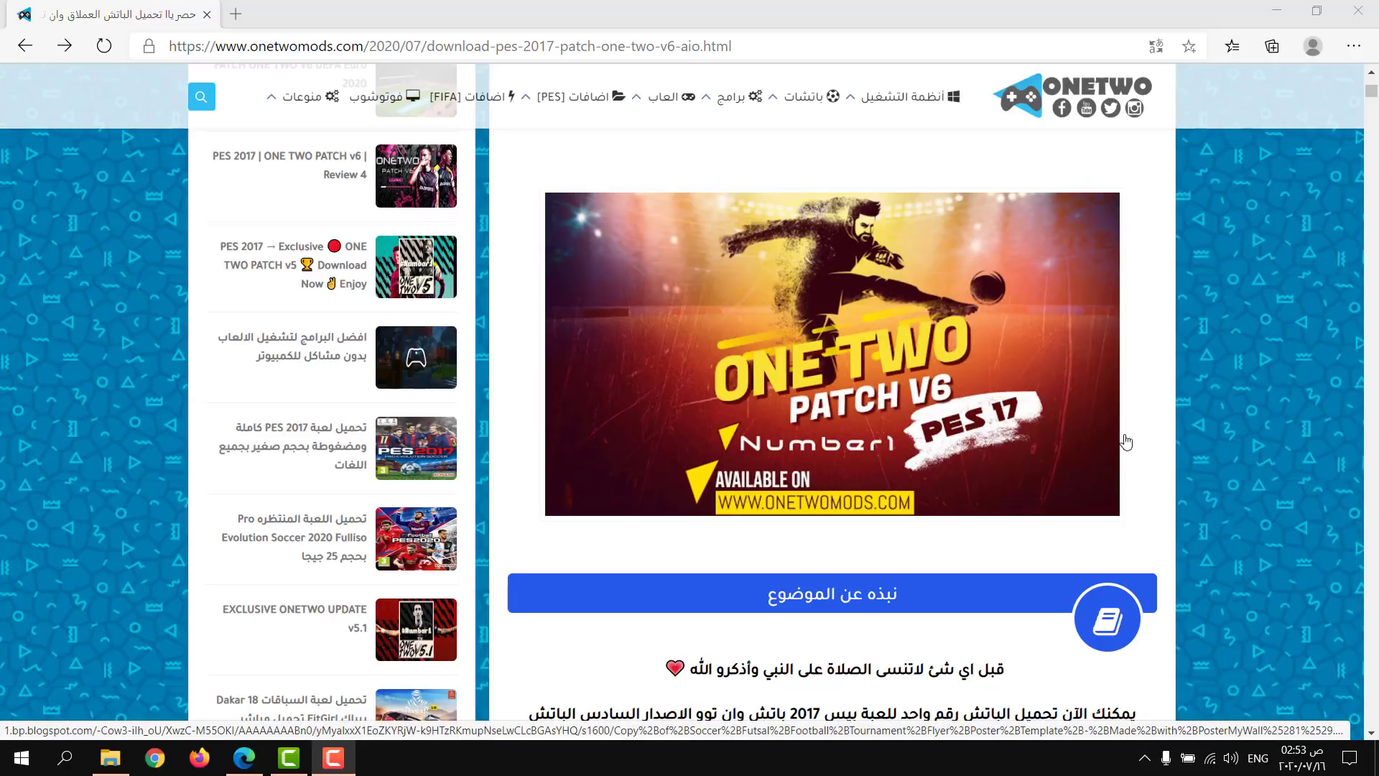
# Step: Find the patch download section (تحميل الباتش) of the ONE TWO Patch V6 article and show its links
pyautogui.scroll(-10, 1118, 434)
pyautogui.scroll(-15, 1024, 487)
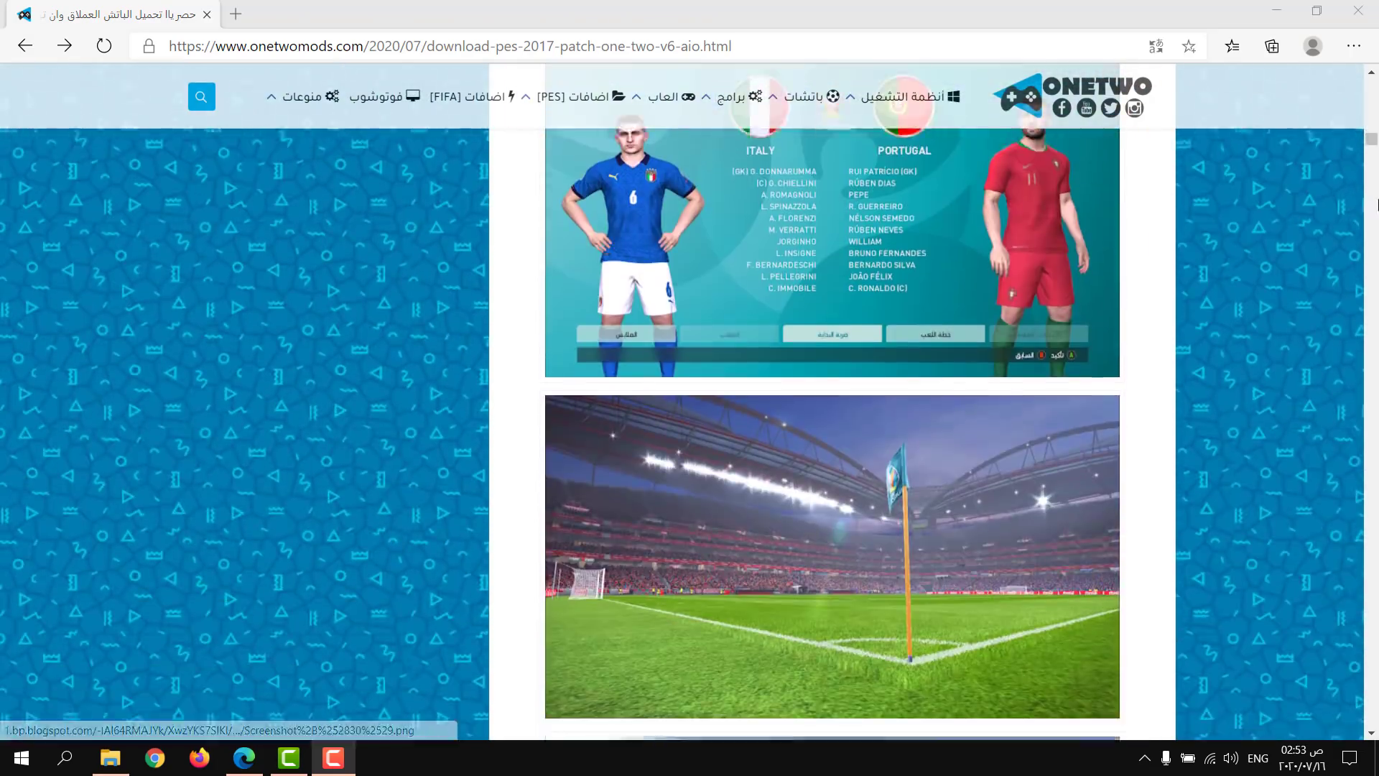
pyautogui.scroll(-15, 1378, 551)
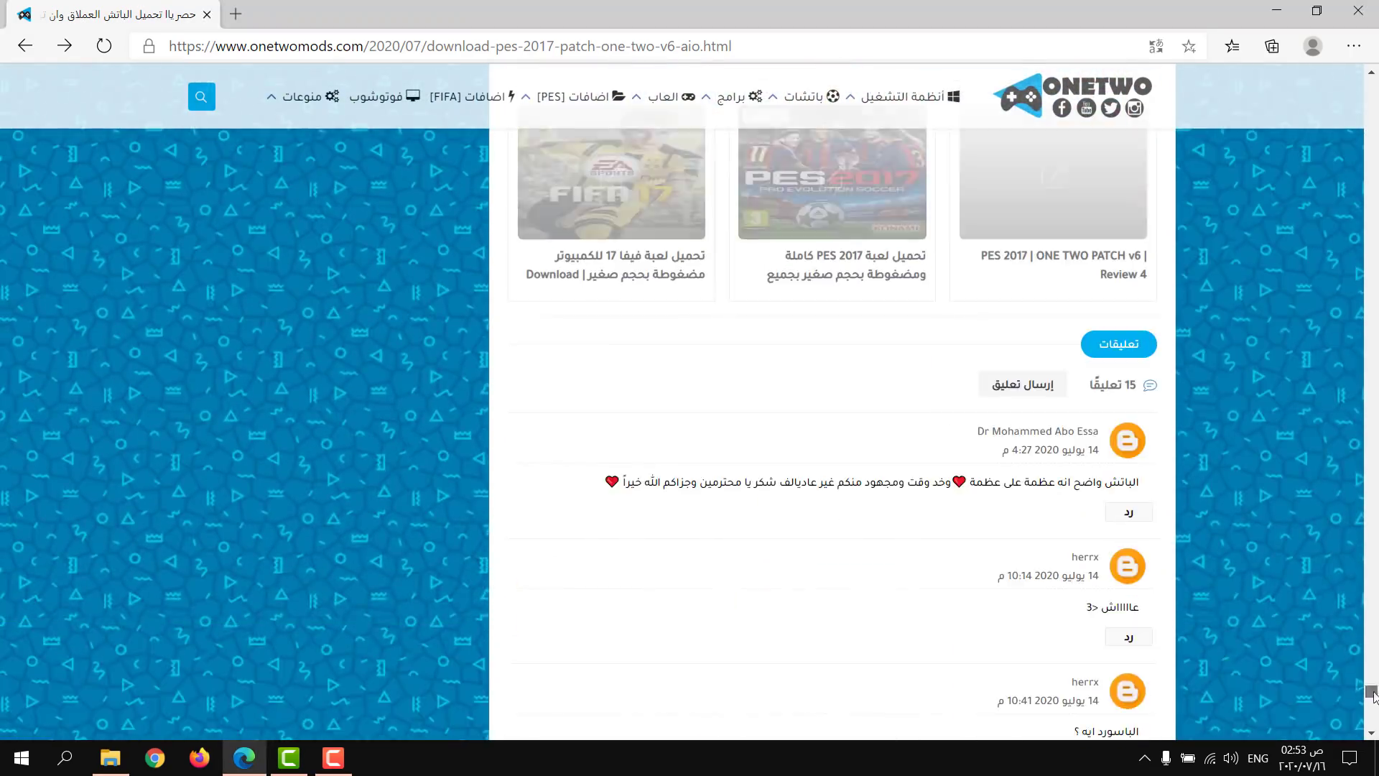
pyautogui.scroll(8, 1294, 615)
pyautogui.scroll(3, 1279, 605)
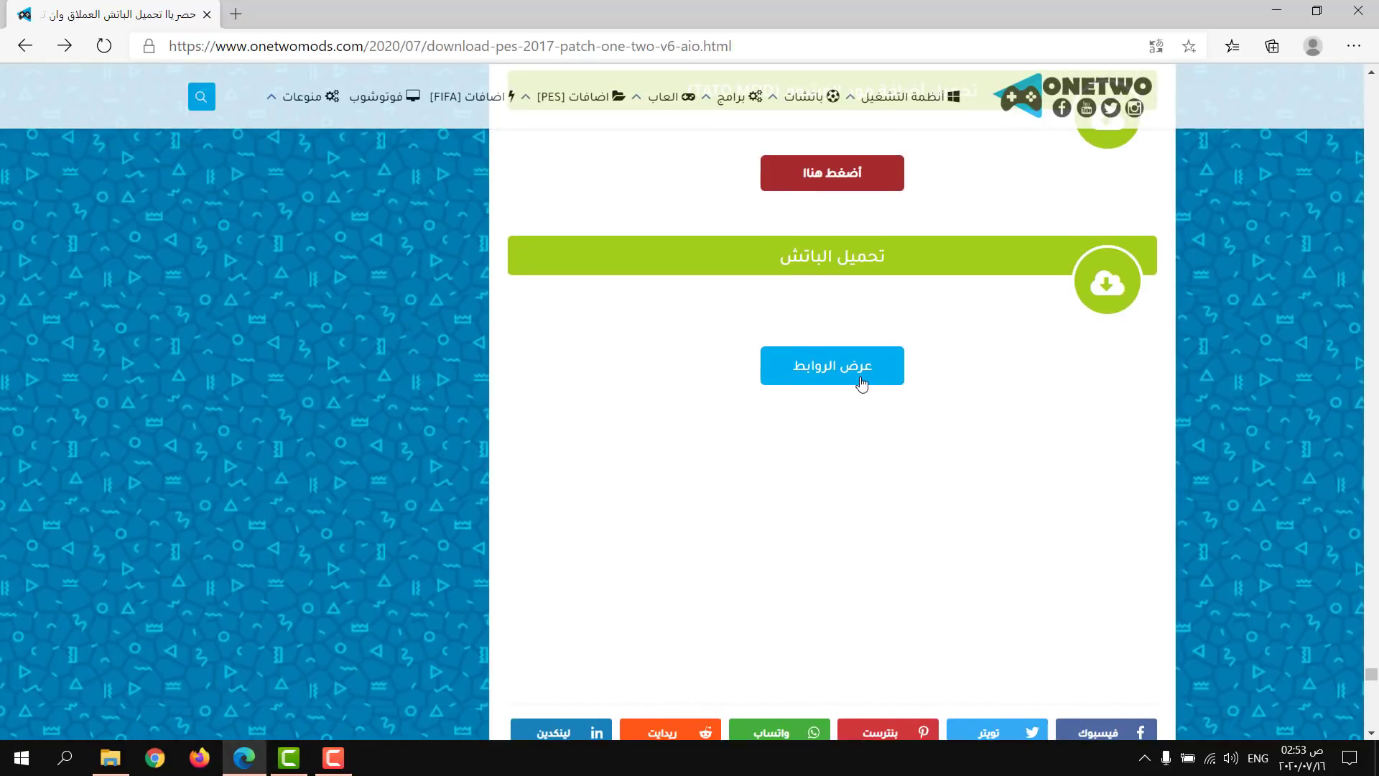
pyautogui.click(857, 379)
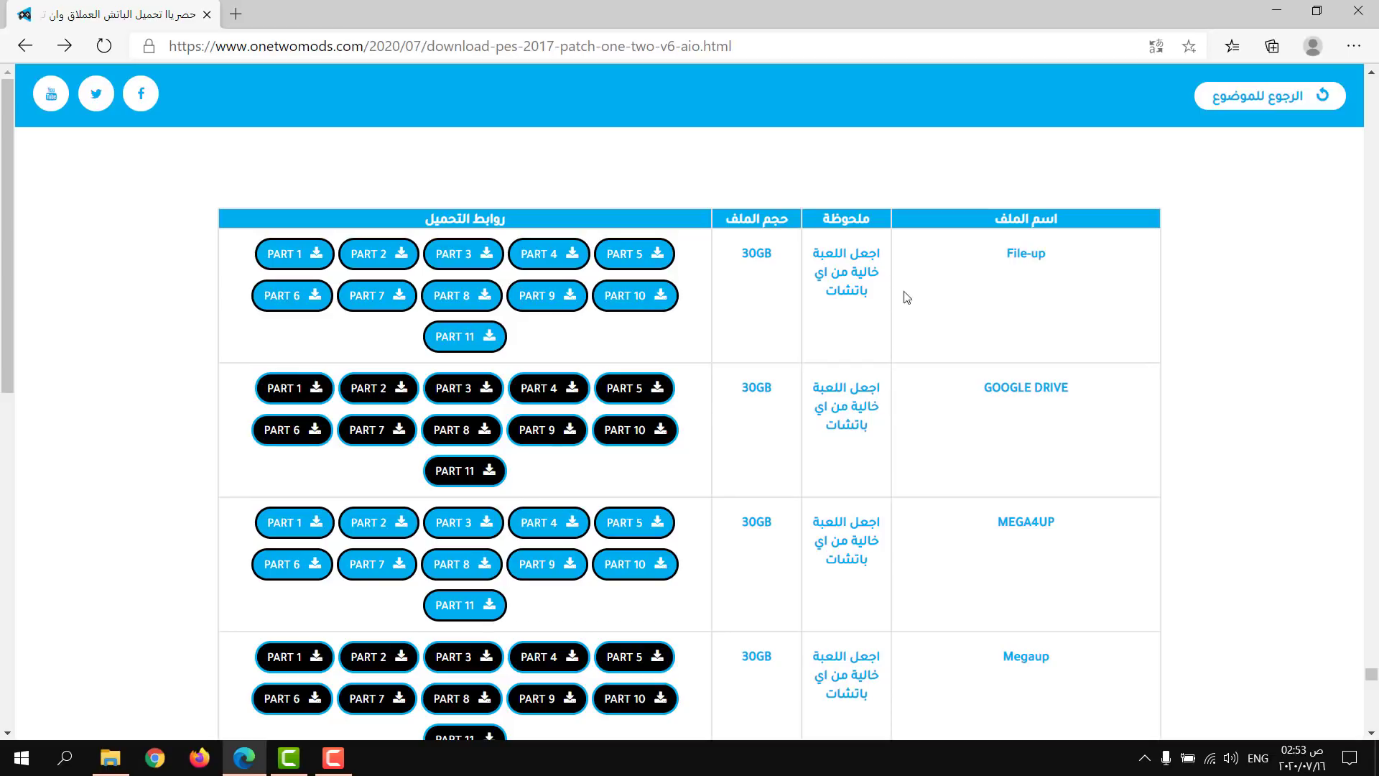
# Step: Review the download links of every host from File-up to KONAMI, and return to the article
pyautogui.scroll(-4, 1049, 316)
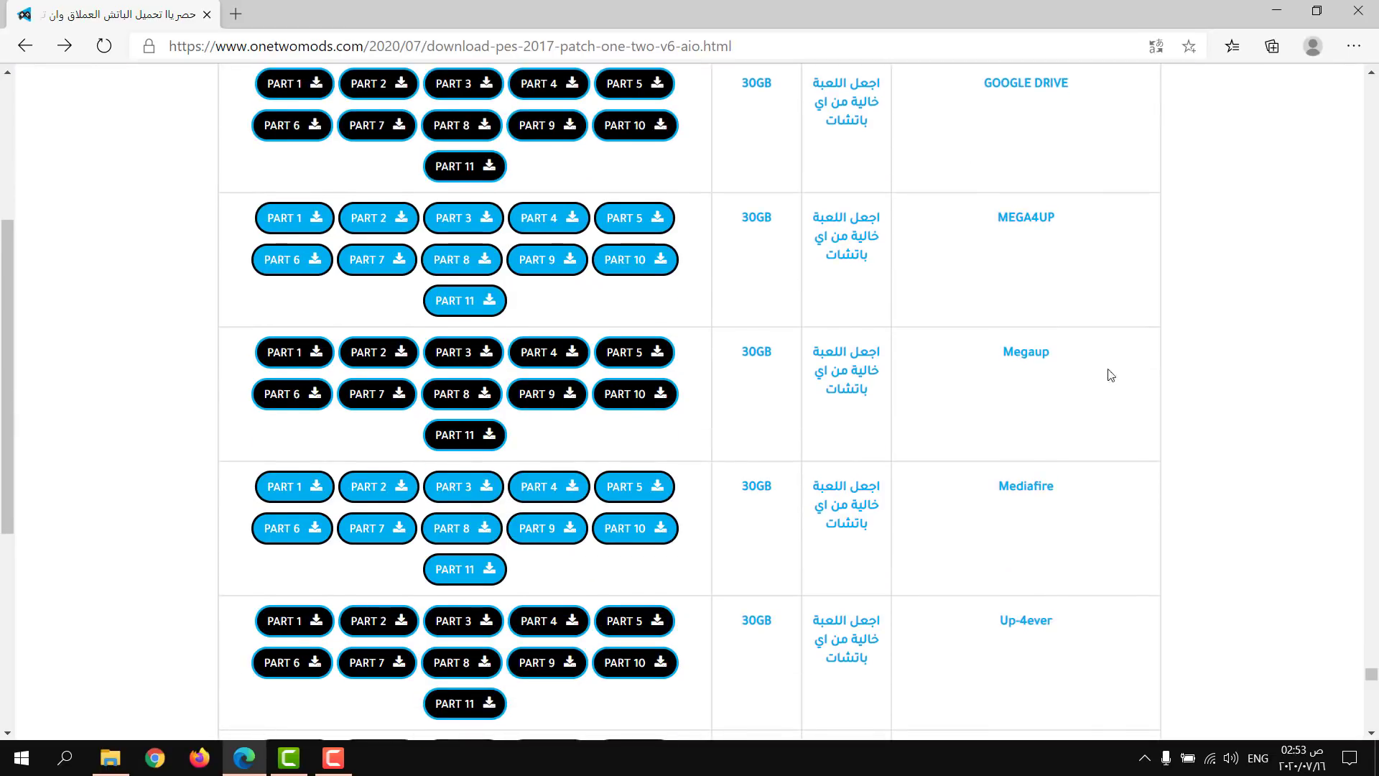
pyautogui.scroll(-3, 1078, 467)
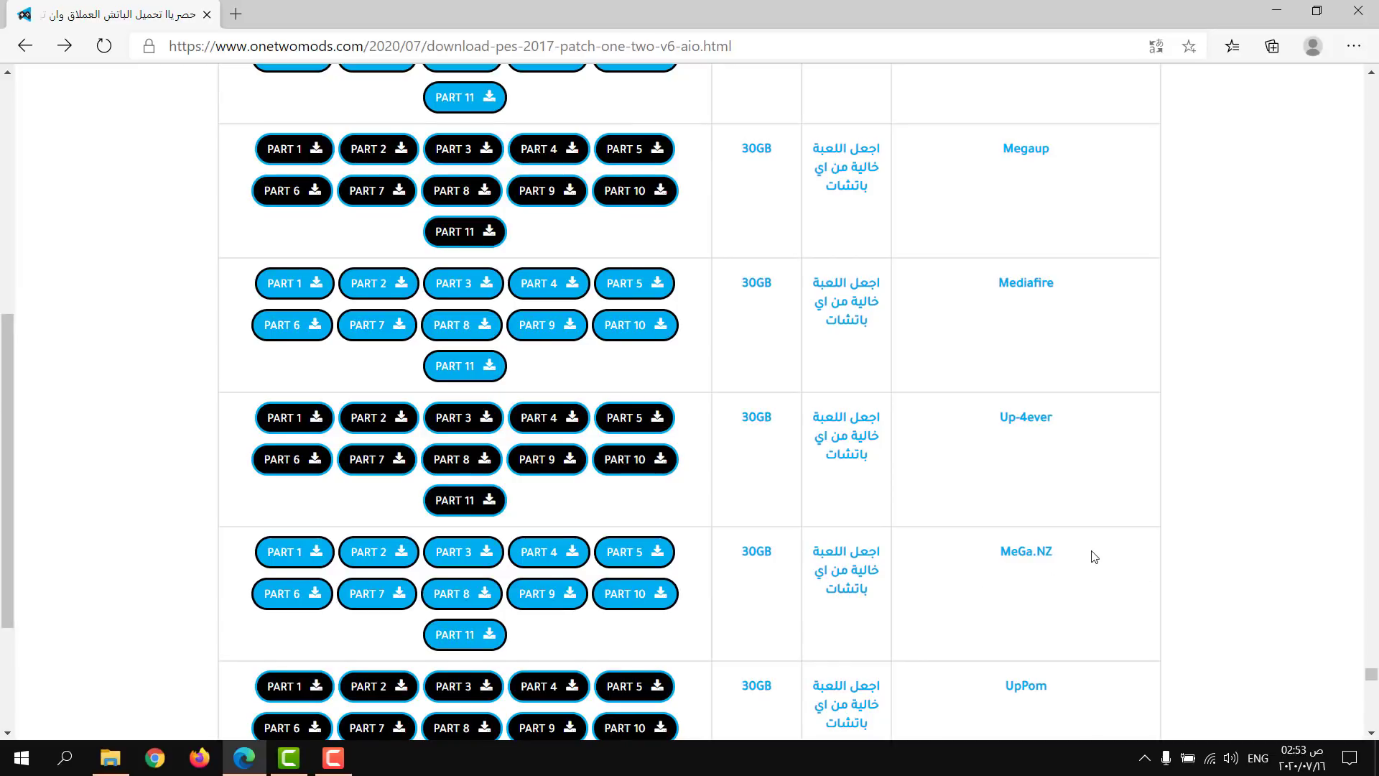
pyautogui.scroll(-3, 1132, 327)
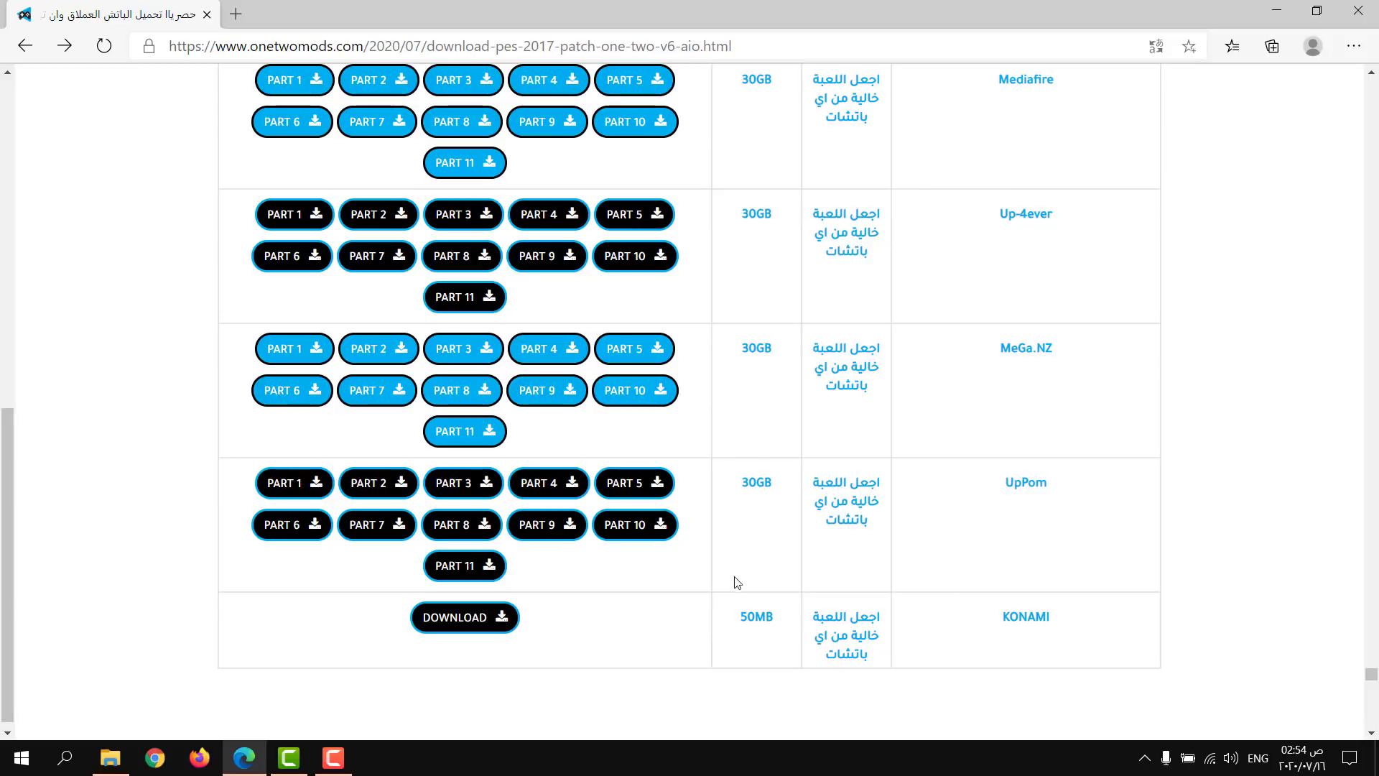
pyautogui.scroll(1, 708, 483)
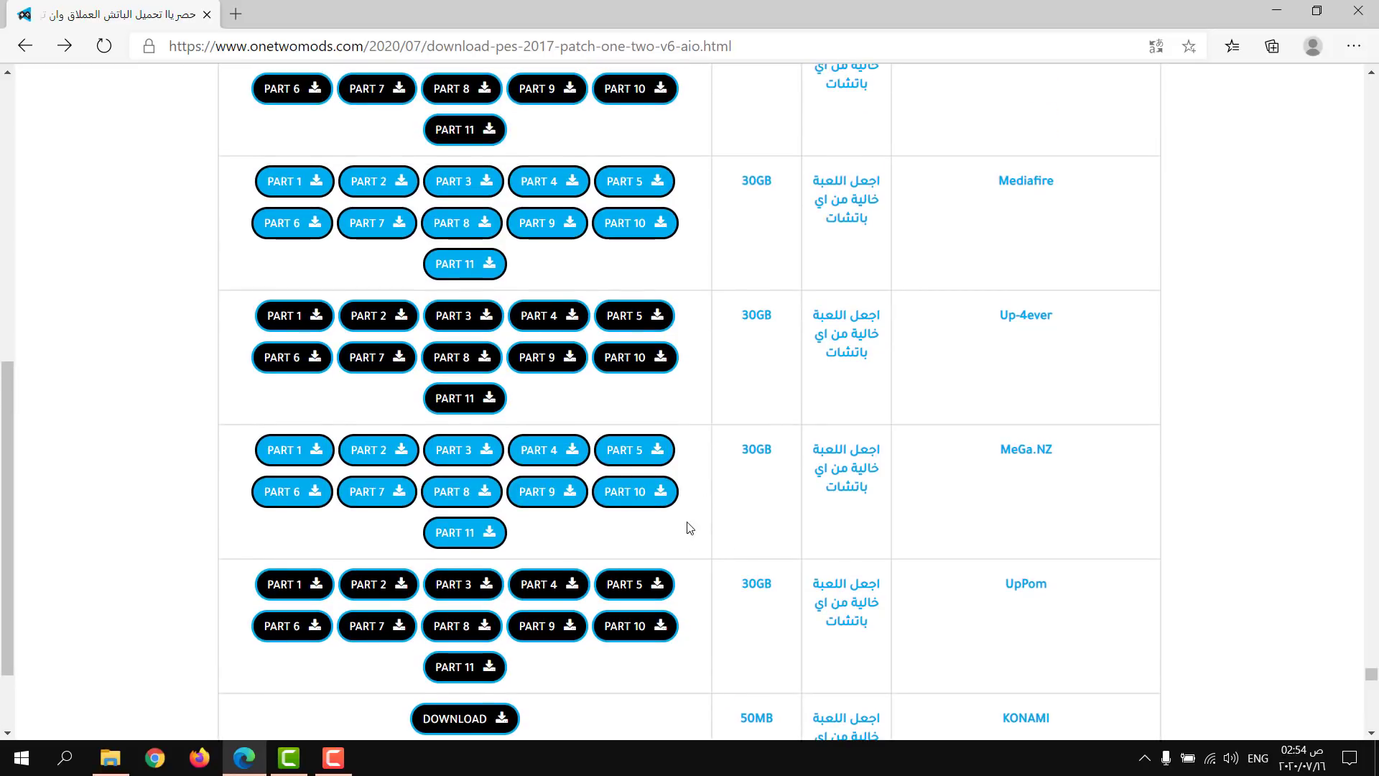
pyautogui.scroll(-1, 617, 564)
pyautogui.scroll(10, 640, 610)
pyautogui.click(1279, 104)
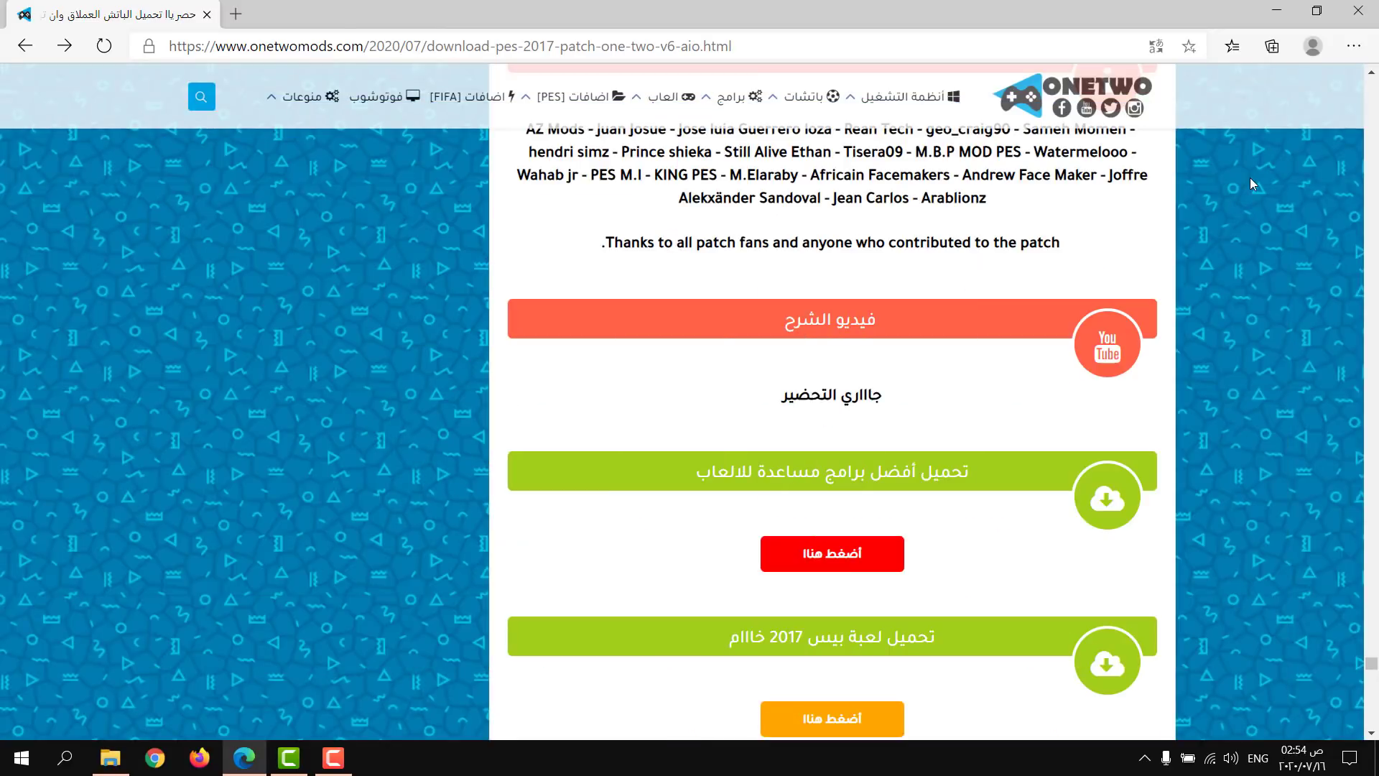
# Step: Review the download sections for the helper programs, the raw PES 2017 game and the TATO MOD tattoo add-on
pyautogui.scroll(-3, 1273, 394)
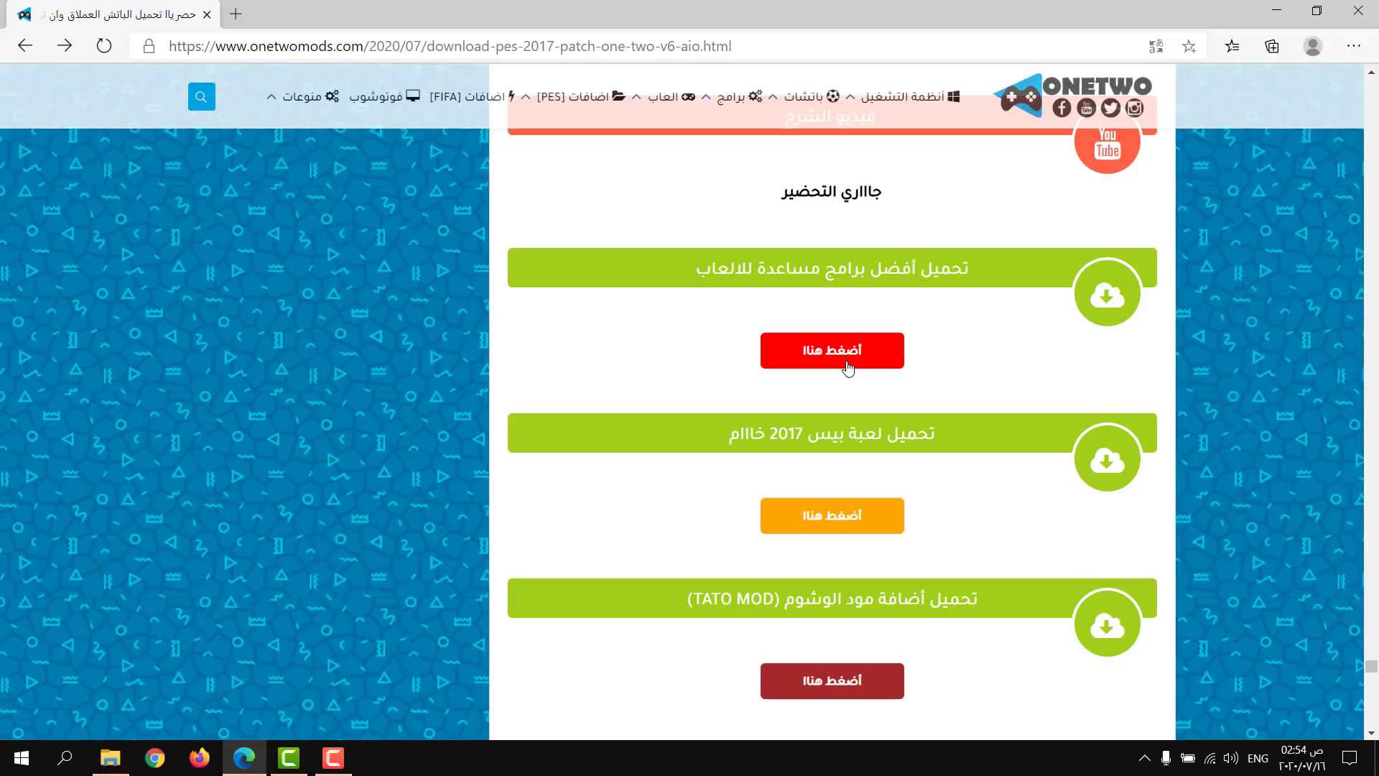
pyautogui.scroll(-1, 849, 366)
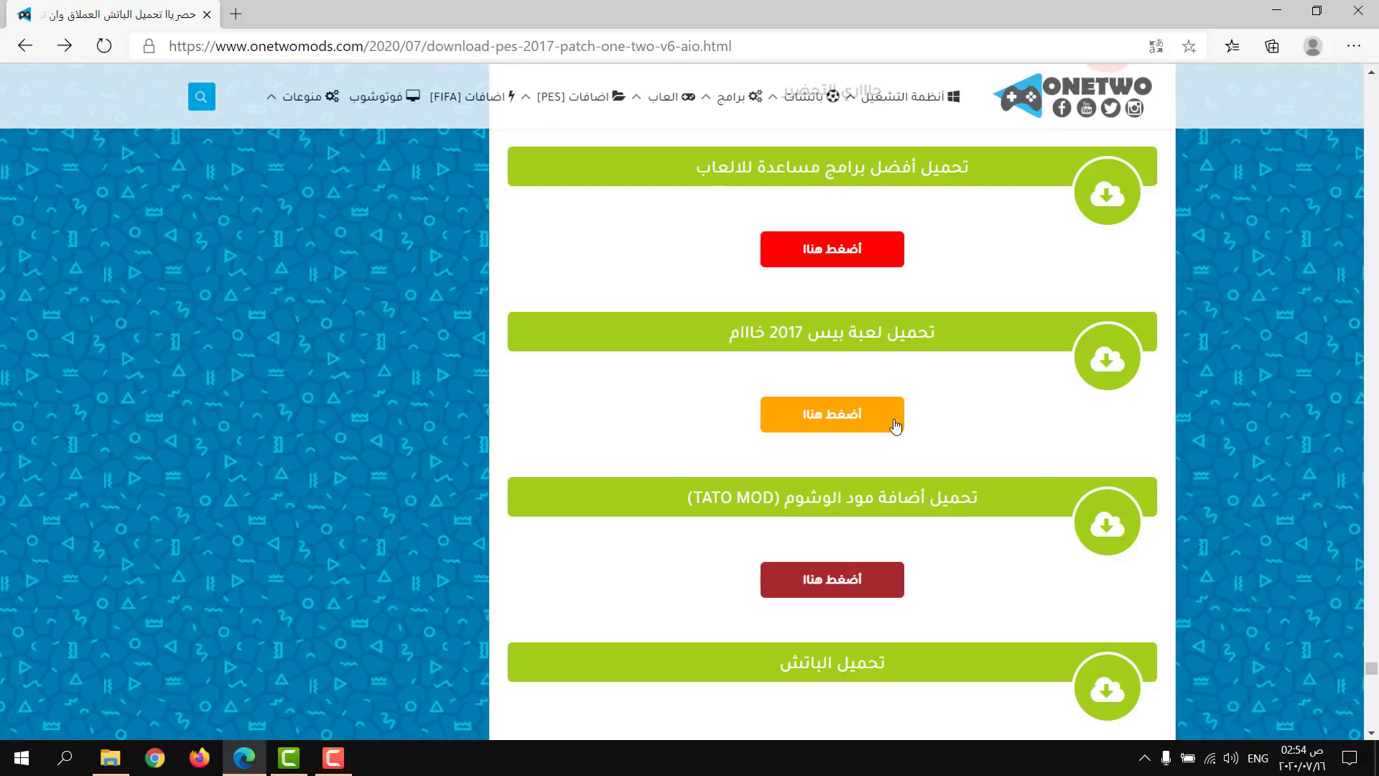
pyautogui.click(852, 430)
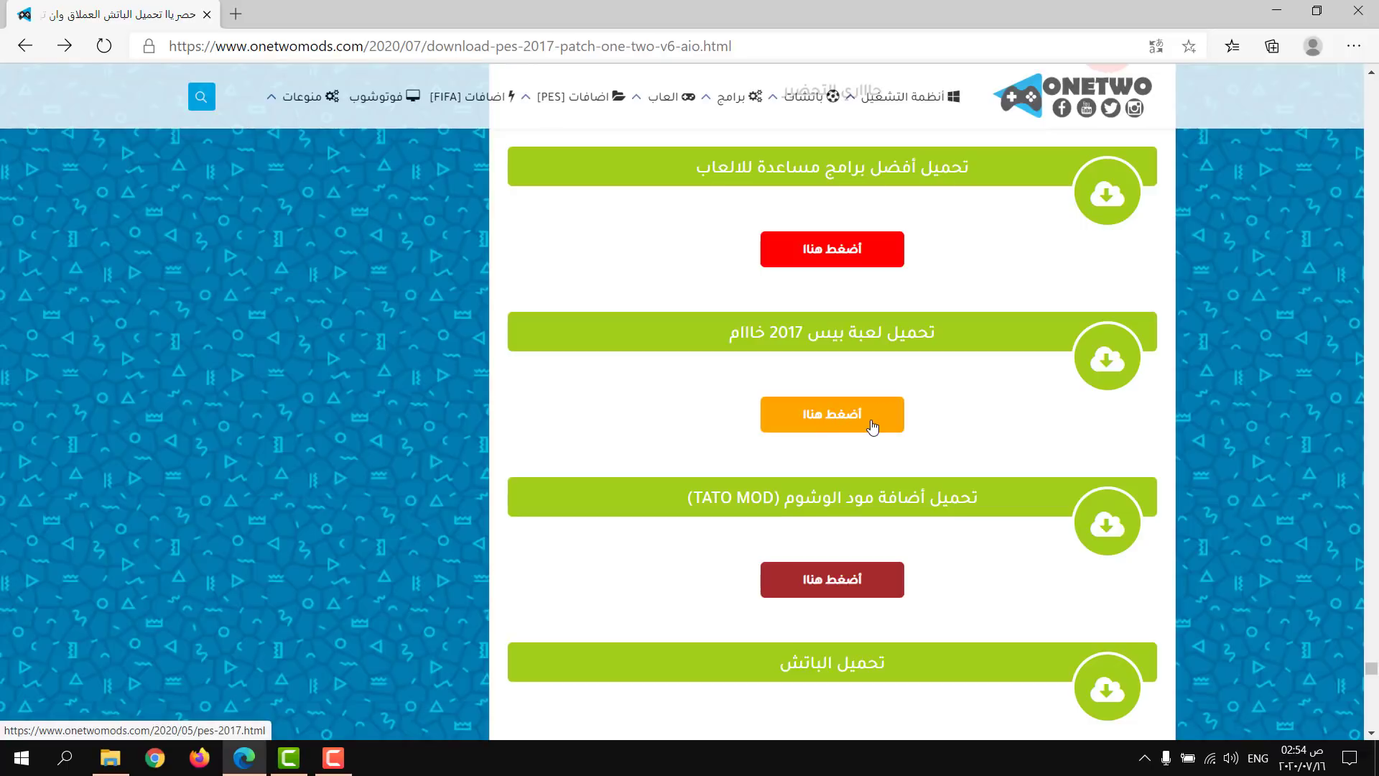
pyautogui.click(874, 426)
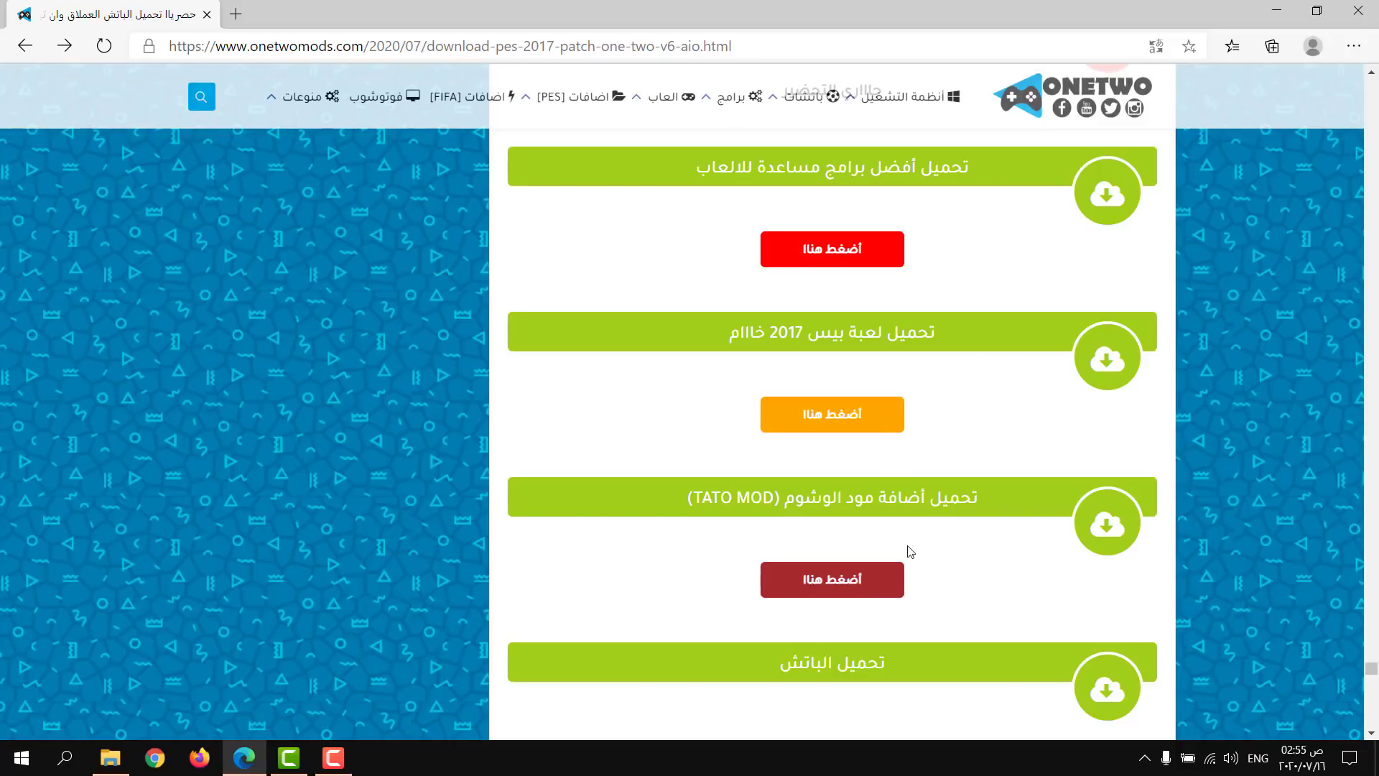
pyautogui.scroll(-1, 922, 536)
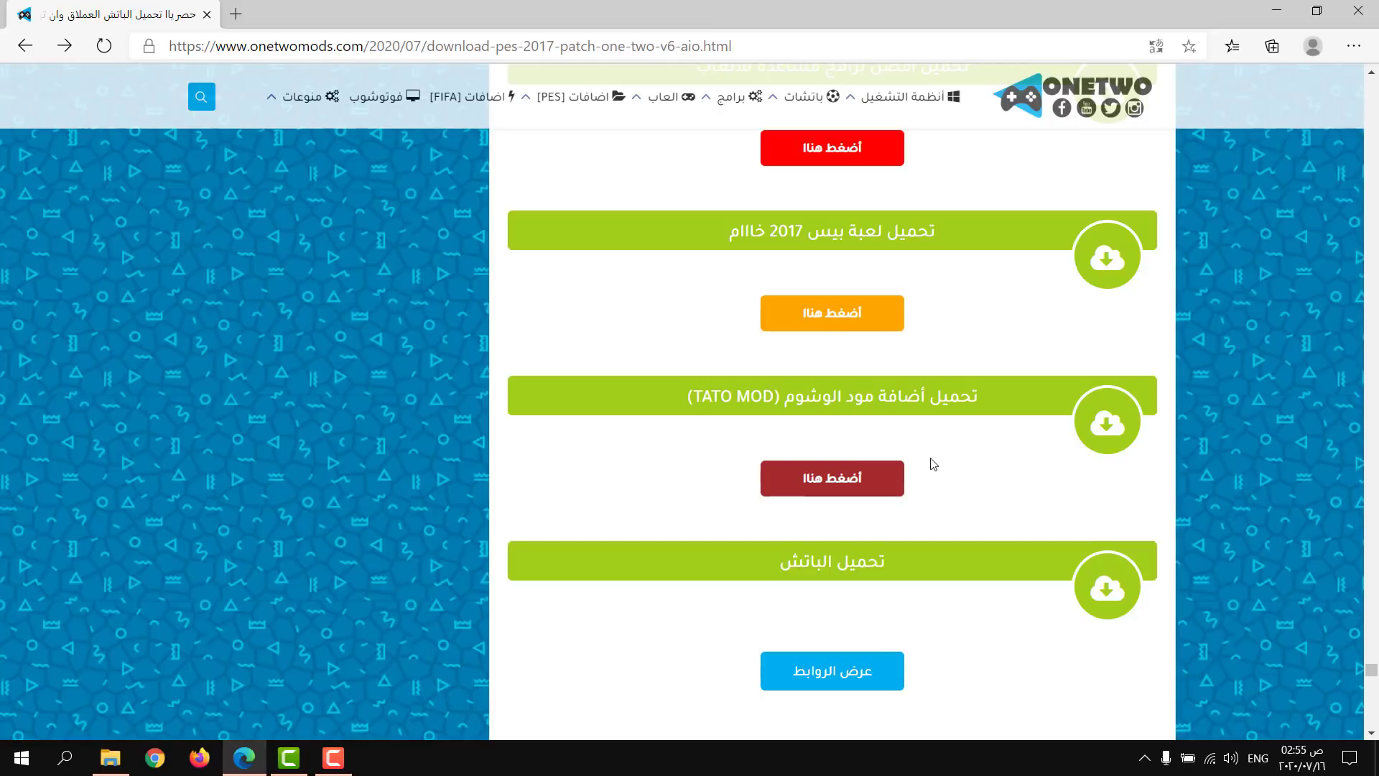
# Step: Switch to the desktop and move the tatoo folder below the image files and pass.TXT away from the remaining icons
pyautogui.click(1278, 7)
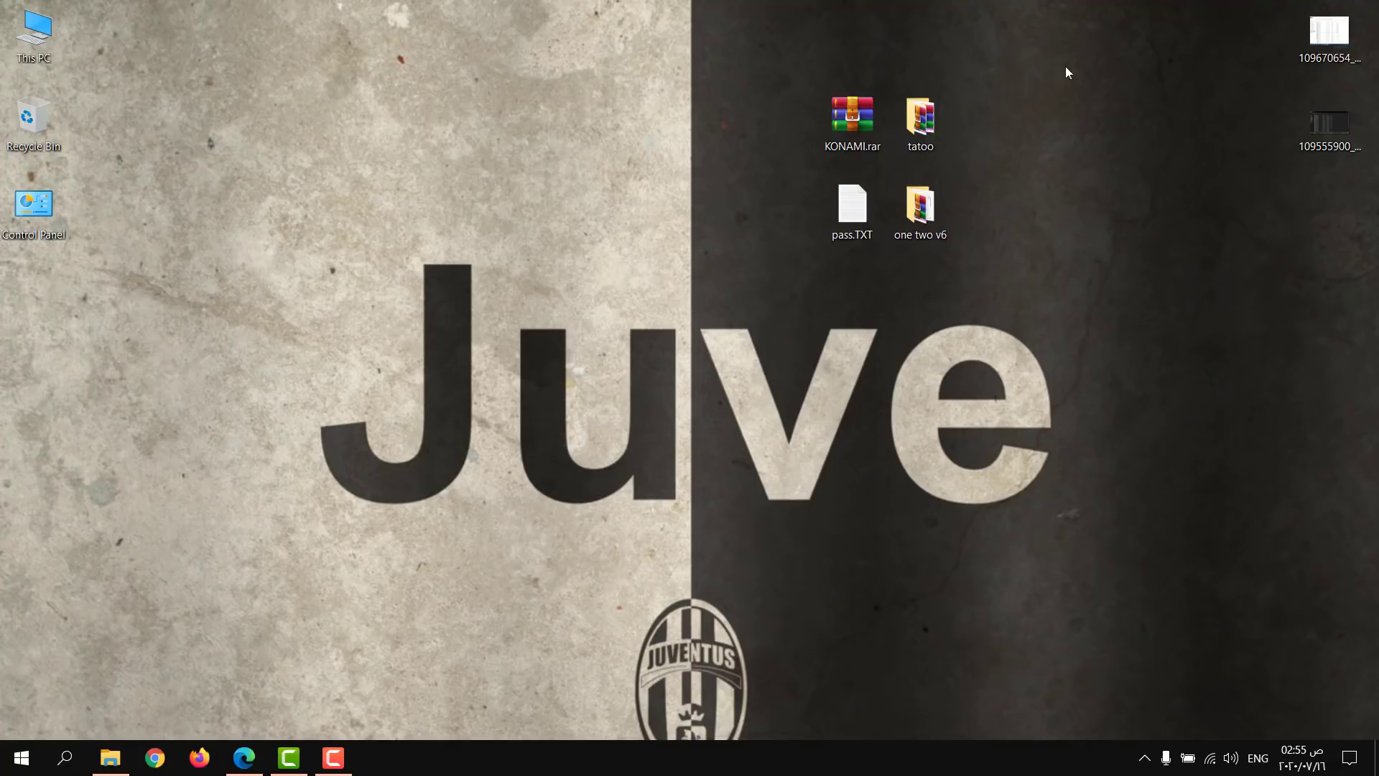
pyautogui.moveTo(921, 118); pyautogui.dragTo(1330, 210)
pyautogui.moveTo(881, 216); pyautogui.dragTo(537, 193)
# Step: Open the one two v6 folder in a smaller, repositioned window and select the archives ONE TWO.part01.rar to ONE TWO.part11.rar
pyautogui.doubleClick(921, 211)
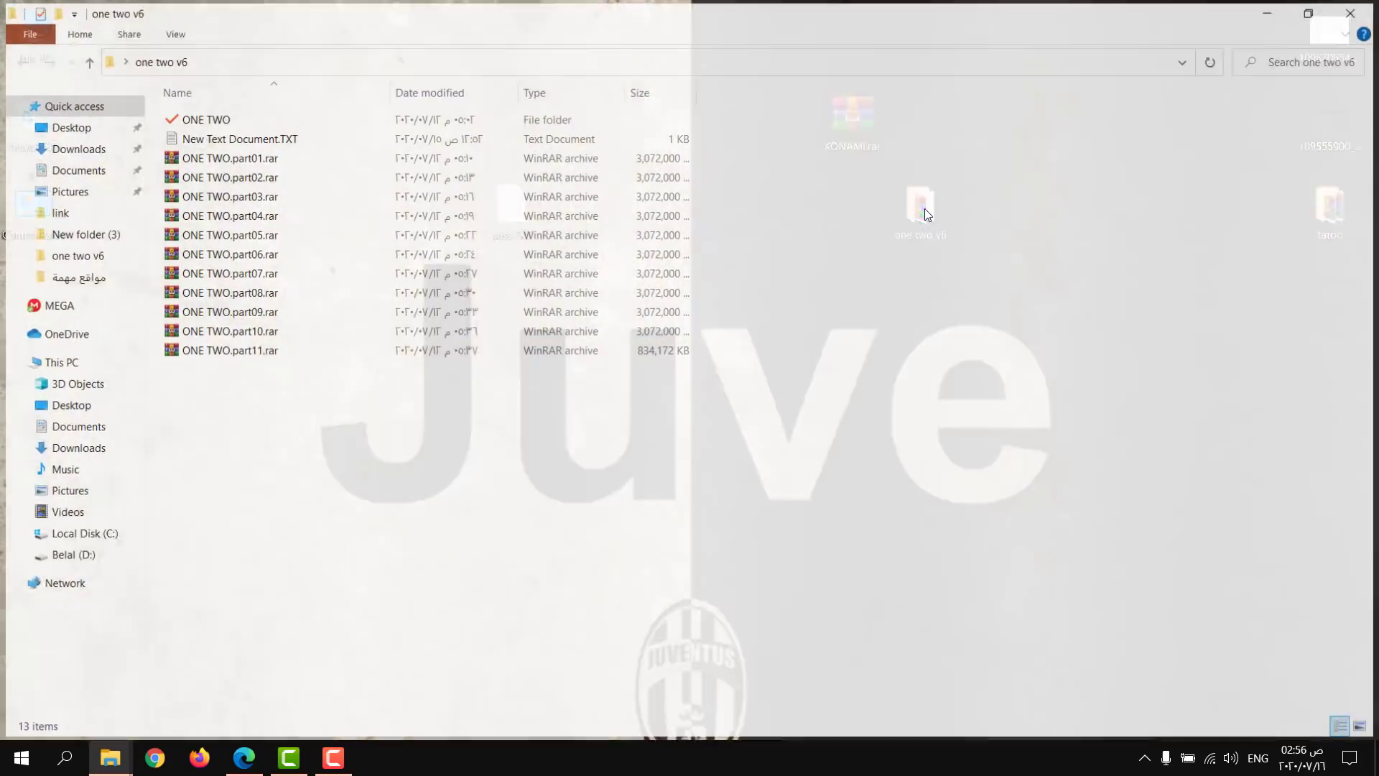
pyautogui.moveTo(388, 436); pyautogui.dragTo(290, 158)
pyautogui.click(1314, 11)
pyautogui.moveTo(787, 72); pyautogui.dragTo(970, 103)
# Step: Open pass.TXT in Notepad, copy the archive password from it, and close the file
pyautogui.doubleClick(498, 222)
pyautogui.moveTo(927, 167); pyautogui.dragTo(364, 217)
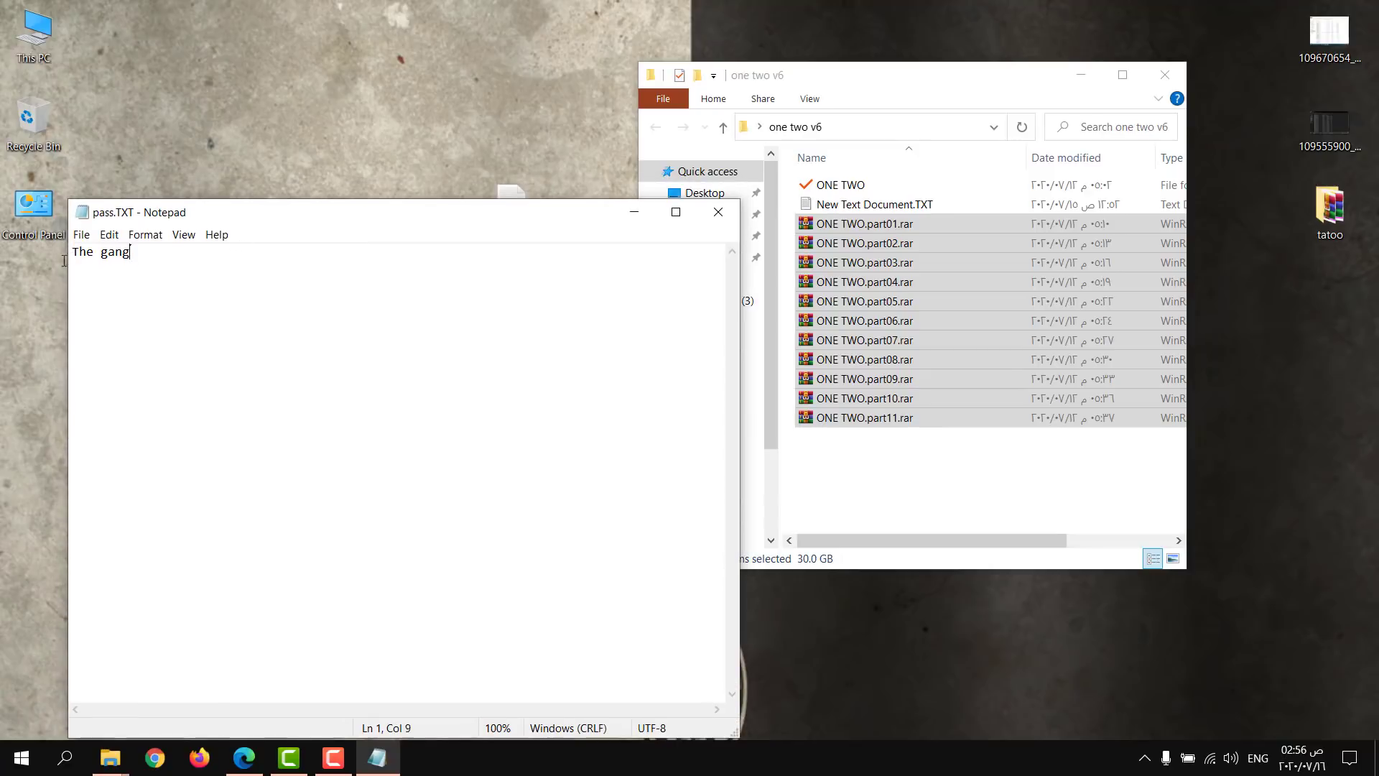
pyautogui.hotkey('ctrl', 'a')
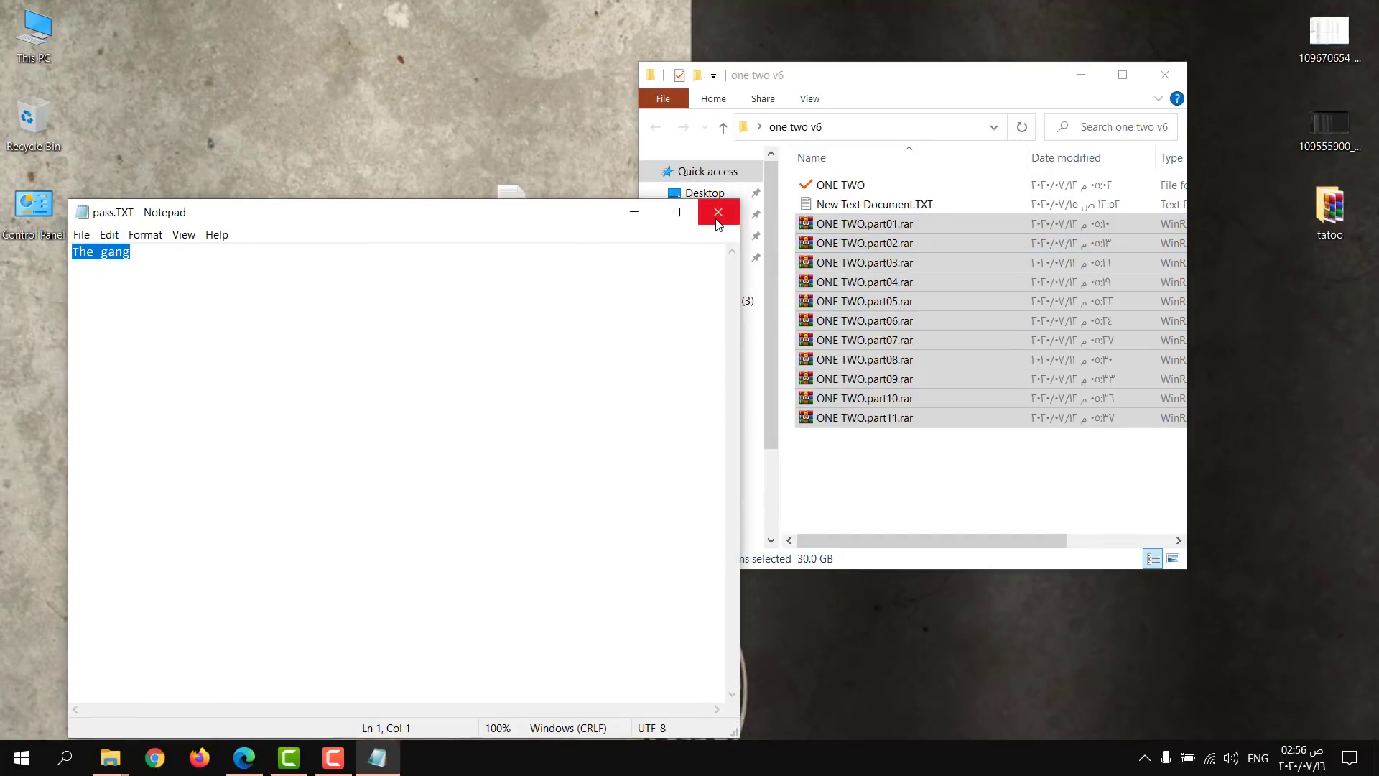
pyautogui.moveTo(197, 283); pyautogui.dragTo(36, 270)
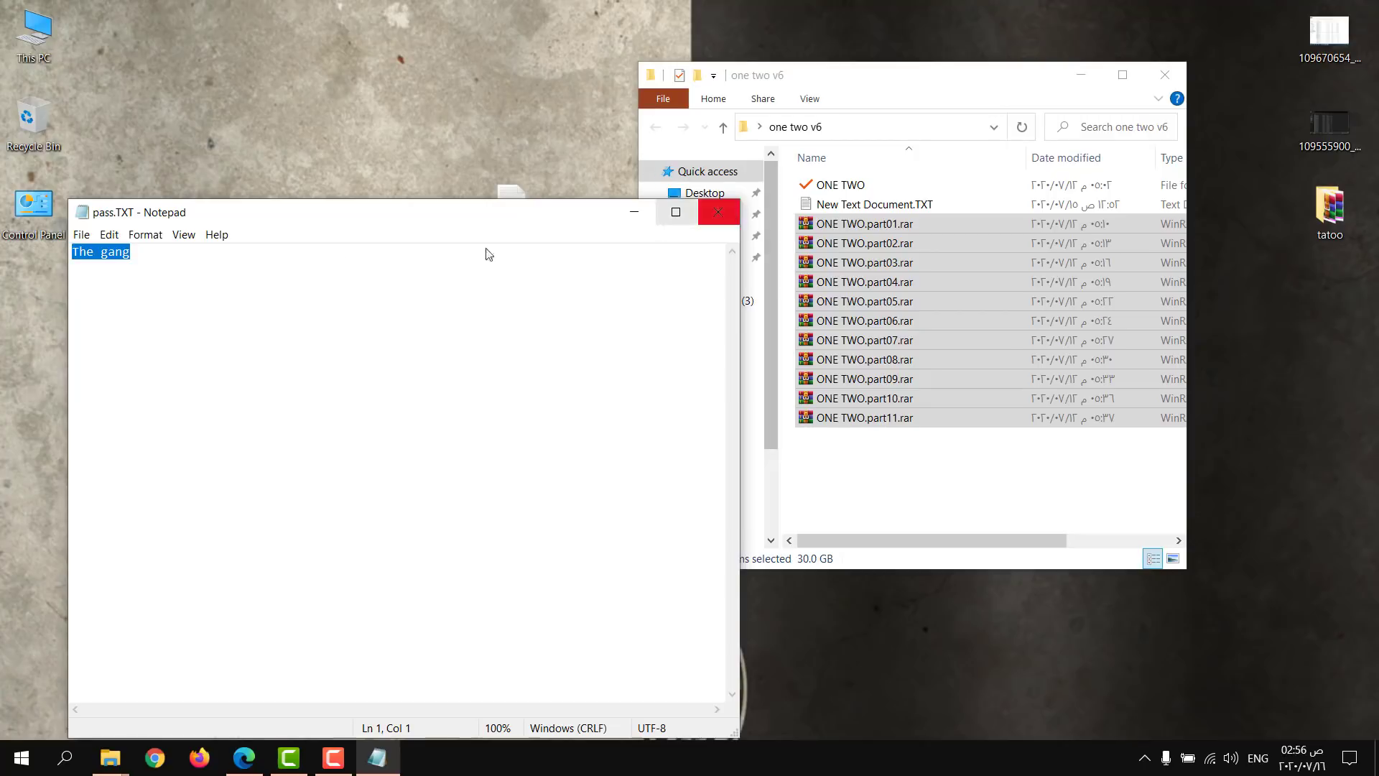
pyautogui.click(131, 294)
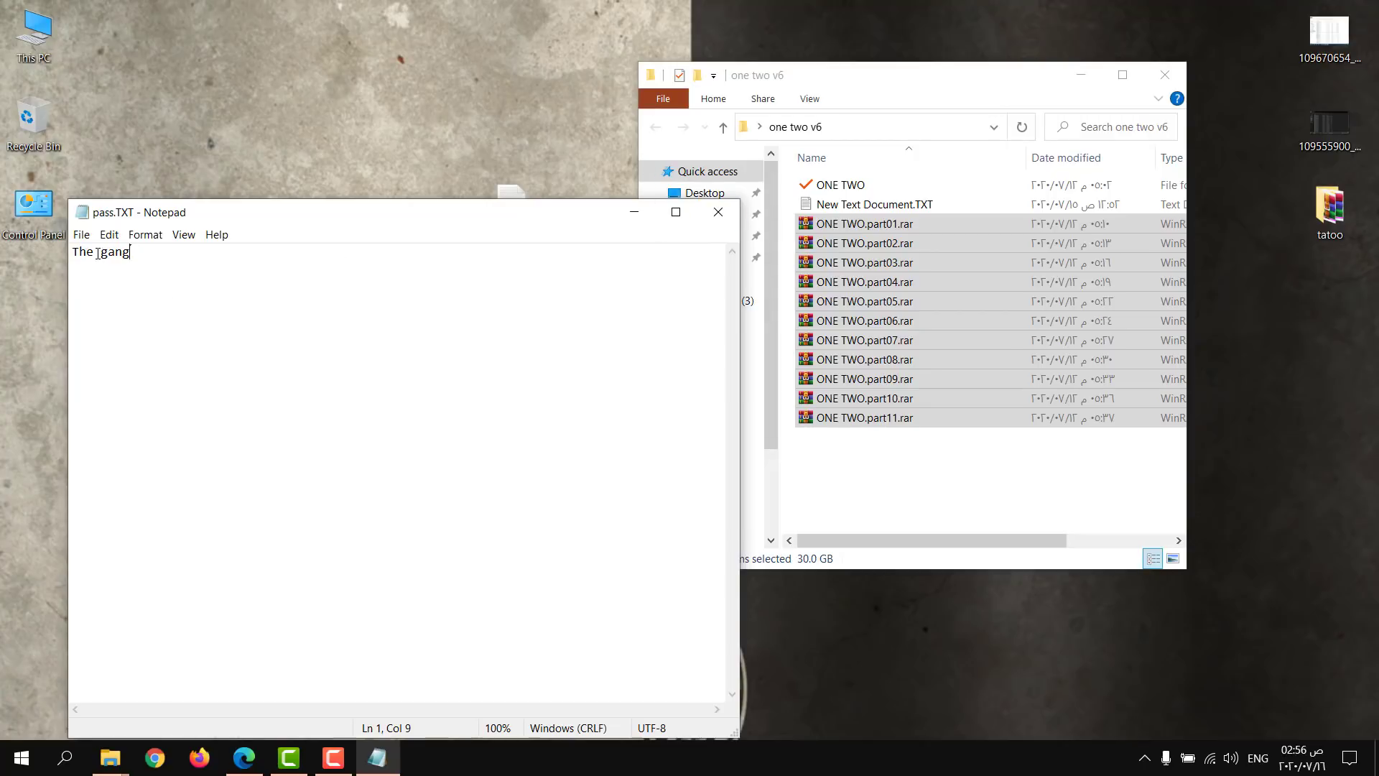
pyautogui.click(719, 212)
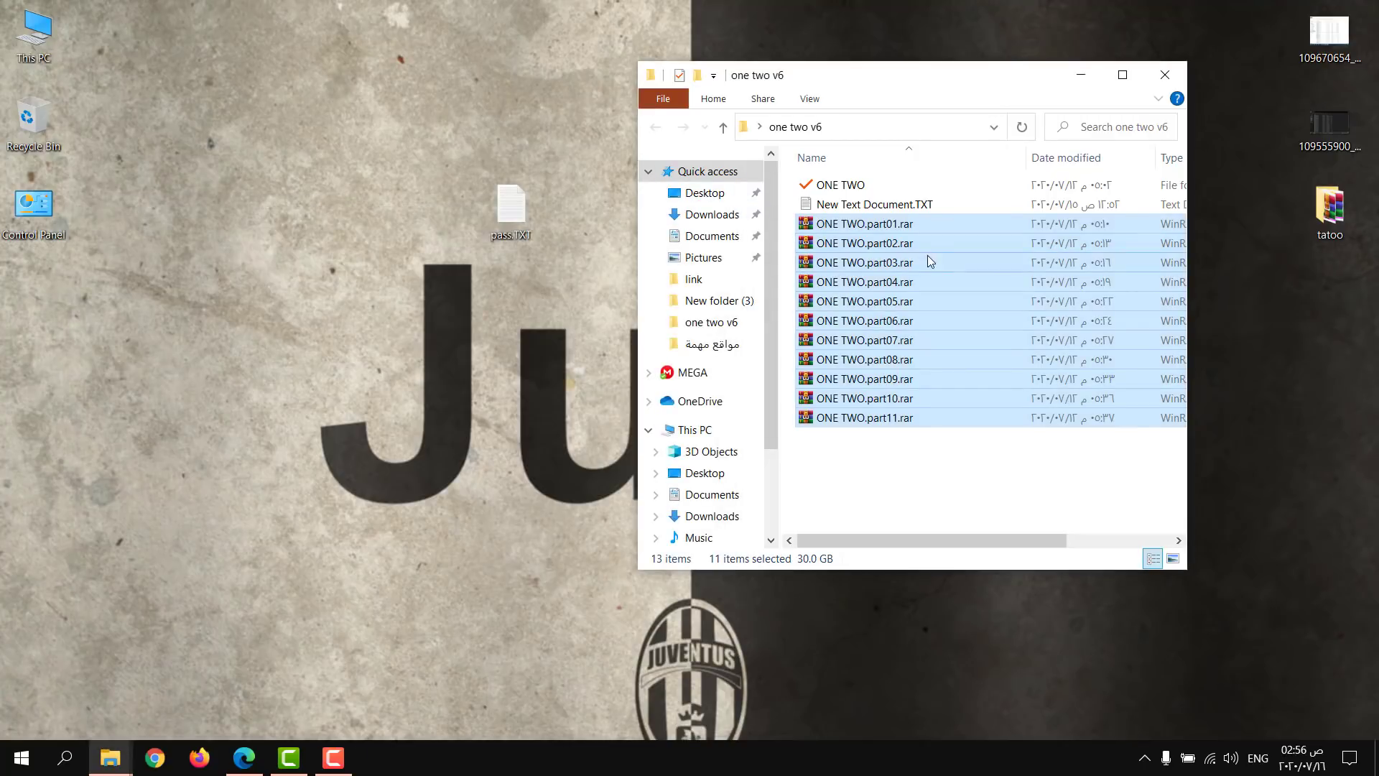
# Step: Extract the selected ONE TWO archive parts into the current folder with WinRAR and paste the archive password
pyautogui.rightClick(868, 225)
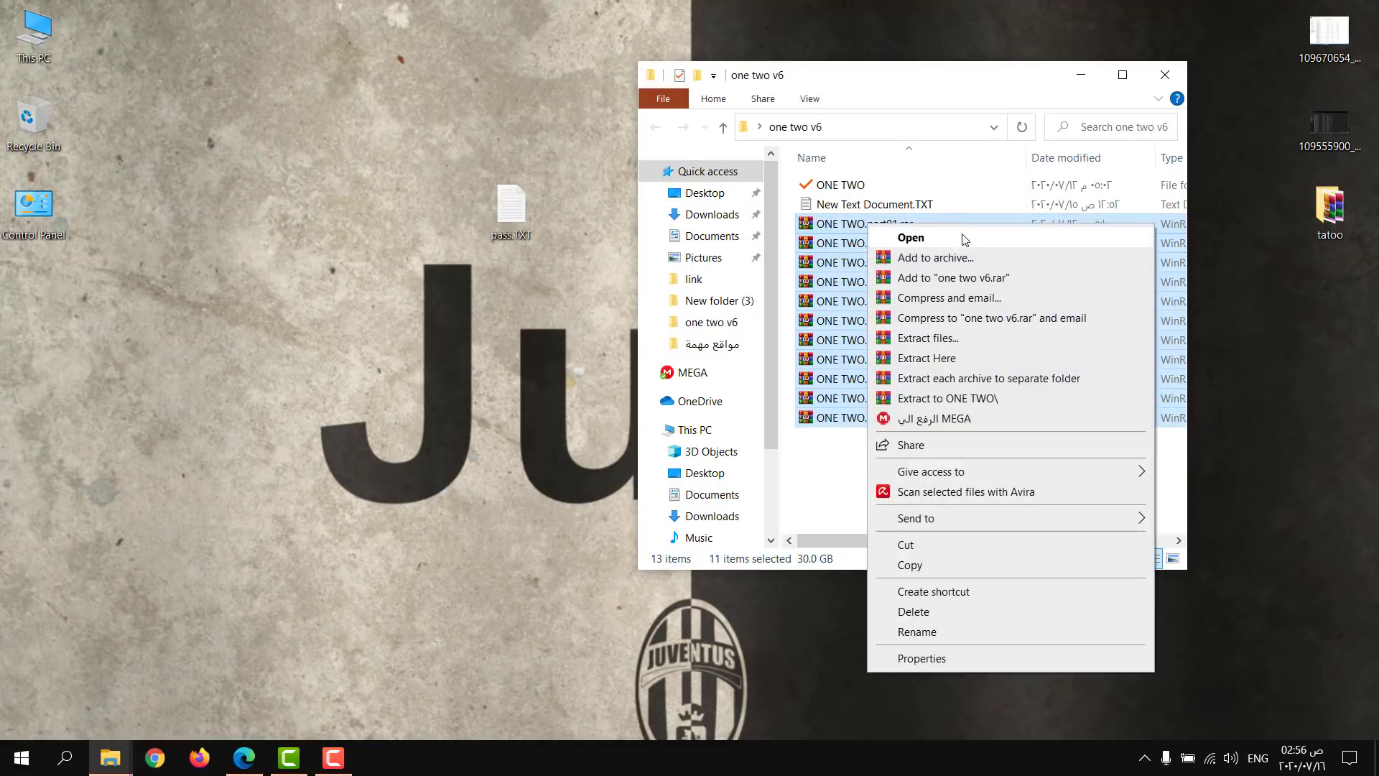
pyautogui.click(981, 359)
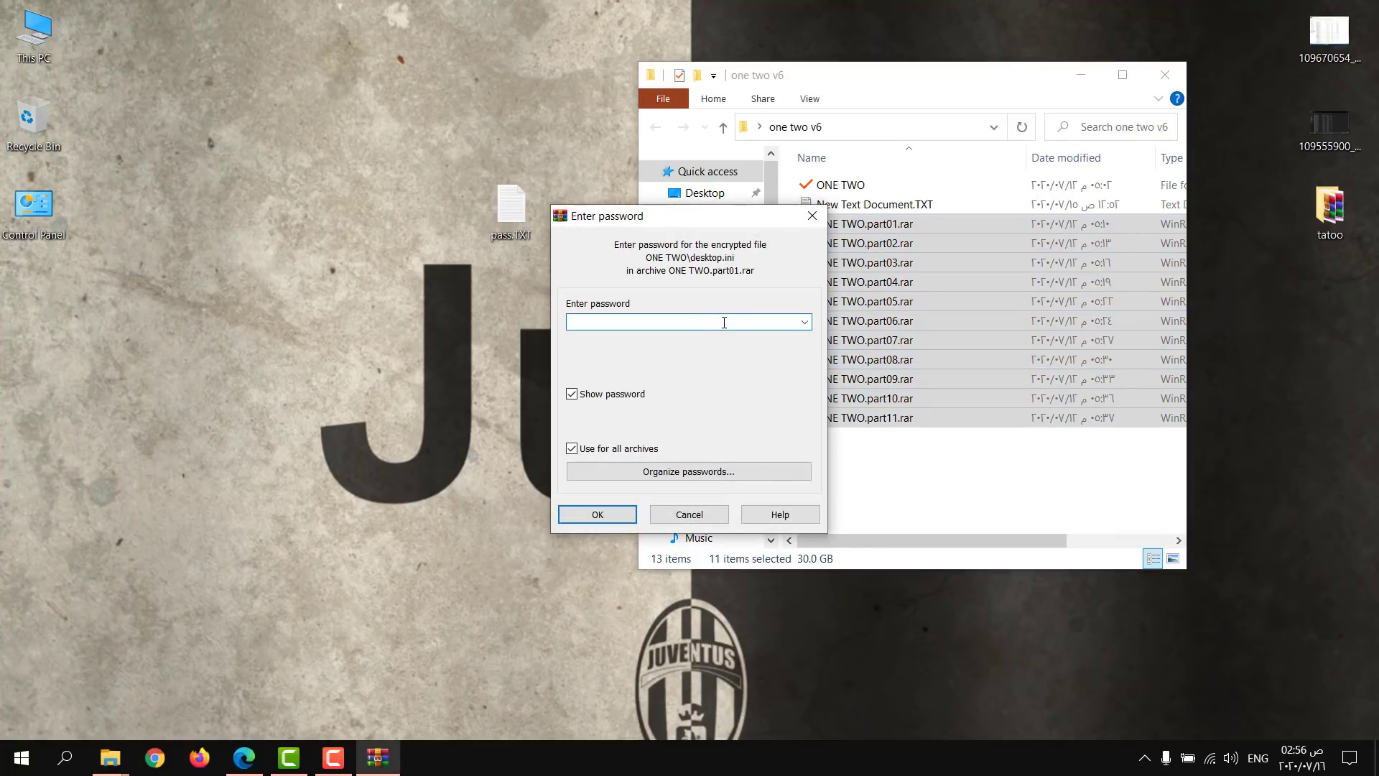
pyautogui.rightClick(683, 322)
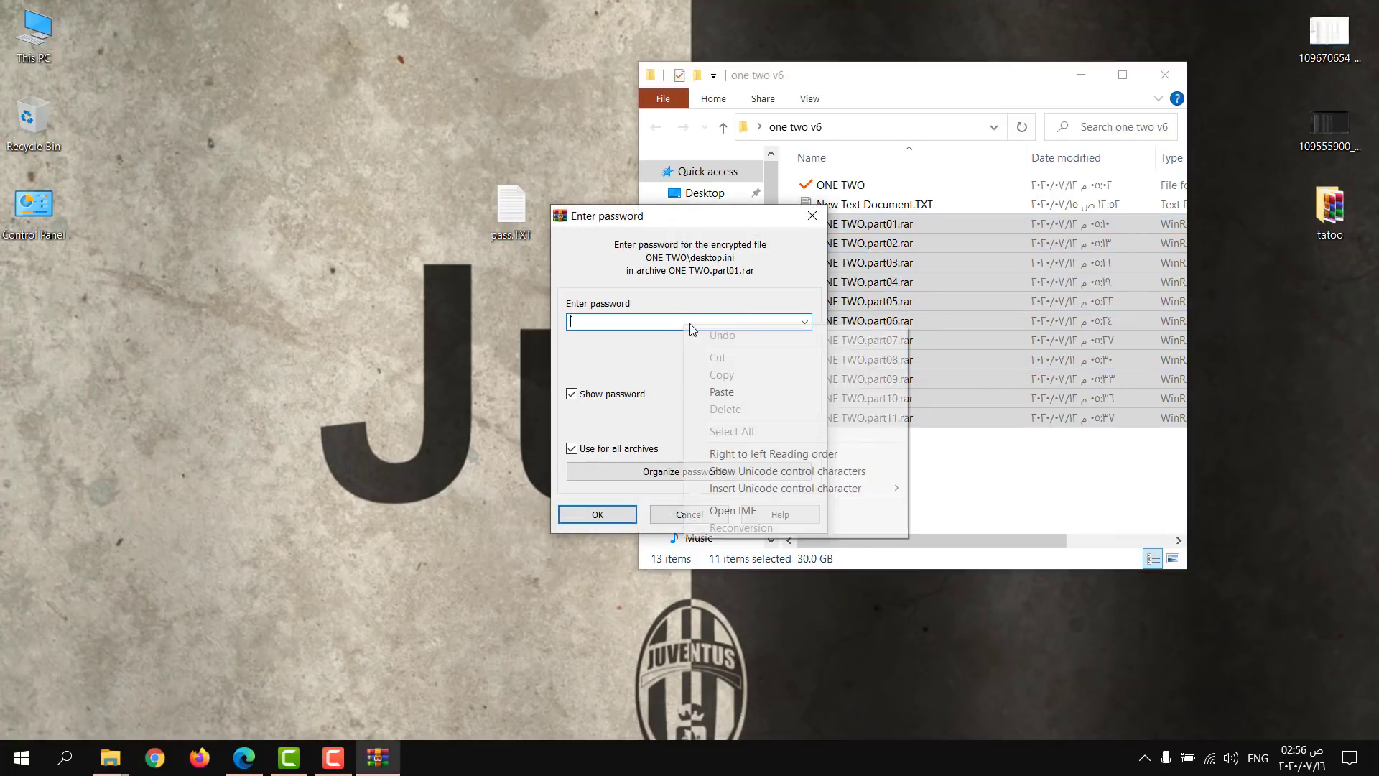
pyautogui.click(768, 386)
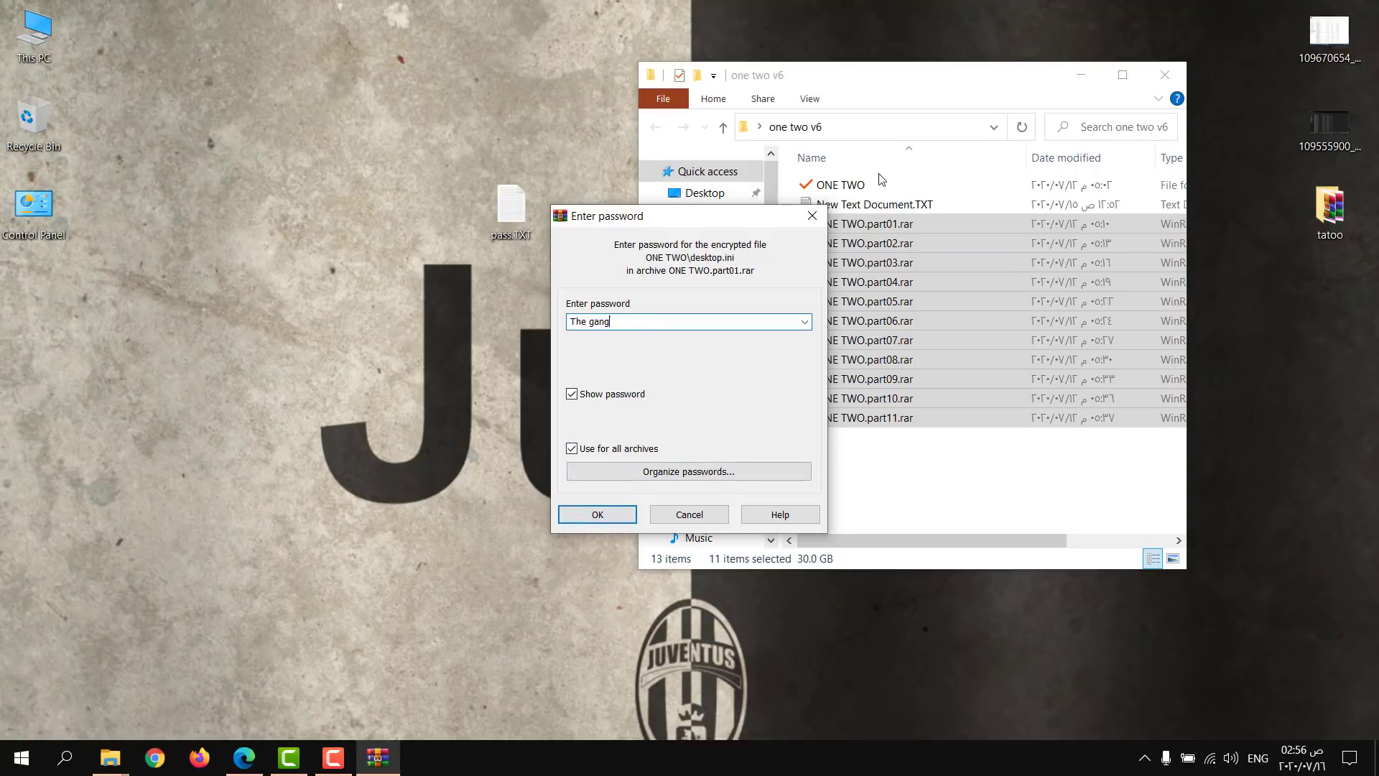
# Step: Move the existing ONE TWO folder out of the one two v6 folder onto the desktop
pyautogui.rightClick(842, 188)
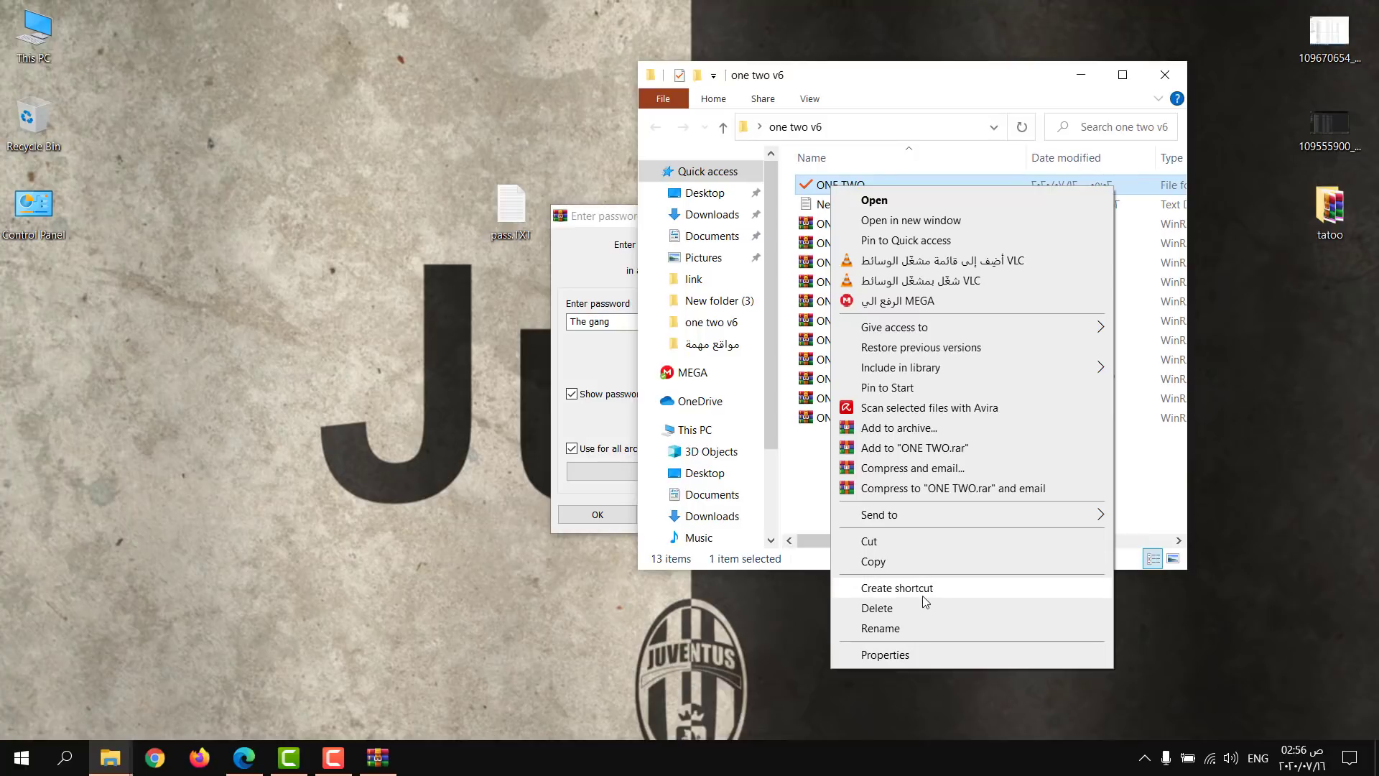
pyautogui.click(869, 541)
pyautogui.click(382, 158)
pyautogui.hotkey('ctrl', 'v')
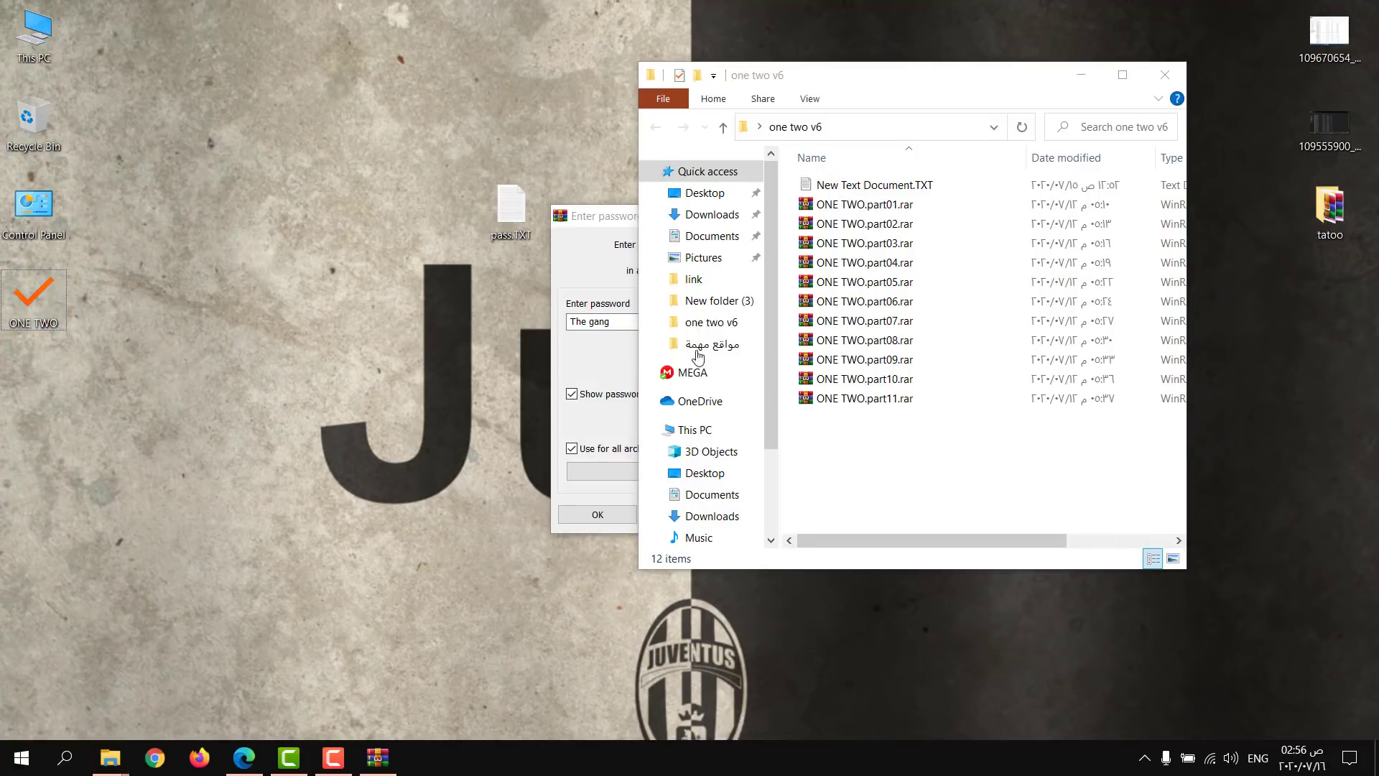
# Step: Start the extraction with the entered archive password and cancel it while it is running
pyautogui.click(596, 428)
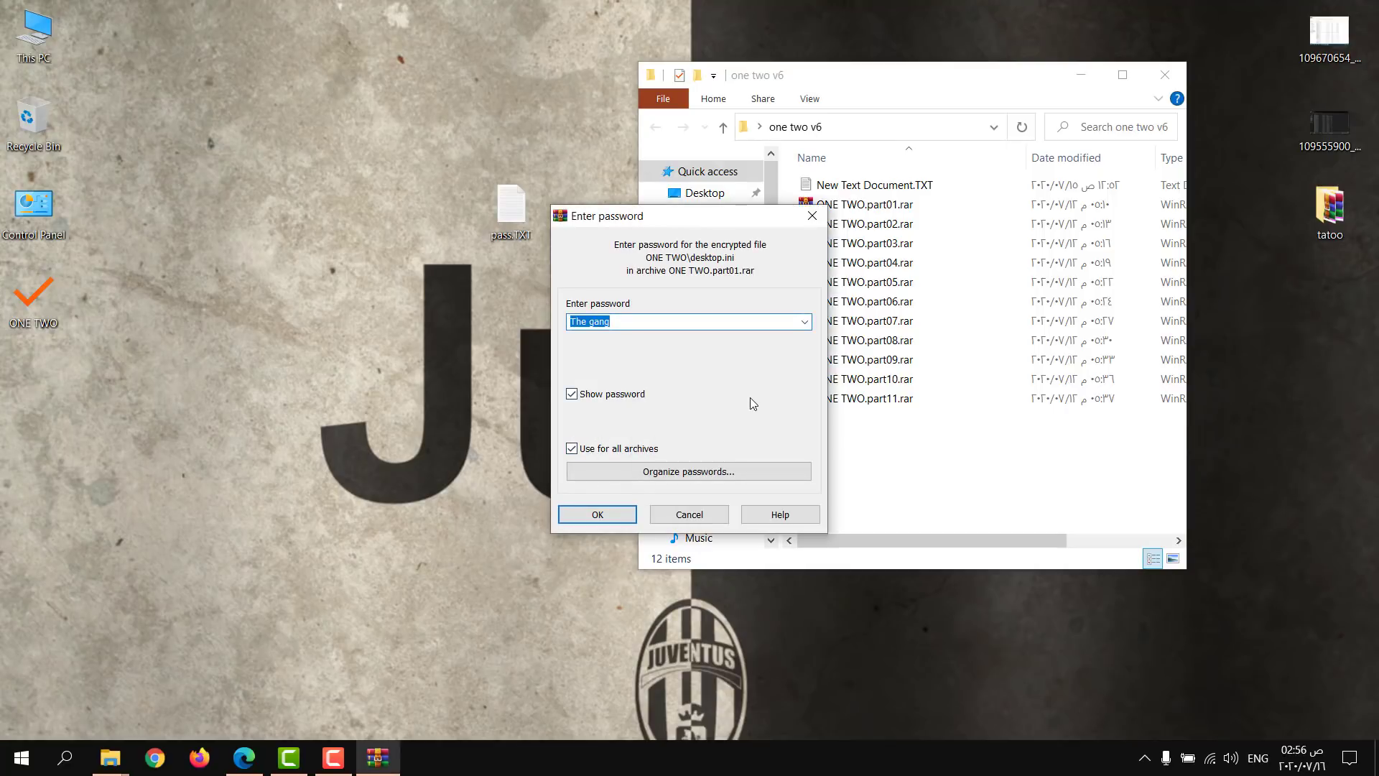
pyautogui.click(577, 513)
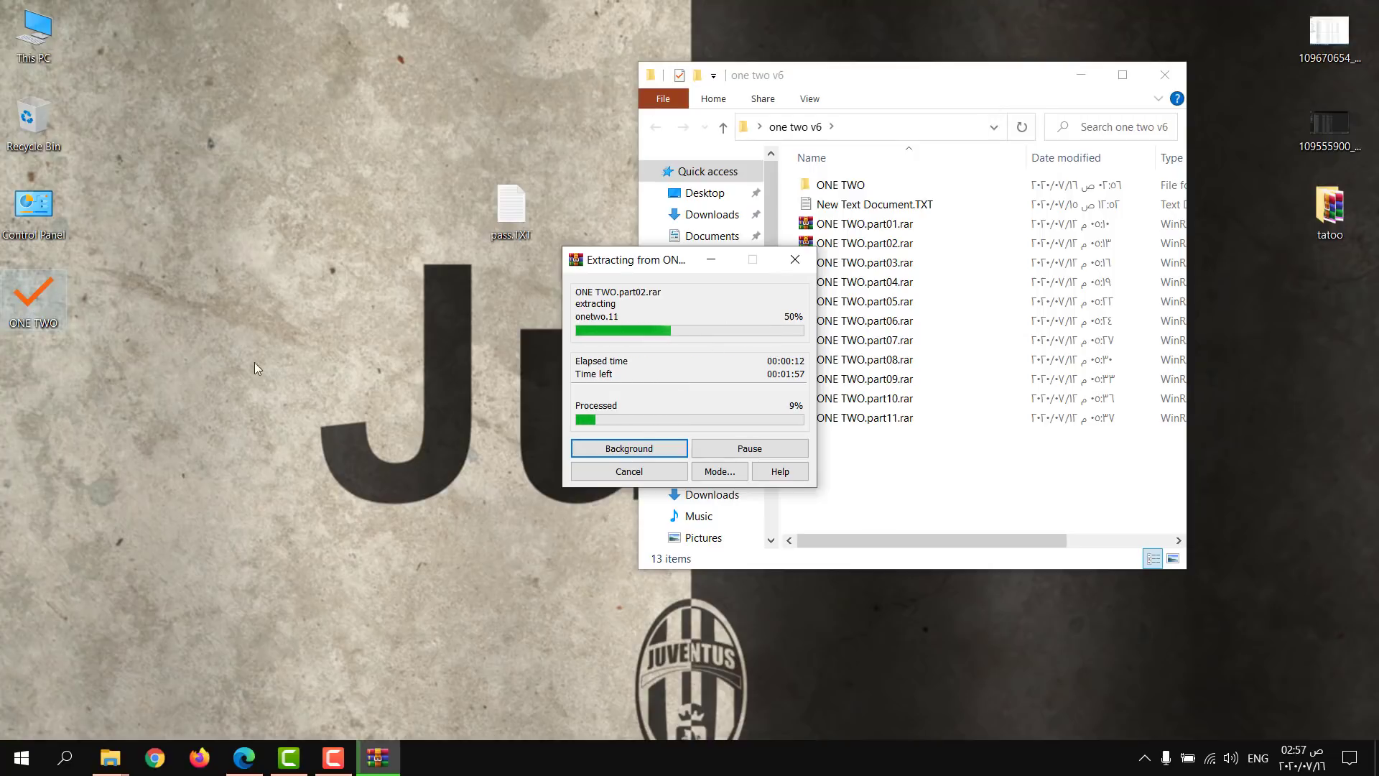
pyautogui.click(631, 474)
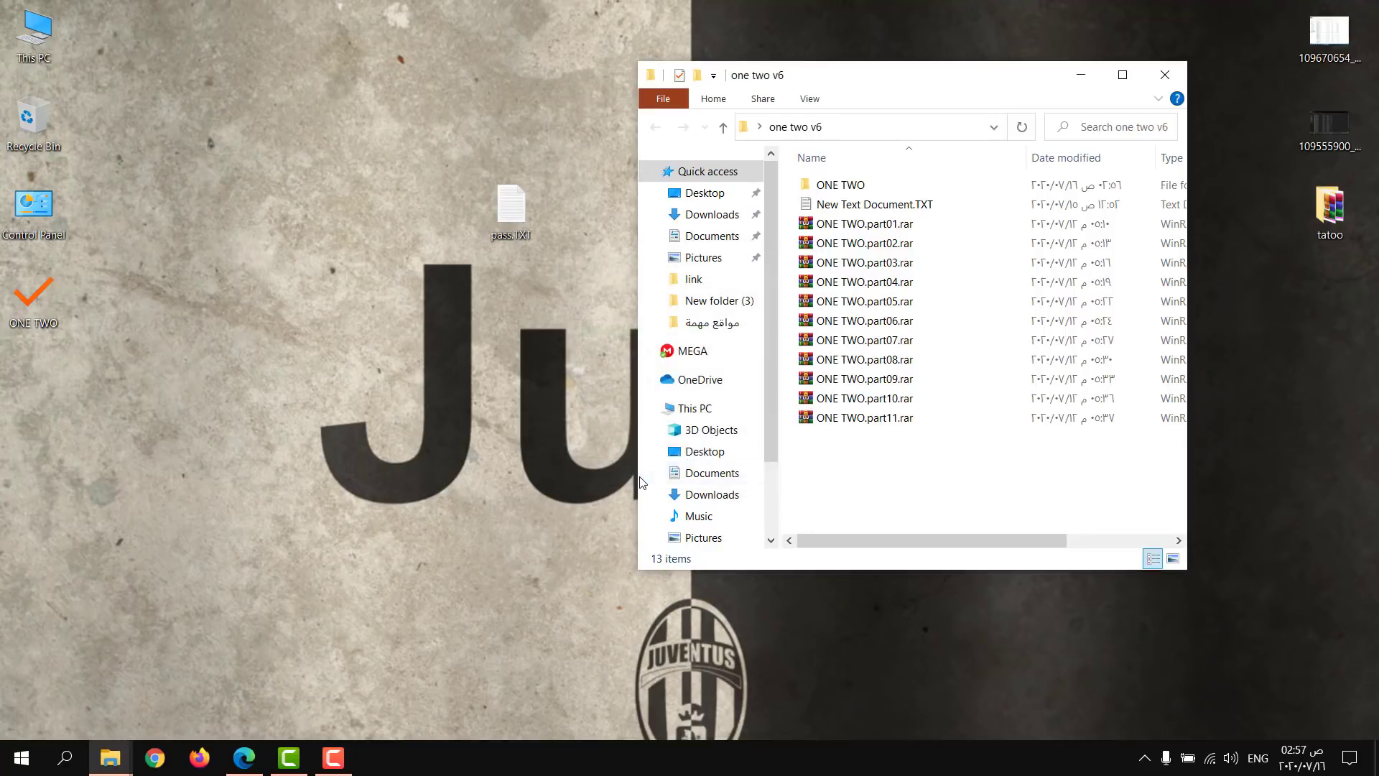
# Step: Delete the partially extracted ONE TWO folder, and move the complete one from the desktop back into one two v6 and refresh the listing
pyautogui.rightClick(841, 188)
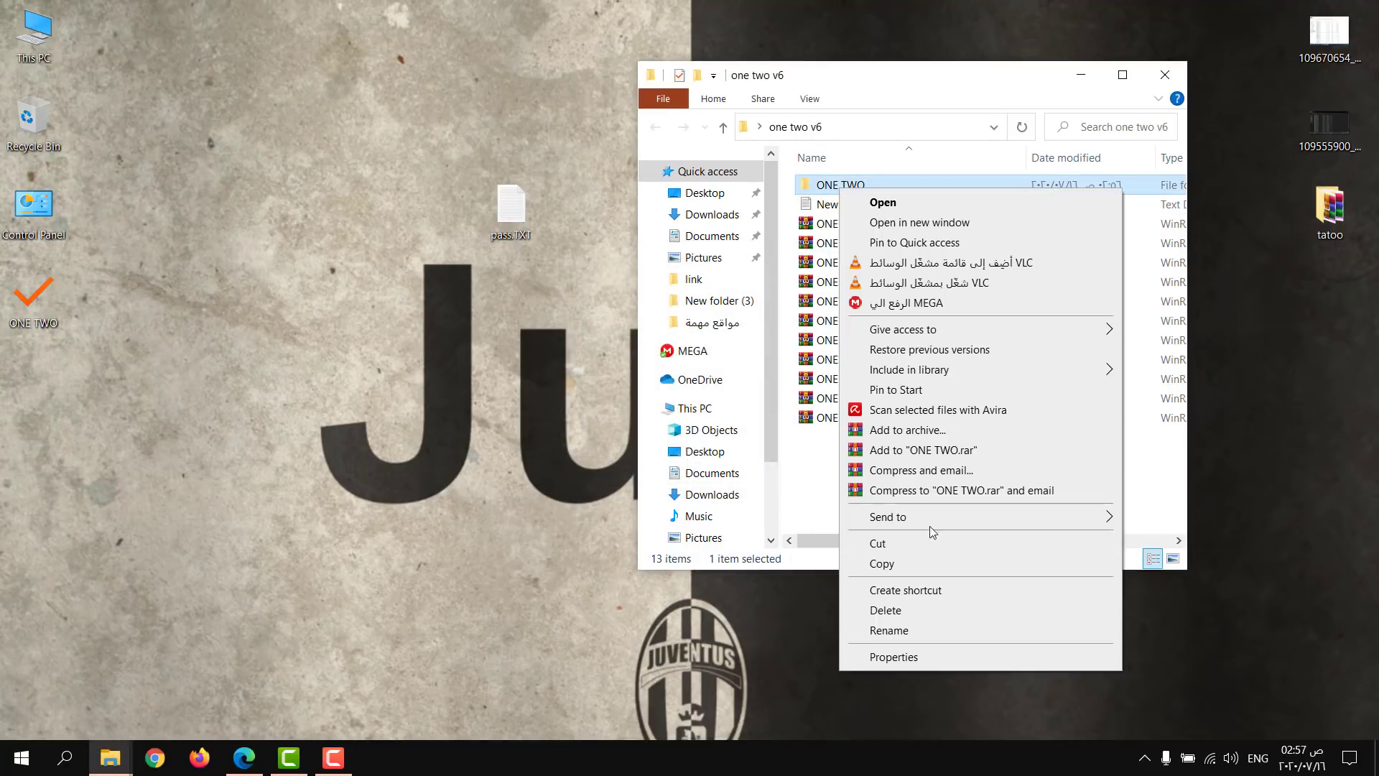
pyautogui.click(931, 606)
pyautogui.moveTo(29, 306); pyautogui.dragTo(1004, 467)
pyautogui.rightClick(910, 480)
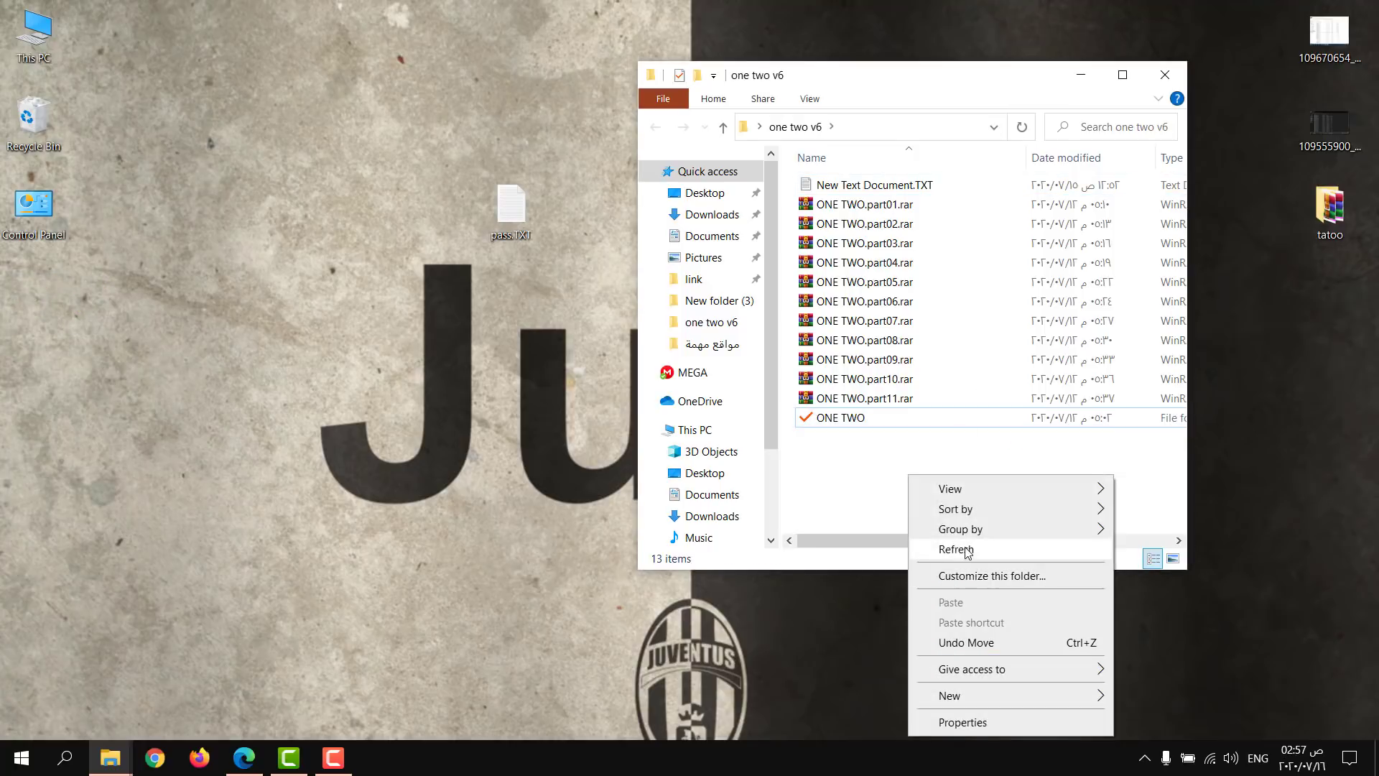
pyautogui.click(962, 544)
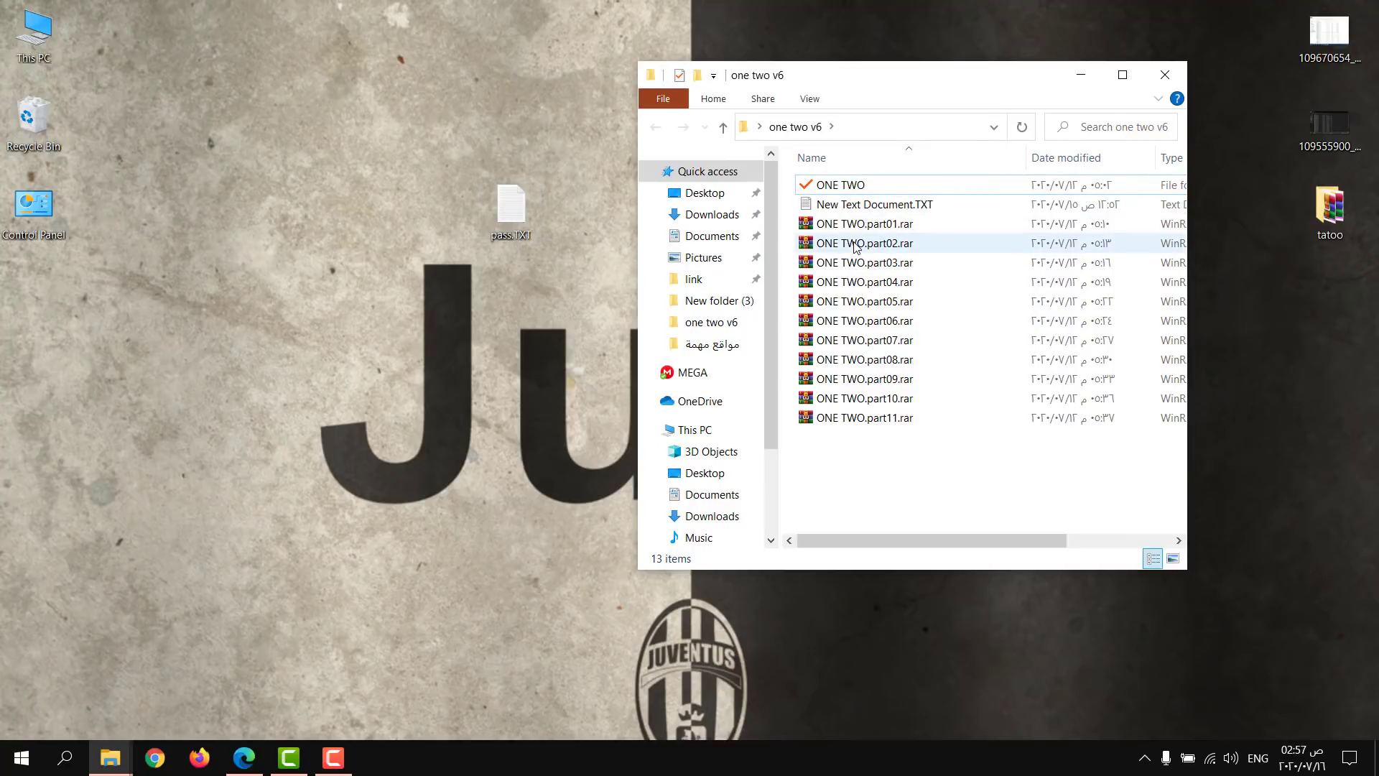
# Step: Open the extracted ONE TWO folder and locate the onetwo.exe installer
pyautogui.doubleClick(843, 187)
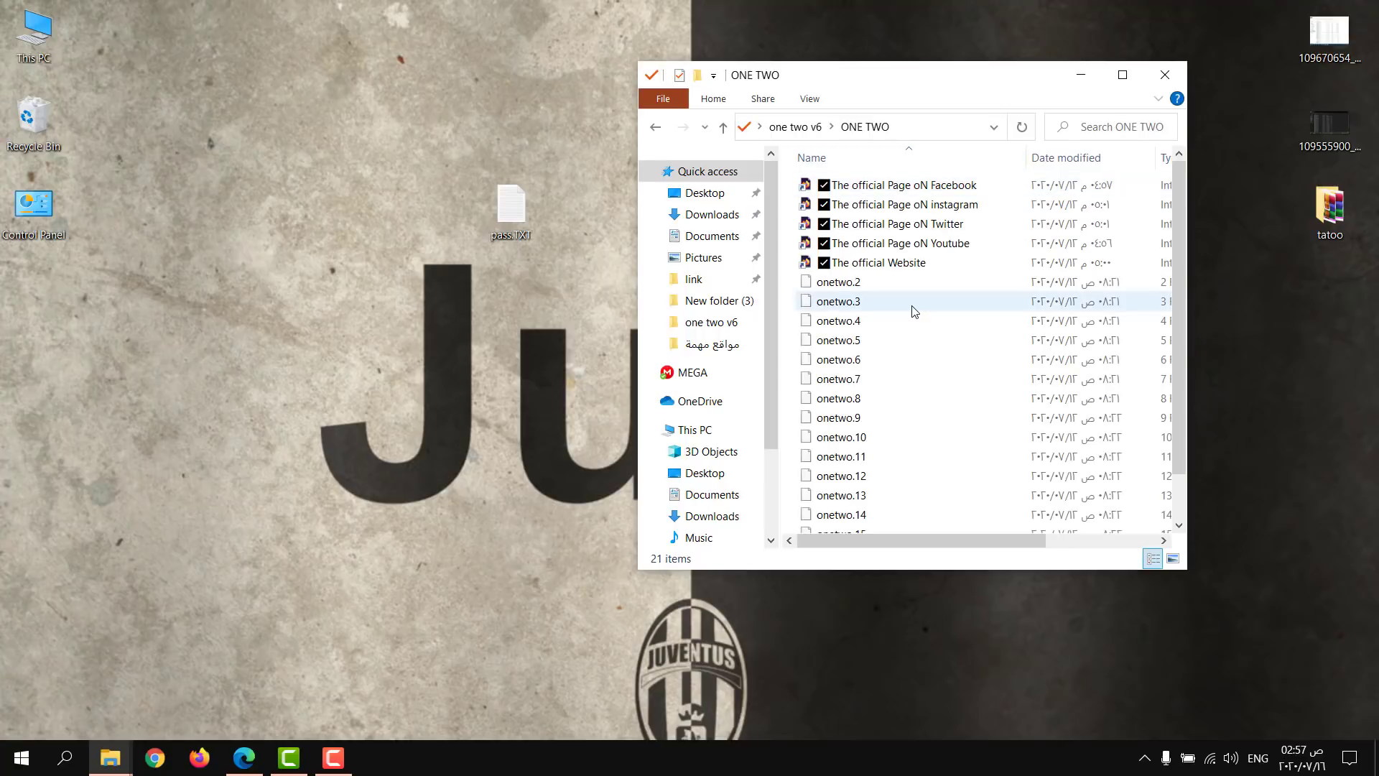
pyautogui.scroll(-2, 913, 309)
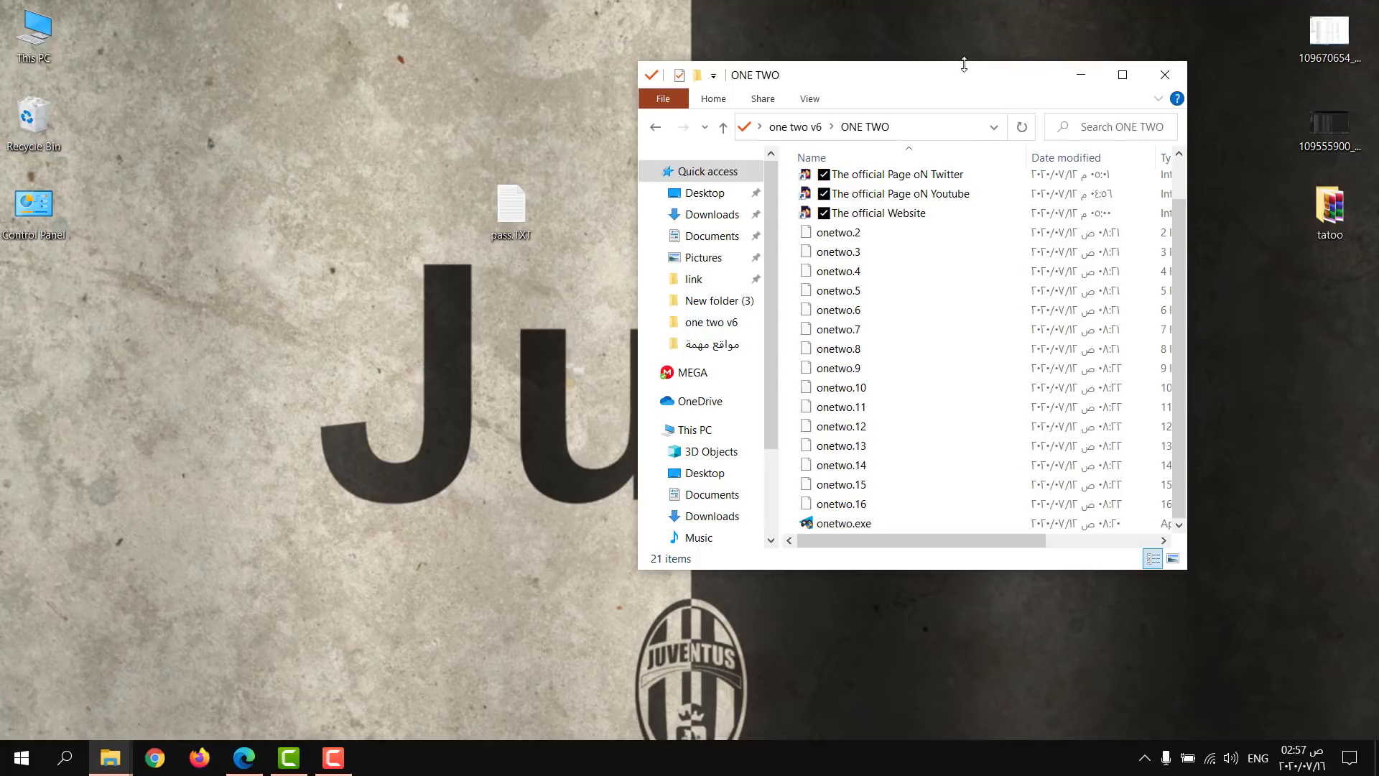
# Step: Launch the onetwo.exe installer from the ONE TWO folder and proceed past the welcome page to the installation folder choice
pyautogui.moveTo(966, 61); pyautogui.dragTo(944, 4)
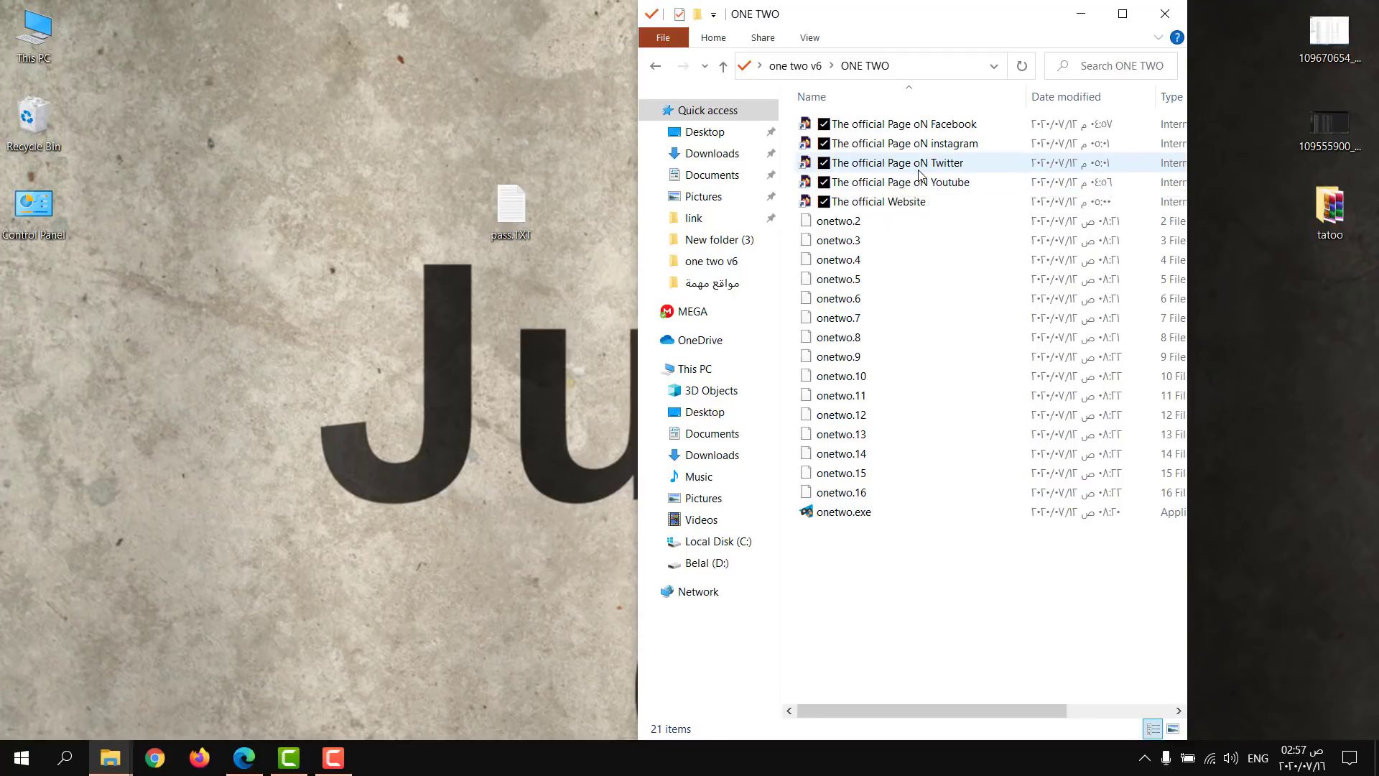
pyautogui.moveTo(927, 170)
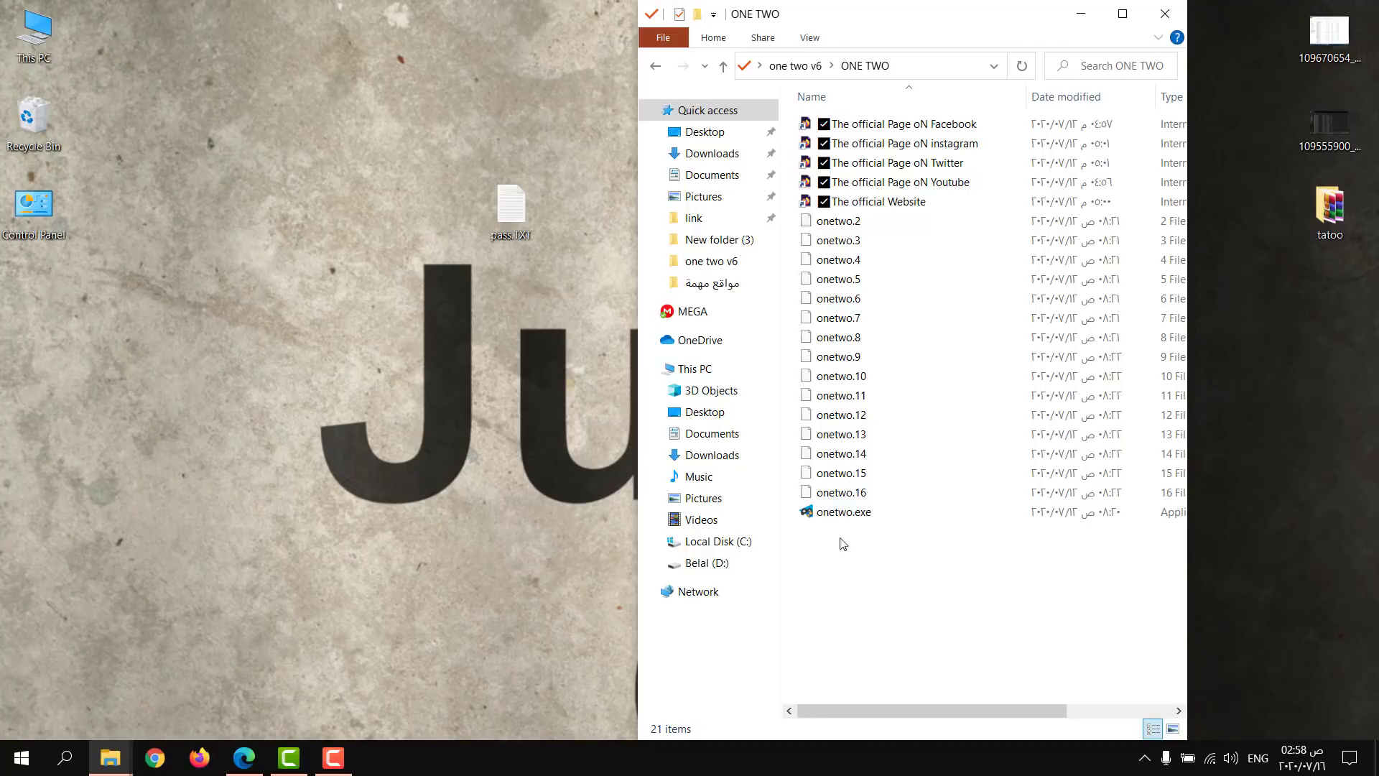
pyautogui.doubleClick(837, 514)
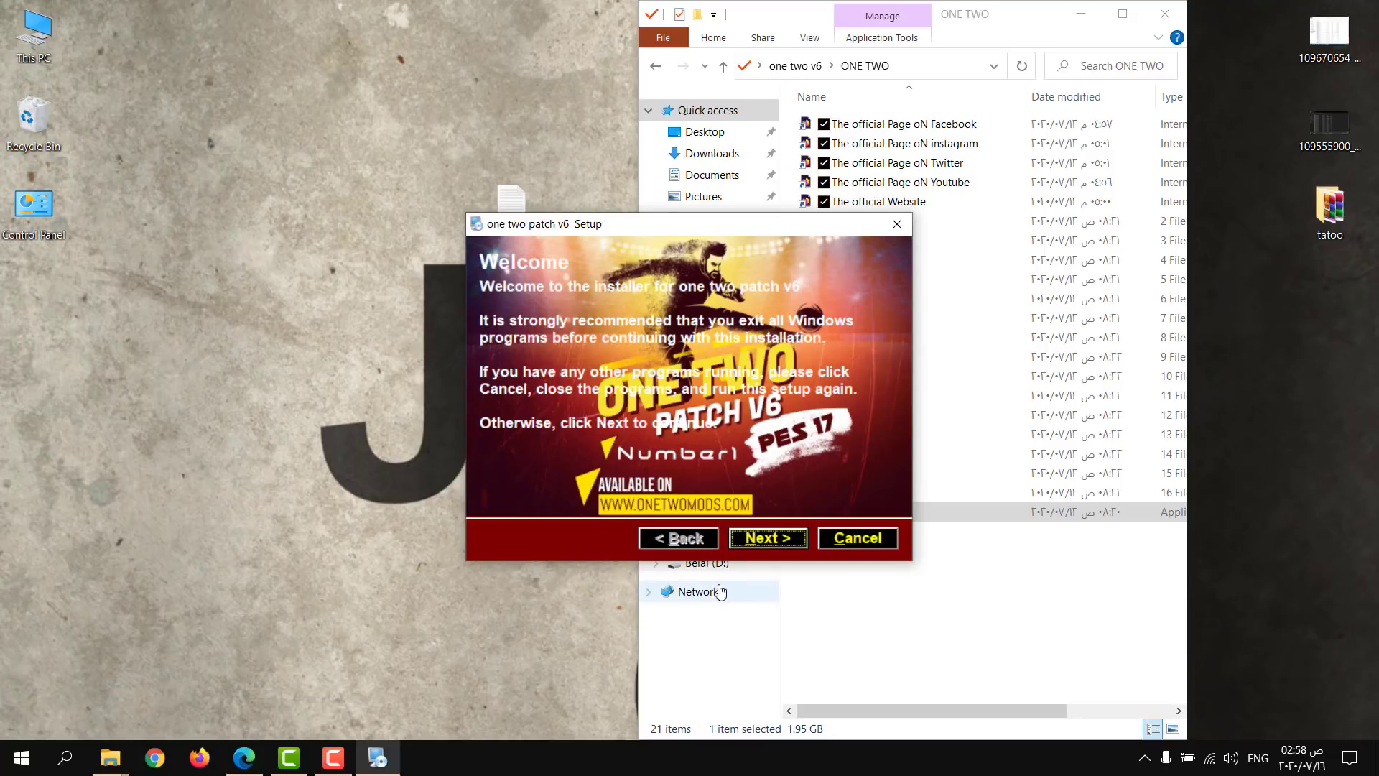
pyautogui.click(774, 542)
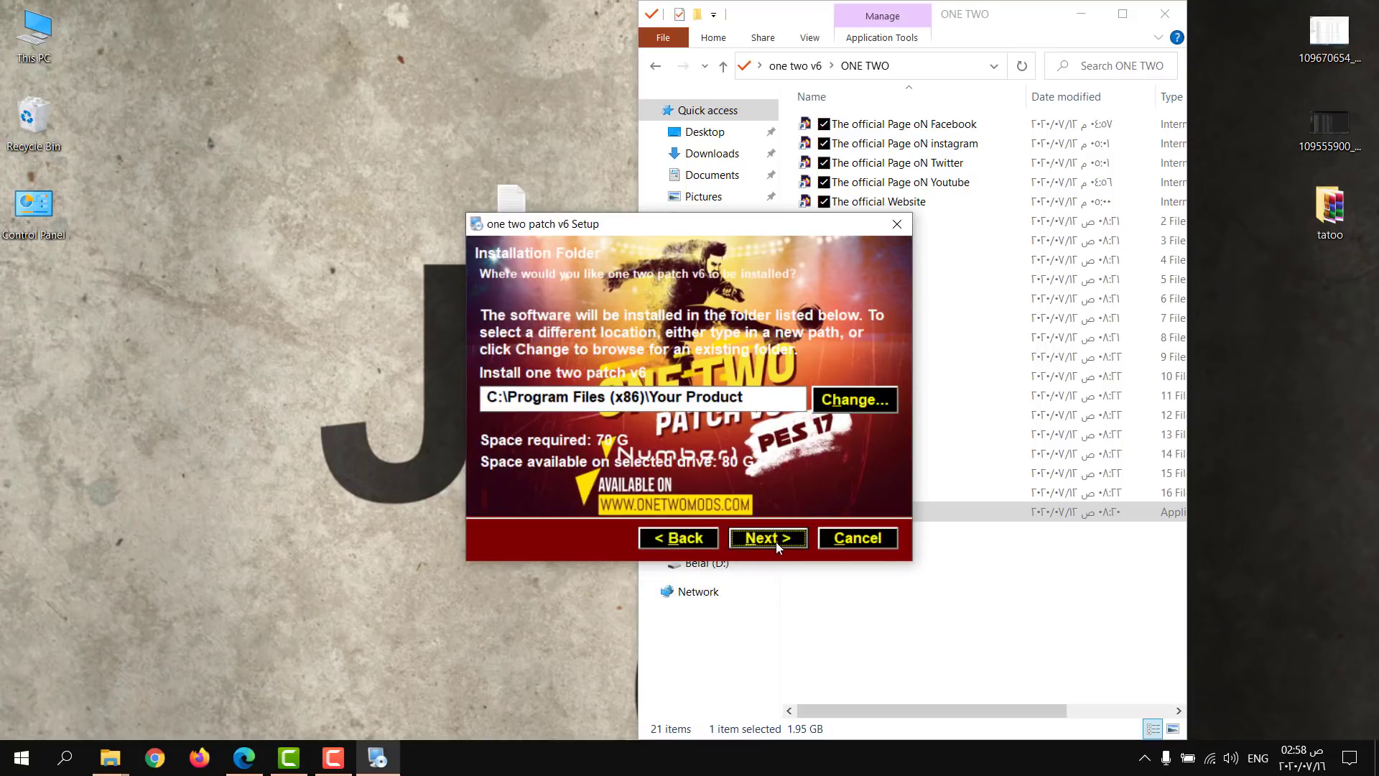
# Step: Bring up the PES 17 folder in D:\Games and place its window, restored to a smaller size, beside the installer
pyautogui.click(110, 758)
pyautogui.click(108, 679)
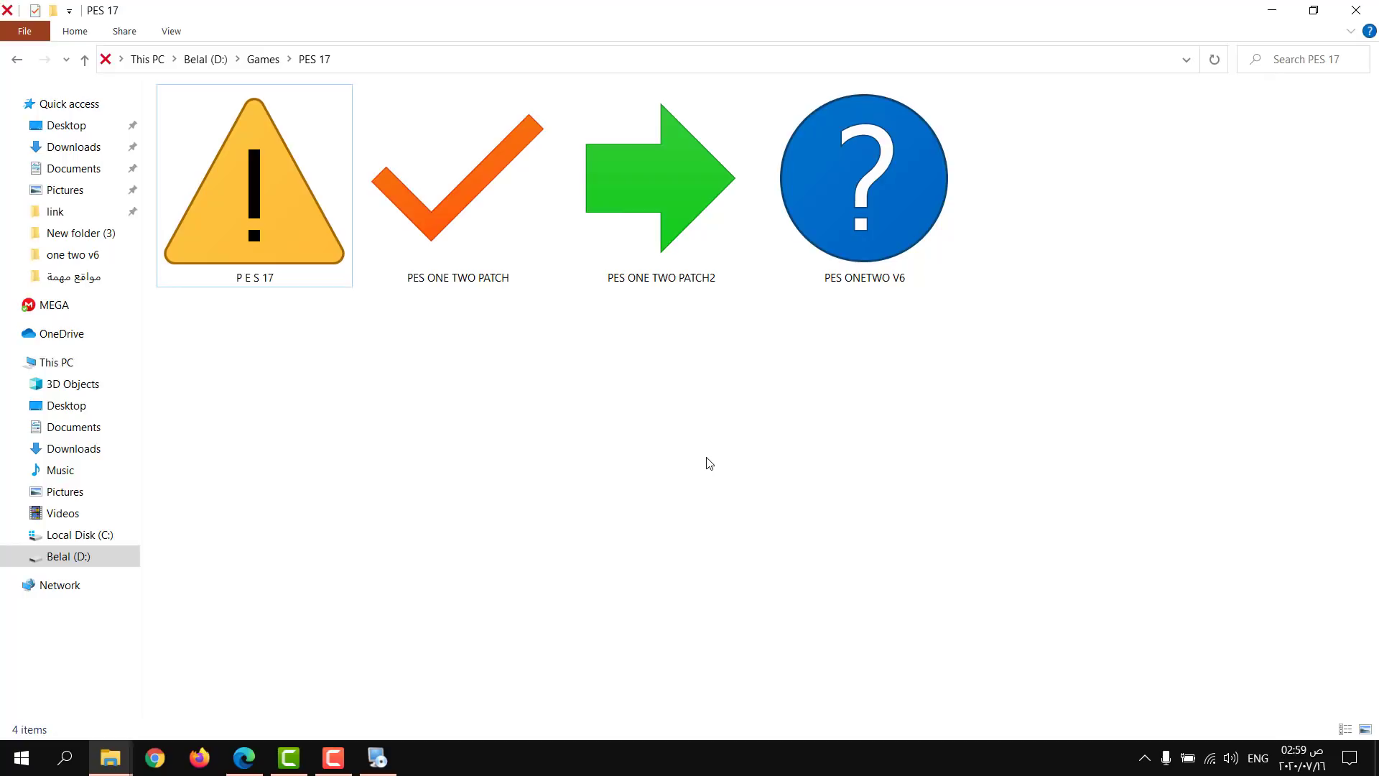
pyautogui.click(1314, 10)
pyautogui.moveTo(764, 24); pyautogui.dragTo(434, 137)
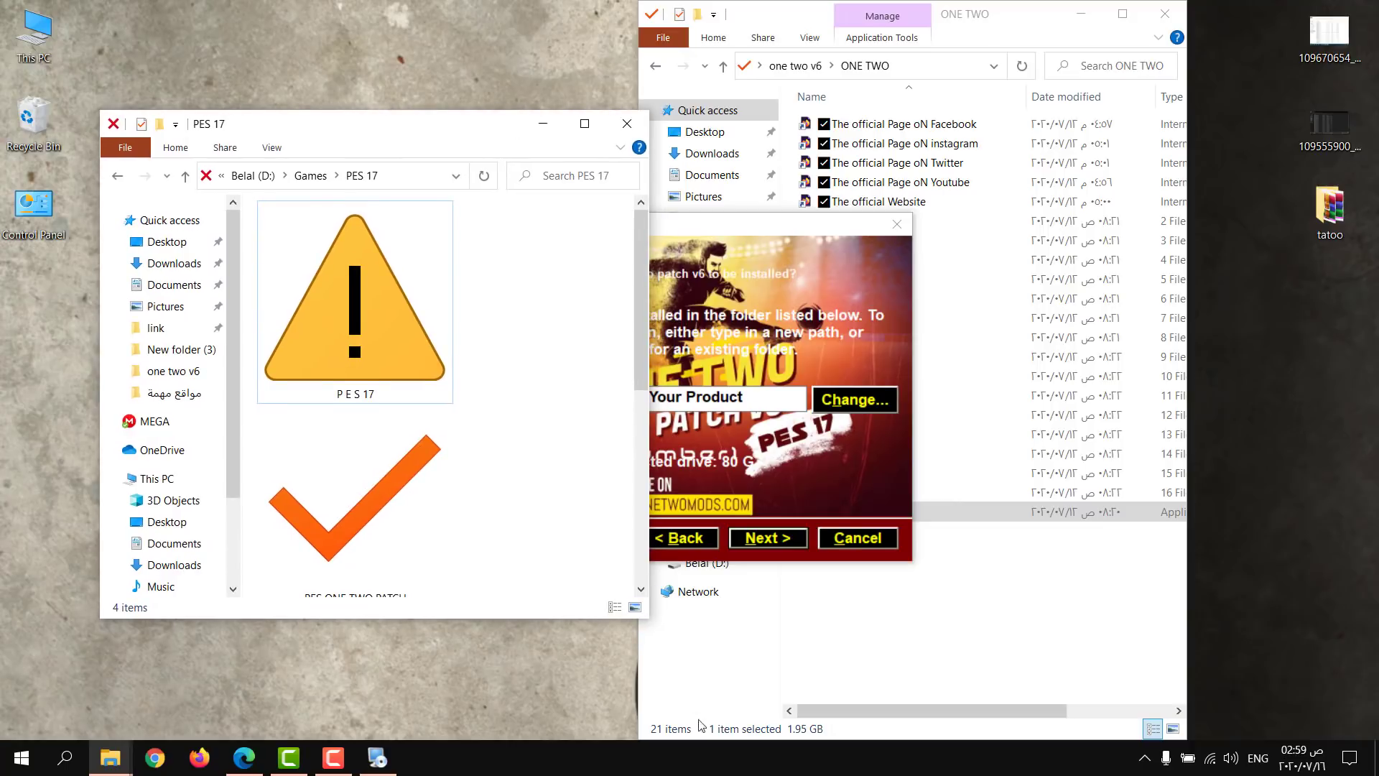
# Step: Examine the existing game and patch folders inside PES 17 as possible installation locations
pyautogui.click(863, 493)
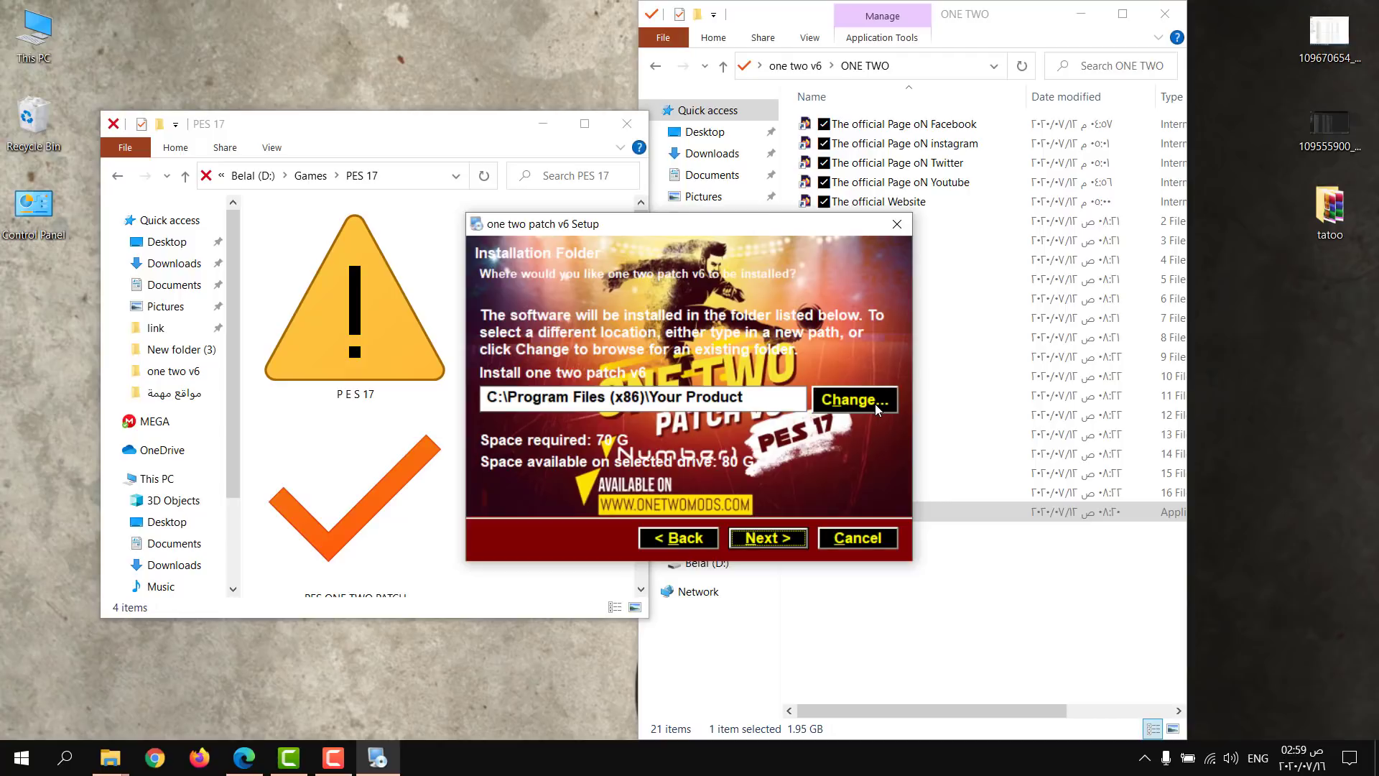
pyautogui.click(388, 463)
pyautogui.scroll(-3, 550, 460)
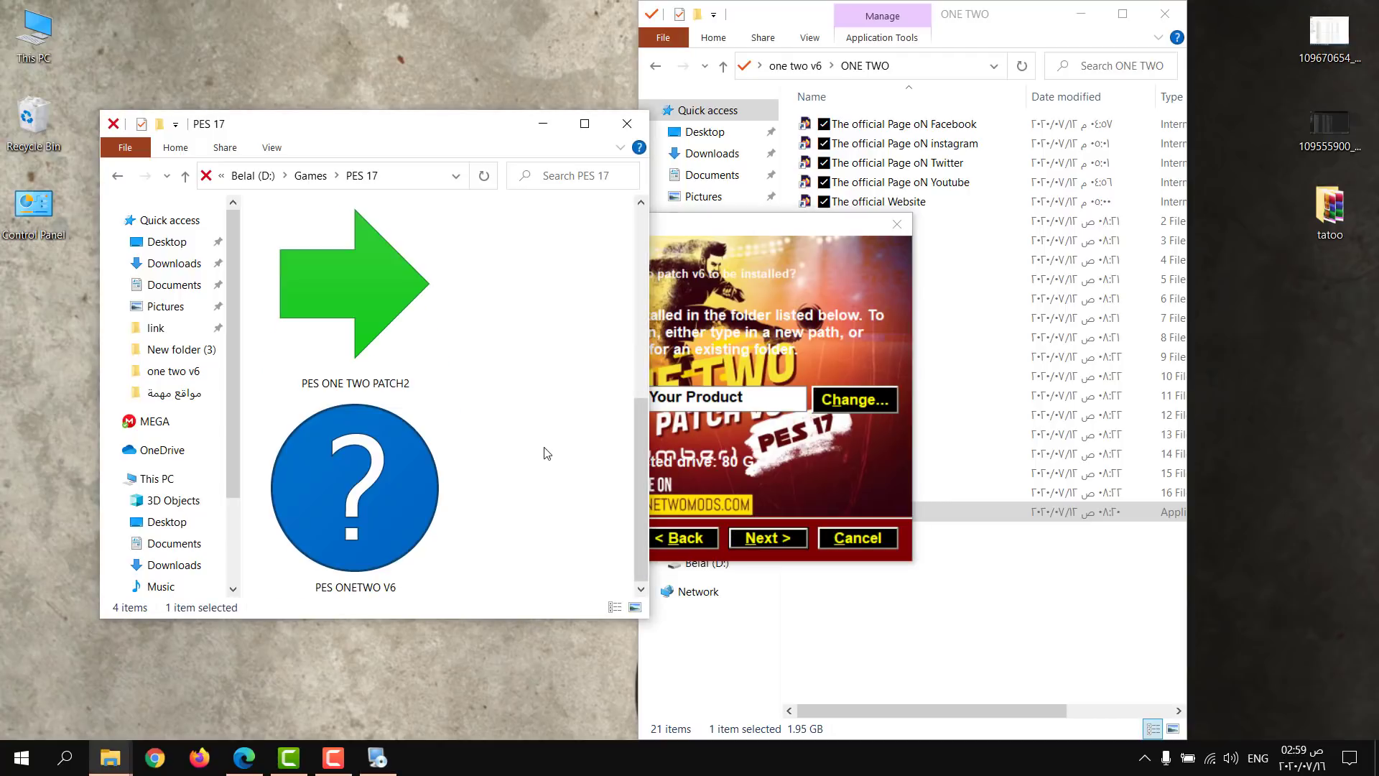
pyautogui.click(539, 420)
pyautogui.scroll(3, 541, 419)
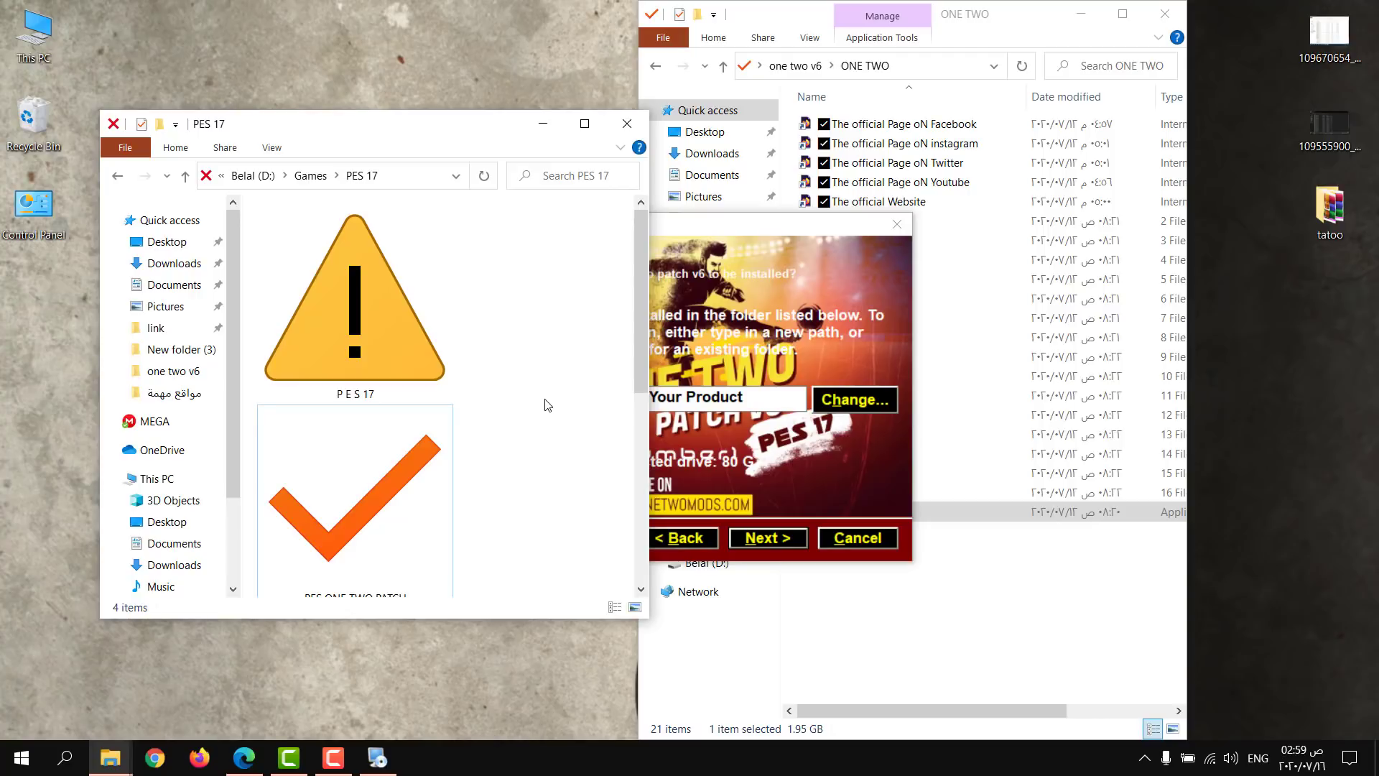
pyautogui.scroll(-5, 548, 406)
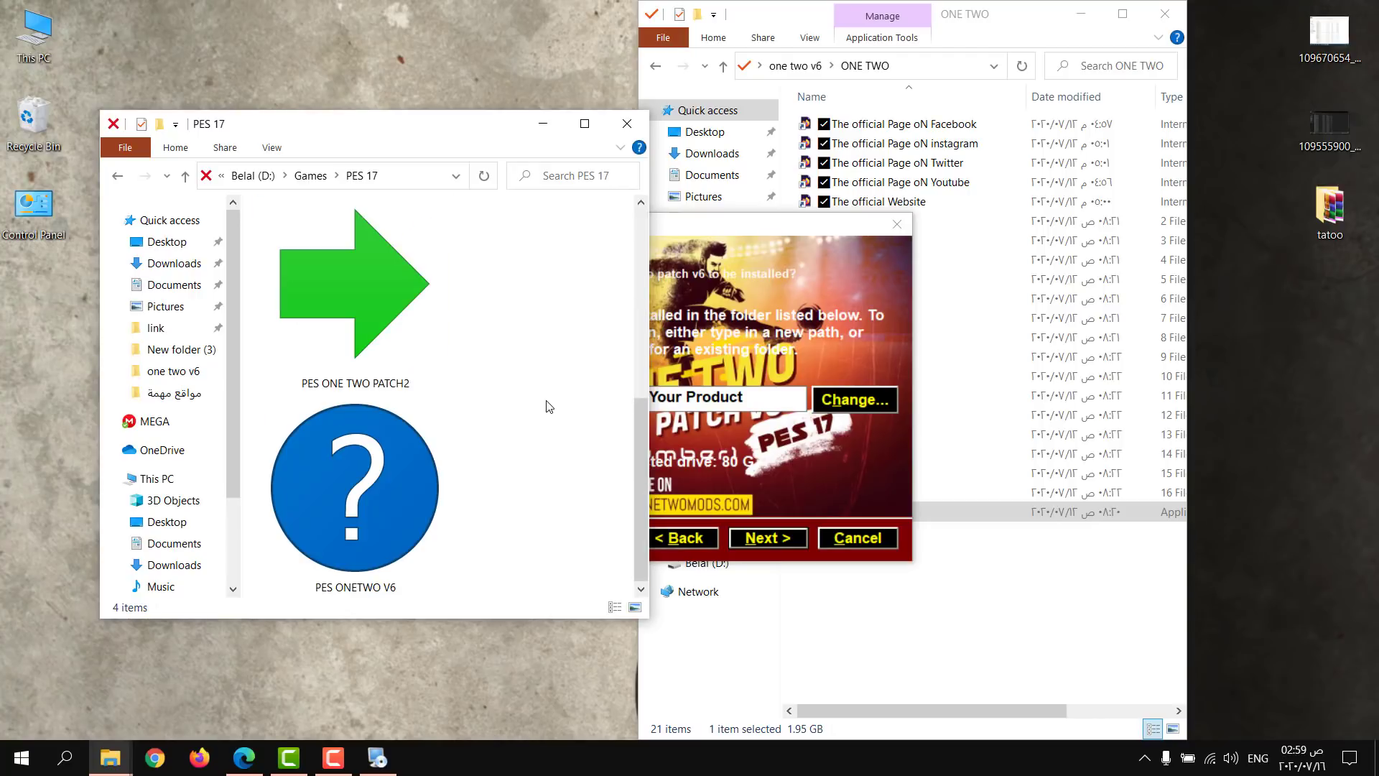
pyautogui.scroll(2, 549, 407)
pyautogui.scroll(-2, 547, 403)
pyautogui.scroll(4, 546, 395)
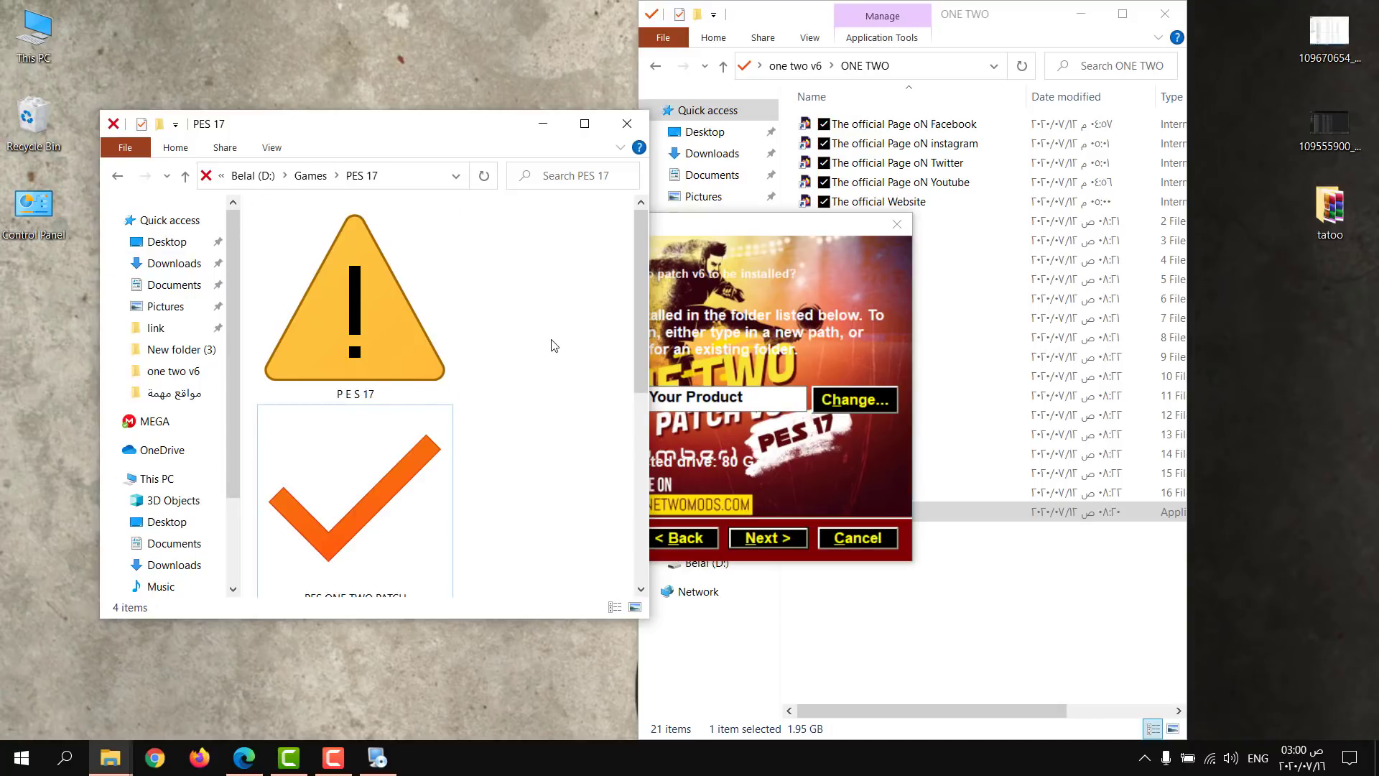
pyautogui.scroll(-4, 554, 335)
pyautogui.scroll(4, 544, 339)
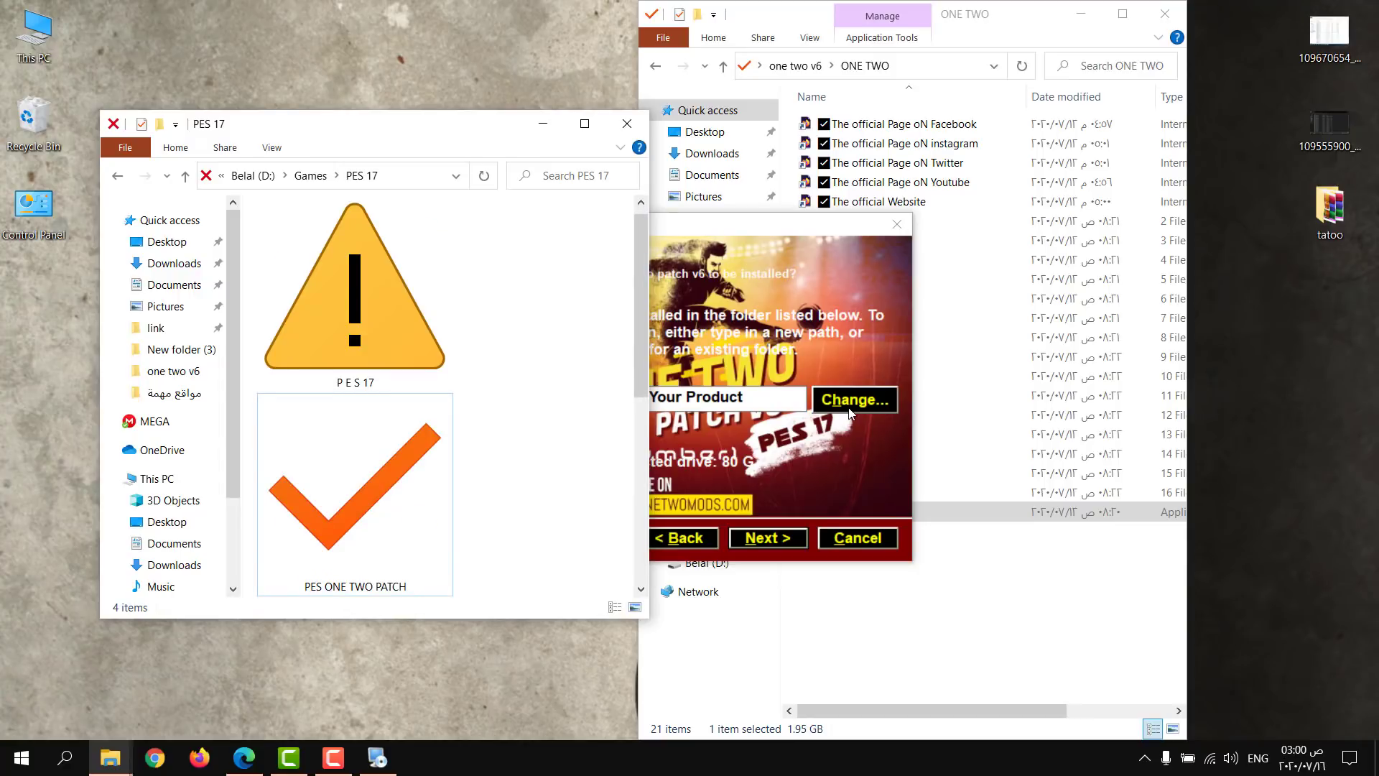
pyautogui.scroll(-4, 544, 359)
# Step: Create a new folder inside PES 17 and name it with the owner's first name
pyautogui.rightClick(539, 314)
pyautogui.moveTo(697, 530)
pyautogui.click(767, 534)
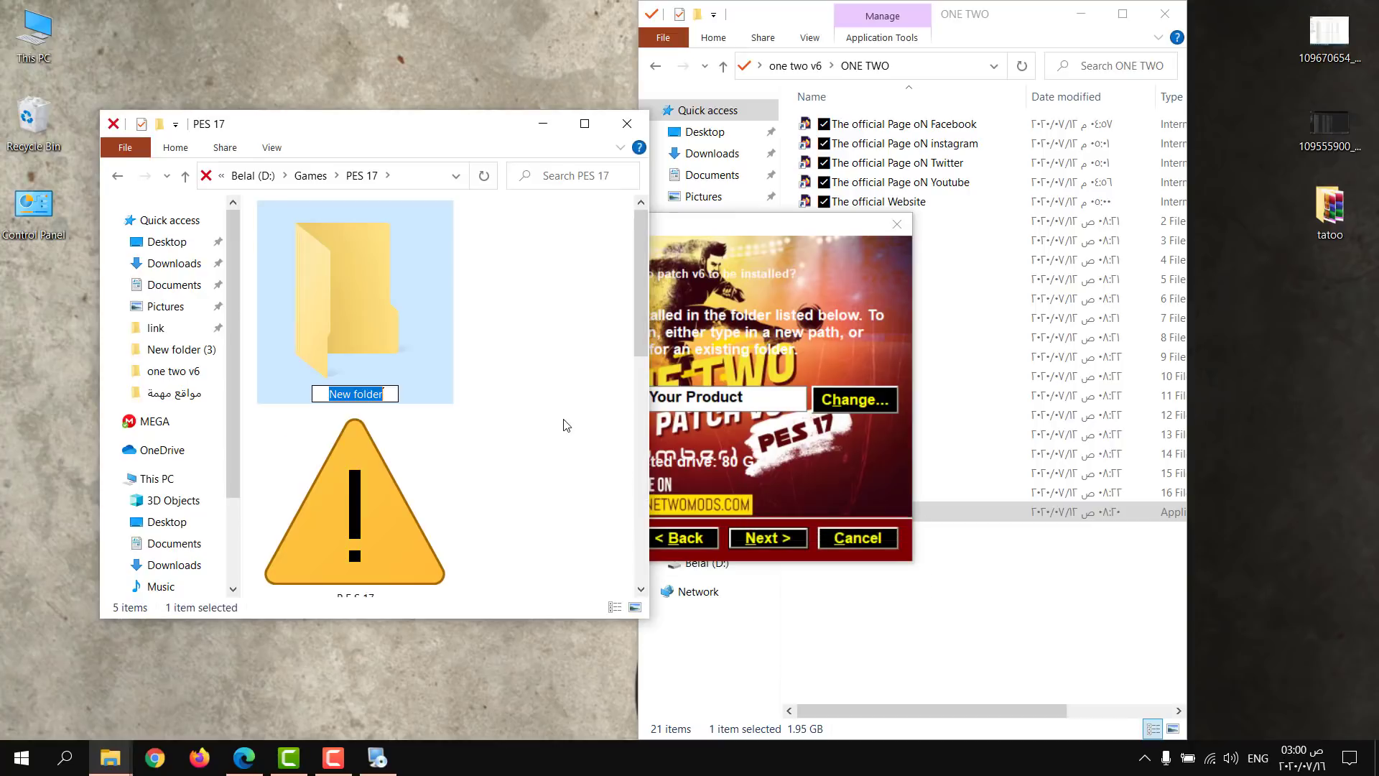
pyautogui.write('Belal')
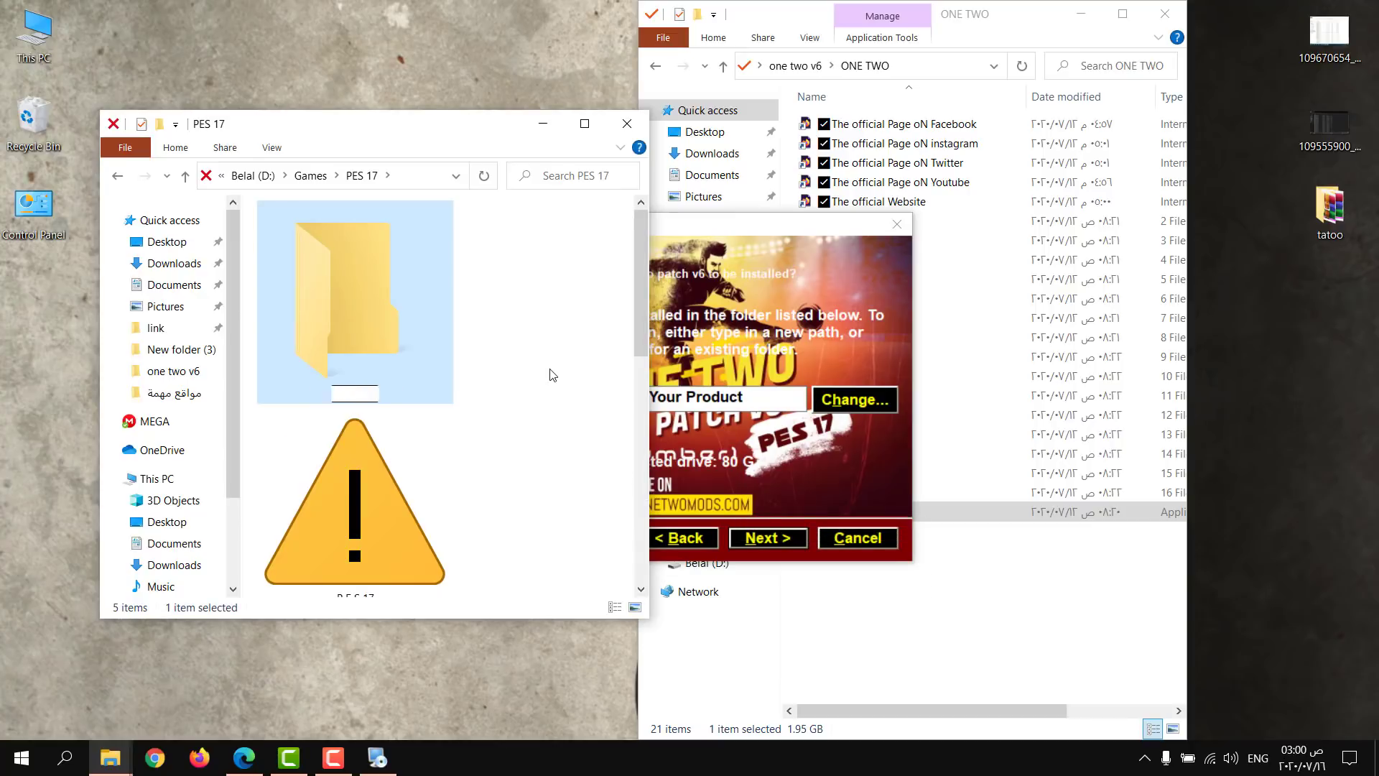
pyautogui.click(554, 376)
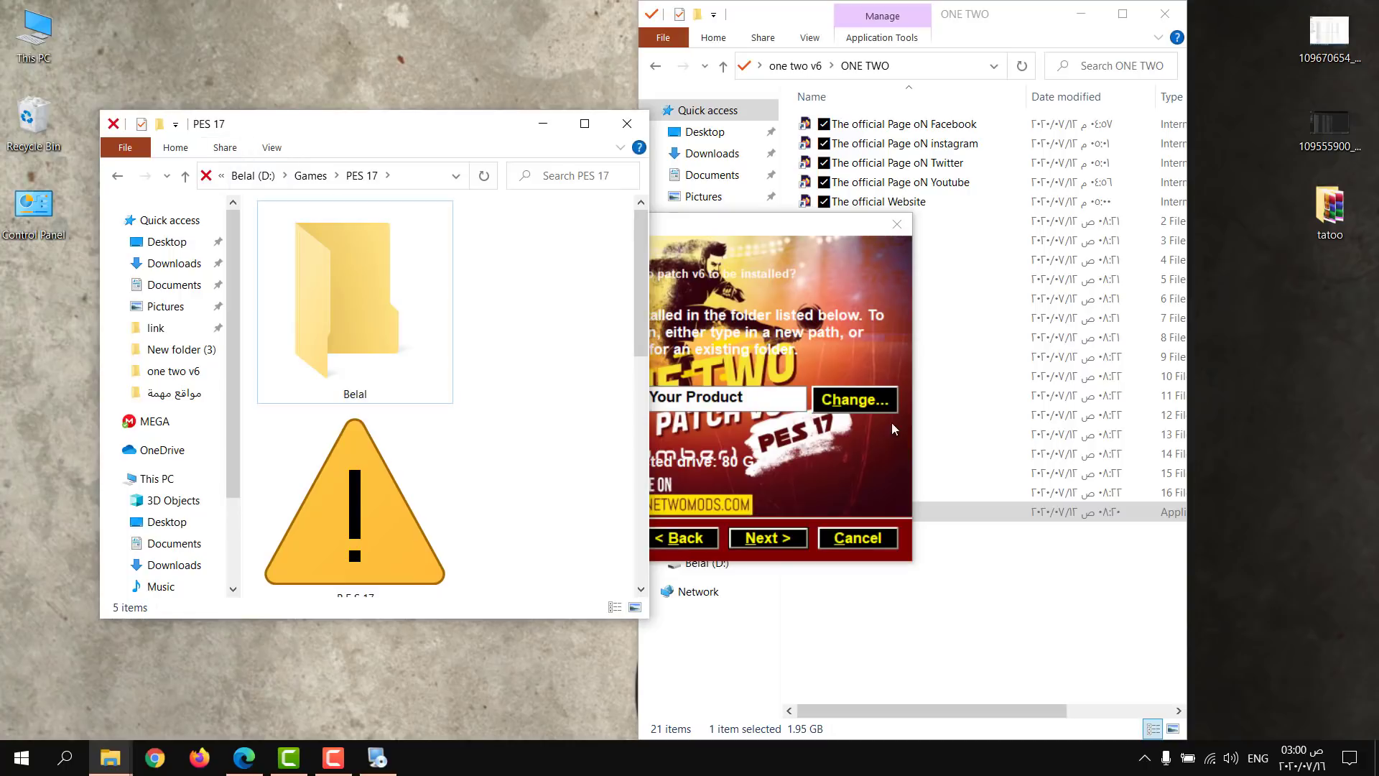
# Step: Set the installer's destination to the new folder under D:\Games\PES 17 and continue to the settings summary
pyautogui.click(856, 402)
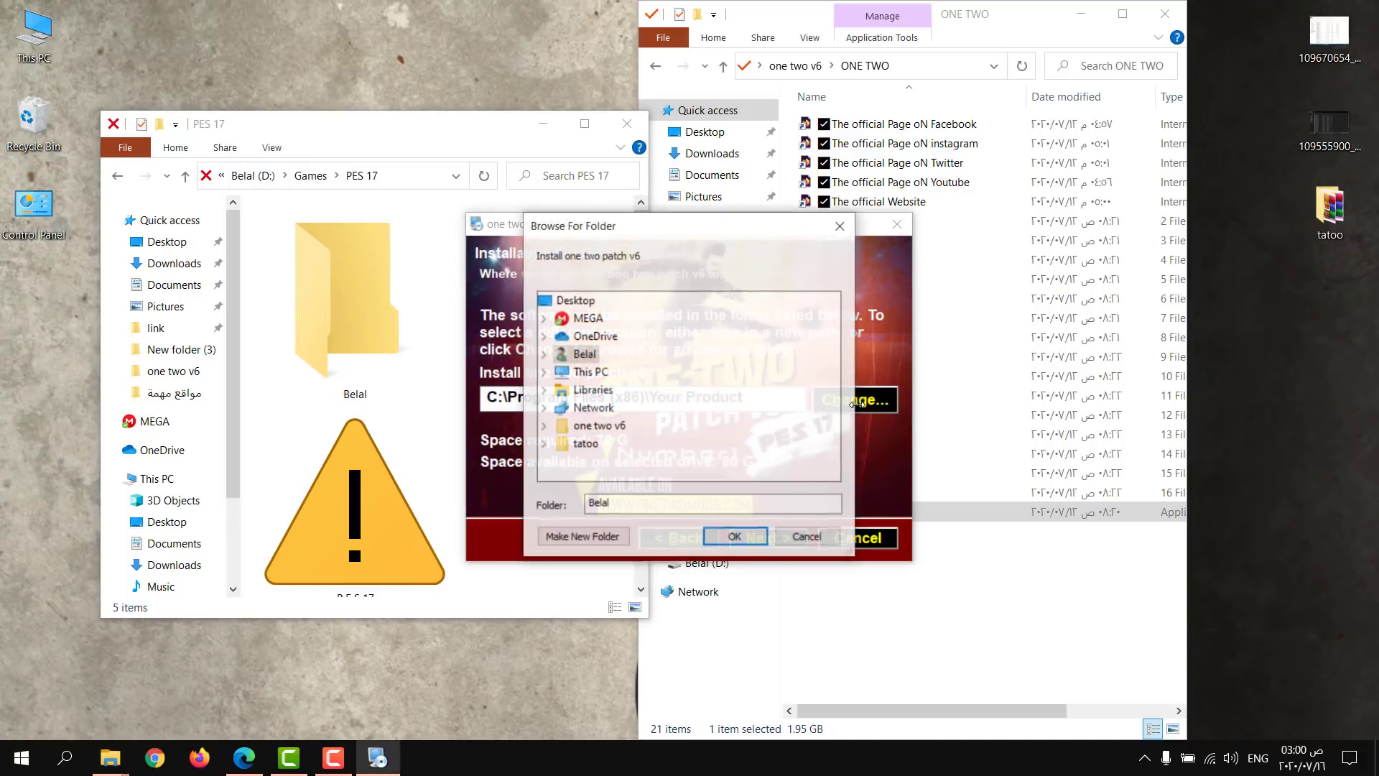
pyautogui.click(544, 372)
pyautogui.click(561, 464)
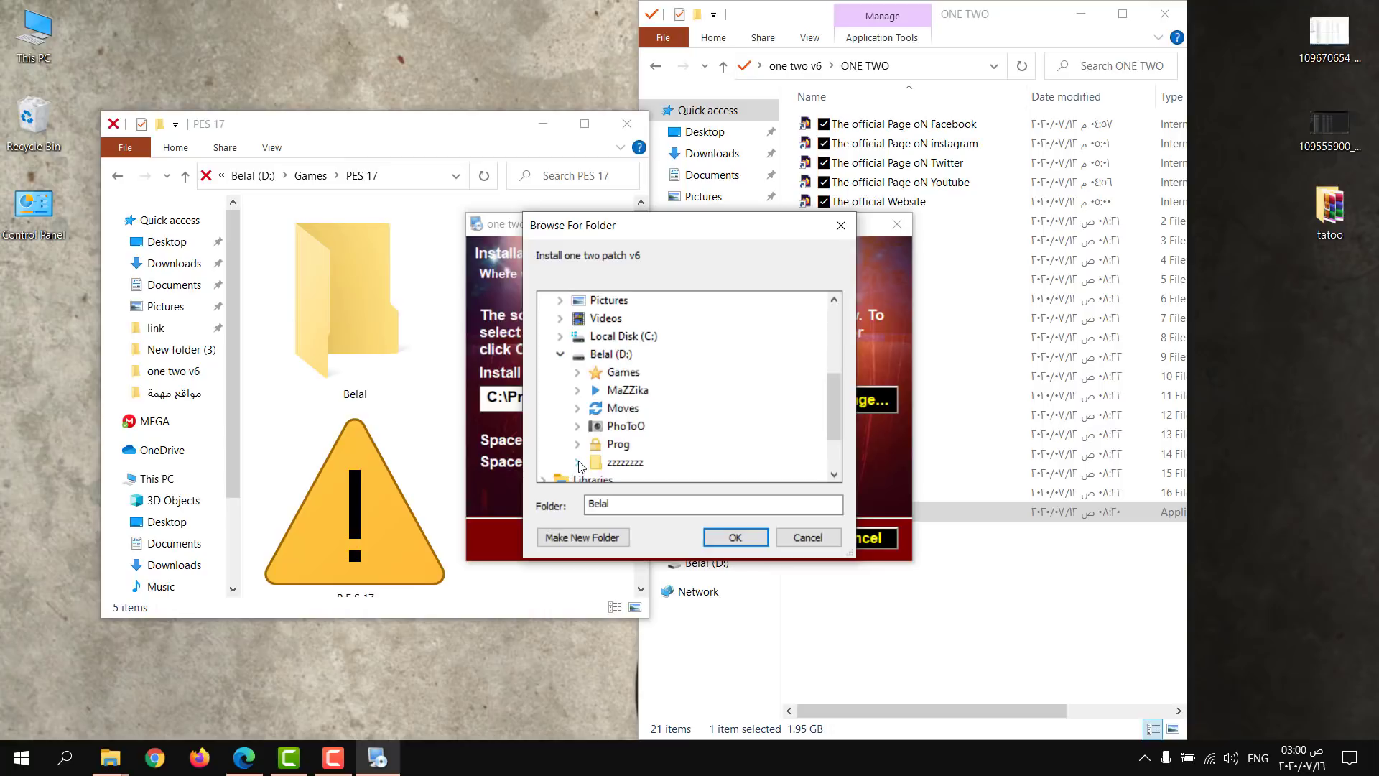
pyautogui.click(578, 373)
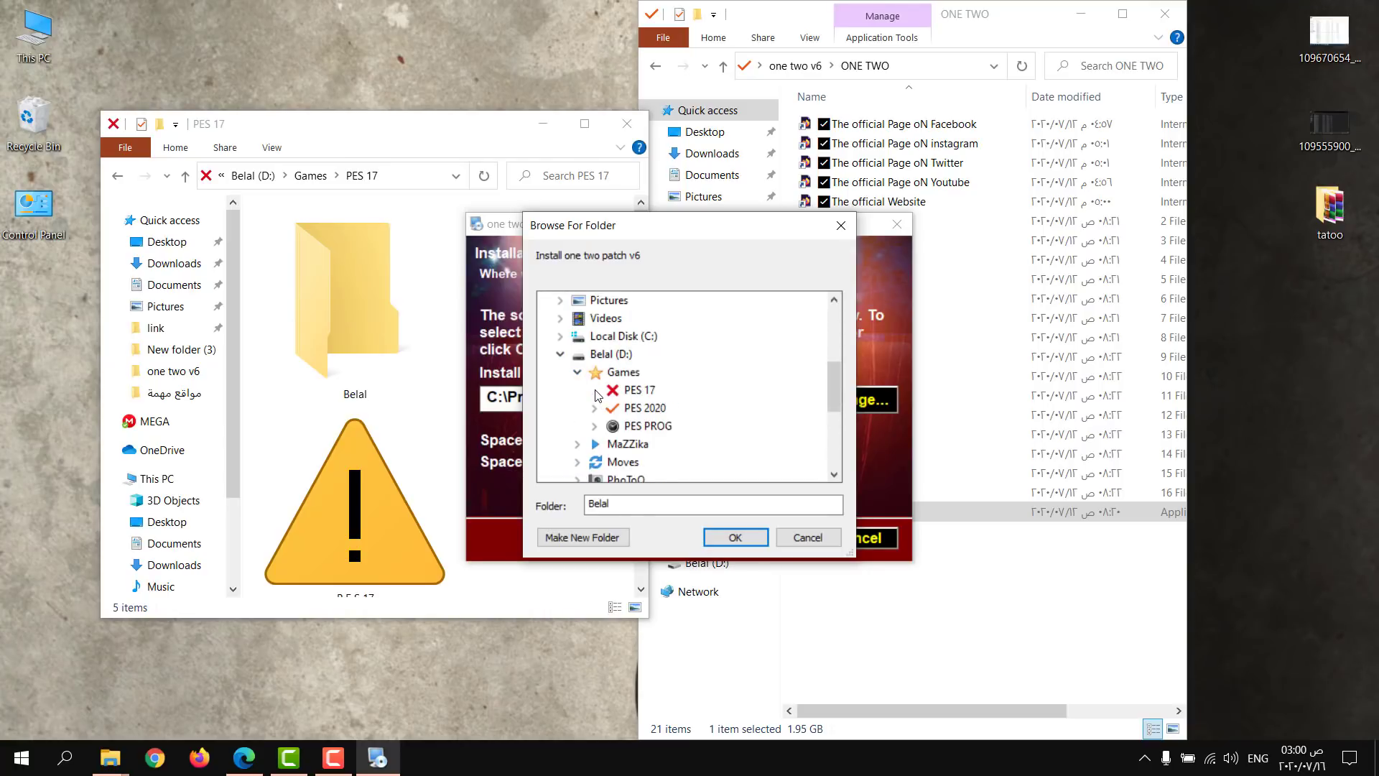
pyautogui.click(594, 390)
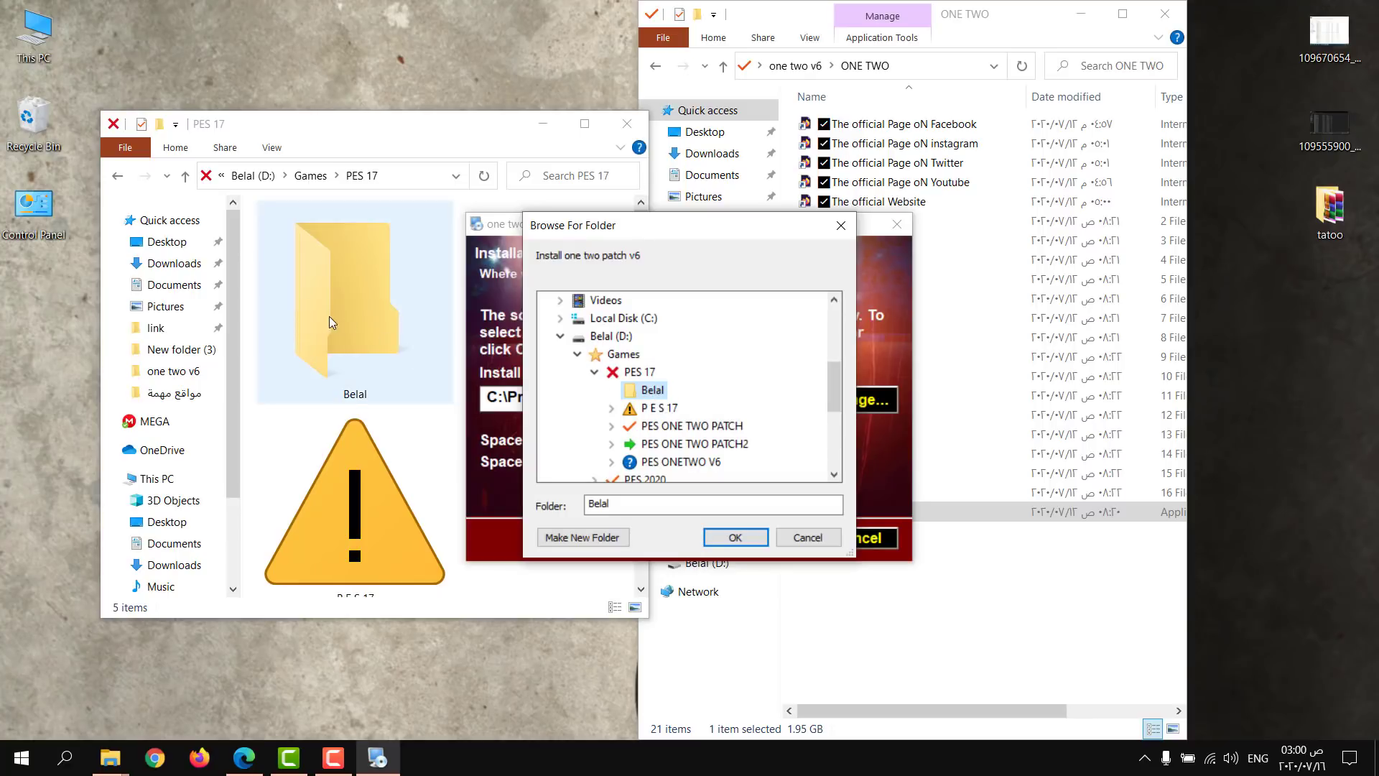
pyautogui.click(754, 544)
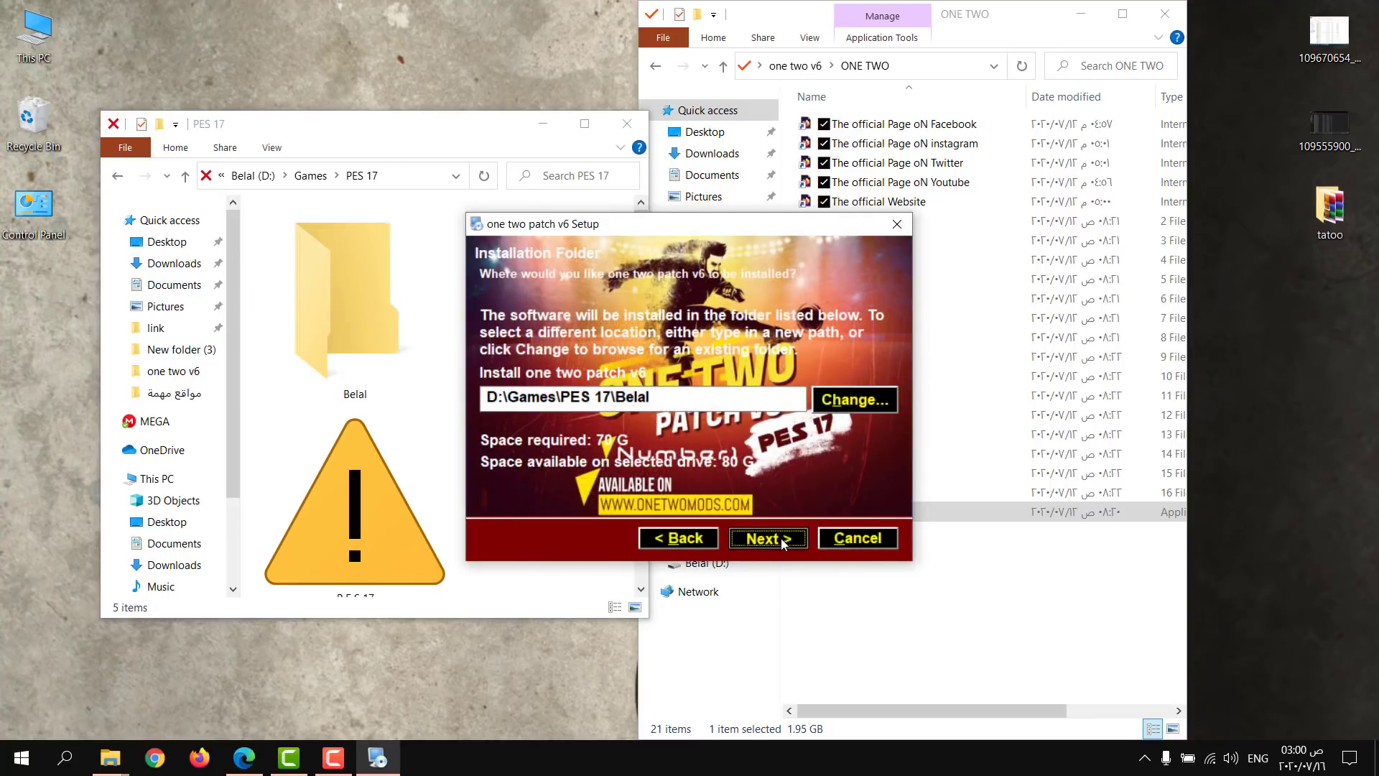
pyautogui.click(784, 544)
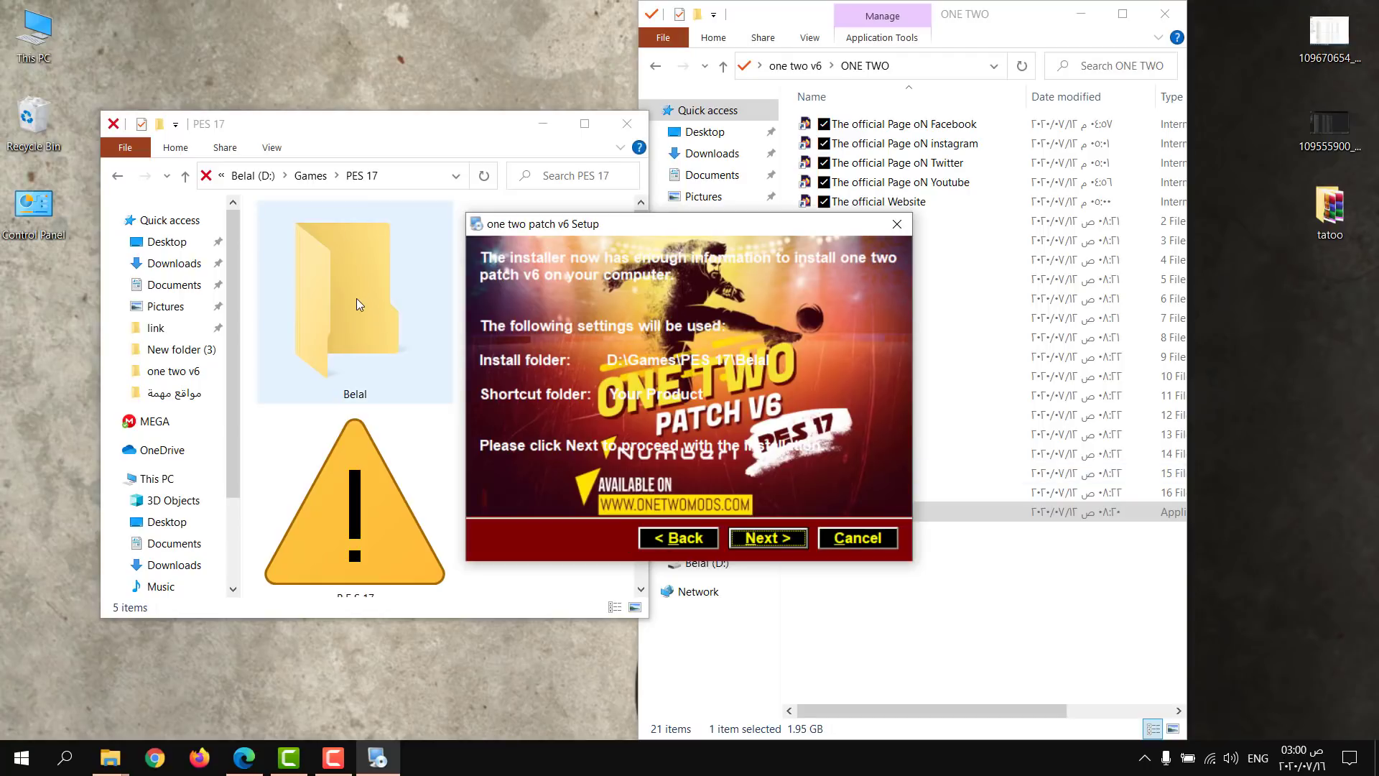
# Step: Check the new destination folder in PES 17 and start installing one two patch v6 into it
pyautogui.click(403, 284)
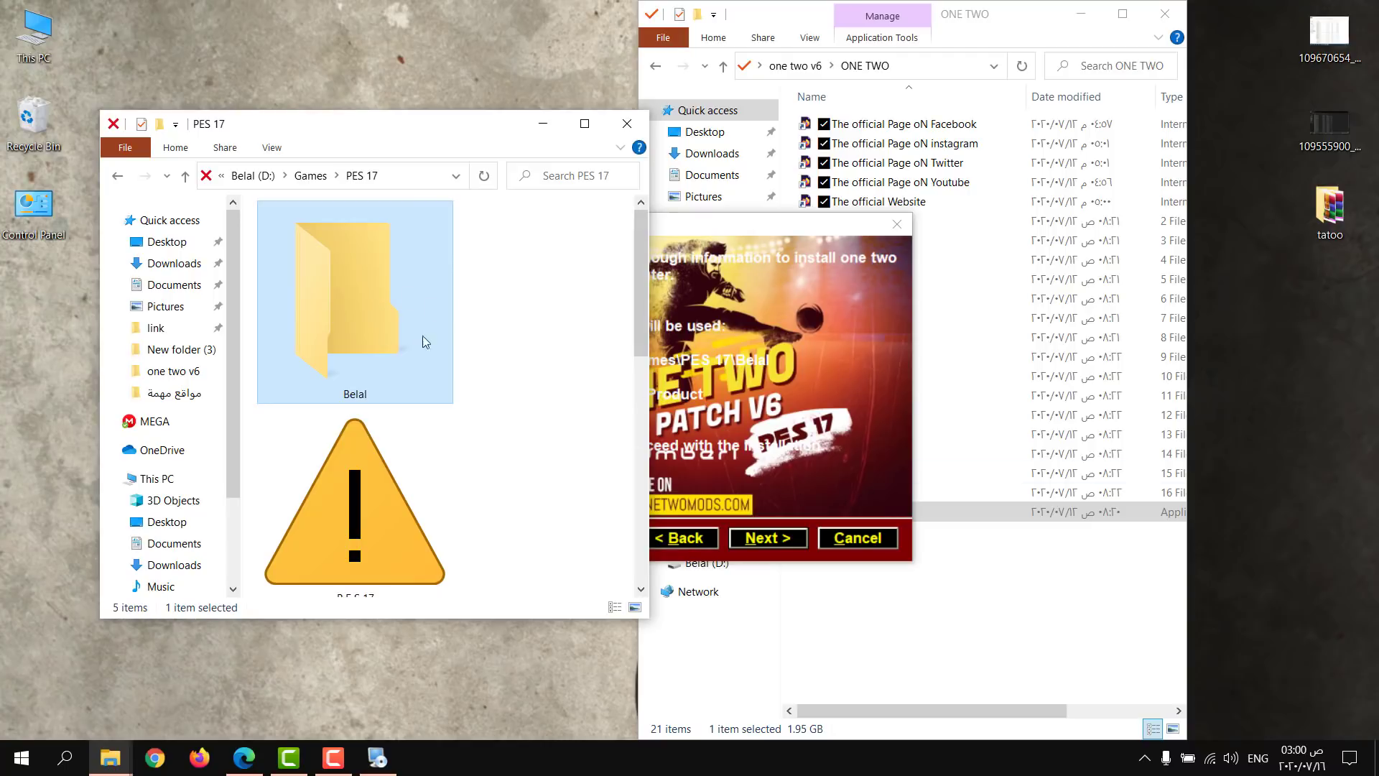
pyautogui.click(520, 363)
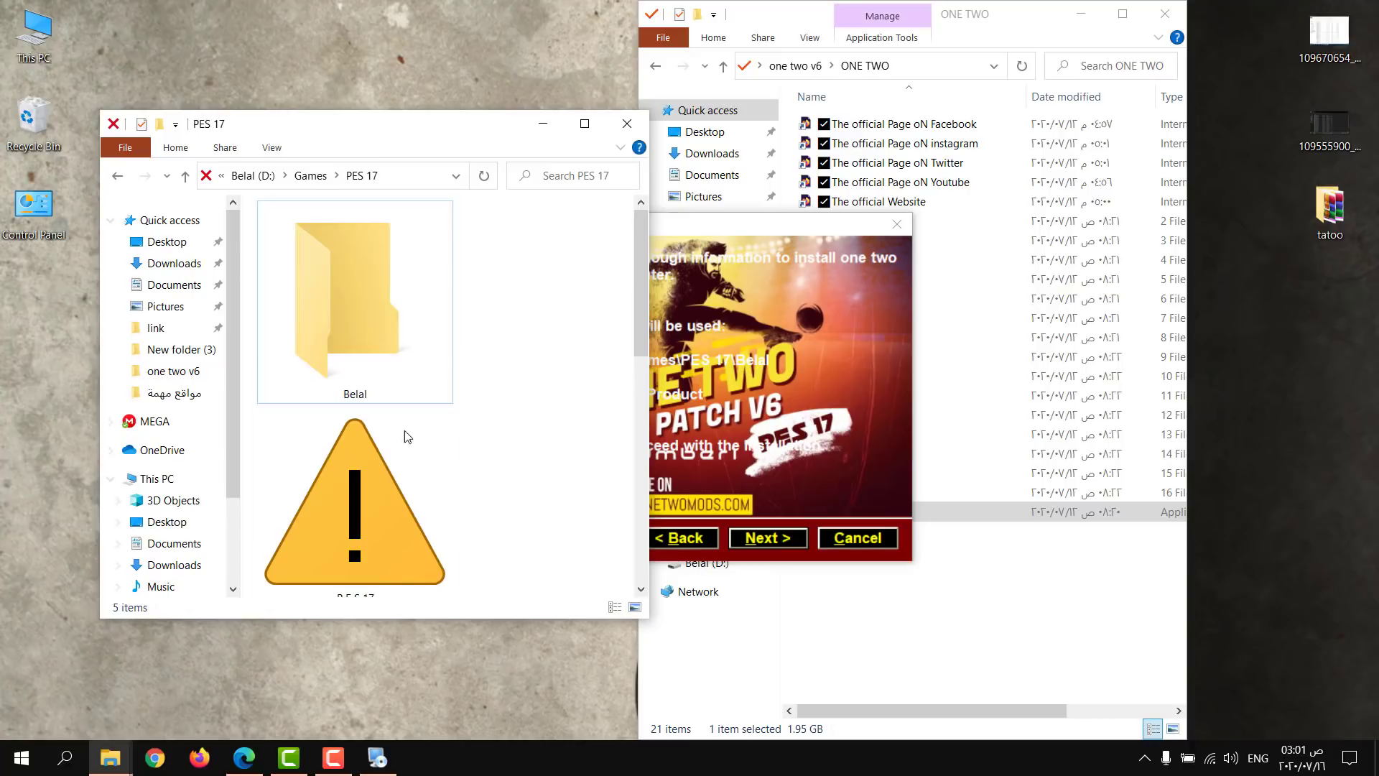
pyautogui.click(388, 264)
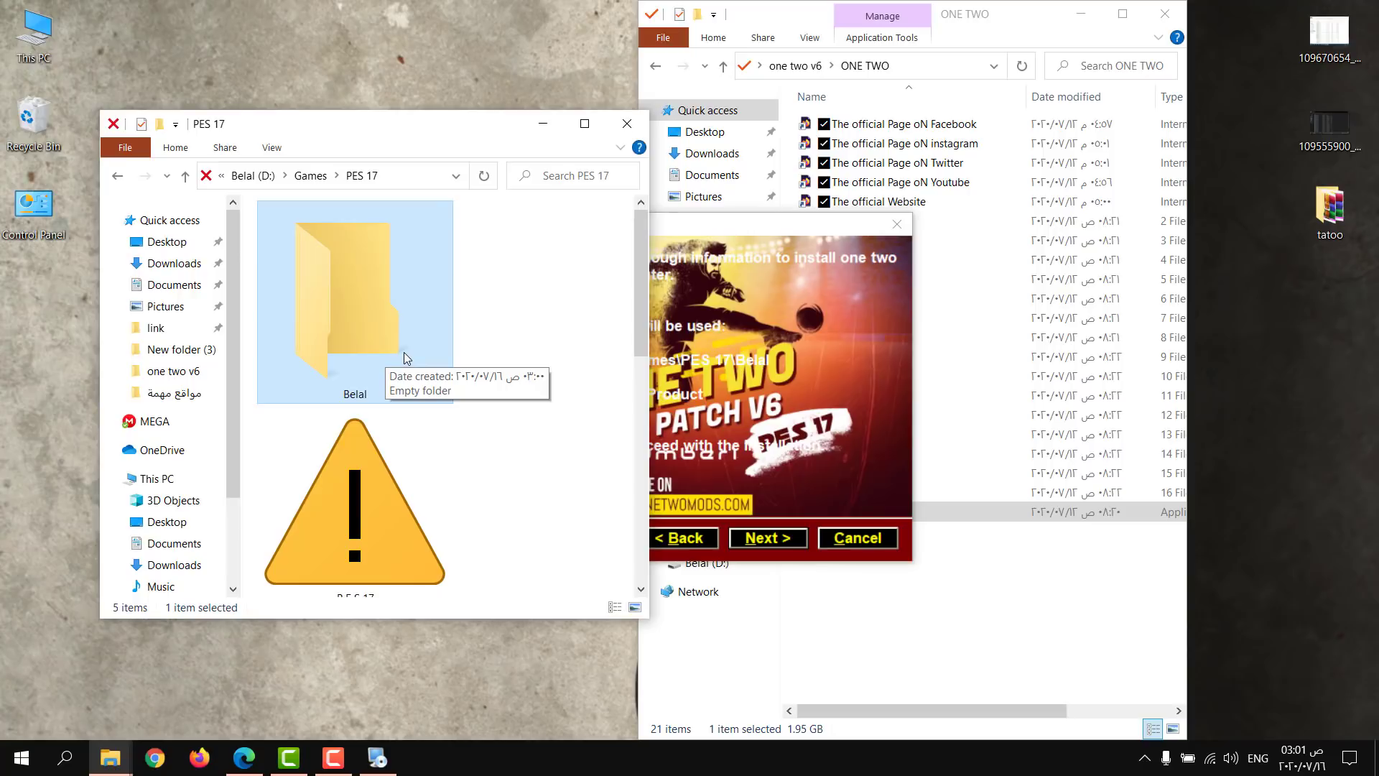
pyautogui.click(787, 540)
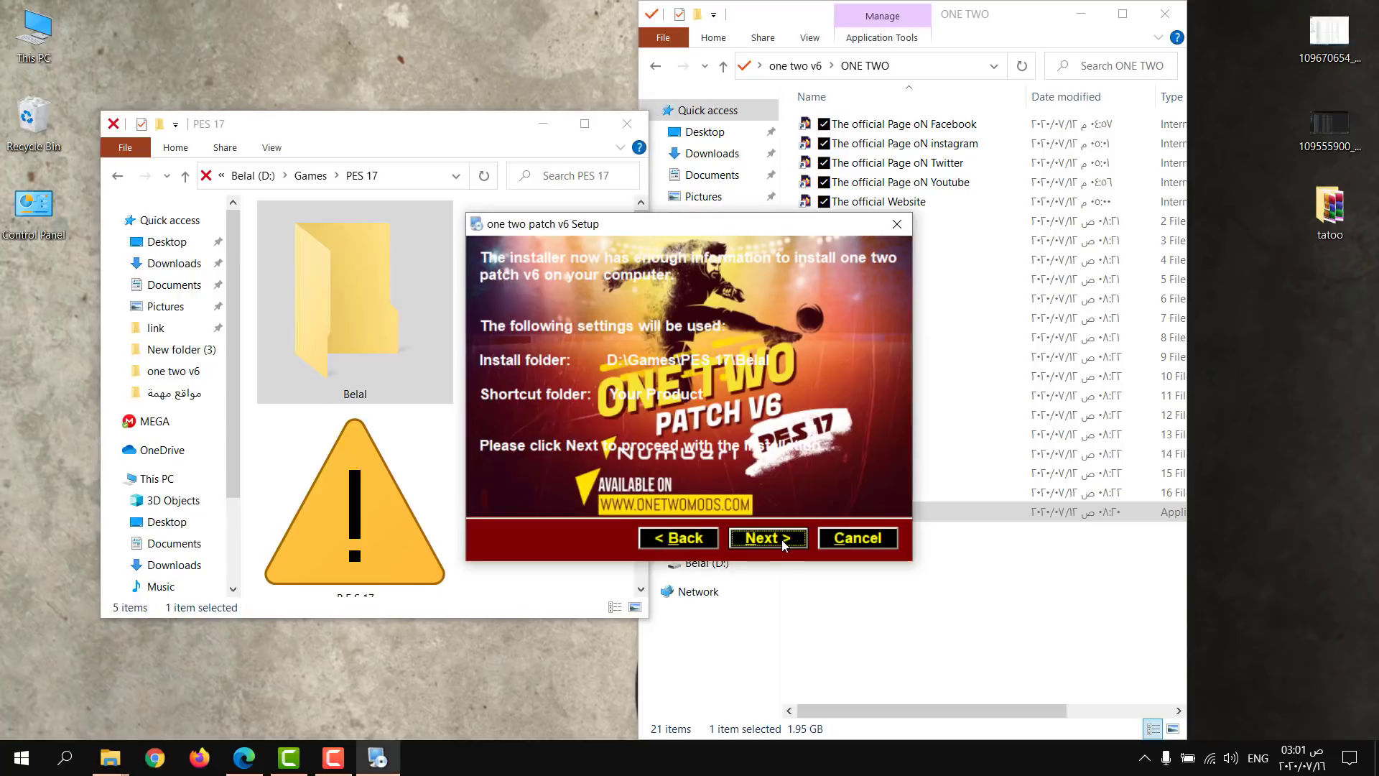
pyautogui.click(784, 540)
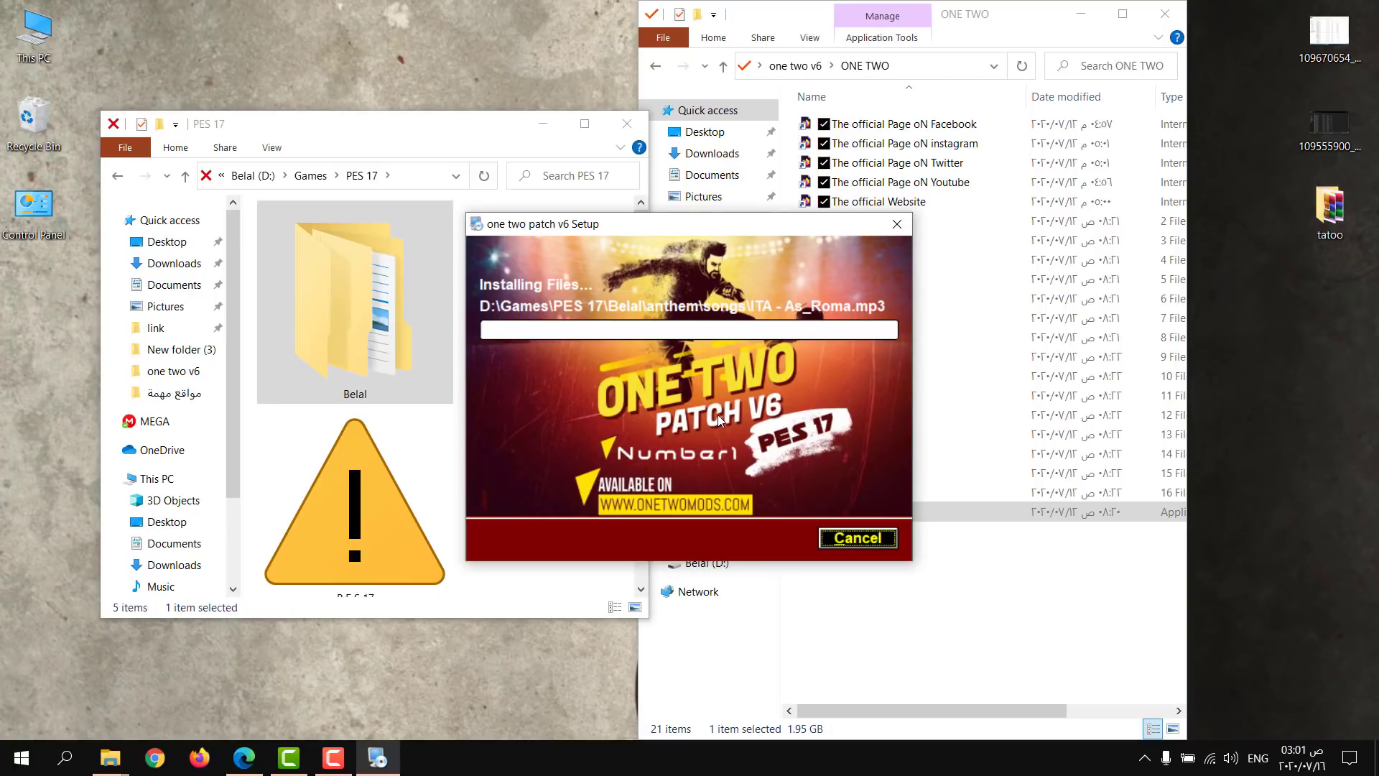
# Step: Examine the PES ONE TWO PATCH2 and PES ONETWO V6 folders in PES 17 while the installation runs
pyautogui.scroll(-5, 307, 464)
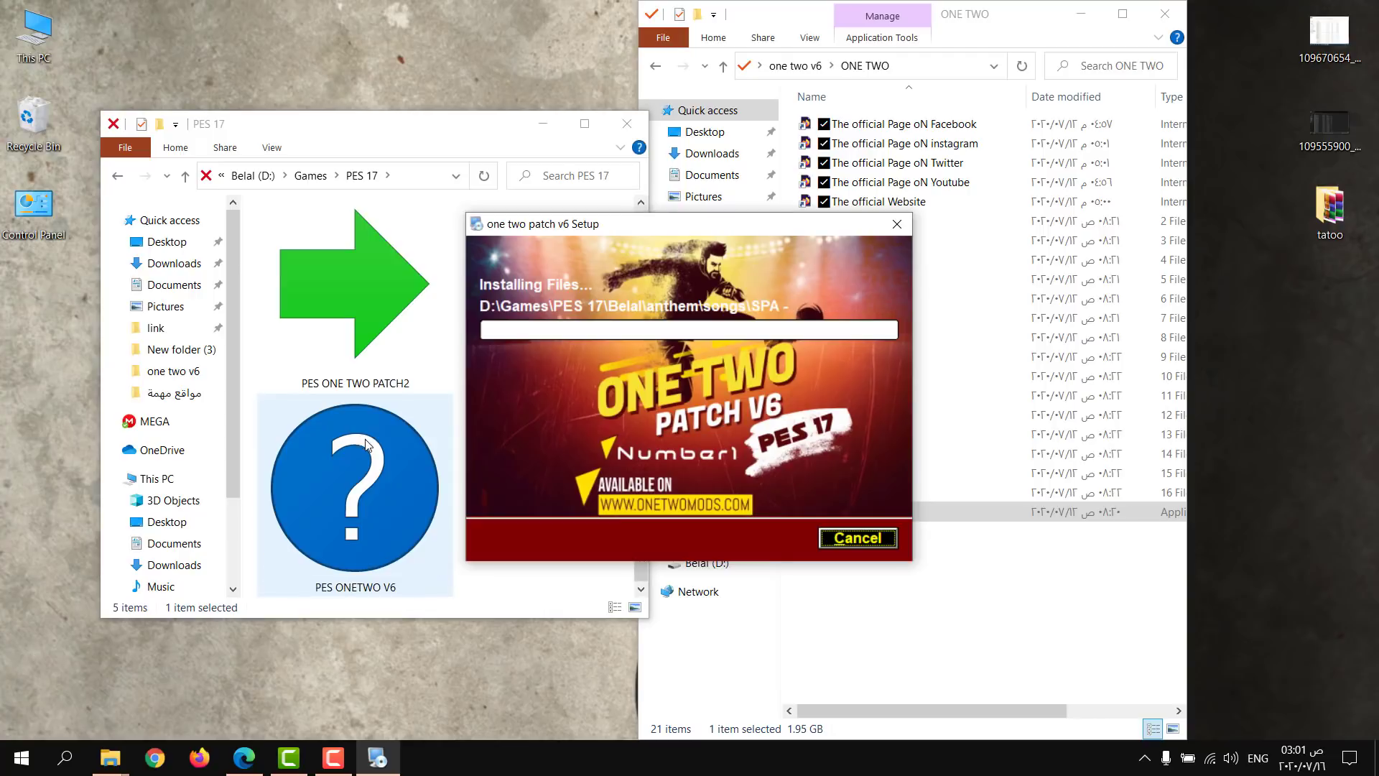
pyautogui.click(390, 483)
pyautogui.click(387, 340)
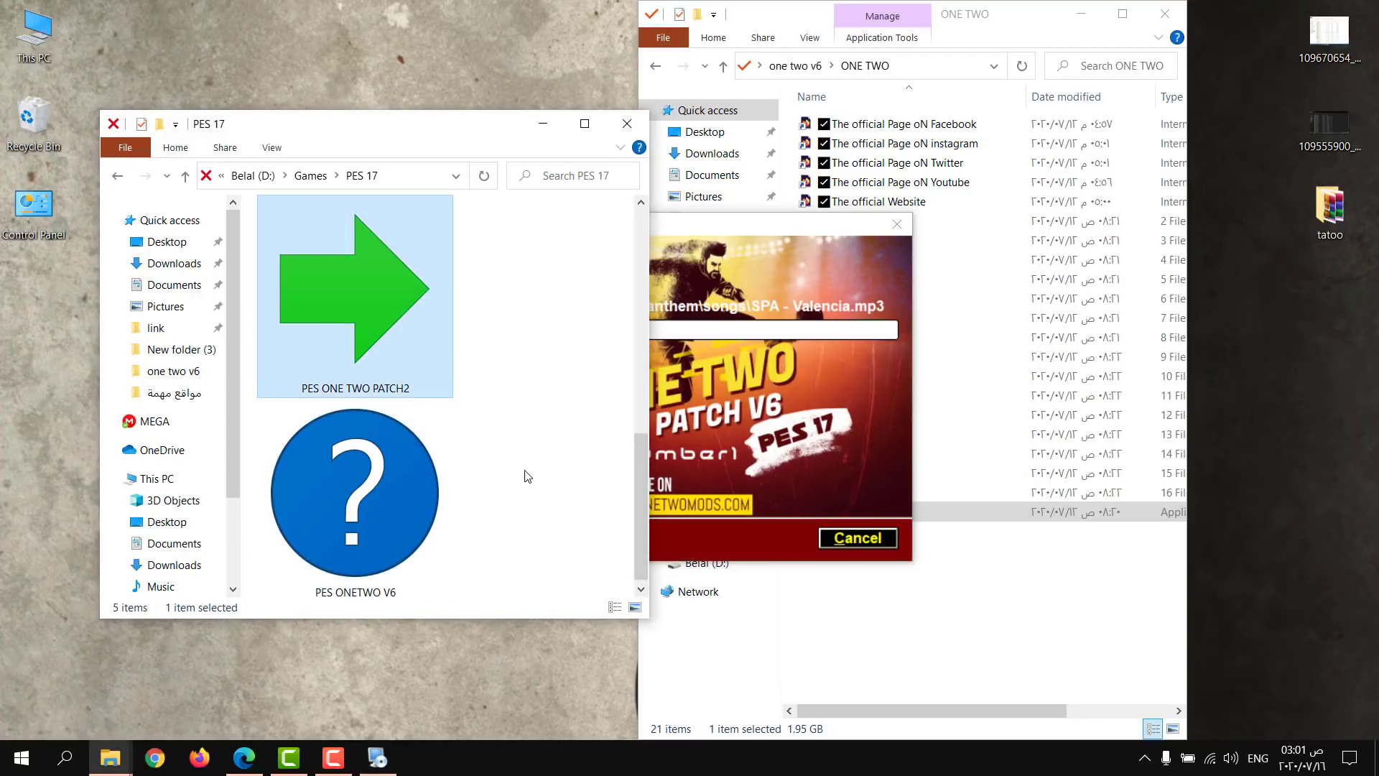
pyautogui.scroll(2, 523, 474)
pyautogui.click(433, 365)
pyautogui.scroll(-2, 388, 359)
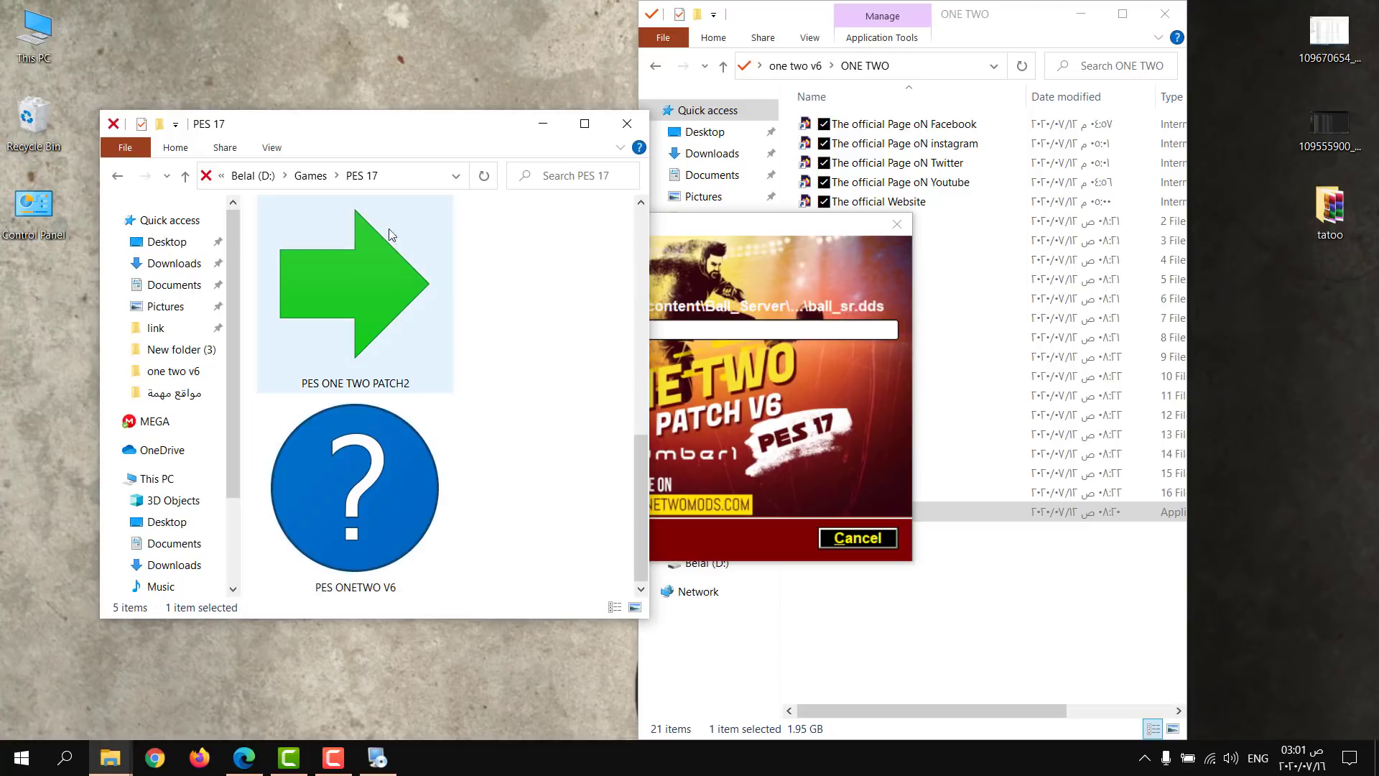
pyautogui.scroll(2, 342, 464)
pyautogui.scroll(3, 416, 472)
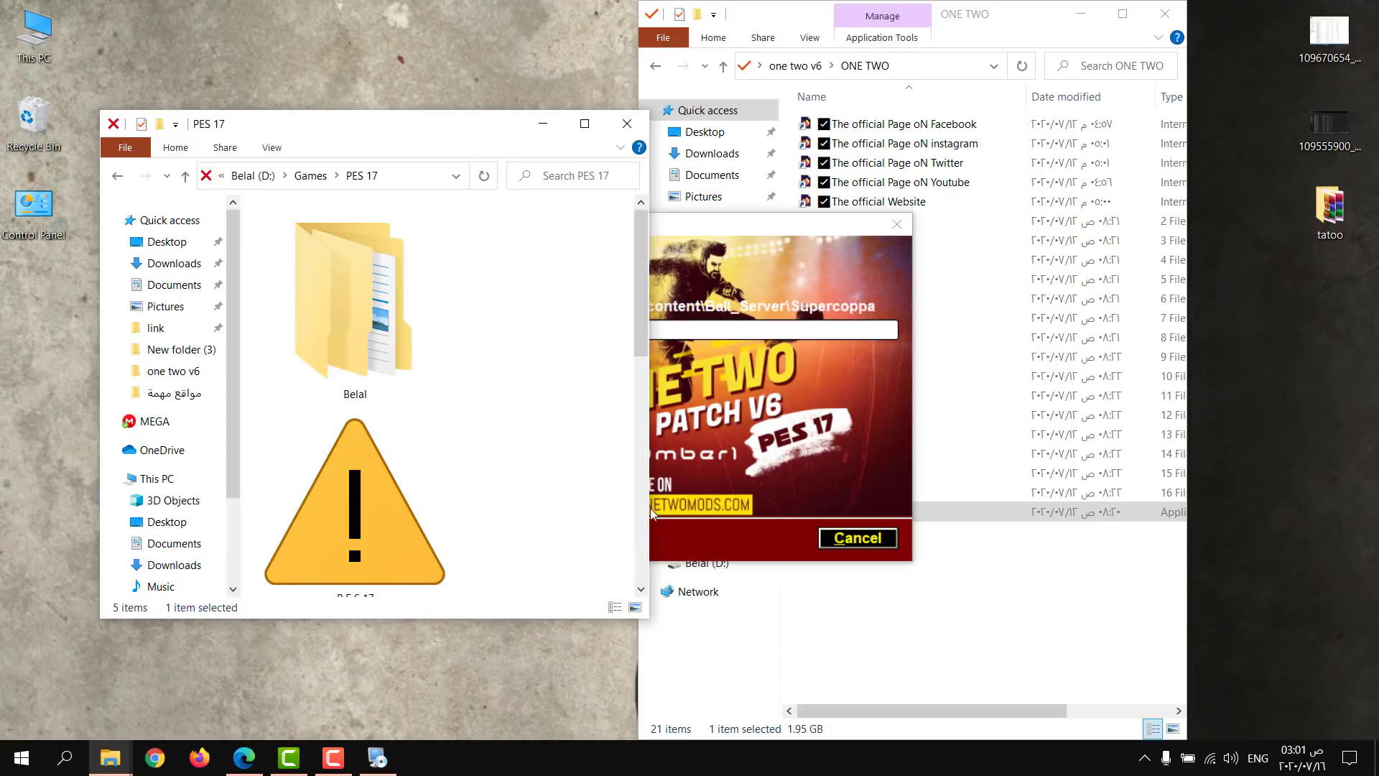
# Step: Abort the running patch setup and delete its partially filled destination folder from PES 17
pyautogui.click(844, 544)
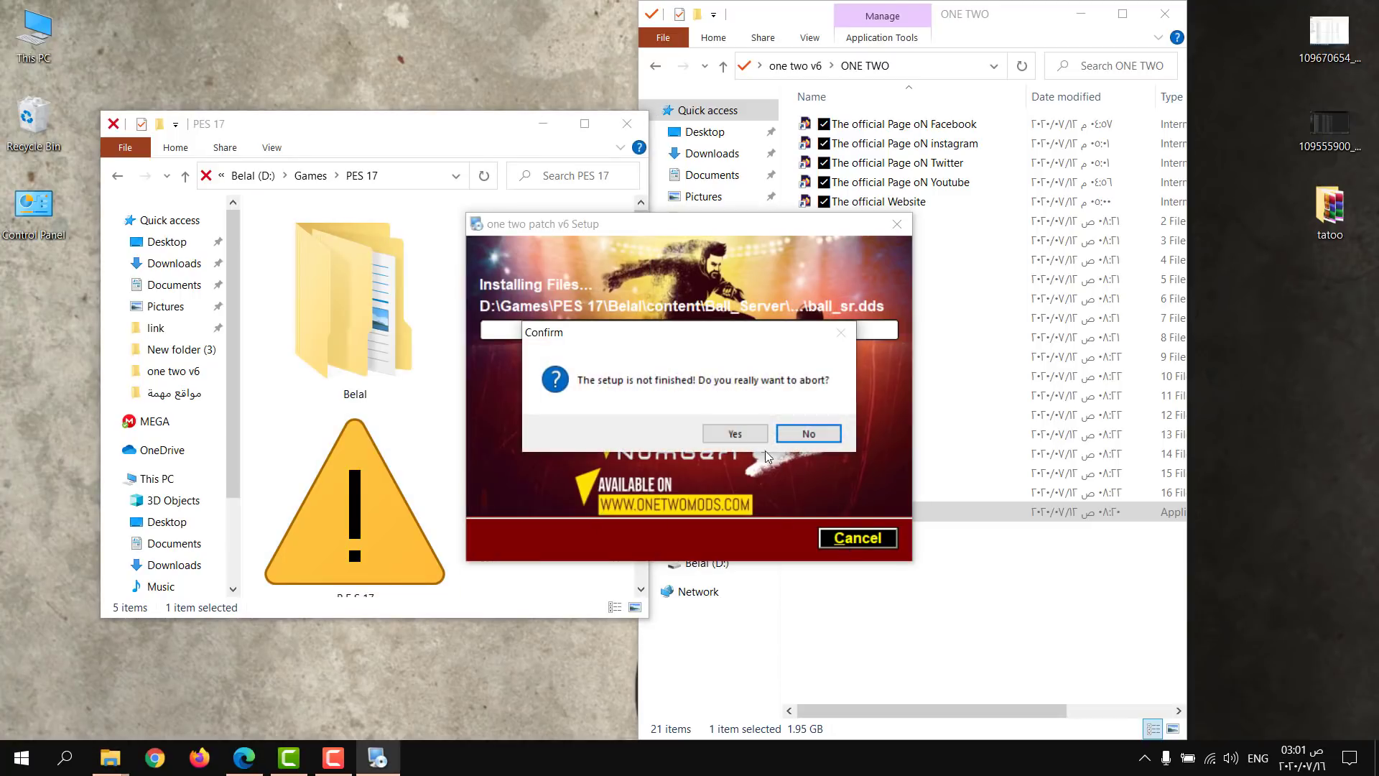
pyautogui.click(734, 434)
pyautogui.click(365, 319)
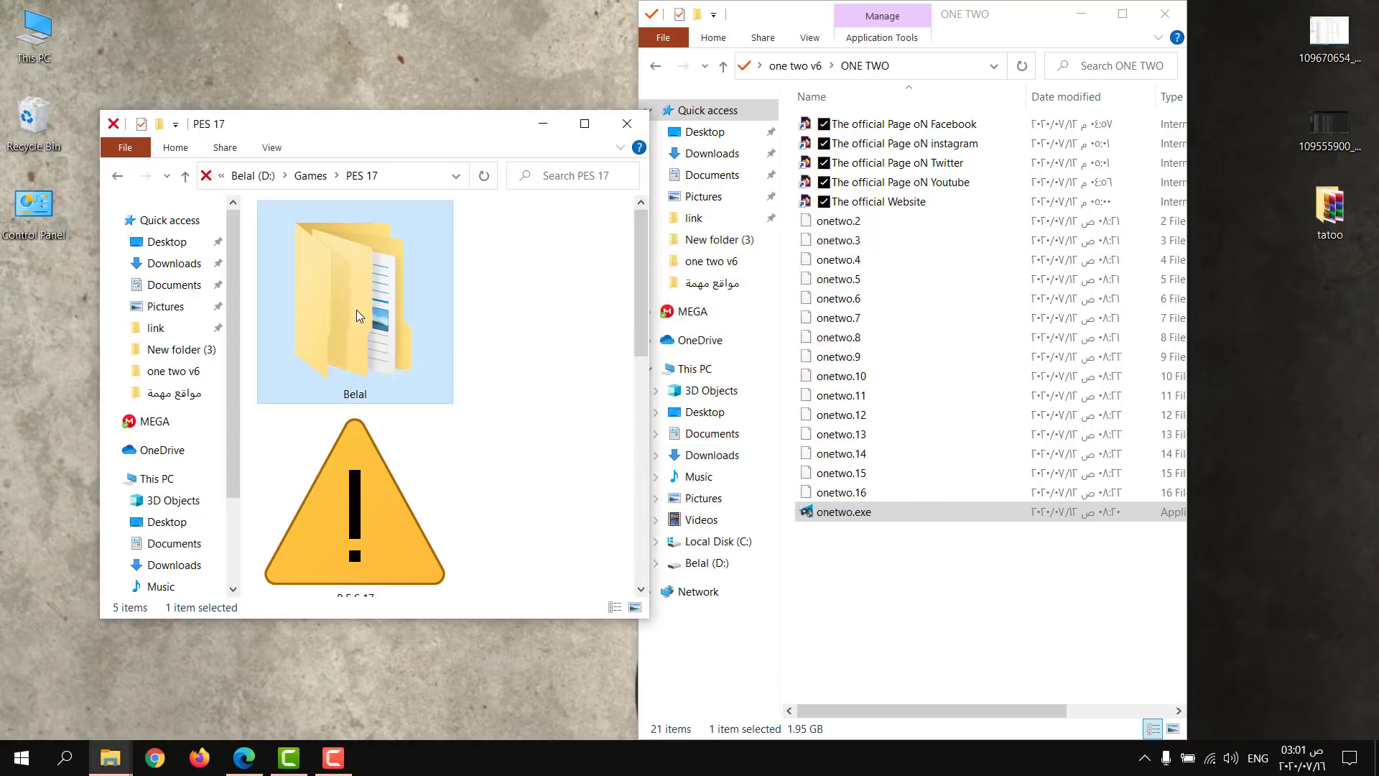
pyautogui.rightClick(365, 319)
pyautogui.click(471, 680)
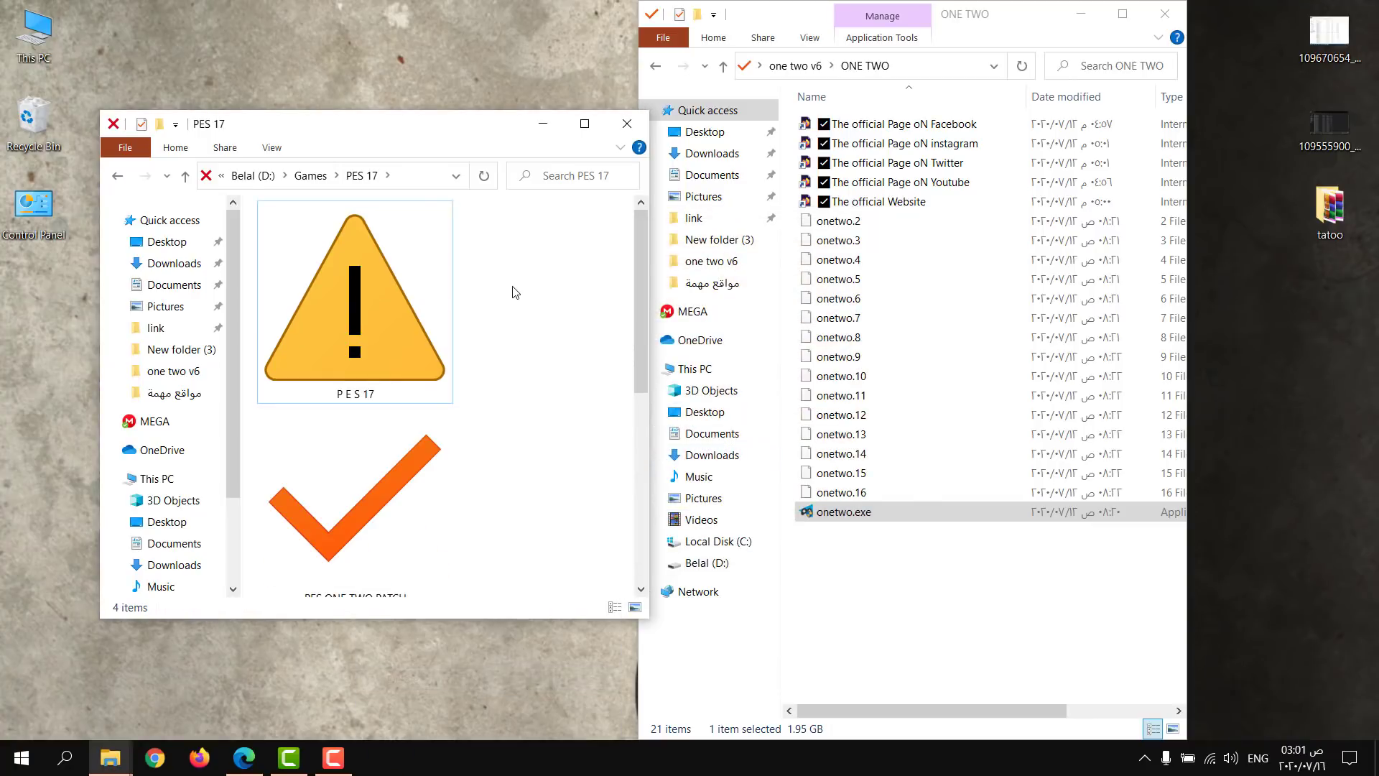
# Step: Maximize the PES 17 window and open the PES ONE TWO PATCH2 folder
pyautogui.click(584, 128)
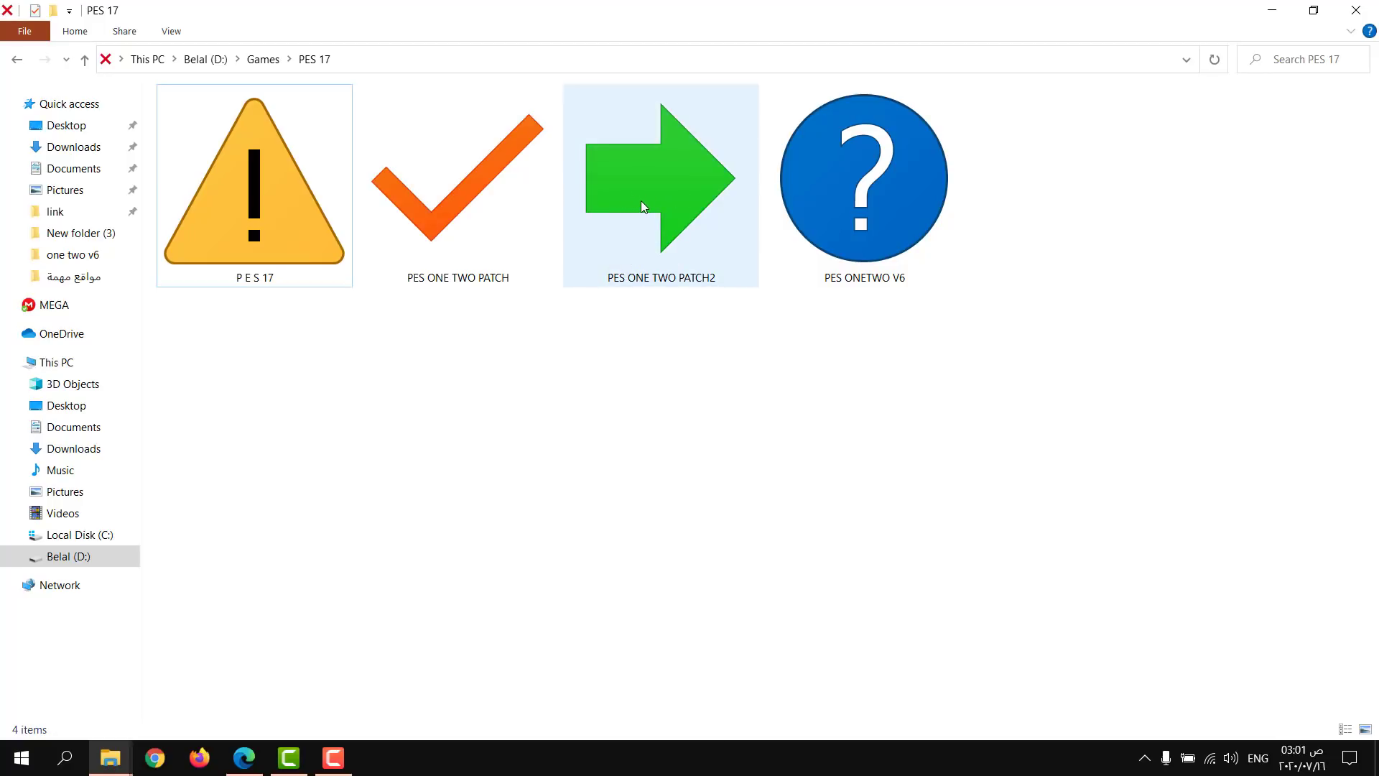
pyautogui.click(682, 230)
pyautogui.doubleClick(682, 229)
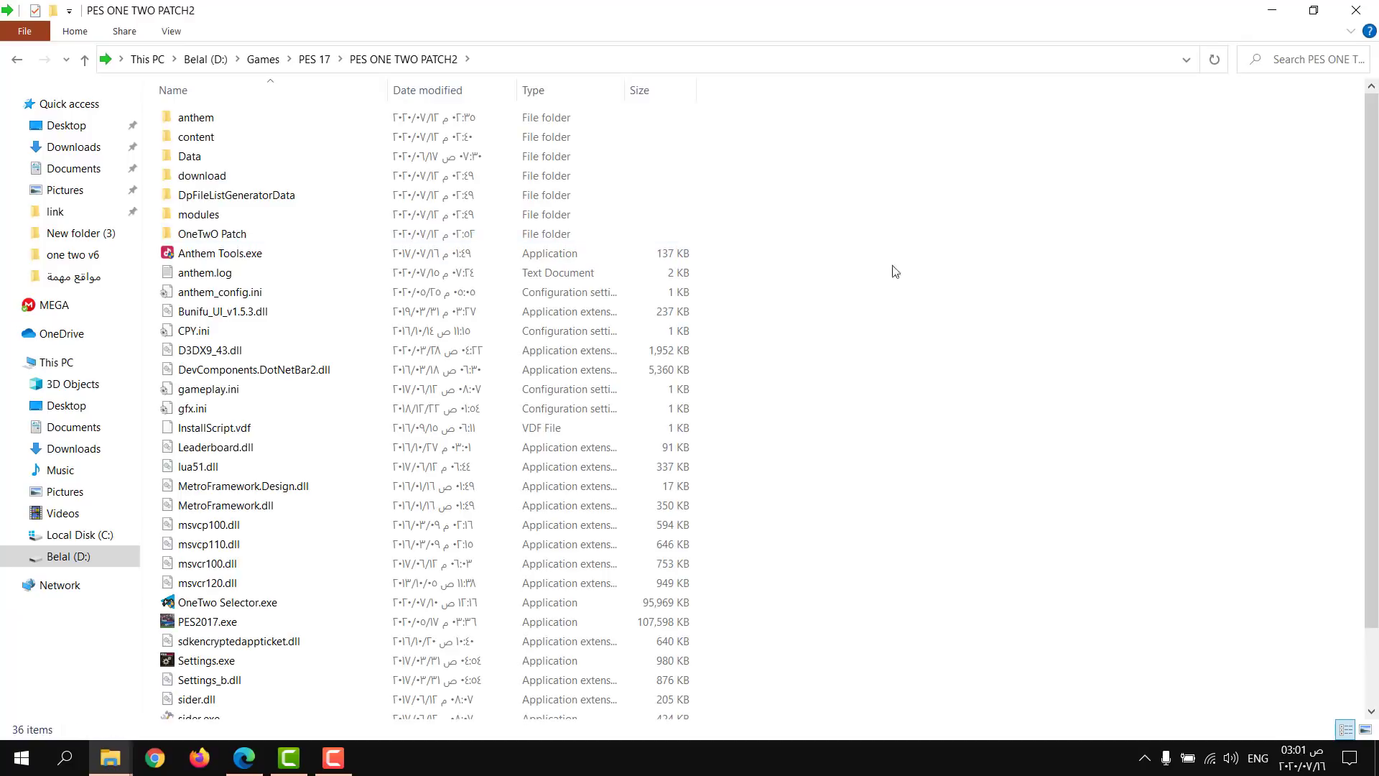
# Step: Restore the PES ONE TWO PATCH2 window to its smaller size and place it beside the ONE TWO folder window
pyautogui.click(1314, 10)
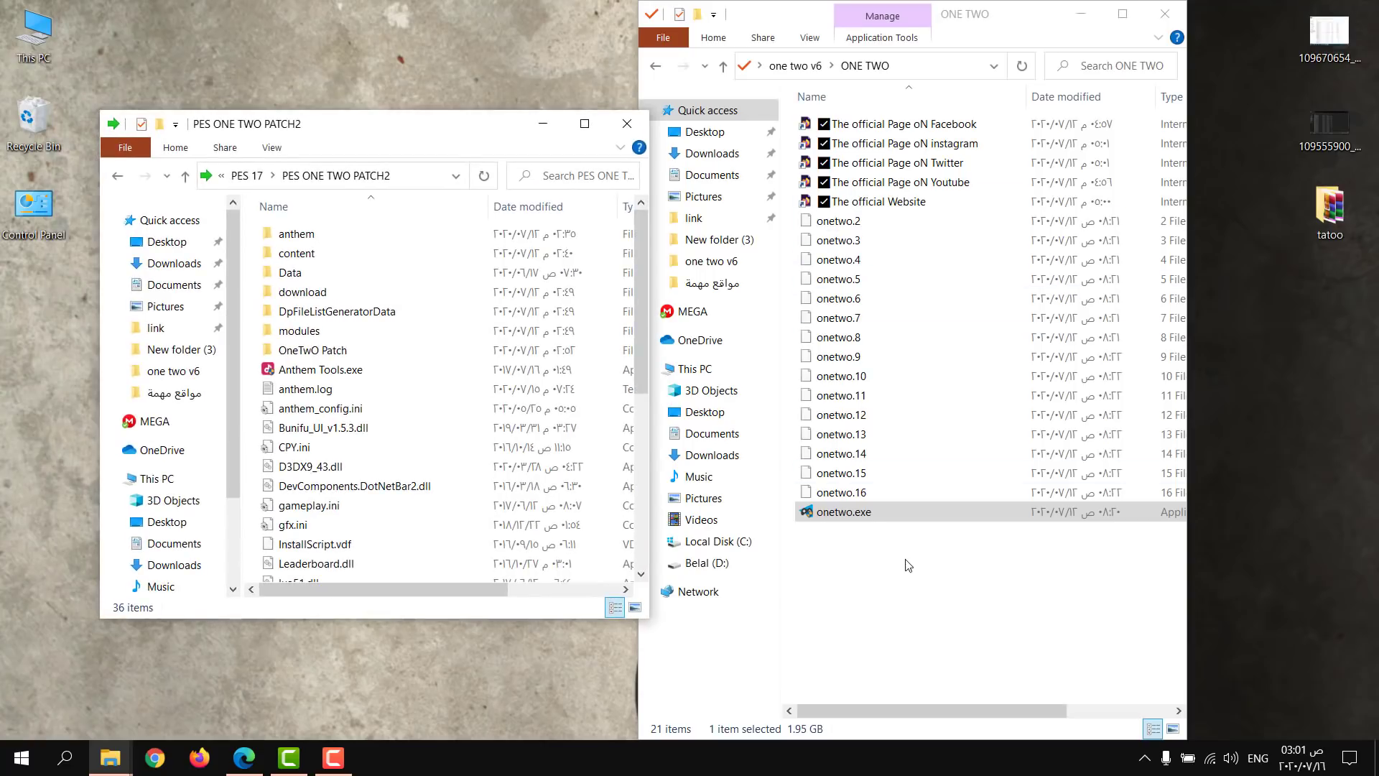
pyautogui.moveTo(386, 115); pyautogui.dragTo(386, 1)
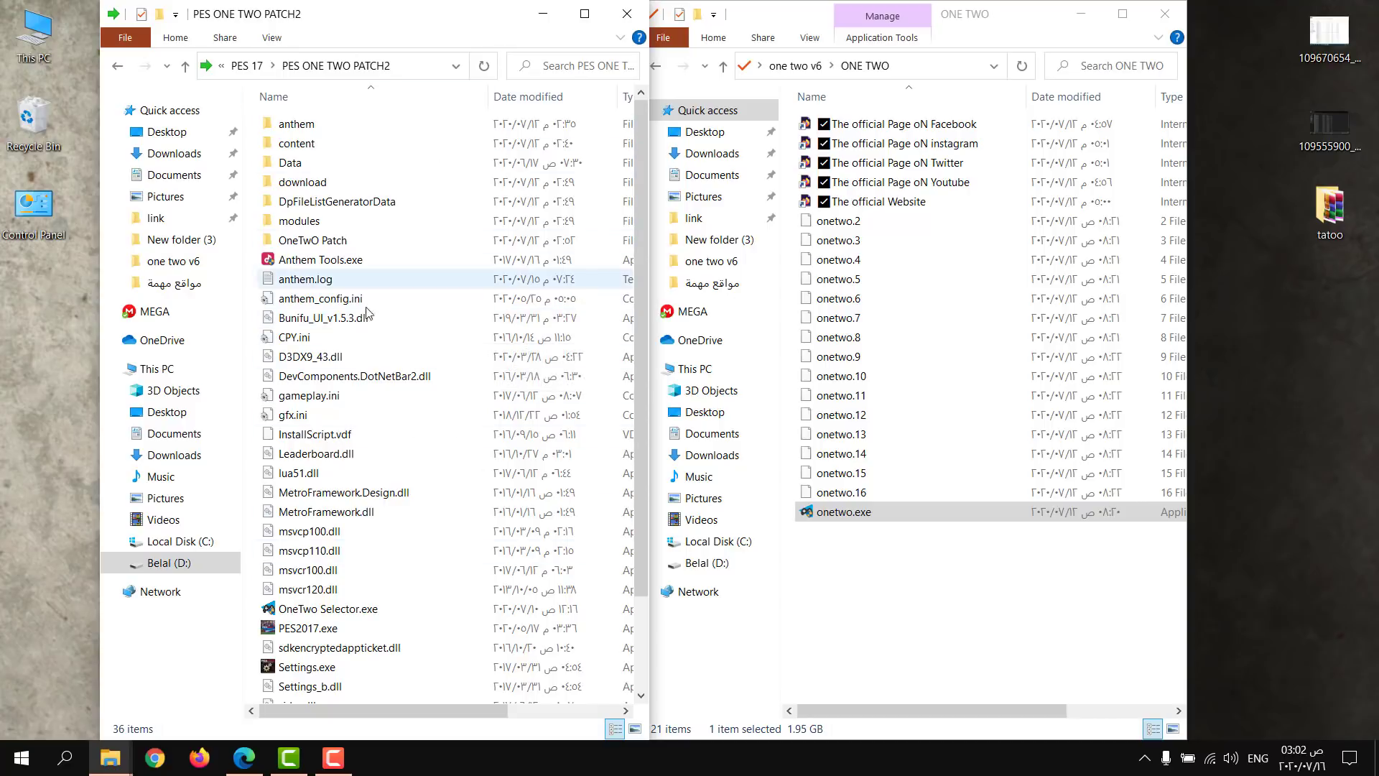
# Step: Select everything in the PES ONE TWO PATCH2 folder except the Data folder, and clear the selection without changing any item
pyautogui.click(300, 166)
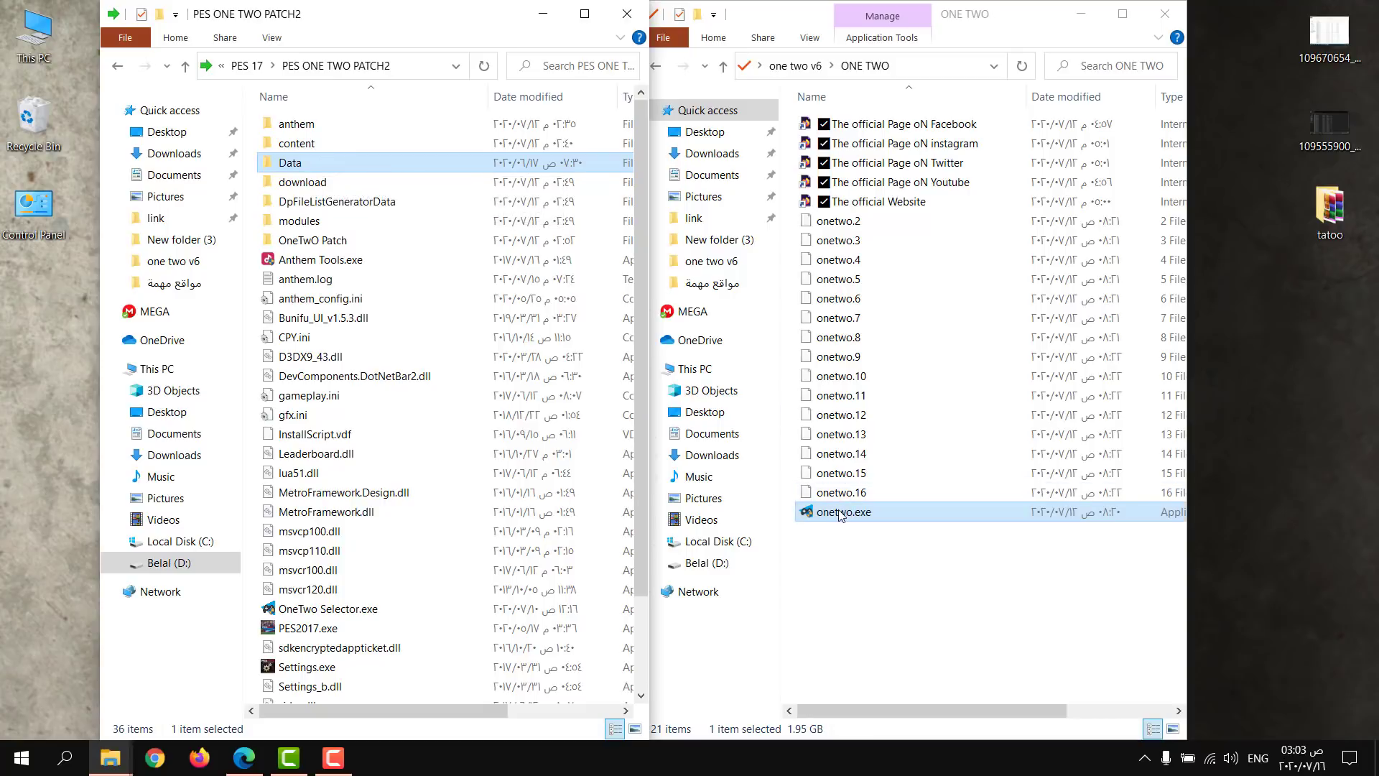
pyautogui.hotkey('ctrl', 'a')
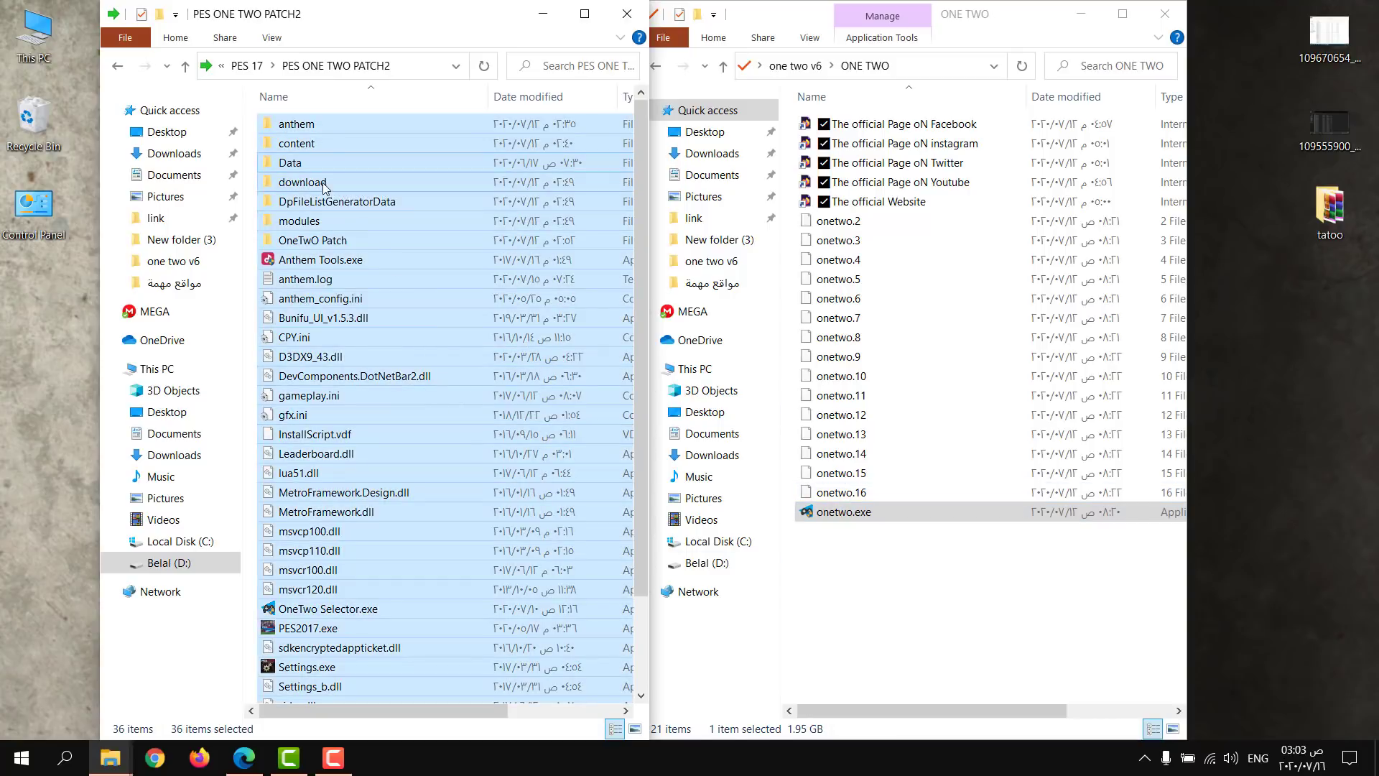
pyautogui.keyDown('ctrl'); pyautogui.click(295, 166); pyautogui.keyUp('ctrl')
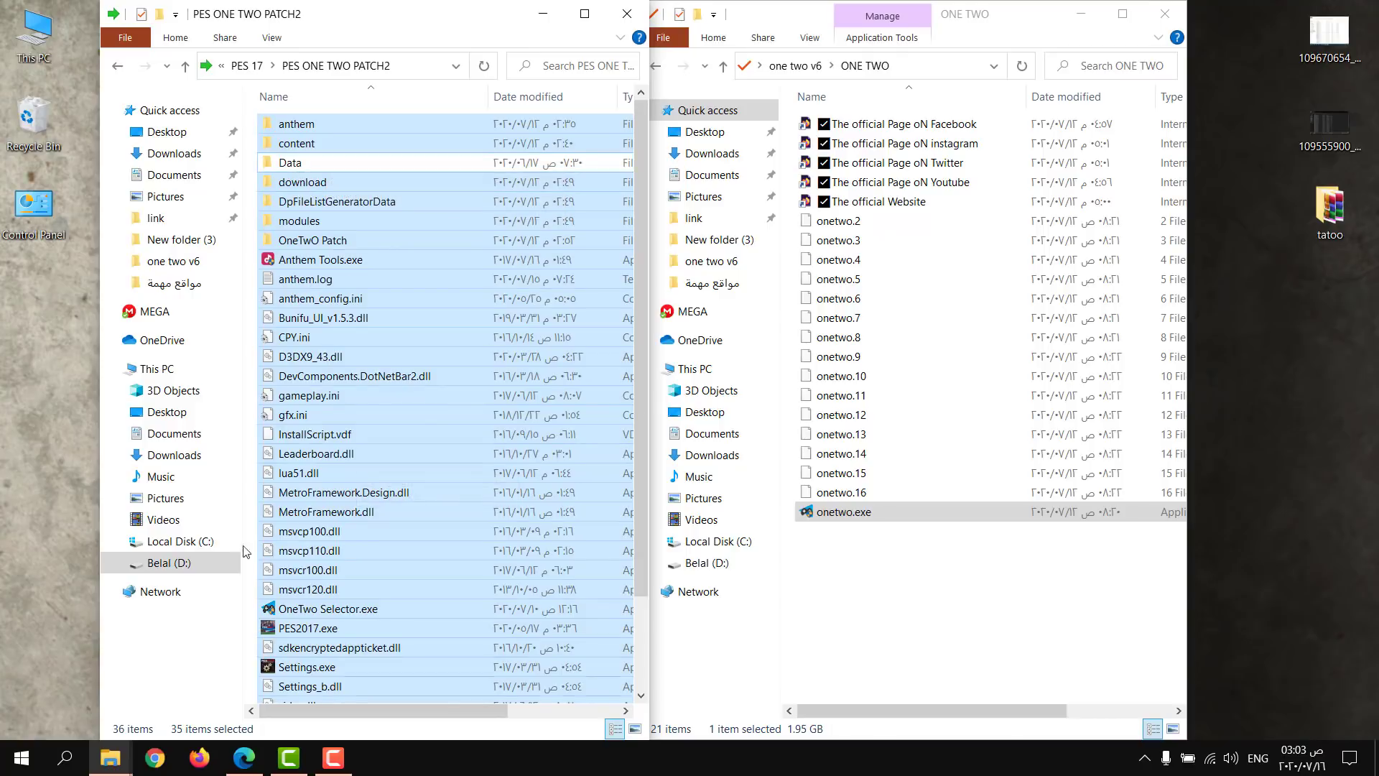
pyautogui.rightClick(434, 367)
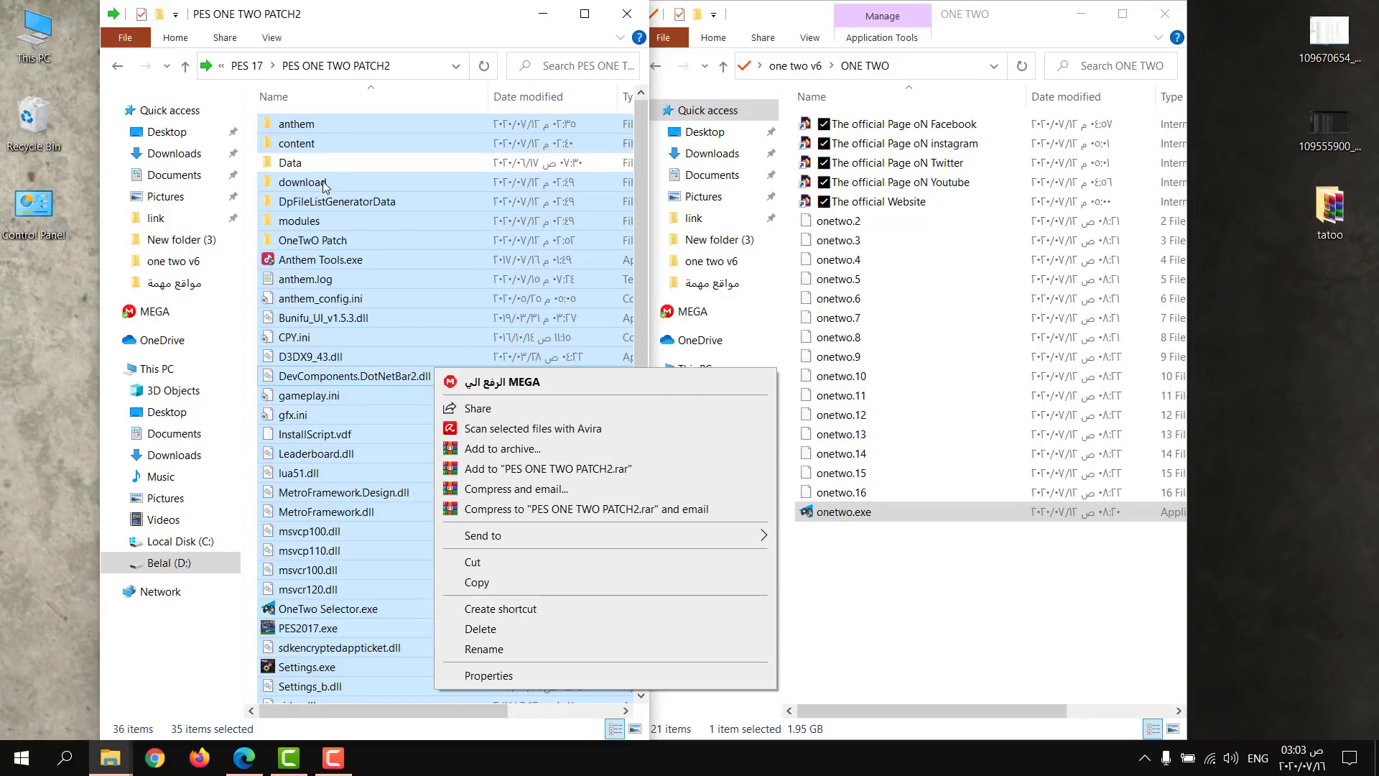
pyautogui.click(996, 613)
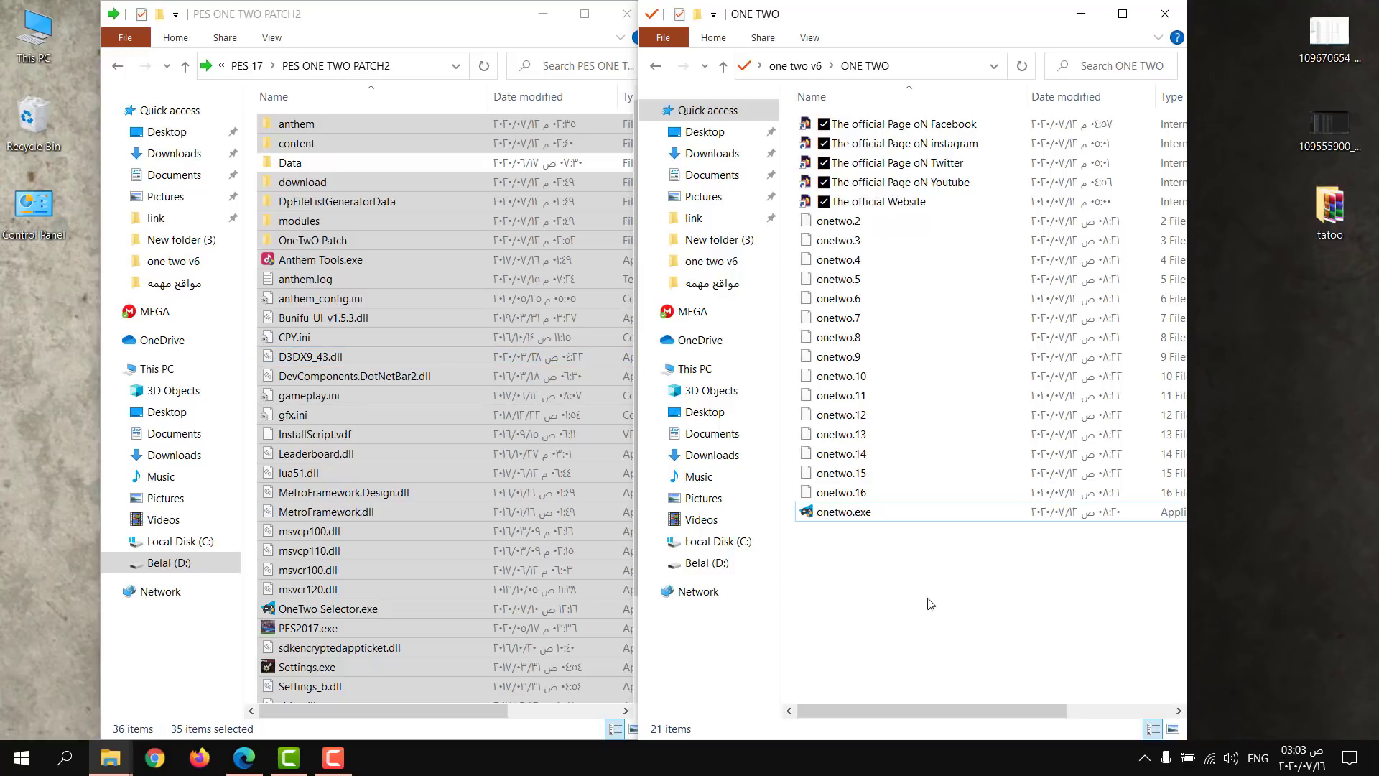
pyautogui.click(253, 158)
# Step: Examine the contents of the PES ONE TWO PATCH2 folder and its download subfolder, and return to the parent folder
pyautogui.scroll(-2, 409, 431)
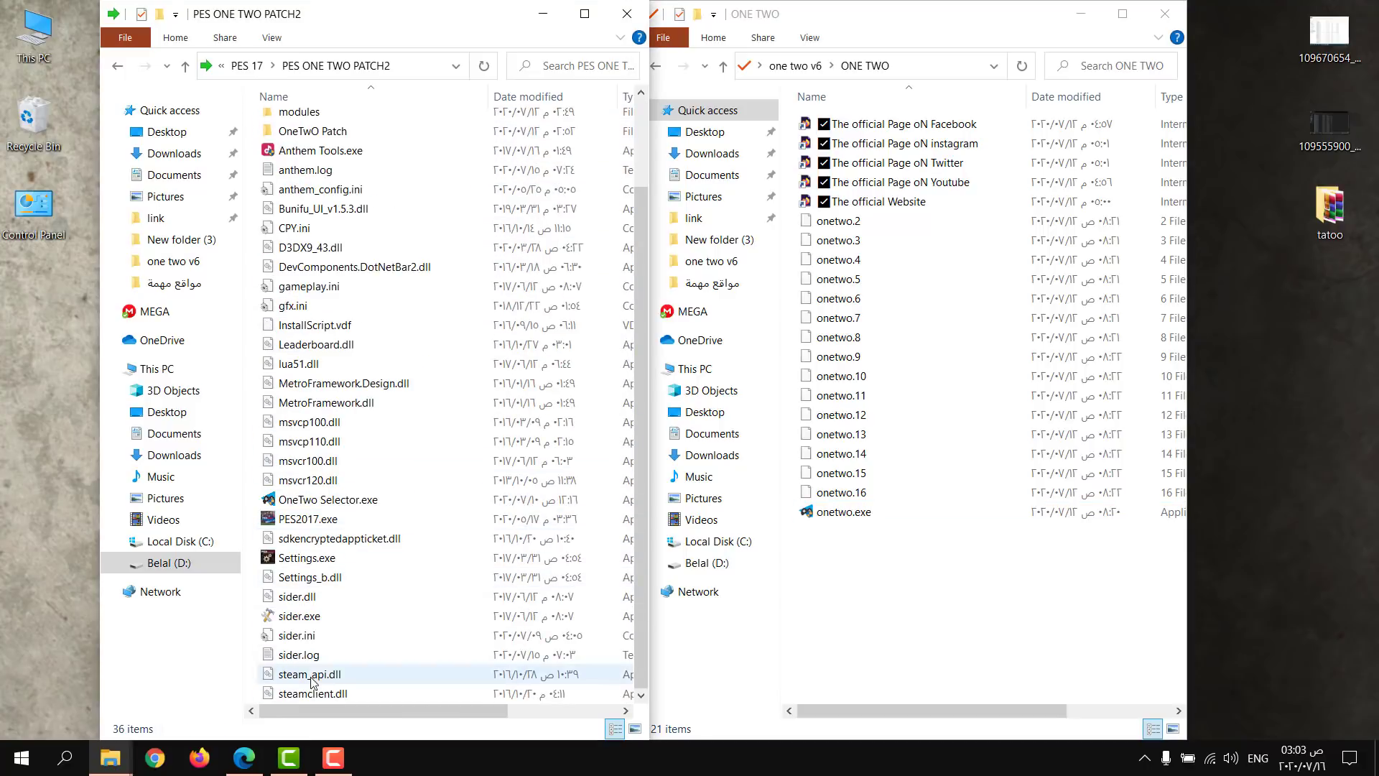
pyautogui.scroll(2, 423, 551)
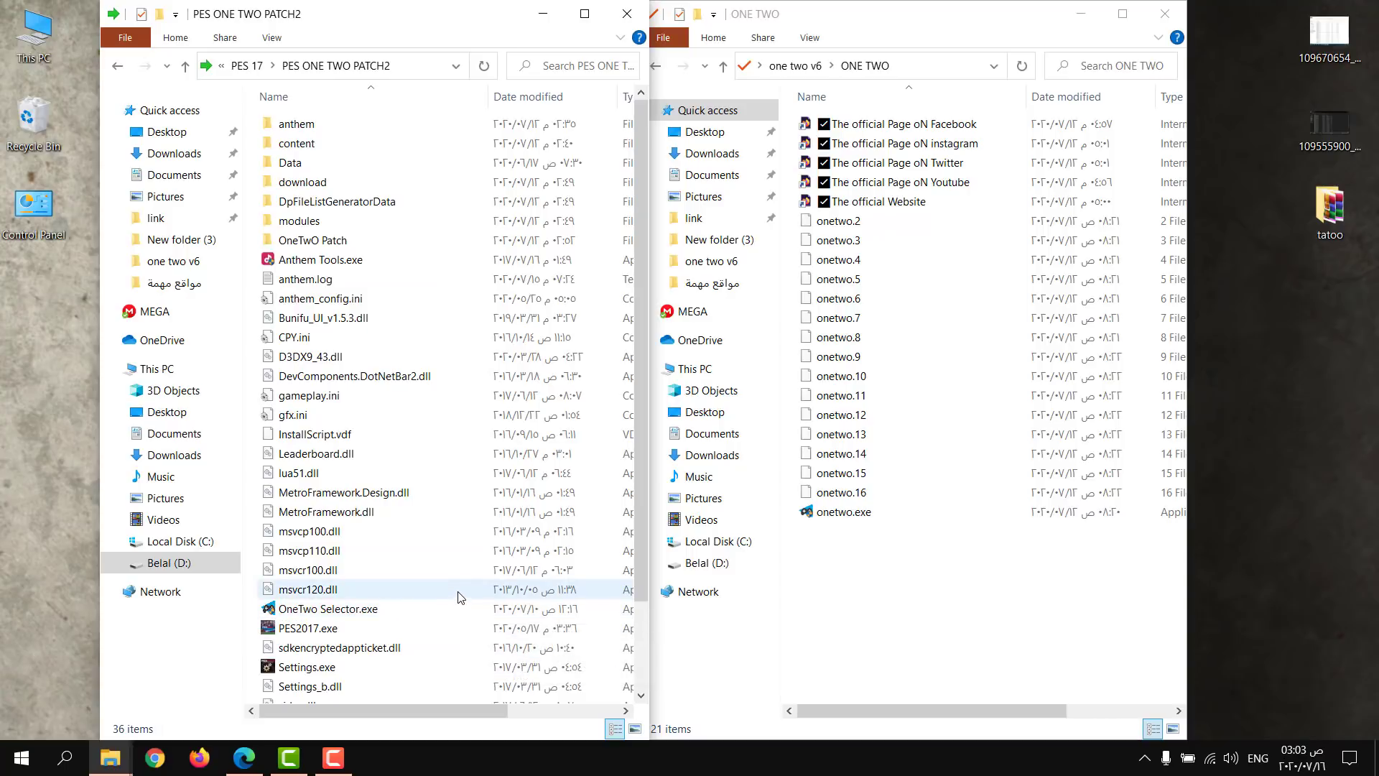
pyautogui.scroll(-1, 429, 556)
pyautogui.scroll(1, 412, 409)
pyautogui.scroll(-2, 428, 480)
pyautogui.scroll(2, 432, 394)
pyautogui.doubleClick(388, 182)
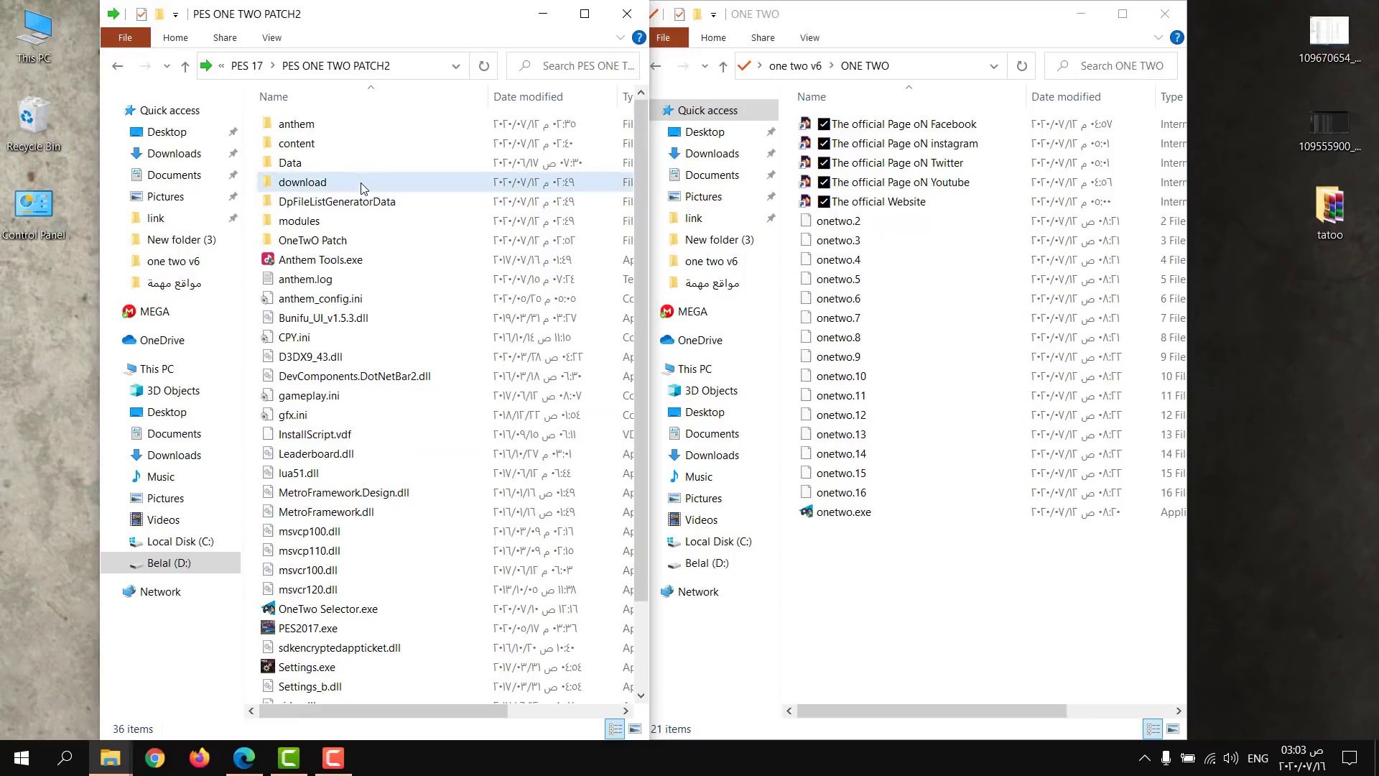
pyautogui.scroll(-2, 442, 316)
pyautogui.scroll(2, 464, 429)
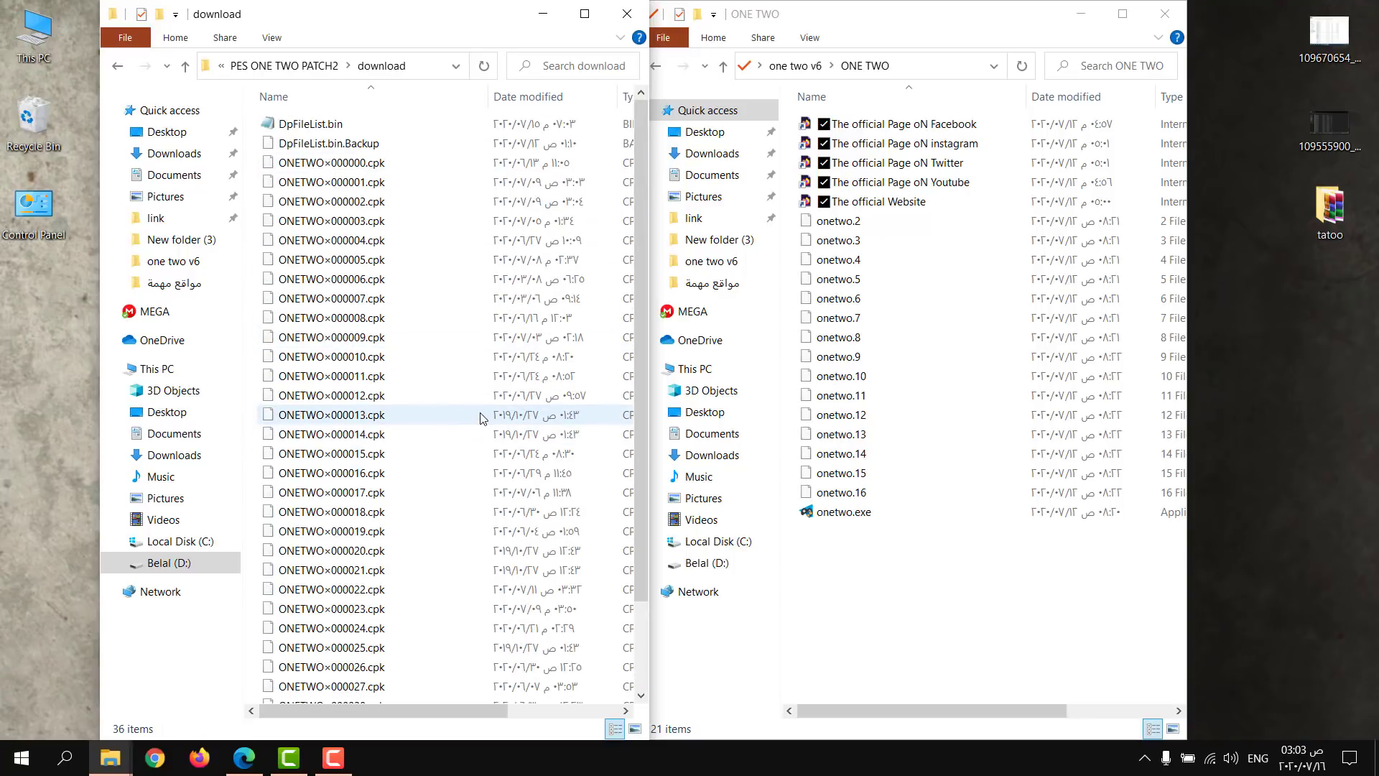
pyautogui.scroll(-2, 455, 431)
pyautogui.scroll(2, 431, 318)
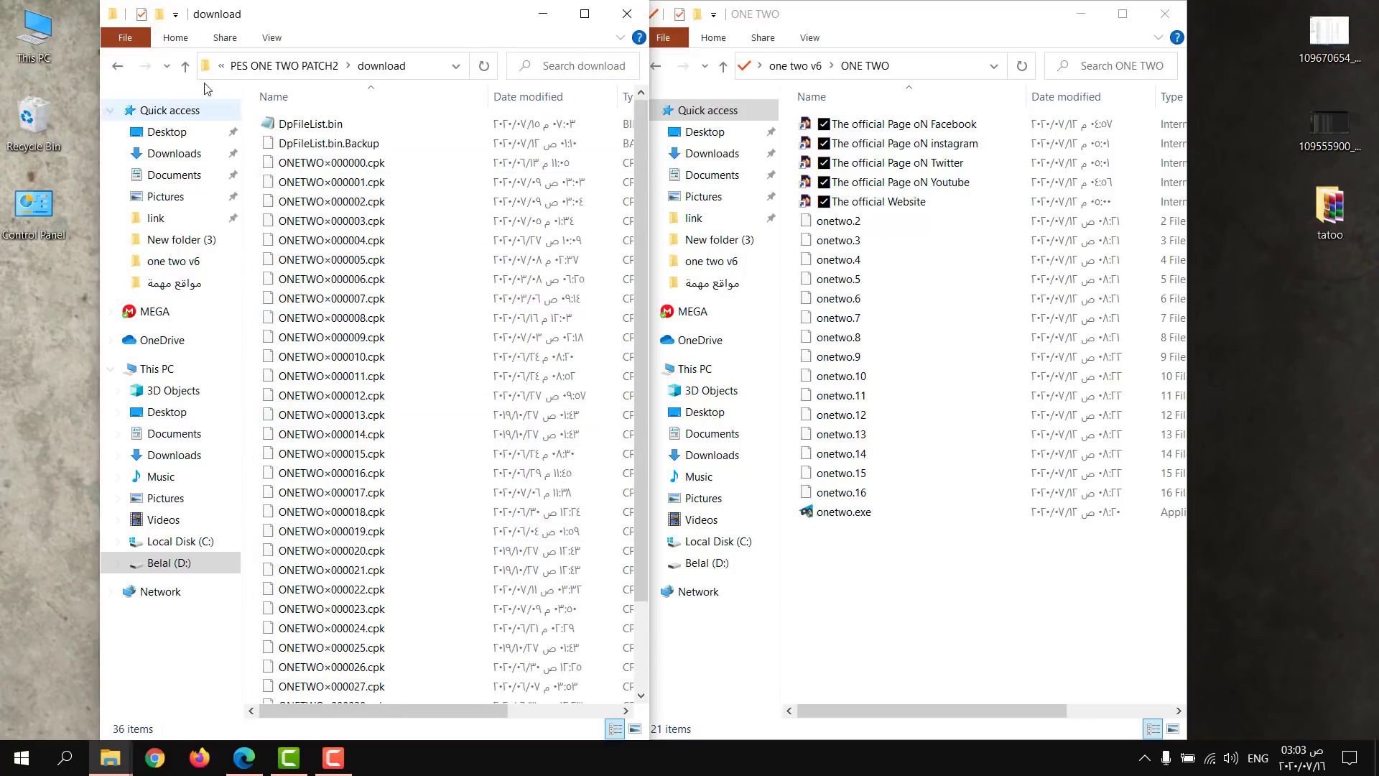
pyautogui.click(186, 66)
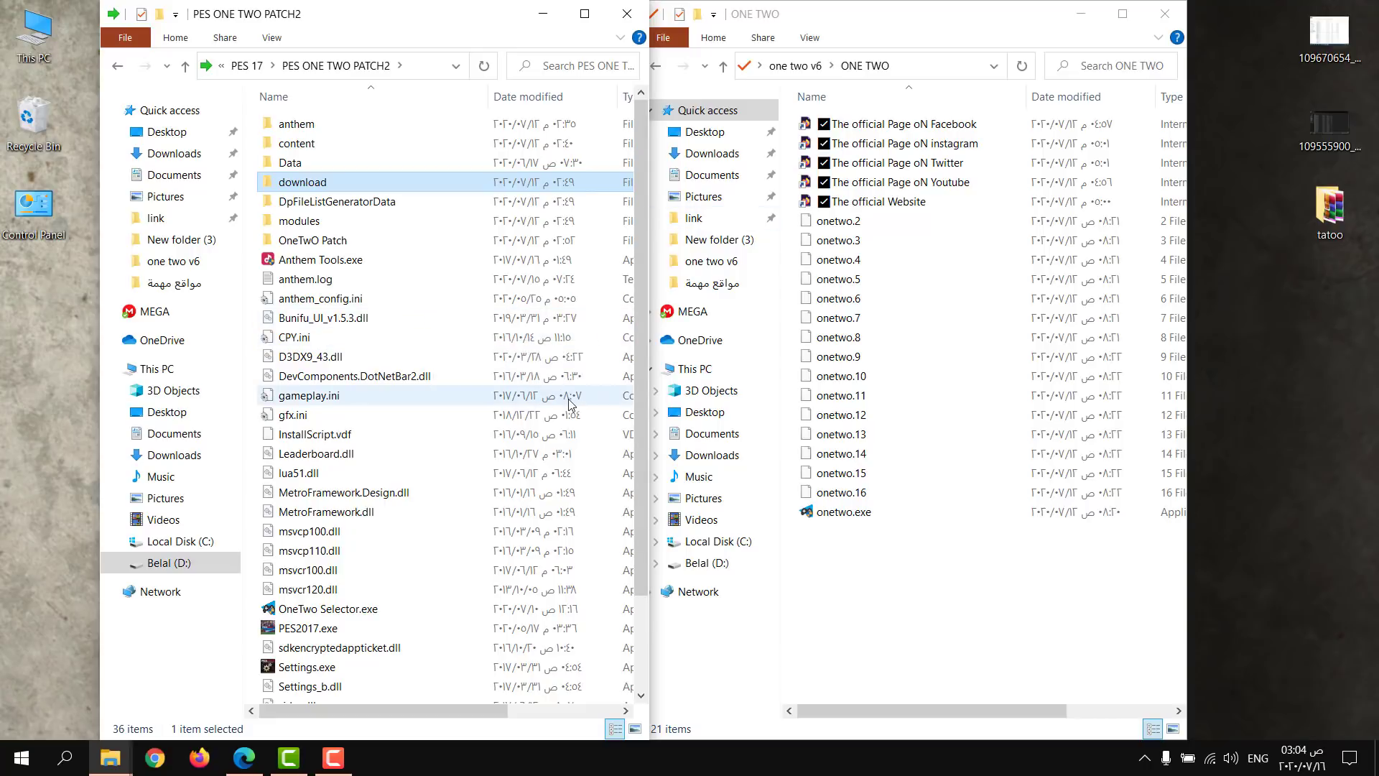
# Step: Open the download folder of PES ONE TWO PATCH2 and display its files in List view
pyautogui.doubleClick(346, 189)
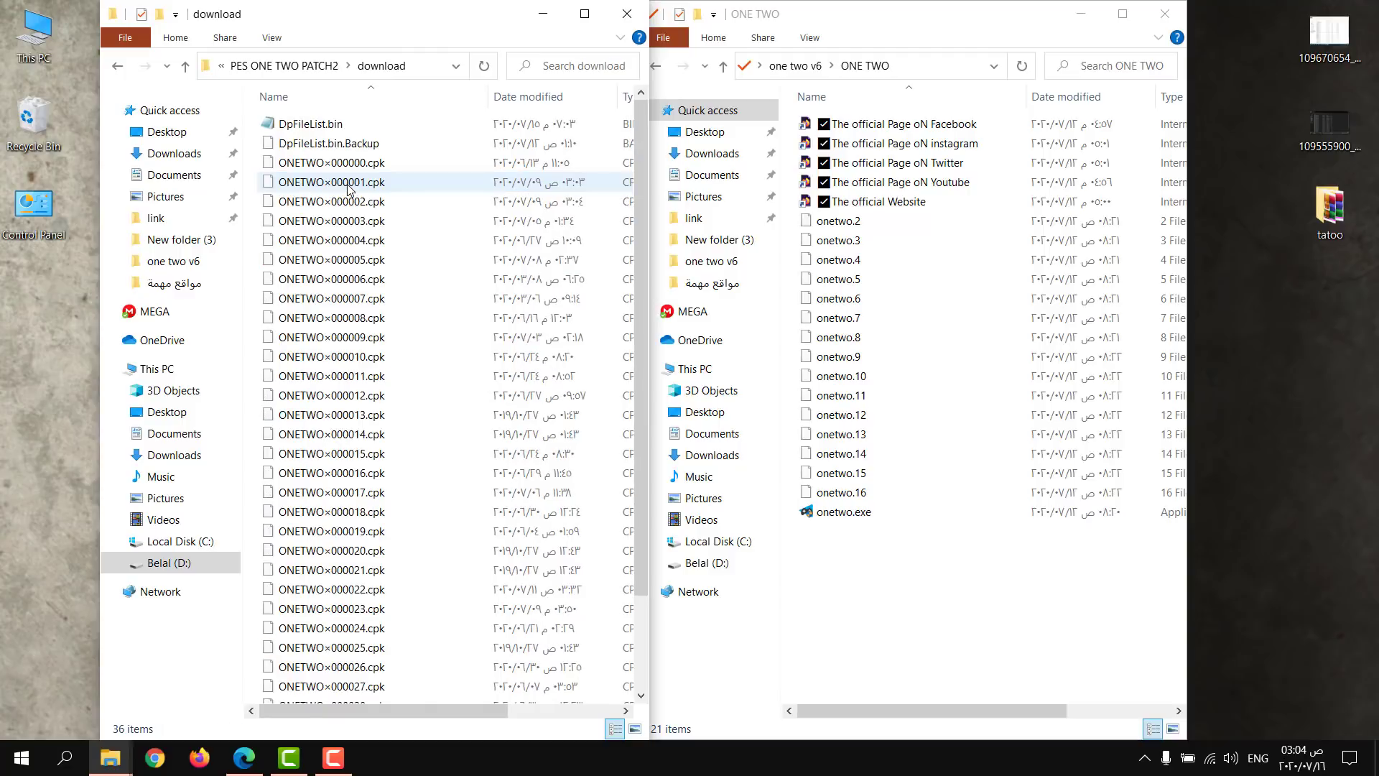
pyautogui.scroll(-2, 462, 658)
pyautogui.scroll(2, 463, 641)
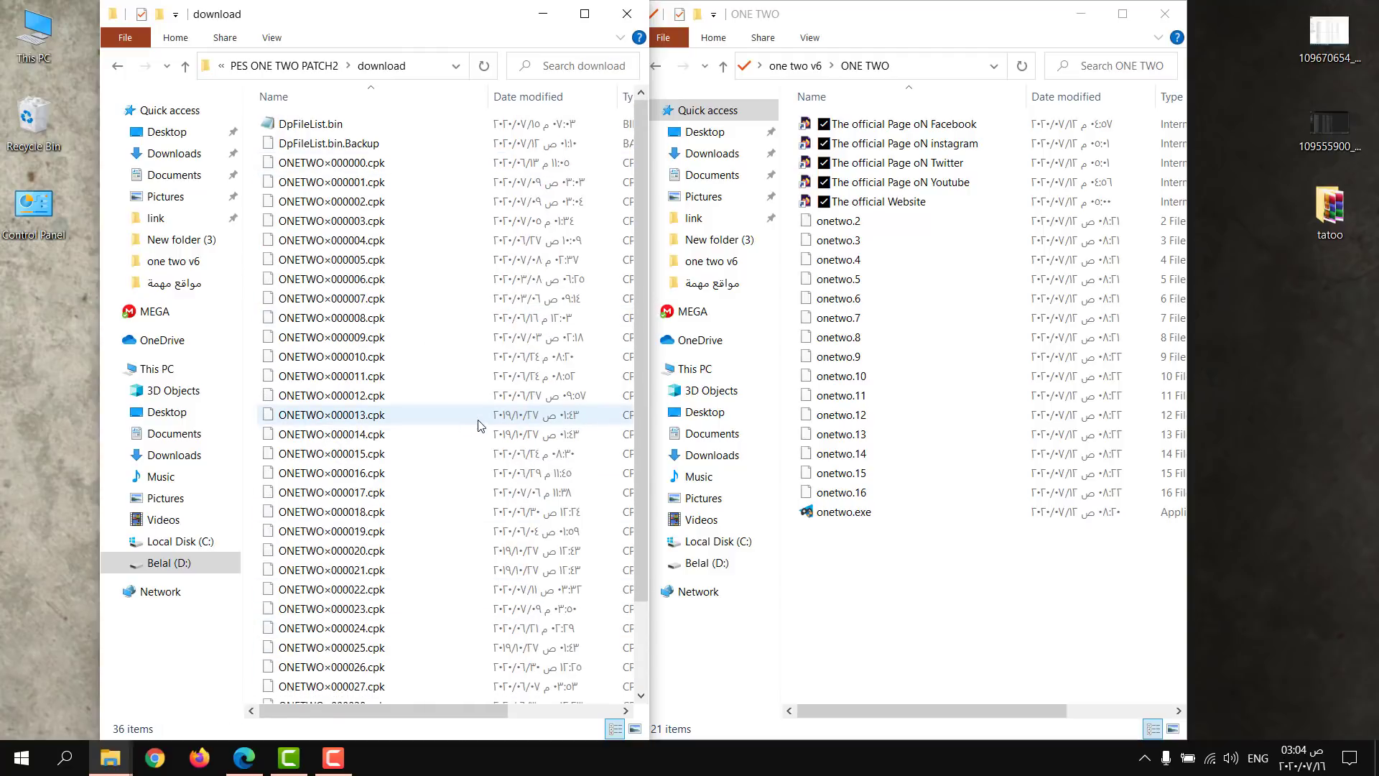
pyautogui.rightClick(254, 191)
pyautogui.moveTo(359, 207)
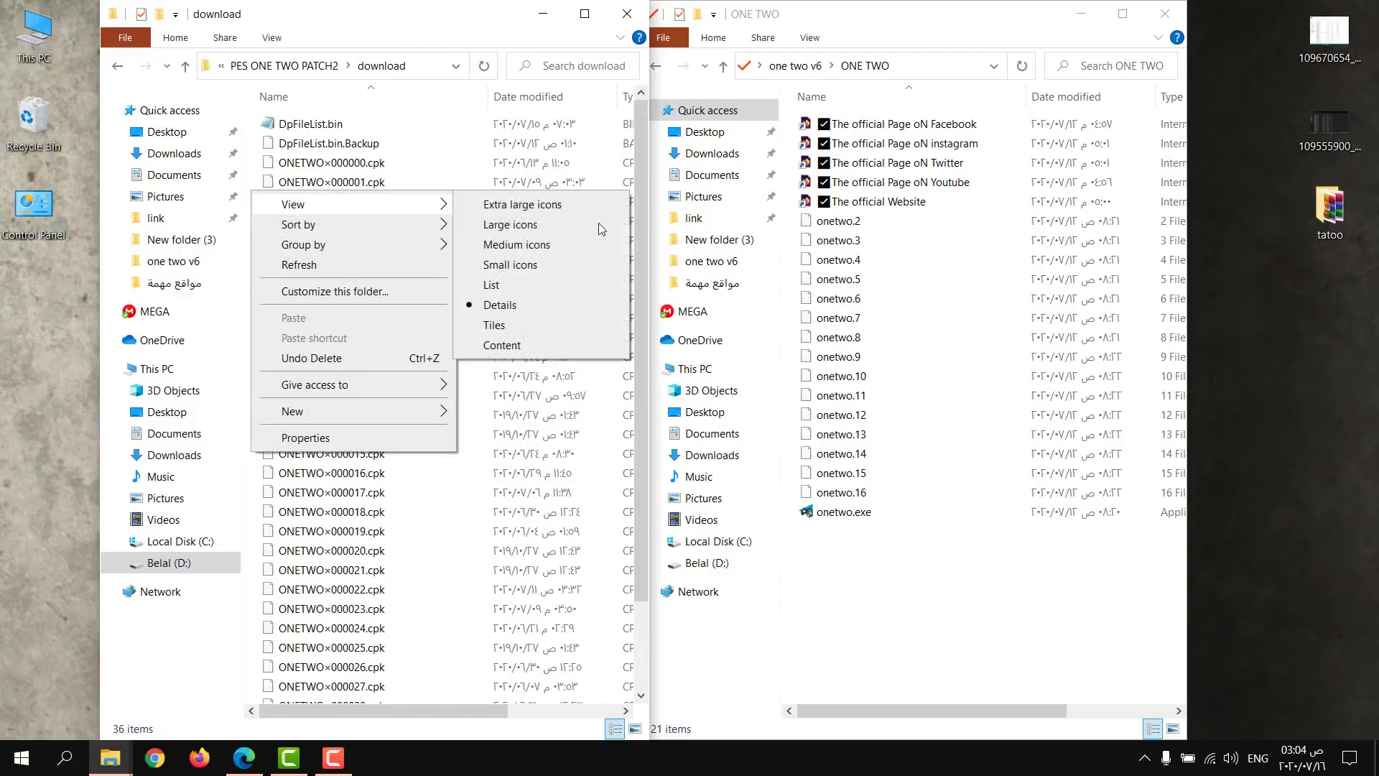
pyautogui.click(503, 284)
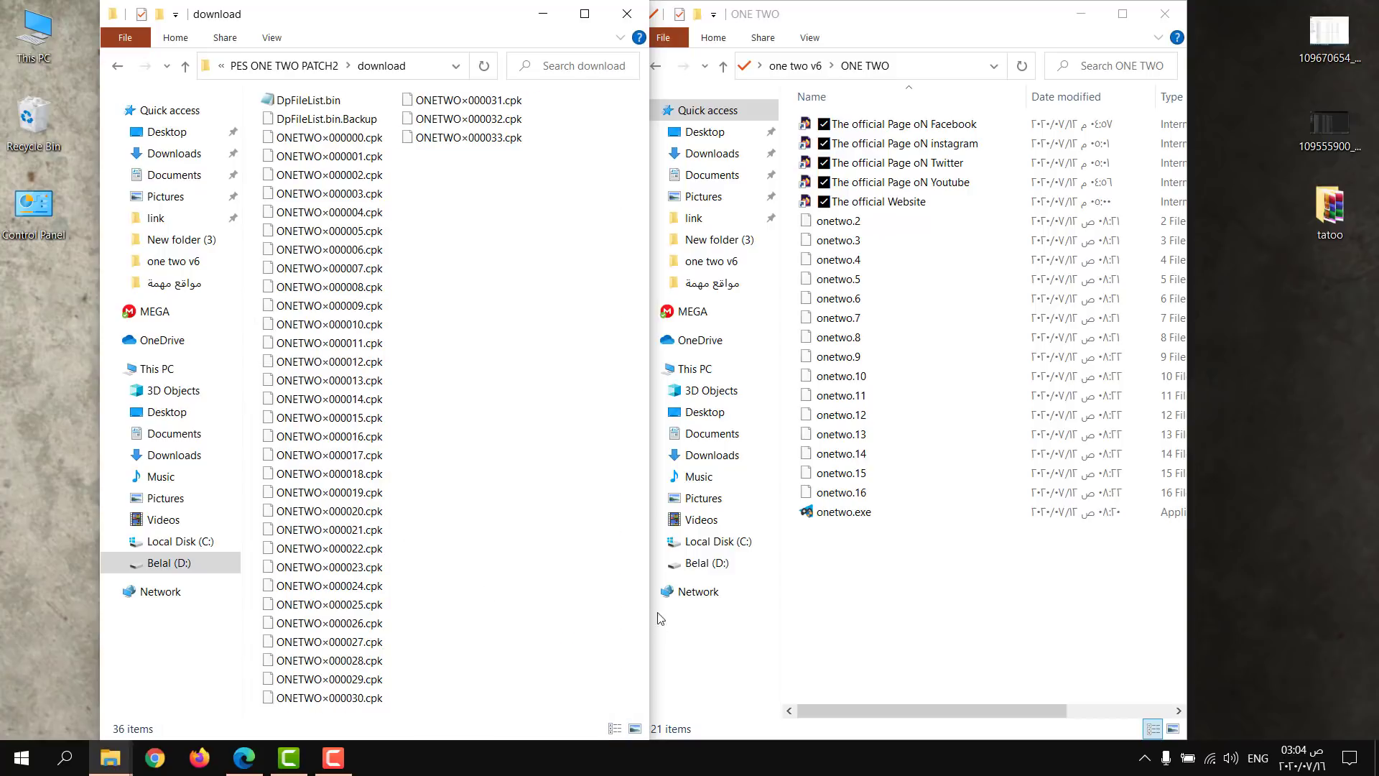
# Step: Open the dark folder screenshot 109555900 from the desktop, enlarge it and compare its file names with ONETWO×000000.cpk
pyautogui.doubleClick(1338, 123)
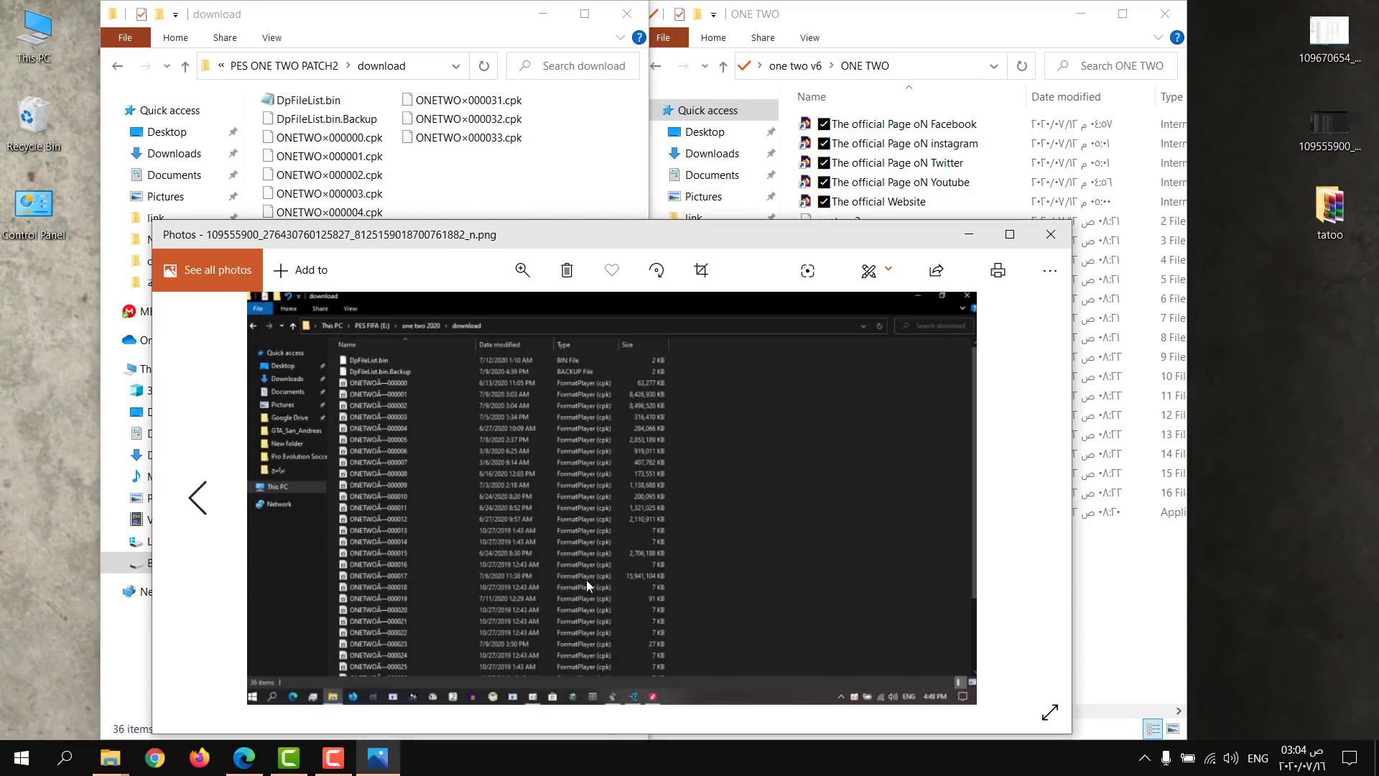
pyautogui.scroll(3, 473, 460)
pyautogui.moveTo(458, 471); pyautogui.dragTo(686, 628)
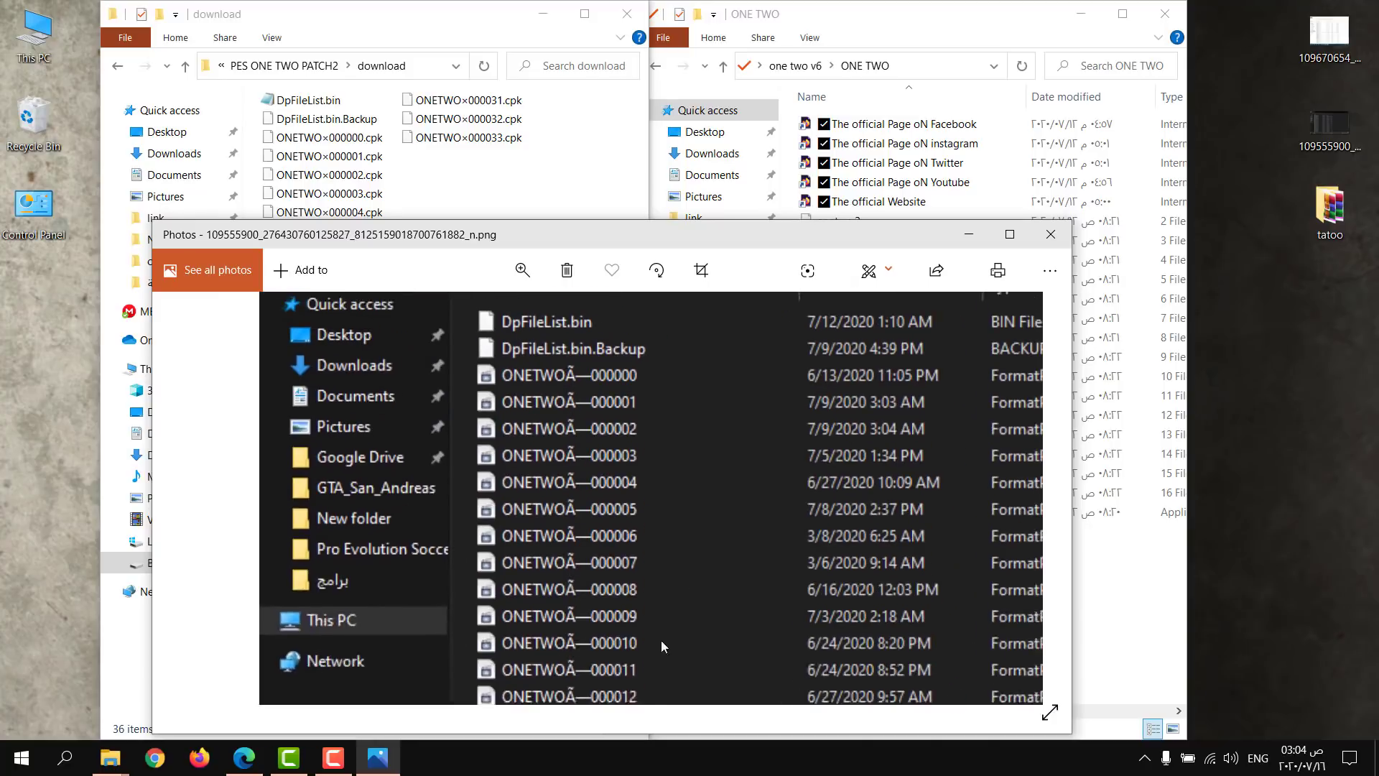
pyautogui.moveTo(545, 234); pyautogui.dragTo(870, 174)
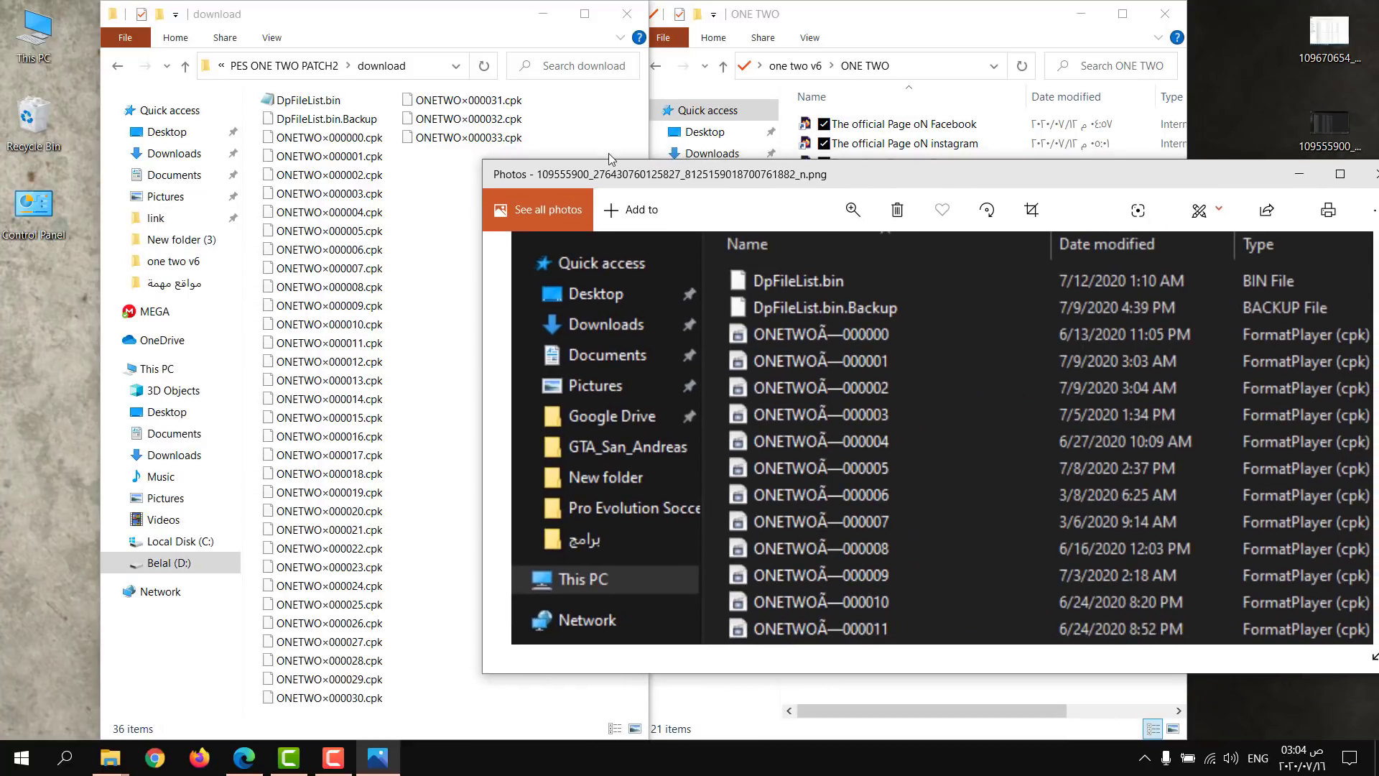
pyautogui.click(310, 138)
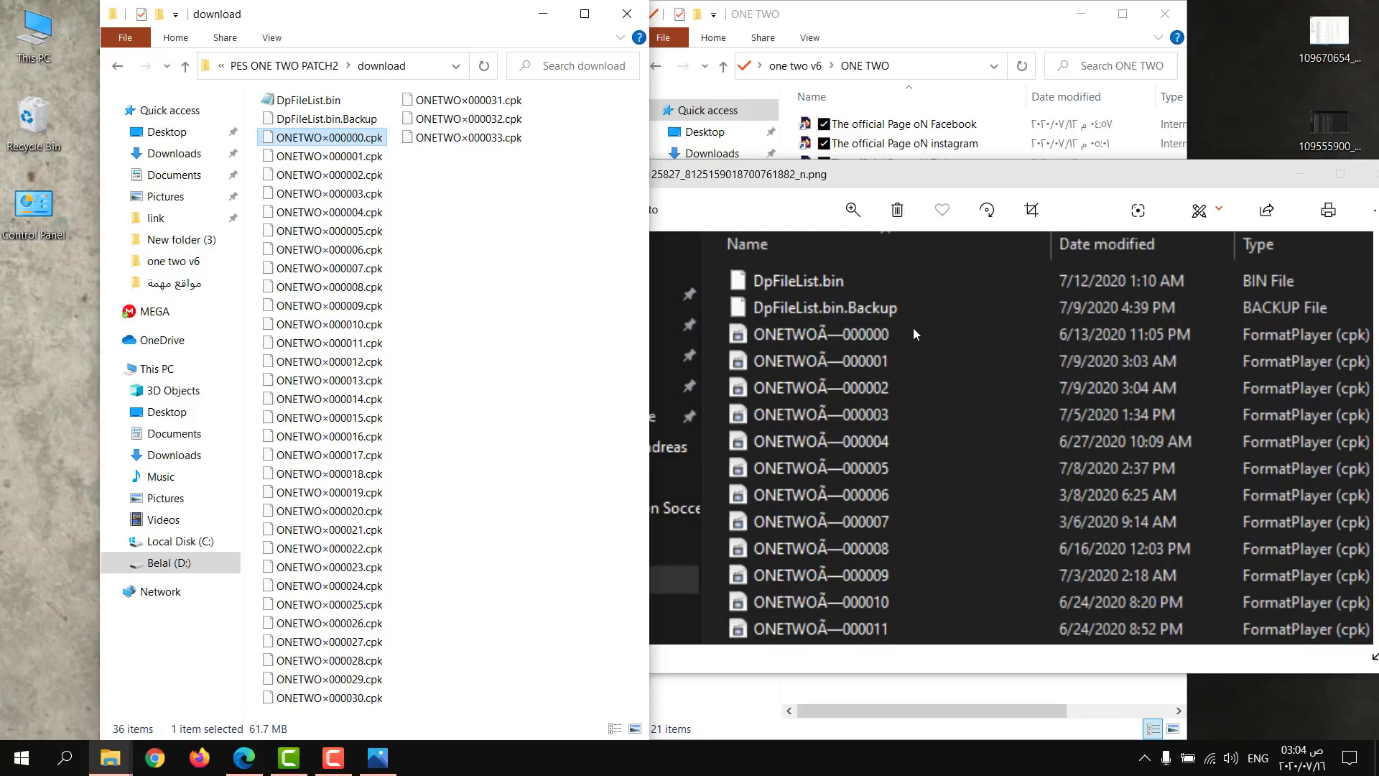
pyautogui.click(924, 415)
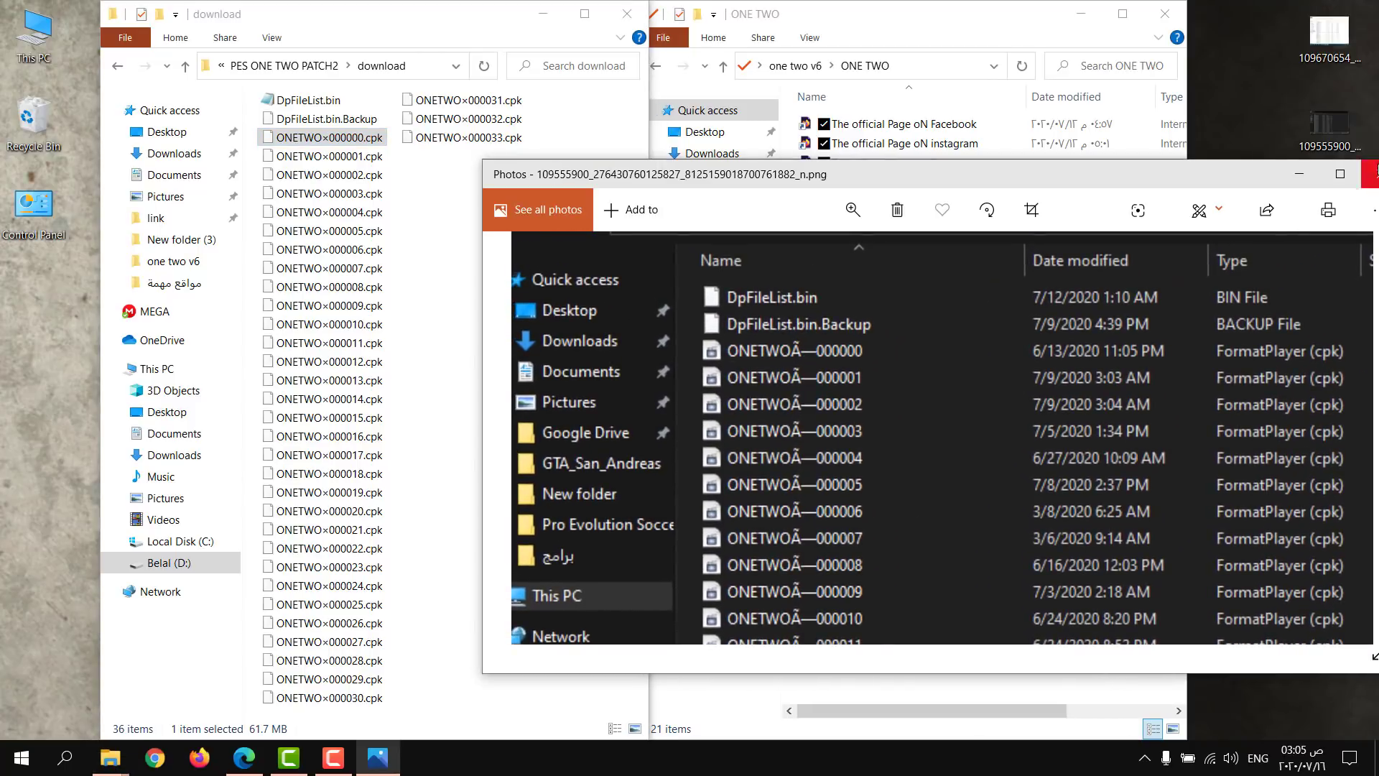
# Step: Open the light folder screenshot 109670654 from the desktop, enlarge its file names and place it below the dark screenshot
pyautogui.doubleClick(1331, 57)
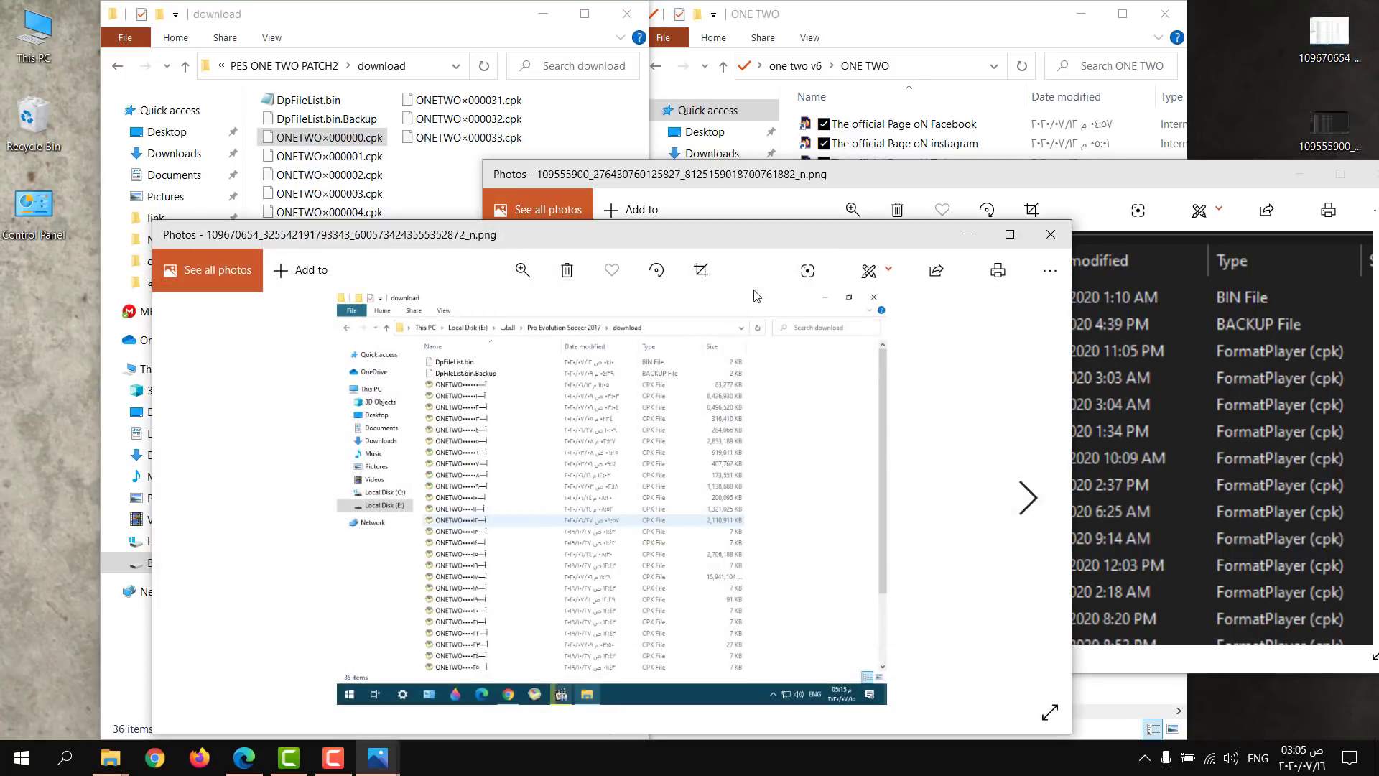
pyautogui.moveTo(641, 235); pyautogui.dragTo(1006, 220)
pyautogui.scroll(5, 769, 400)
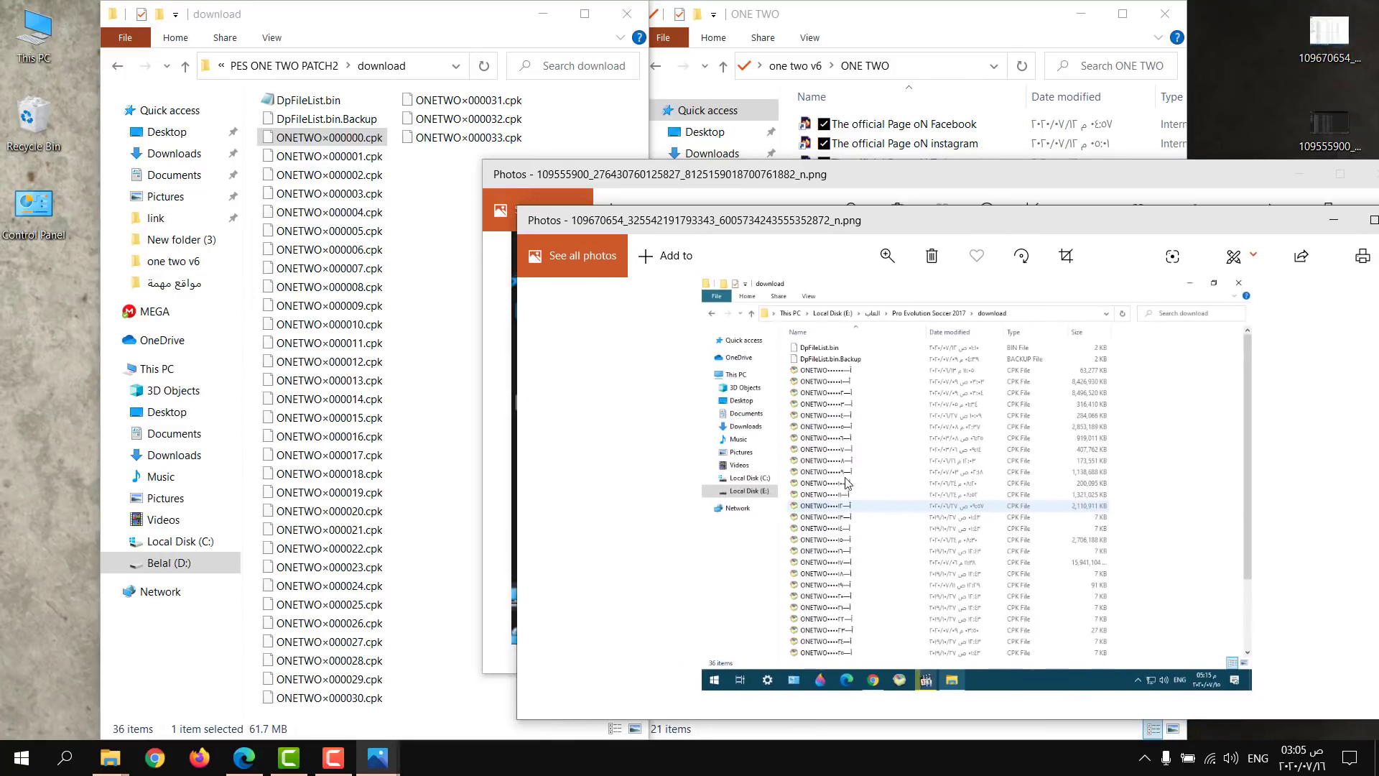
pyautogui.moveTo(768, 400); pyautogui.dragTo(877, 632)
pyautogui.moveTo(898, 220); pyautogui.dragTo(891, 501)
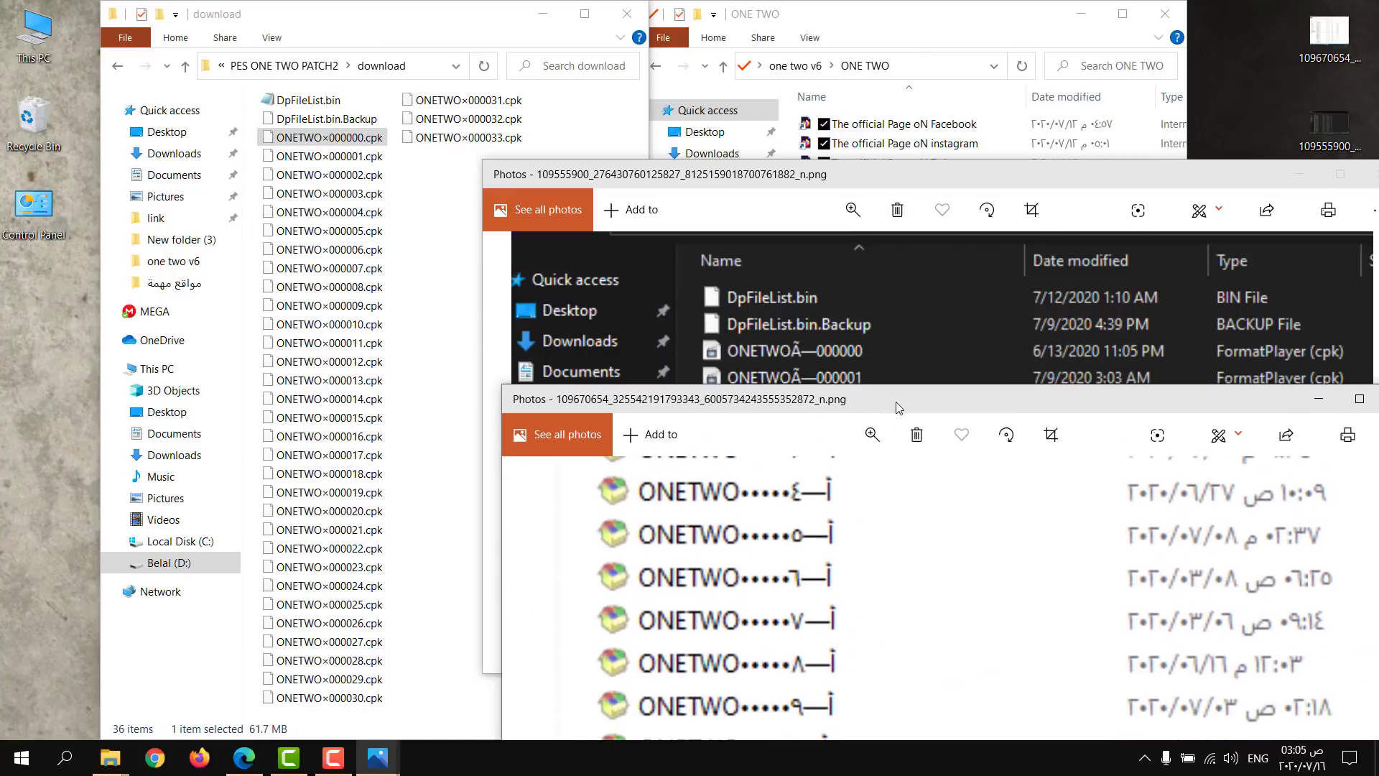
# Step: Compare the ONETWO file names in the two screenshots with each other, starting from the first cpk files
pyautogui.click(857, 352)
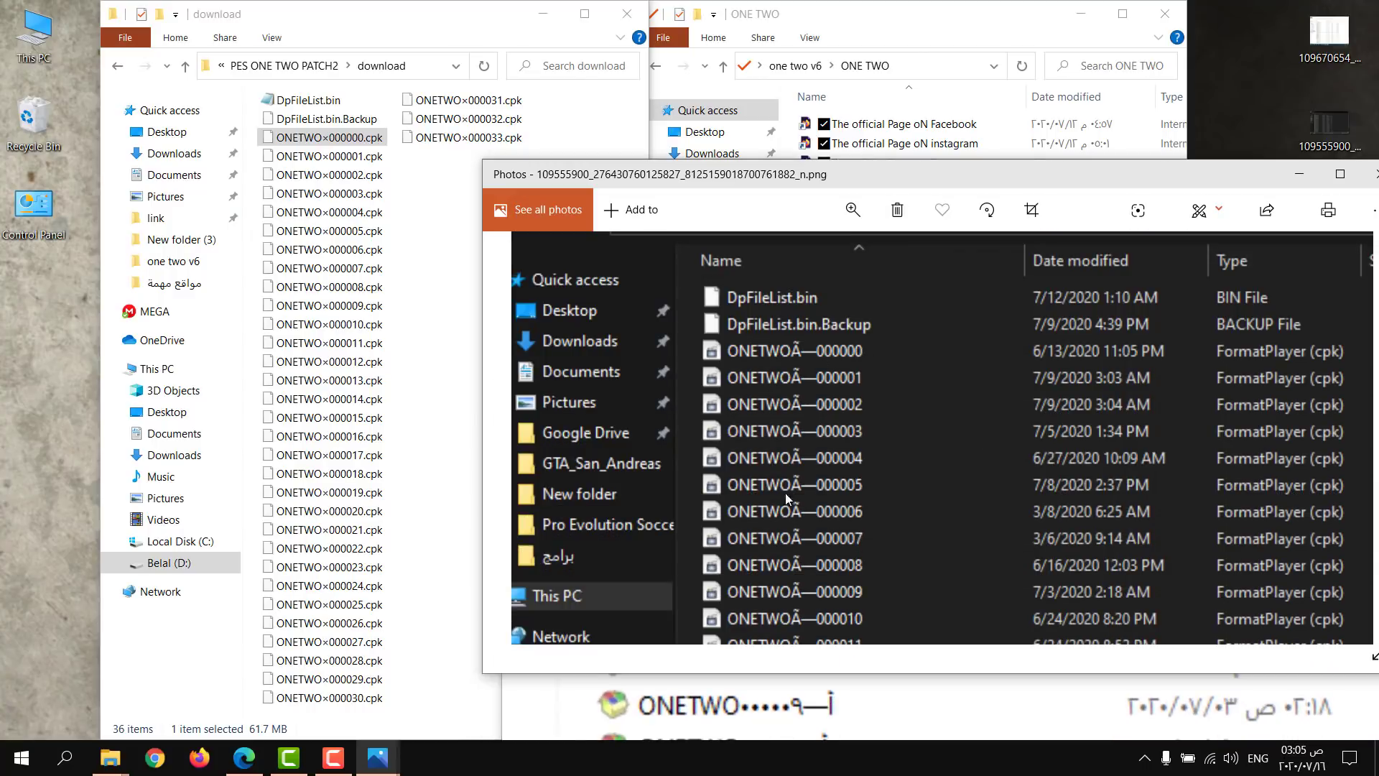
pyautogui.click(797, 727)
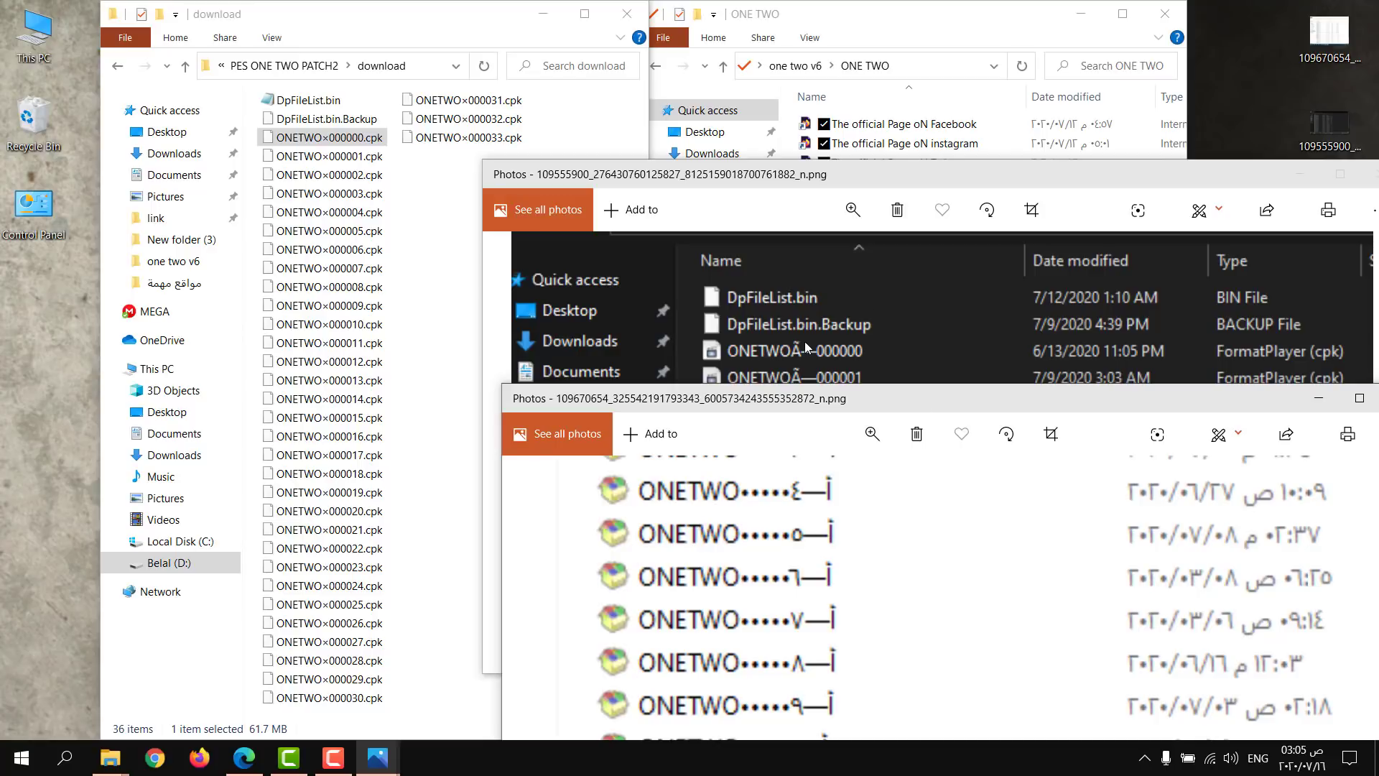
pyautogui.hotkey('alt', 'Tab')
pyautogui.click(735, 738)
pyautogui.click(809, 371)
pyautogui.click(721, 716)
pyautogui.scroll(5, 793, 690)
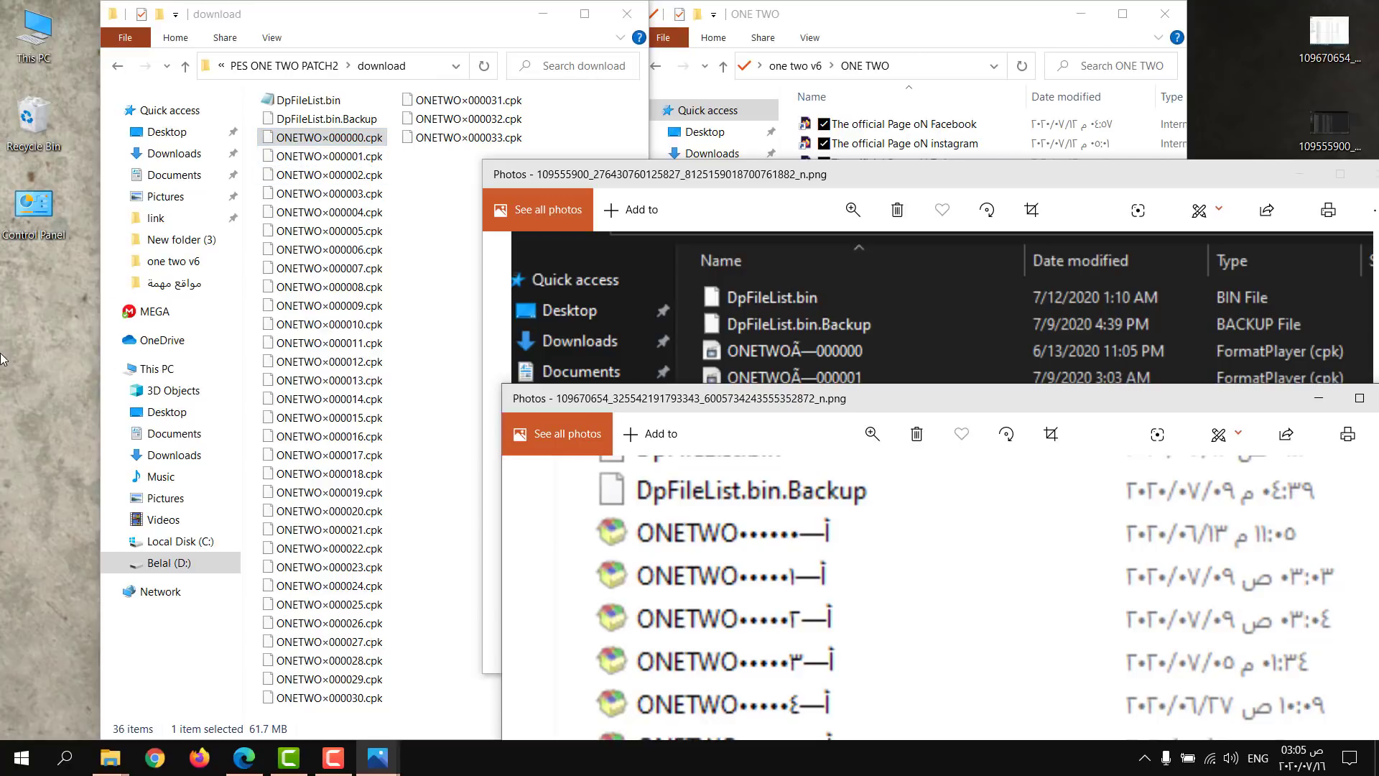
# Step: Create a new text document on the desktop and open it in Notepad
pyautogui.rightClick(25, 280)
pyautogui.moveTo(153, 455)
pyautogui.click(252, 561)
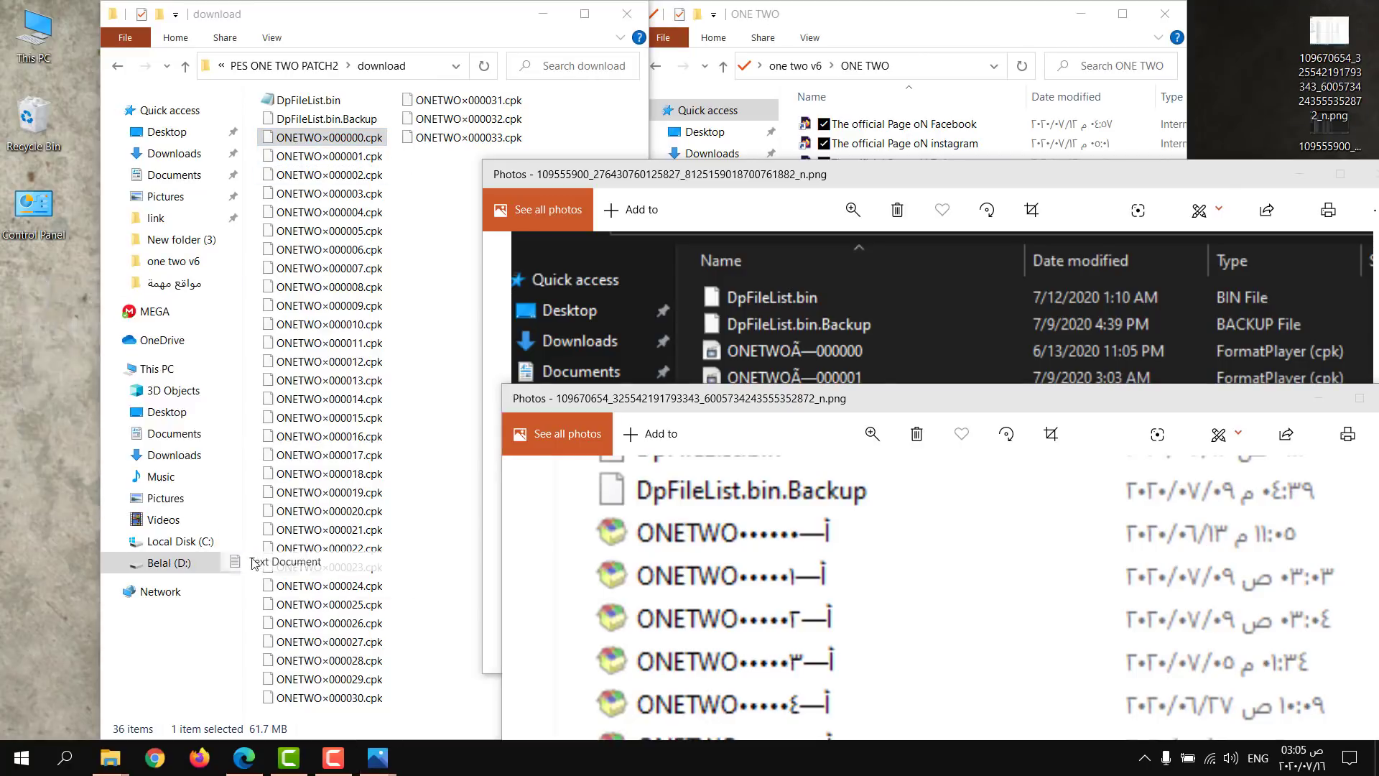
pyautogui.doubleClick(61, 329)
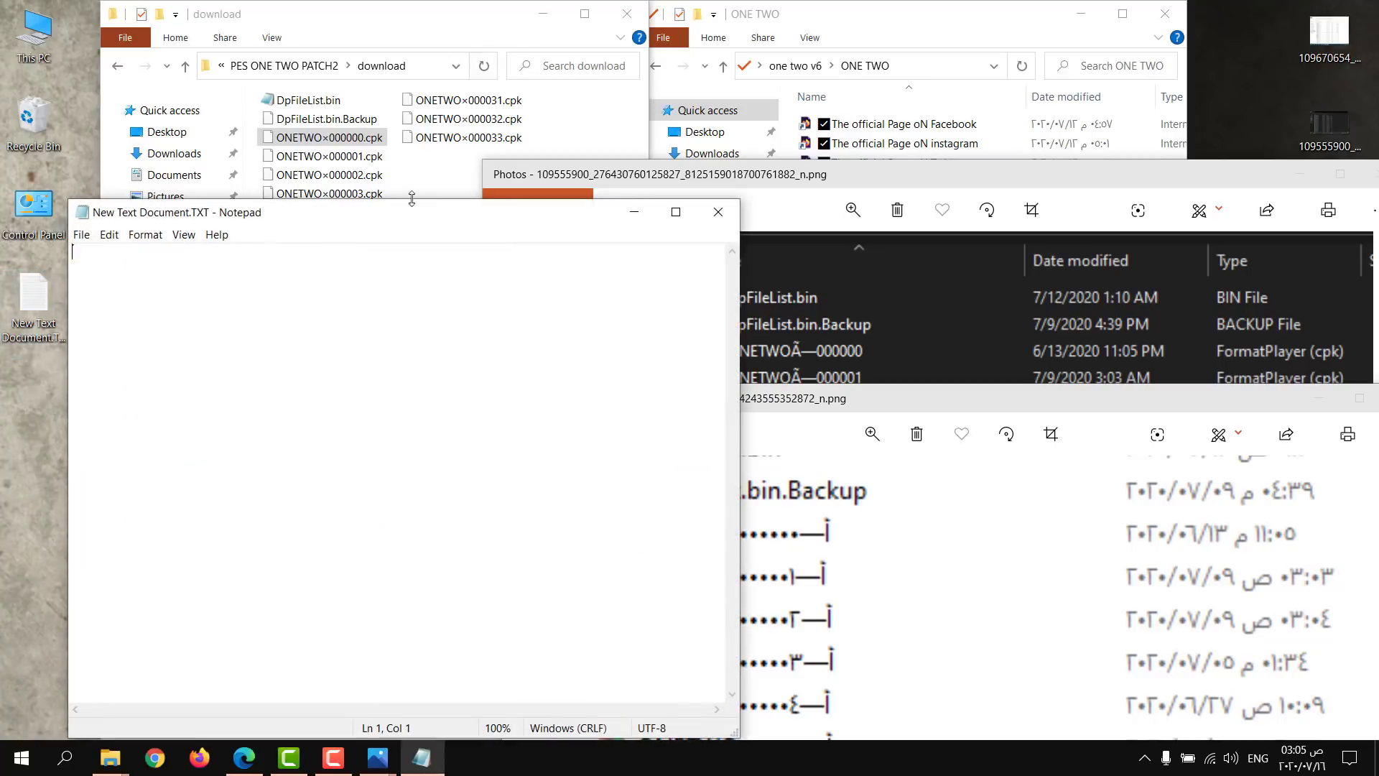
# Step: Copy the name ONETWO×000000 from the first cpk file in the download folder into the new text document
pyautogui.rightClick(370, 138)
pyautogui.click(481, 502)
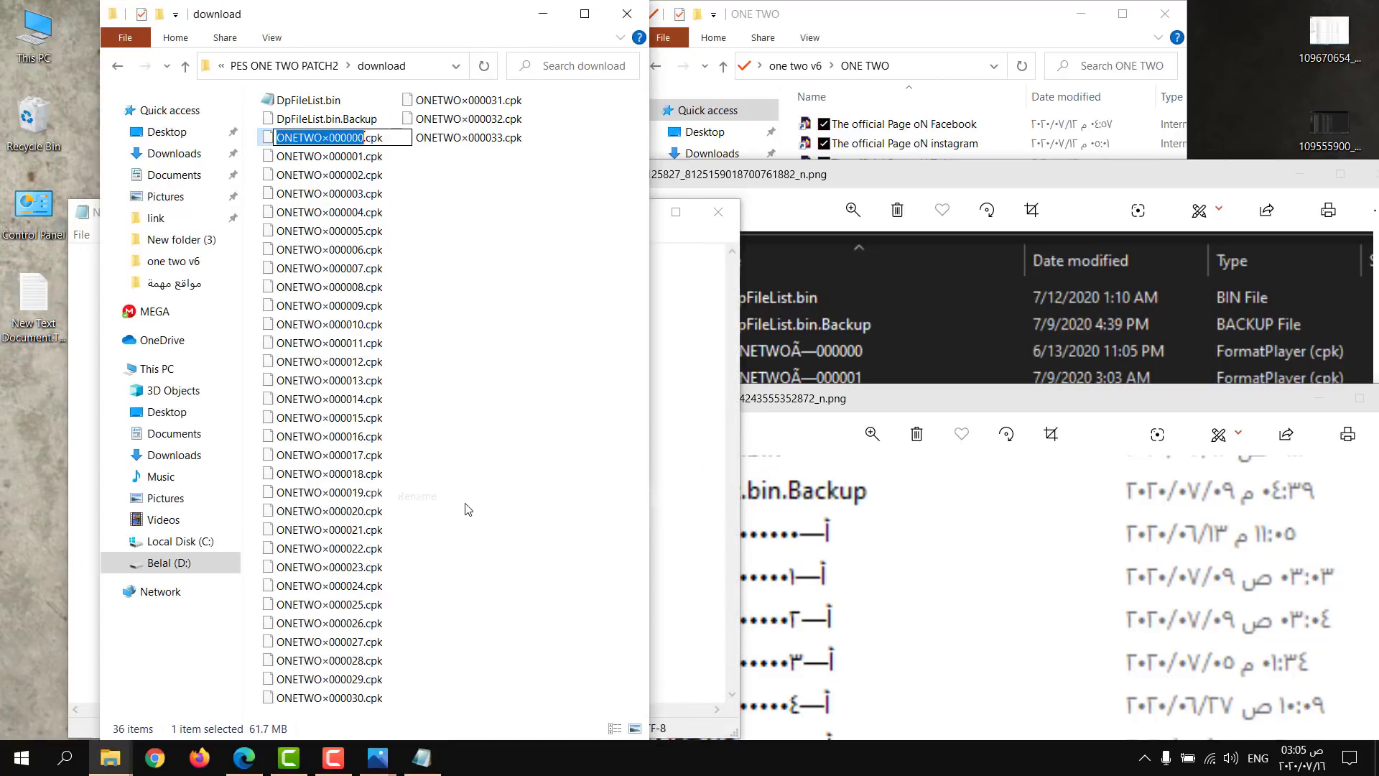
pyautogui.hotkey('ctrl', 'c')
pyautogui.click(653, 398)
pyautogui.hotkey('ctrl', 'v')
pyautogui.hotkey('alt', 'Tab')
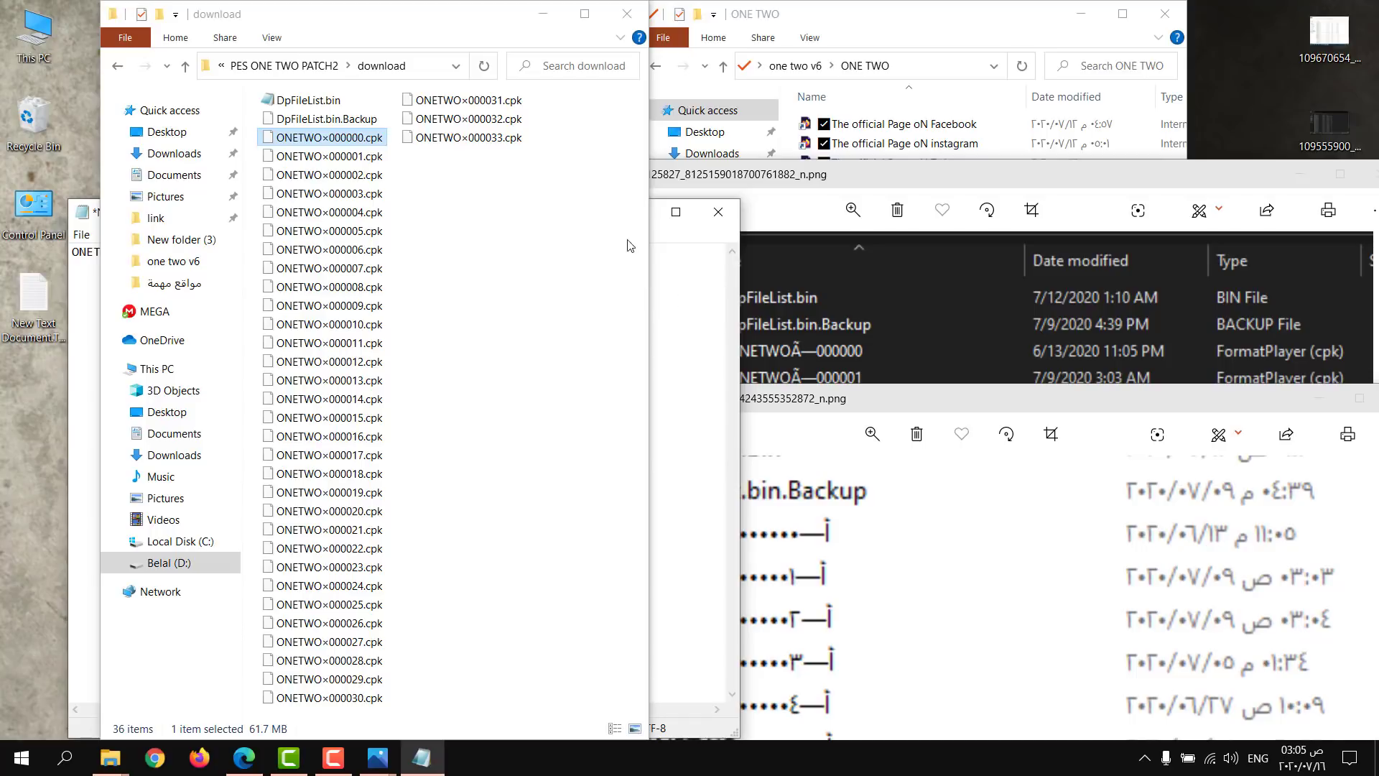
# Step: Arrange the download folder and the Notepad window side by side so both can be read
pyautogui.click(81, 212)
pyautogui.click(388, 210)
pyautogui.moveTo(528, 22); pyautogui.dragTo(363, 57)
pyautogui.moveTo(949, 151); pyautogui.dragTo(1075, 111)
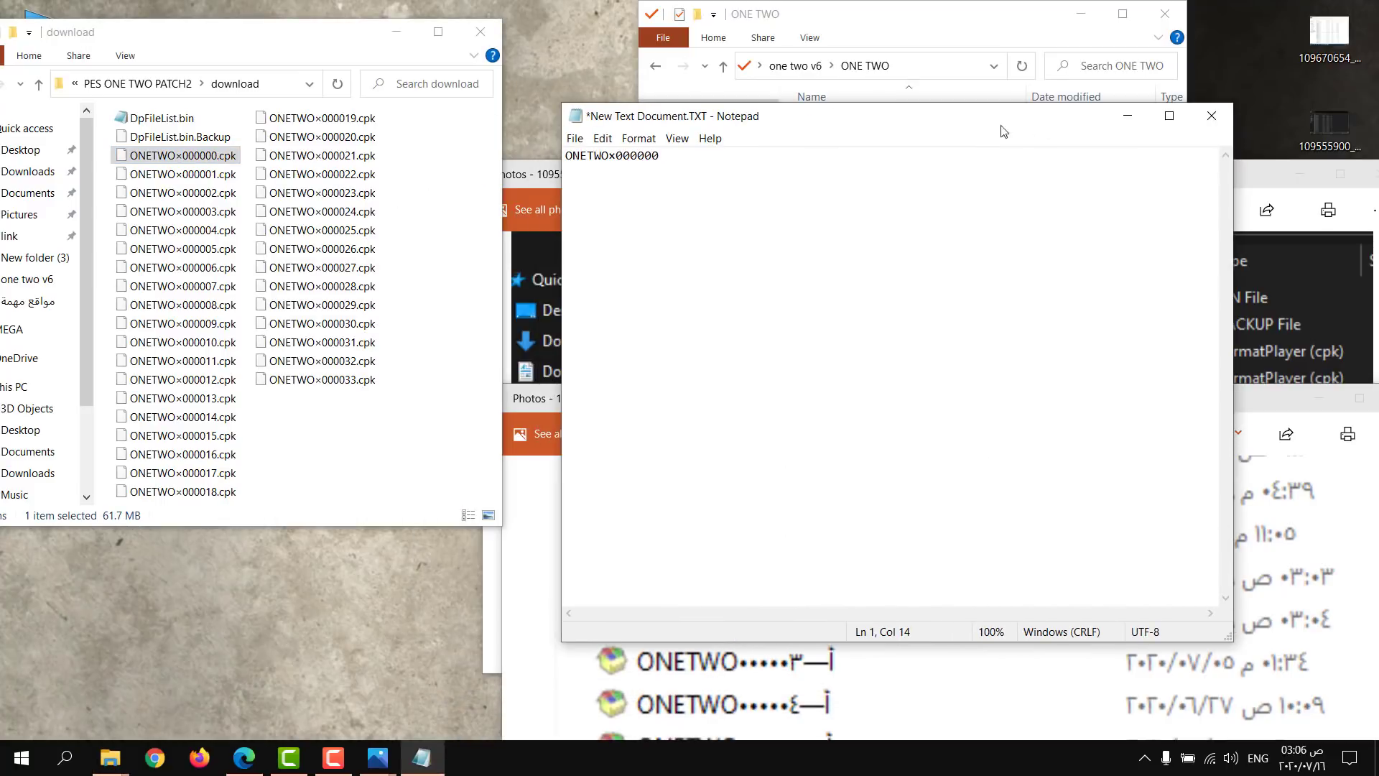
# Step: Copy the name ONETWO×000001 from the second cpk file onto the second line of the text document
pyautogui.rightClick(207, 175)
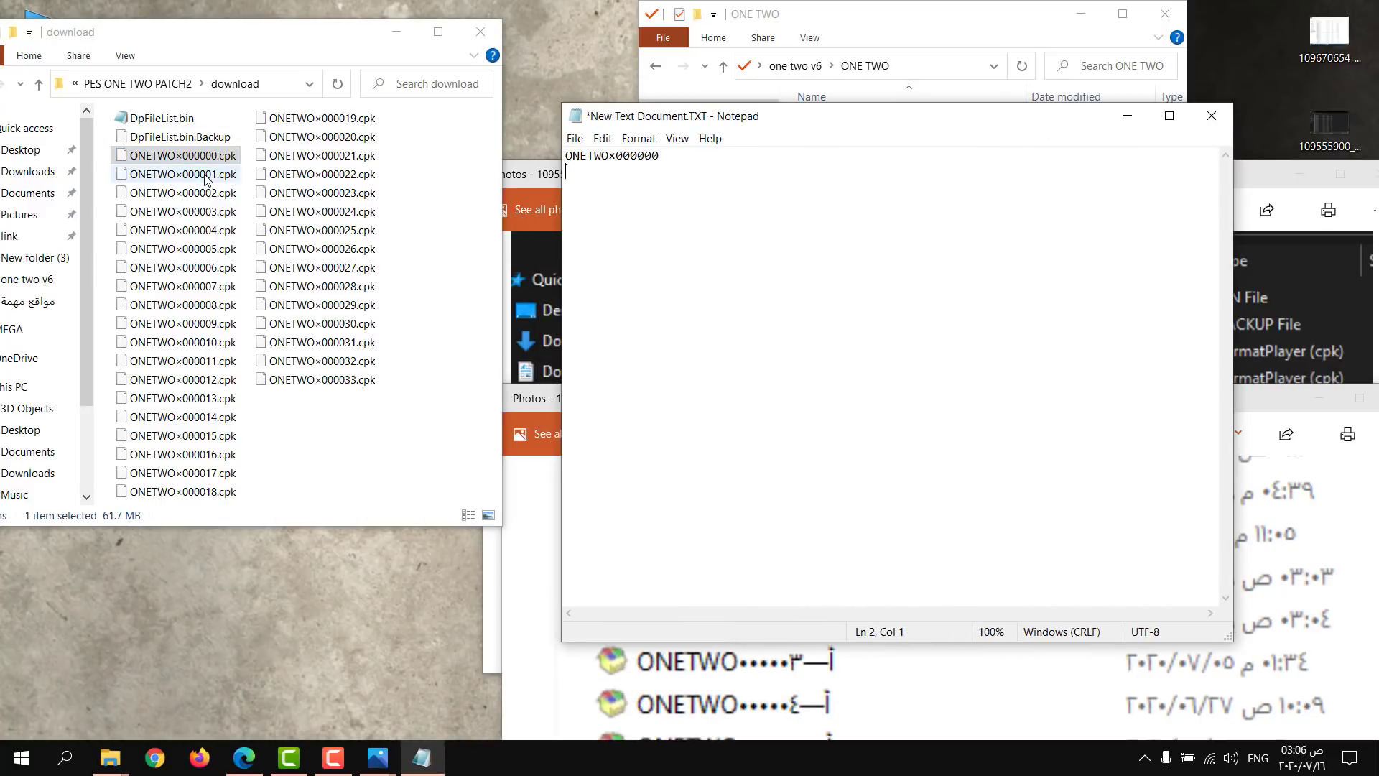
pyautogui.click(254, 536)
pyautogui.hotkey('ctrl', 'c')
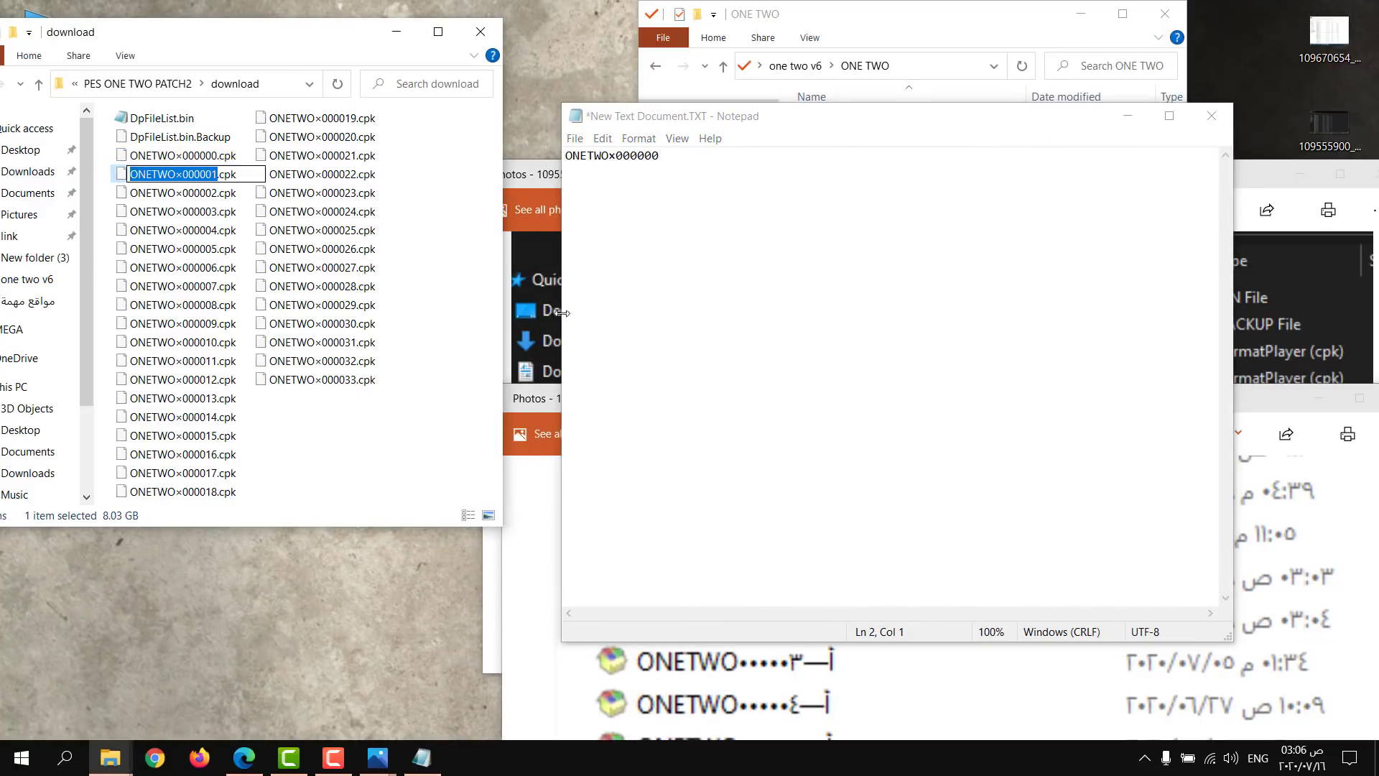
pyautogui.click(648, 214)
pyautogui.hotkey('ctrl', 'v')
# Step: Add the name ONETWO×000002, copied from the third cpk file, as the third line of the text document
pyautogui.rightClick(196, 193)
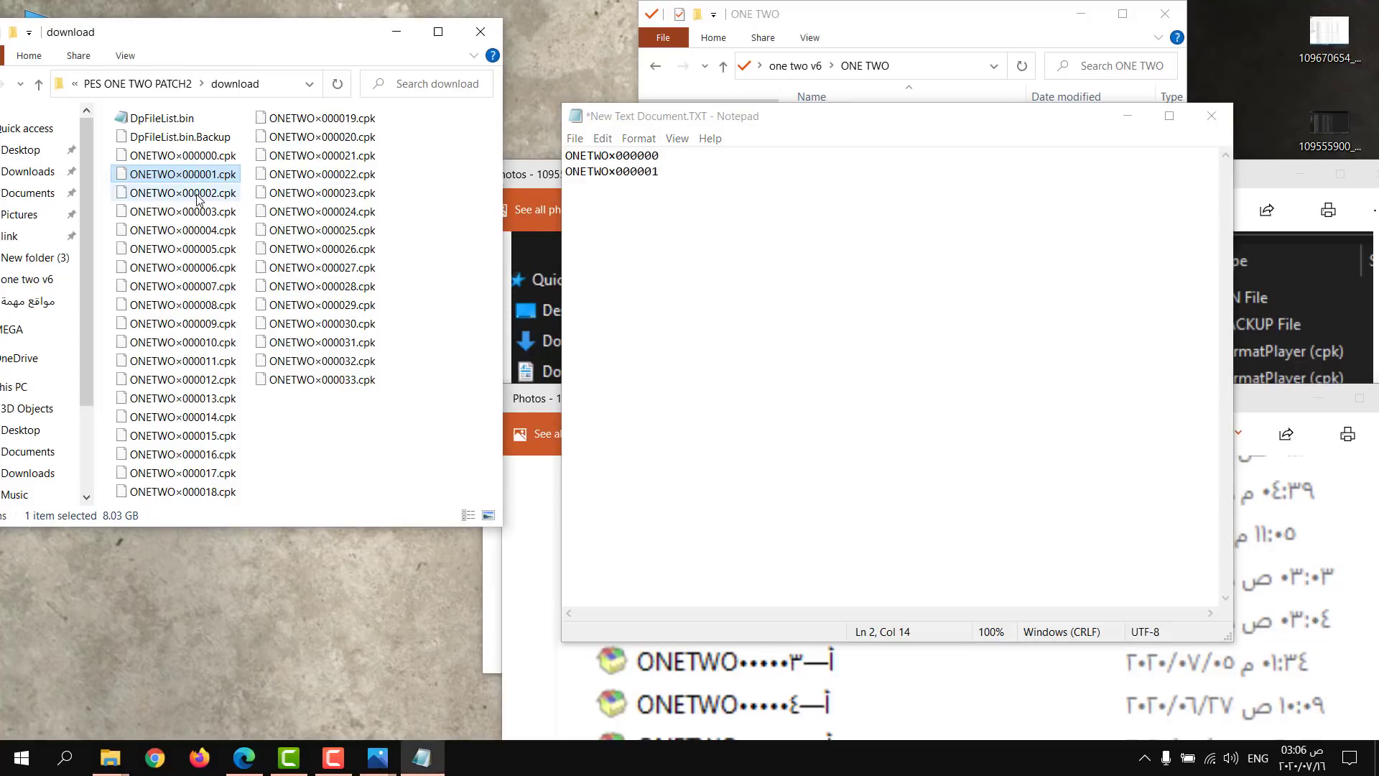
pyautogui.click(247, 557)
pyautogui.hotkey('ctrl', 'c')
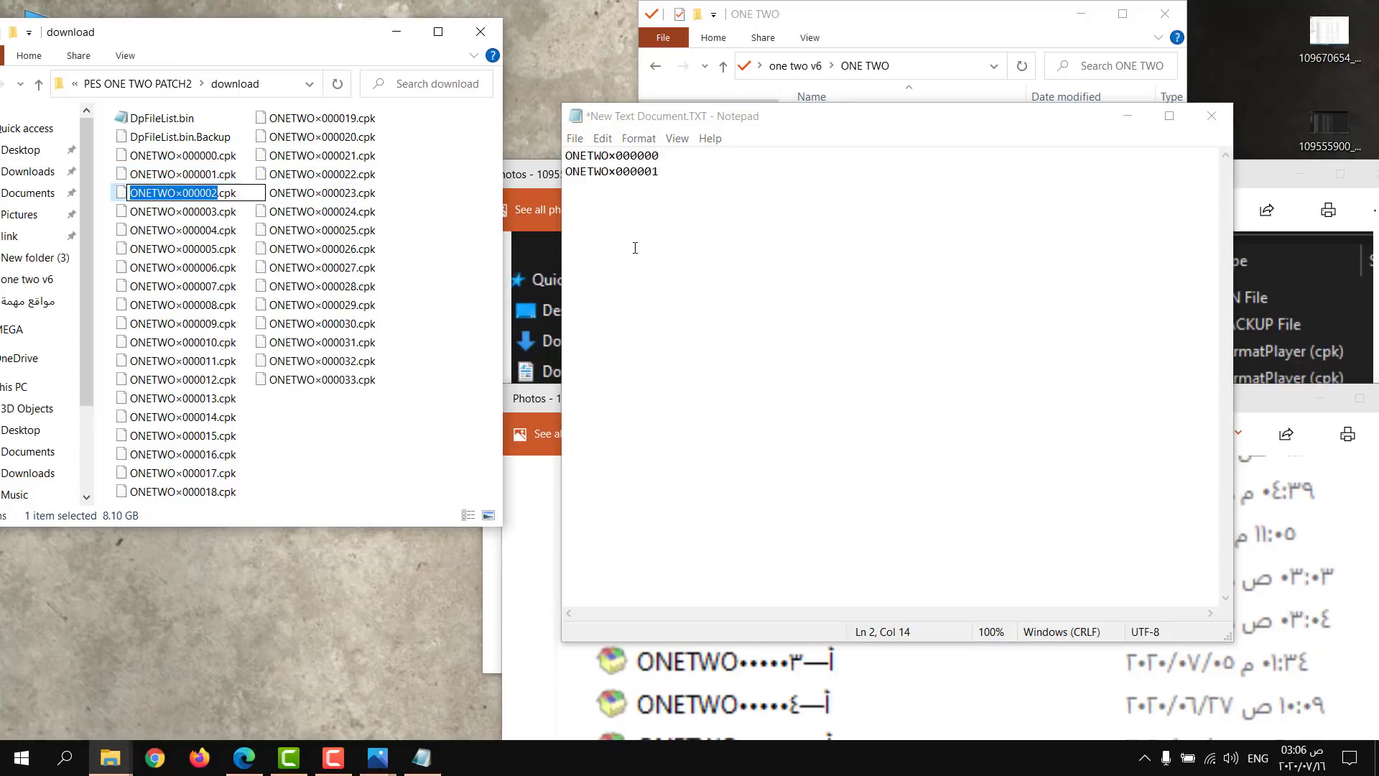
pyautogui.click(635, 237)
pyautogui.hotkey('ctrl', 'v')
pyautogui.hotkey('ctrl', 'z')
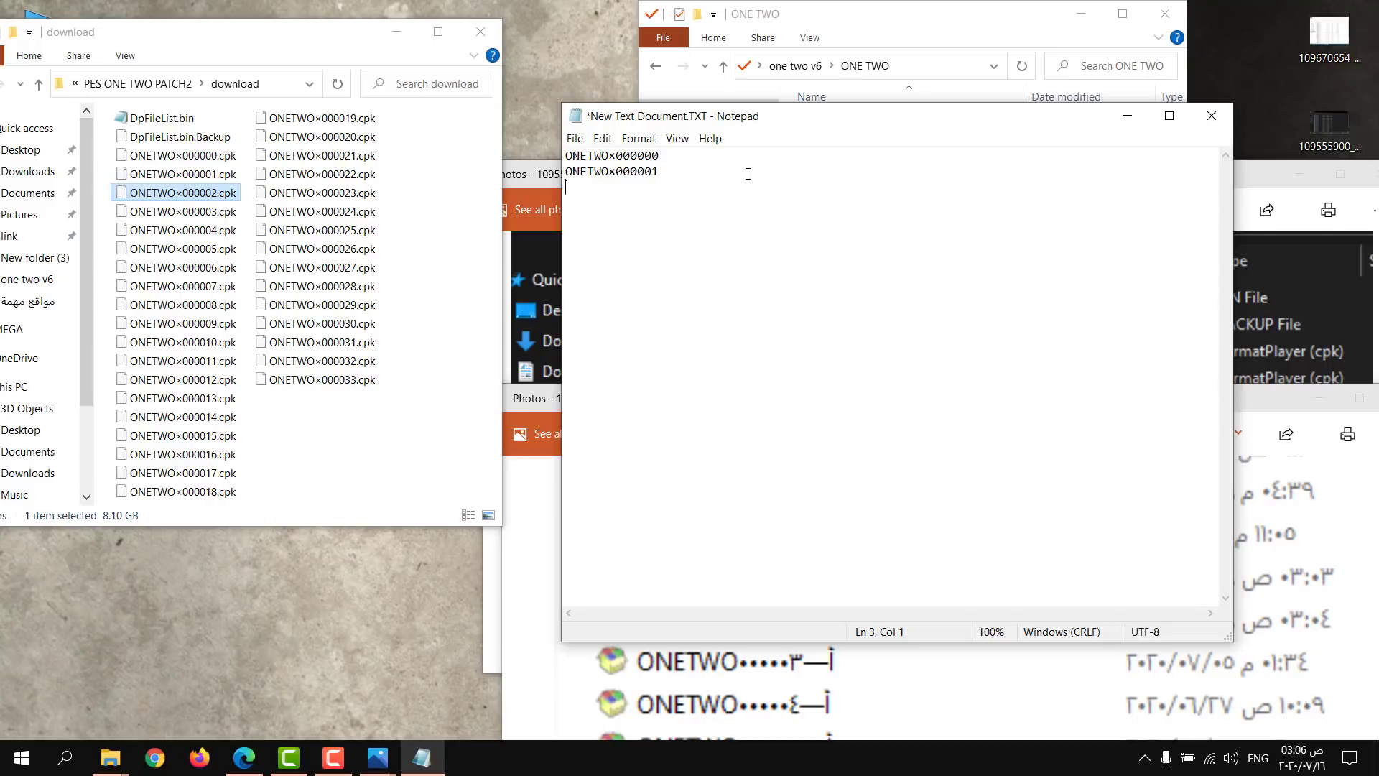
pyautogui.press('Return')
pyautogui.hotkey('ctrl', 'v')
# Step: Check the names listed in the text document against the cpk files in the download folder, up to ONETWO×000033
pyautogui.click(374, 383)
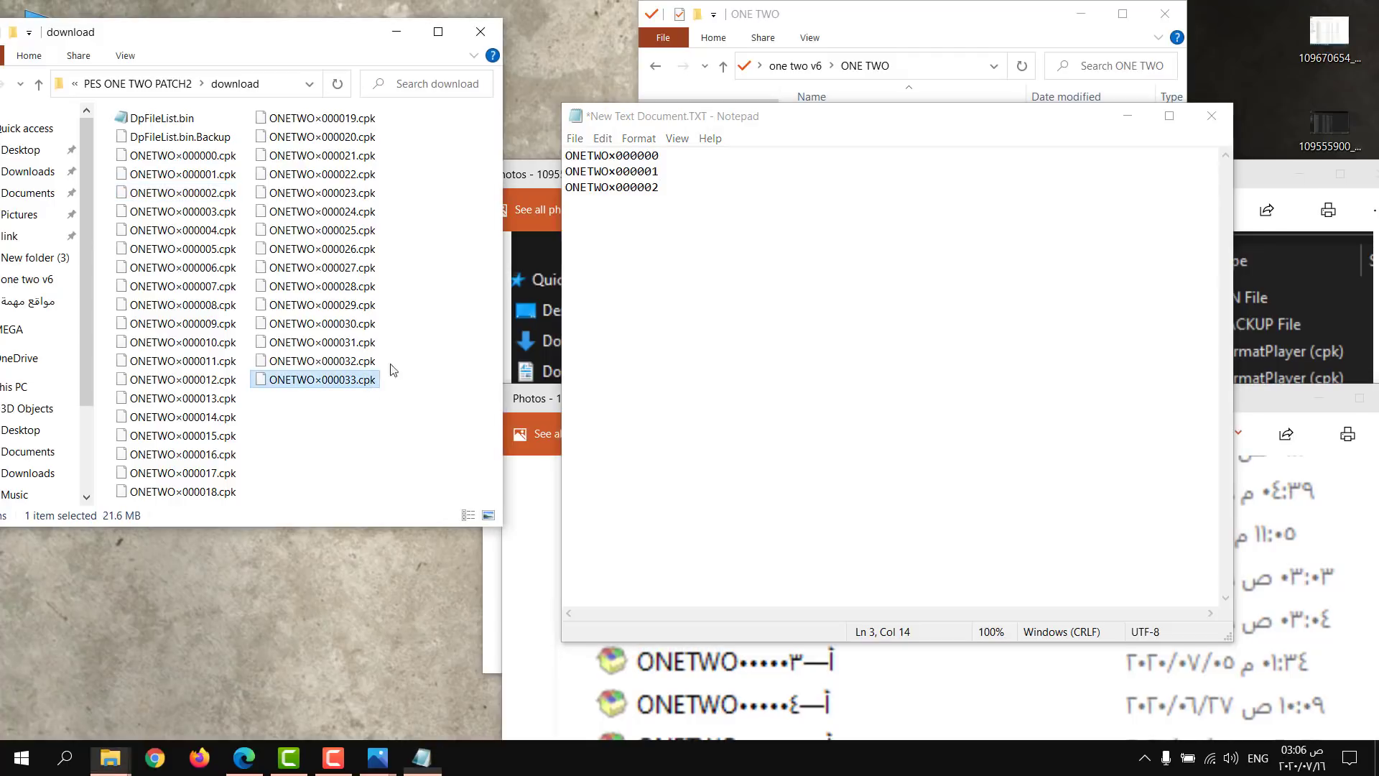
pyautogui.click(618, 172)
pyautogui.click(668, 165)
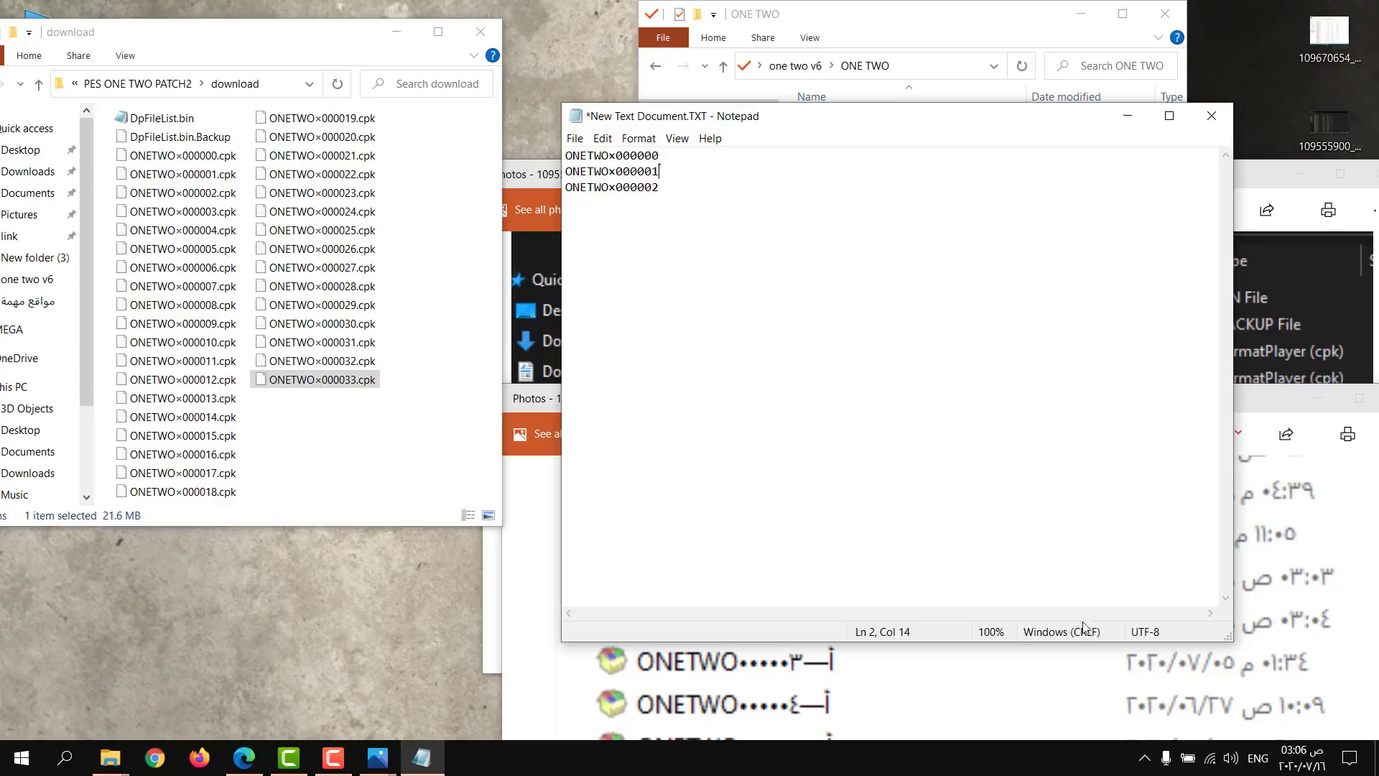
pyautogui.click(969, 651)
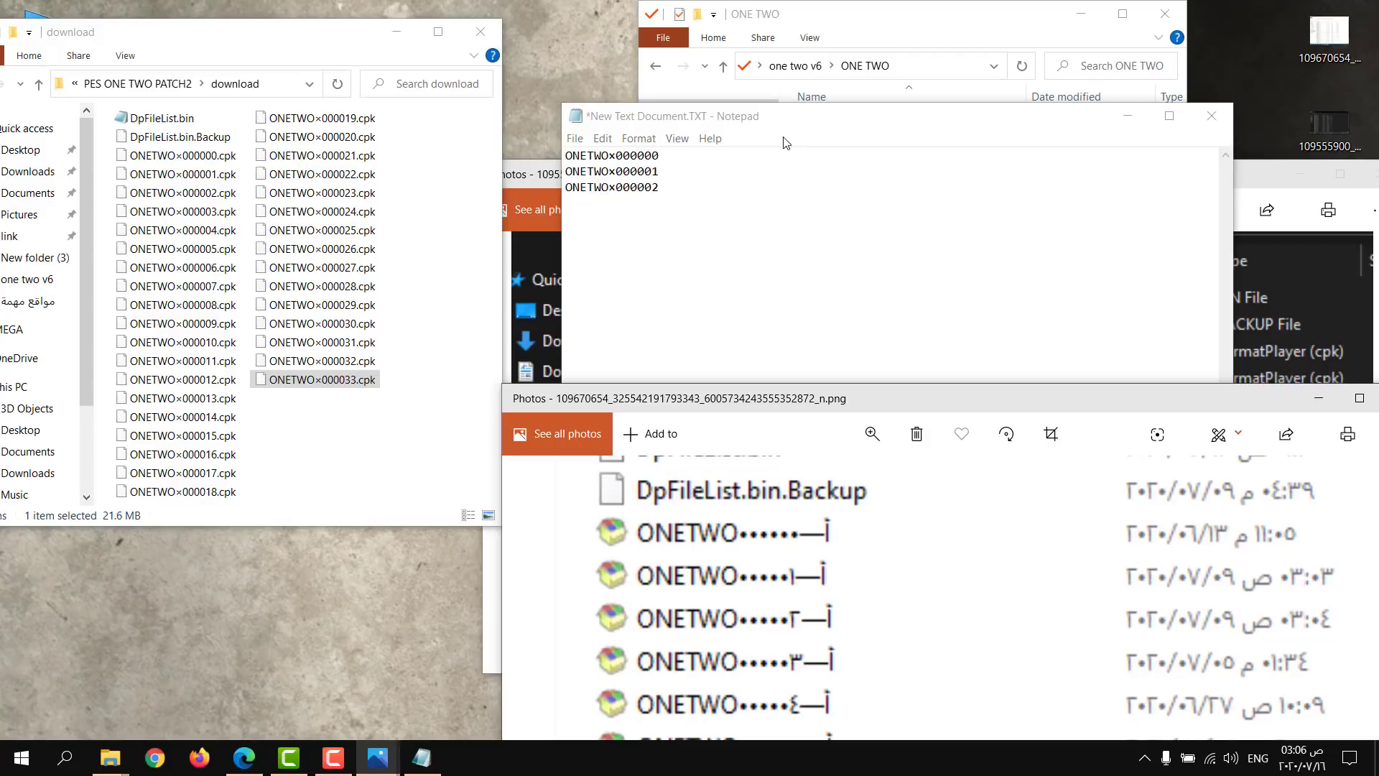
pyautogui.doubleClick(701, 190)
pyautogui.press('Home')
pyautogui.moveTo(675, 167); pyautogui.dragTo(738, 206)
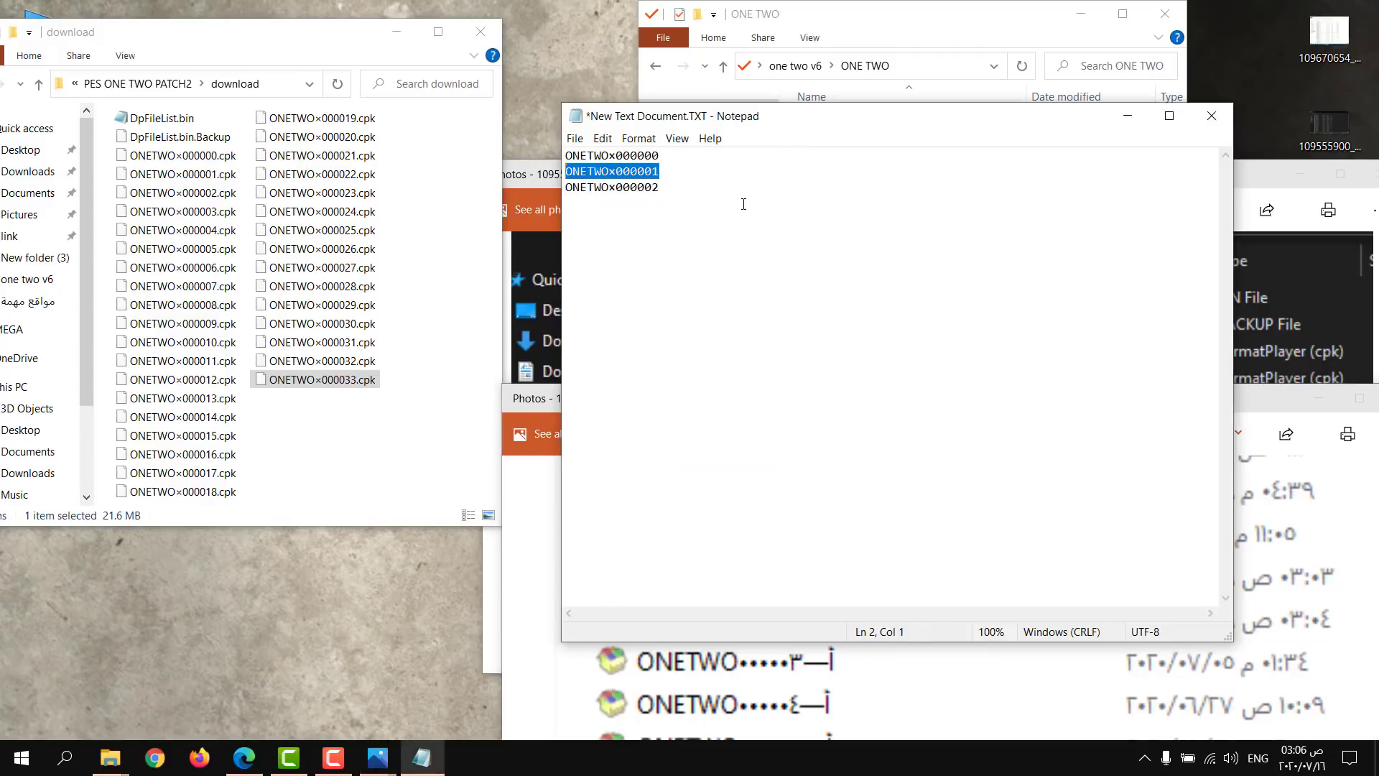
pyautogui.doubleClick(720, 240)
pyautogui.click(722, 242)
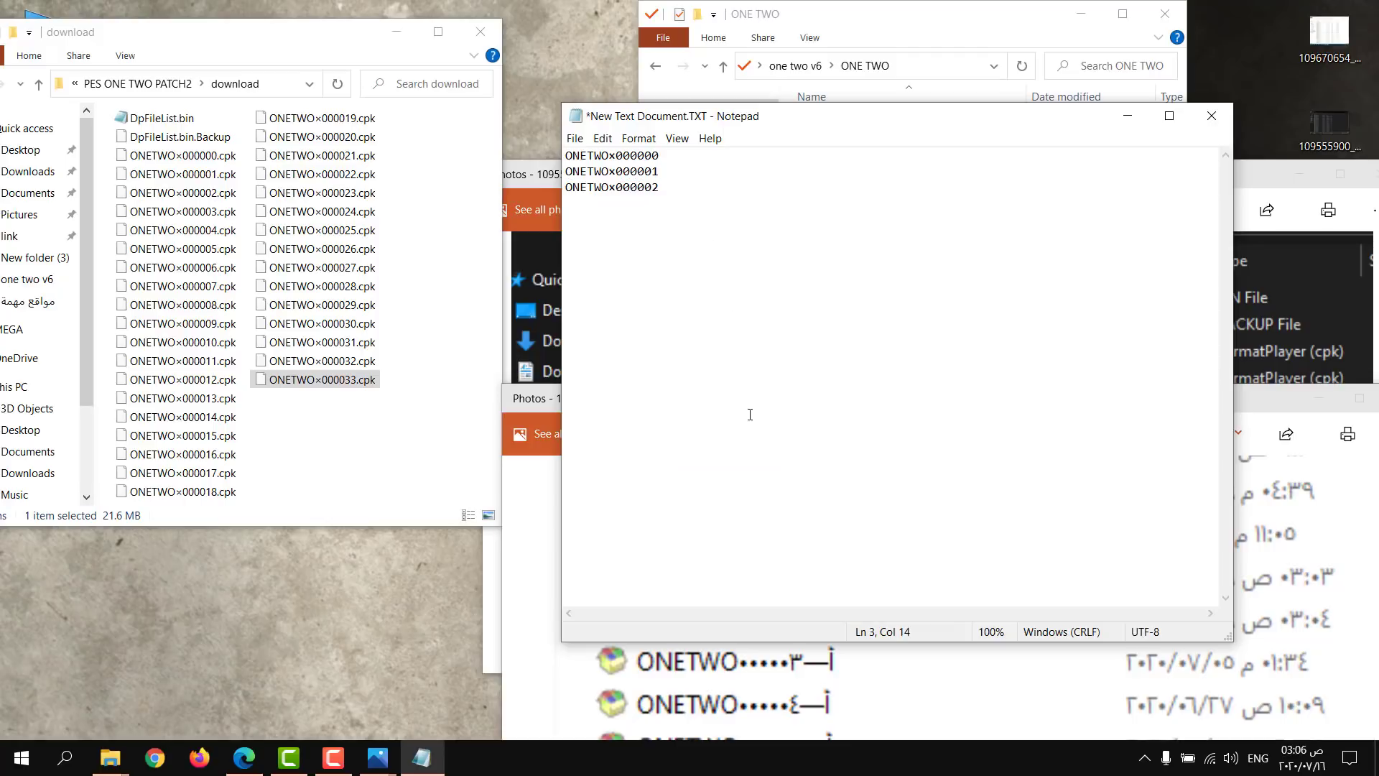
# Step: Arrange the two file-list screenshots next to each other so the names in both can be read below the text document's list
pyautogui.click(701, 715)
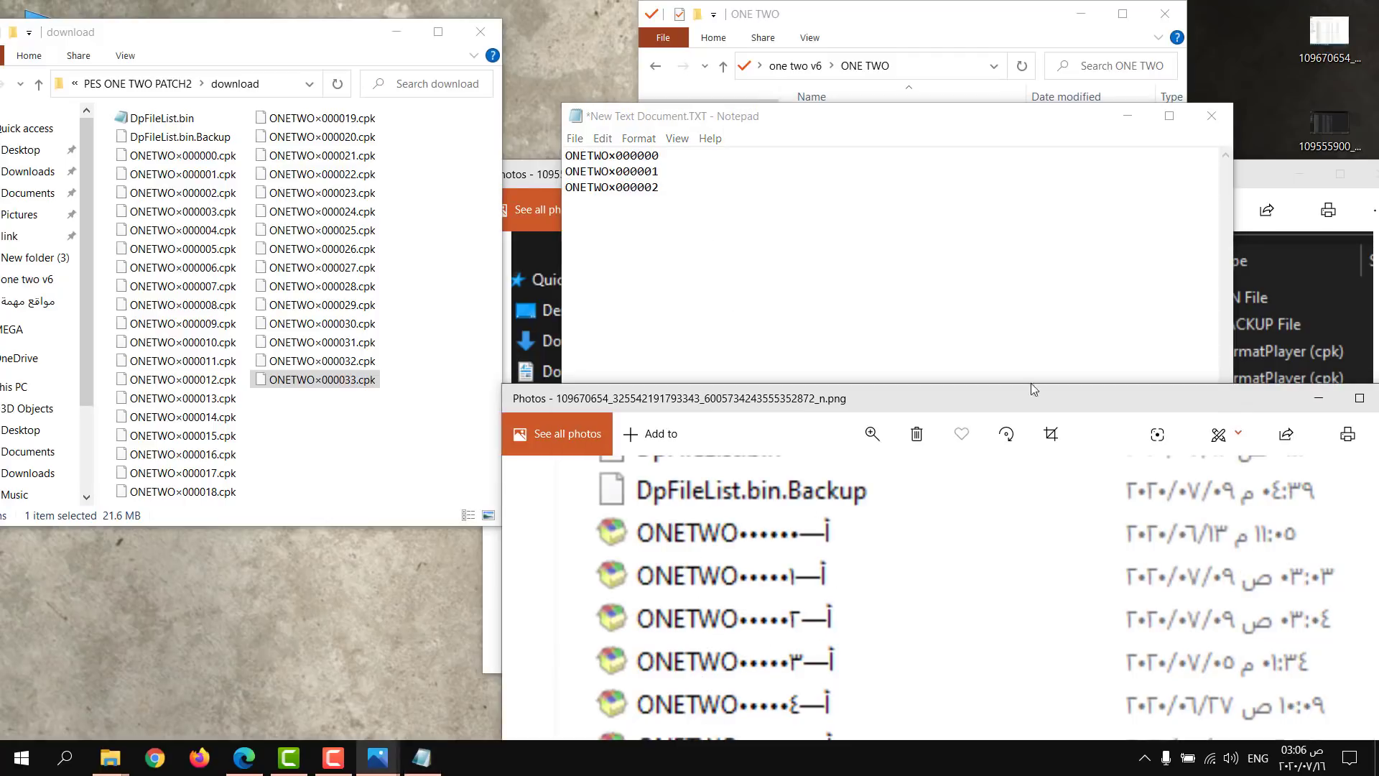
pyautogui.click(1257, 299)
pyautogui.moveTo(842, 182); pyautogui.dragTo(1213, 295)
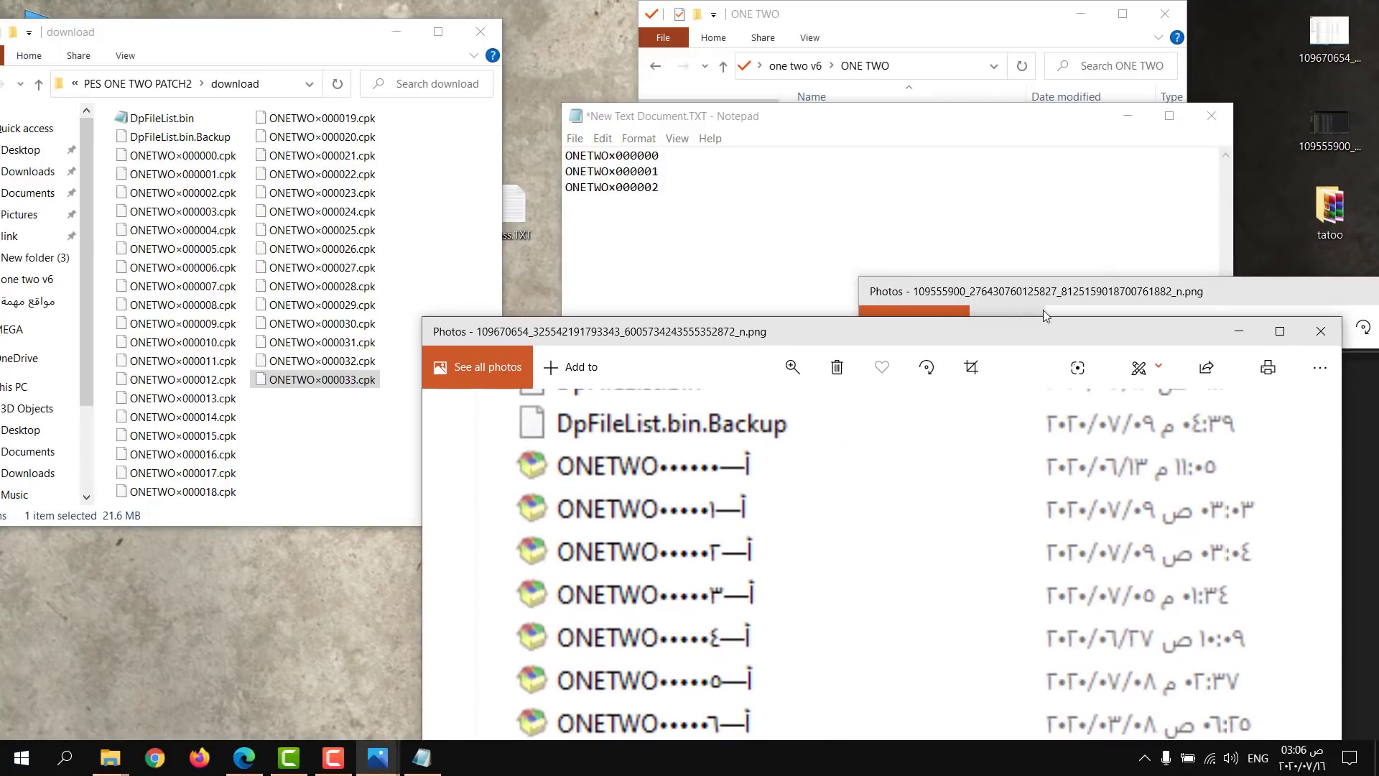
pyautogui.click(1019, 312)
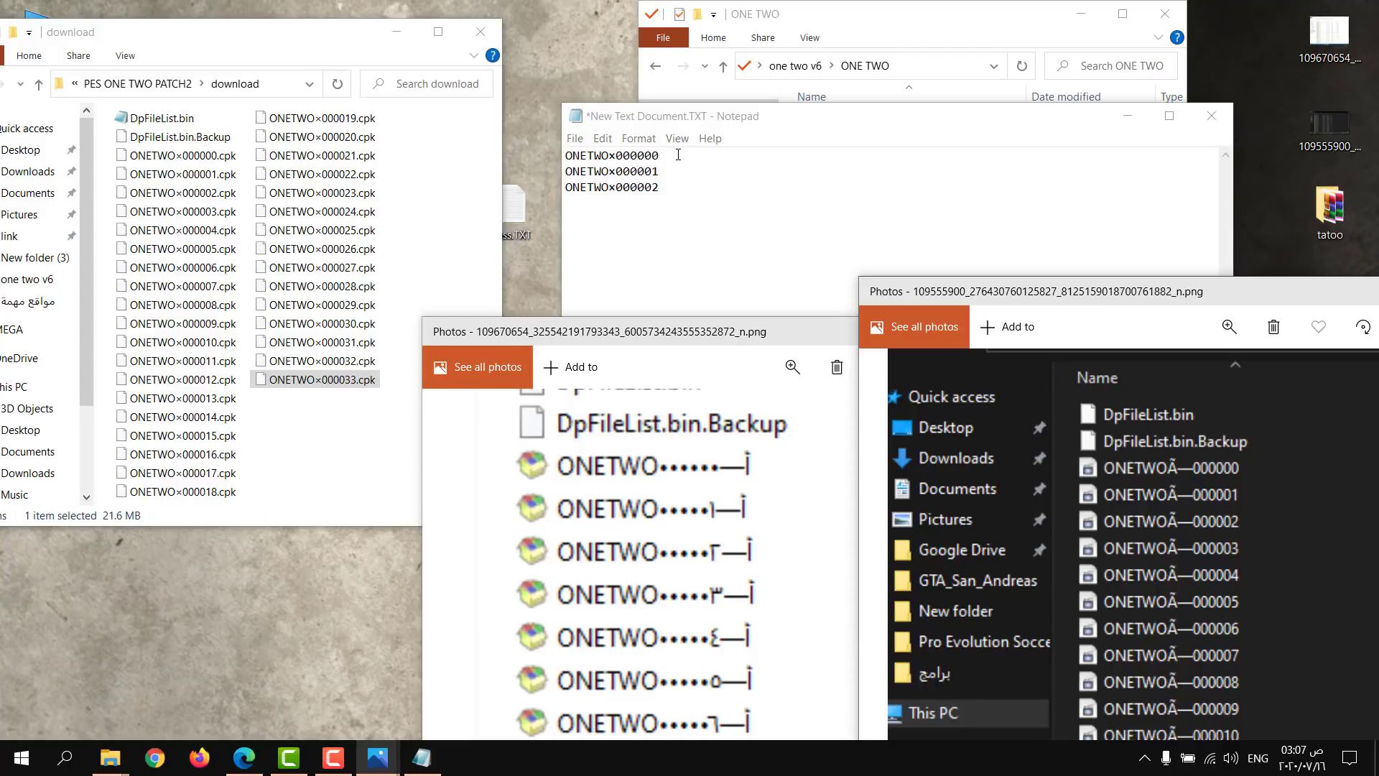
# Step: Compare the name ONETWO×000000 in the text document with the first cpk file and its counterpart in both screenshots
pyautogui.moveTo(678, 155); pyautogui.dragTo(493, 156)
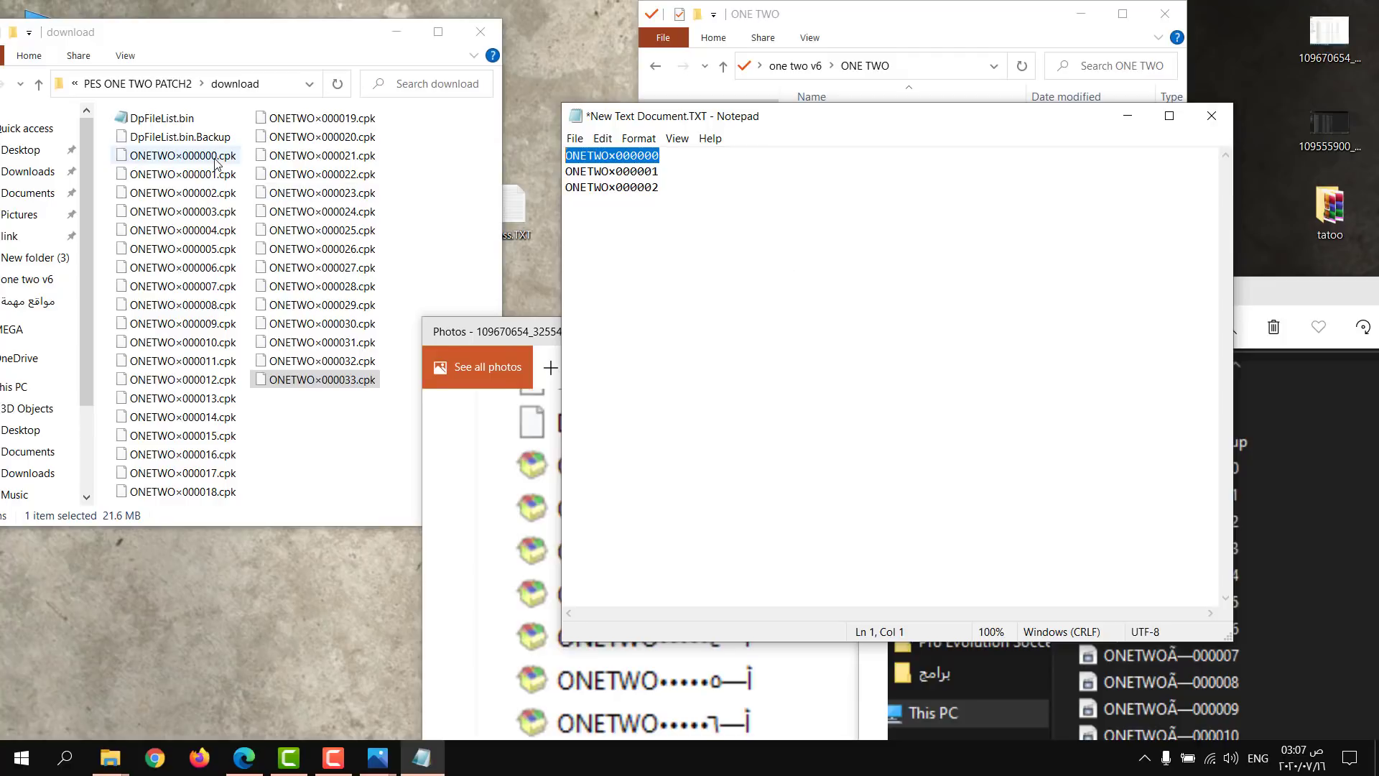
pyautogui.click(183, 155)
pyautogui.click(730, 644)
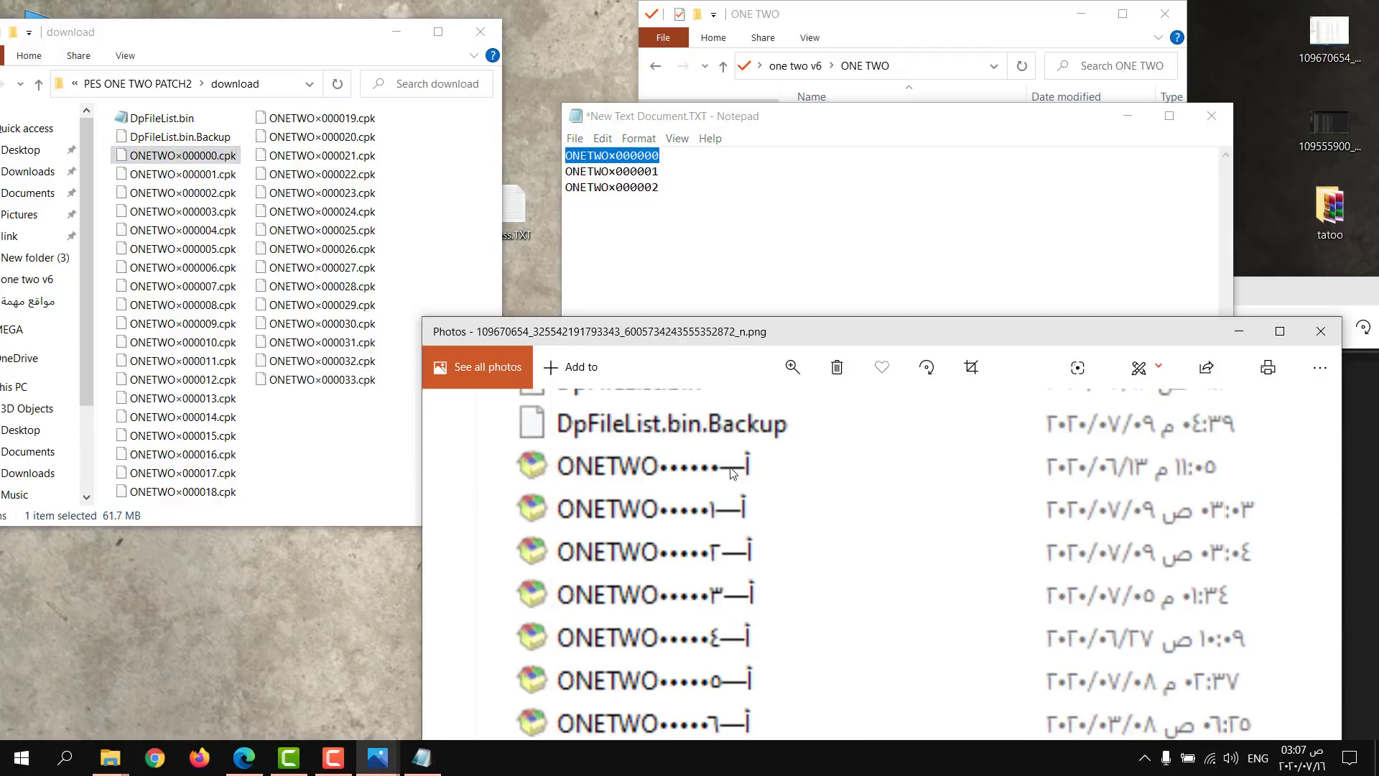
pyautogui.click(1270, 295)
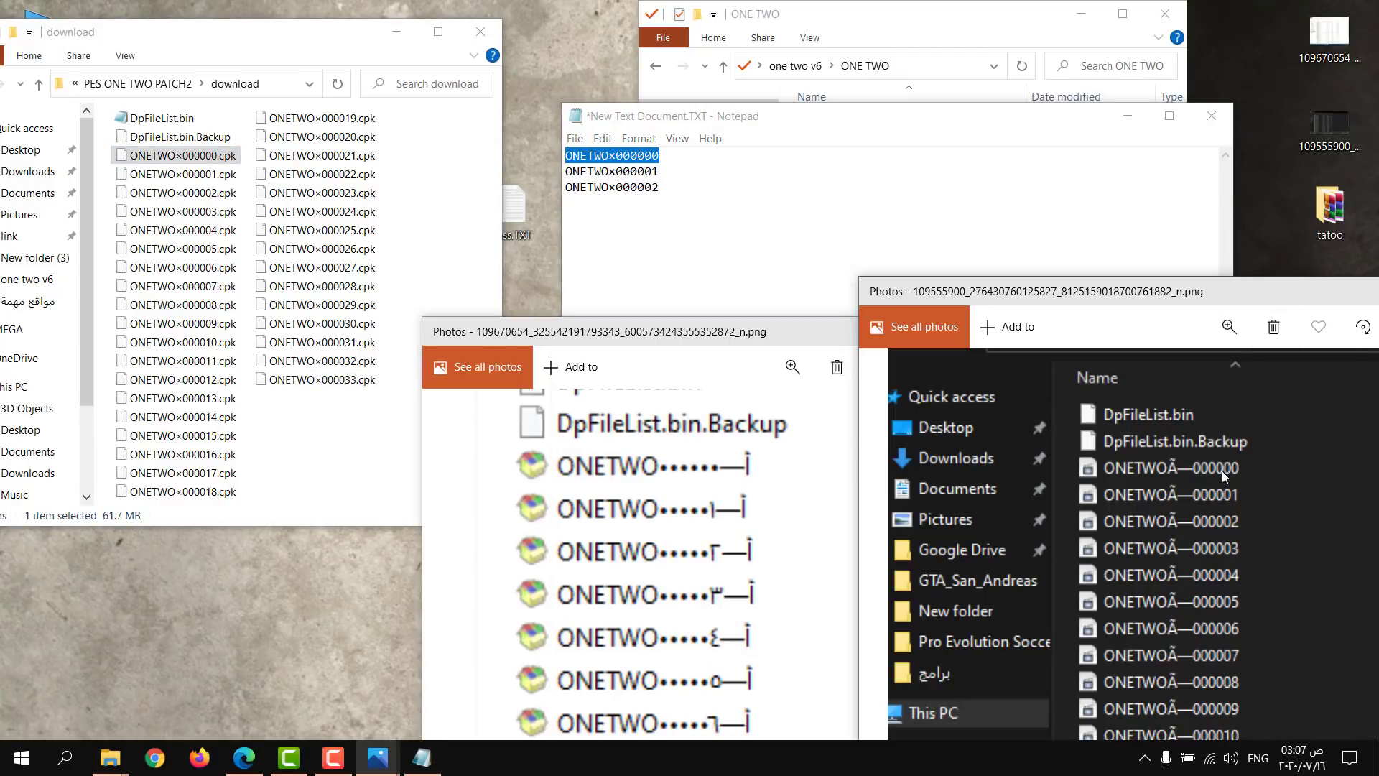
pyautogui.rightClick(224, 160)
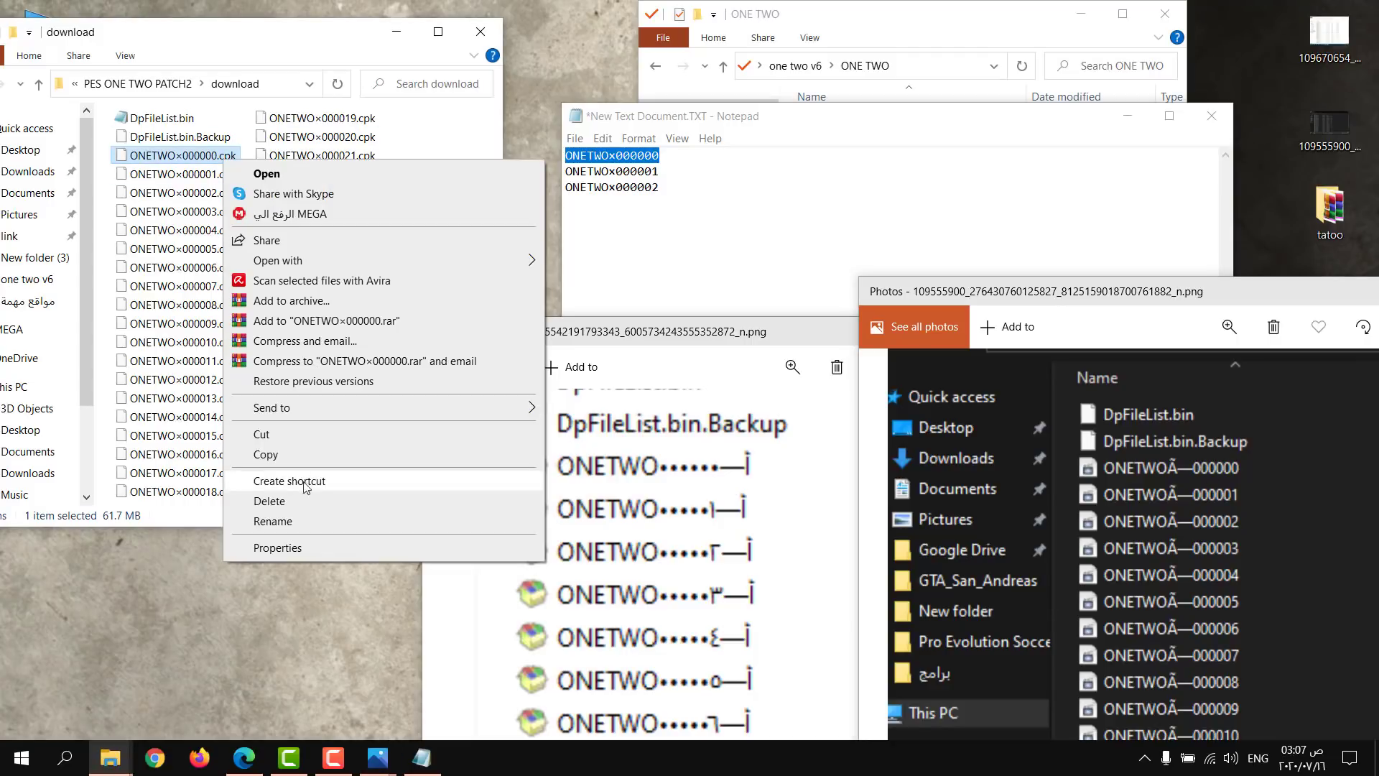
pyautogui.click(295, 520)
pyautogui.click(751, 241)
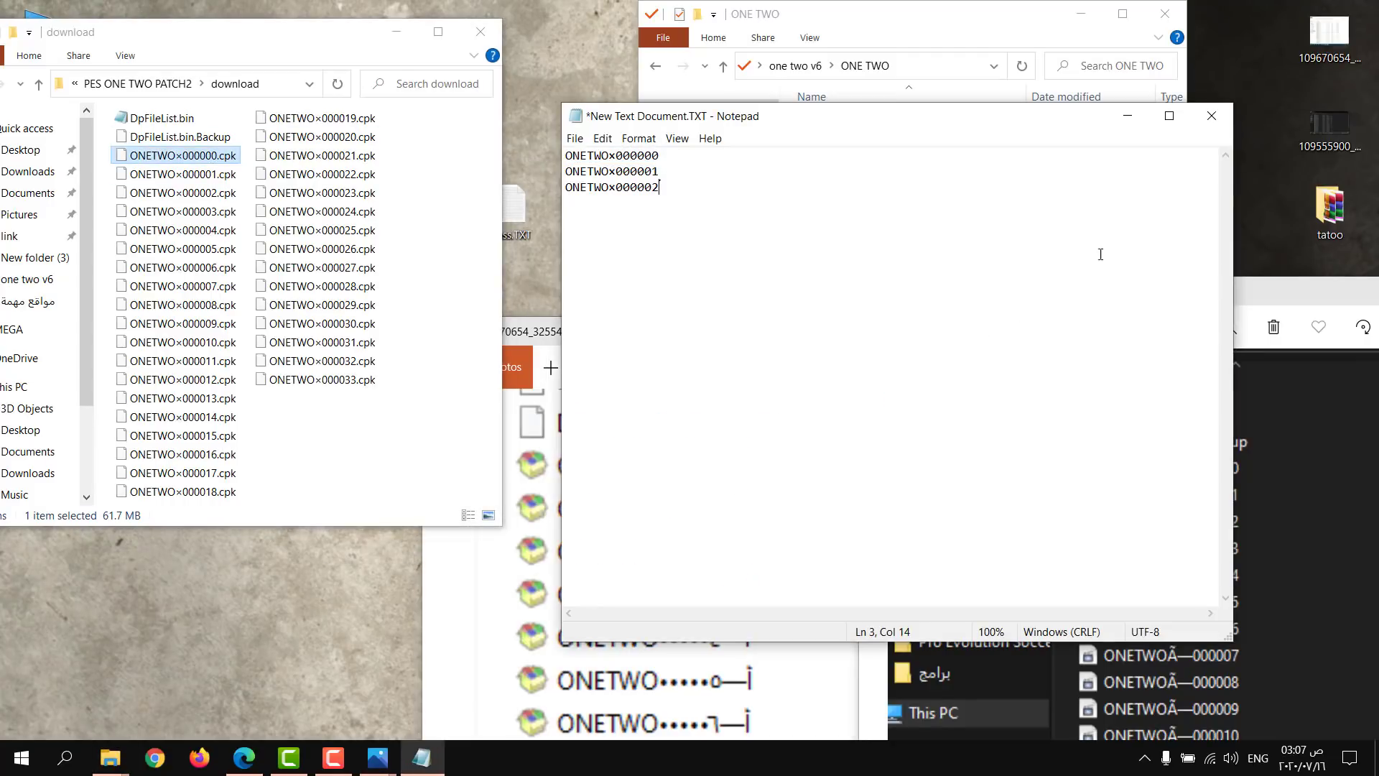
# Step: Bring the dark screenshot higher into view and examine the cpk name lists in both screenshots
pyautogui.click(1282, 289)
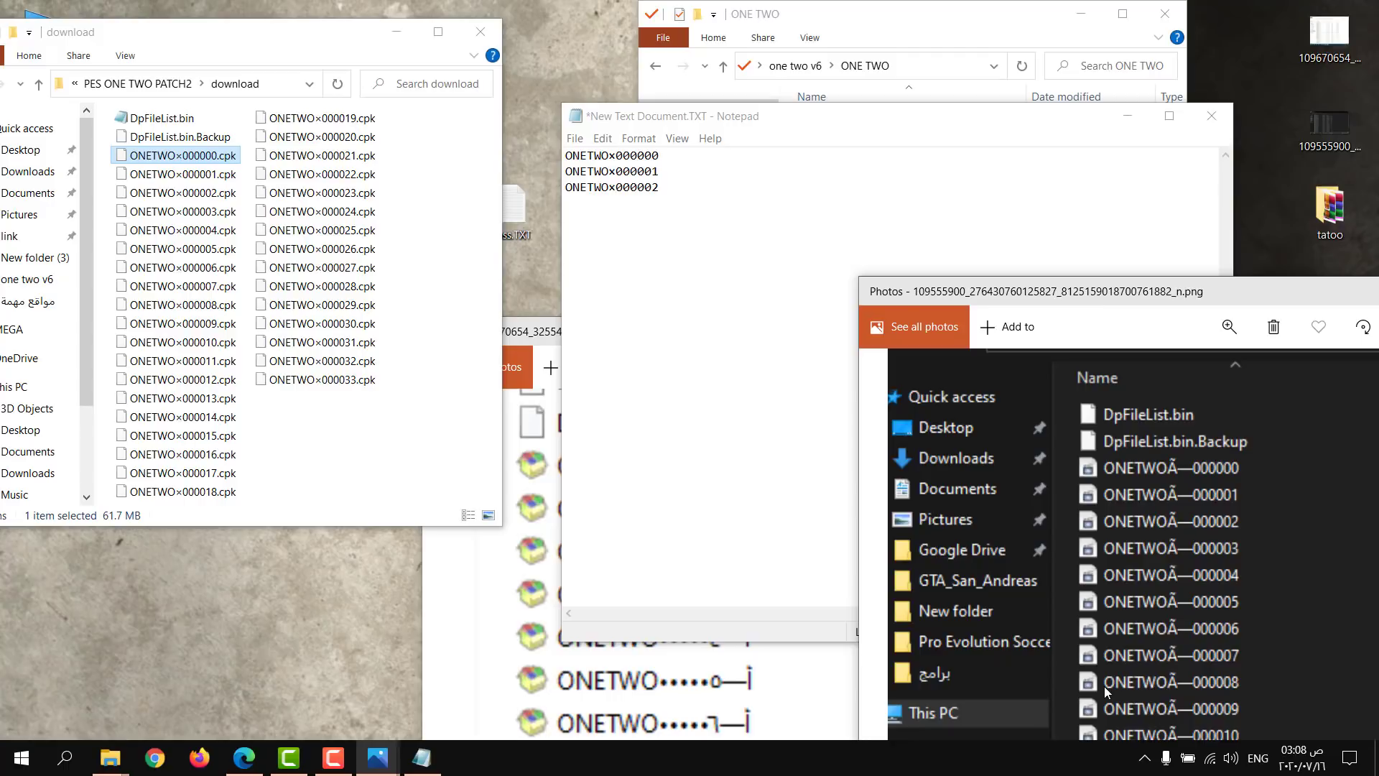
pyautogui.moveTo(1285, 291); pyautogui.dragTo(1228, 185)
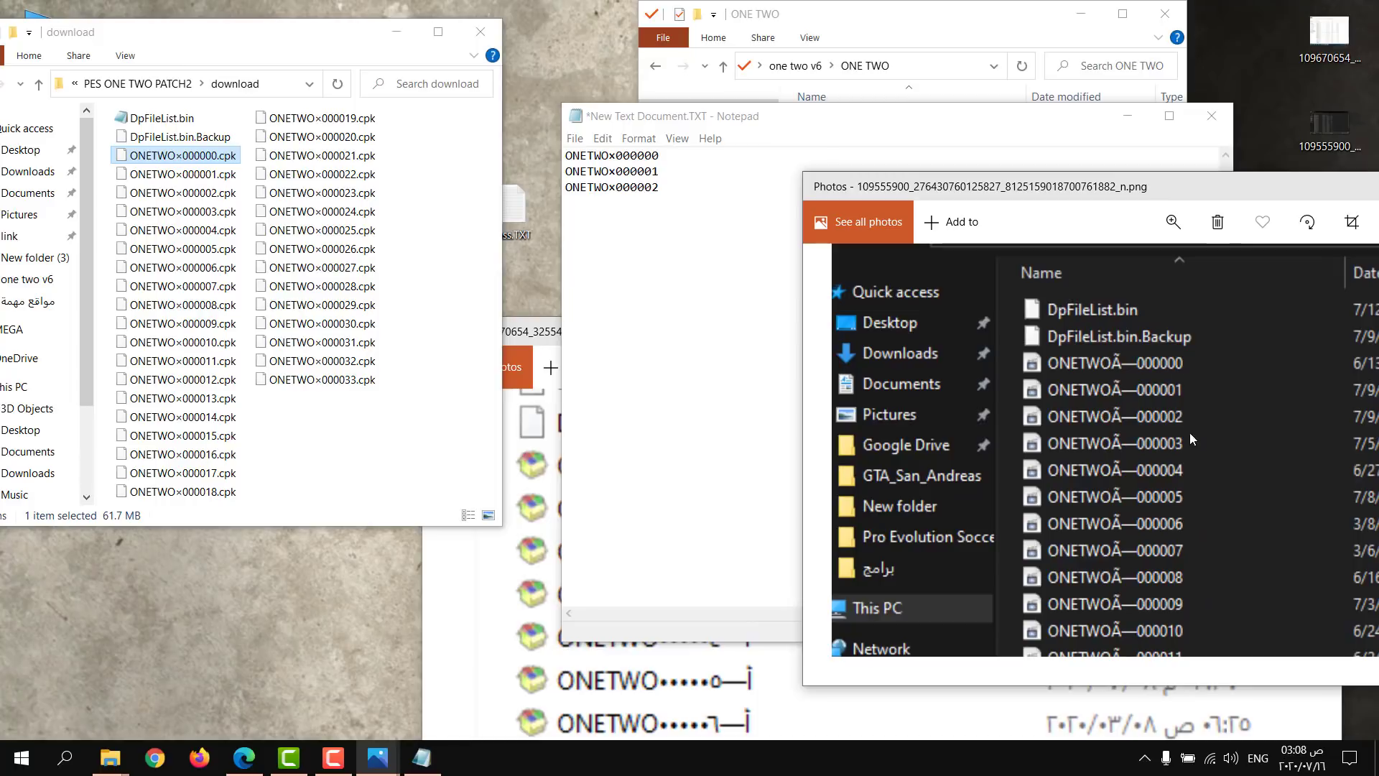
pyautogui.moveTo(1191, 529); pyautogui.dragTo(1116, 491)
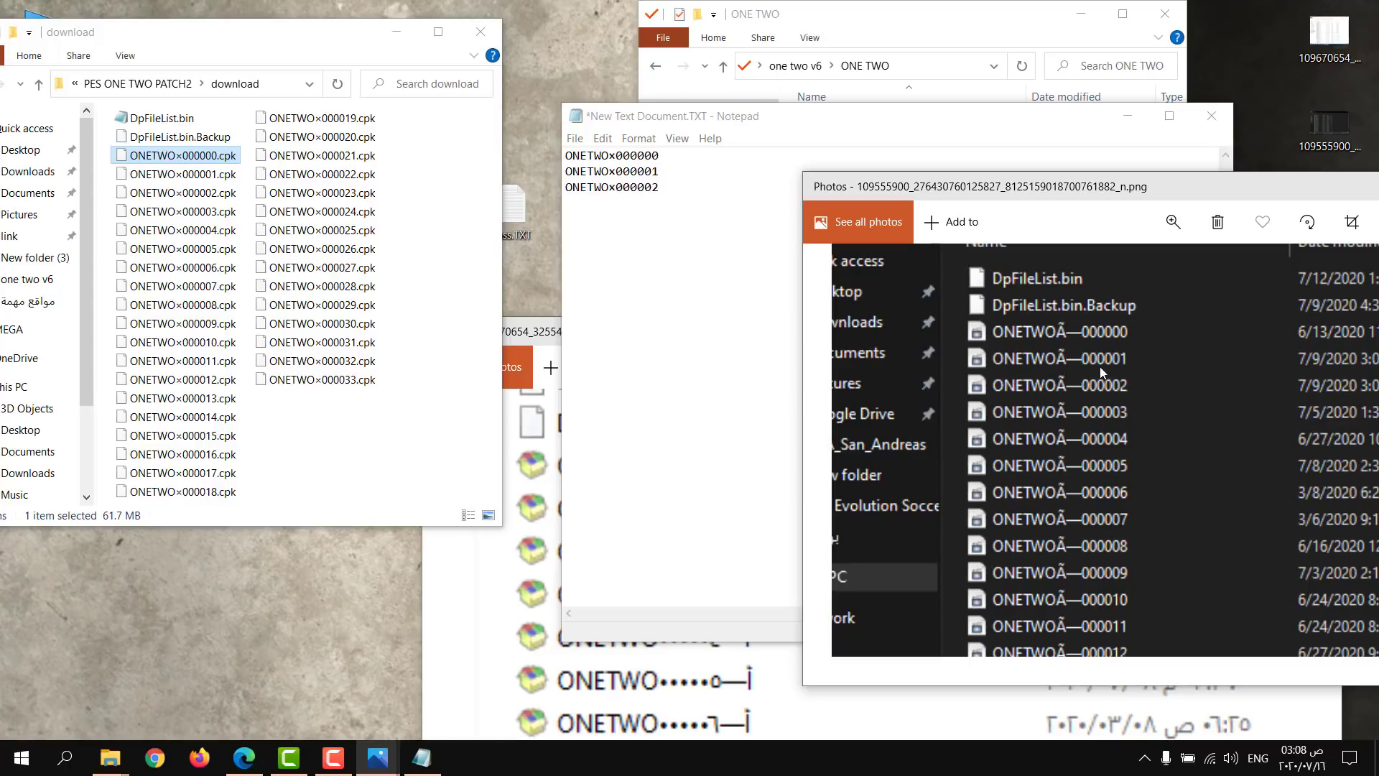
pyautogui.scroll(-5, 1161, 549)
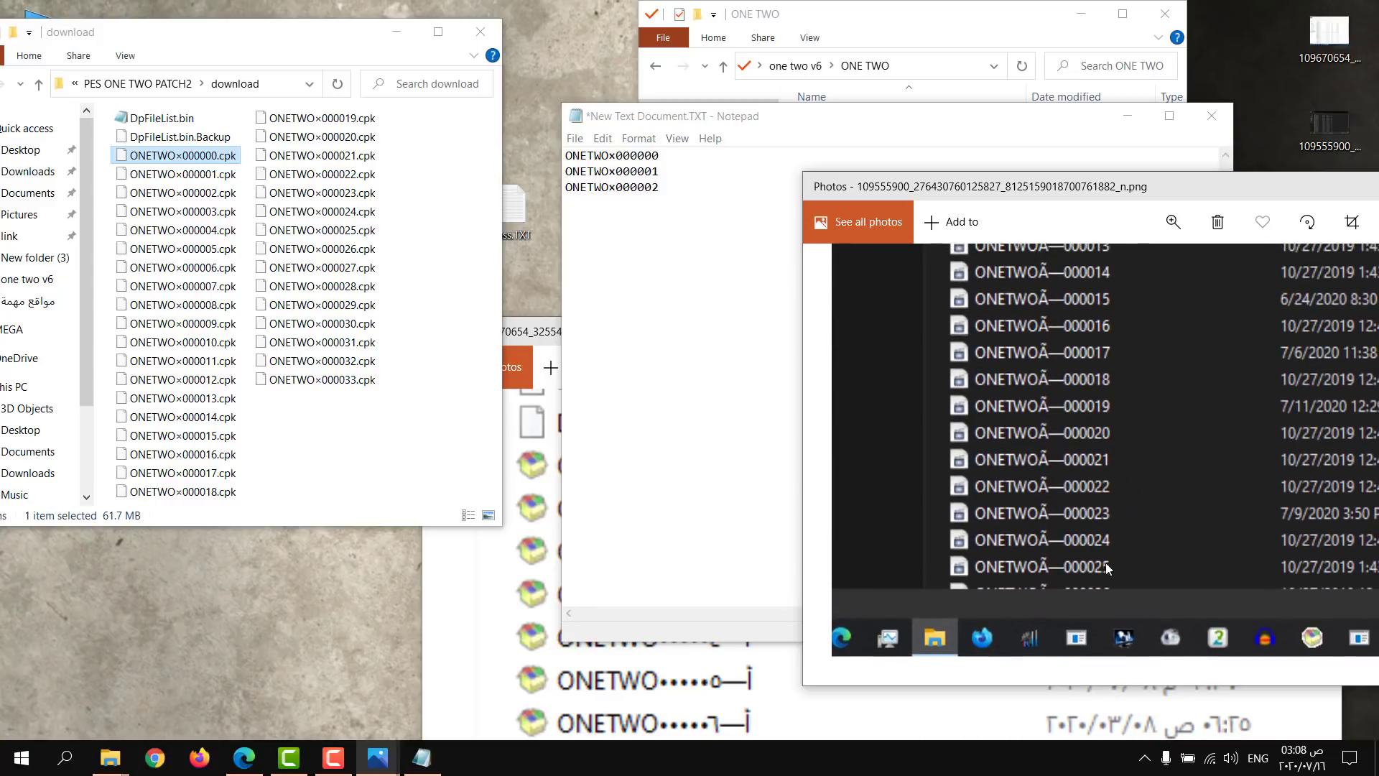
pyautogui.click(768, 708)
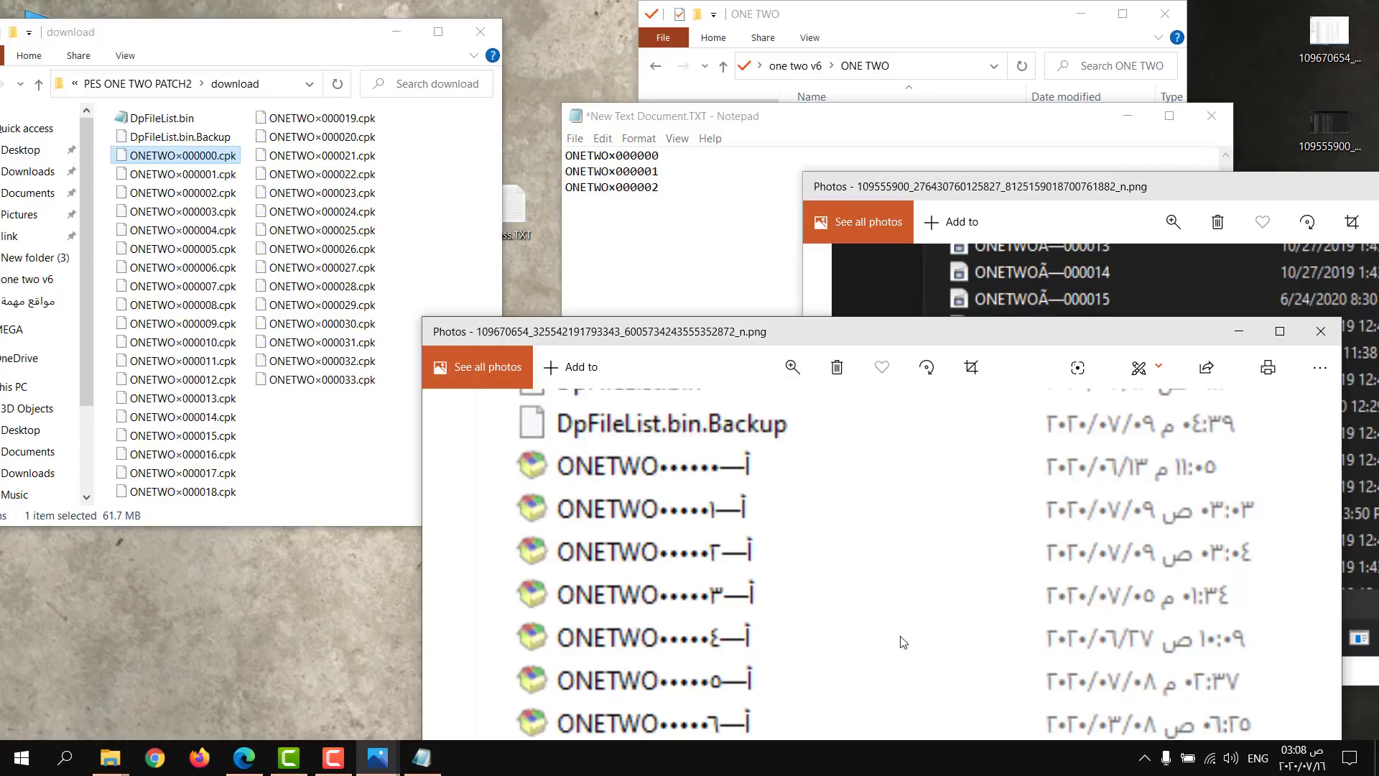
pyautogui.scroll(-6, 898, 647)
pyautogui.scroll(-4, 795, 569)
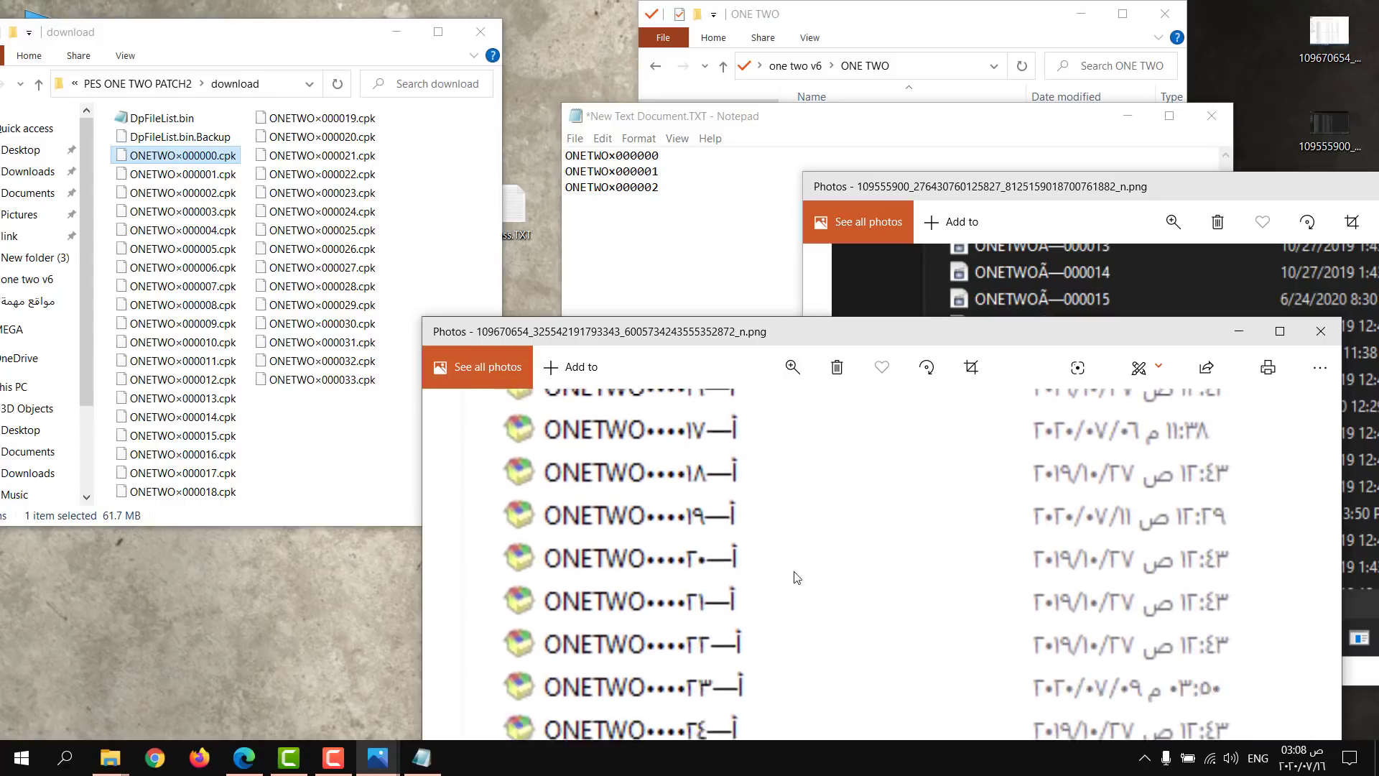
pyautogui.scroll(7, 825, 646)
pyautogui.scroll(2, 826, 443)
# Step: Match the first two names in the text document to their cpk files, checking the folder's last file too
pyautogui.click(718, 252)
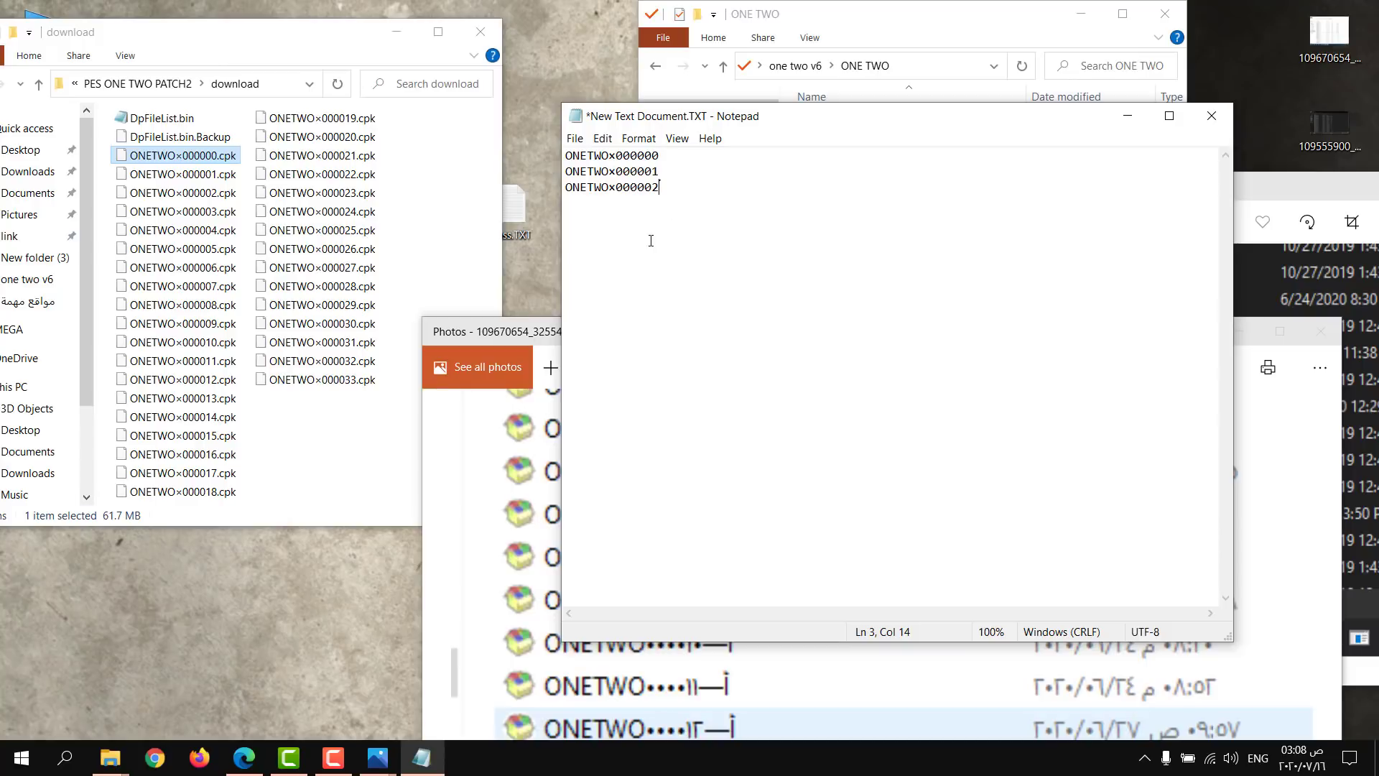
pyautogui.click(327, 382)
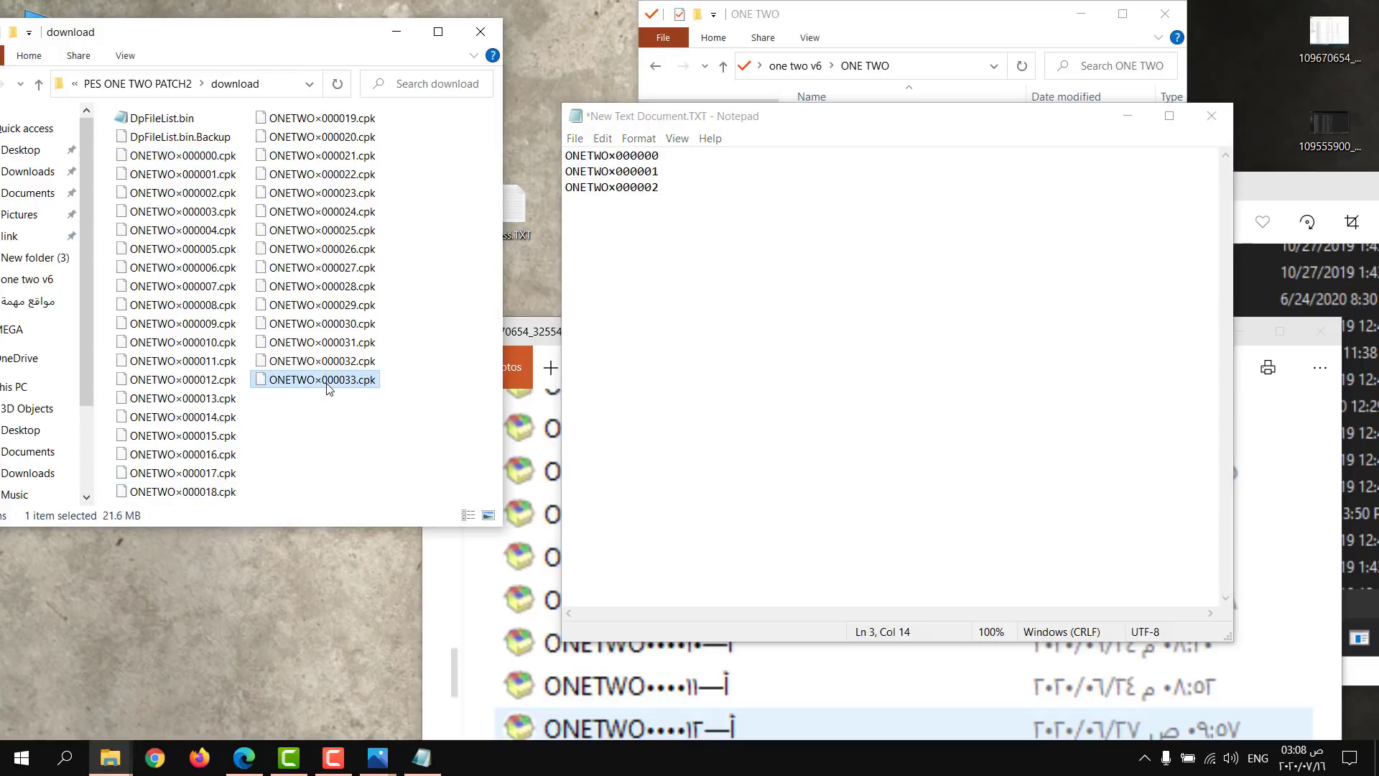
pyautogui.click(199, 159)
pyautogui.click(207, 176)
pyautogui.click(206, 160)
pyautogui.doubleClick(636, 157)
pyautogui.doubleClick(674, 170)
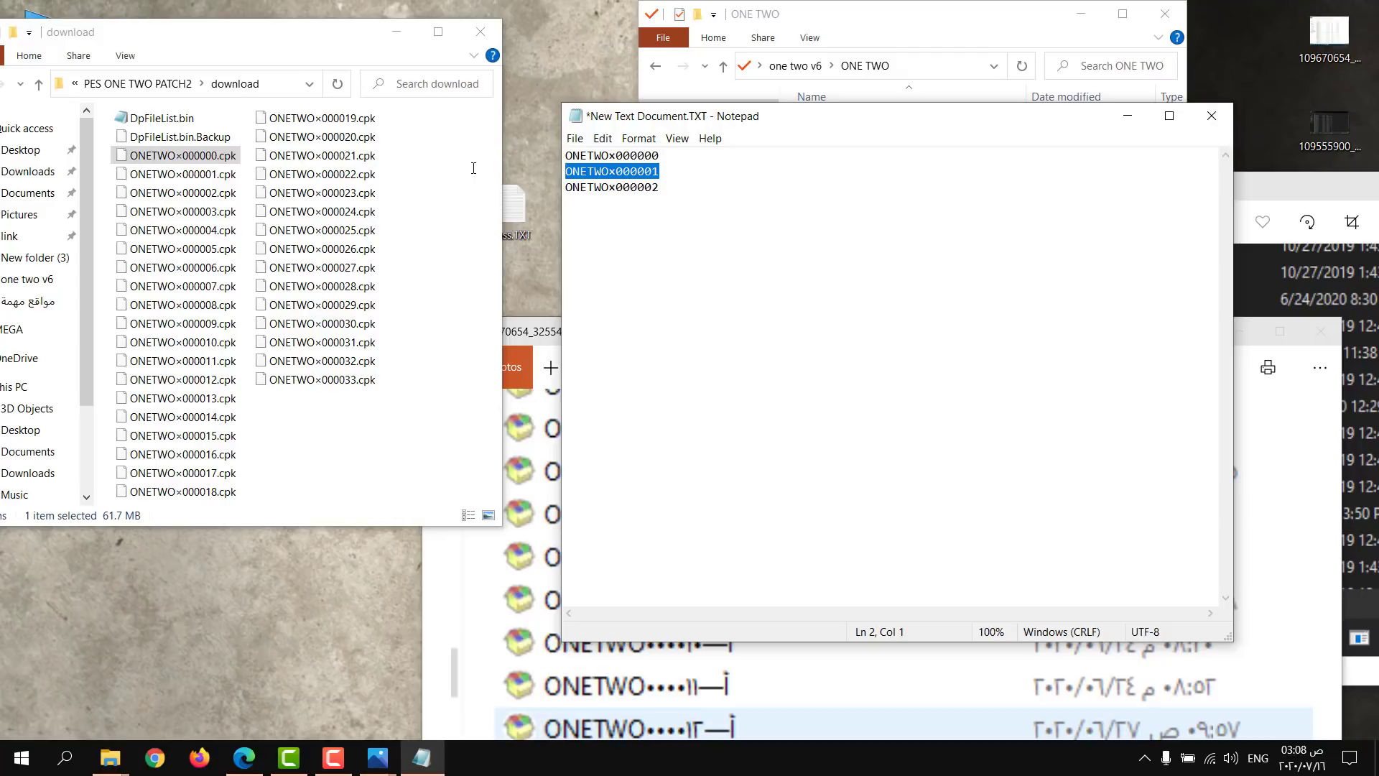
pyautogui.click(180, 173)
pyautogui.rightClick(186, 173)
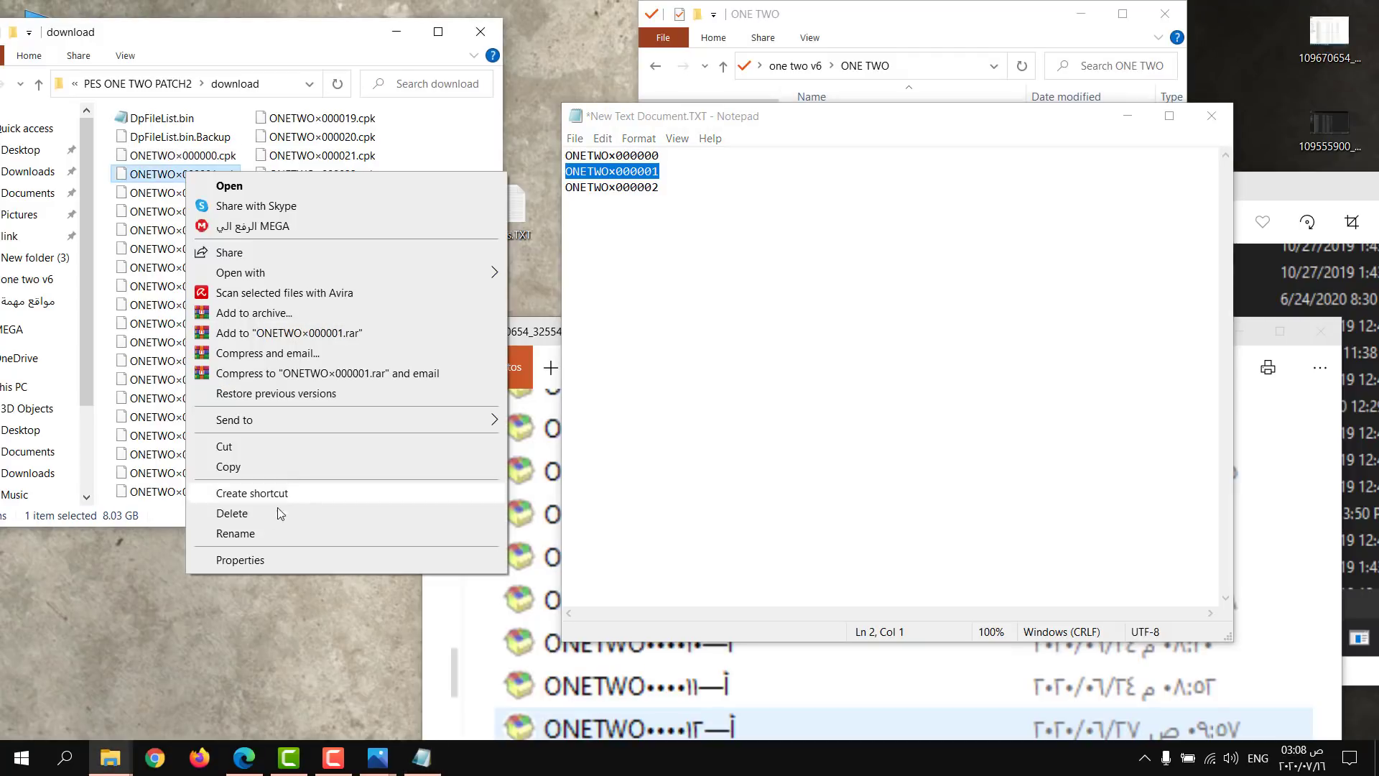
pyautogui.press('Escape')
pyautogui.click(363, 486)
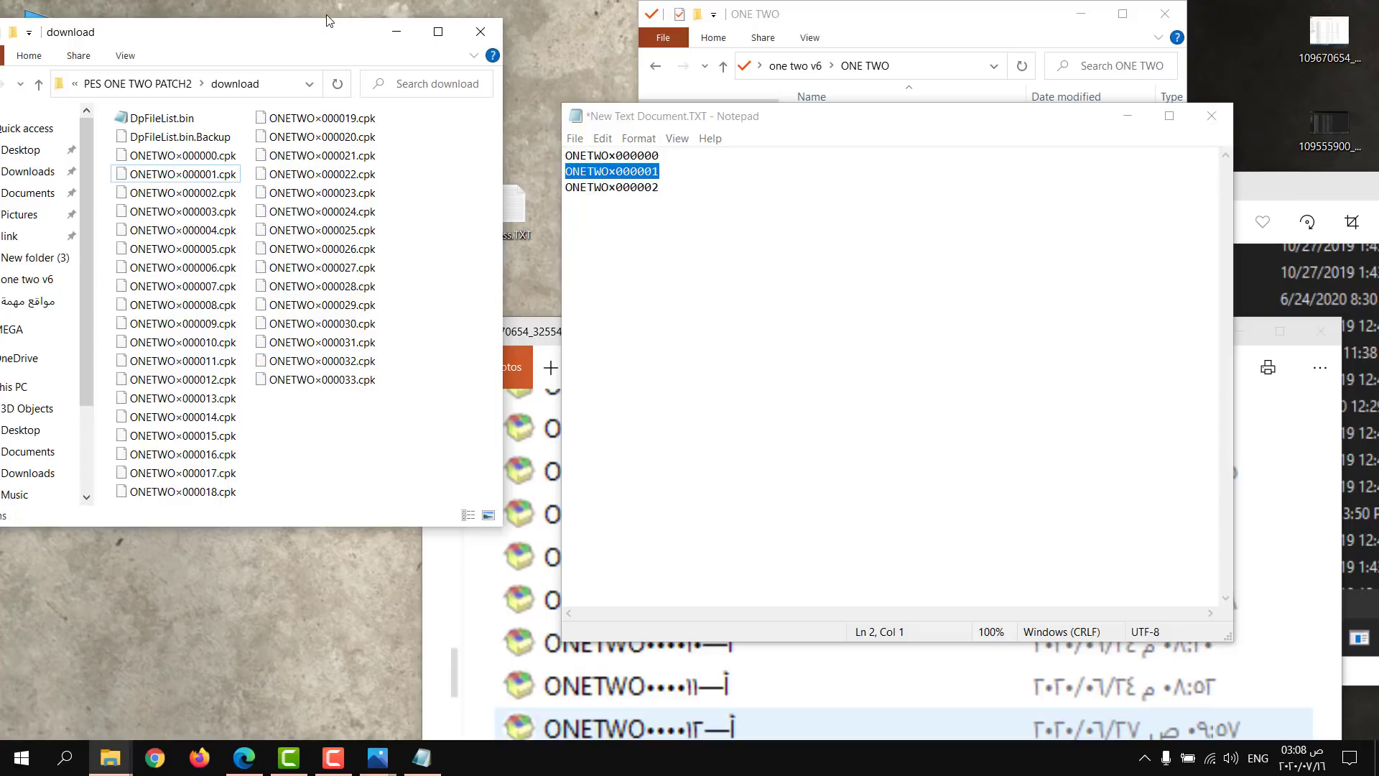
# Step: Move the download folder window fully into view, stretch it to full screen height and check its first and last cpk files
pyautogui.moveTo(326, 19); pyautogui.dragTo(457, 28)
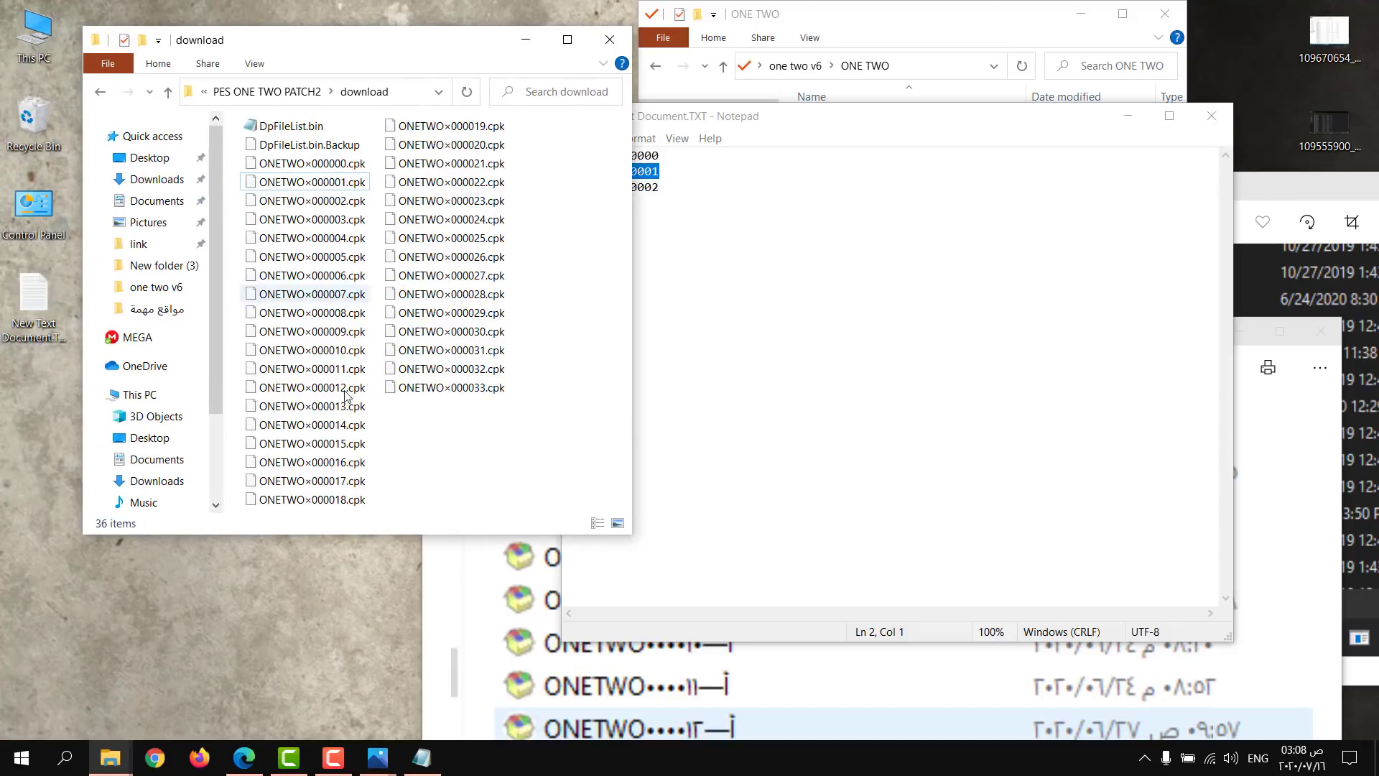
pyautogui.doubleClick(411, 30)
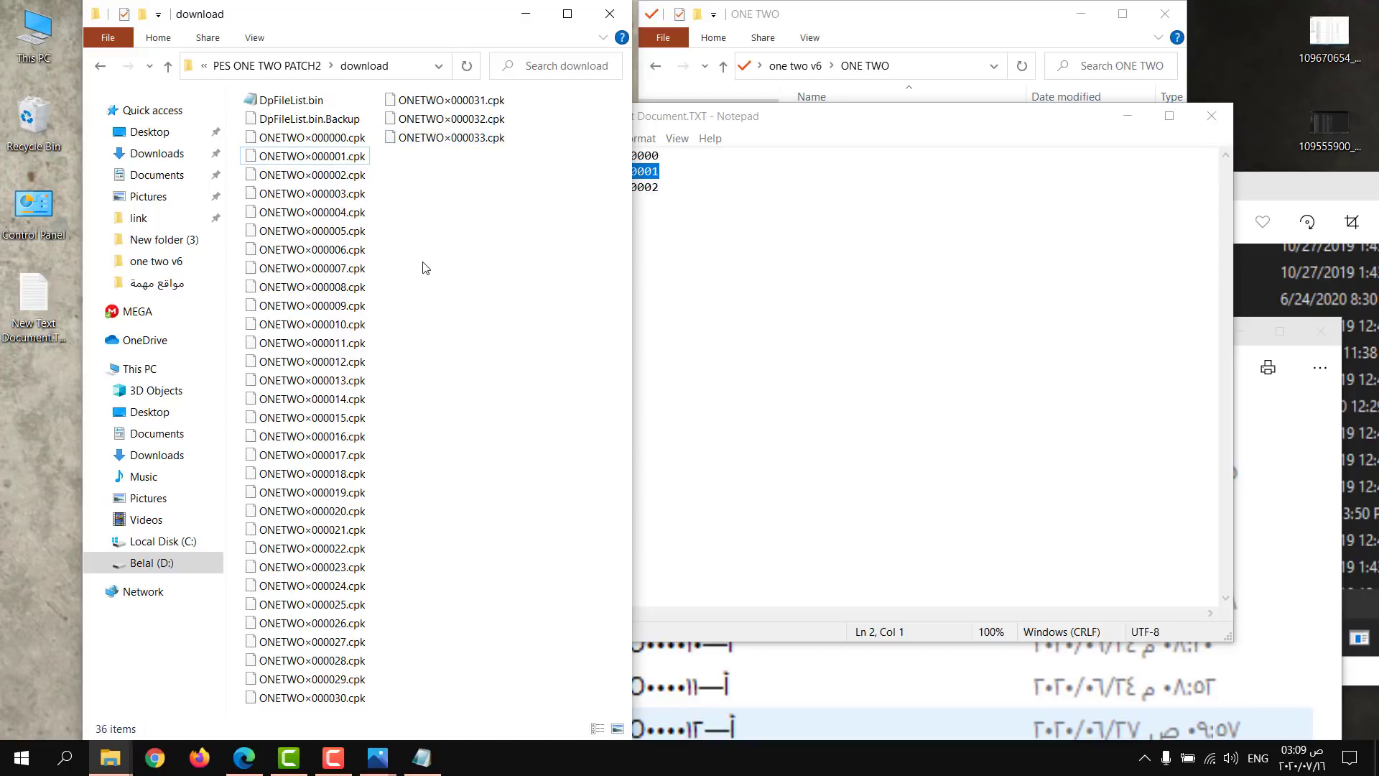
pyautogui.click(357, 139)
pyautogui.click(451, 138)
# Step: Compare the reference names in the text document with the misnamed files in the light screenshot
pyautogui.click(722, 186)
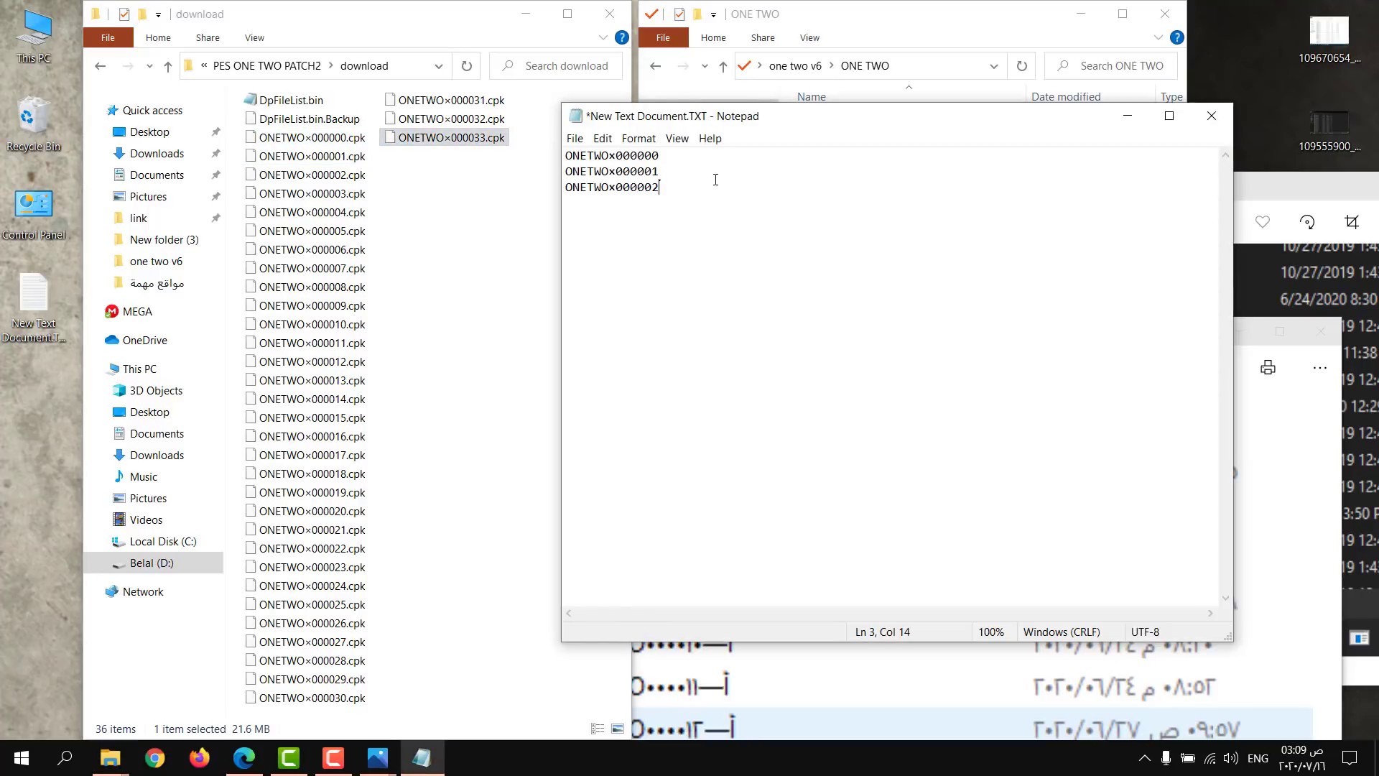
pyautogui.click(833, 688)
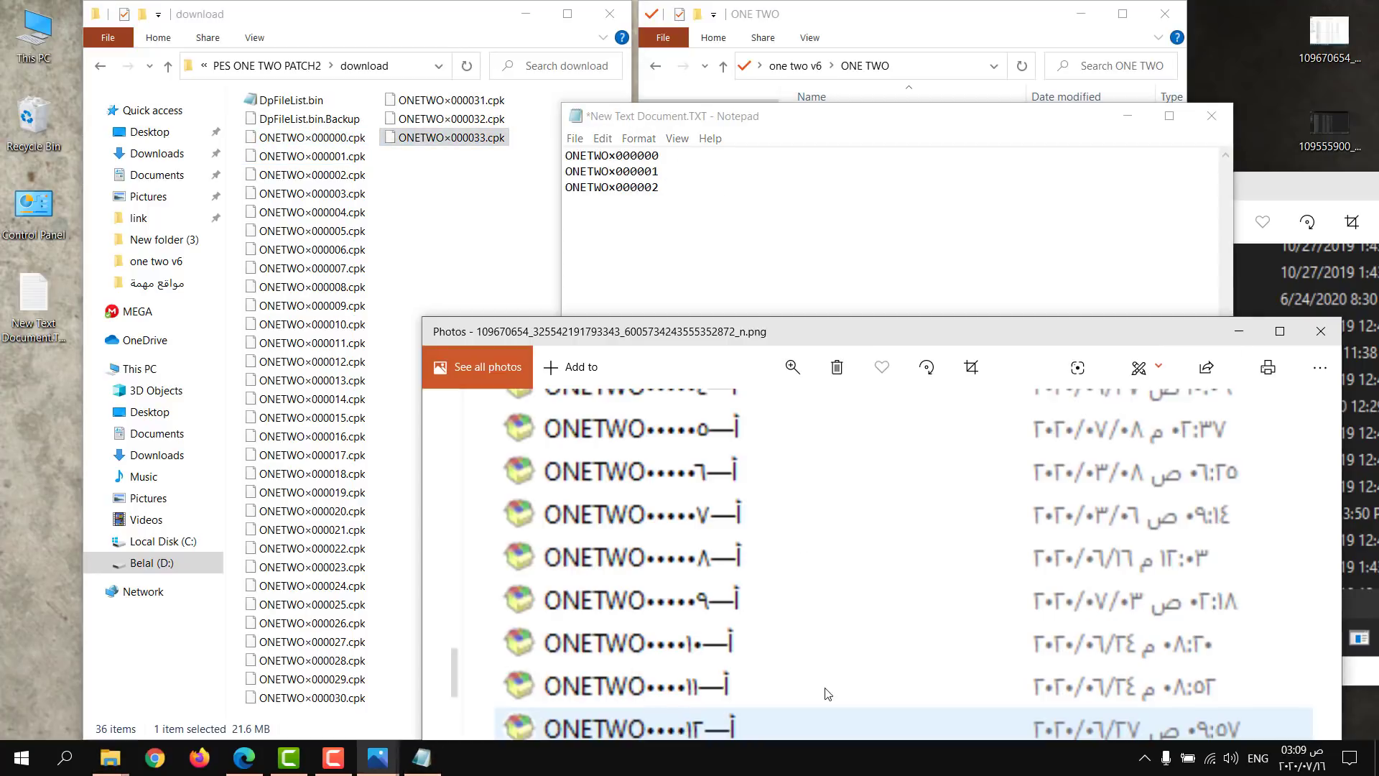
pyautogui.scroll(4, 743, 485)
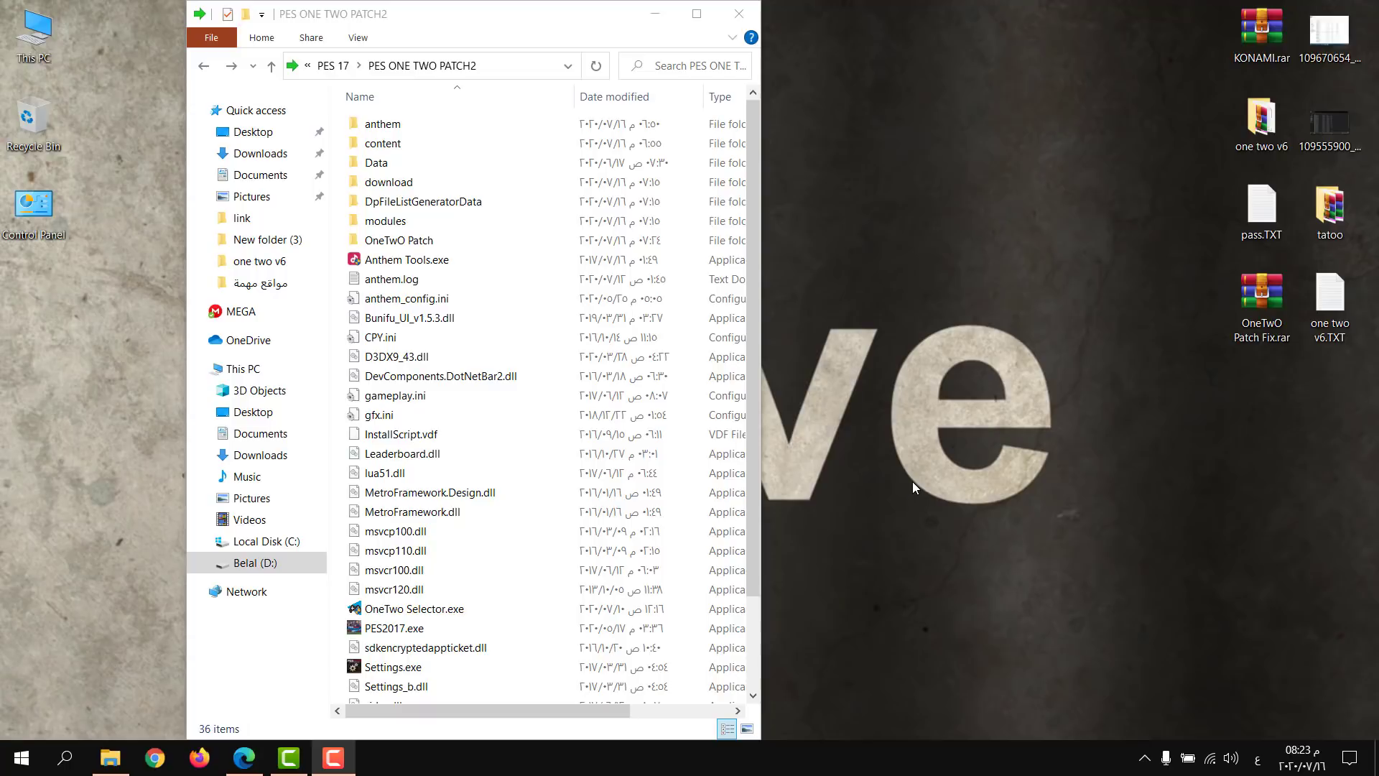
# Step: Open the download folder inside PES ONE TWO PATCH2 and look over its cpk files
pyautogui.doubleClick(392, 182)
pyautogui.scroll(-1, 540, 352)
pyautogui.scroll(1, 563, 424)
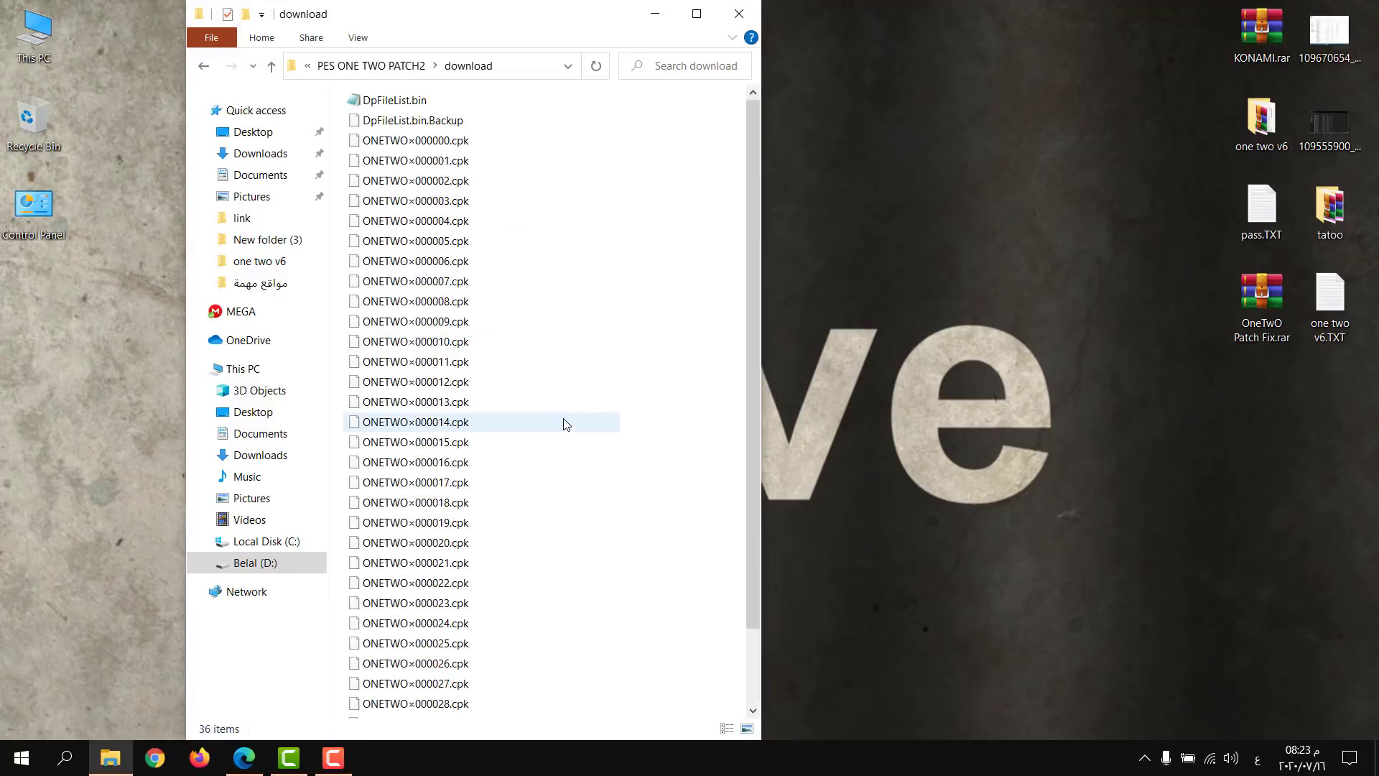
# Step: Switch the download folder to a more compact list view that fits all its files
pyautogui.rightClick(339, 208)
pyautogui.moveTo(483, 224)
pyautogui.click(579, 302)
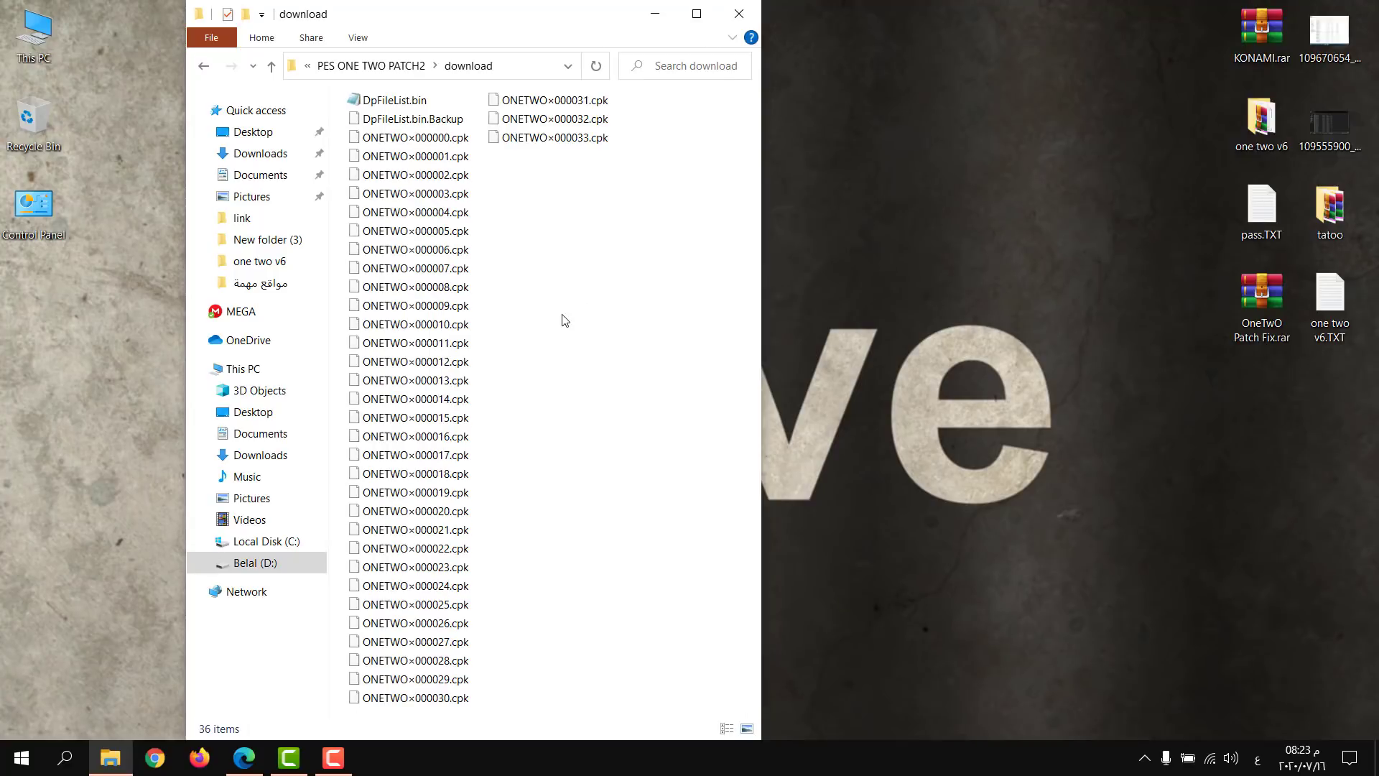
# Step: Open one two v6.TXT beside the download folder and check its reference names against the first cpk file
pyautogui.doubleClick(1331, 297)
pyautogui.moveTo(845, 175); pyautogui.dragTo(959, 152)
pyautogui.moveTo(533, 25); pyautogui.dragTo(411, 25)
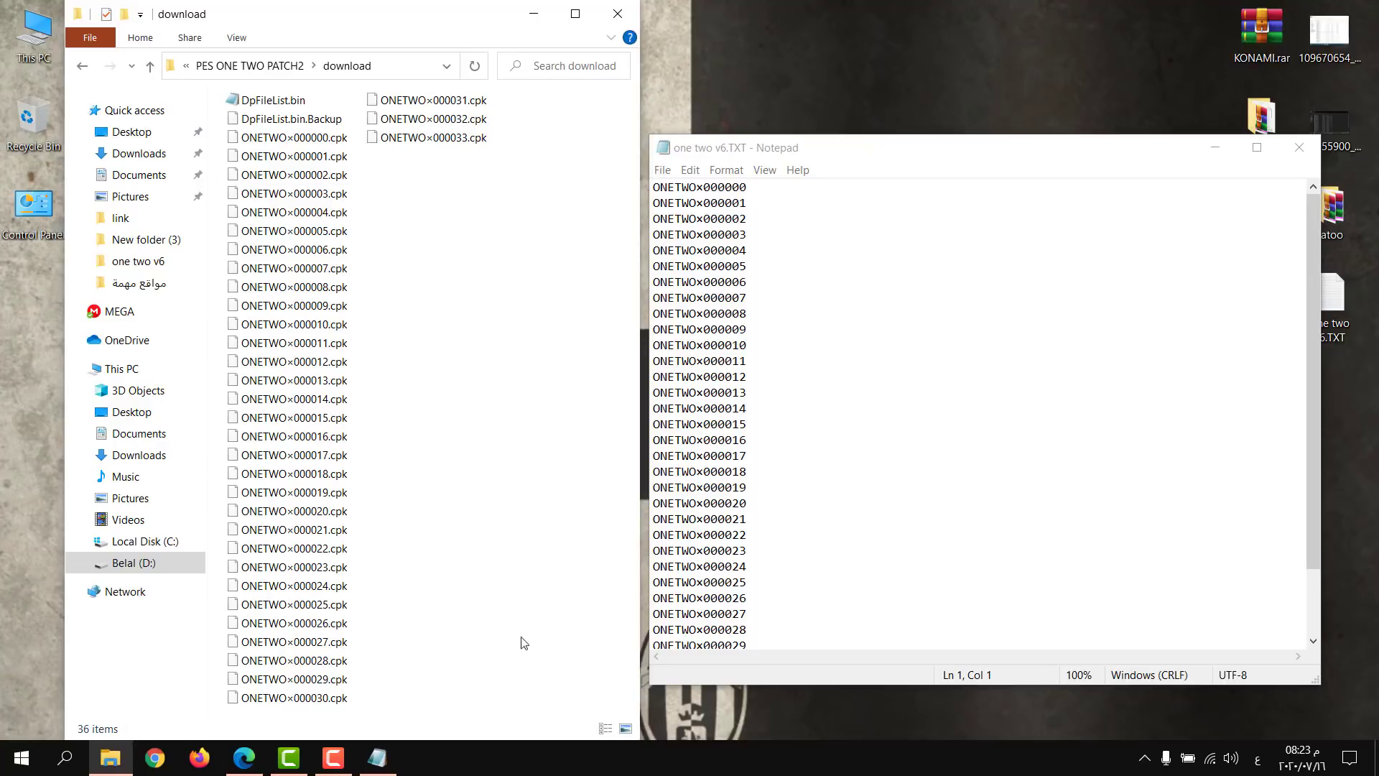
pyautogui.scroll(-2, 850, 374)
pyautogui.scroll(2, 728, 177)
pyautogui.click(343, 141)
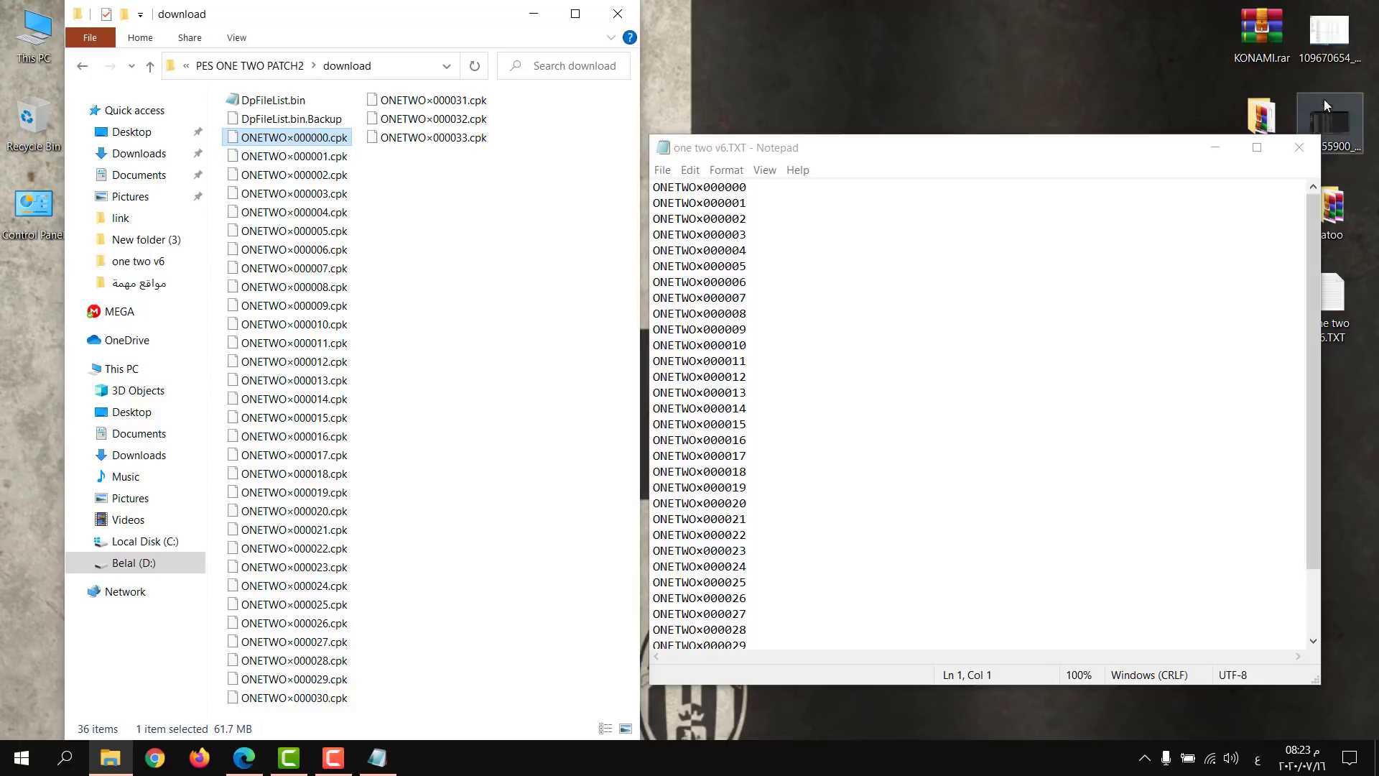
# Step: Open the light screenshot of misnamed files, enlarge its file names and place it beside the download folder
pyautogui.doubleClick(1338, 54)
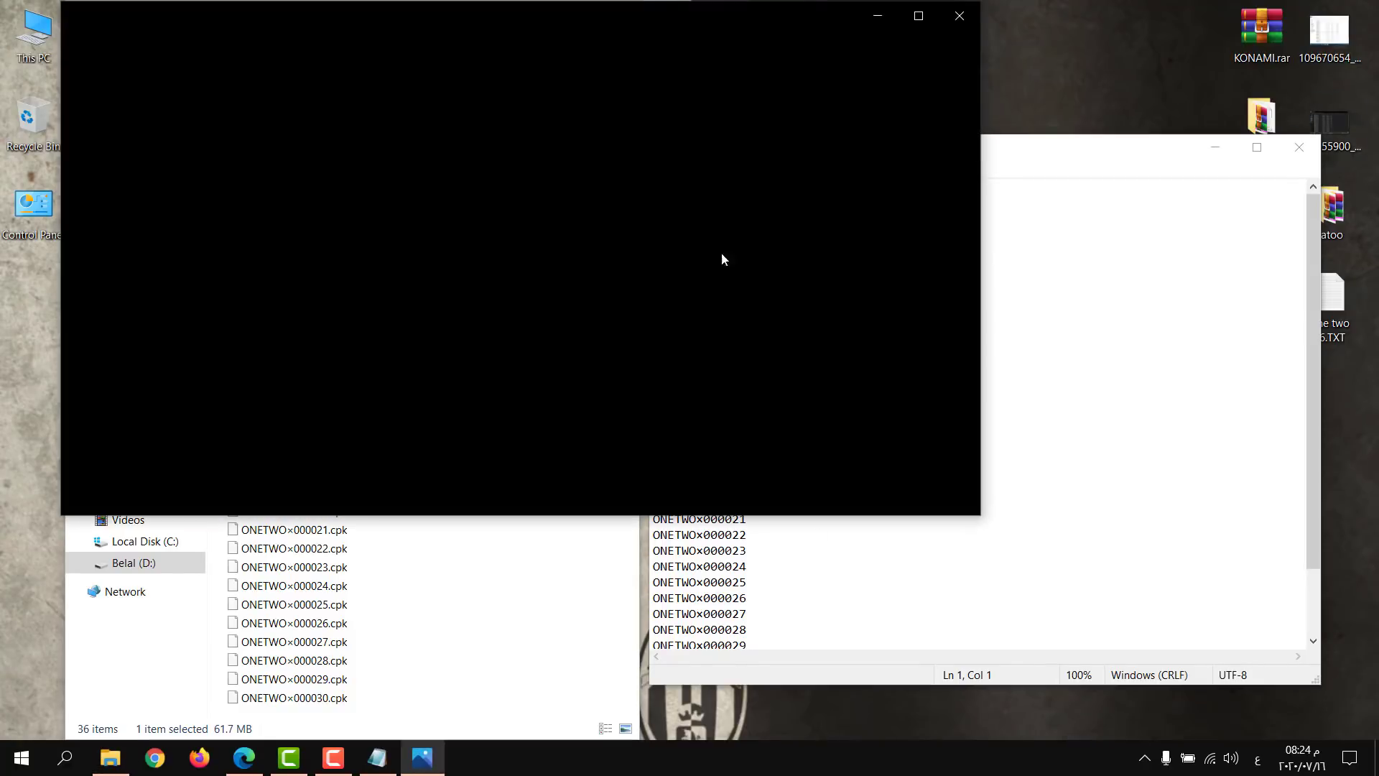
pyautogui.scroll(5, 393, 283)
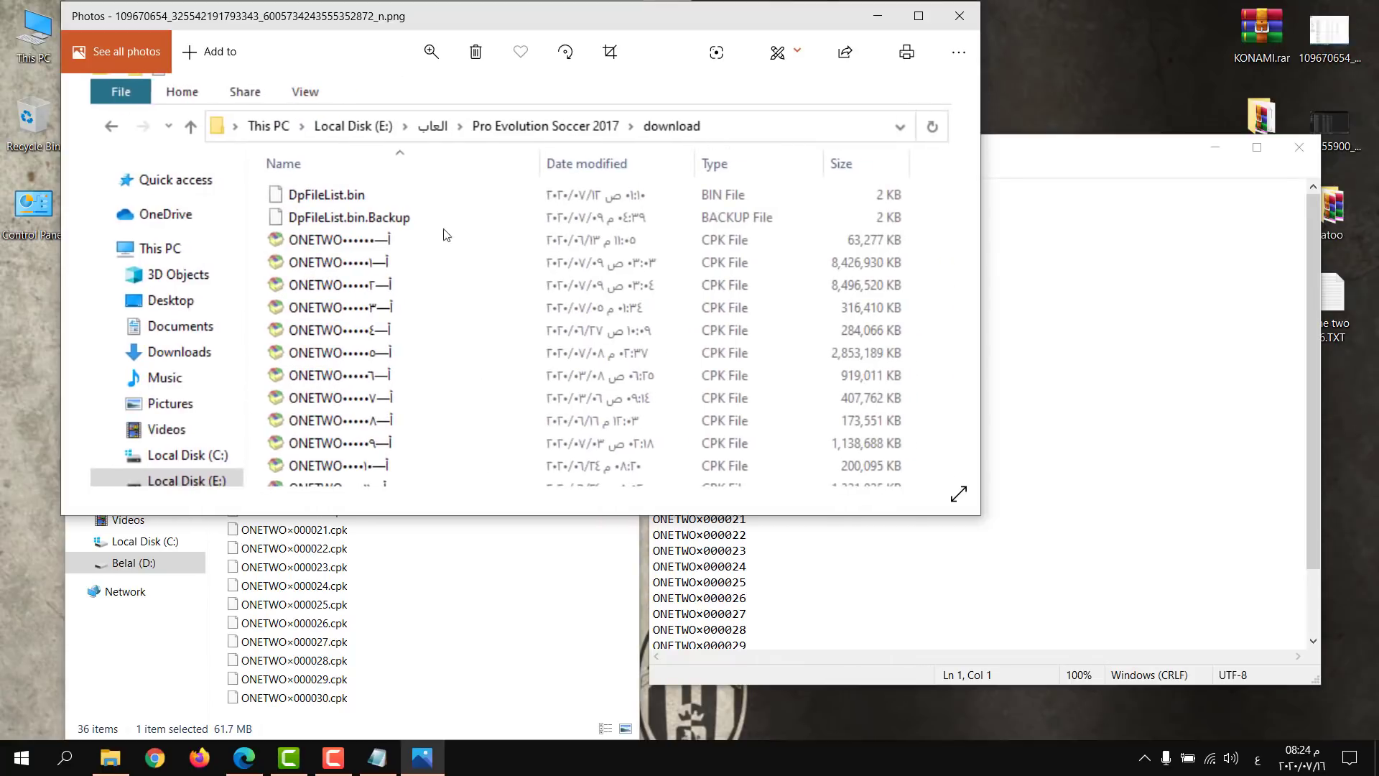
pyautogui.moveTo(624, 24); pyautogui.dragTo(1081, 129)
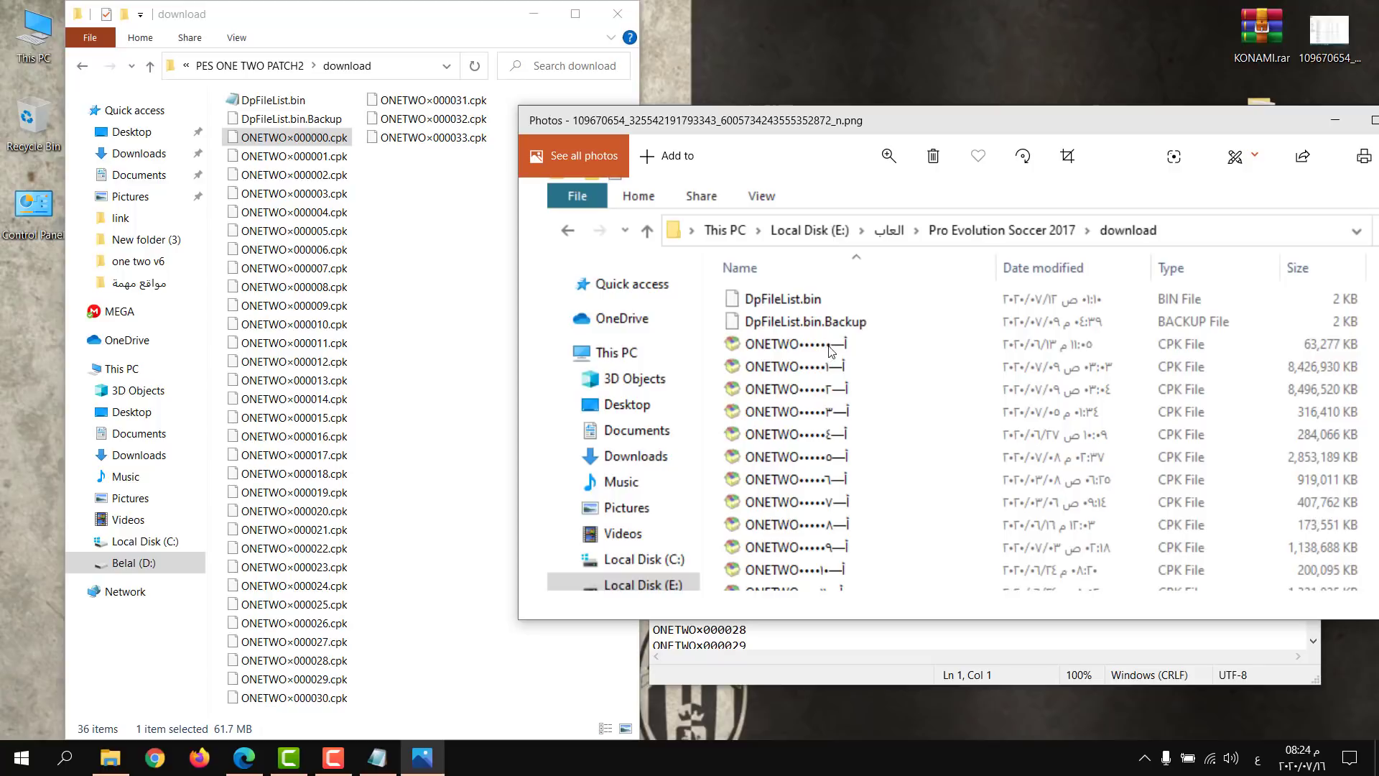
pyautogui.doubleClick(1324, 38)
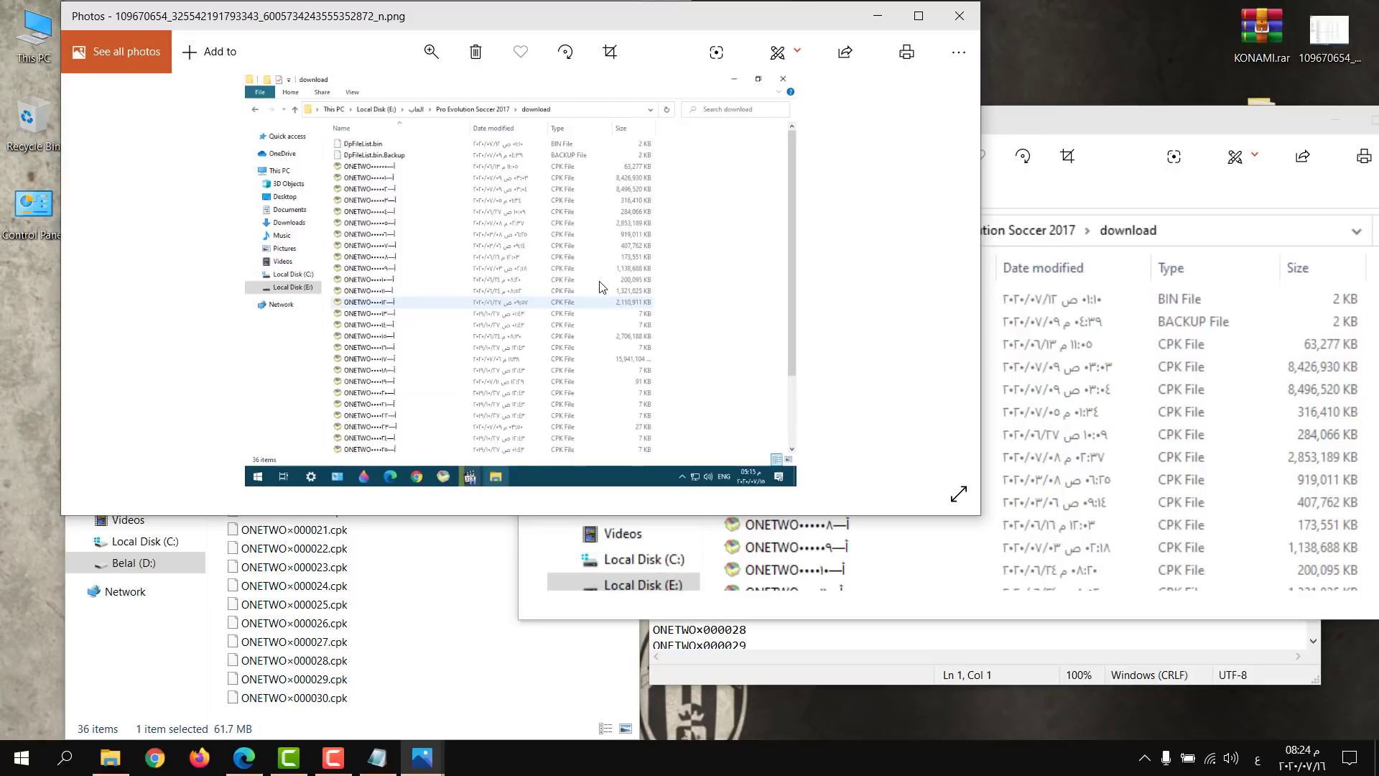
pyautogui.click(977, 20)
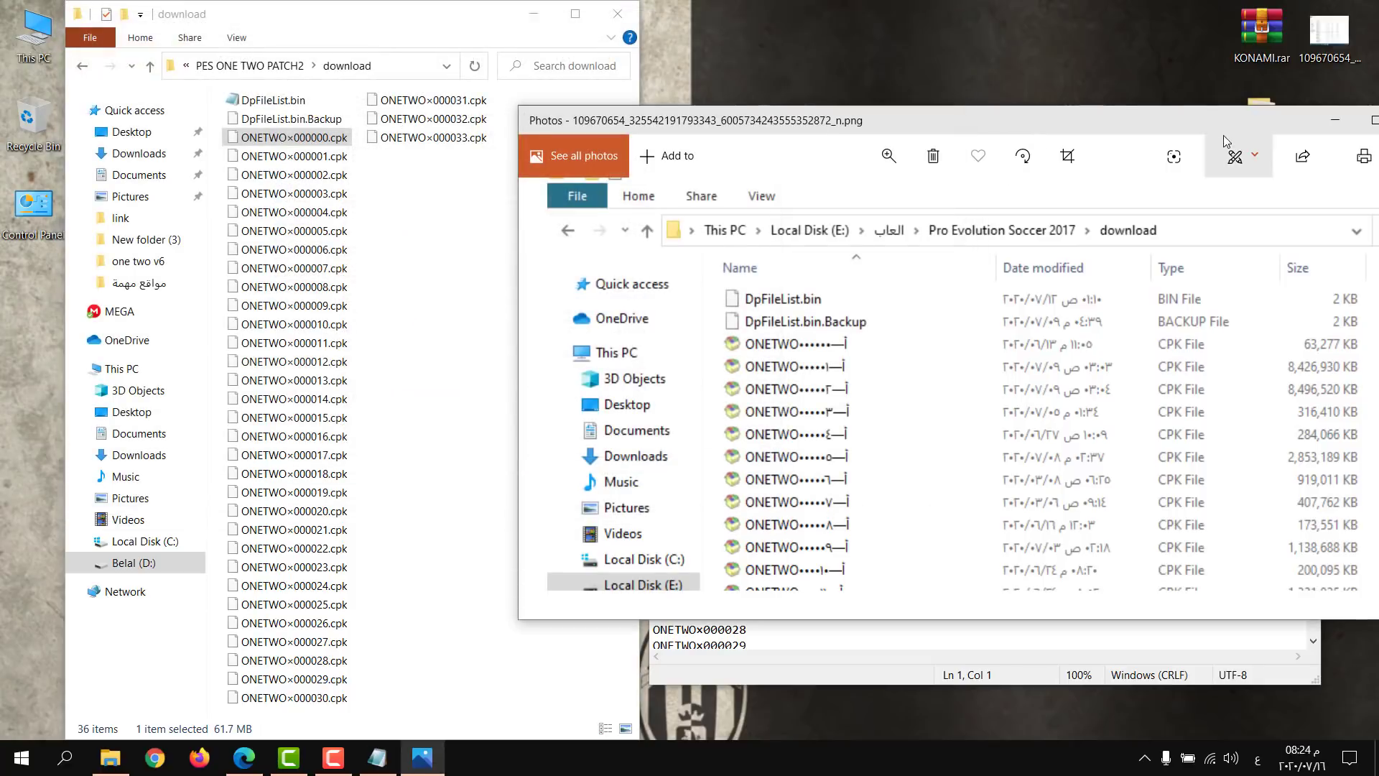
pyautogui.moveTo(1226, 135); pyautogui.dragTo(1159, 301)
# Step: Open the dark screenshot of misnamed files, enlarge its file names and place it beside the light one
pyautogui.click(1324, 127)
pyautogui.doubleClick(1324, 128)
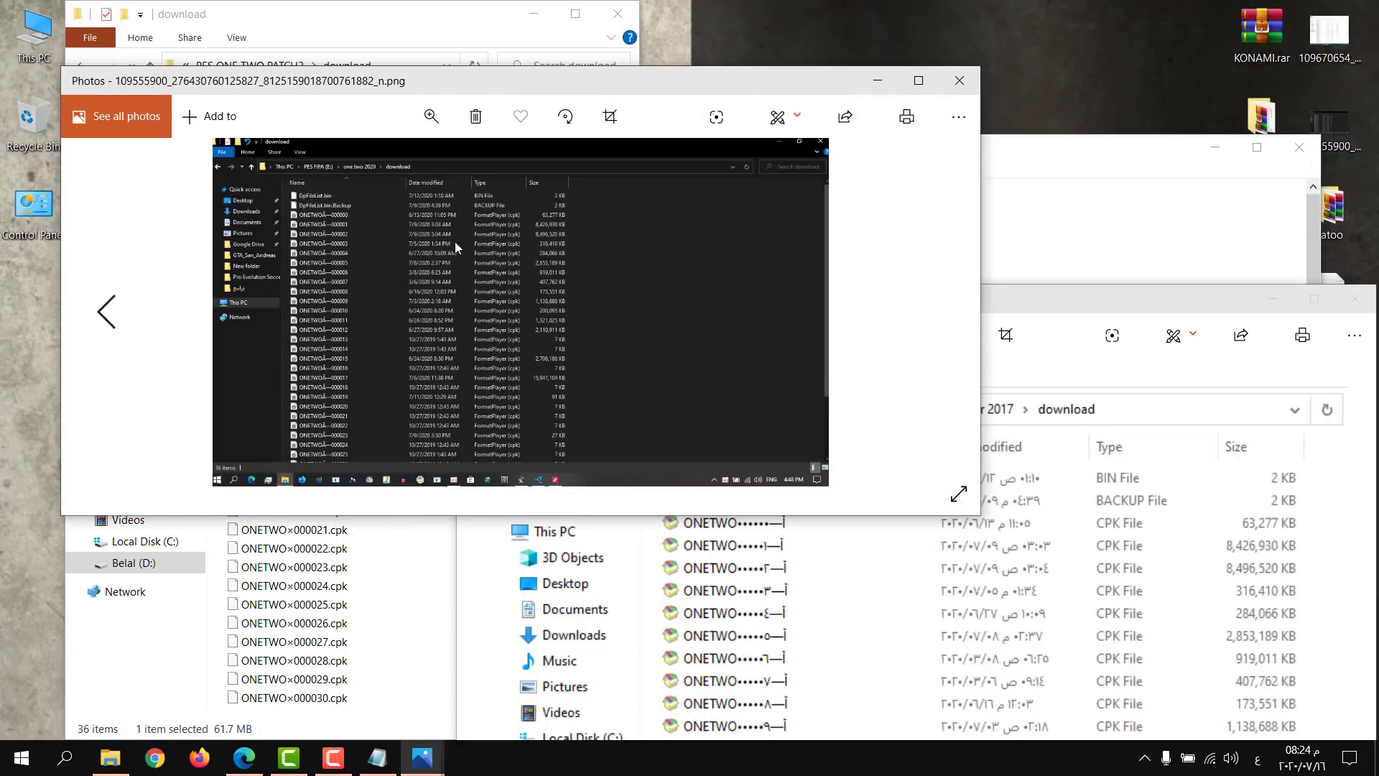
pyautogui.scroll(3, 460, 248)
pyautogui.moveTo(539, 92); pyautogui.dragTo(1339, 332)
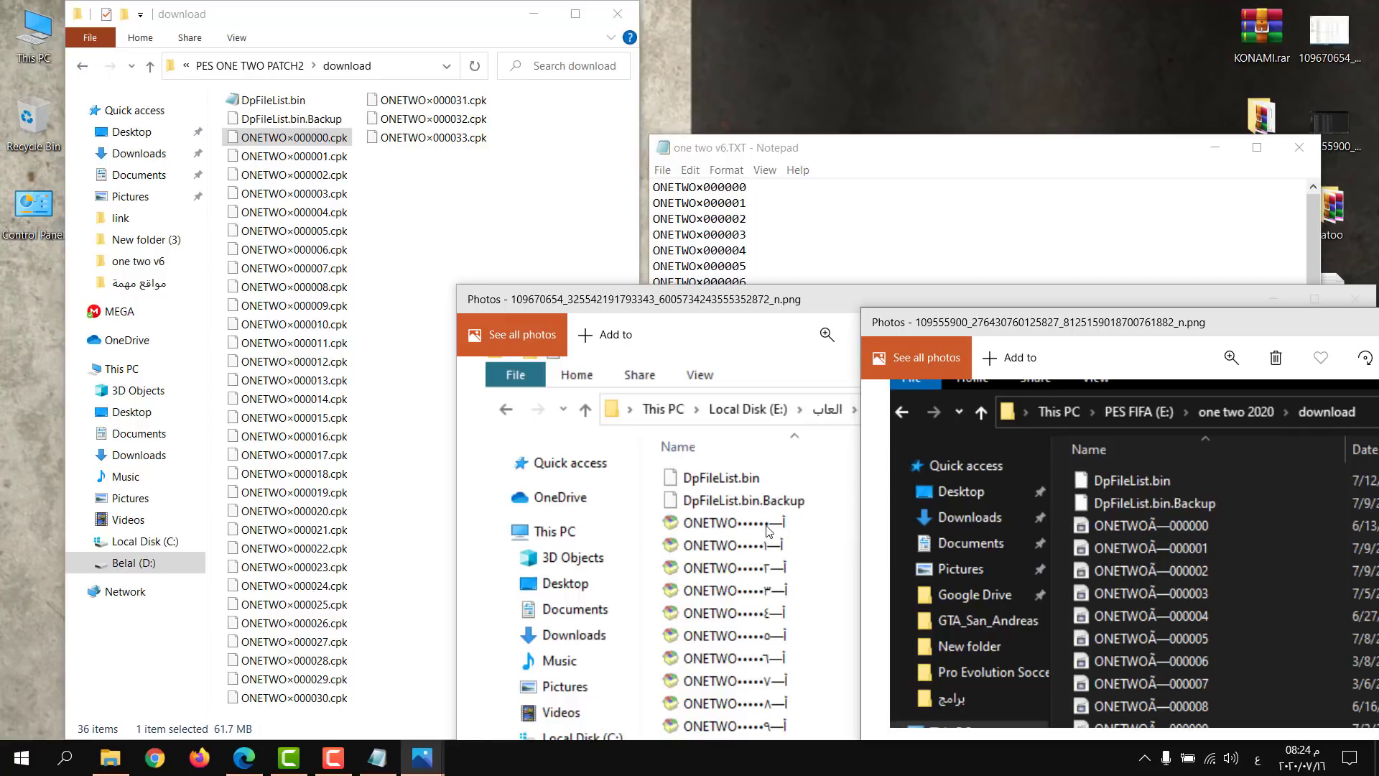
# Step: Compare the first reference names in the text document with the misnamed files in both screenshots
pyautogui.click(725, 191)
pyautogui.doubleClick(726, 188)
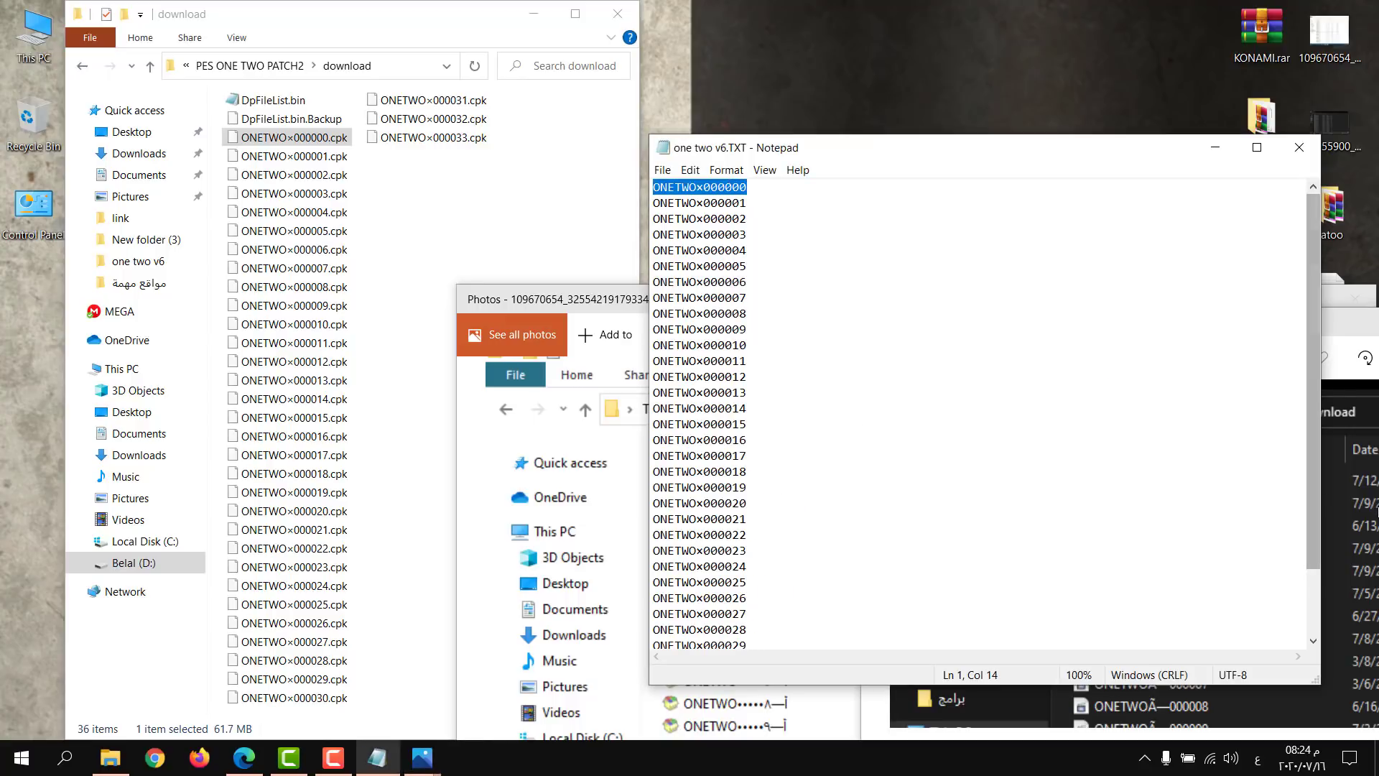
pyautogui.hotkey('alt', 'Tab')
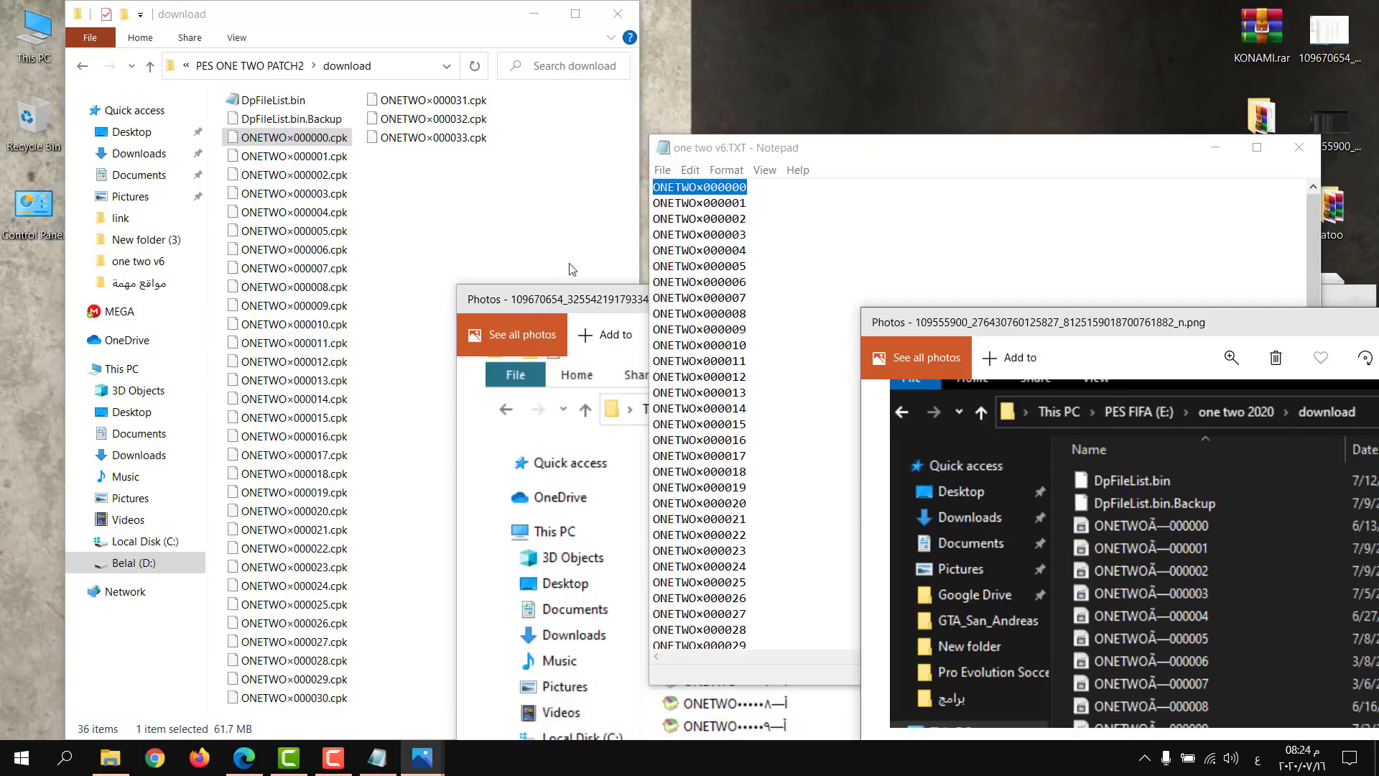
pyautogui.click(601, 306)
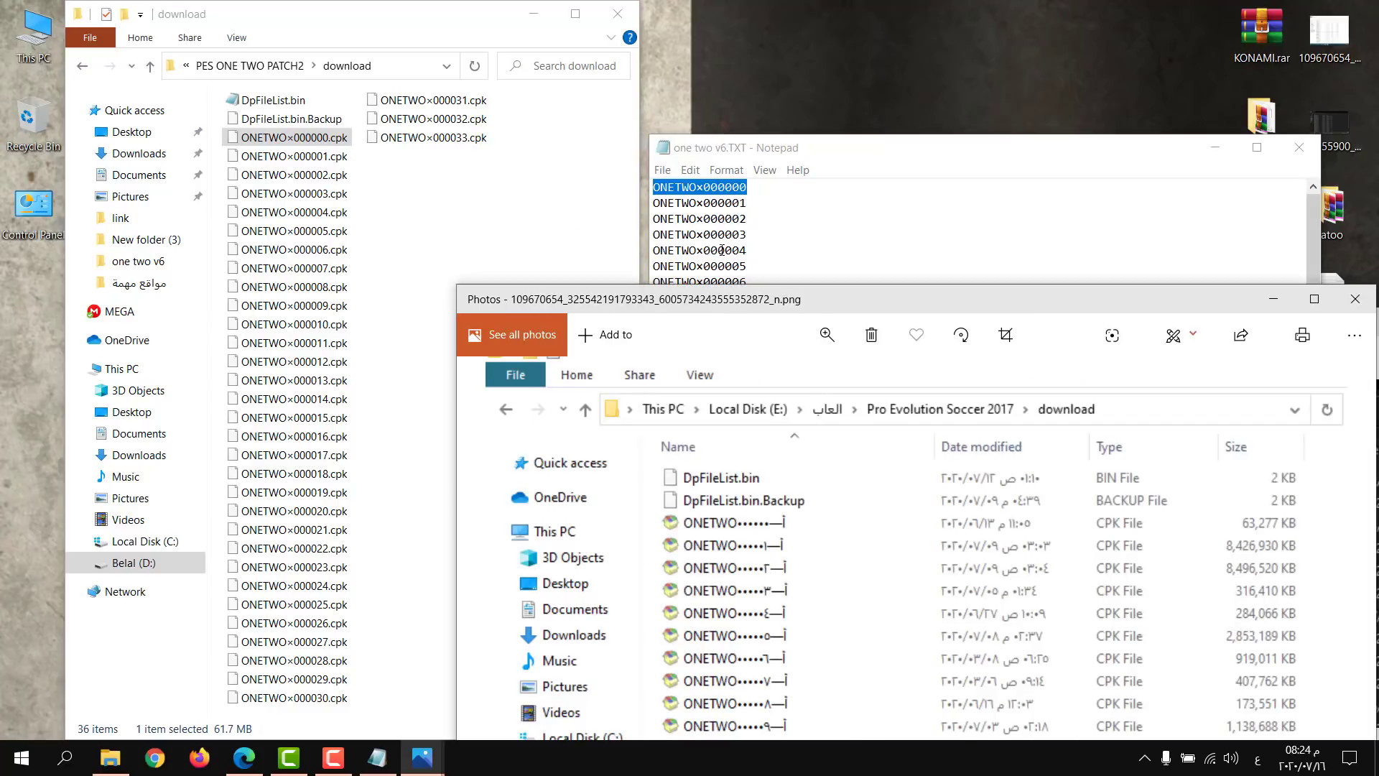
pyautogui.click(740, 204)
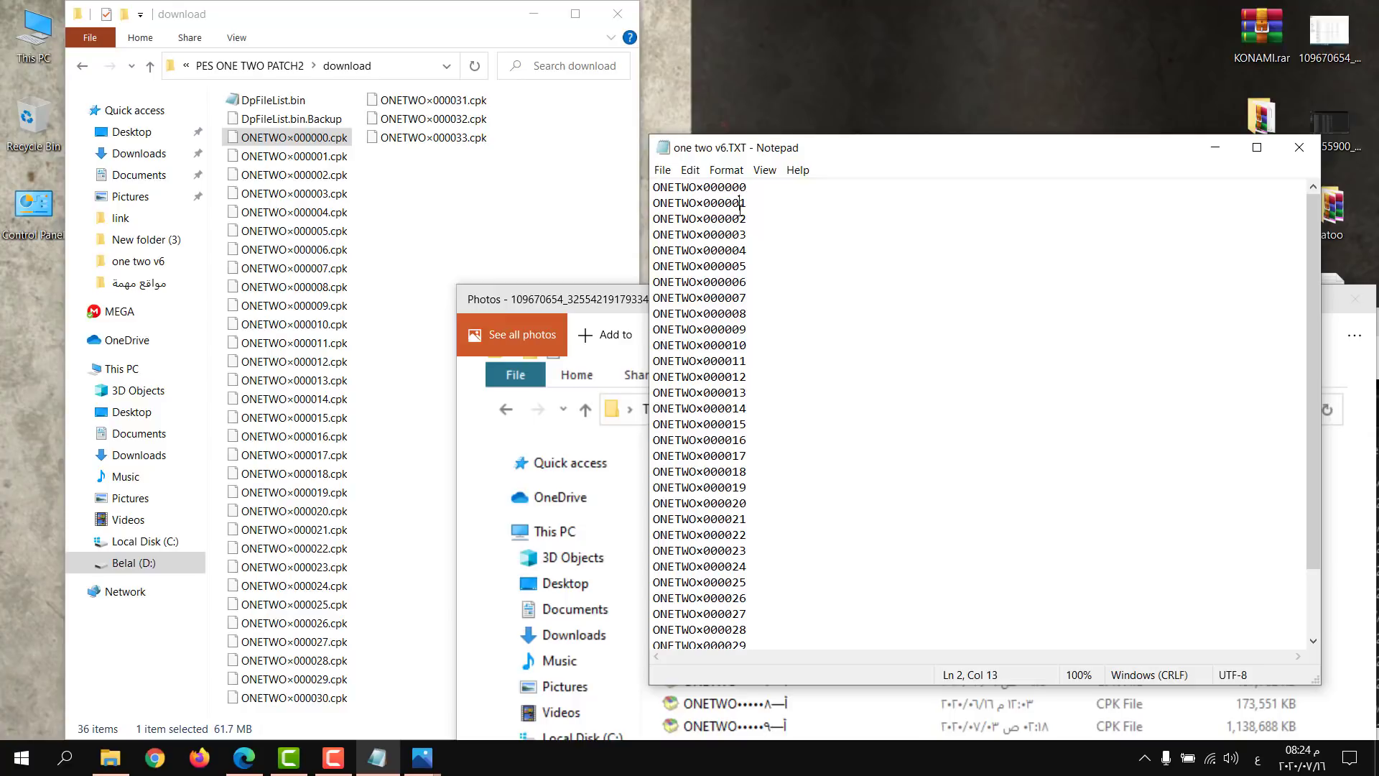
# Step: Close the reference text document and both screenshots of misnamed files
pyautogui.click(1299, 147)
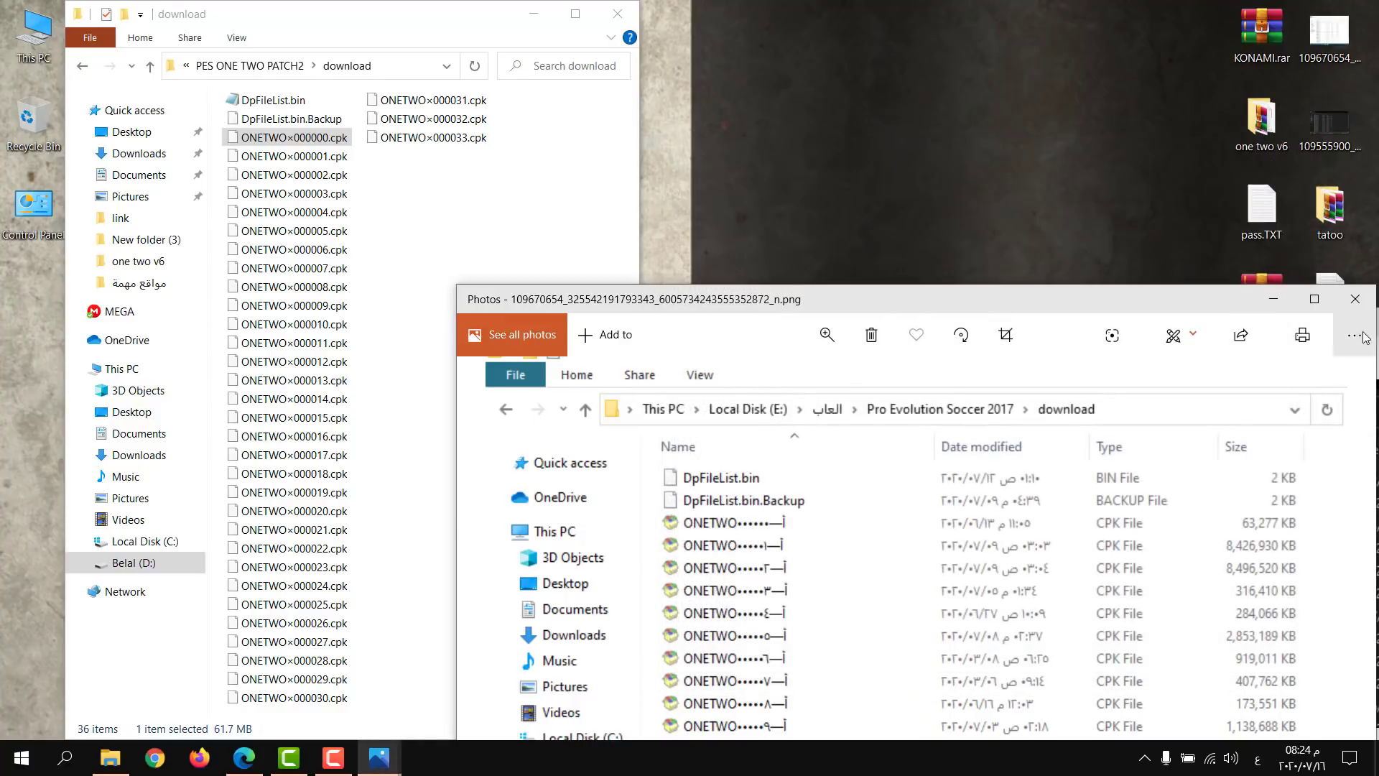
pyautogui.moveTo(1133, 311); pyautogui.dragTo(852, 308)
pyautogui.click(1078, 299)
pyautogui.moveTo(1169, 330); pyautogui.dragTo(782, 354)
pyautogui.moveTo(1199, 341); pyautogui.dragTo(1119, 354)
pyautogui.click(1064, 347)
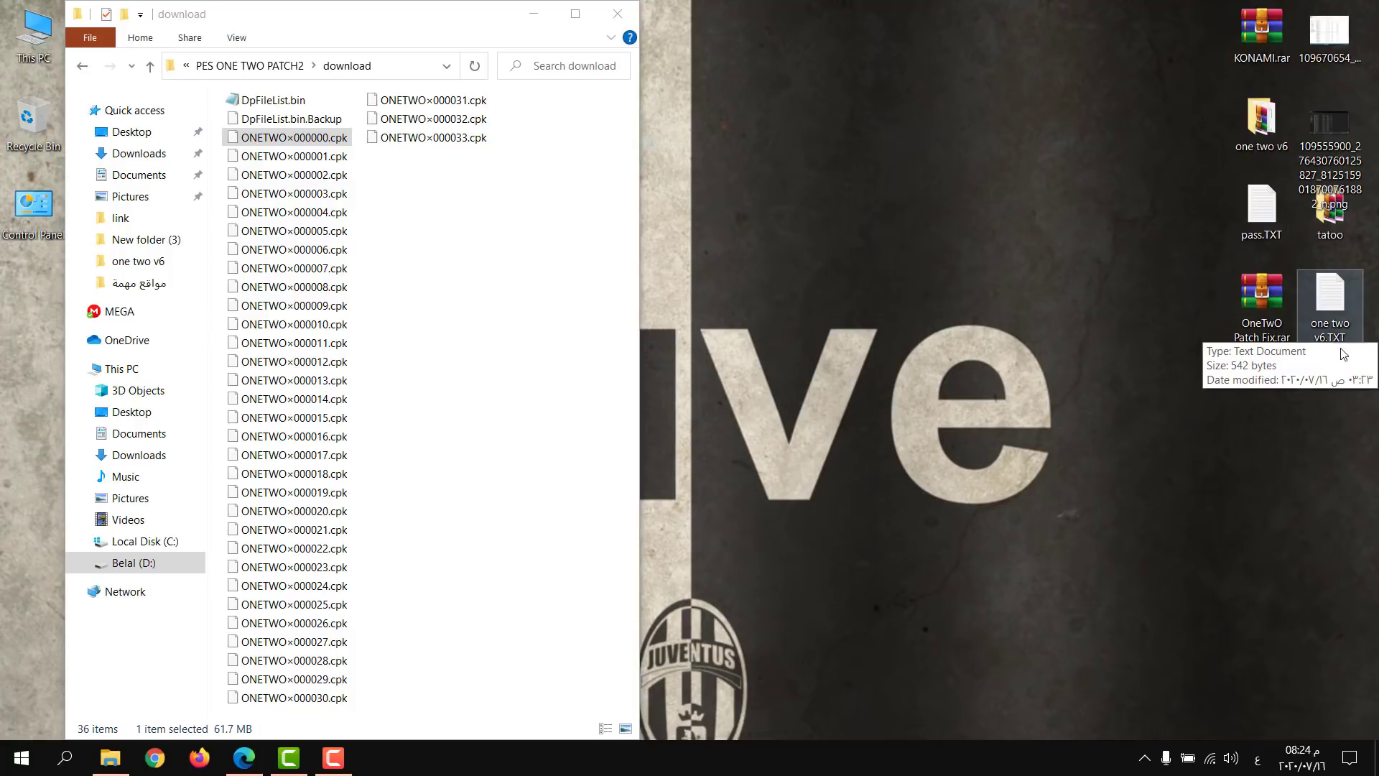
# Step: Extract OneTwO Patch Fix.rar onto the desktop and shift the download folder window to uncover the extracted program
pyautogui.click(1337, 344)
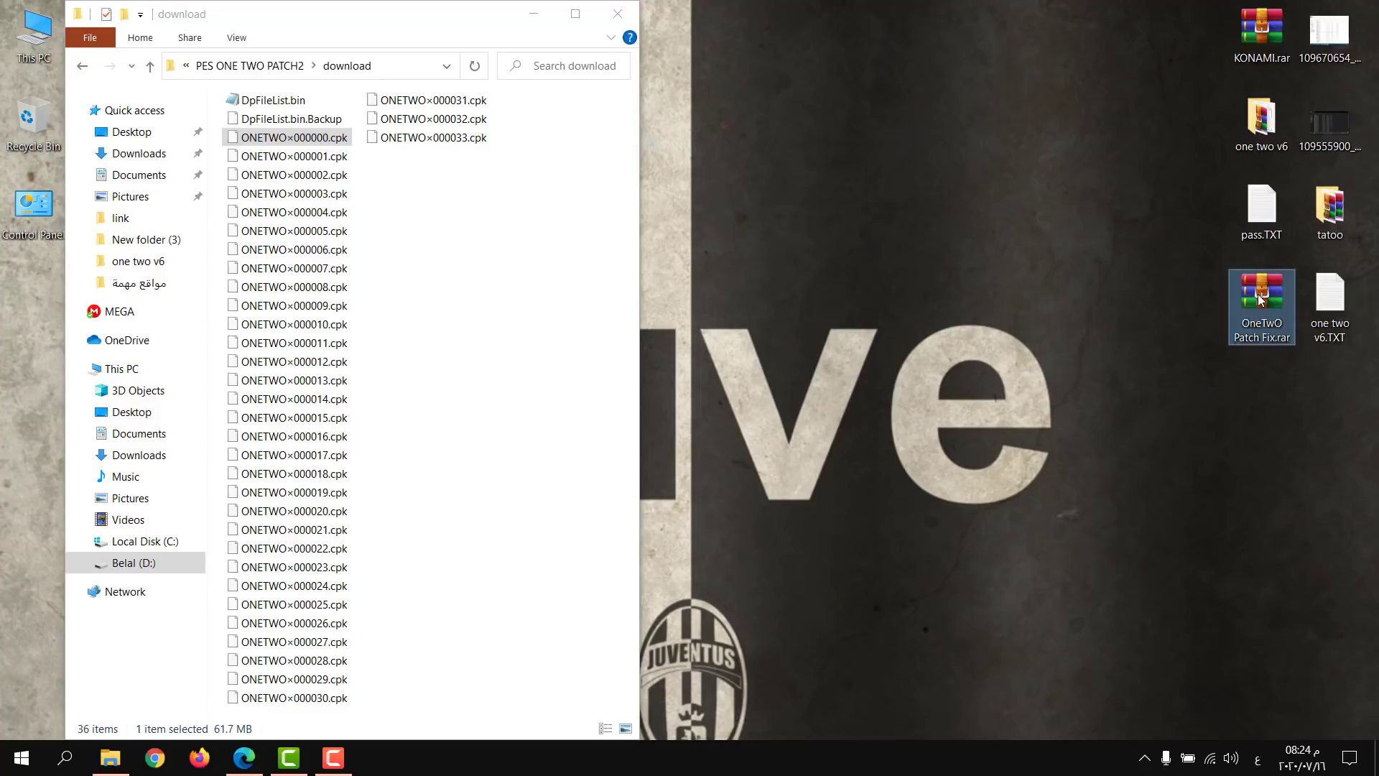
pyautogui.rightClick(1258, 298)
pyautogui.click(1178, 390)
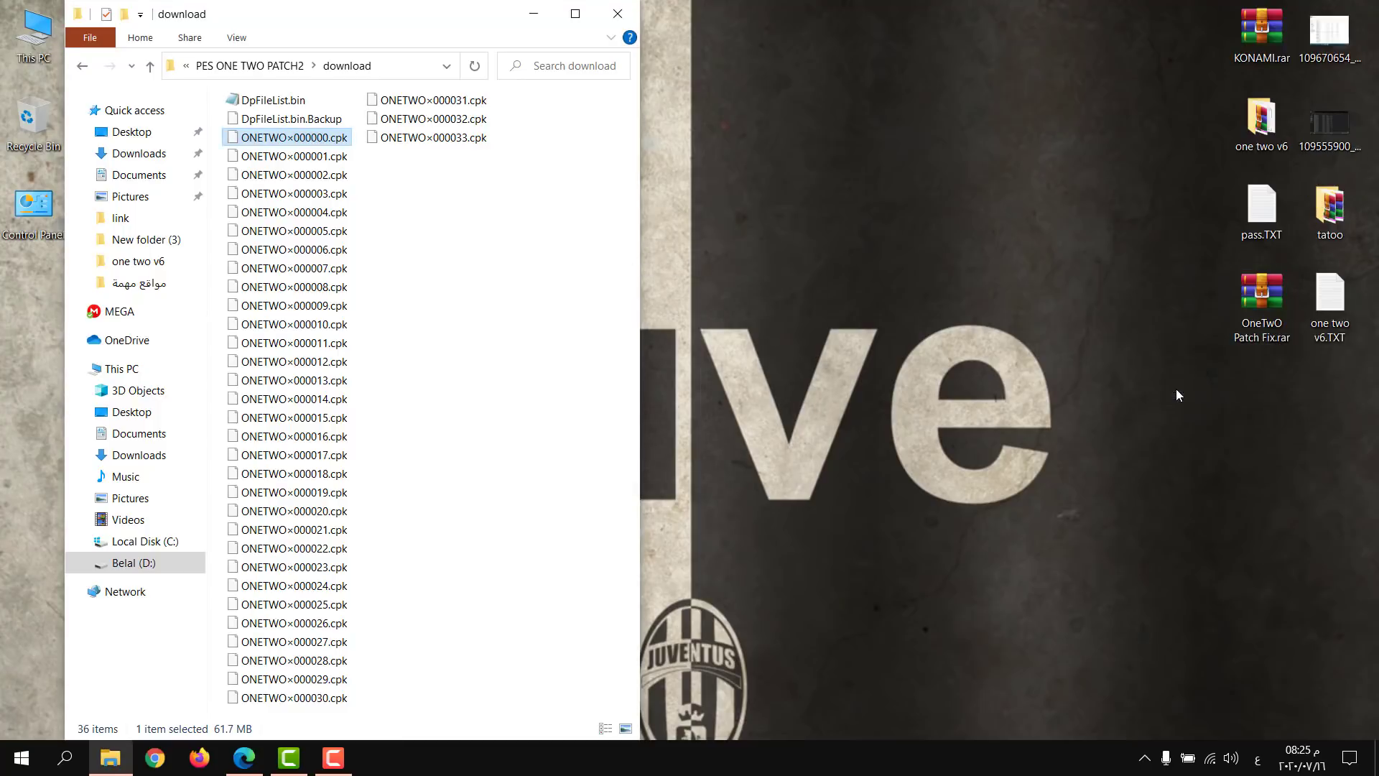
pyautogui.moveTo(375, 18); pyautogui.dragTo(511, 18)
pyautogui.click(34, 302)
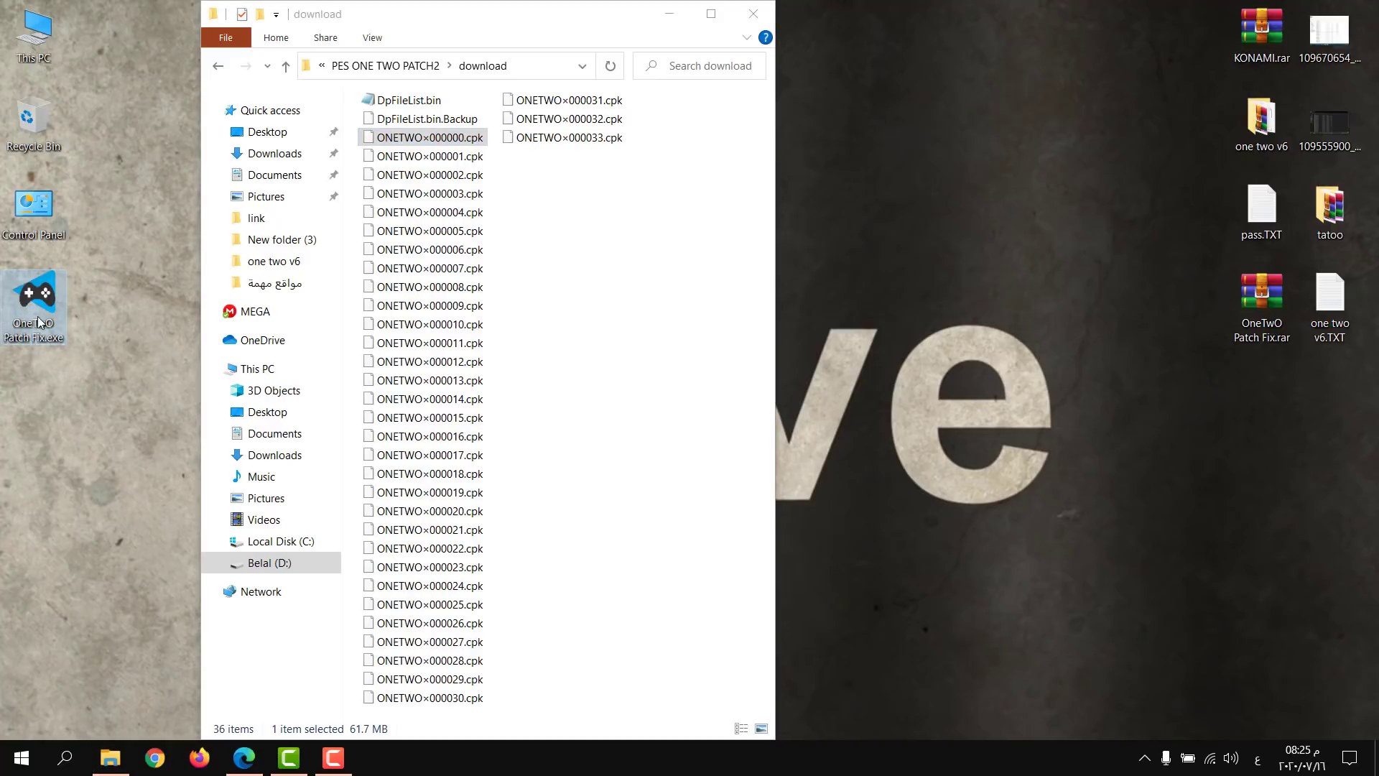
# Step: Move OneTwO Patch Fix.exe from the desktop into the PES ONE TWO PATCH2 folder
pyautogui.click(57, 339)
pyautogui.rightClick(57, 339)
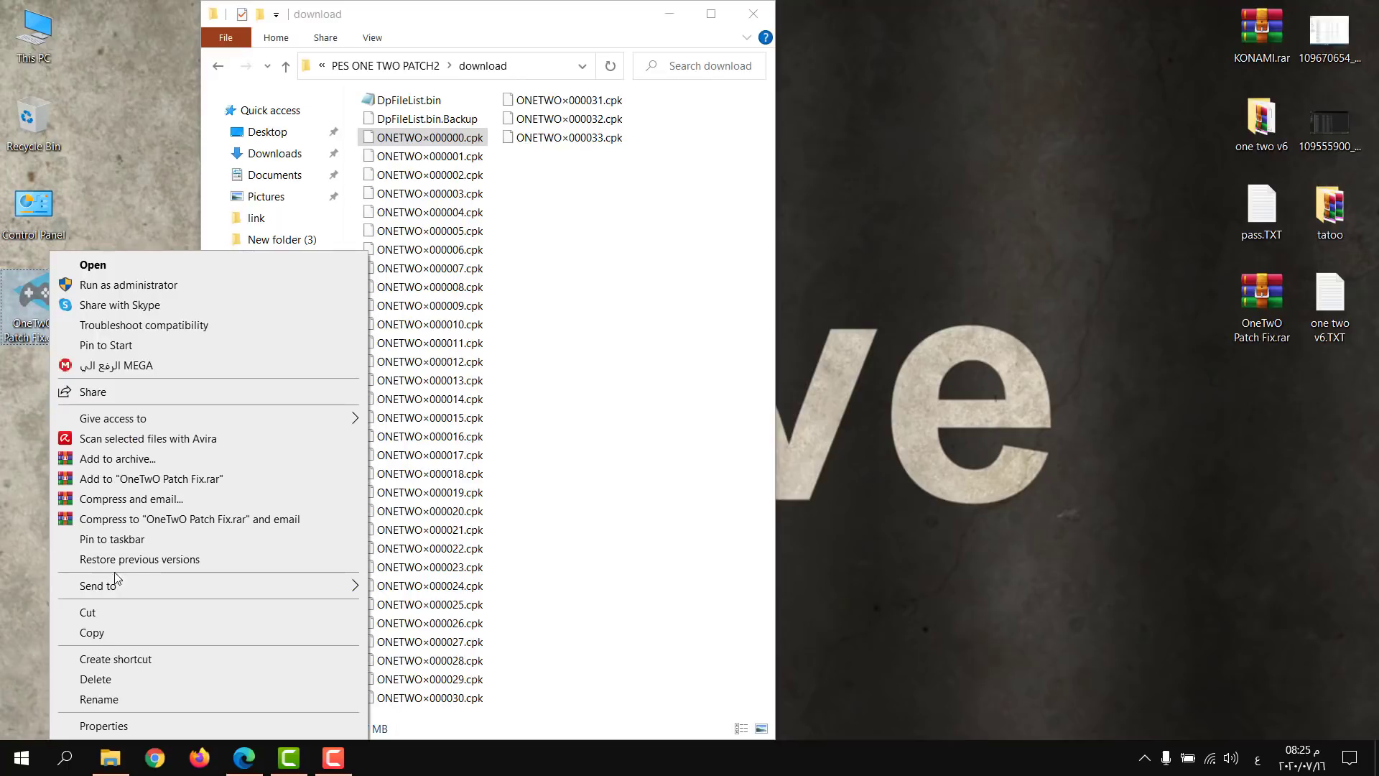
pyautogui.click(101, 631)
pyautogui.click(285, 67)
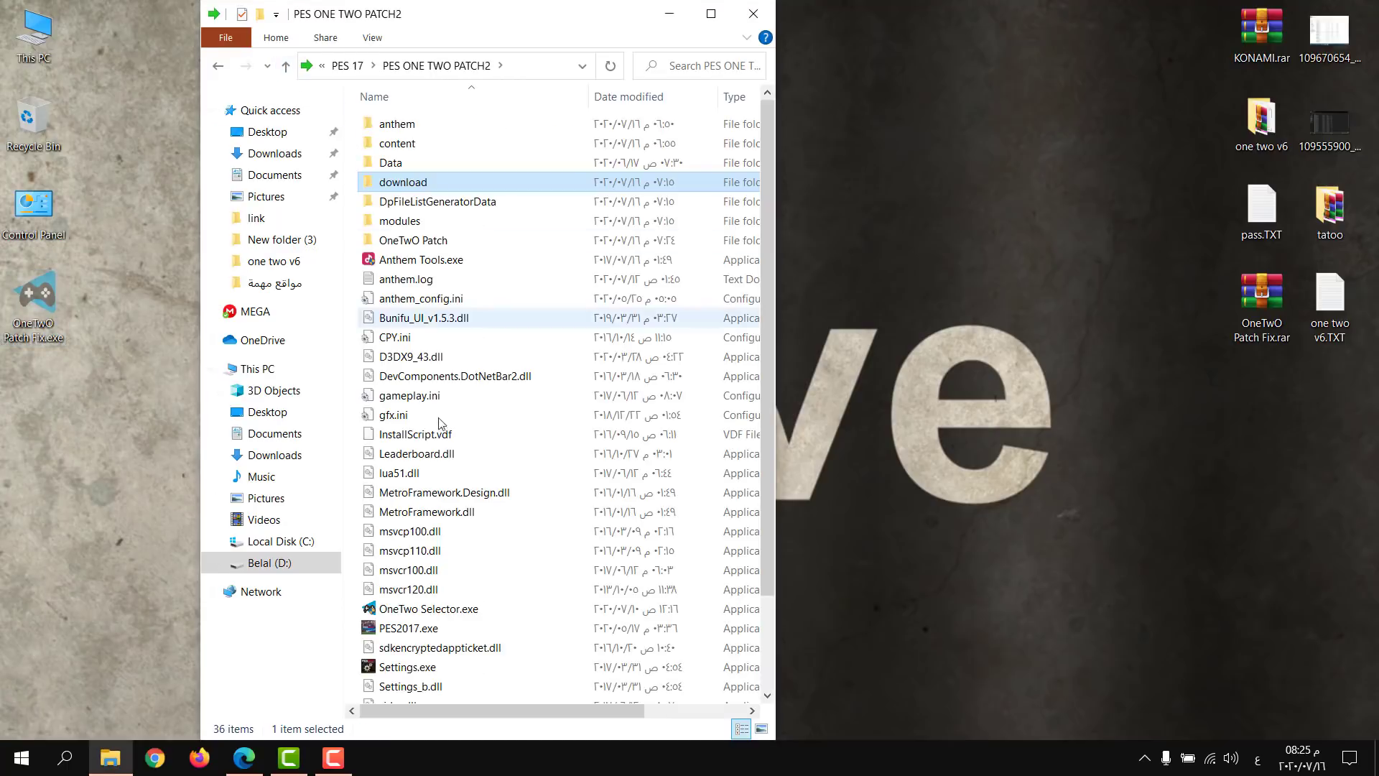
pyautogui.rightClick(352, 418)
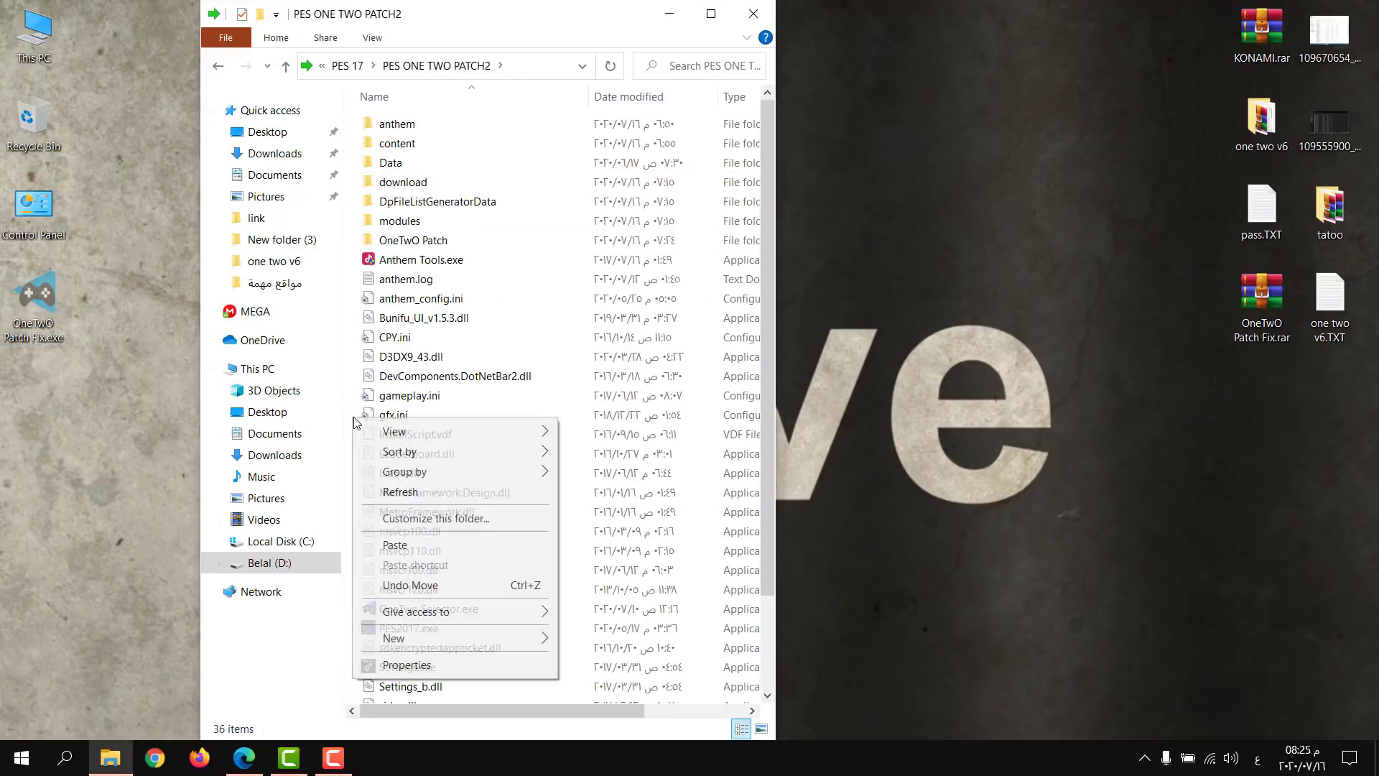
pyautogui.click(404, 547)
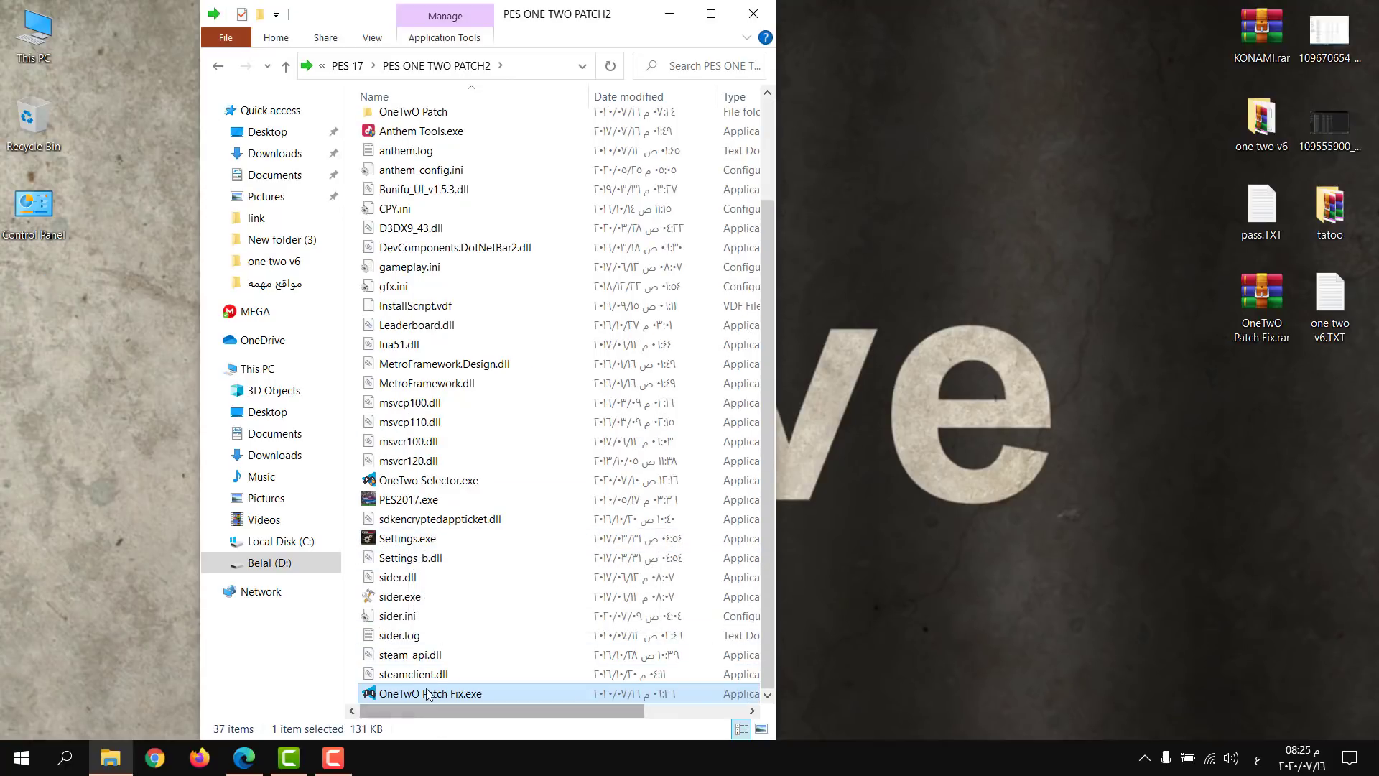
# Step: Run OneTwO Patch Fix.exe from the patch folder, start the fix and exit the tool once it finishes
pyautogui.scroll(3, 490, 392)
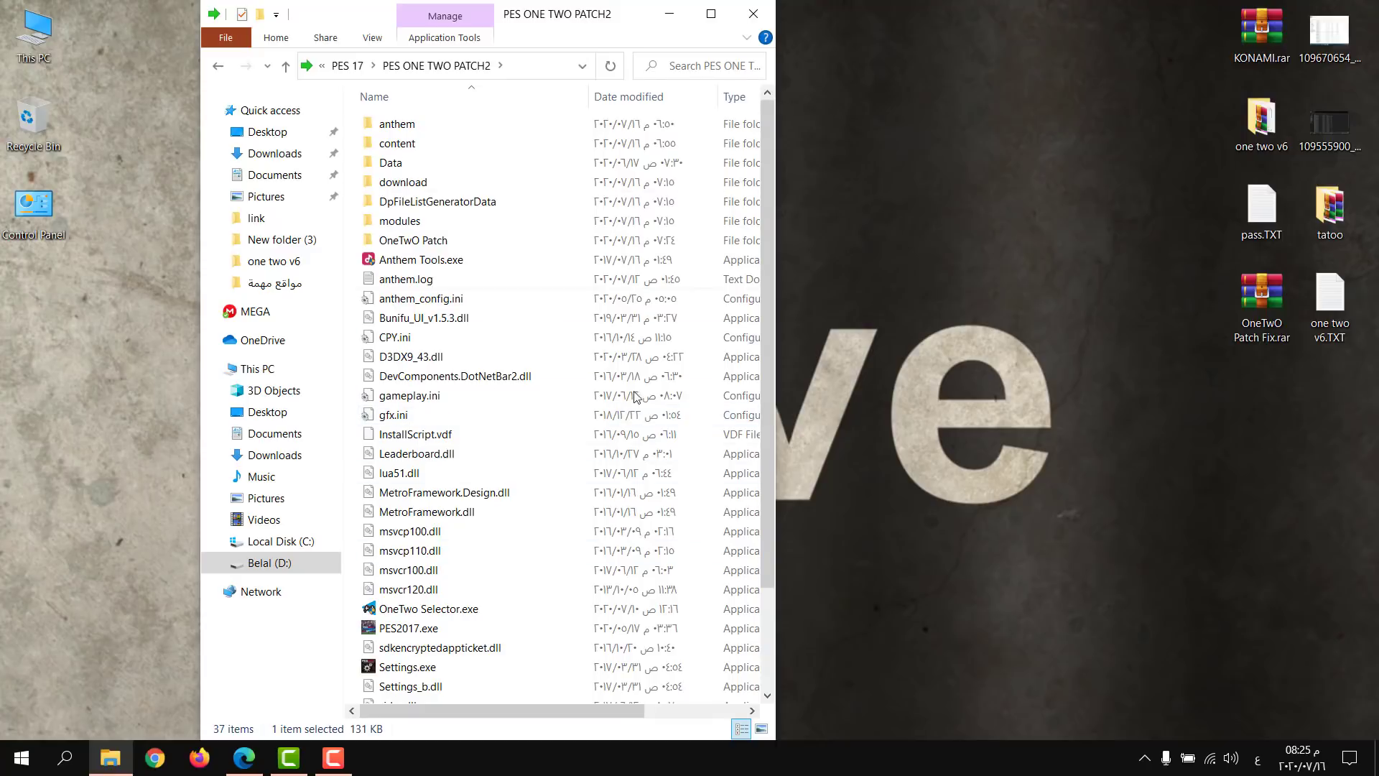
pyautogui.scroll(-3, 532, 417)
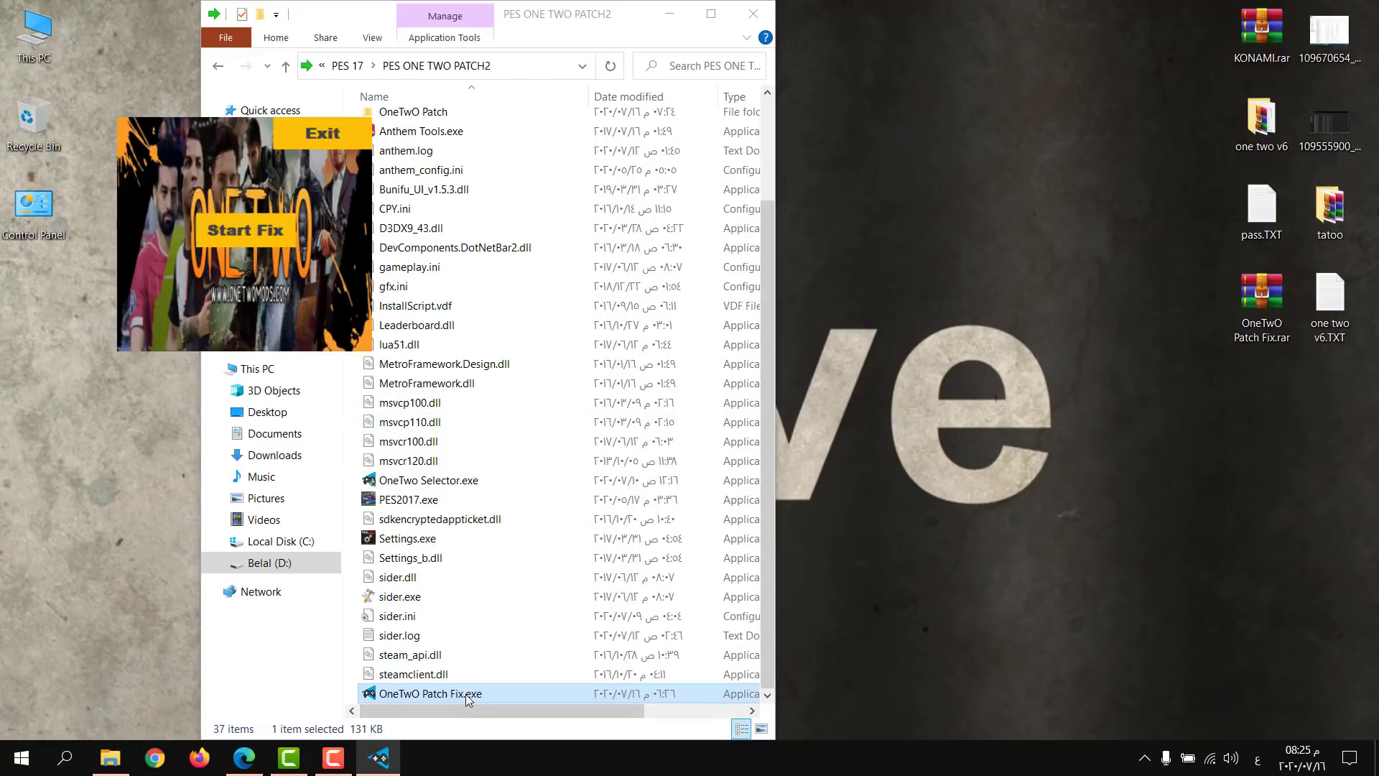
pyautogui.click(250, 235)
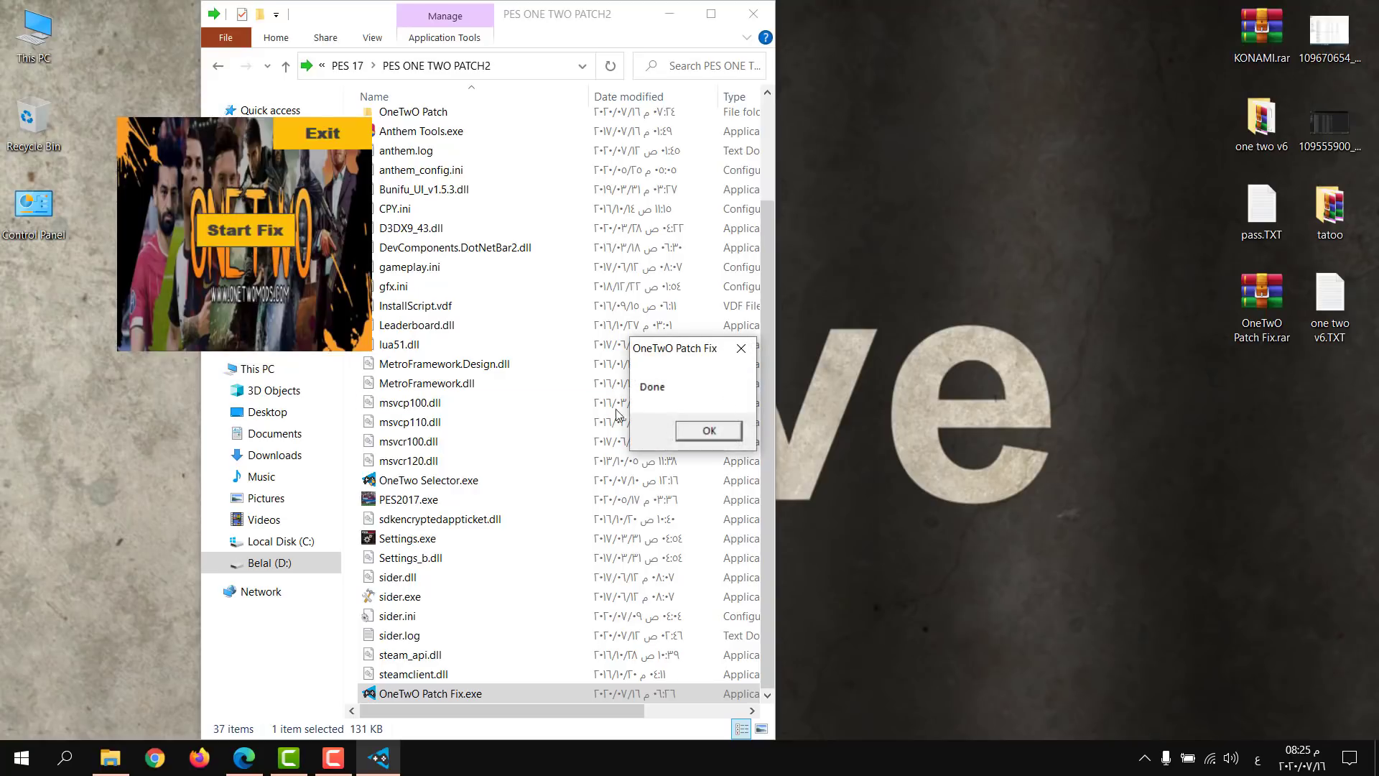
pyautogui.click(699, 434)
pyautogui.click(331, 139)
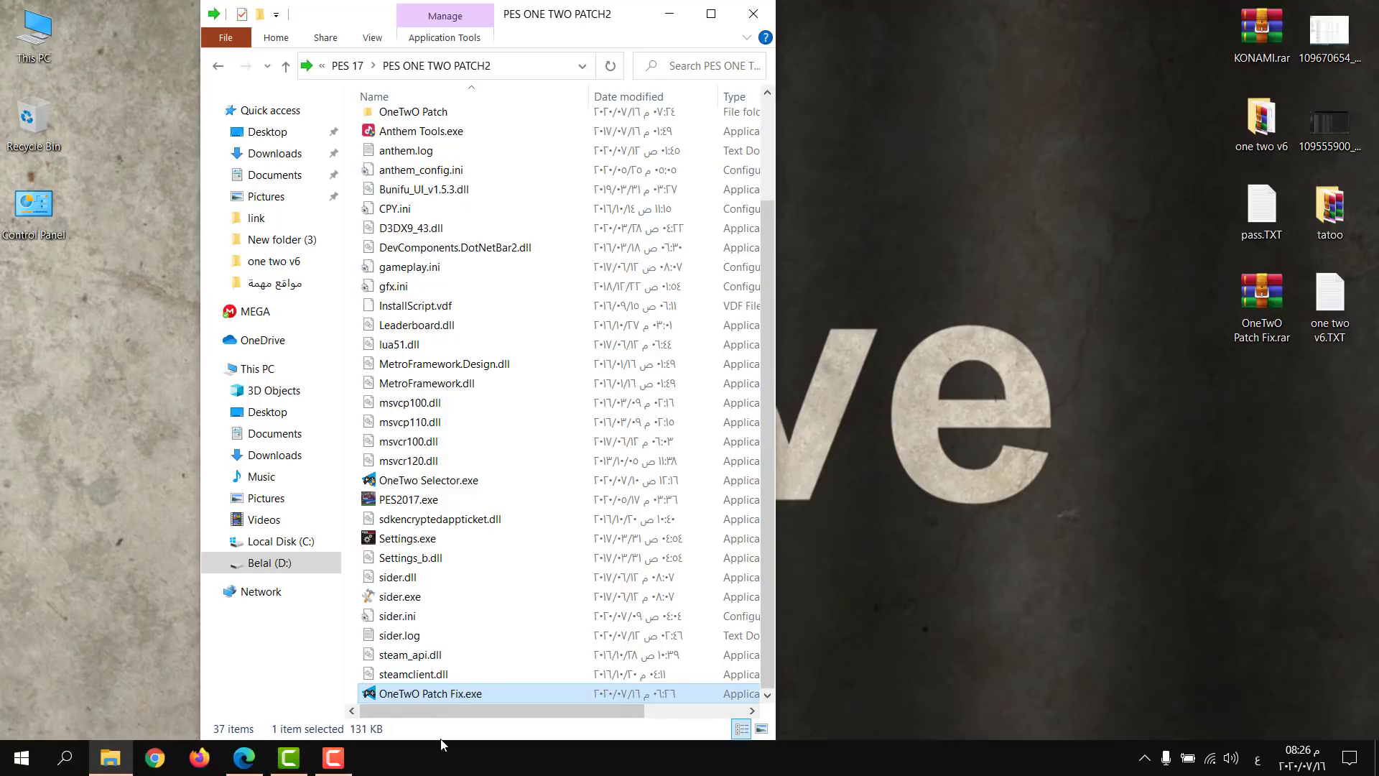
# Step: Delete OneTwO Patch Fix.exe from the PES ONE TWO PATCH2 folder, keeping its archive on the desktop
pyautogui.doubleClick(455, 692)
pyautogui.rightClick(455, 694)
pyautogui.click(523, 628)
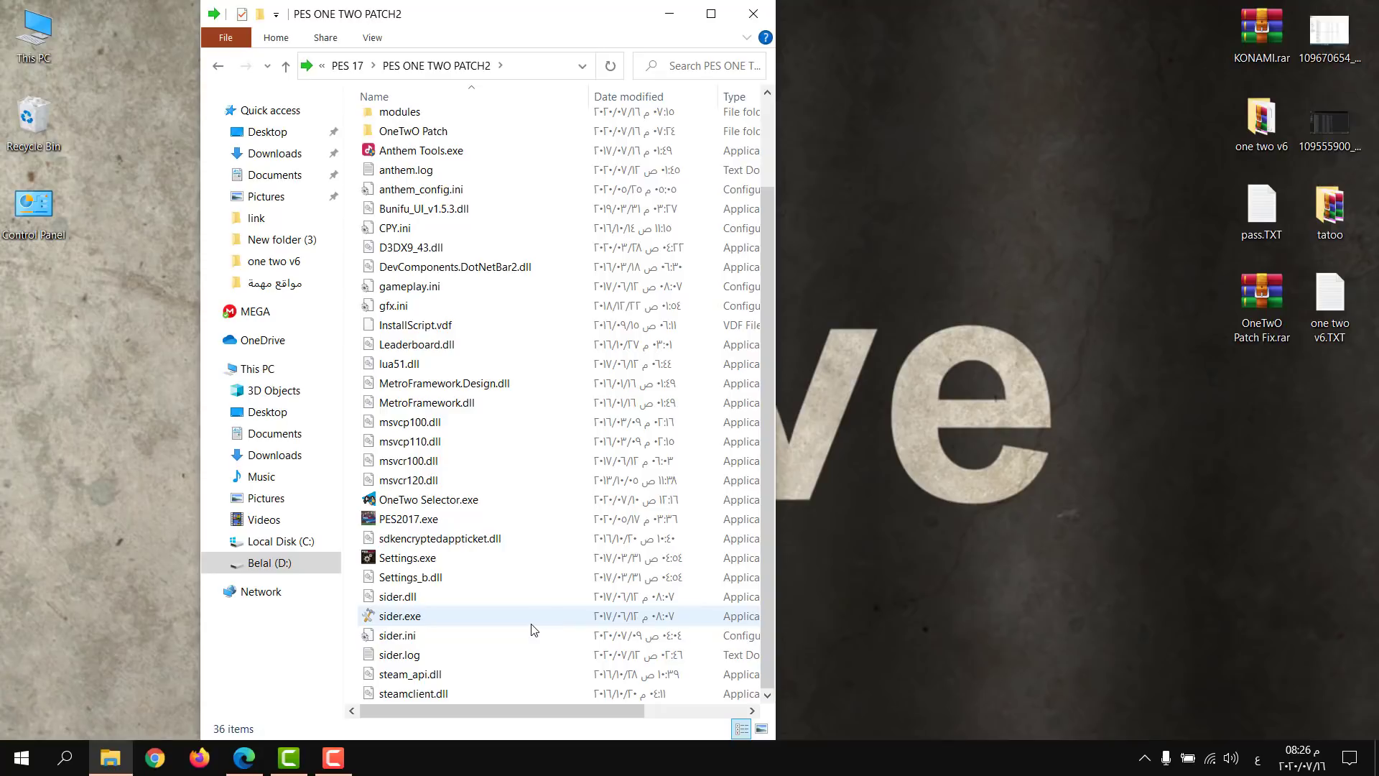
pyautogui.click(1262, 301)
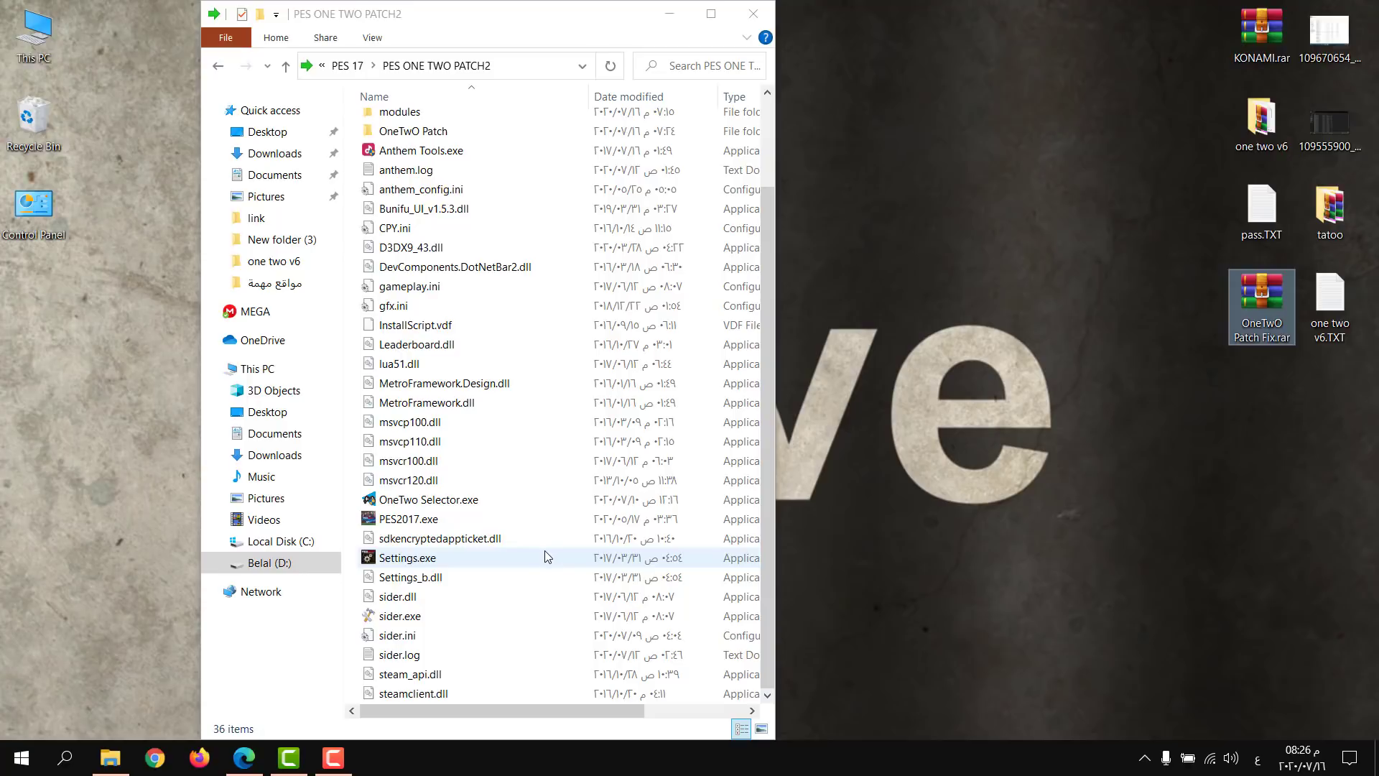
# Step: Open the download folder and check the names of its first and last cpk files
pyautogui.scroll(2, 549, 562)
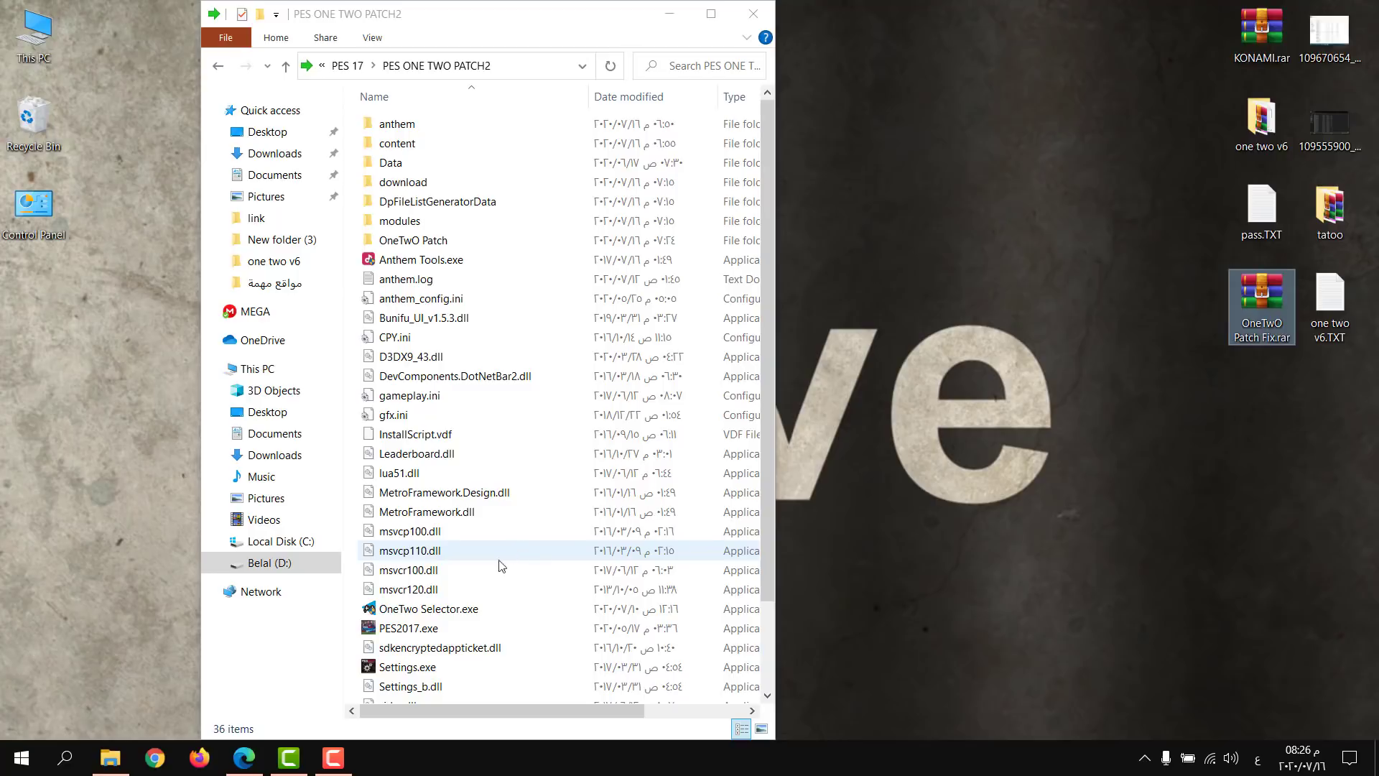
pyautogui.doubleClick(439, 182)
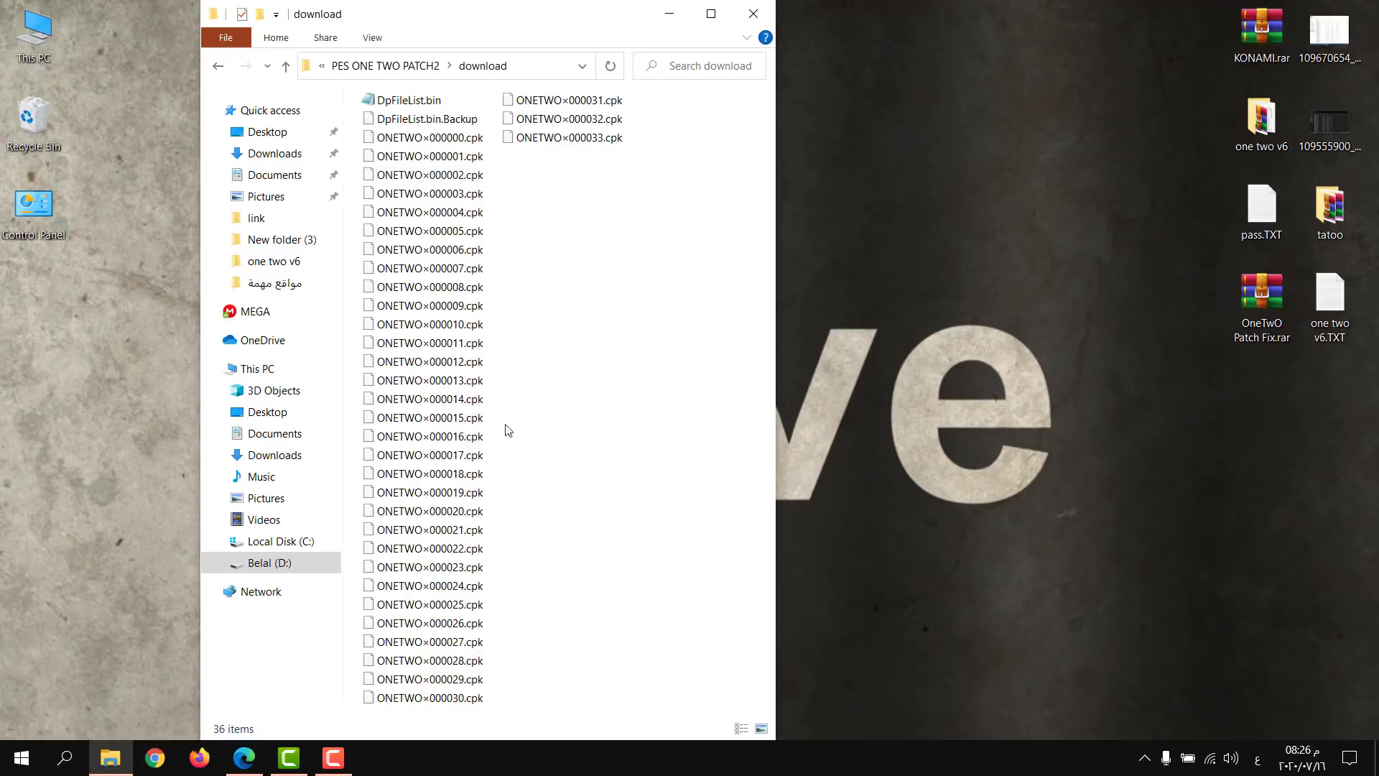
pyautogui.click(460, 140)
pyautogui.click(594, 141)
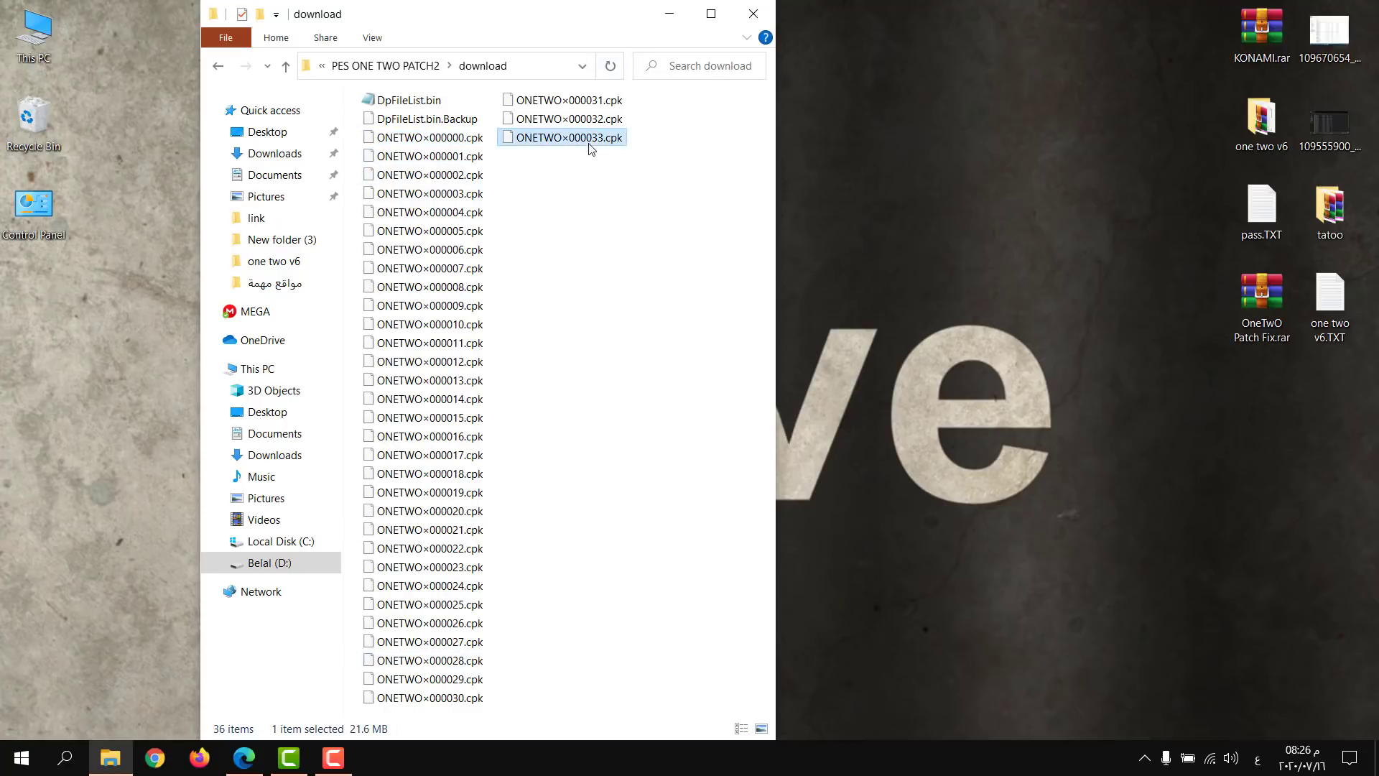
# Step: Check the cpk names against the end of the list in one two v6.TXT and return to PES ONE TWO PATCH2
pyautogui.click(1336, 321)
pyautogui.doubleClick(1336, 321)
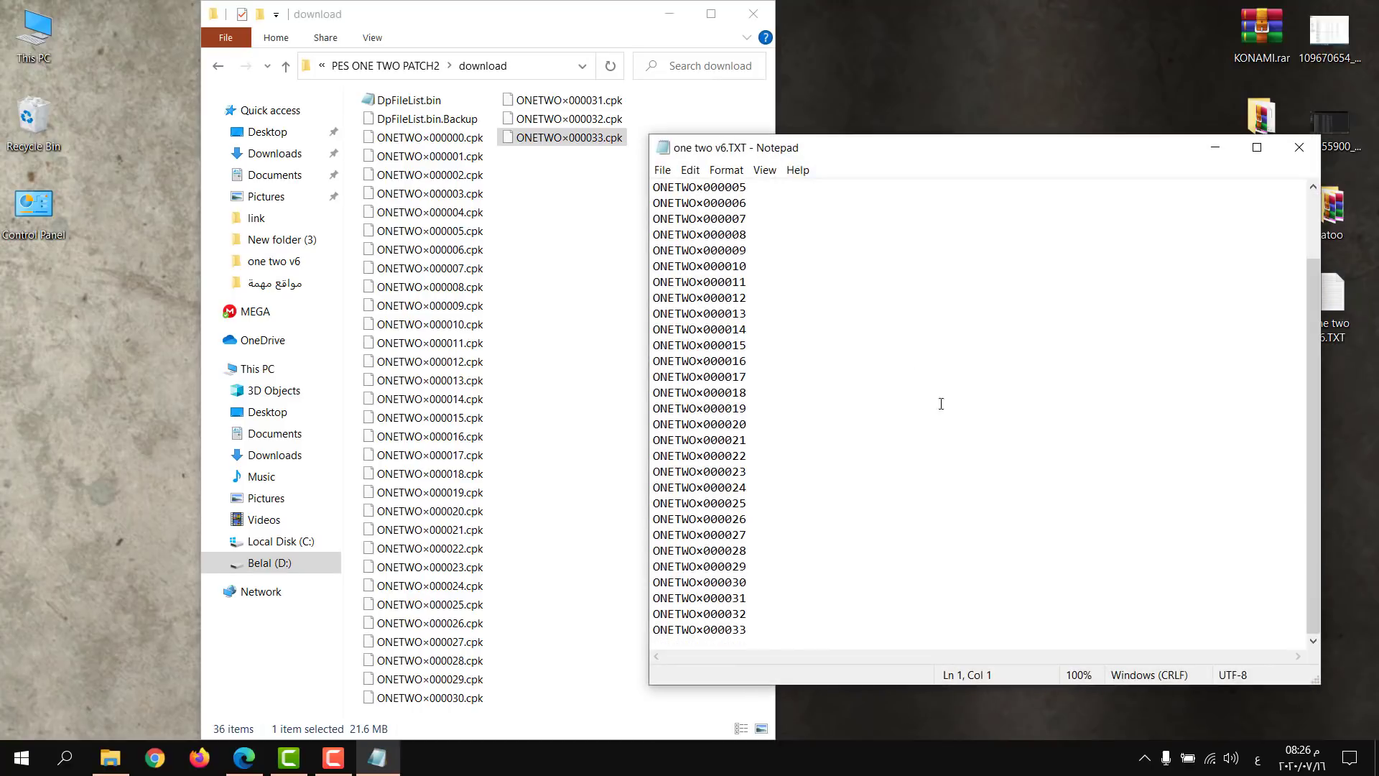
pyautogui.click(1299, 147)
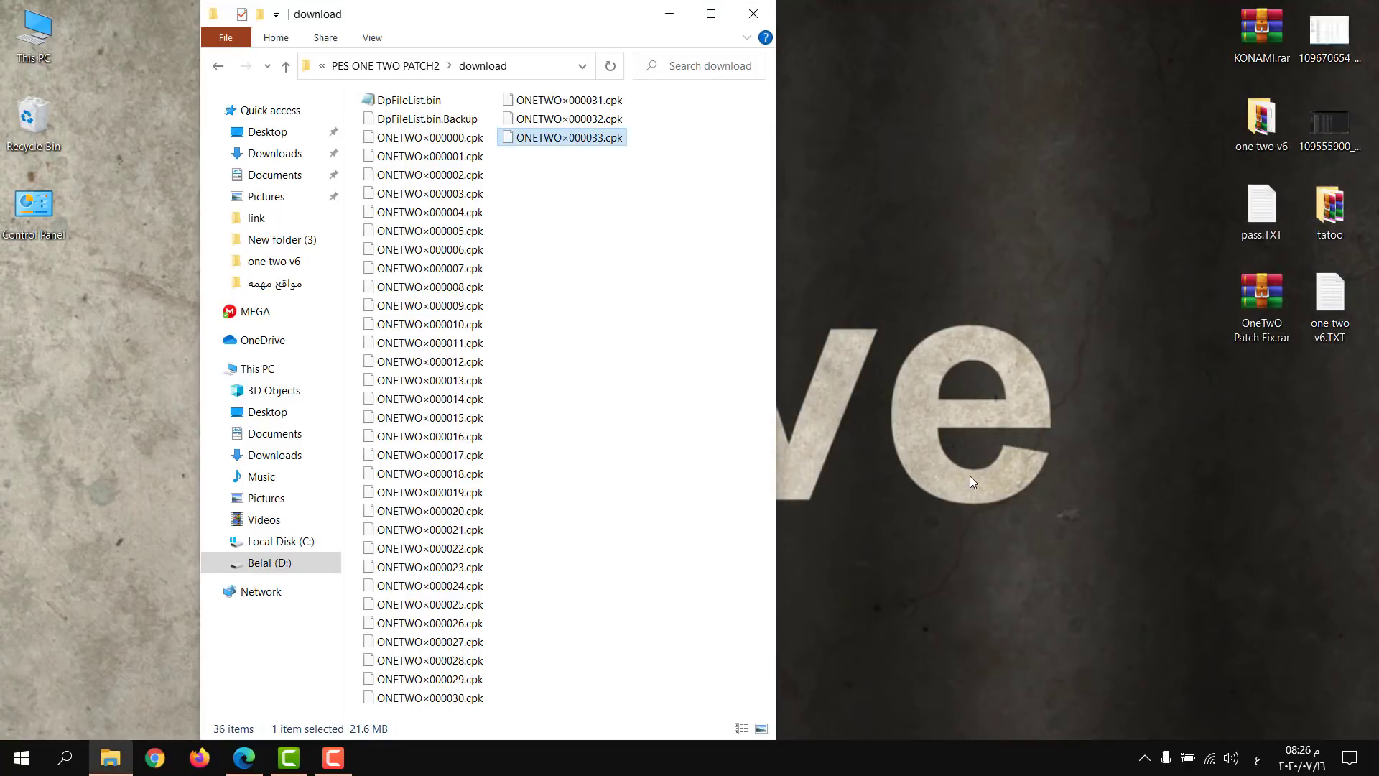
pyautogui.click(286, 65)
pyautogui.click(1258, 300)
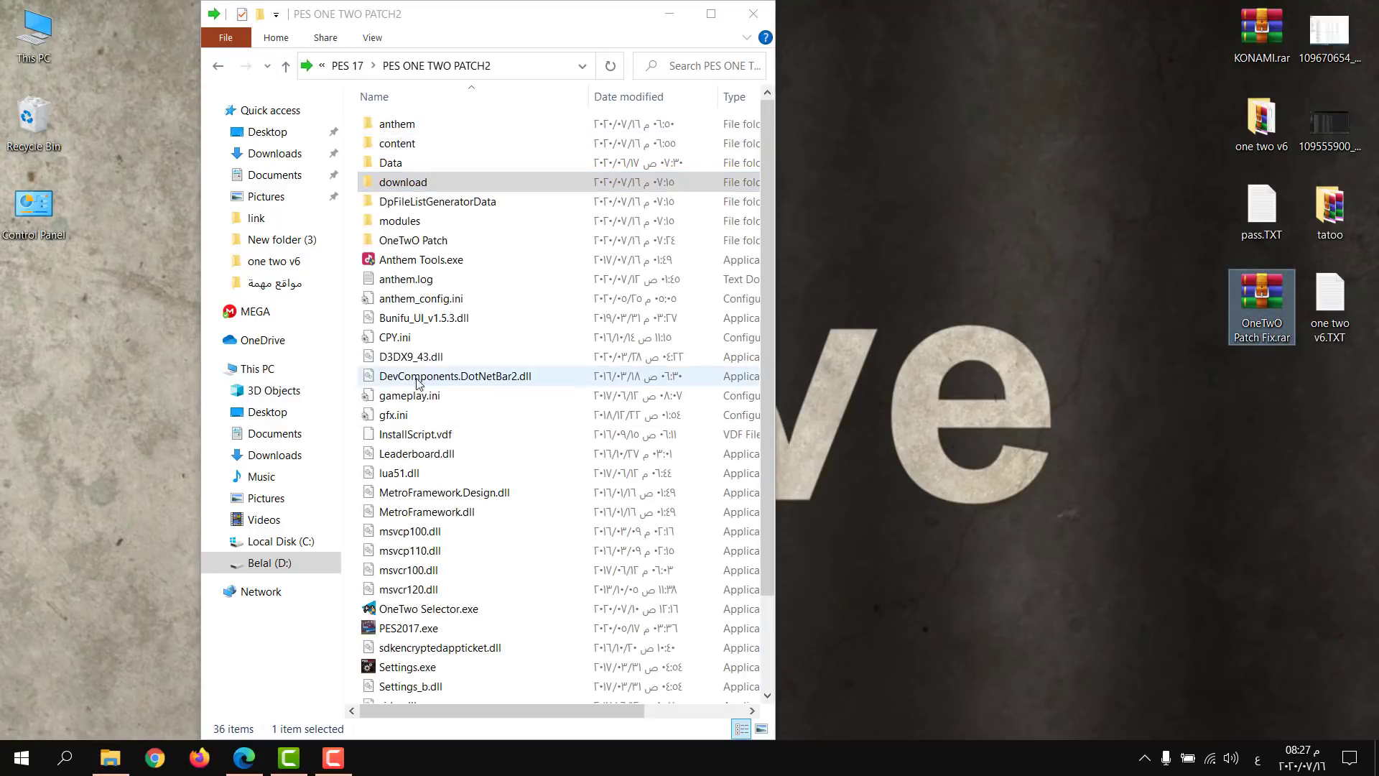
# Step: Run OneTwo Selector.exe as administrator from the patch folder and dismiss the browser and PES Anthem windows that open with it
pyautogui.click(348, 362)
pyautogui.click(348, 362)
pyautogui.scroll(-2, 352, 370)
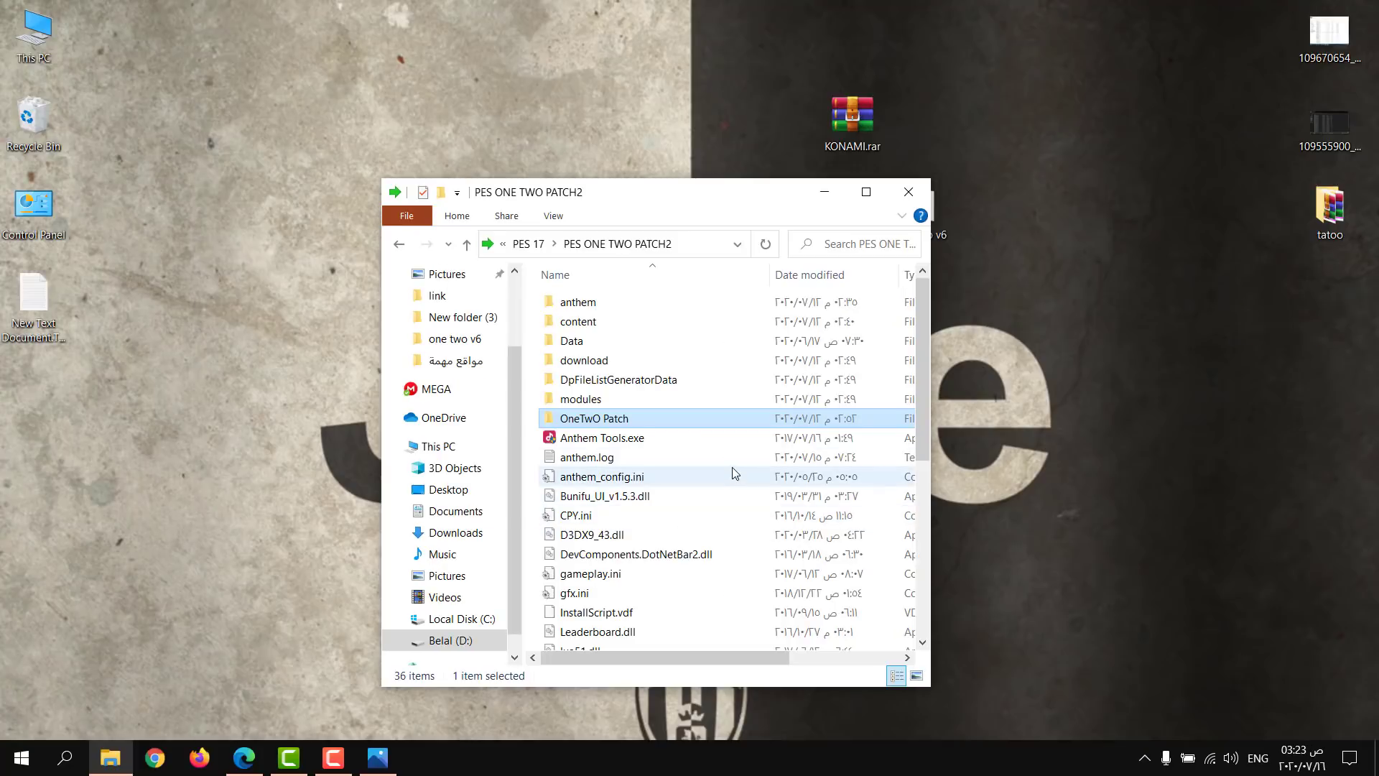
pyautogui.scroll(-6, 682, 445)
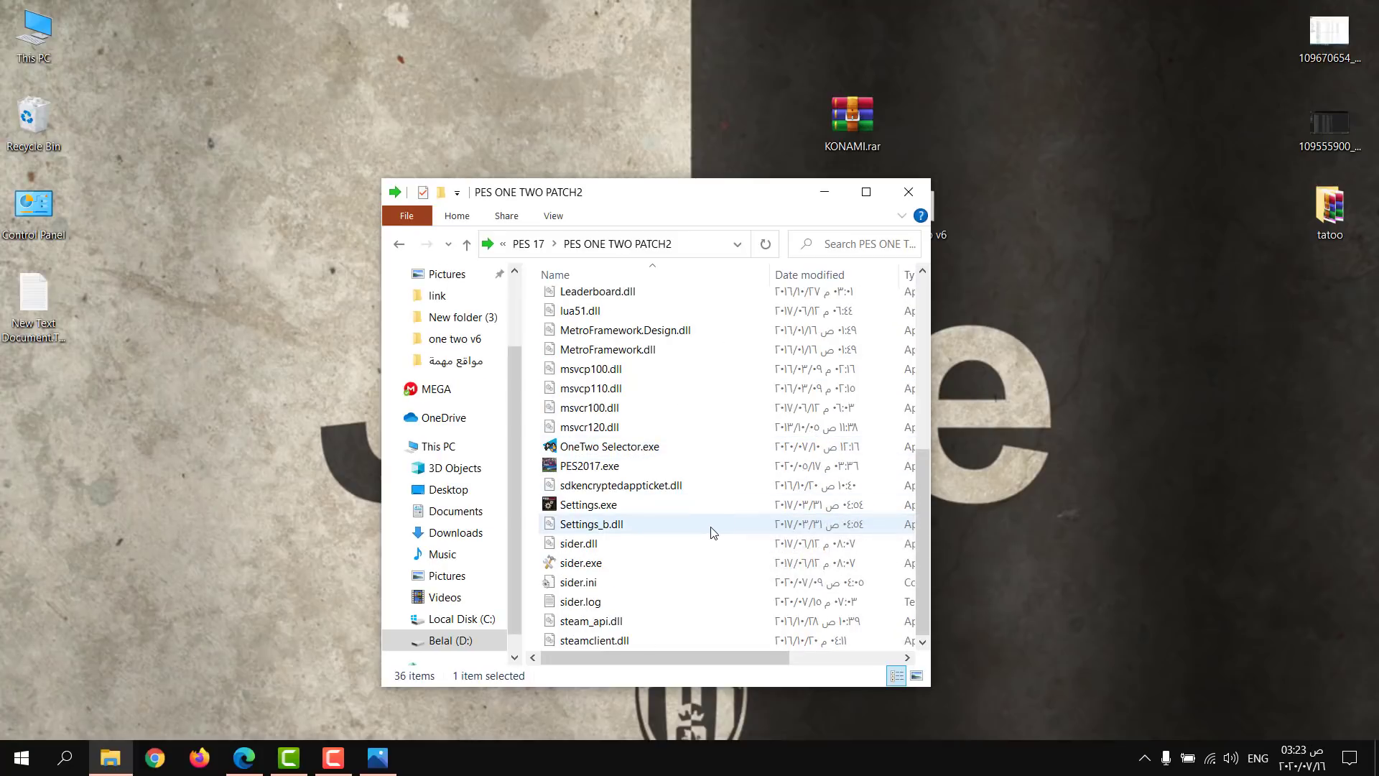
pyautogui.click(627, 447)
pyautogui.rightClick(623, 447)
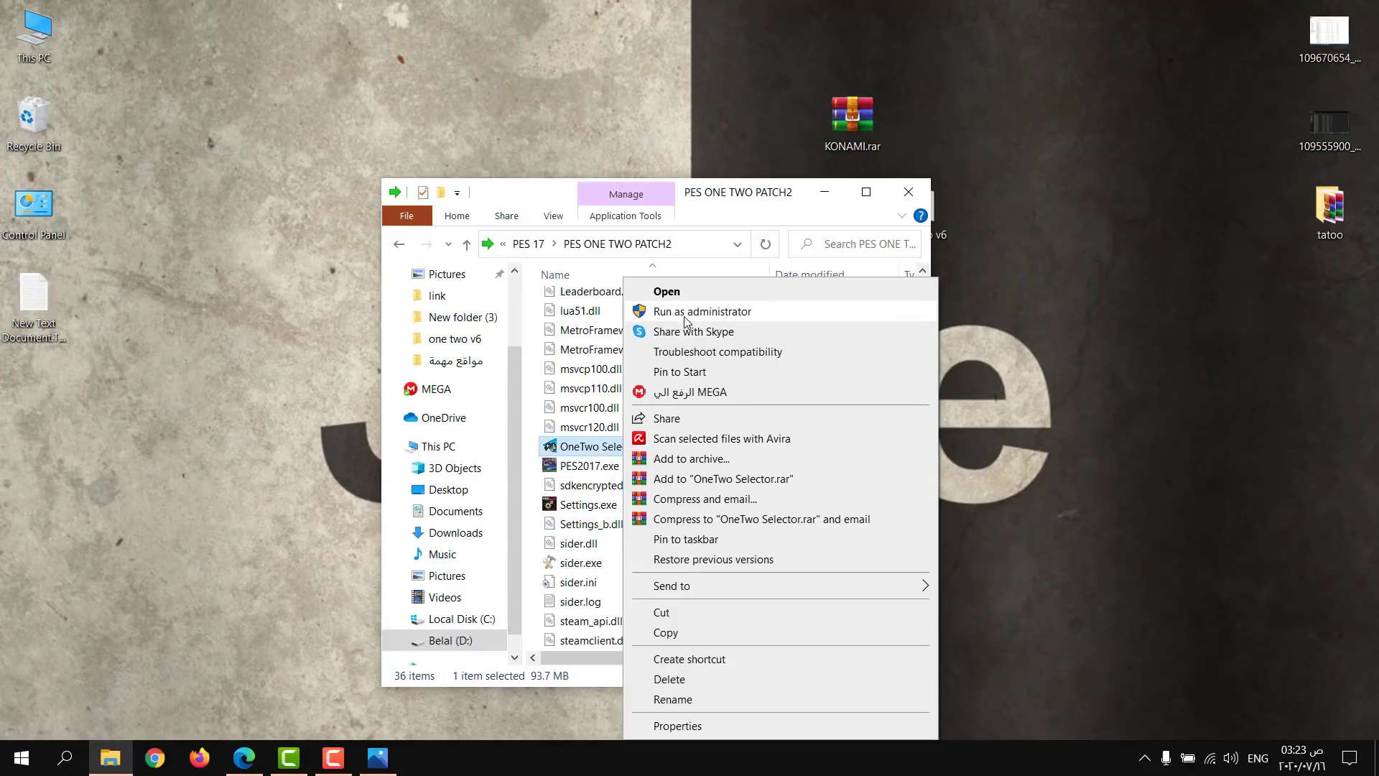
pyautogui.click(684, 313)
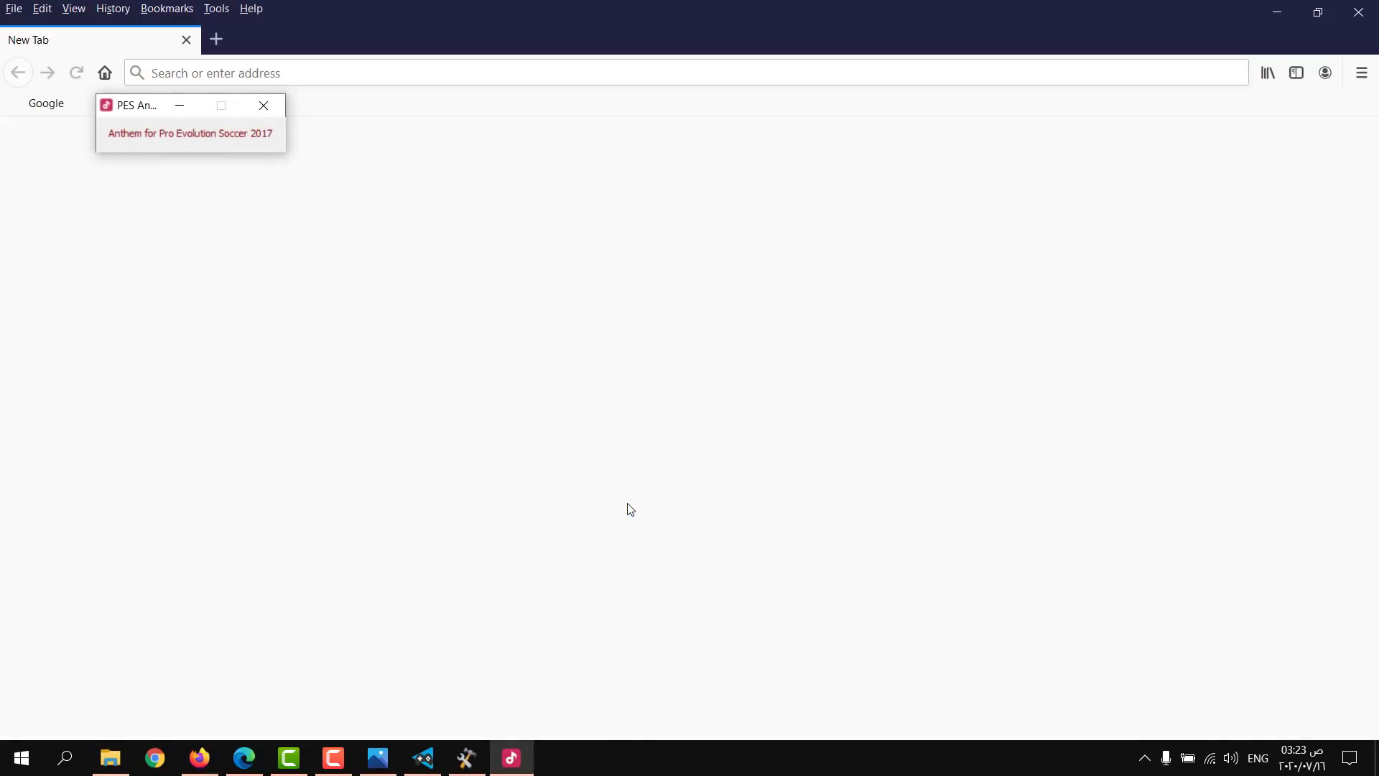
pyautogui.click(1359, 11)
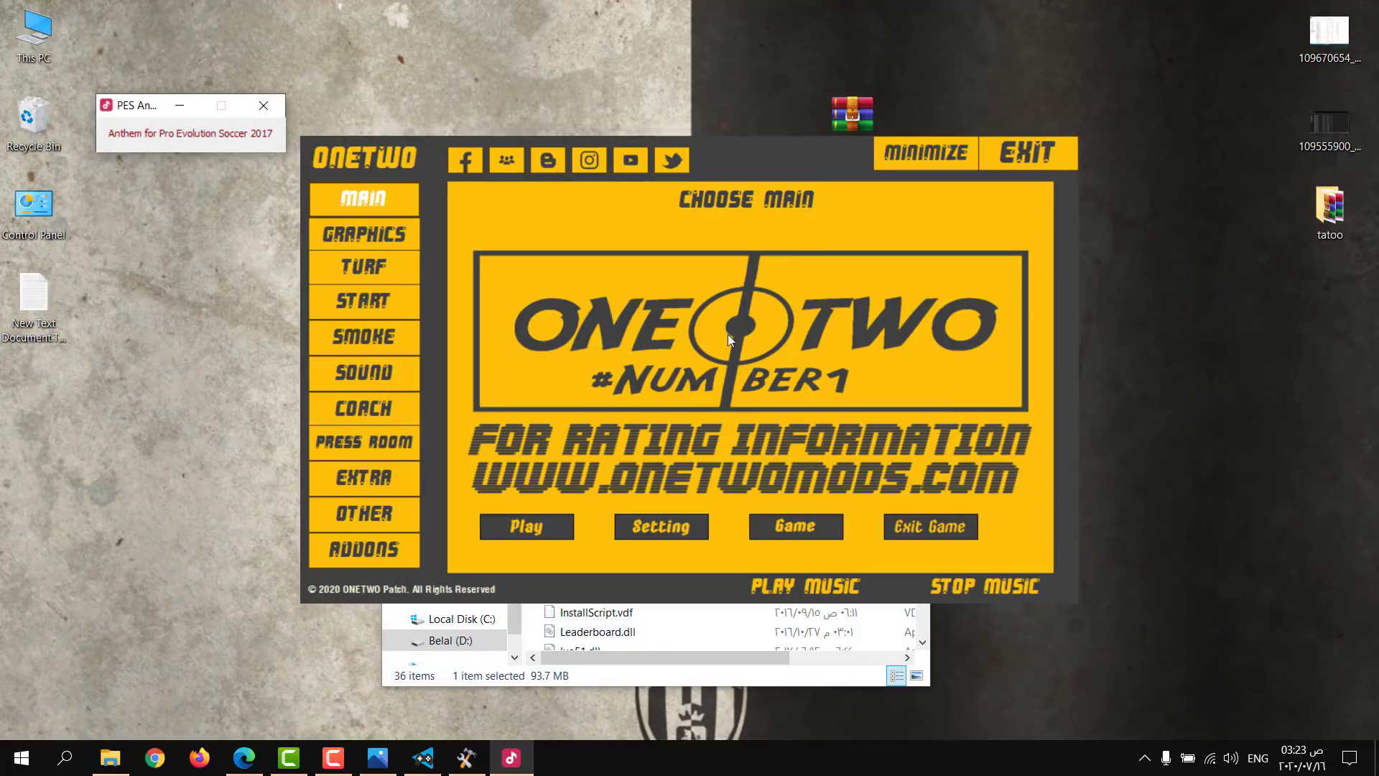
pyautogui.click(263, 106)
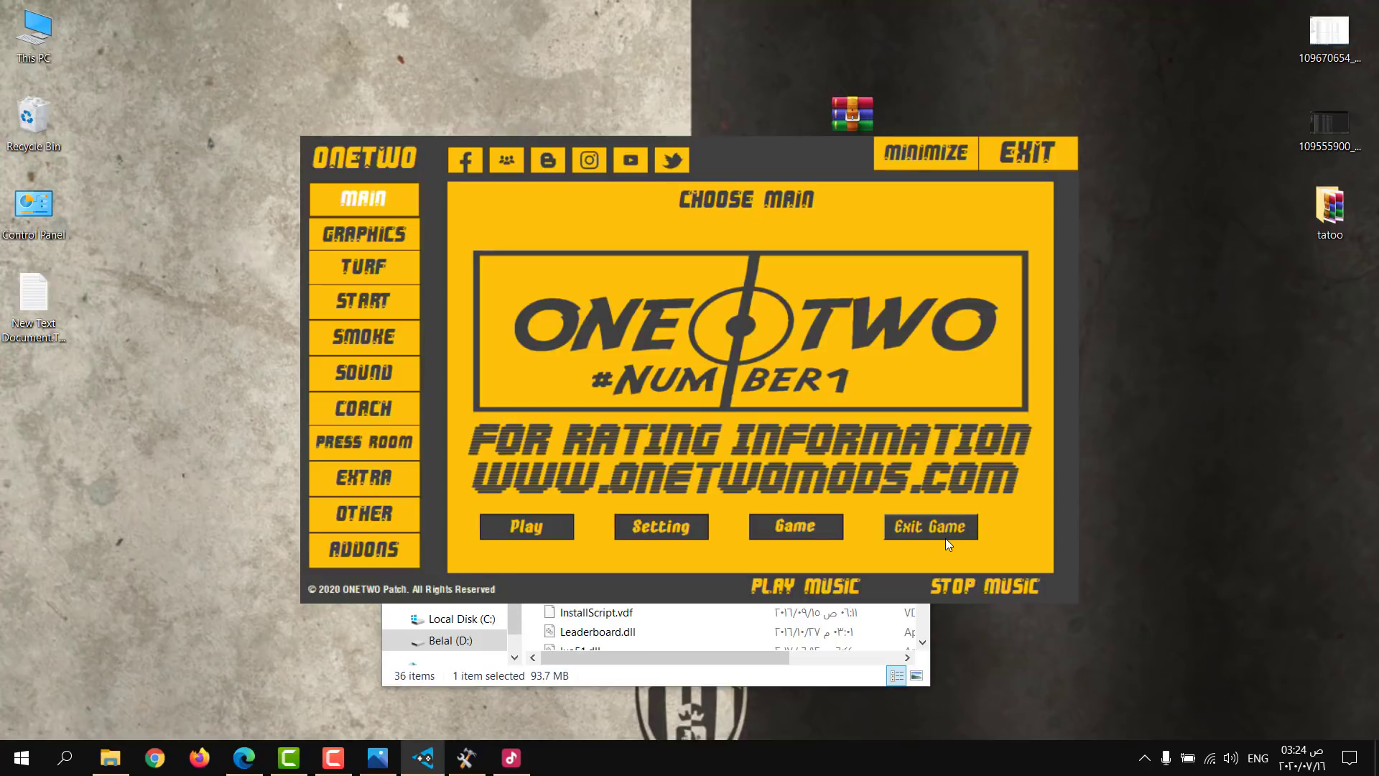
# Step: Open the game folder from the selector's main page and return to the selector
pyautogui.rightClick(873, 759)
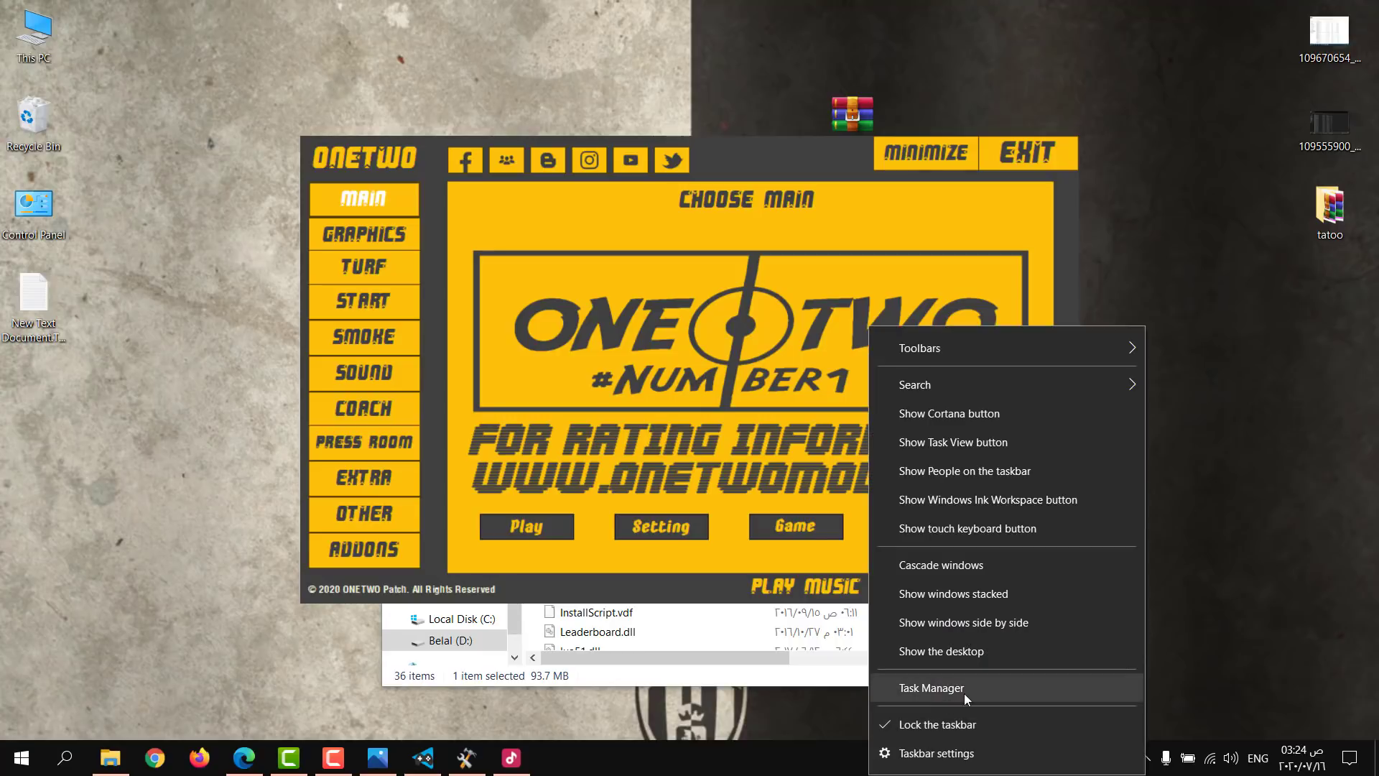
pyautogui.click(803, 556)
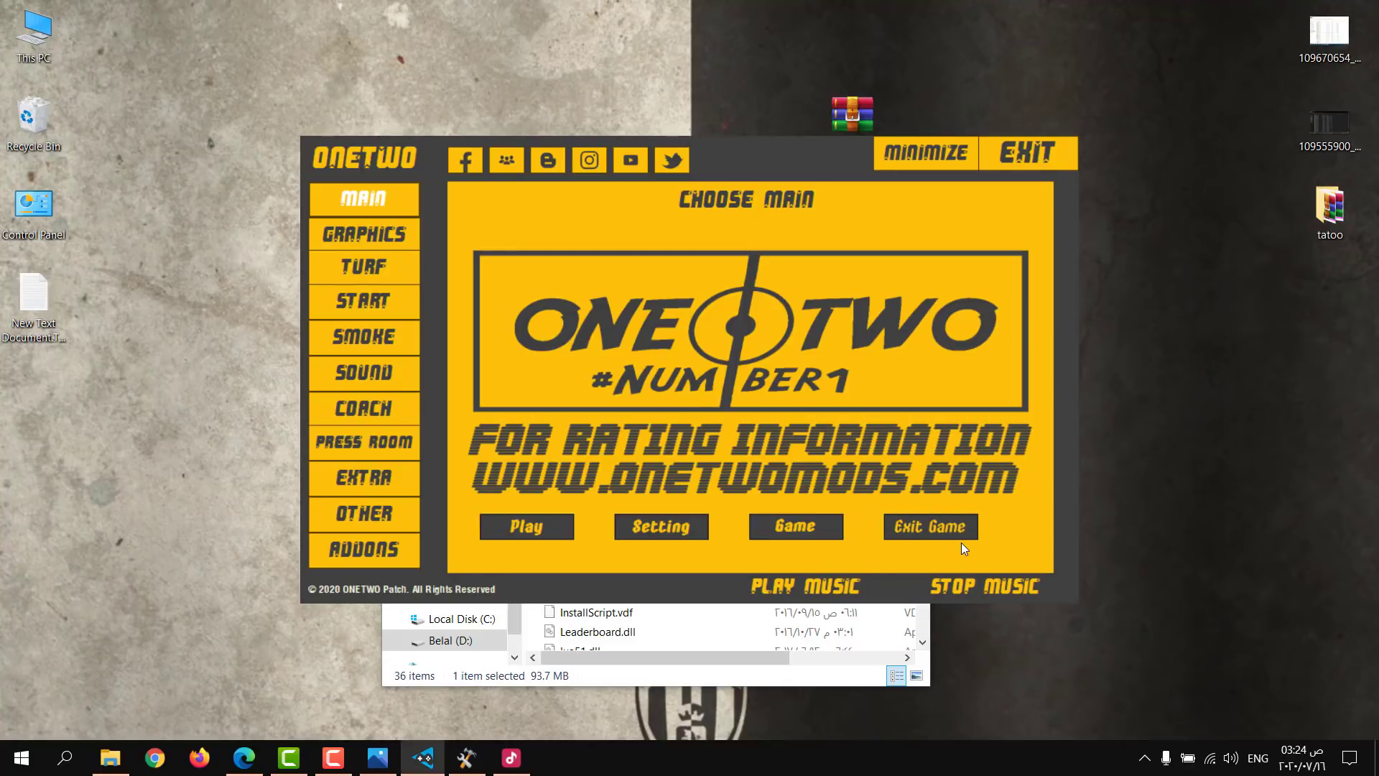
pyautogui.click(822, 530)
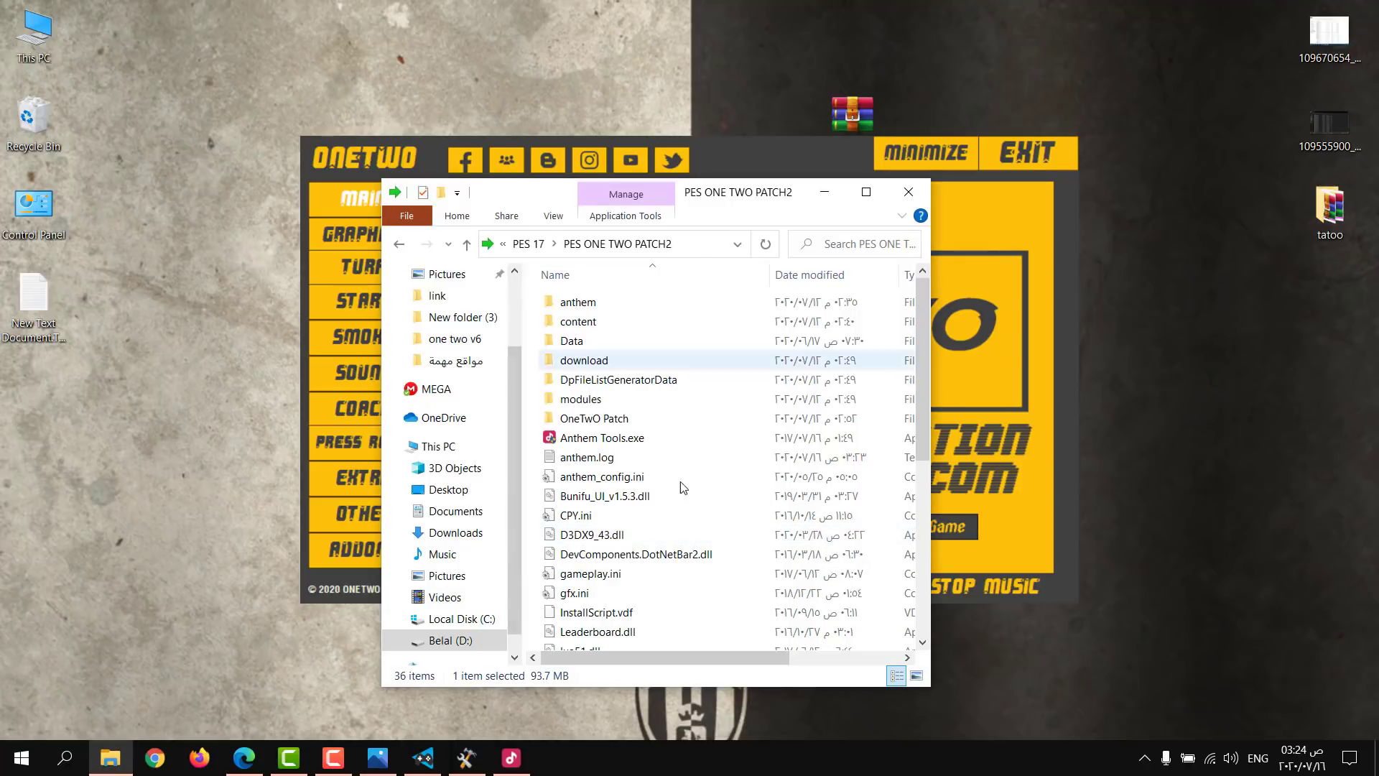
pyautogui.click(1006, 318)
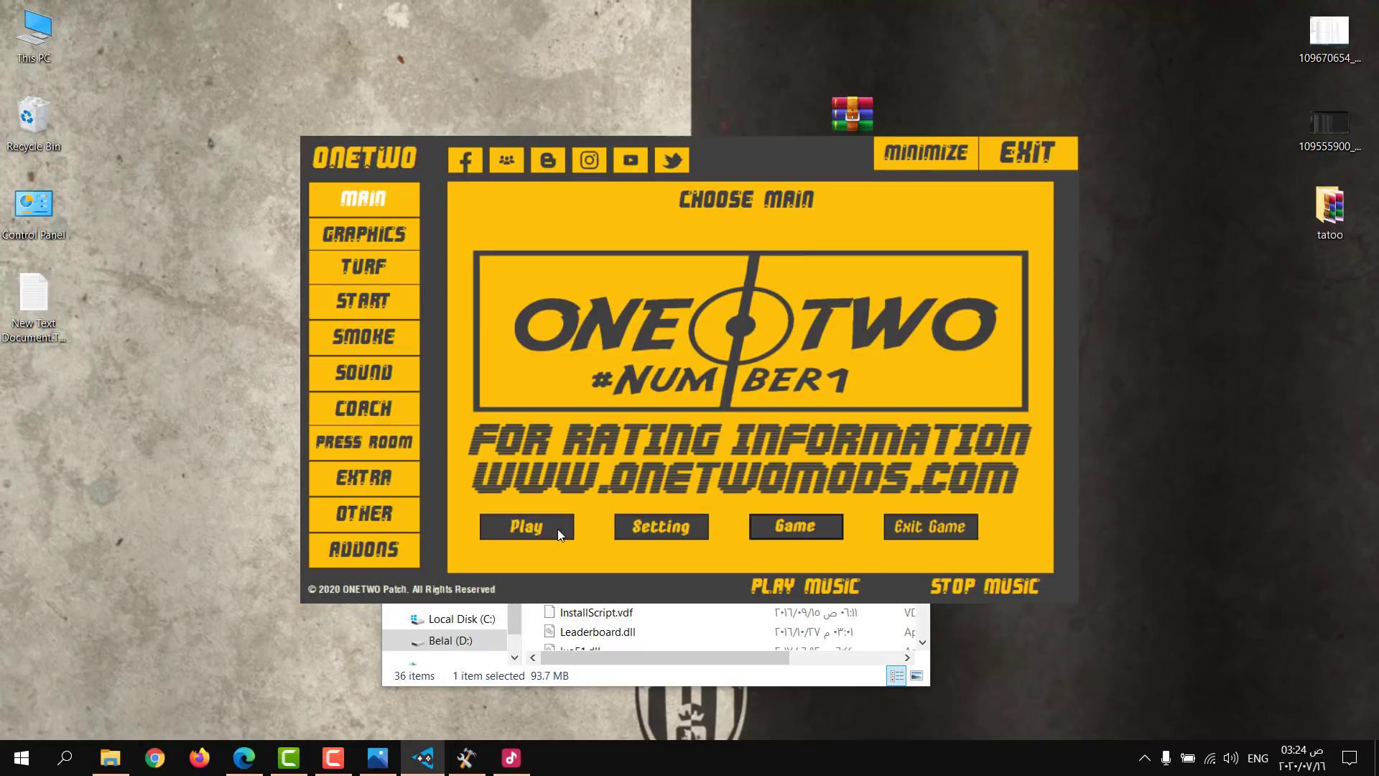
# Step: Browse the graphics menus, choose Menu 11 with the EURO2020 design and apply it
pyautogui.click(378, 229)
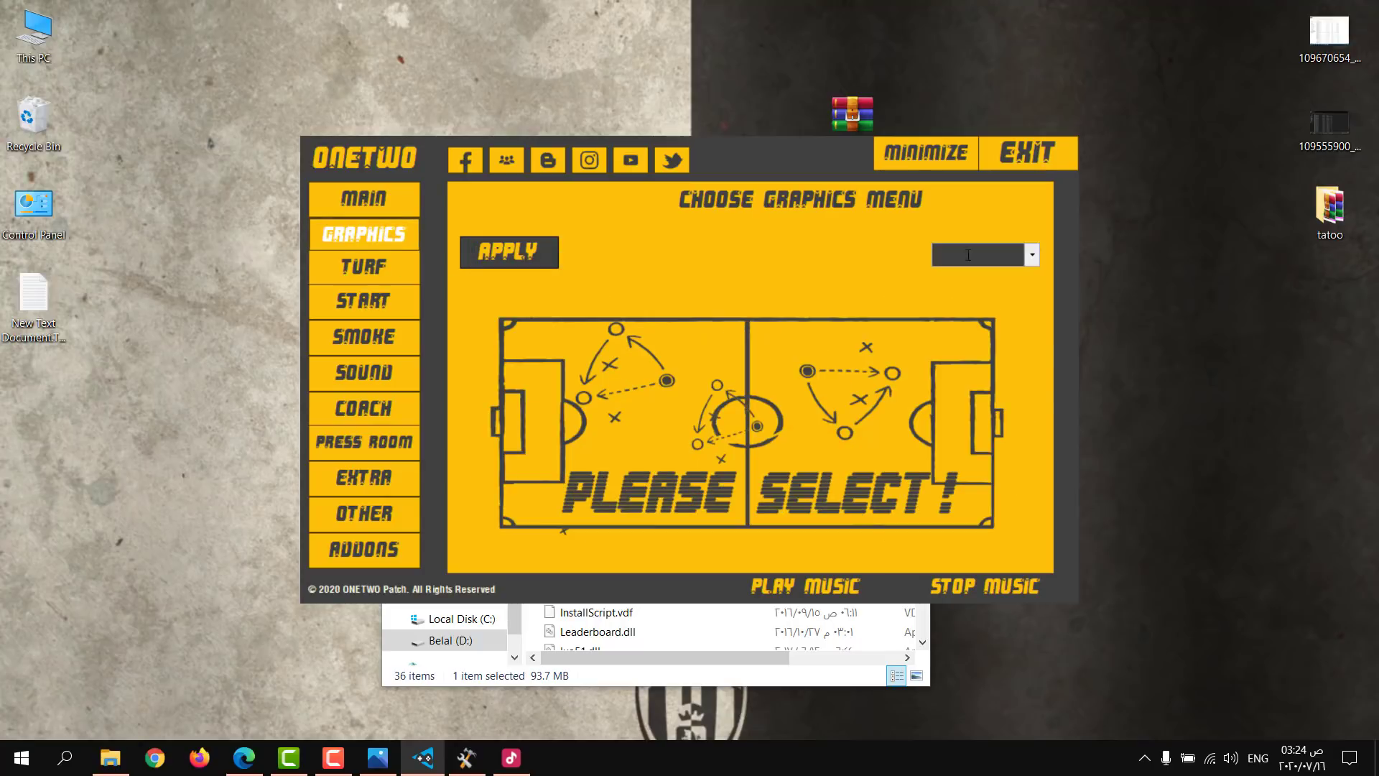
pyautogui.scroll(-3, 985, 259)
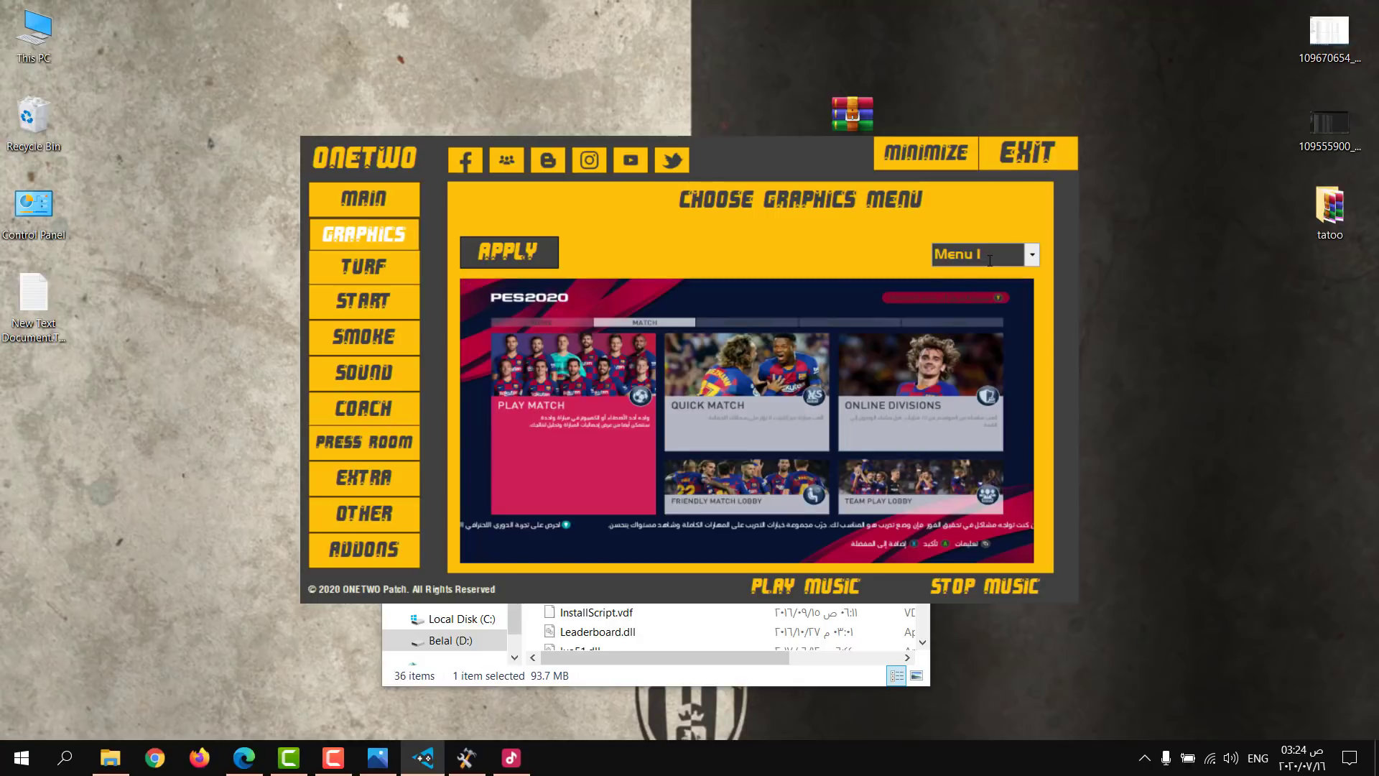
pyautogui.scroll(-3, 989, 259)
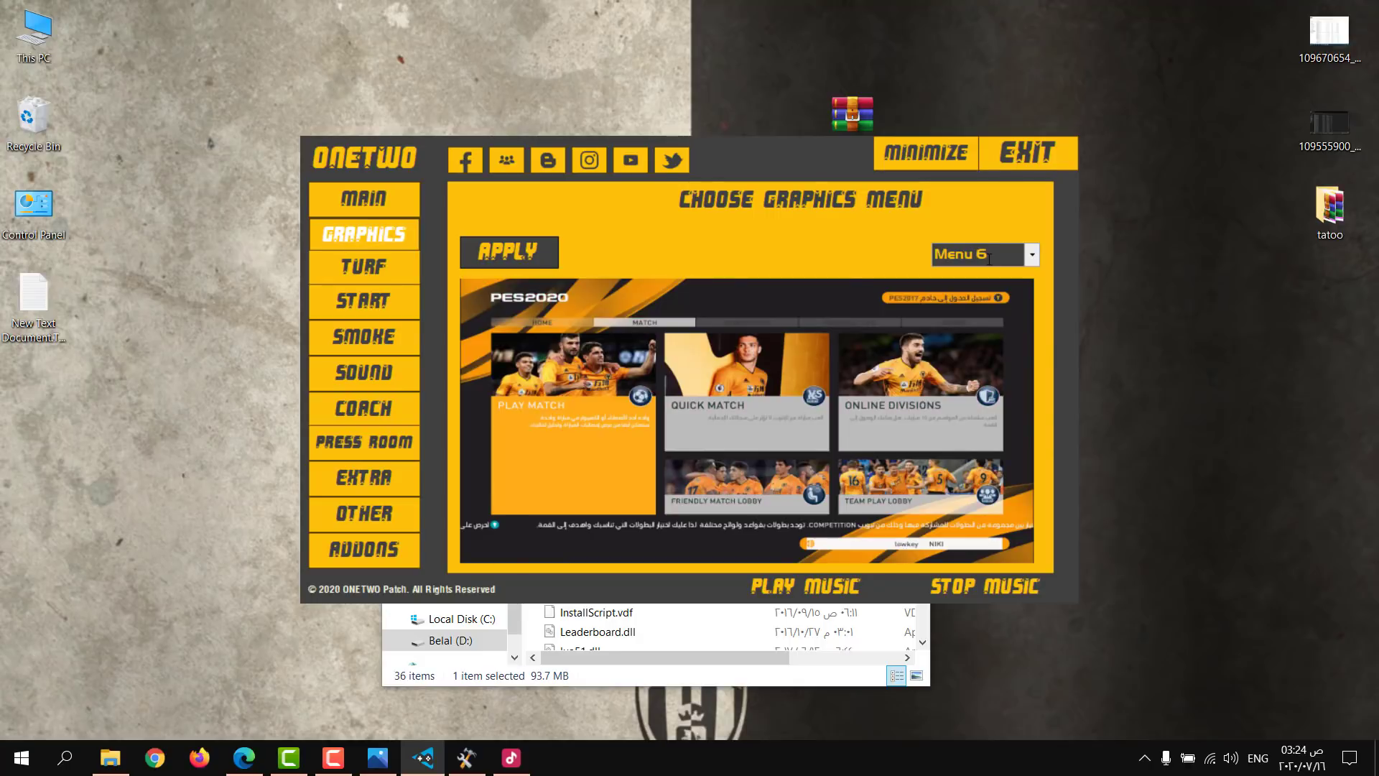
pyautogui.scroll(-1, 989, 260)
pyautogui.scroll(-4, 989, 259)
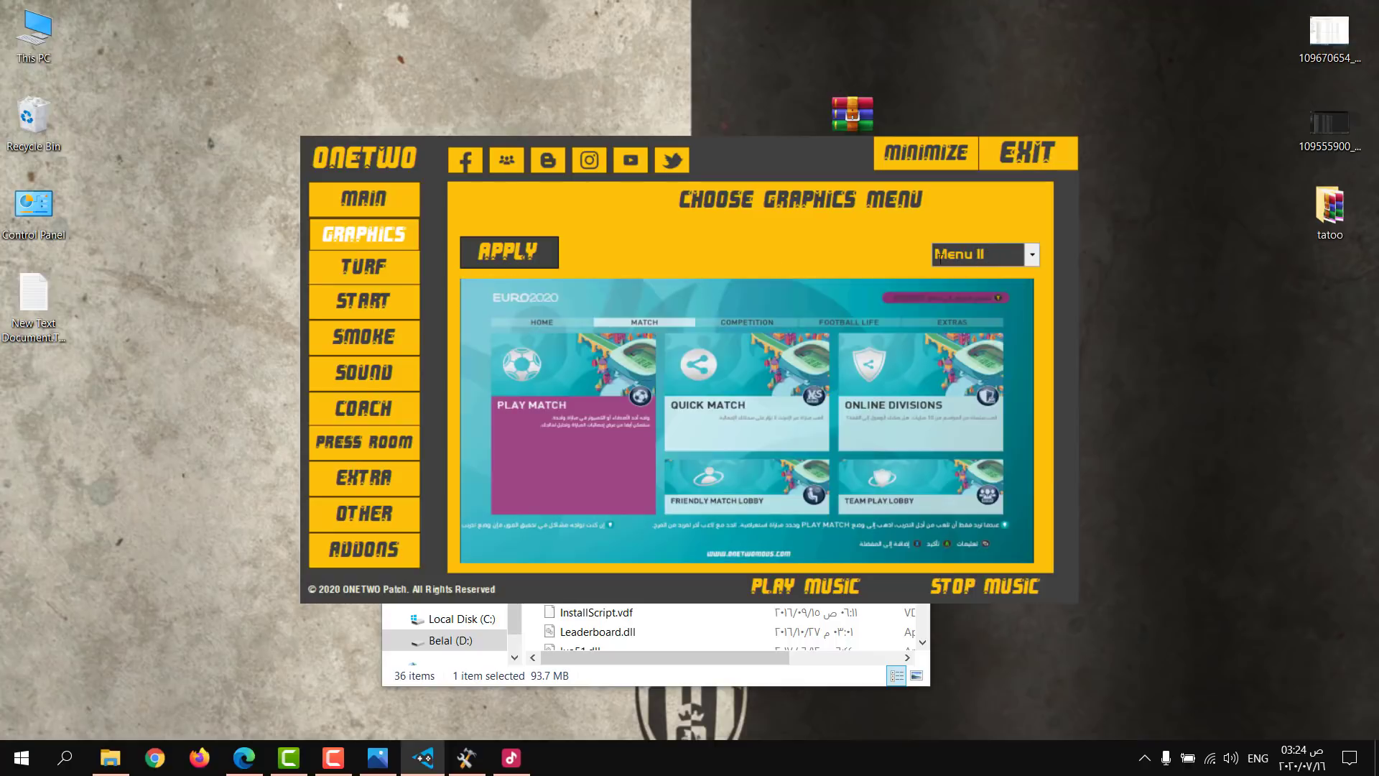
pyautogui.click(520, 258)
pyautogui.click(713, 429)
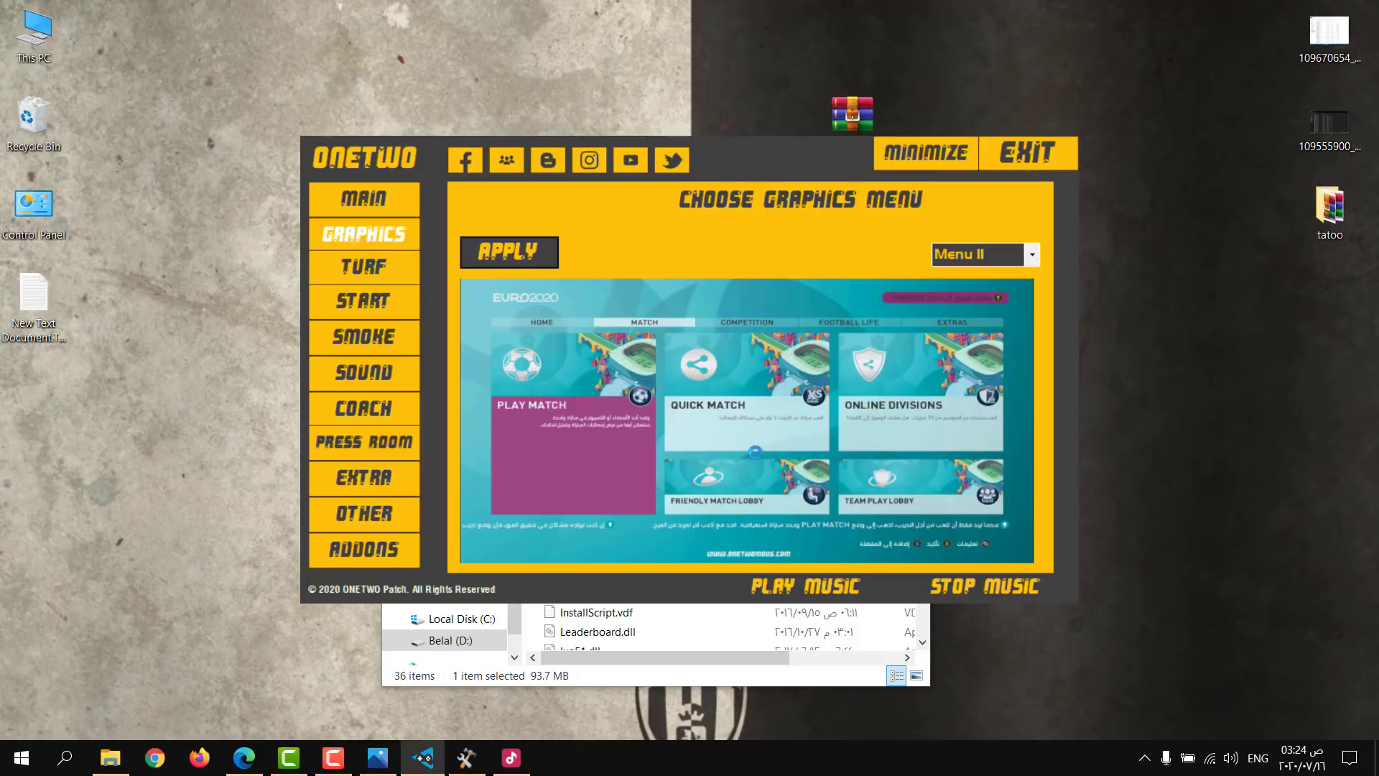
pyautogui.click(705, 433)
pyautogui.click(493, 257)
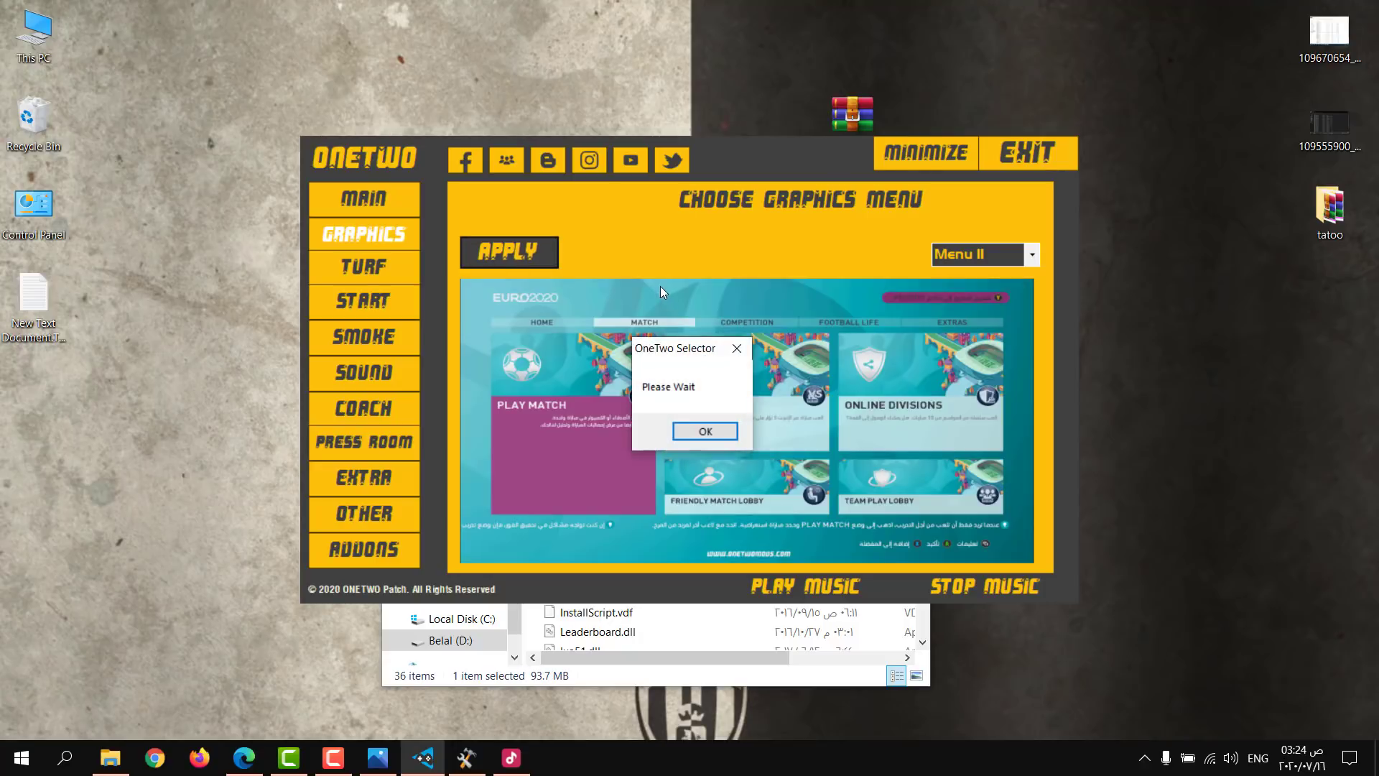
pyautogui.click(714, 428)
pyautogui.click(697, 433)
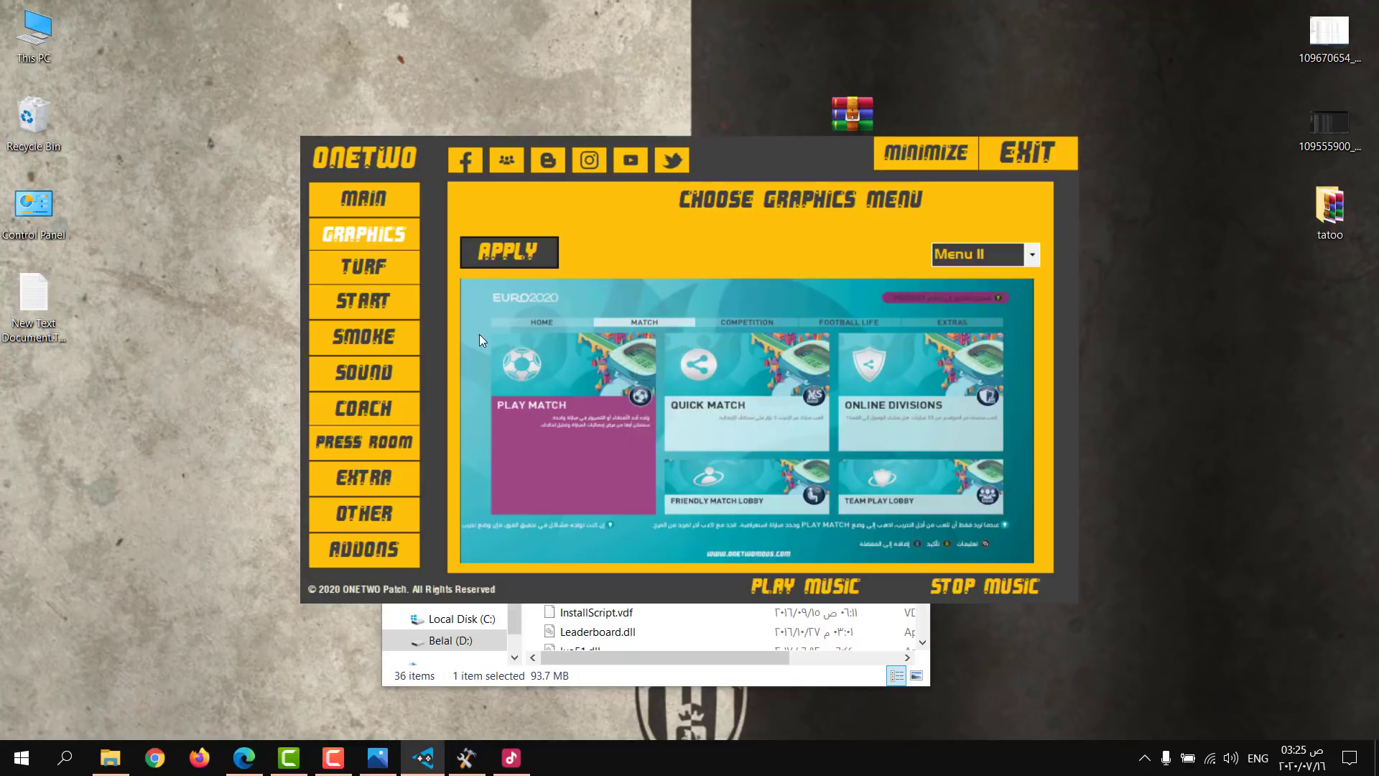
# Step: Choose Turf 9 as the pitch turf and apply it
pyautogui.click(402, 277)
pyautogui.click(1032, 252)
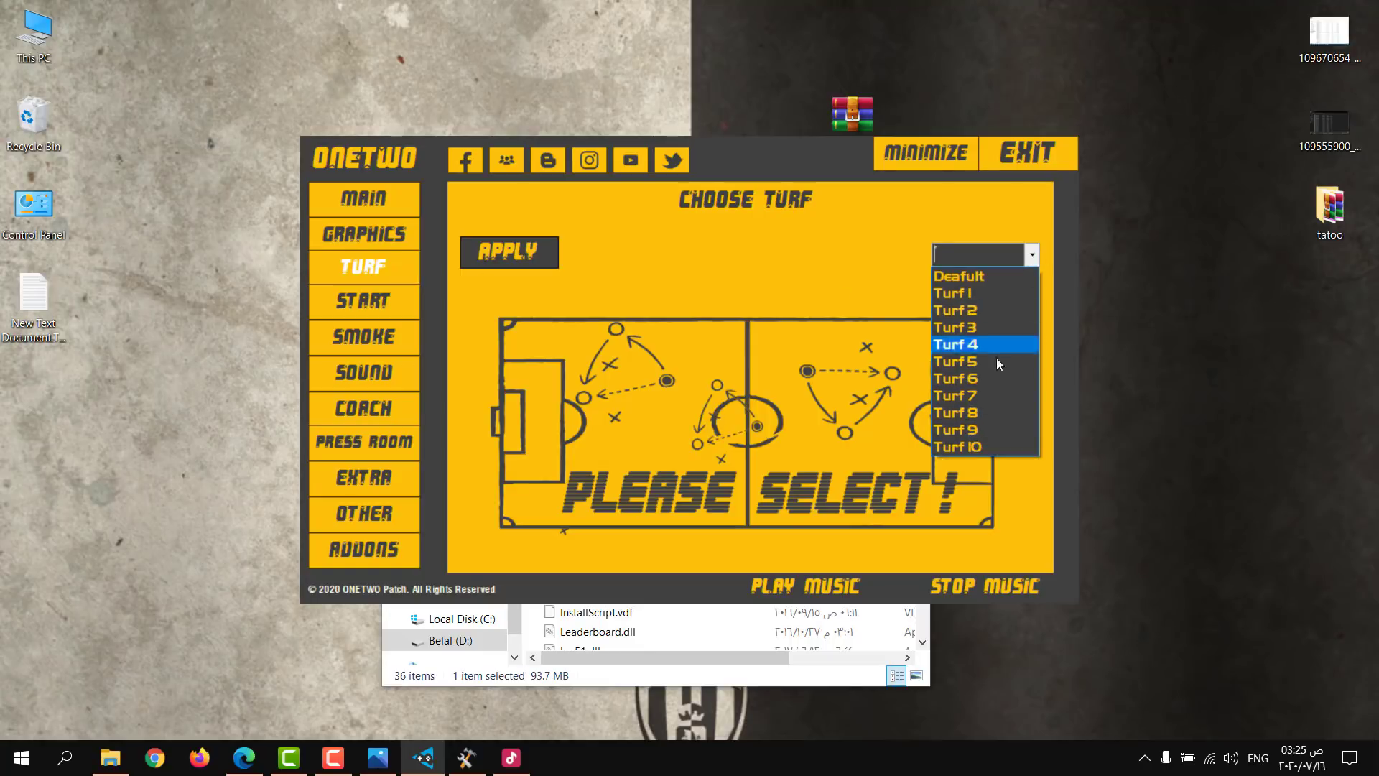
pyautogui.click(984, 424)
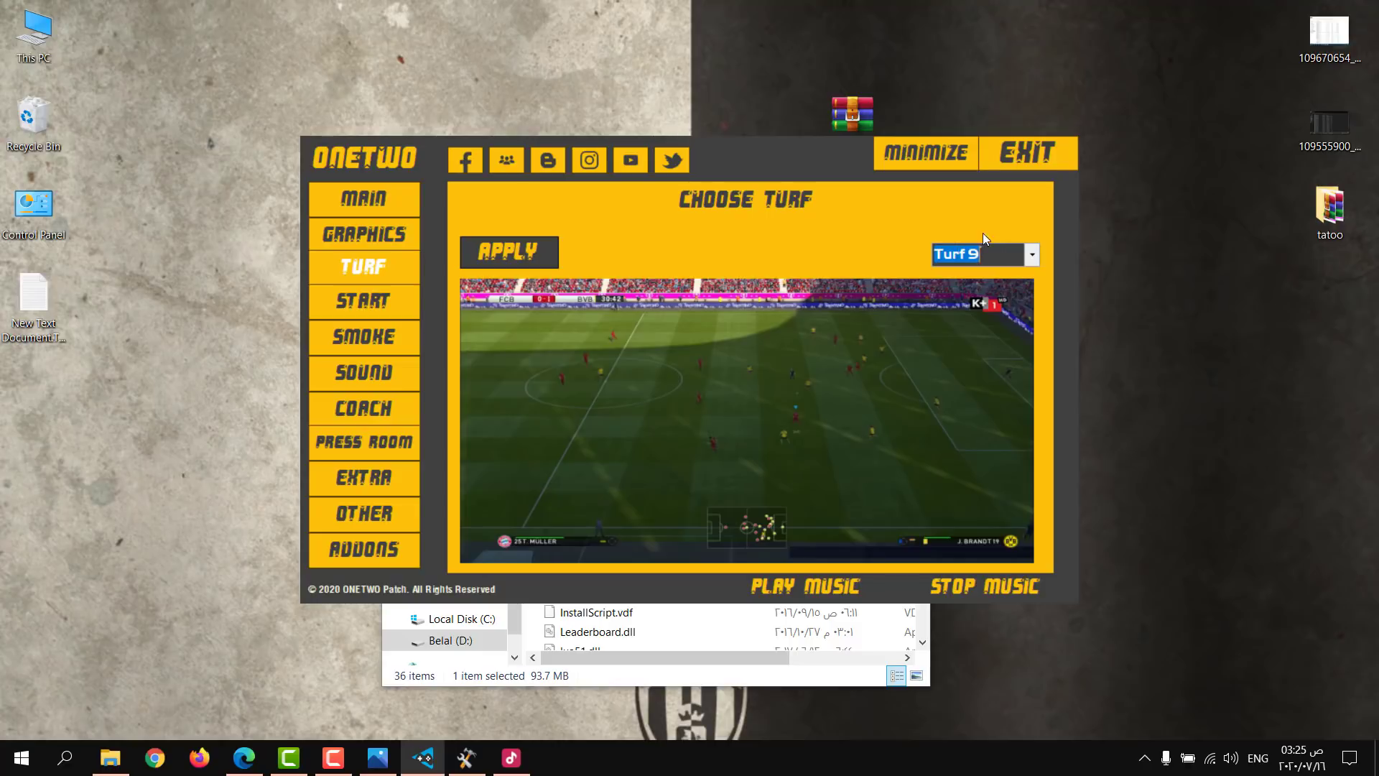
pyautogui.click(553, 252)
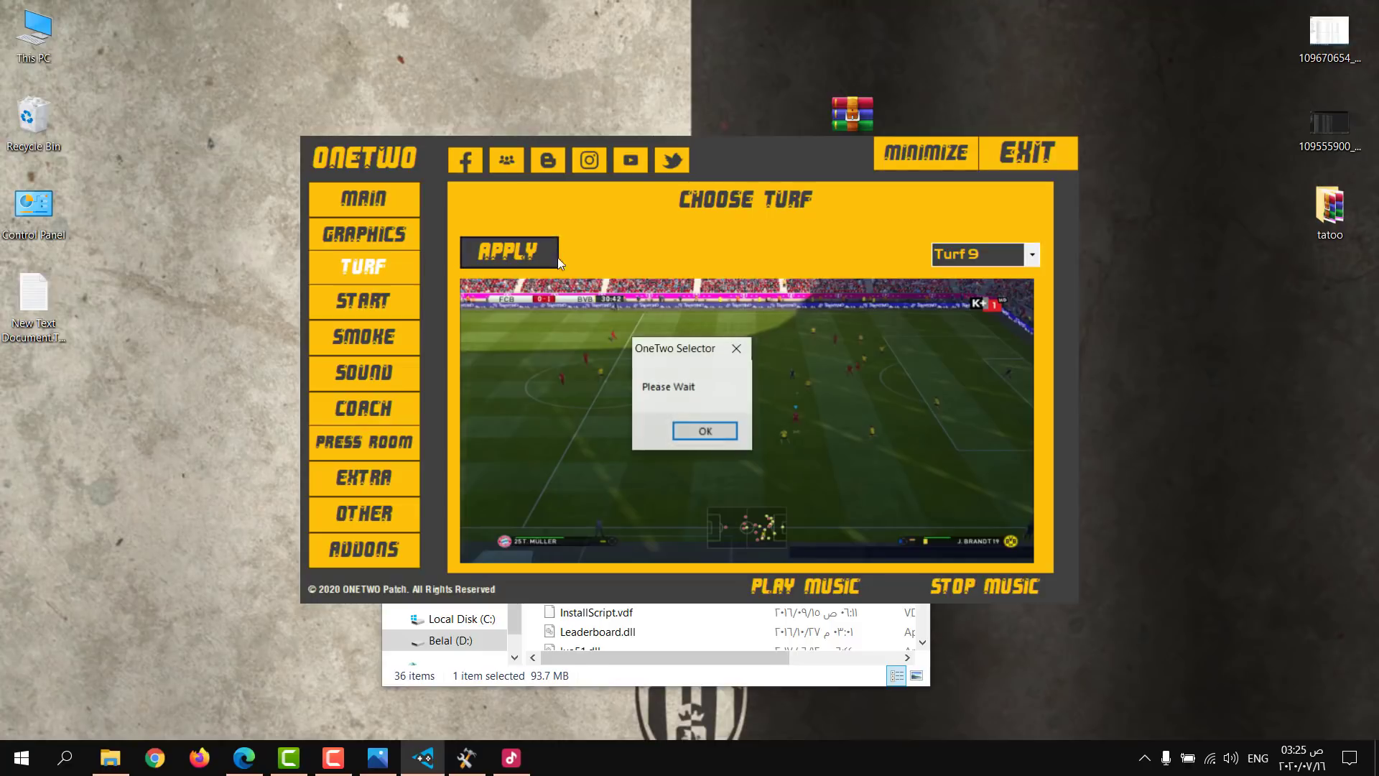
pyautogui.click(706, 429)
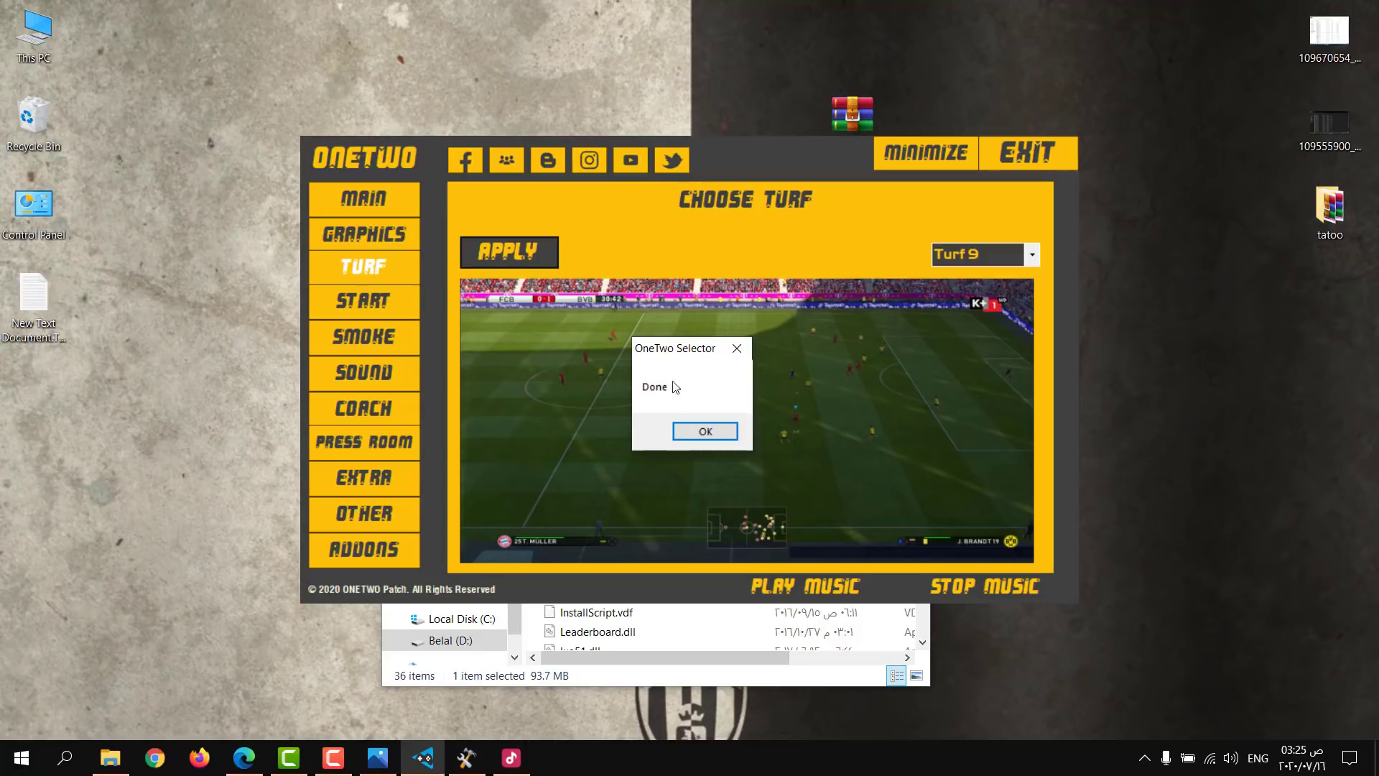
pyautogui.click(716, 433)
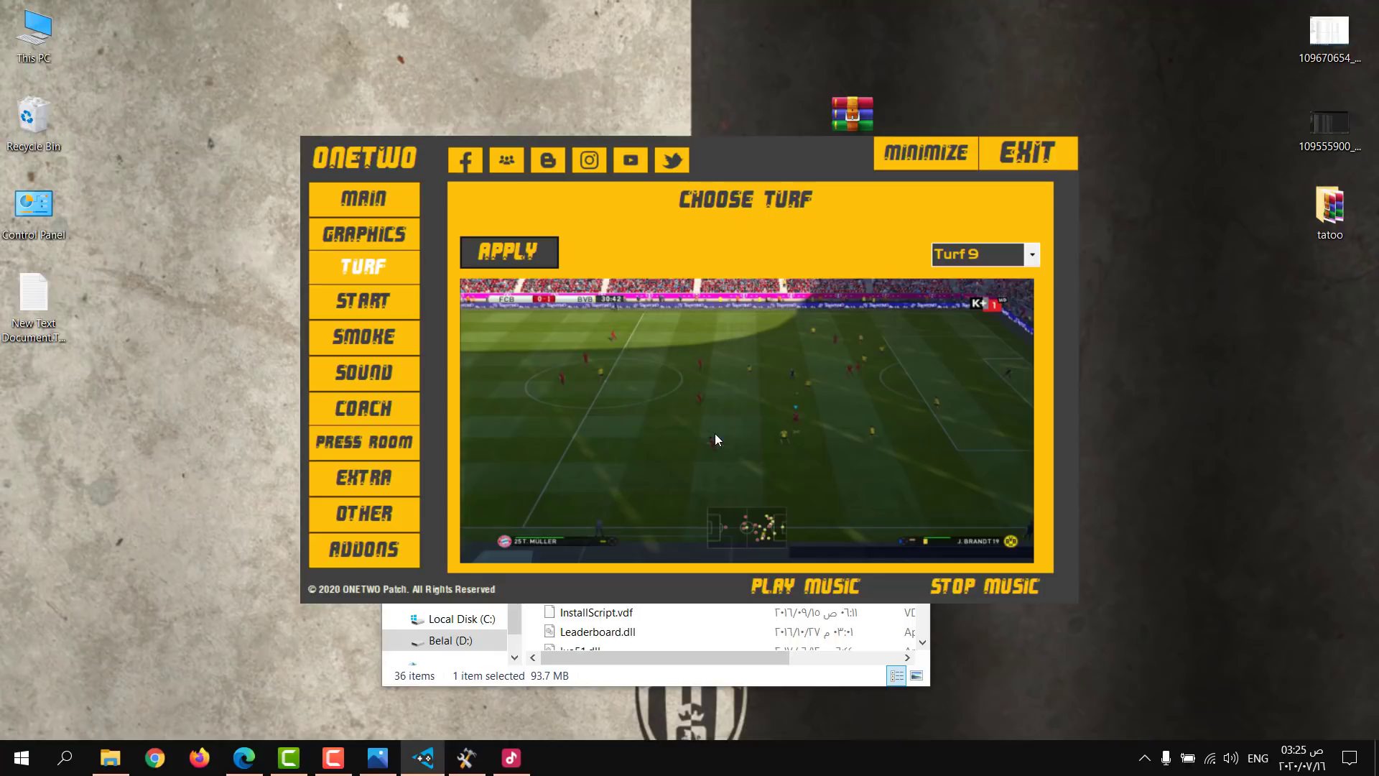
# Step: Browse the available start screens and select Screen 116
pyautogui.click(397, 303)
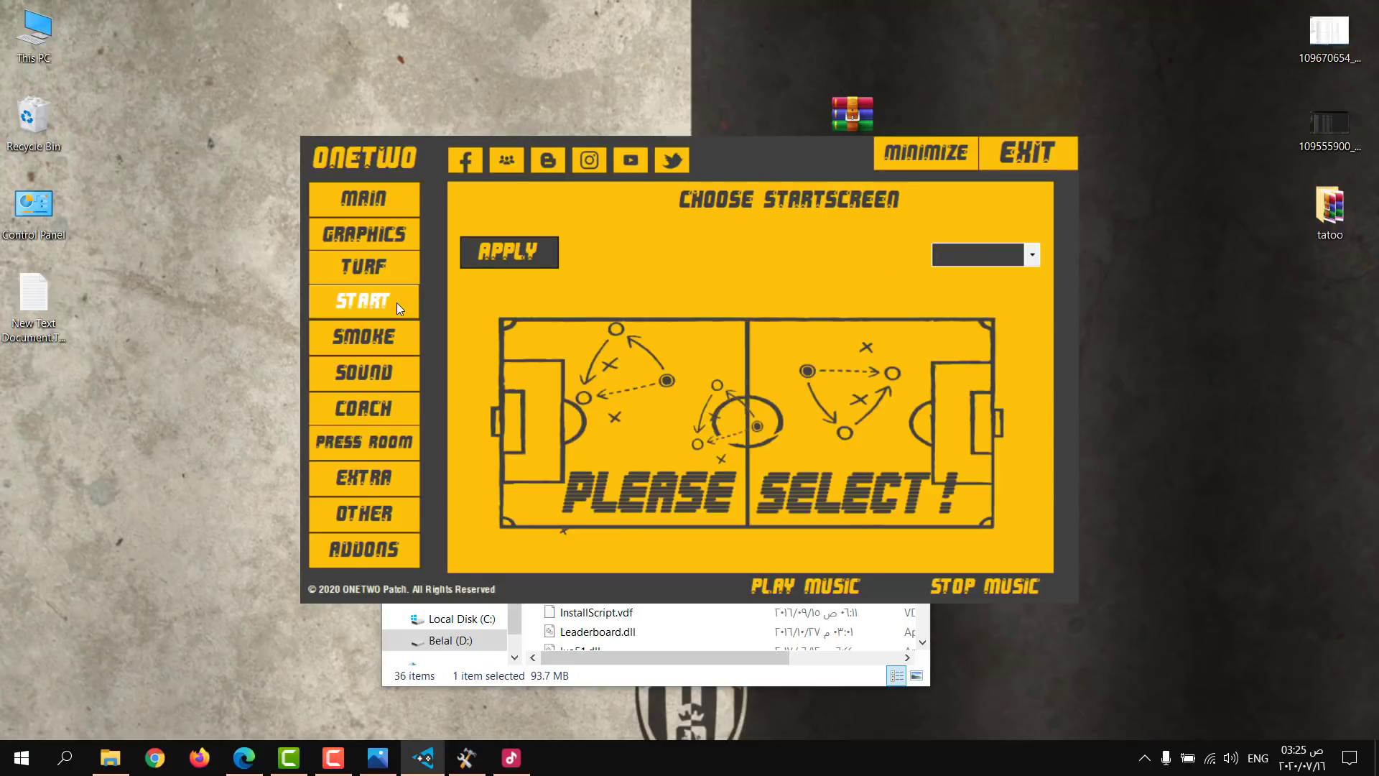
pyautogui.click(1028, 257)
pyautogui.moveTo(1033, 49); pyautogui.dragTo(1040, 525)
pyautogui.scroll(20, 972, 417)
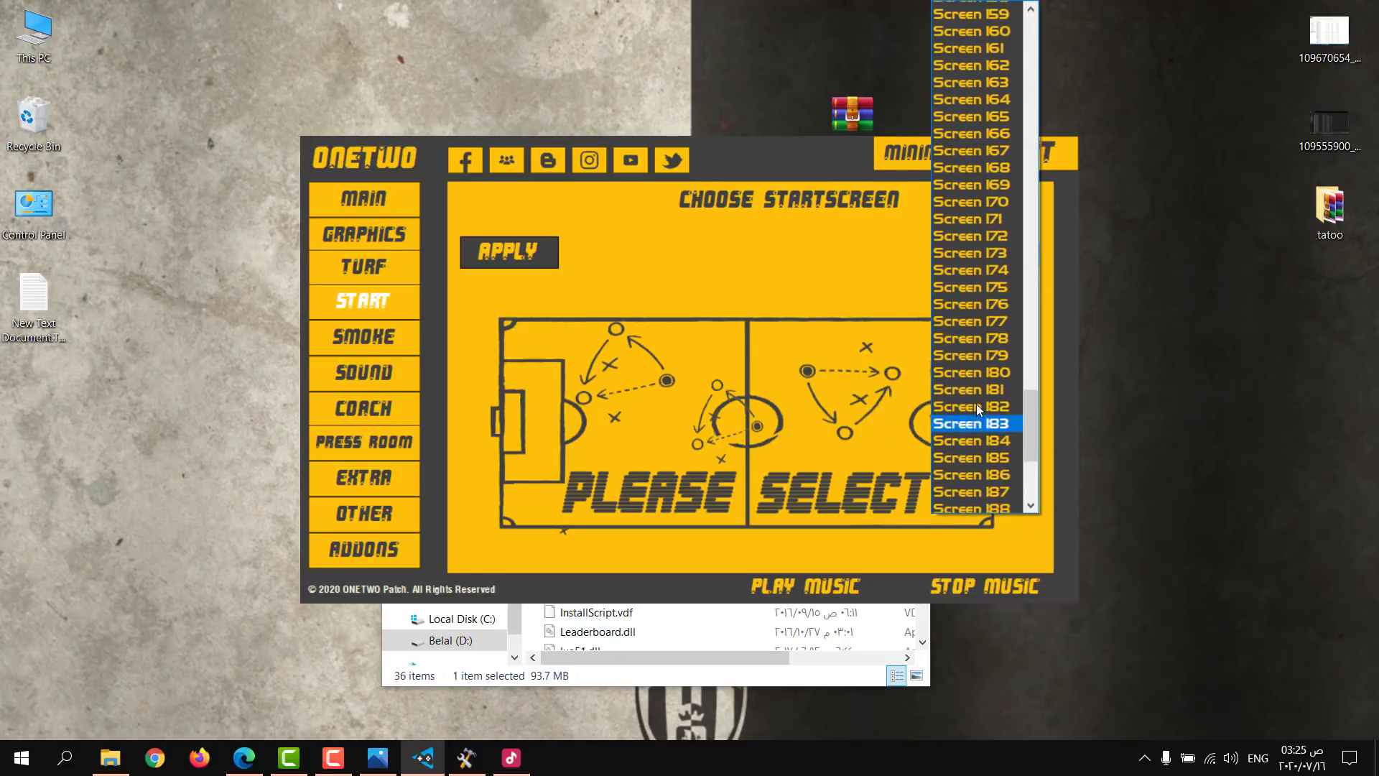
pyautogui.click(980, 316)
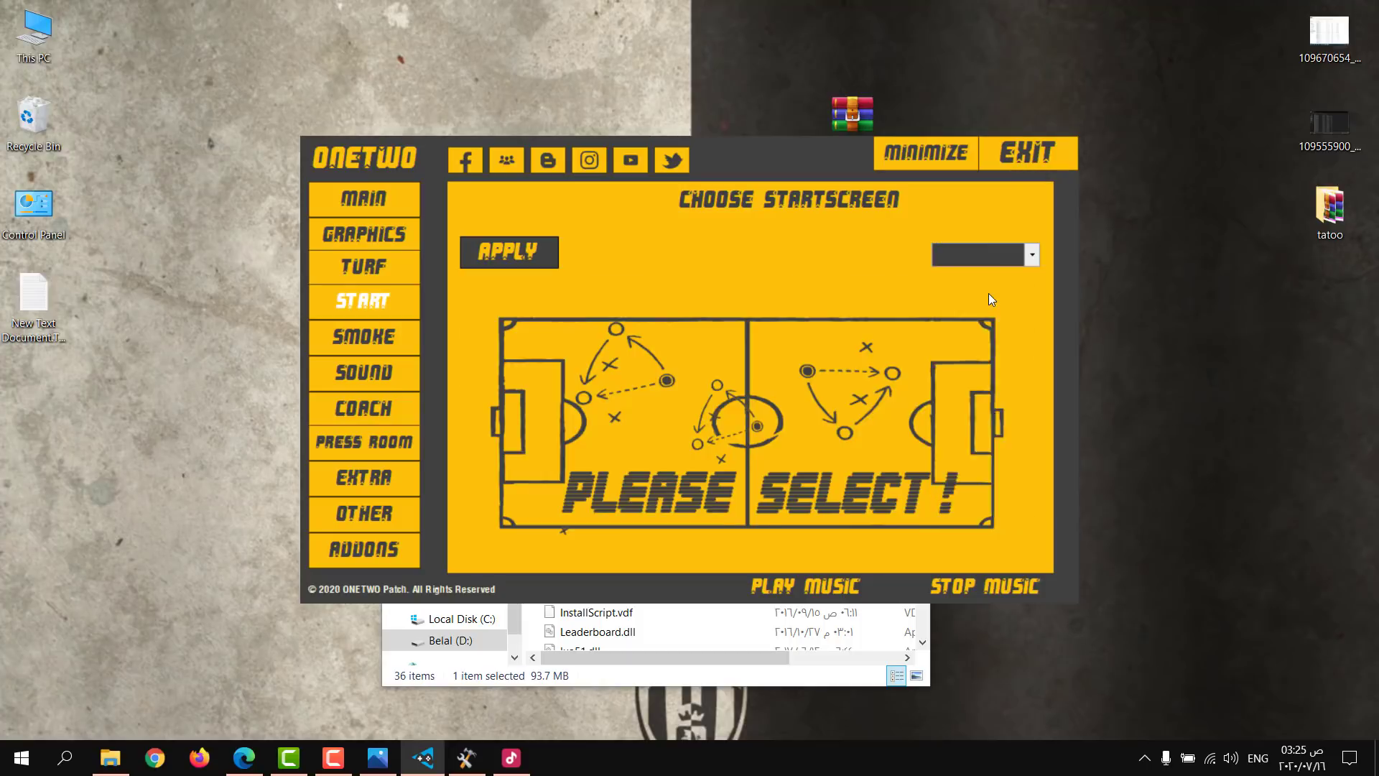
pyautogui.scroll(6, 988, 262)
pyautogui.scroll(4, 987, 264)
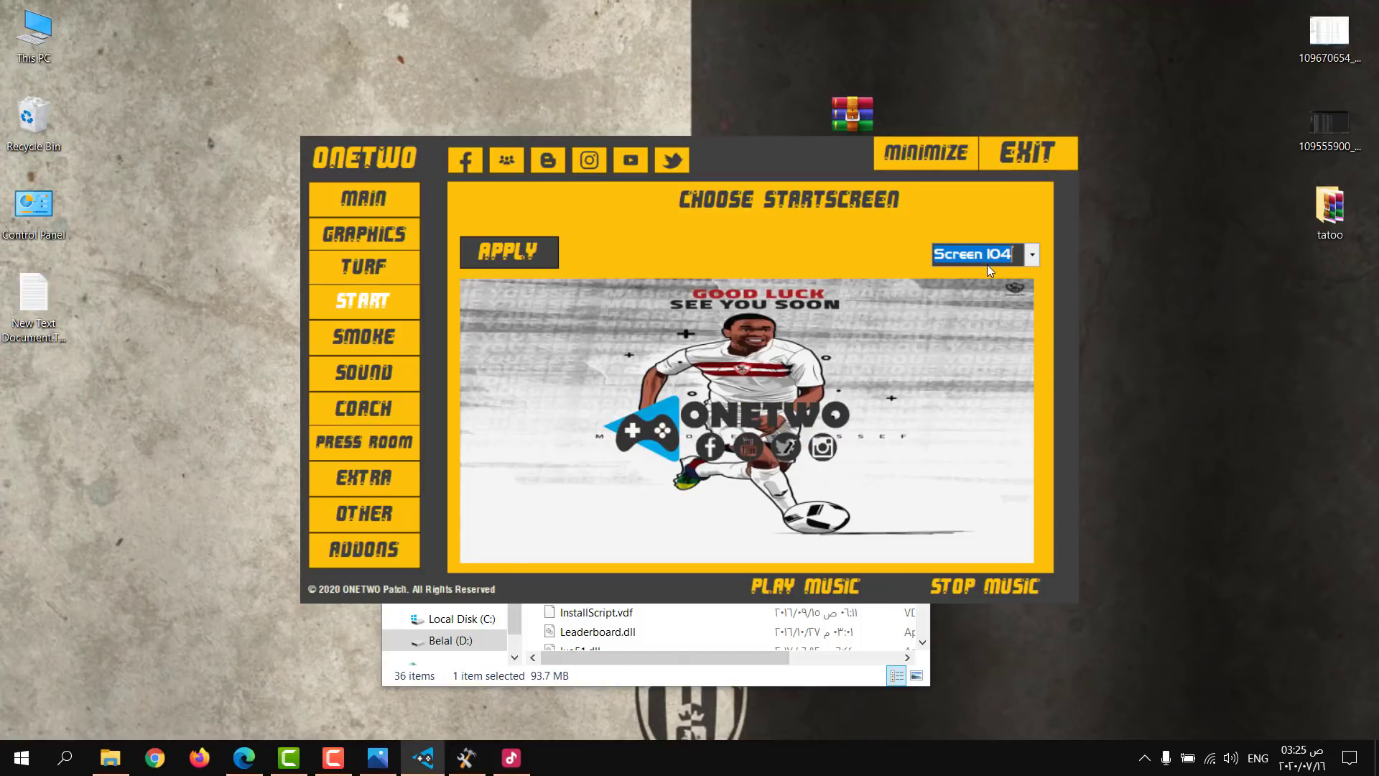
pyautogui.scroll(-12, 987, 264)
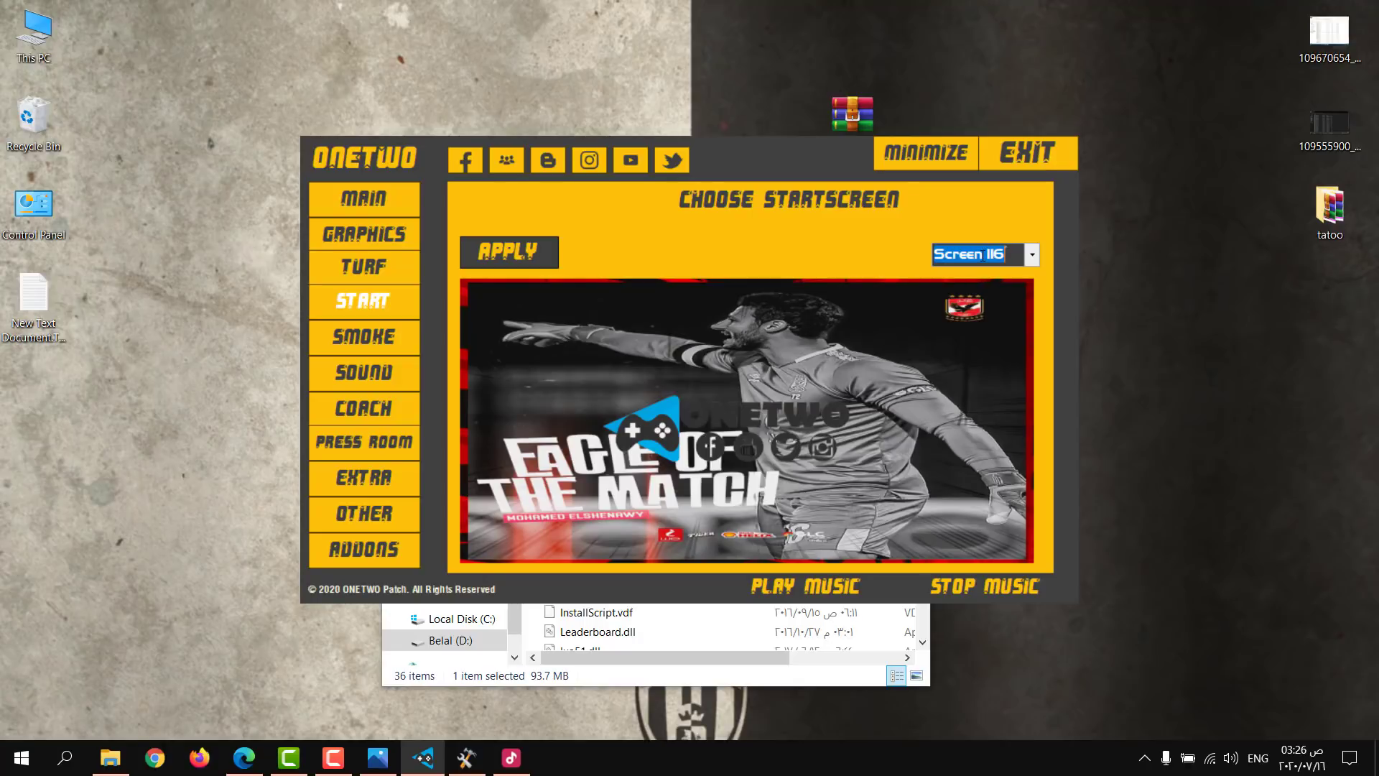
# Step: Select Screen 192 as the start screen and apply it, acknowledging the messages
pyautogui.scroll(-2, 1006, 254)
pyautogui.scroll(-5, 981, 256)
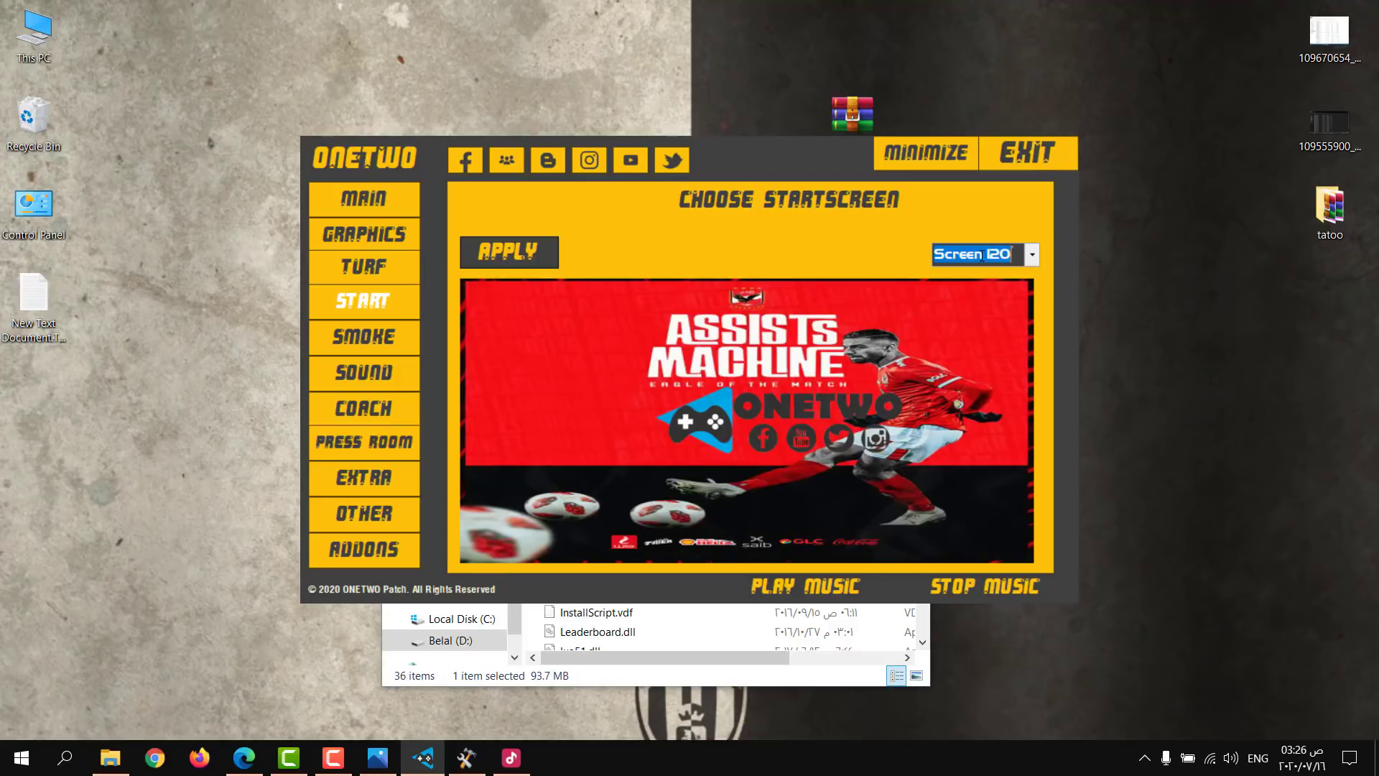
pyautogui.scroll(-6, 981, 255)
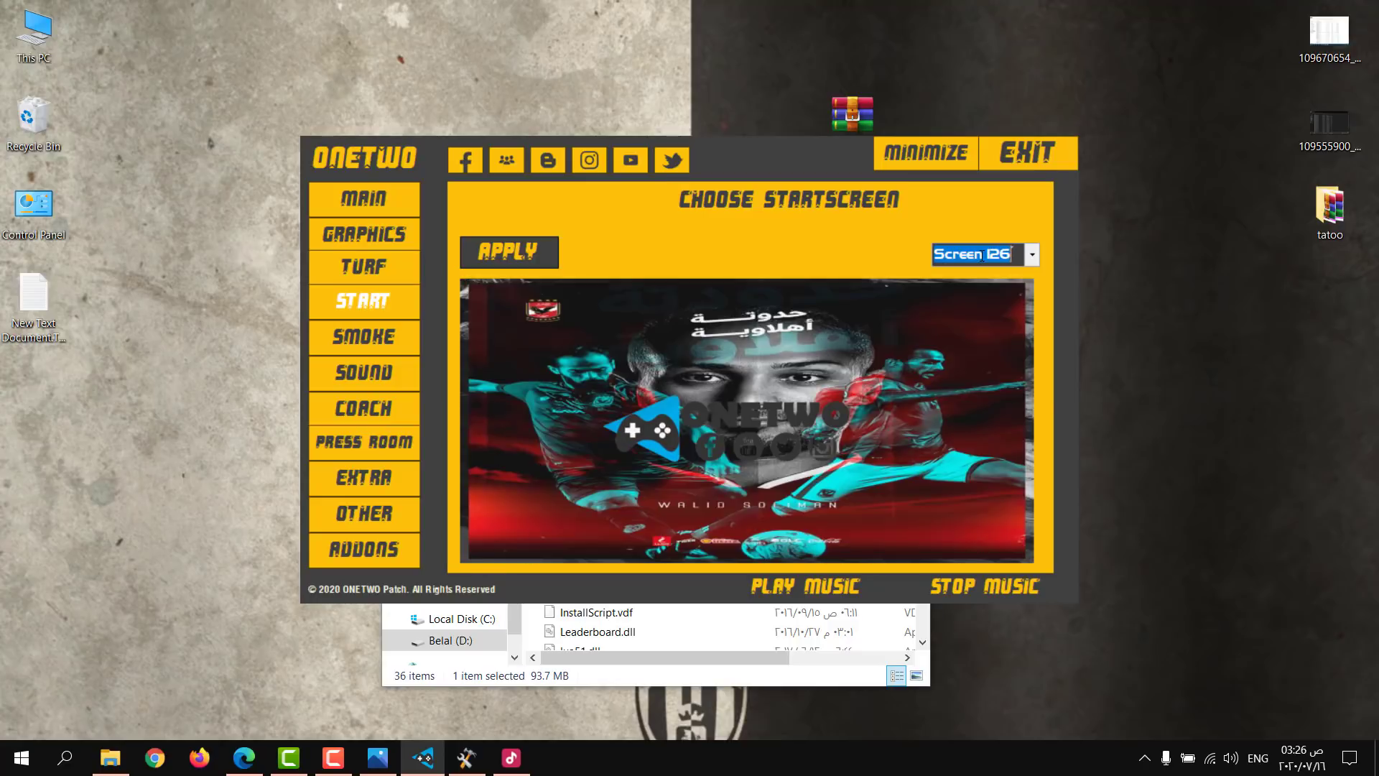
pyautogui.scroll(-4, 981, 256)
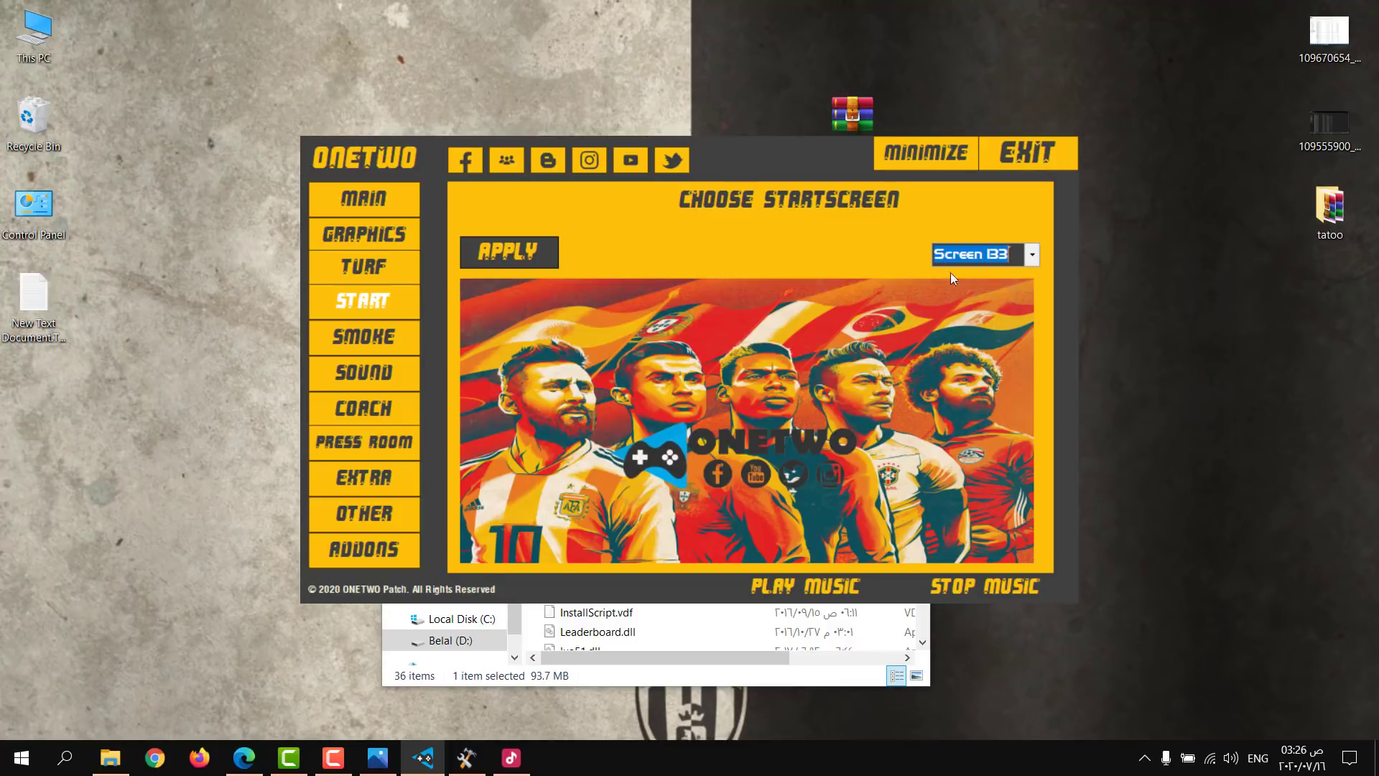
pyautogui.click(1032, 255)
pyautogui.scroll(-12, 1026, 388)
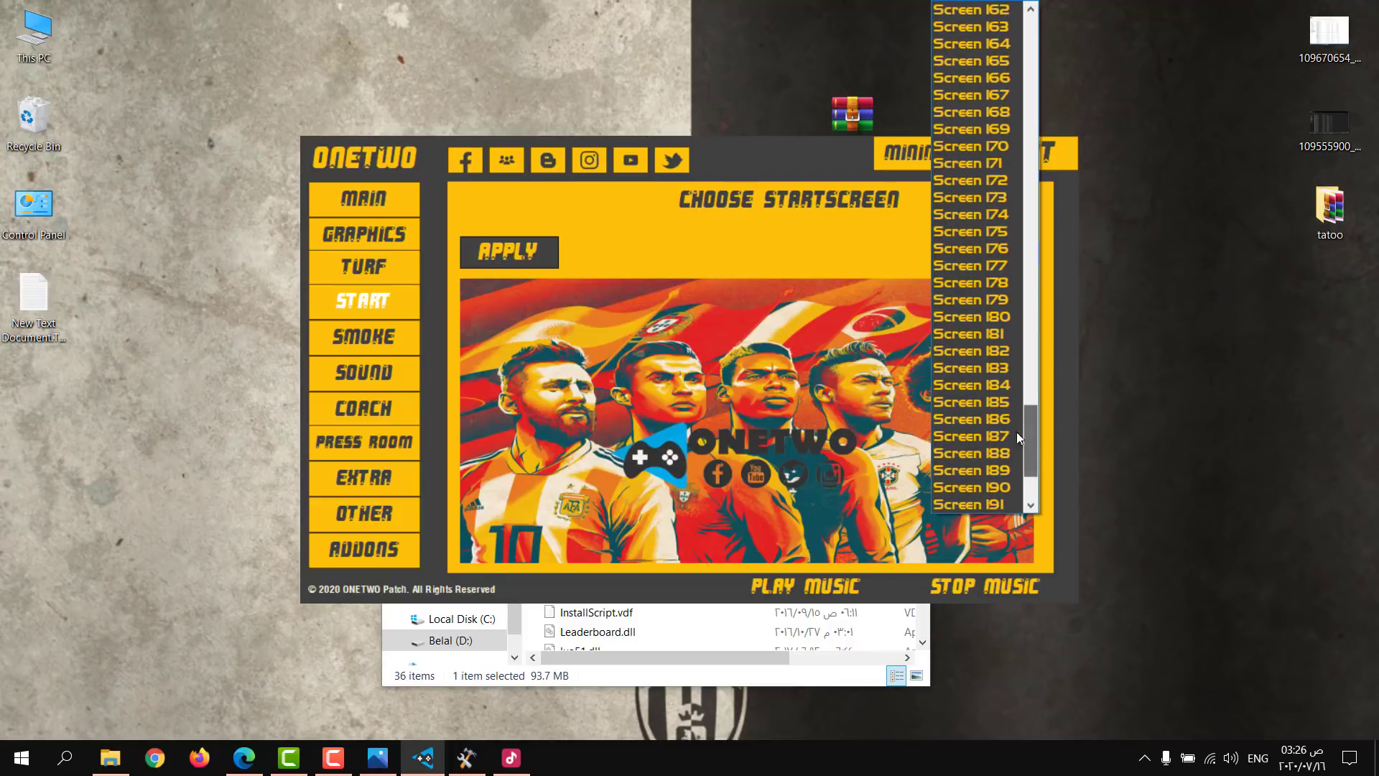
pyautogui.click(986, 322)
pyautogui.scroll(-5, 992, 263)
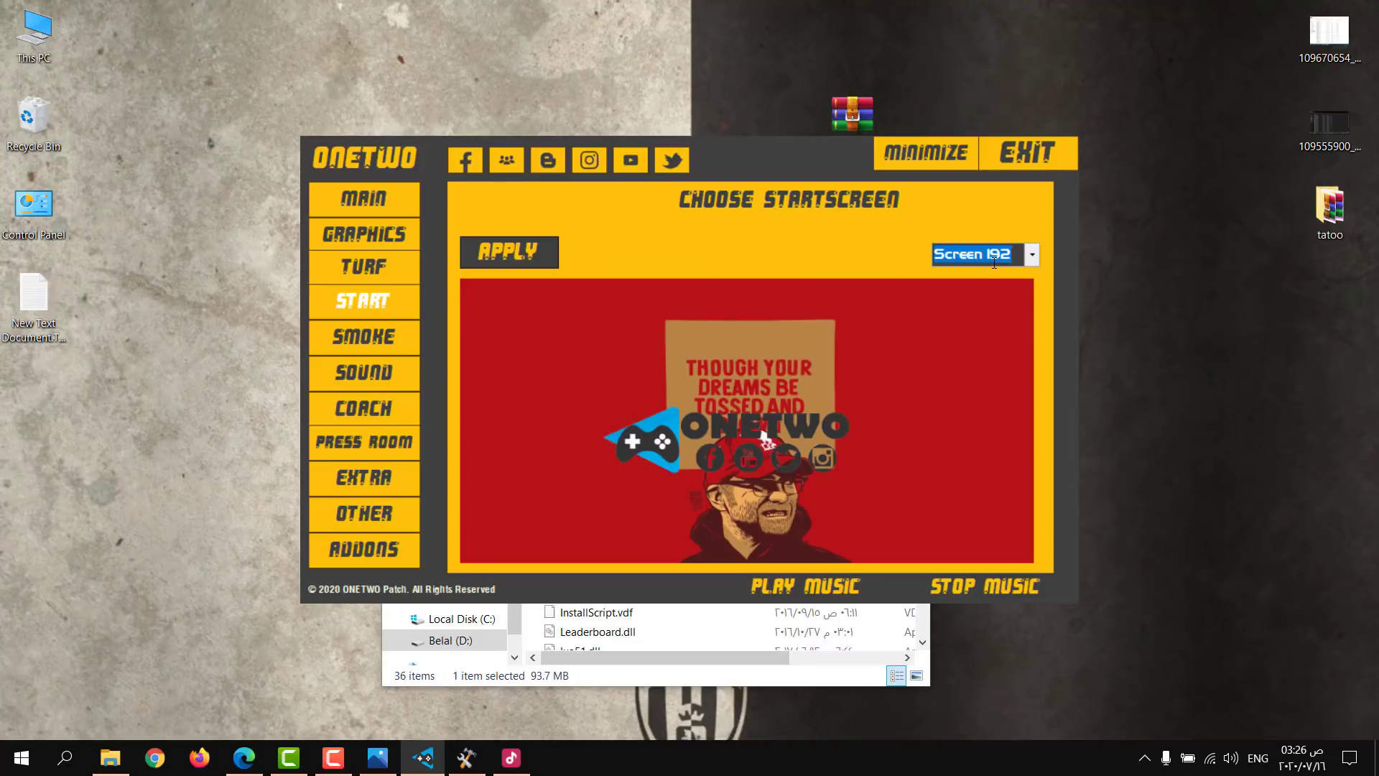
pyautogui.click(528, 264)
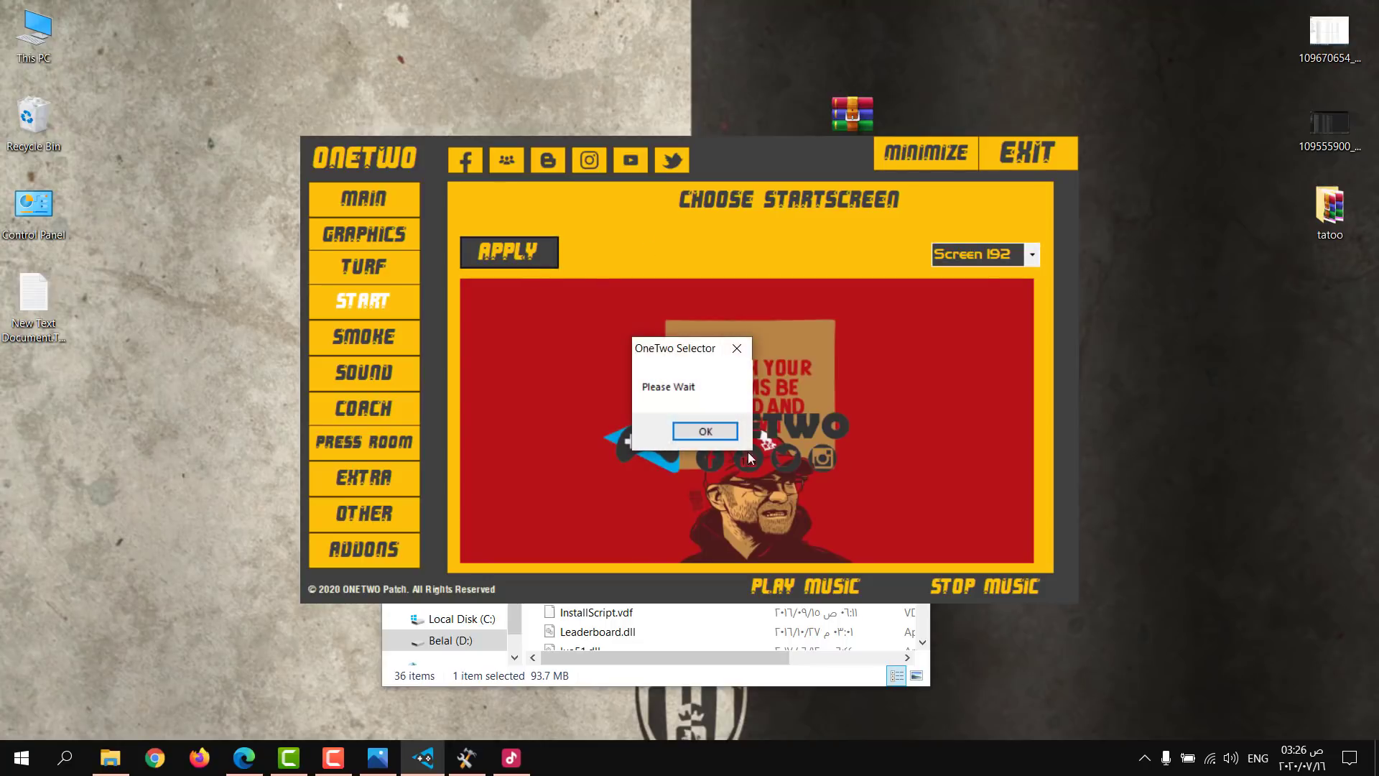
pyautogui.click(726, 430)
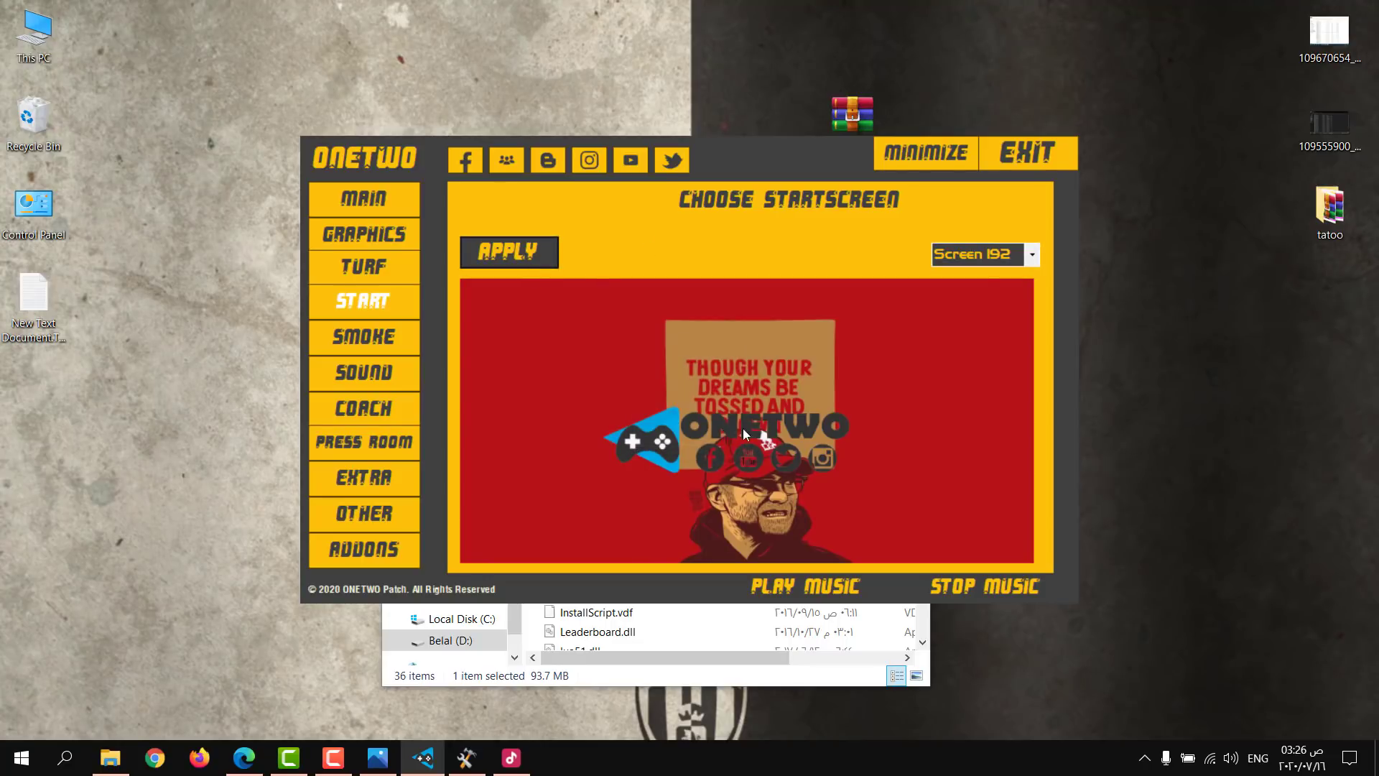
# Step: Preview the smoke options and apply Smoke 2, acknowledging the messages
pyautogui.click(387, 342)
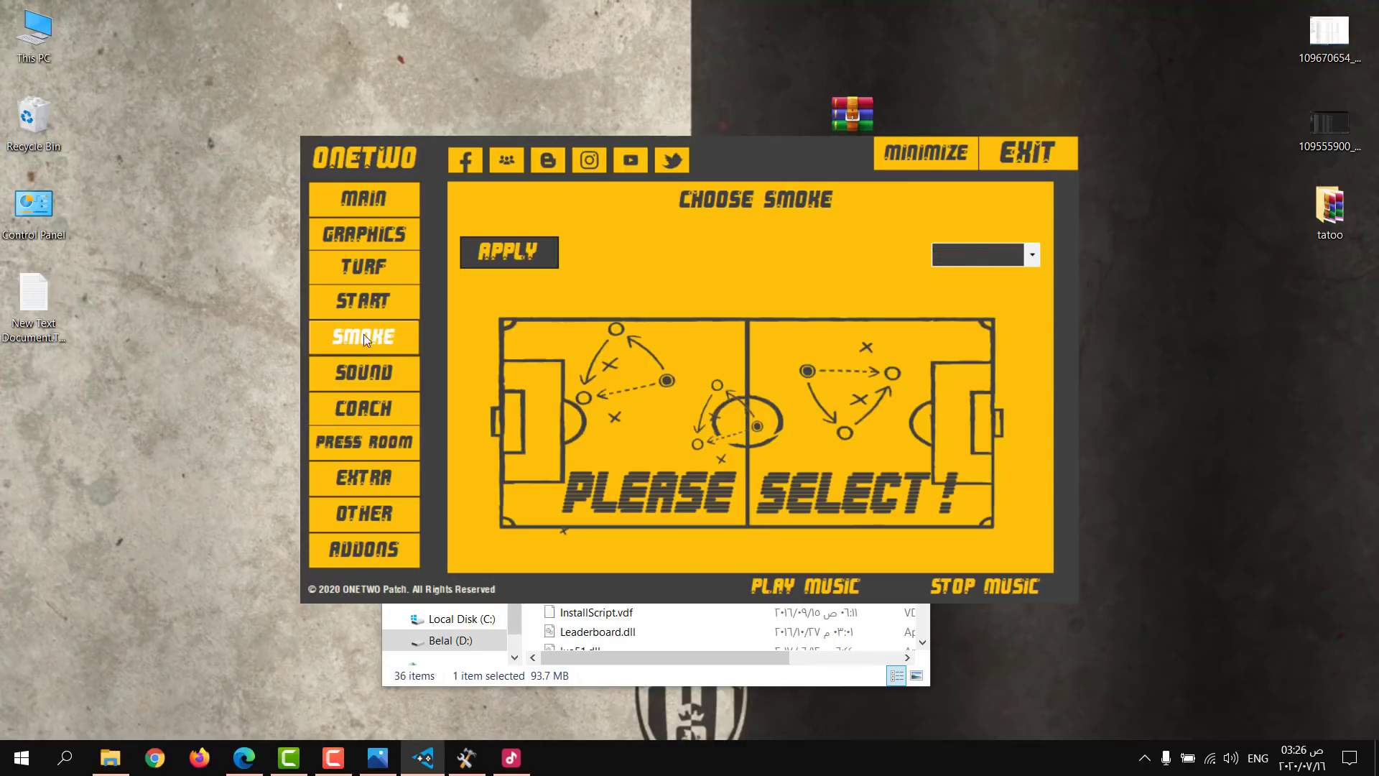
pyautogui.click(977, 255)
pyautogui.scroll(-1, 988, 255)
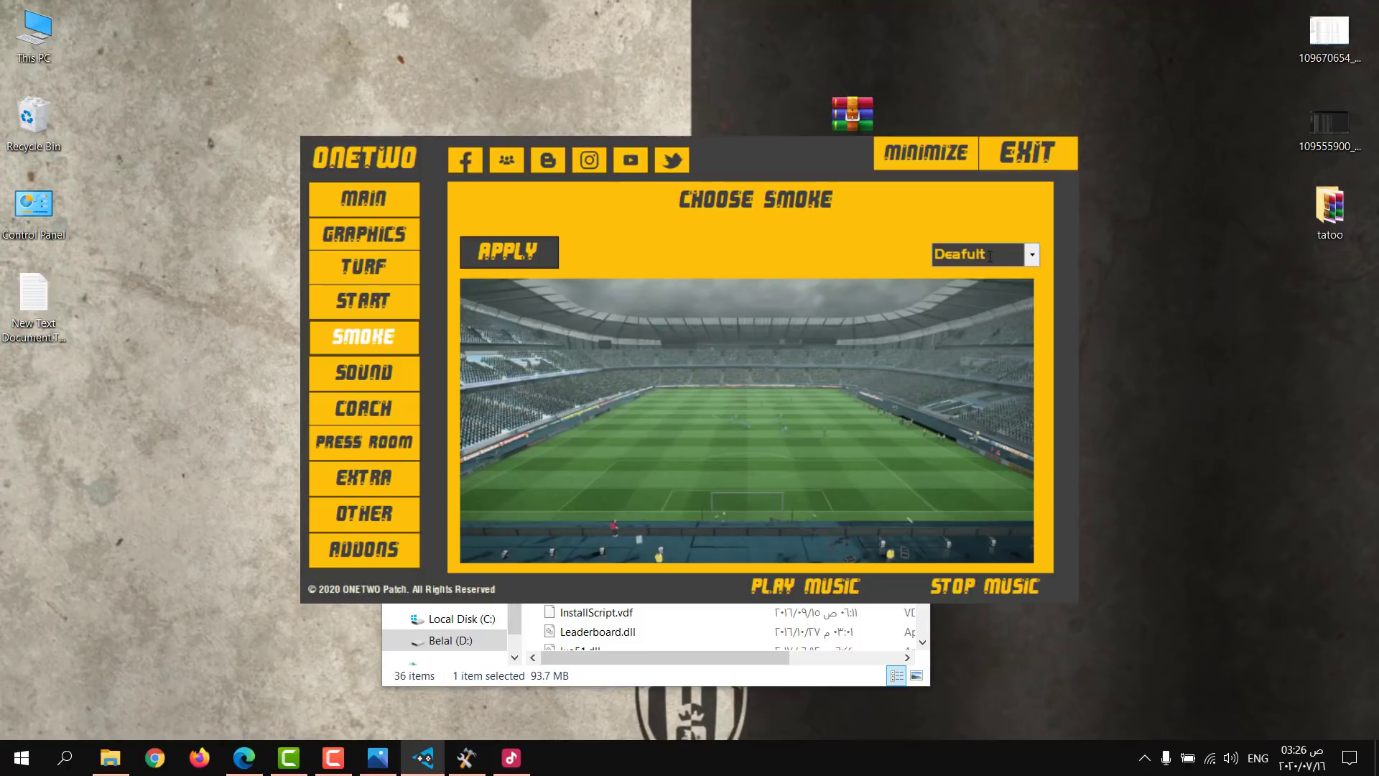
pyautogui.scroll(-1, 990, 257)
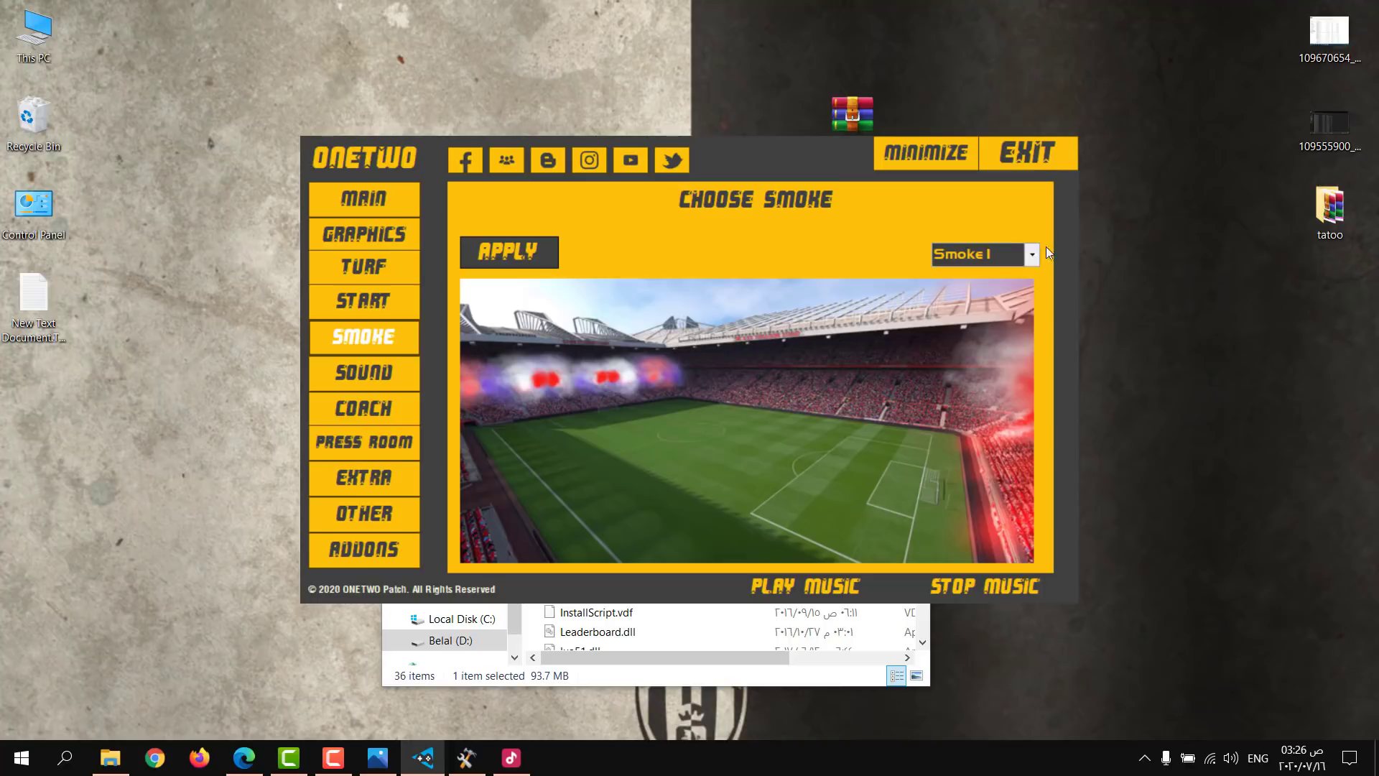
pyautogui.scroll(-1, 987, 259)
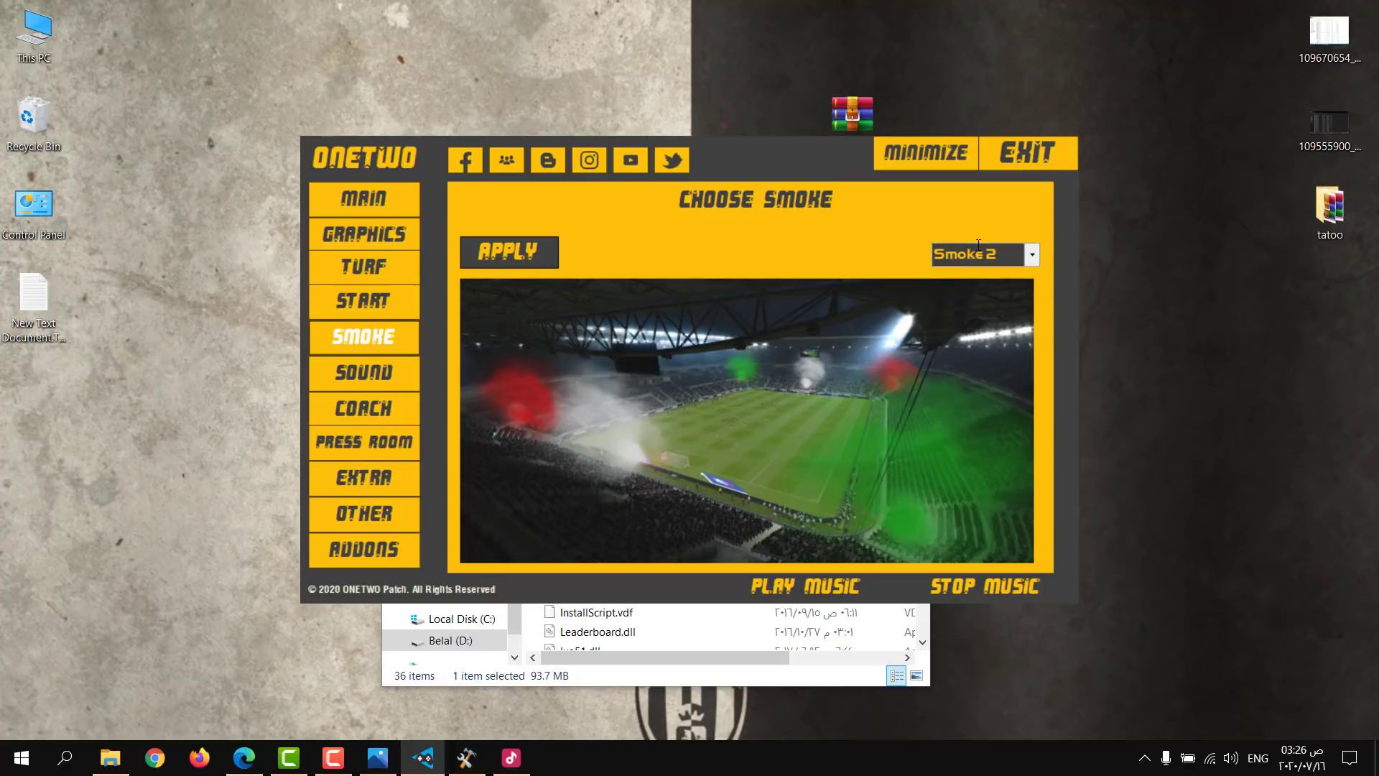
pyautogui.click(537, 262)
pyautogui.click(710, 437)
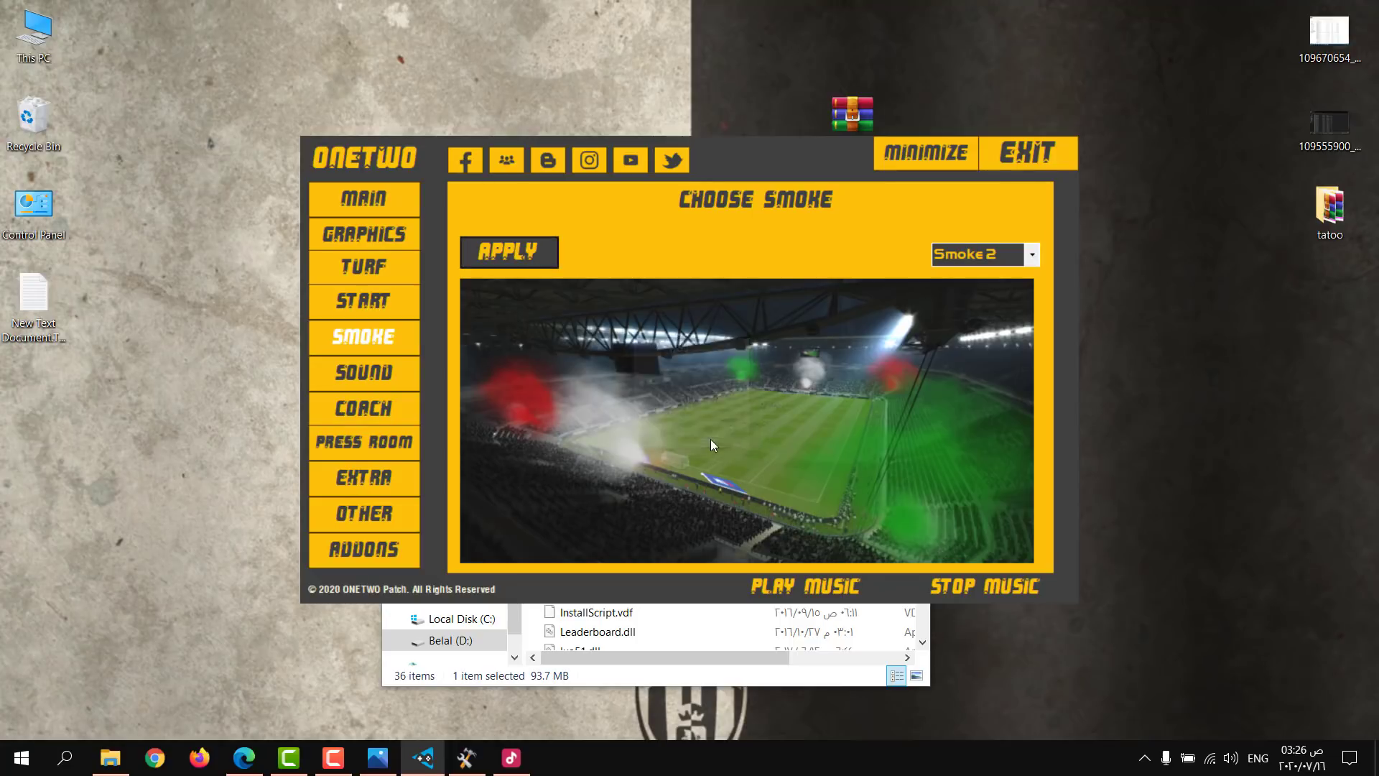
pyautogui.click(718, 429)
# Step: Go through the soundtrack options and apply Sound 3, acknowledging the messages
pyautogui.click(347, 383)
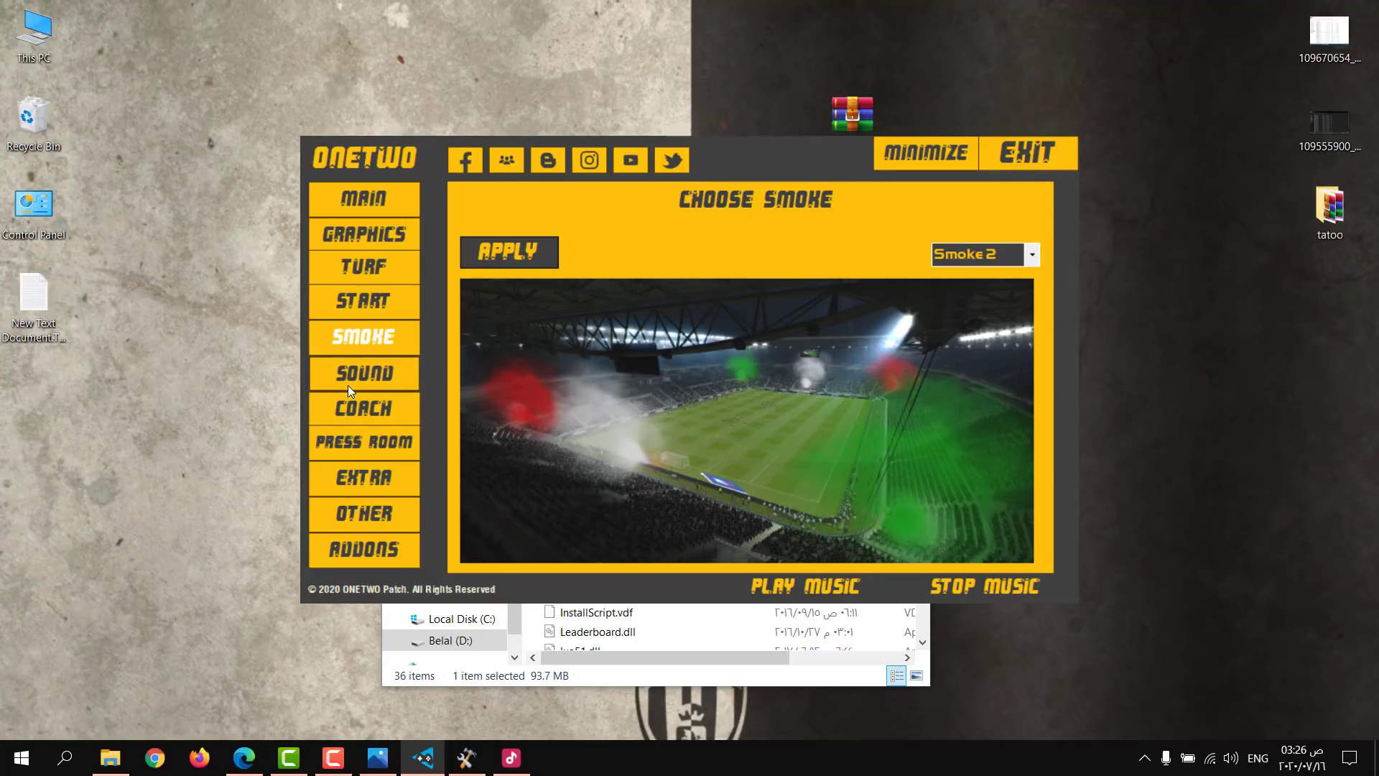
pyautogui.scroll(-1, 997, 259)
pyautogui.scroll(-1, 995, 260)
pyautogui.scroll(1, 995, 259)
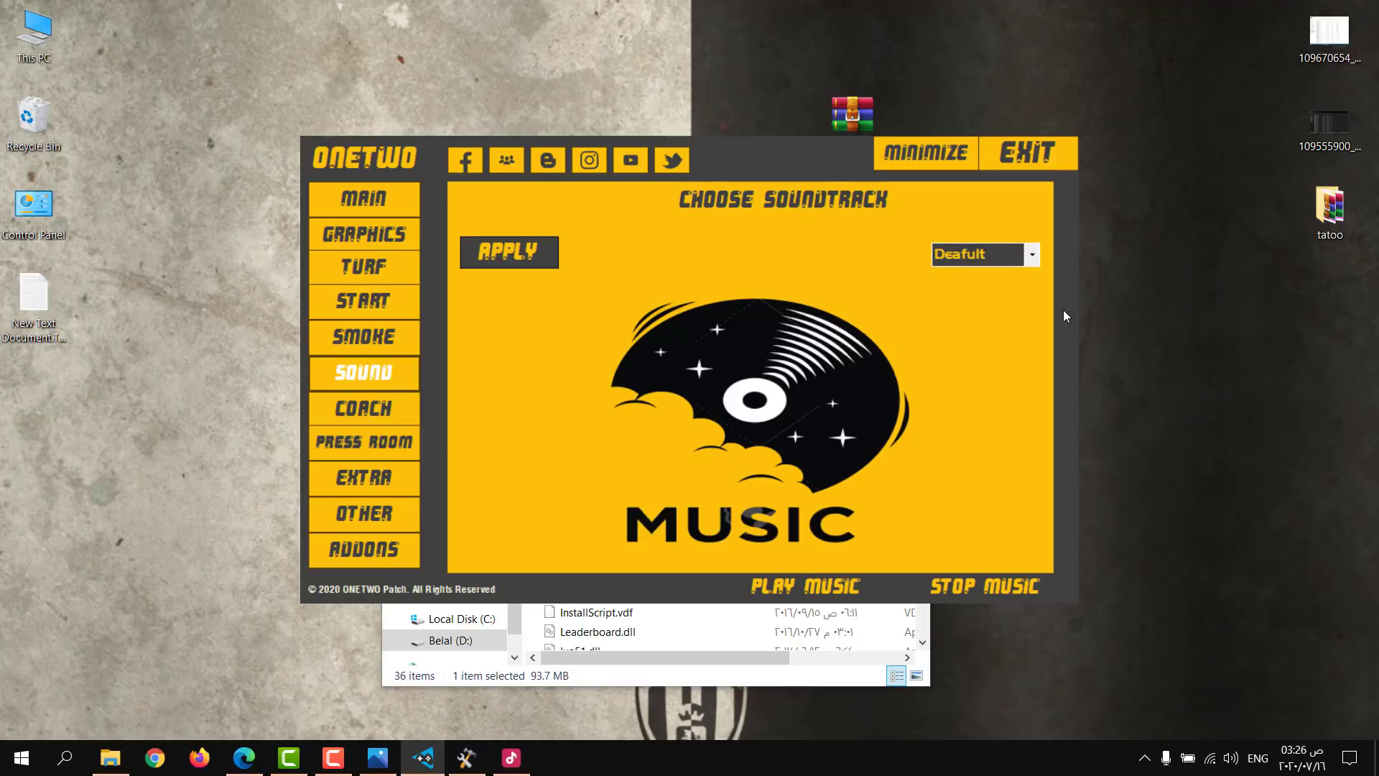
pyautogui.scroll(-1, 1009, 257)
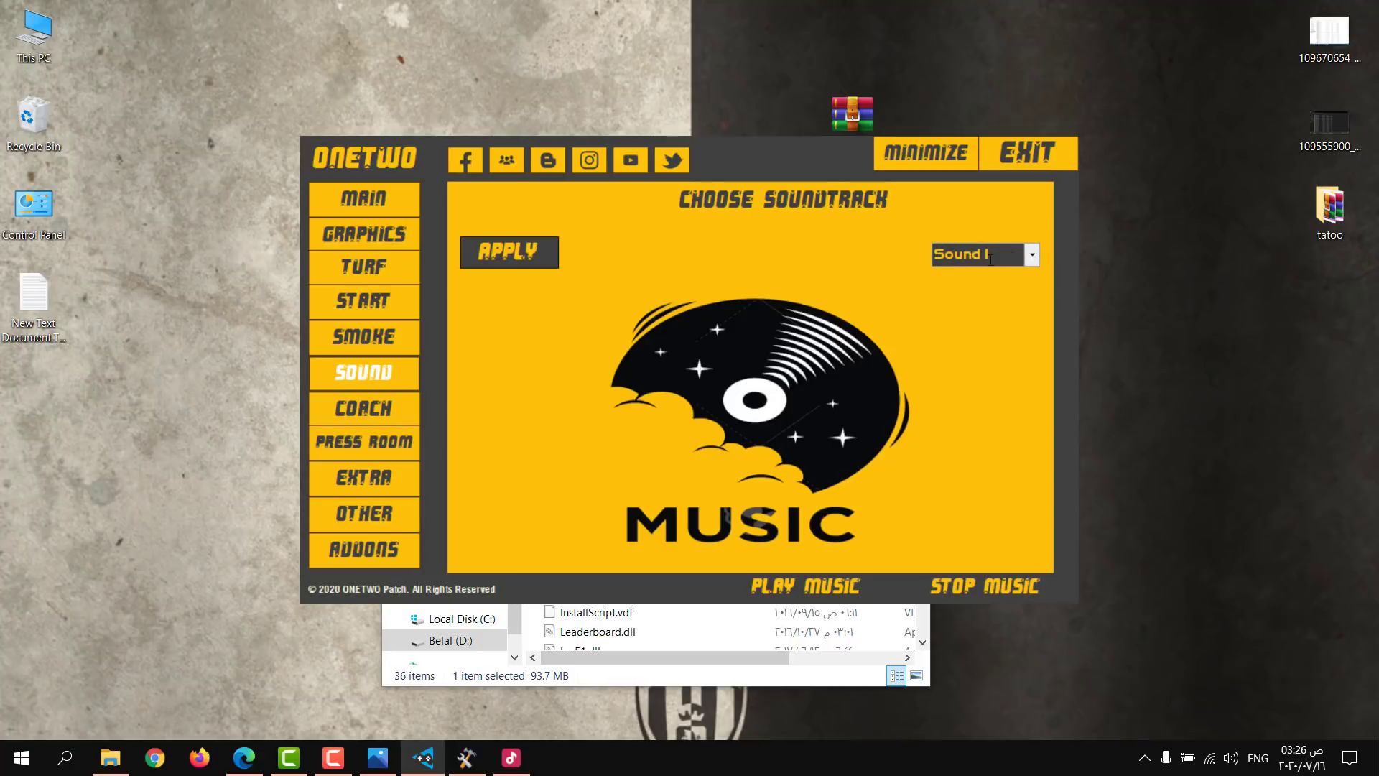
pyautogui.scroll(-1, 998, 256)
pyautogui.scroll(-3, 997, 257)
pyautogui.scroll(1, 998, 256)
pyautogui.scroll(1, 998, 256)
pyautogui.click(536, 257)
pyautogui.click(721, 431)
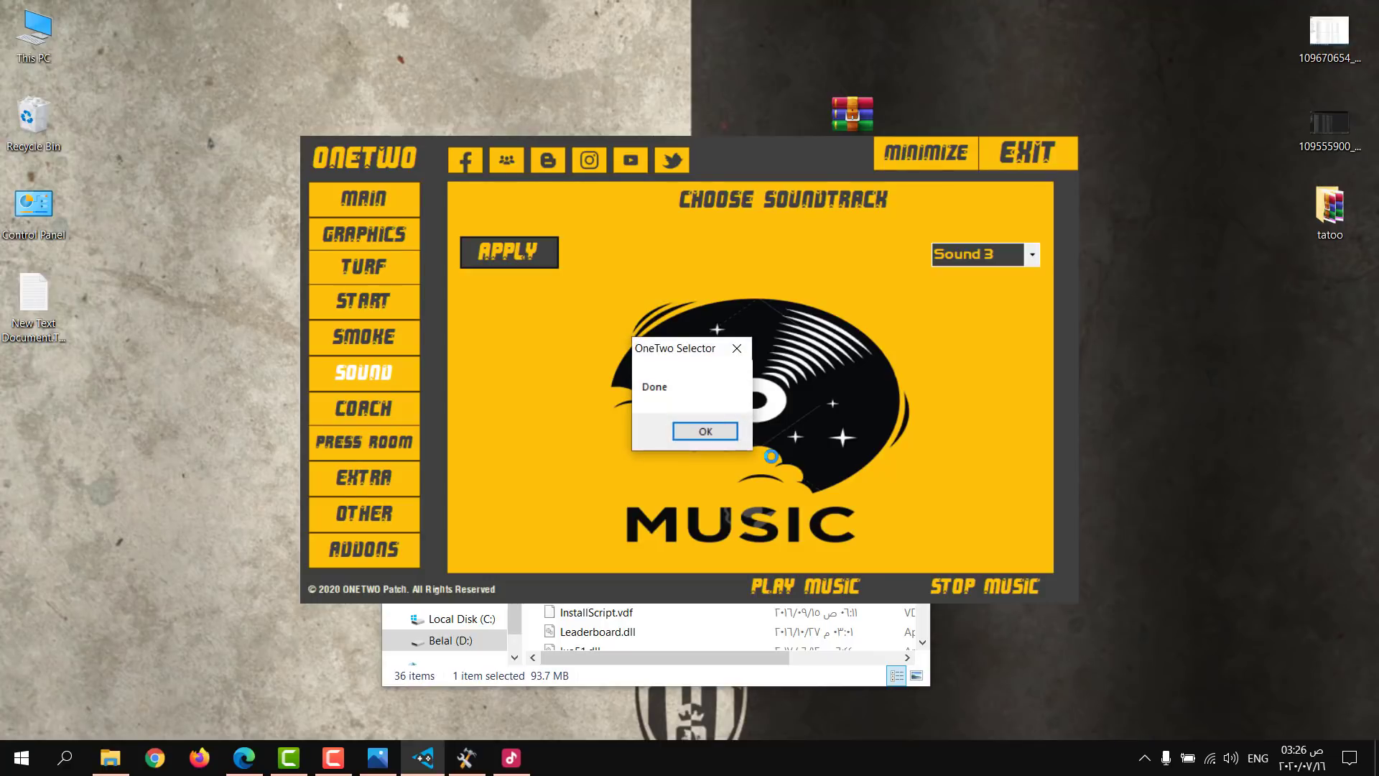
pyautogui.click(690, 437)
# Step: Examine the M.L coach previews, jumping to MlCoach 40 and going back one by one to MlCoach 29
pyautogui.click(366, 415)
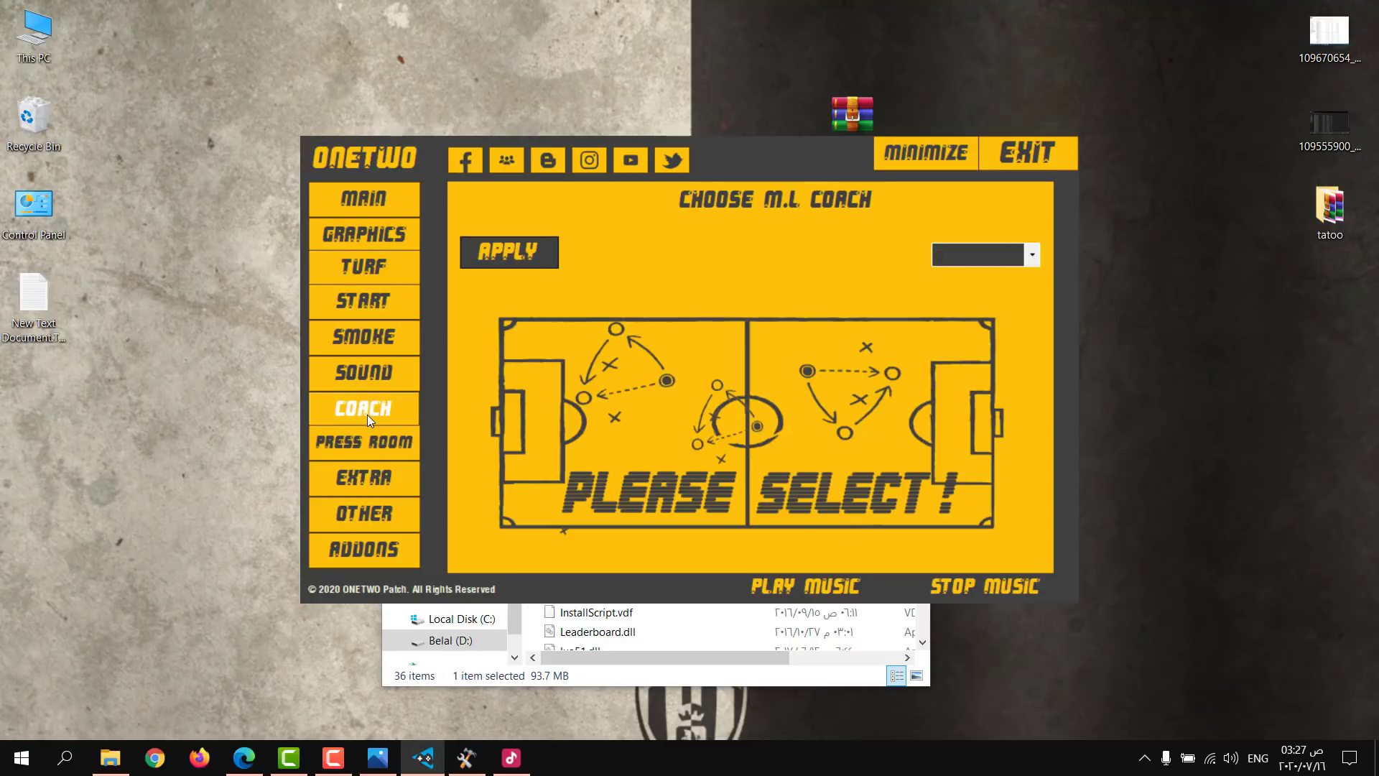
pyautogui.scroll(-2, 1032, 257)
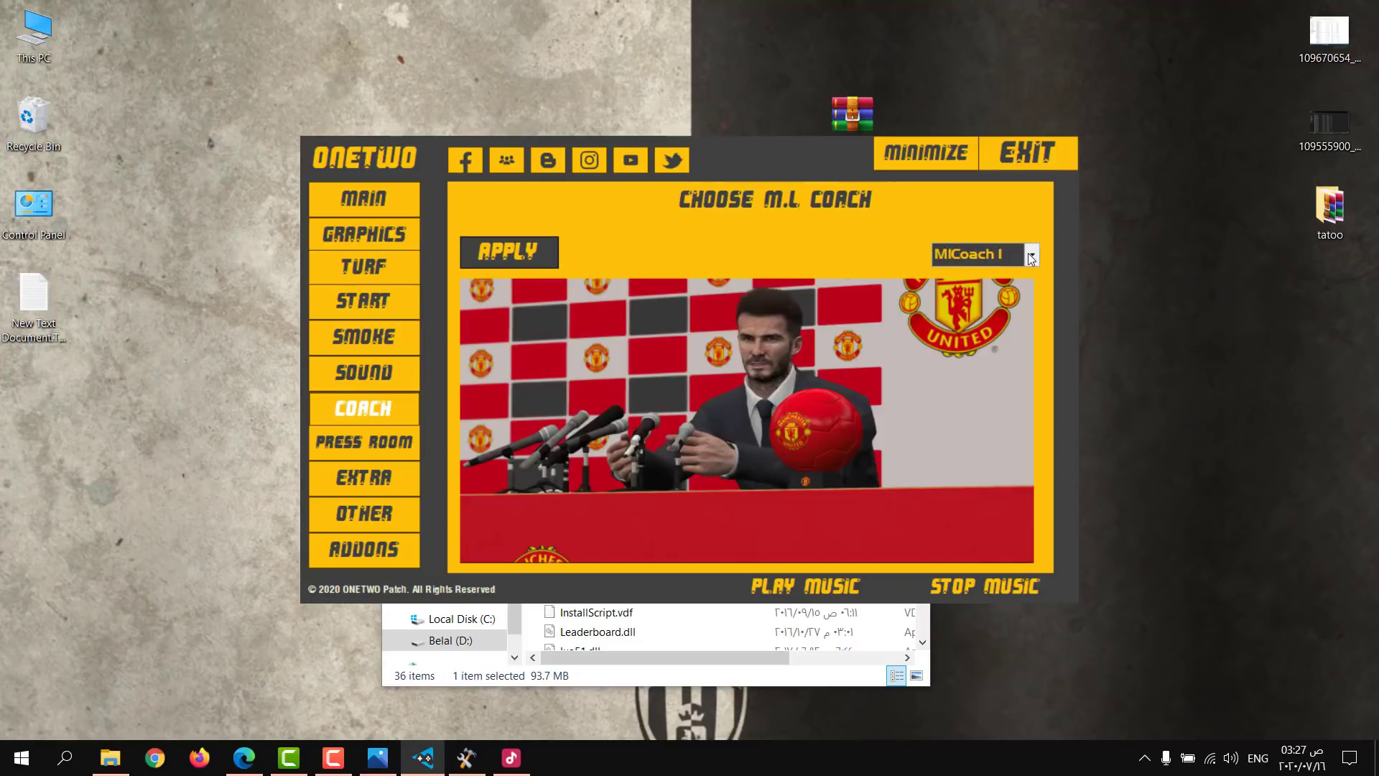
pyautogui.click(1031, 256)
pyautogui.scroll(-4, 1025, 381)
pyautogui.click(1007, 504)
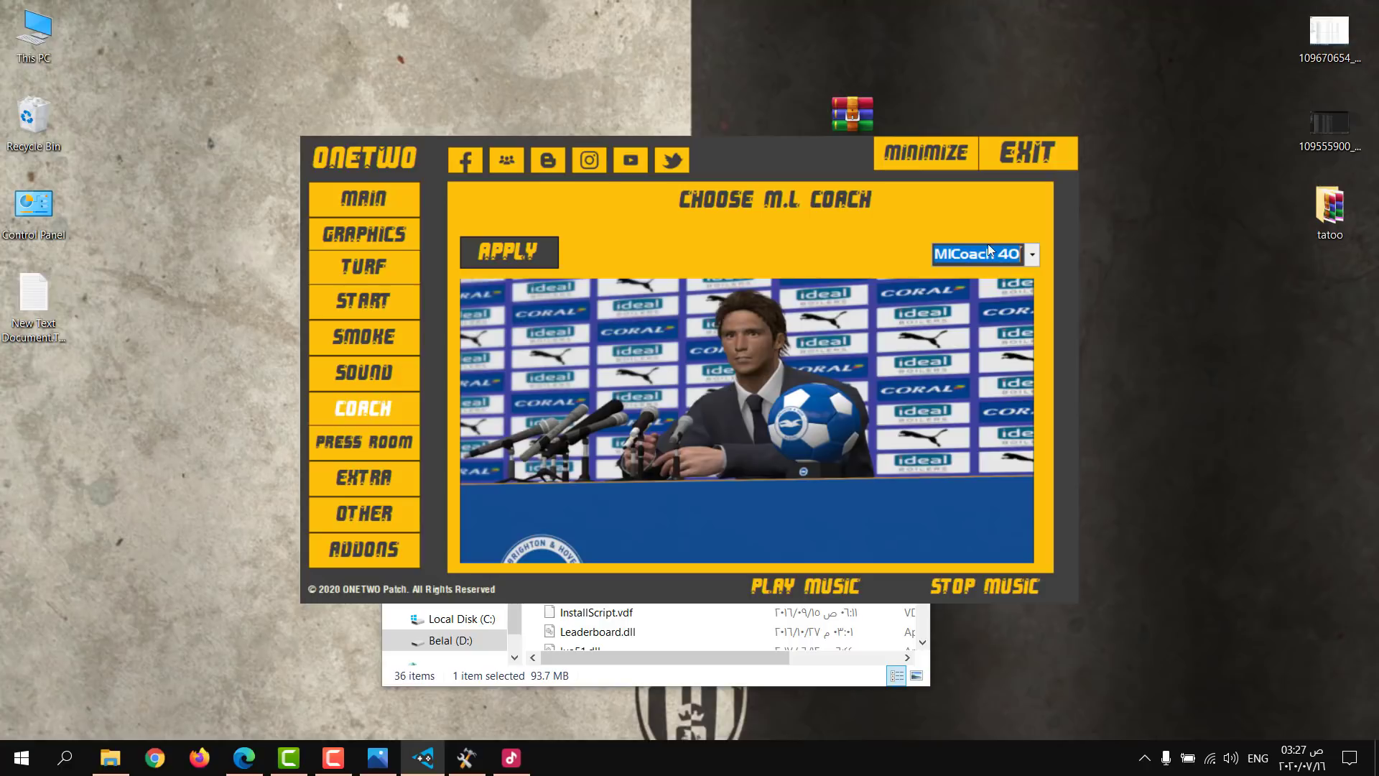
pyautogui.scroll(2, 977, 258)
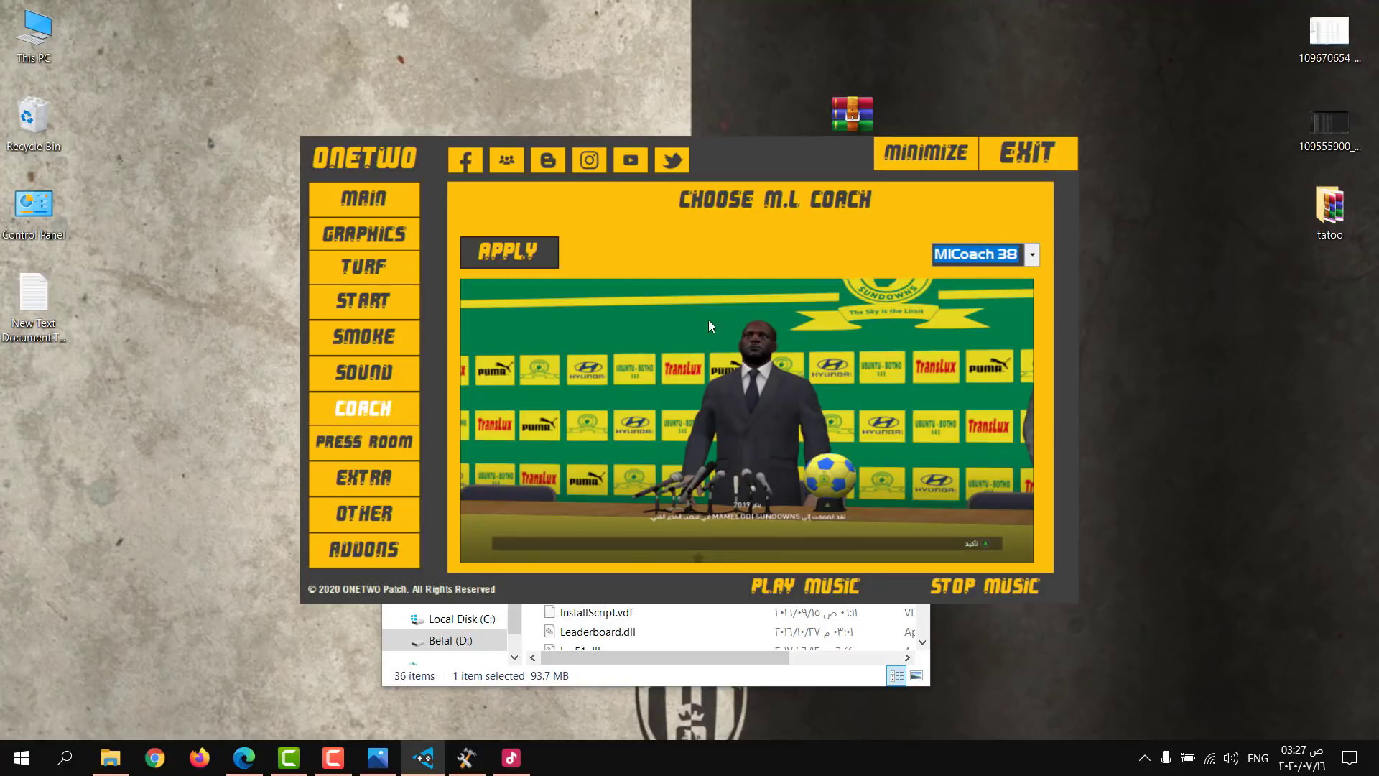
pyautogui.scroll(1, 994, 251)
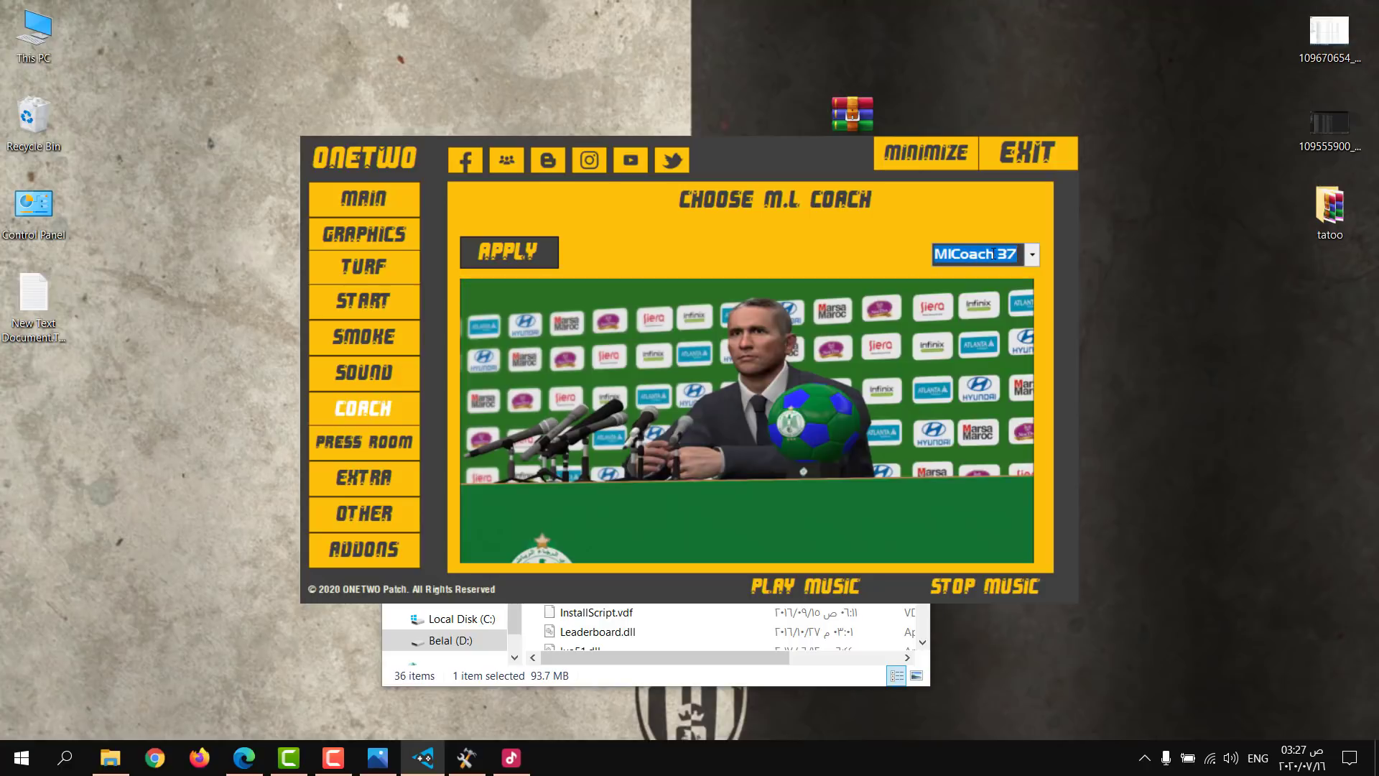
pyautogui.scroll(-2, 989, 255)
pyautogui.scroll(2, 988, 262)
pyautogui.scroll(1, 989, 257)
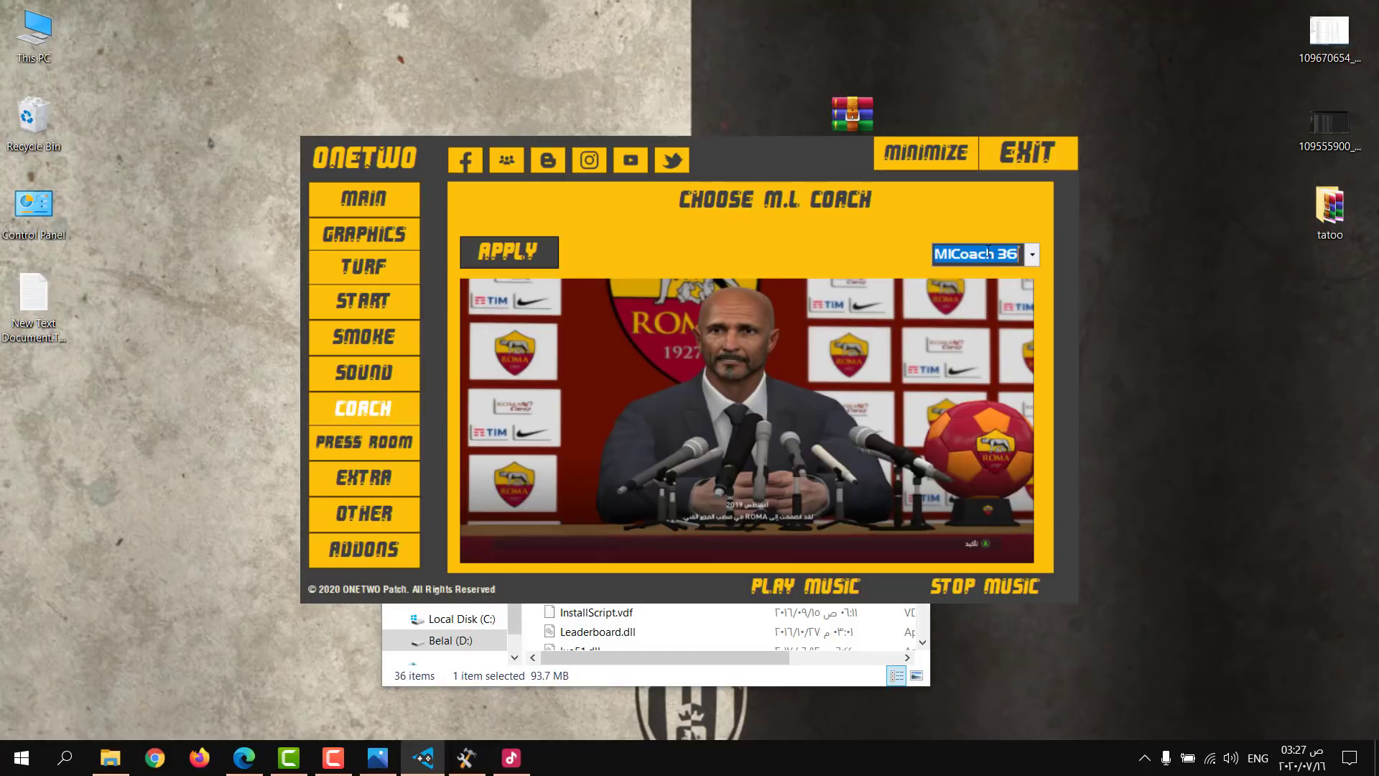
pyautogui.scroll(2, 988, 253)
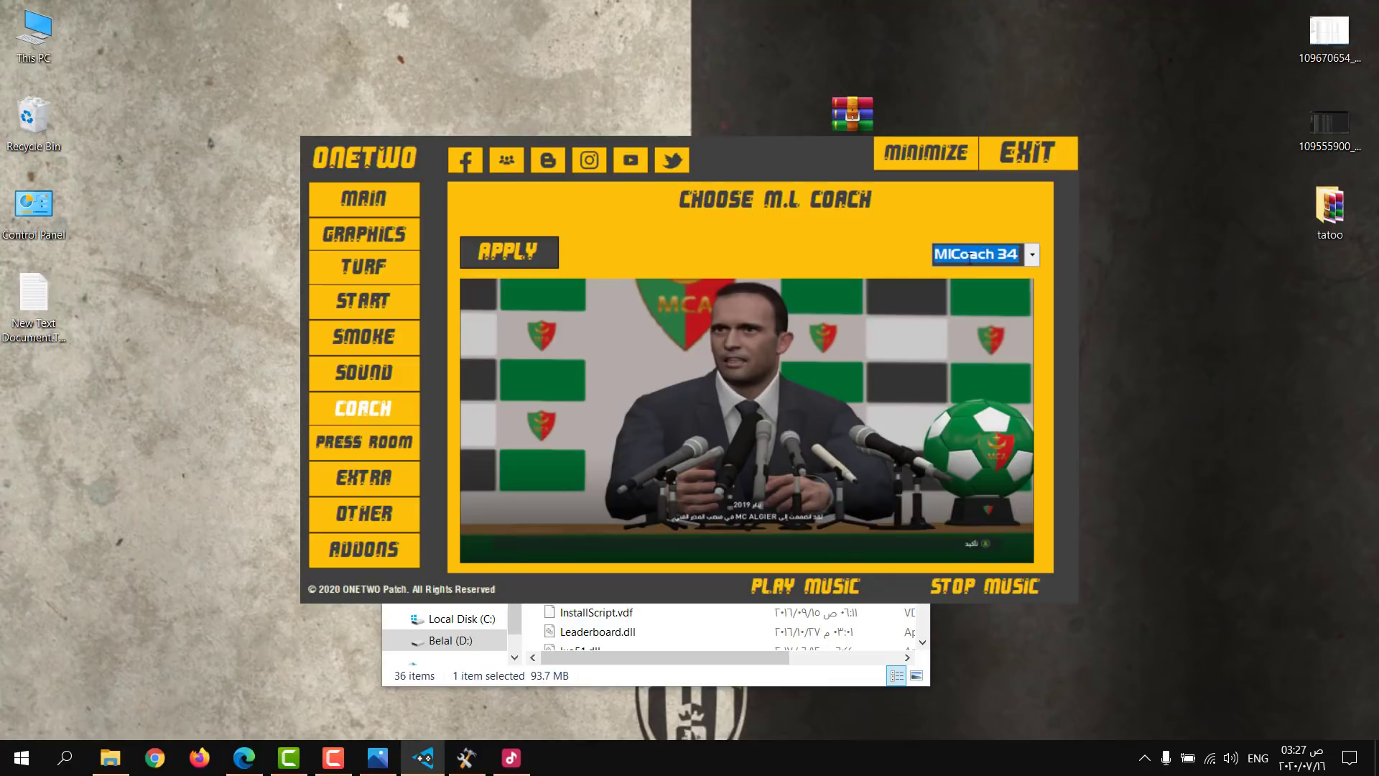
pyautogui.scroll(1, 969, 259)
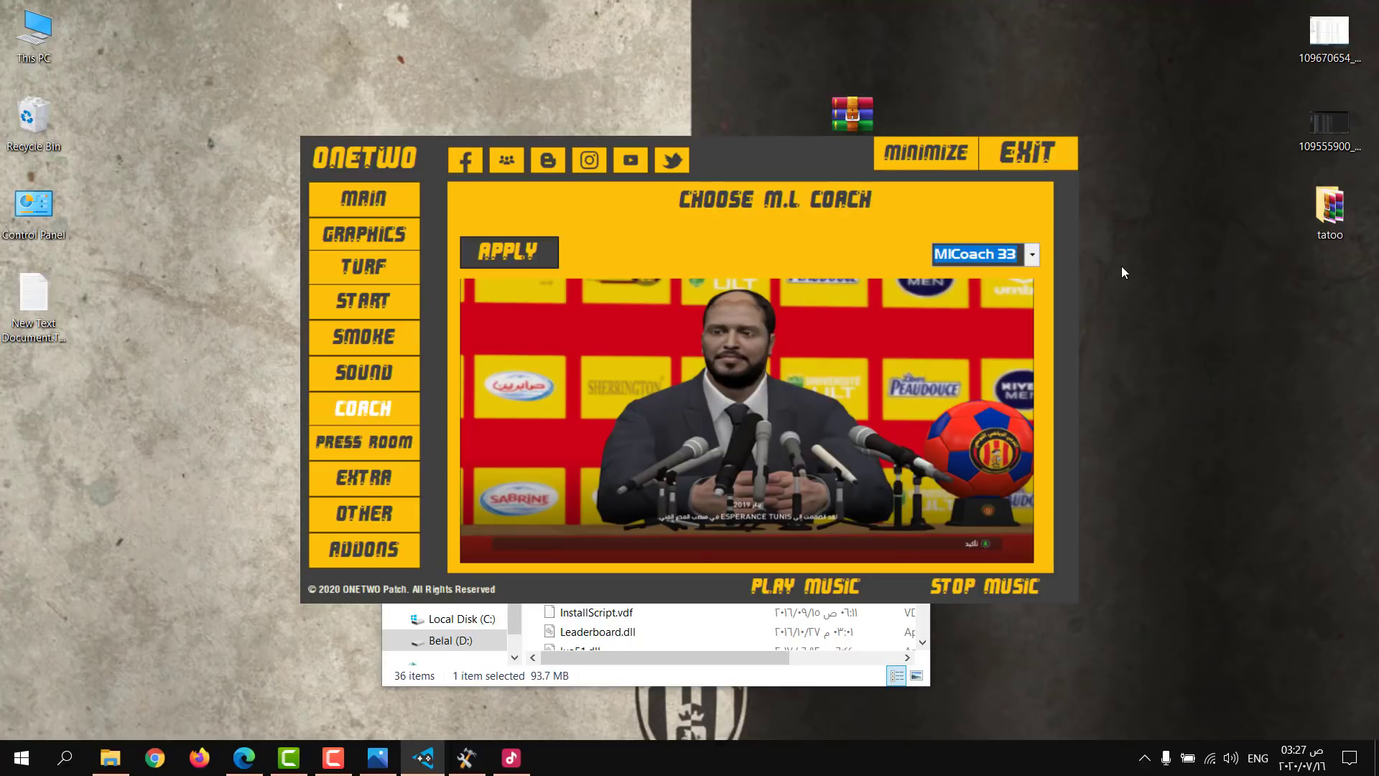
pyautogui.scroll(1, 991, 254)
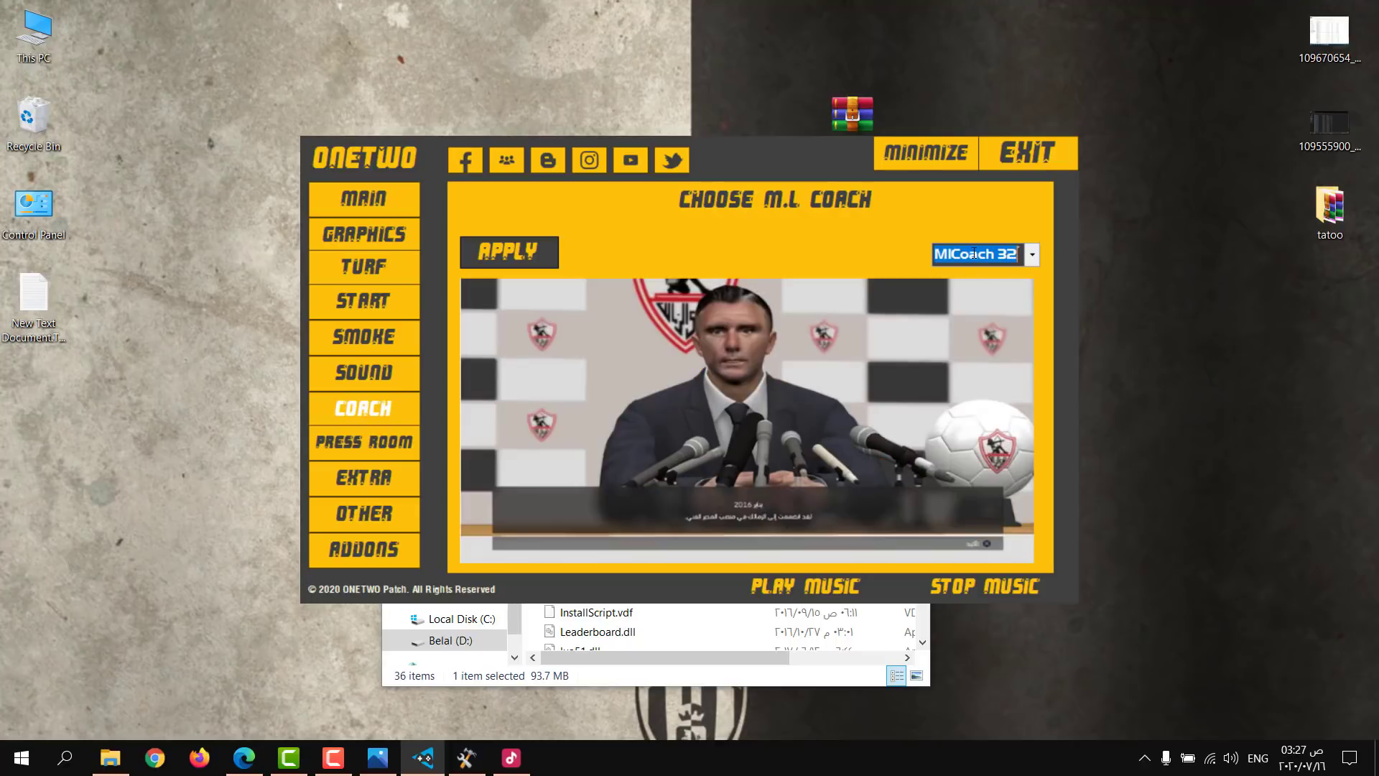
pyautogui.scroll(2, 984, 252)
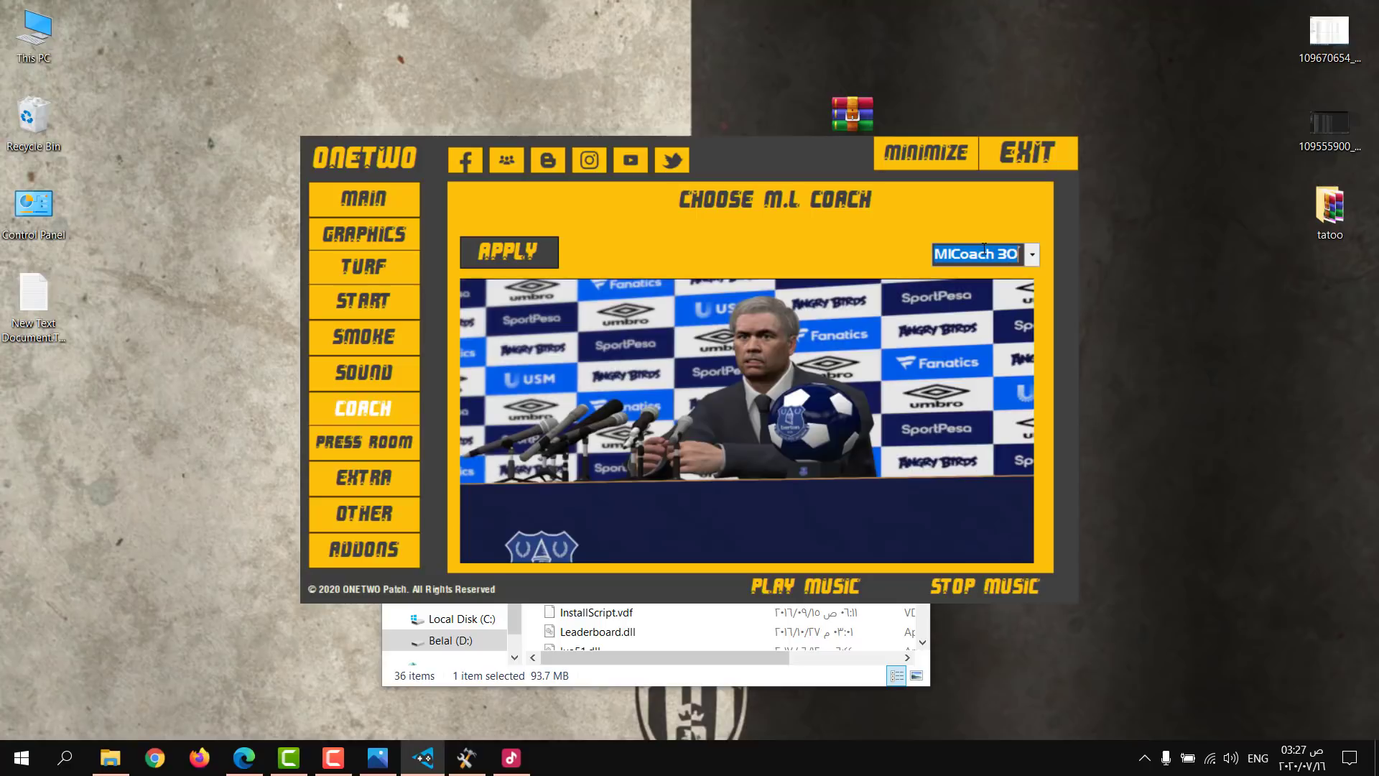
pyautogui.scroll(1, 990, 248)
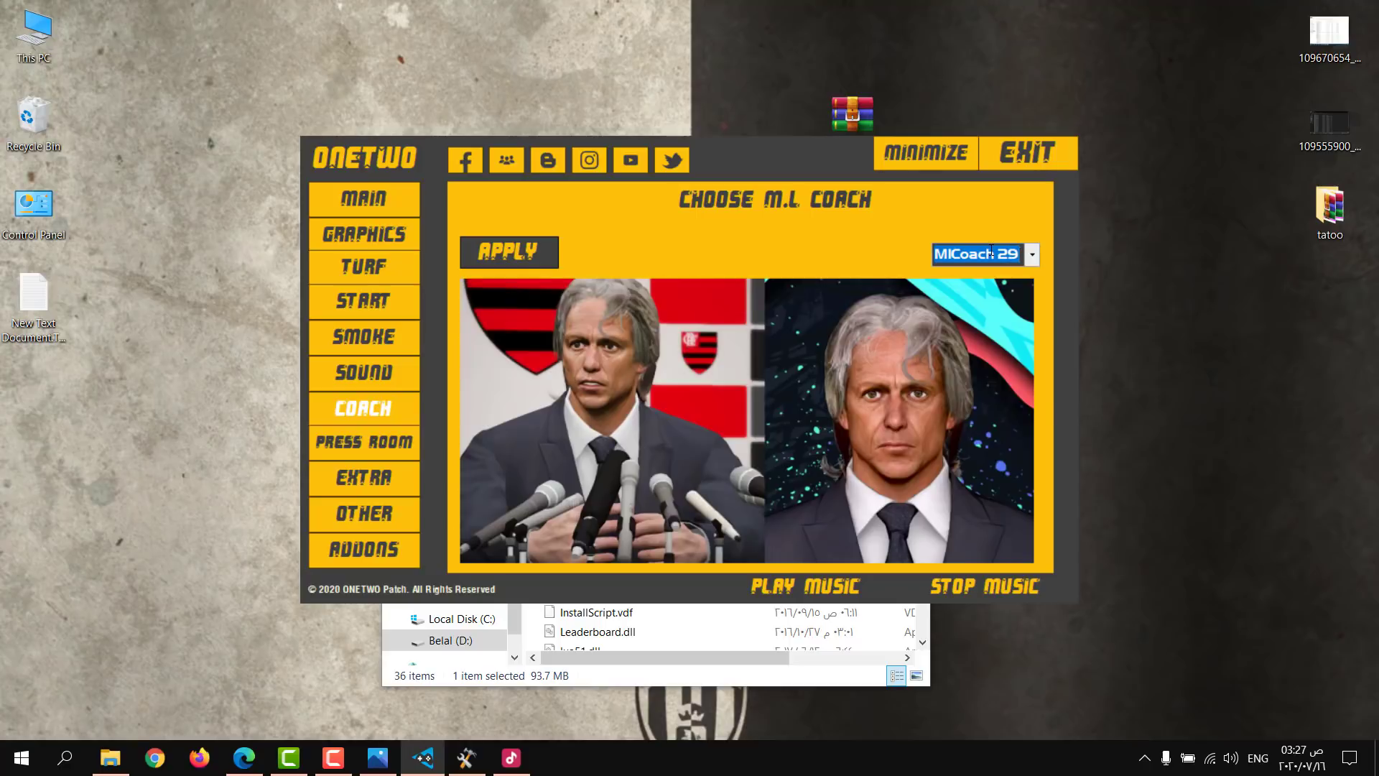
# Step: Select MlCoach 30 and apply it as the M.L coach, acknowledging the messages
pyautogui.scroll(-1, 990, 248)
pyautogui.click(556, 249)
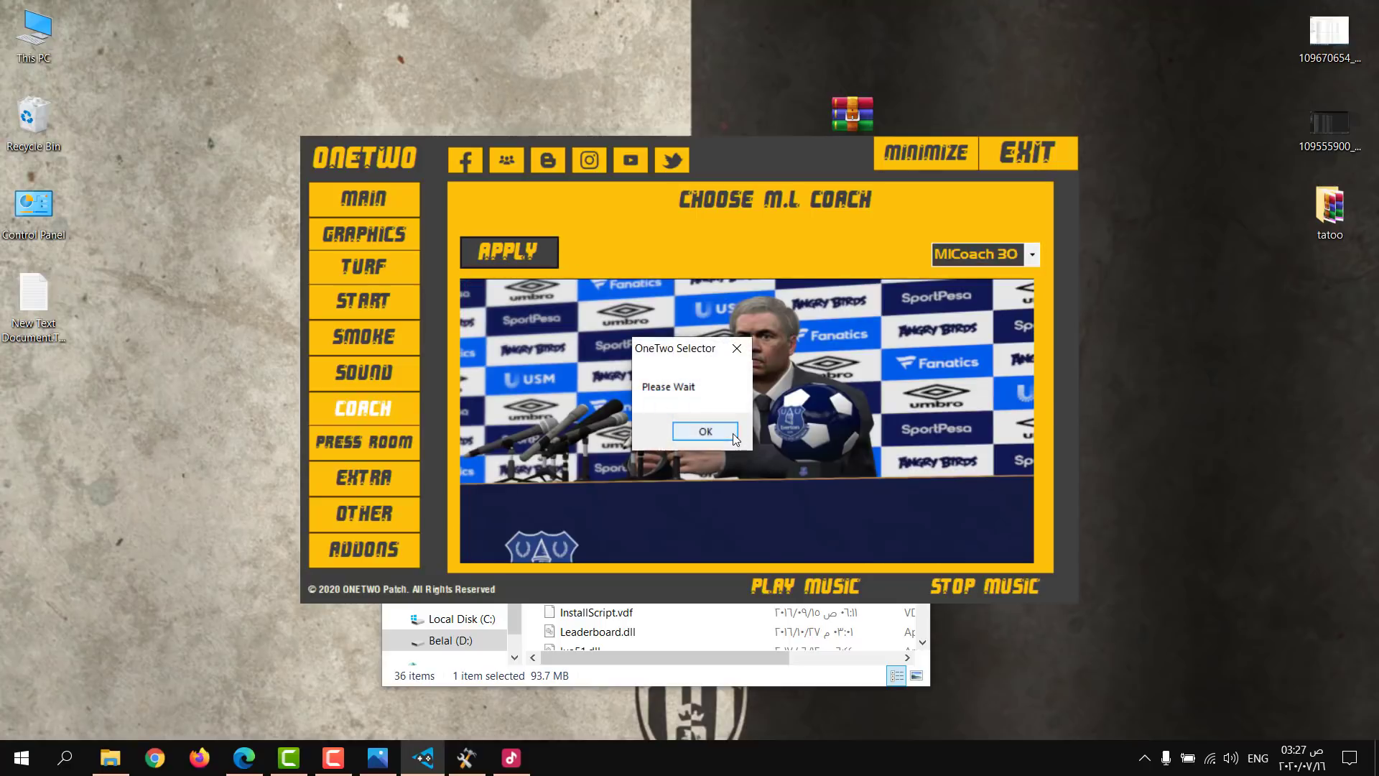
pyautogui.click(722, 434)
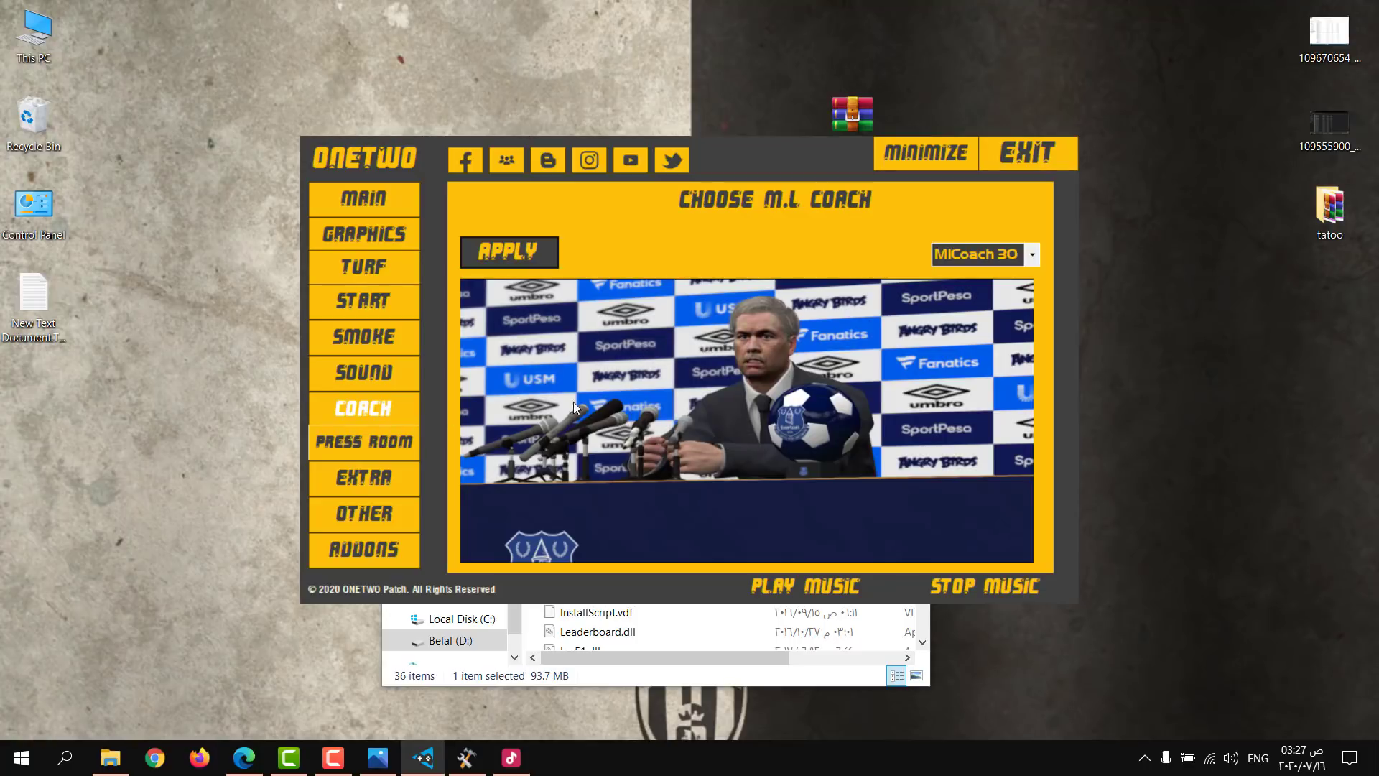
# Step: Examine the press room previews, jumping to Room 40 and going back through the rooms to Room 27
pyautogui.click(349, 433)
pyautogui.click(1033, 254)
pyautogui.click(998, 280)
pyautogui.click(1031, 253)
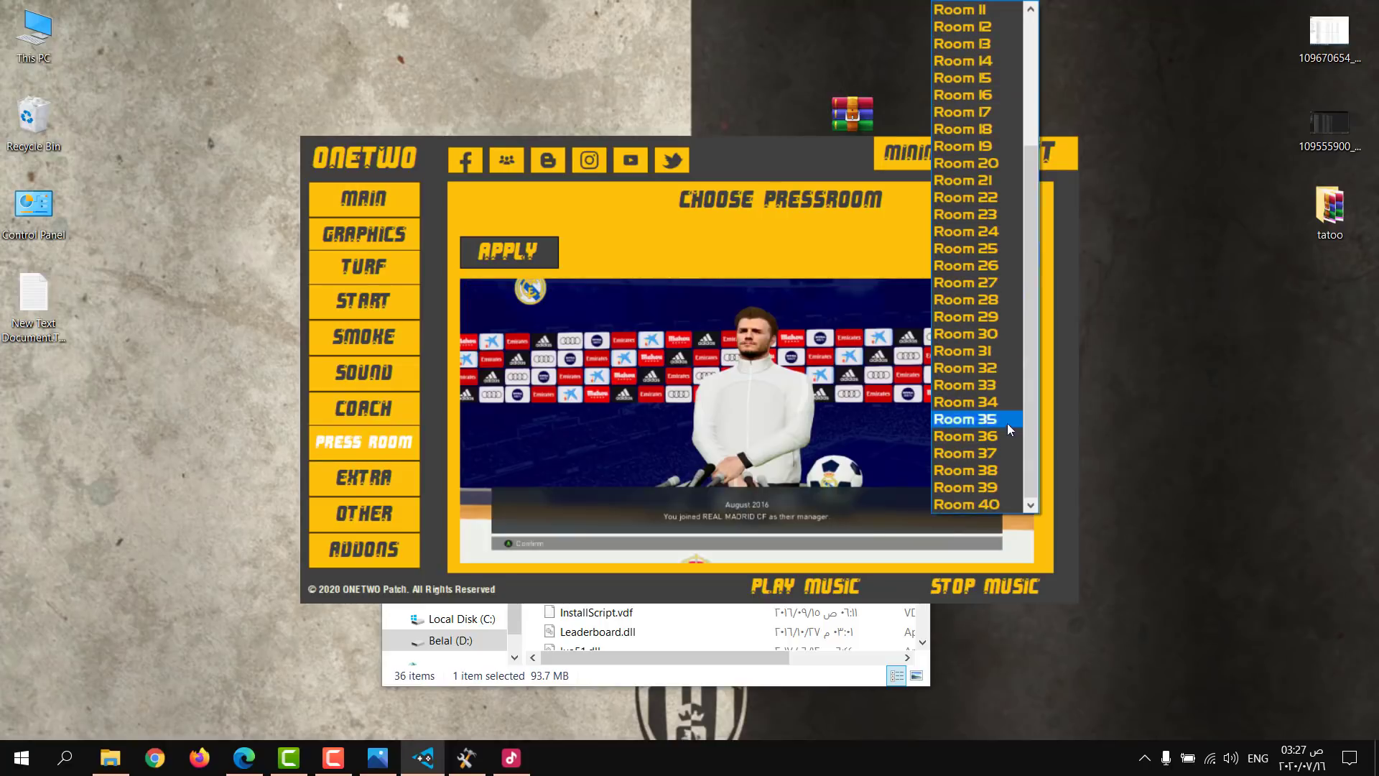
pyautogui.press('Escape')
pyautogui.scroll(-20, 977, 263)
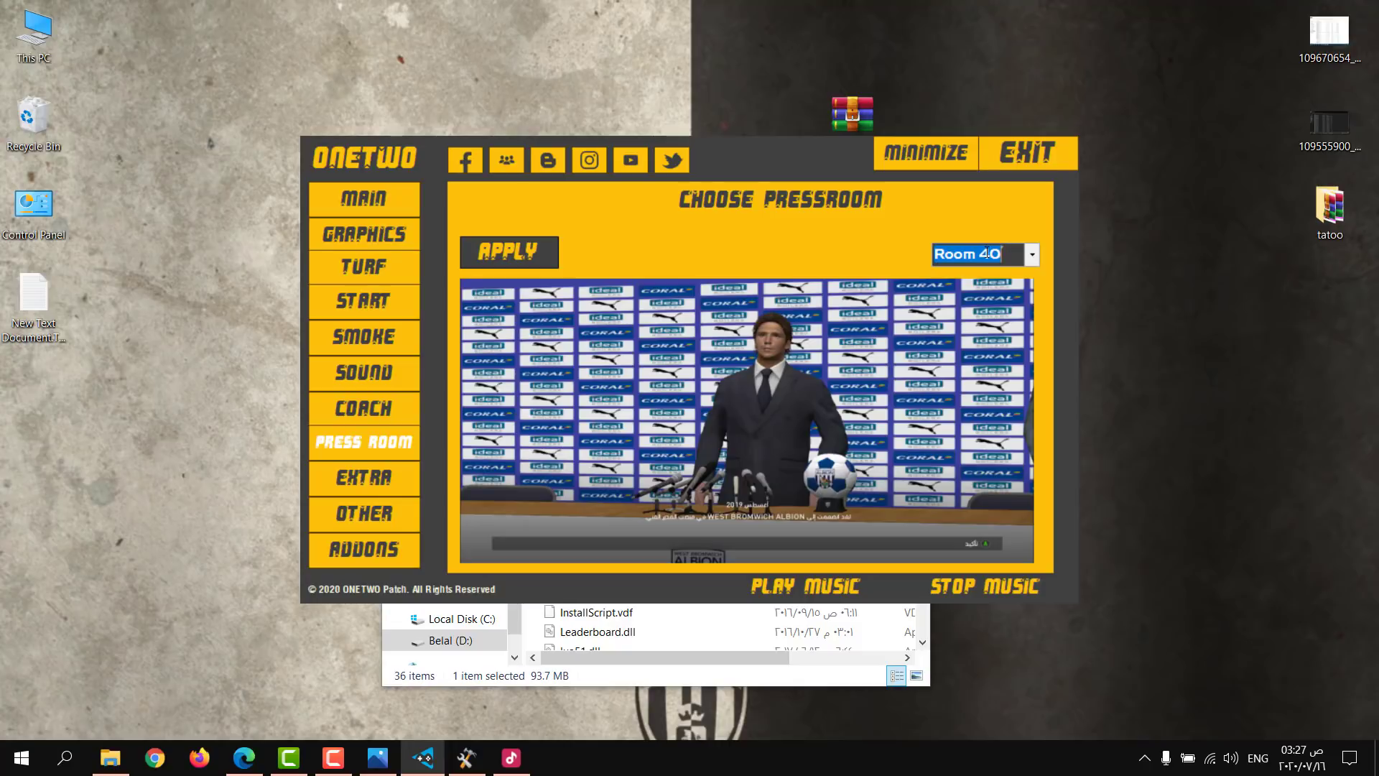
pyautogui.scroll(1, 992, 253)
pyautogui.scroll(1, 996, 252)
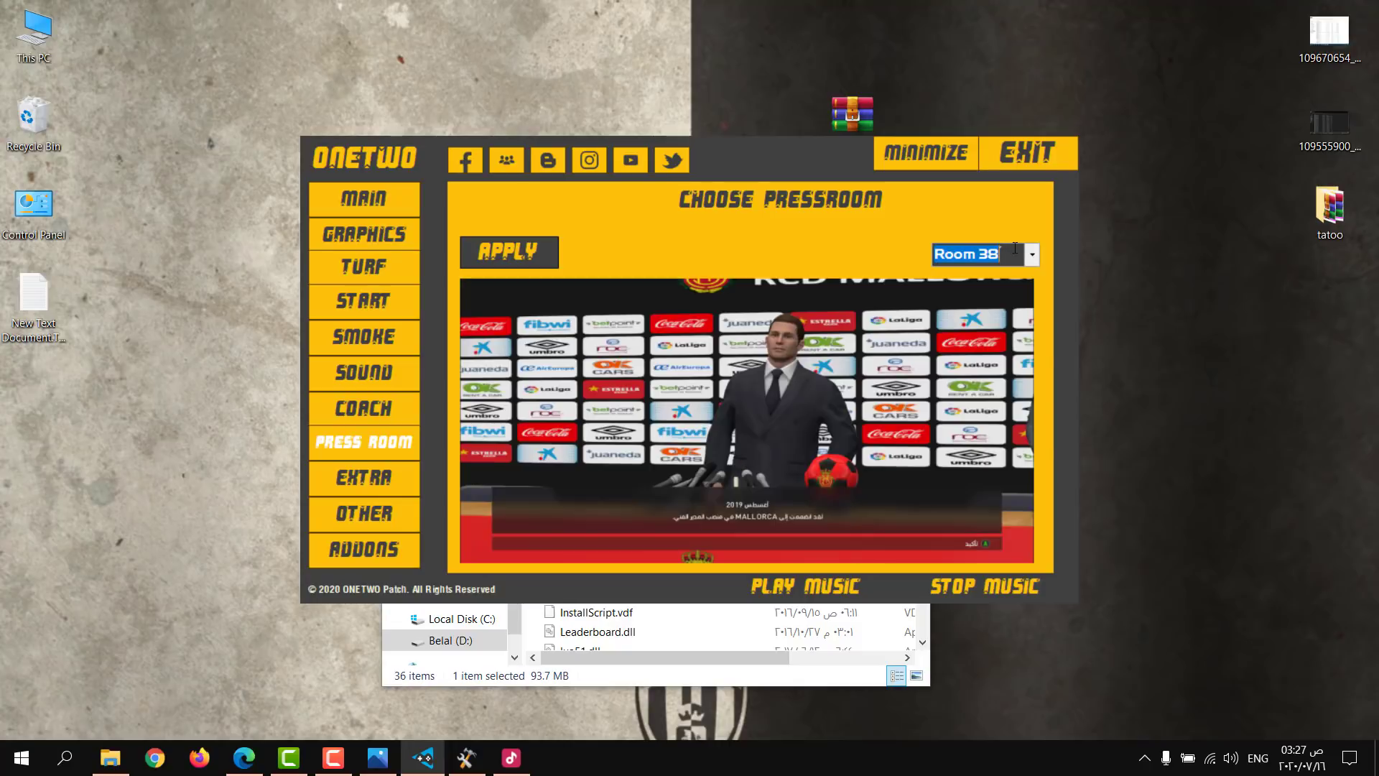
pyautogui.scroll(1, 1008, 246)
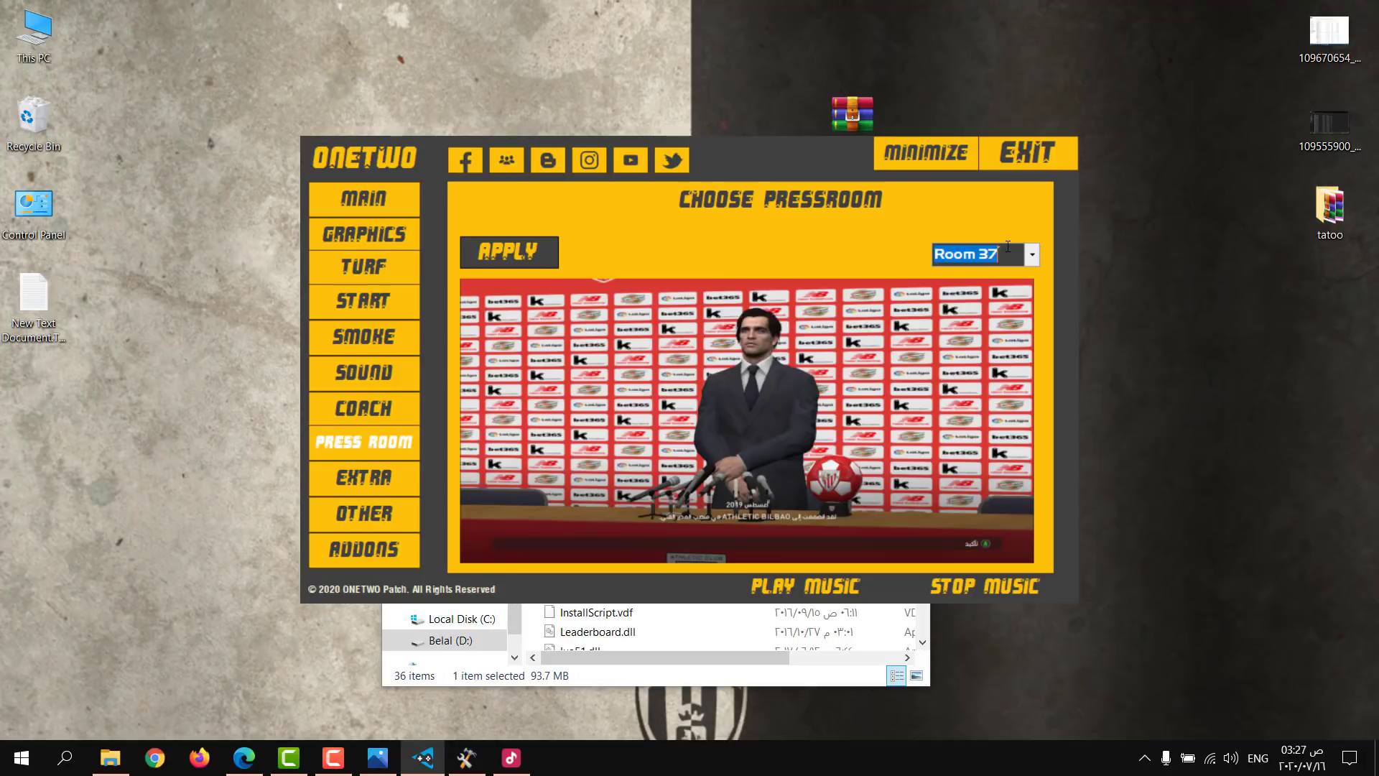
pyautogui.scroll(2, 1008, 246)
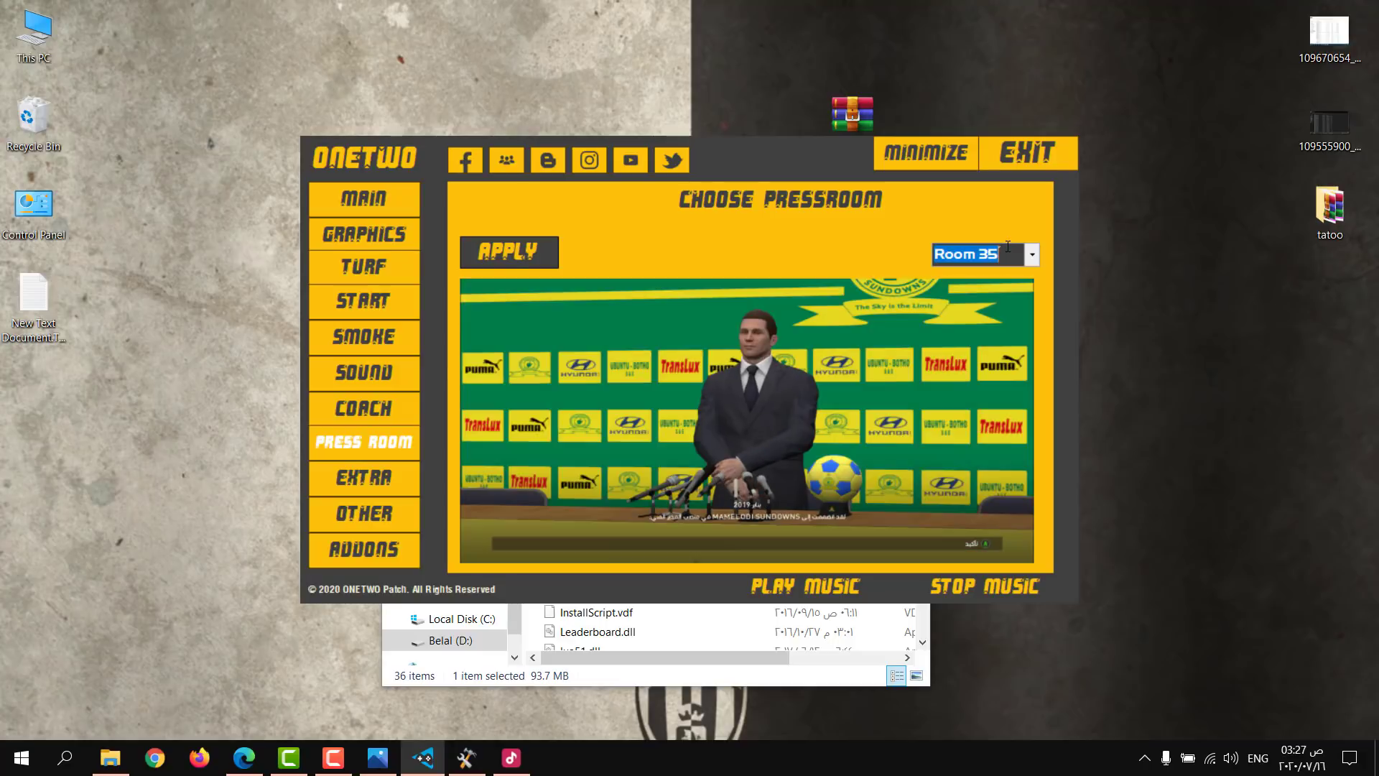
pyautogui.scroll(1, 1008, 247)
pyautogui.scroll(3, 1008, 247)
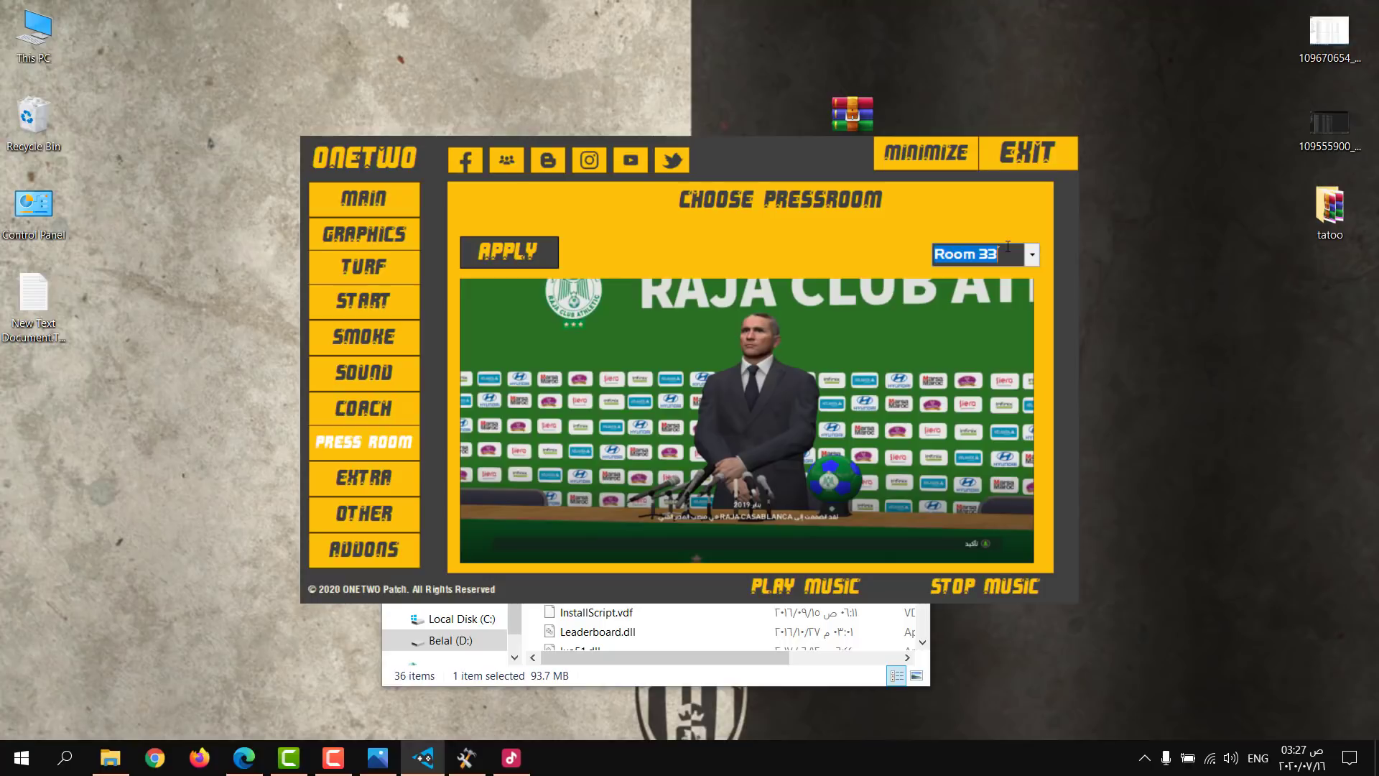
pyautogui.scroll(1, 1008, 251)
pyautogui.scroll(-1, 1006, 247)
pyautogui.scroll(1, 998, 245)
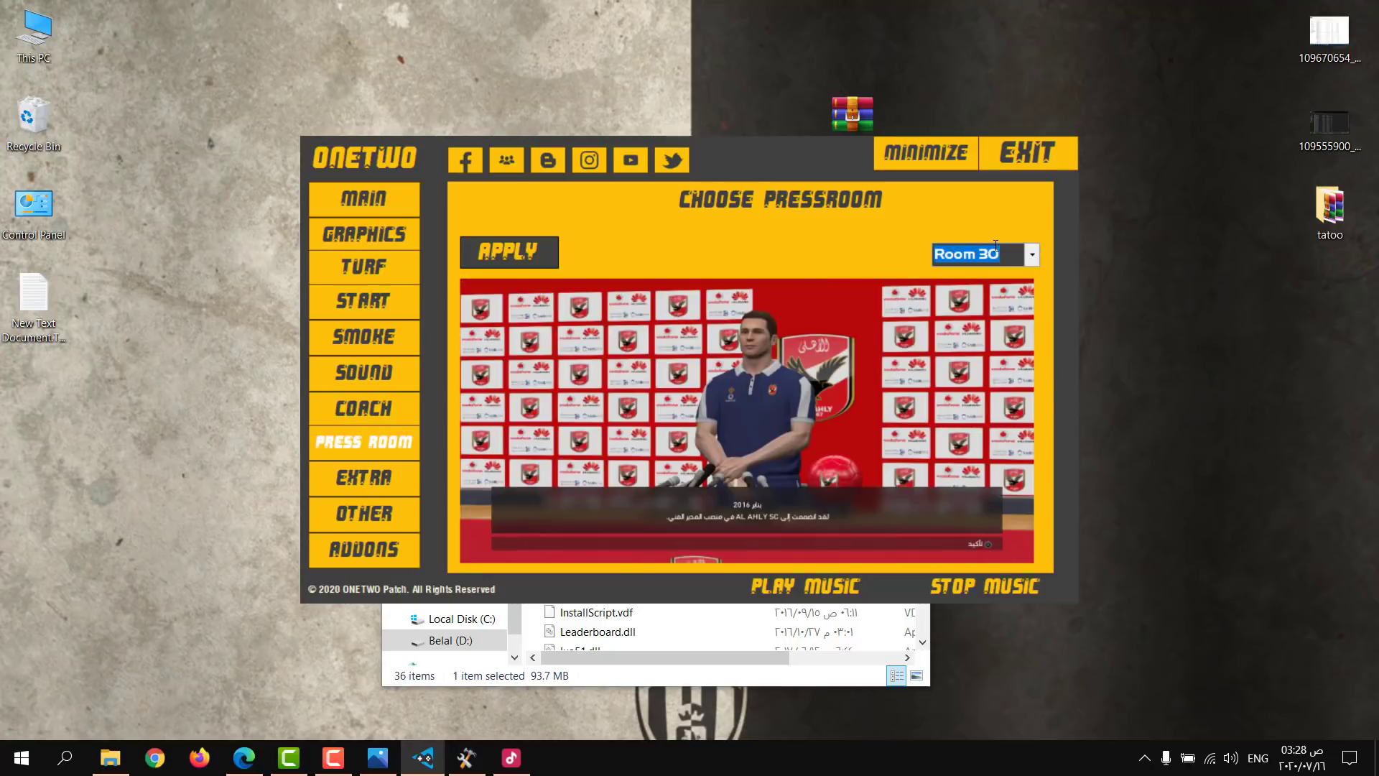
pyautogui.scroll(2, 995, 246)
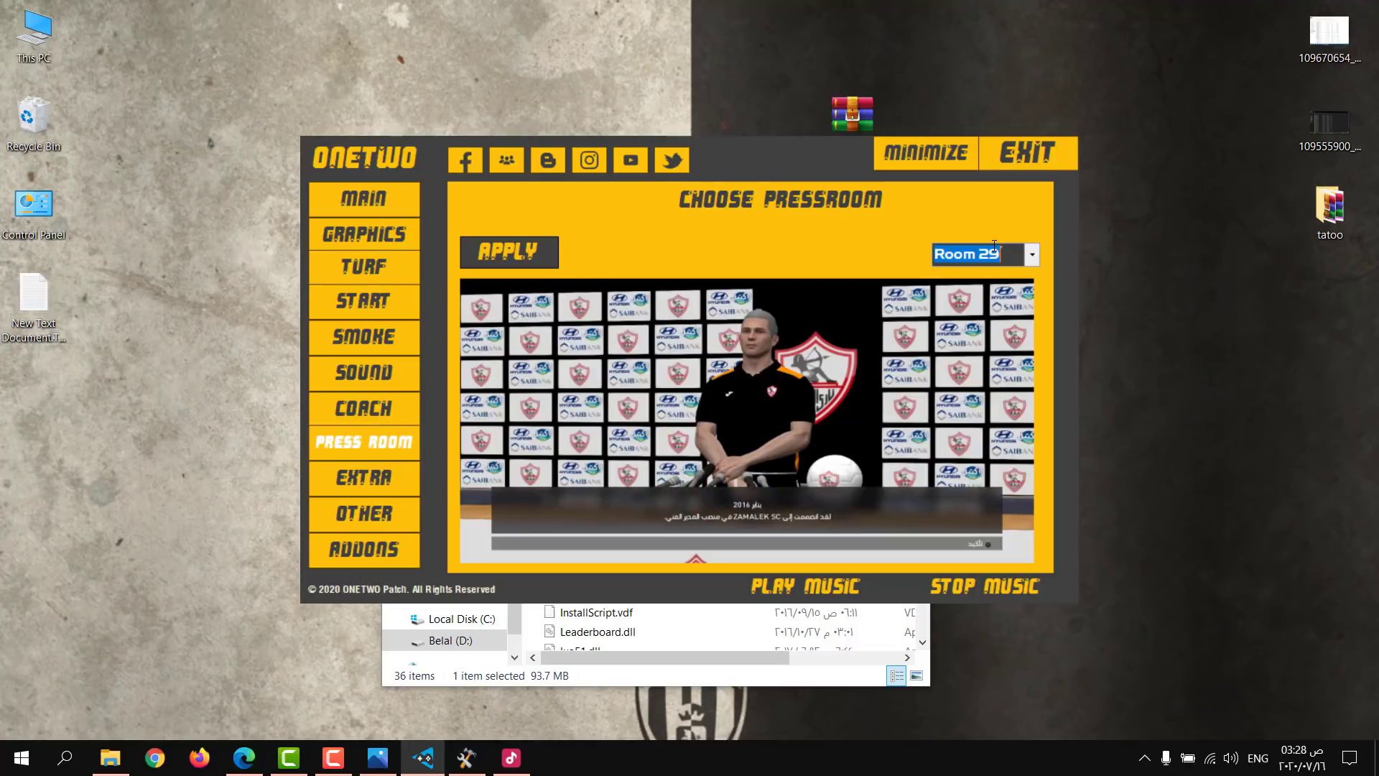
pyautogui.scroll(1, 994, 246)
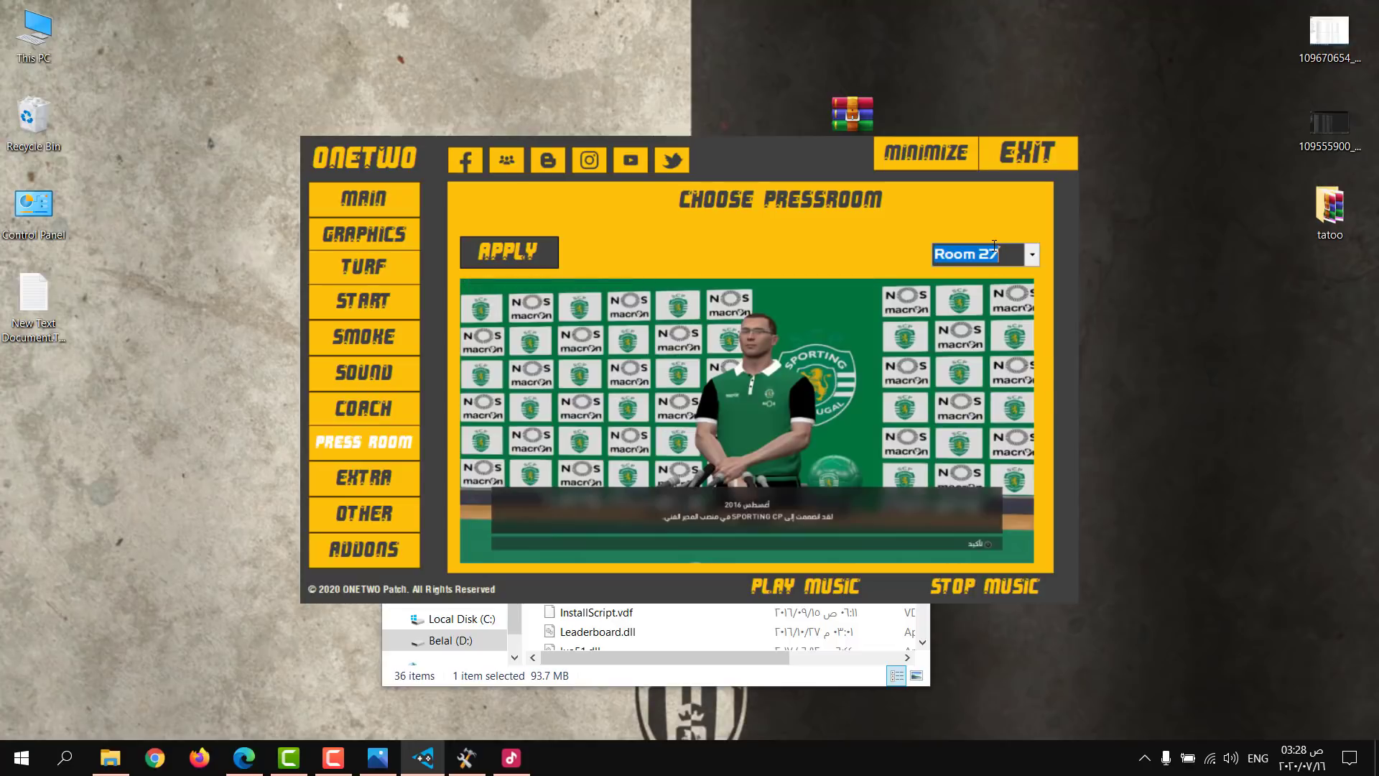
# Step: Select Room 28 and apply it as the press room, acknowledging the messages
pyautogui.scroll(-1, 994, 246)
pyautogui.scroll(1, 994, 246)
pyautogui.scroll(-1, 995, 245)
pyautogui.click(527, 252)
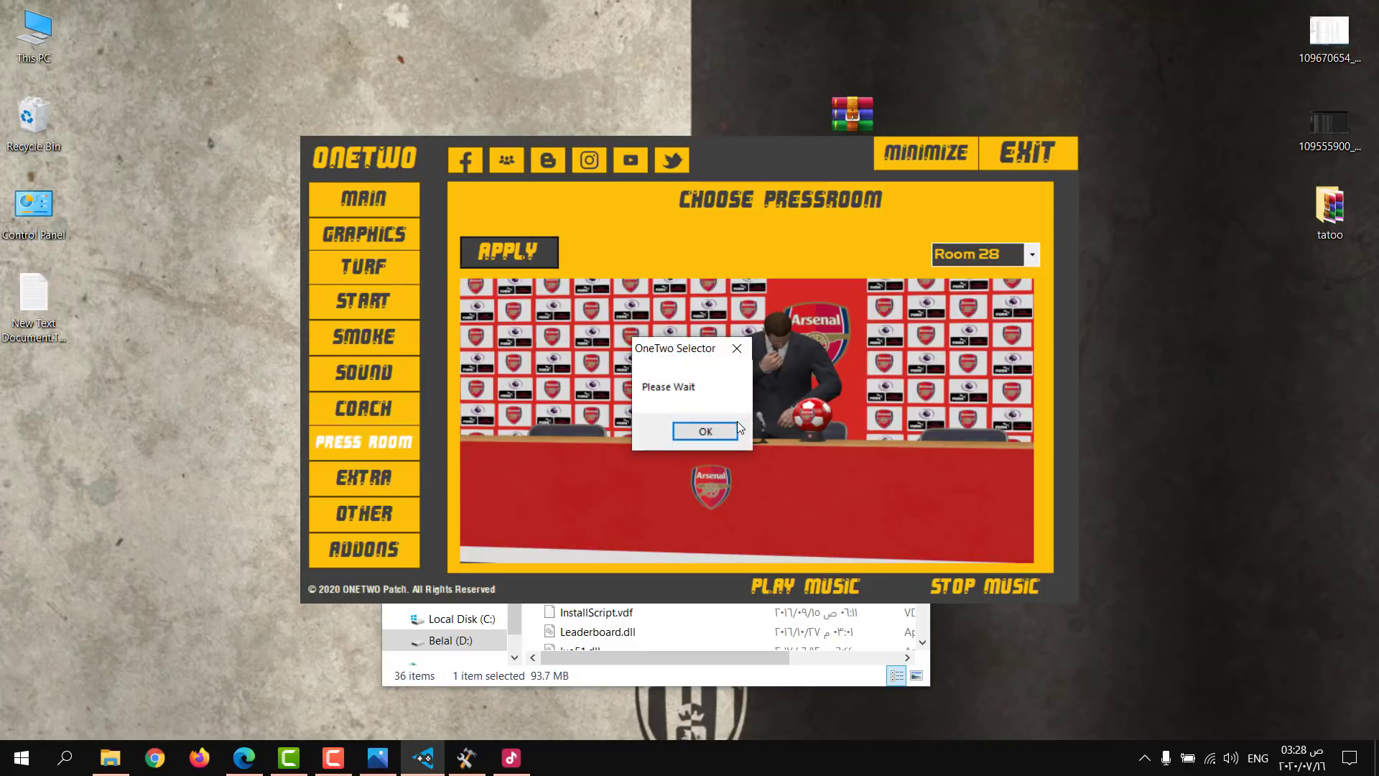
pyautogui.click(724, 432)
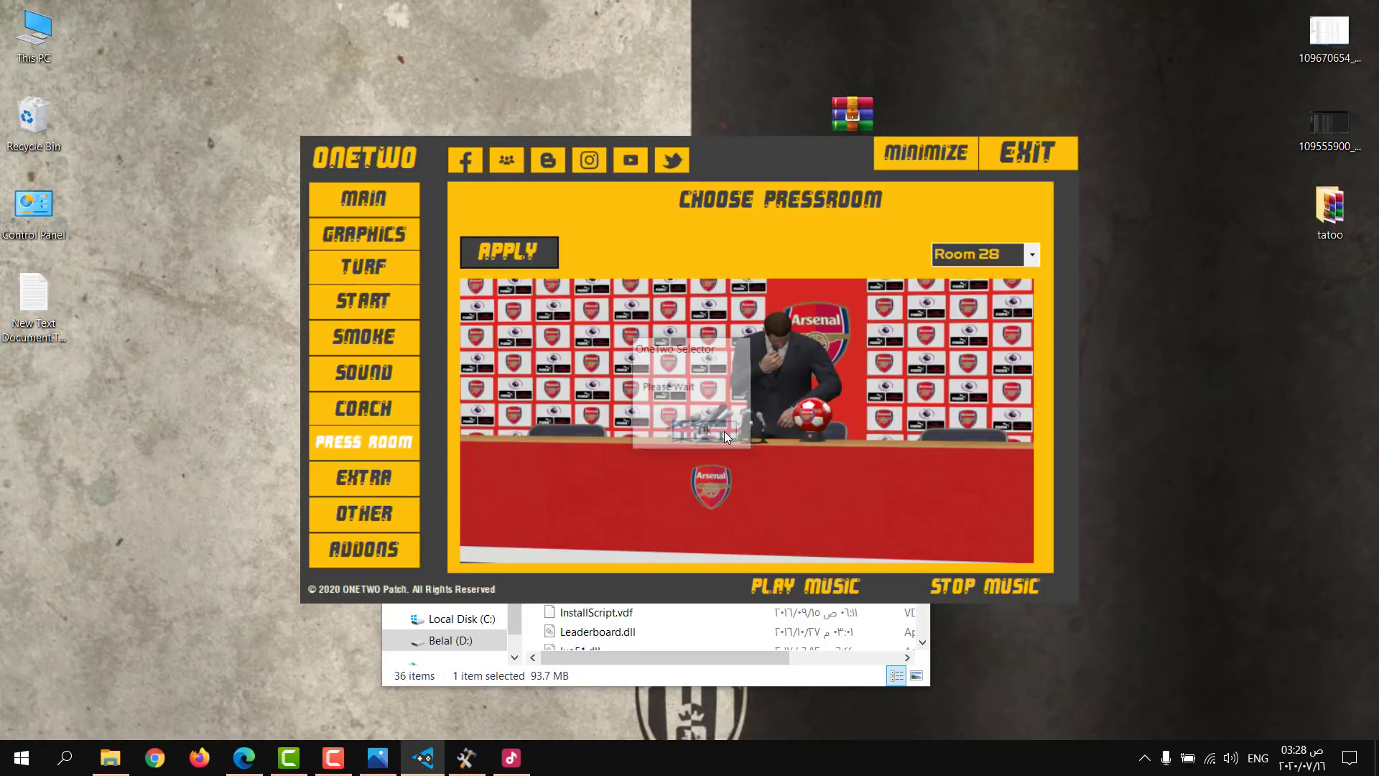
pyautogui.click(718, 432)
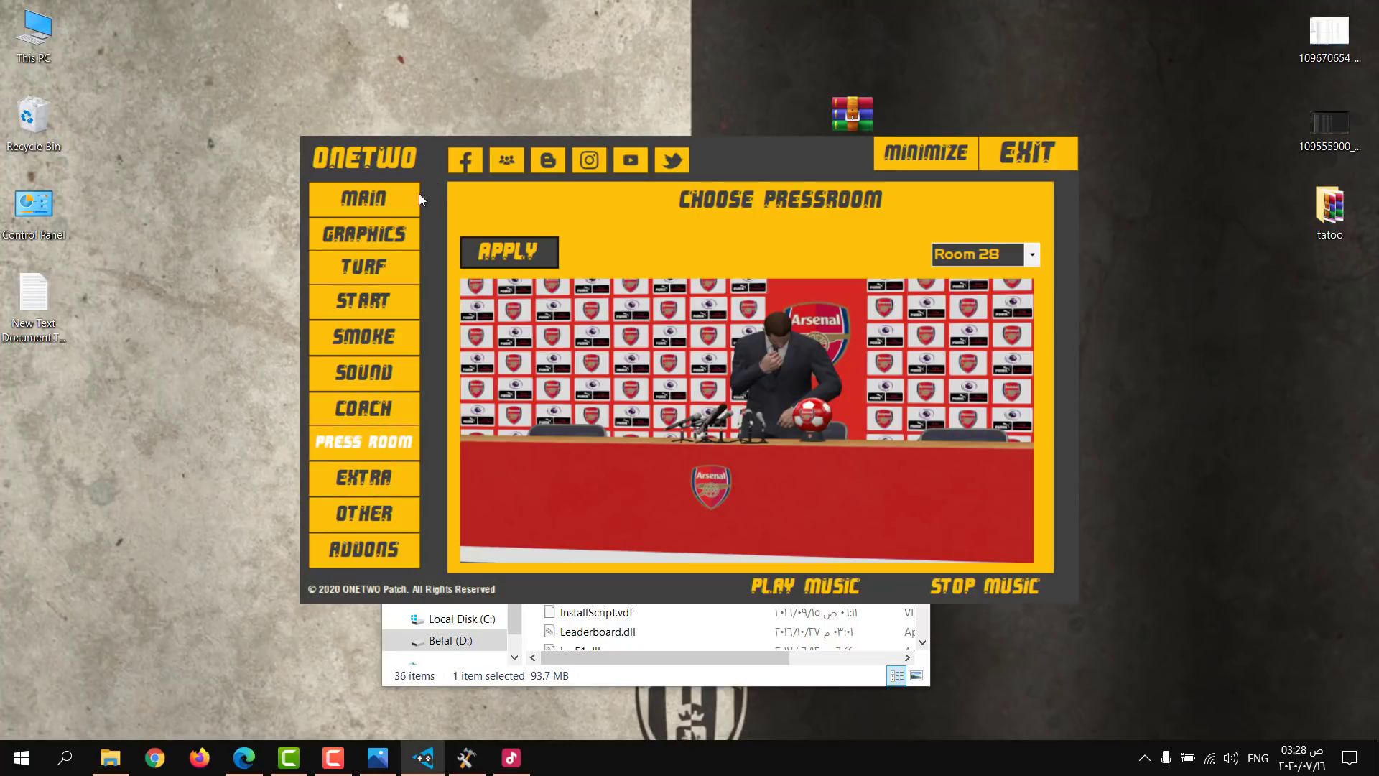
# Step: Open the Extra category and enable Exterior, acknowledging the messages
pyautogui.click(407, 481)
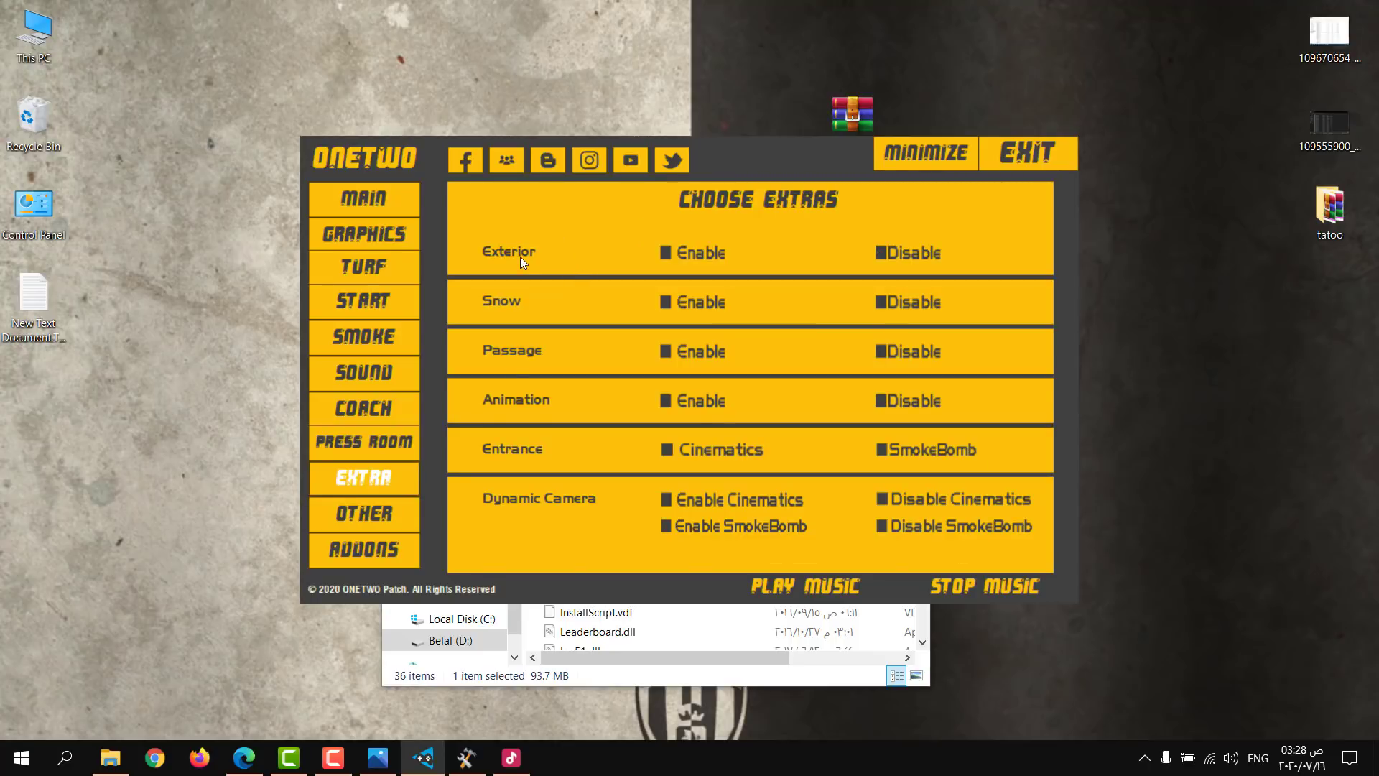
pyautogui.click(718, 255)
pyautogui.click(720, 429)
pyautogui.click(717, 430)
# Step: Enable Snow in the extras, acknowledging the turf compatibility note and the other messages
pyautogui.click(716, 303)
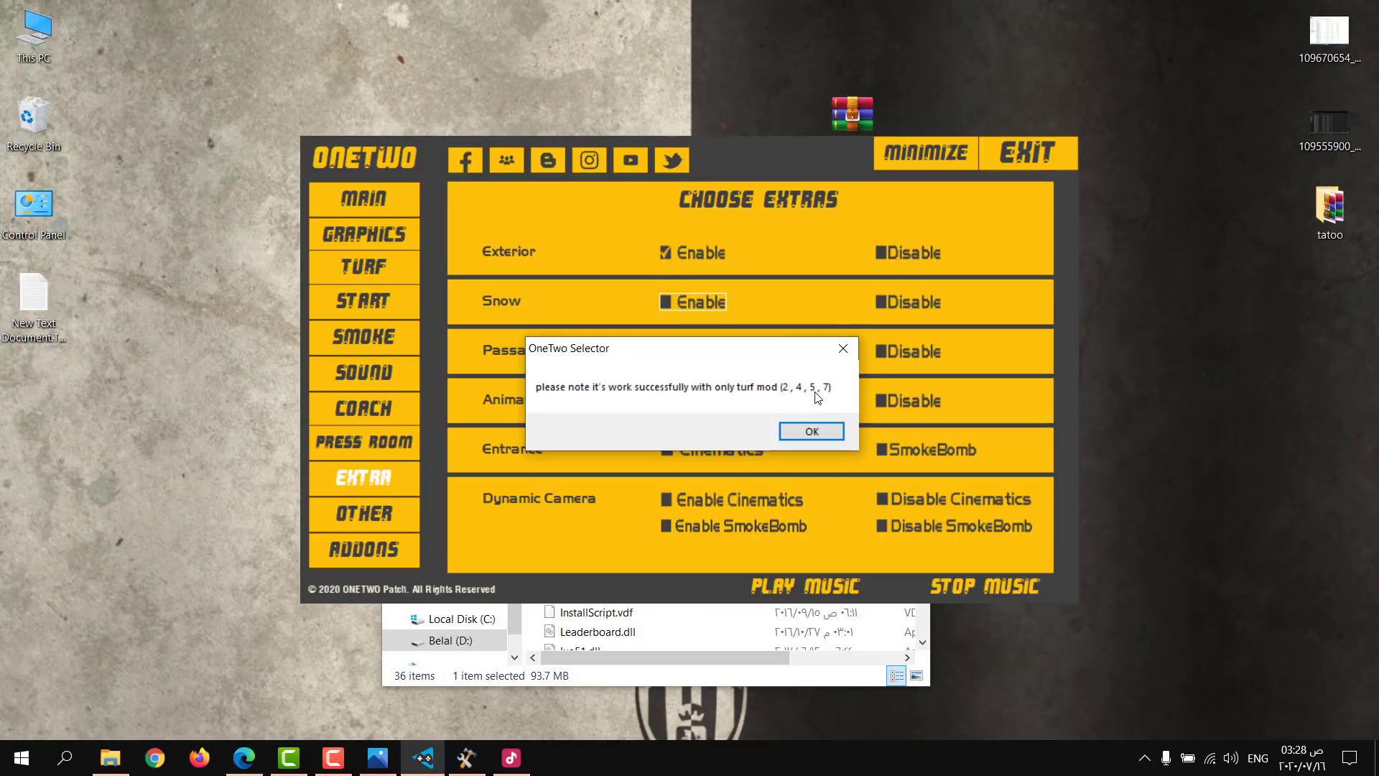
pyautogui.click(823, 424)
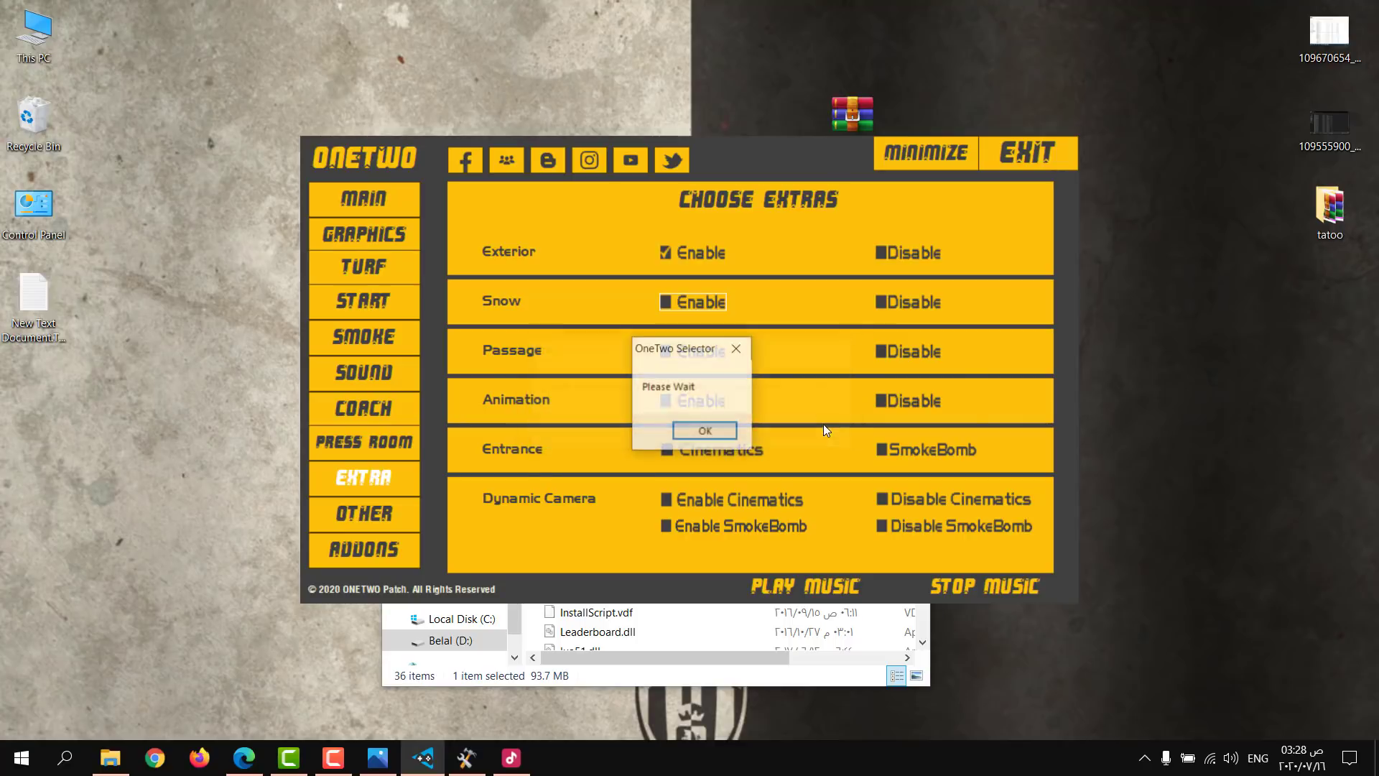
pyautogui.click(709, 435)
pyautogui.click(727, 429)
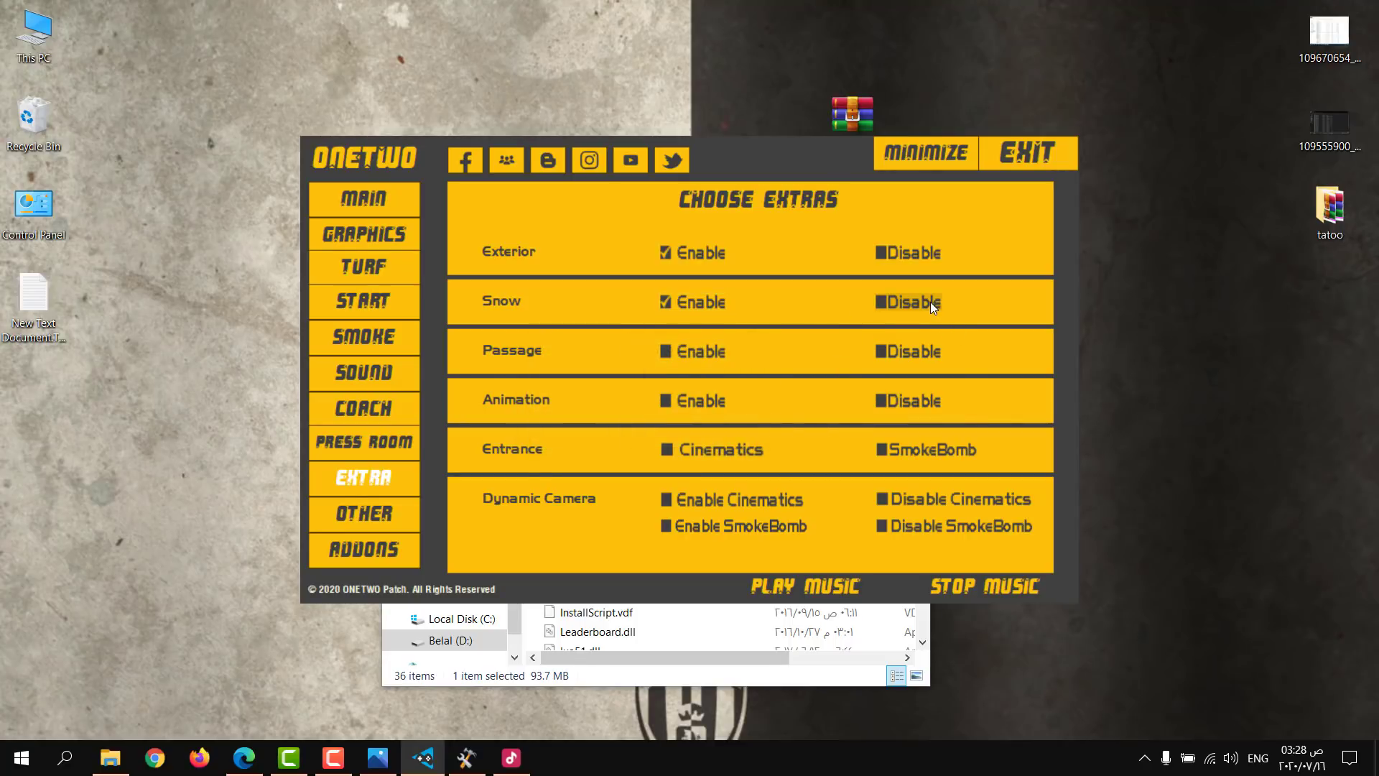
# Step: Disable Snow in the extras and acknowledge the messages
pyautogui.click(929, 303)
pyautogui.click(725, 427)
pyautogui.click(737, 430)
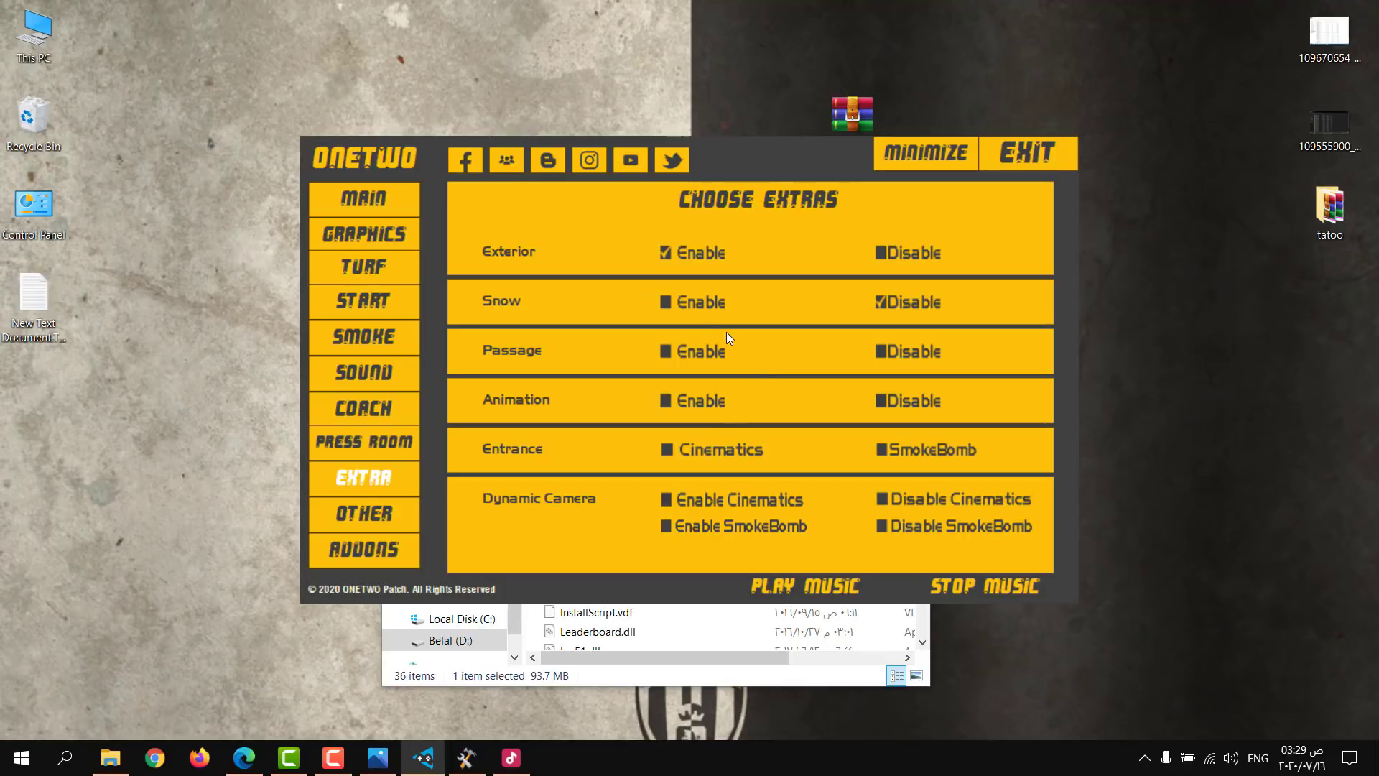
# Step: Enable Passage in the extras and acknowledge the messages
pyautogui.click(696, 357)
pyautogui.click(703, 431)
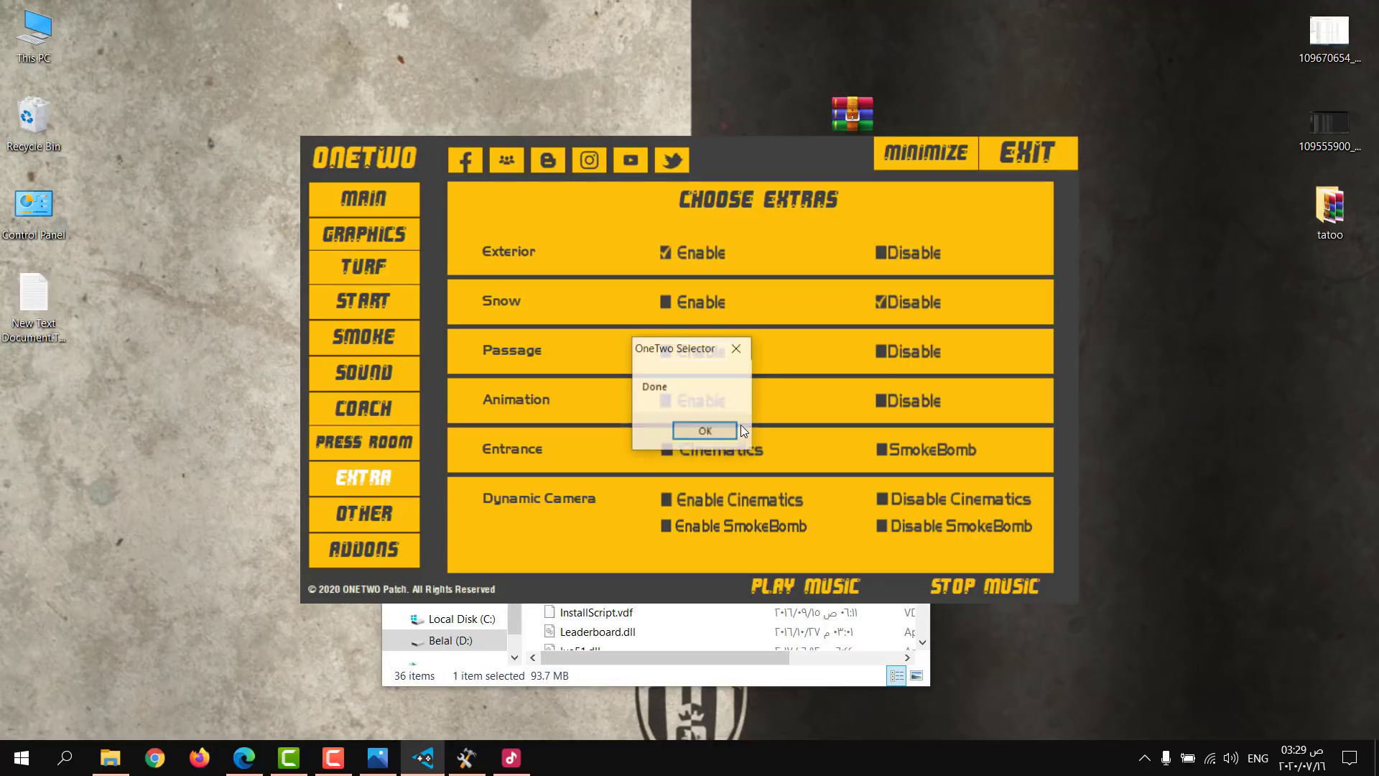
pyautogui.click(711, 426)
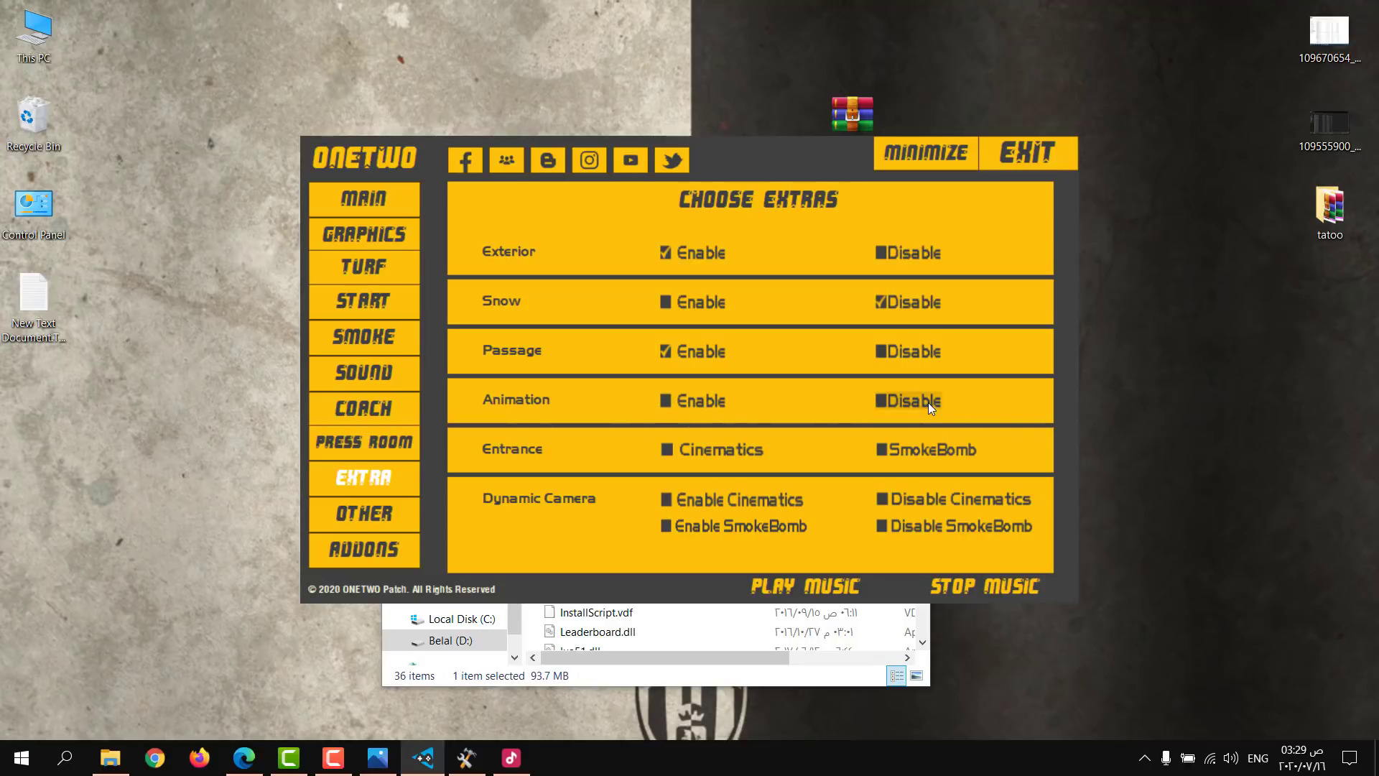
# Step: Enable Animation and set Entrance to Cinematics in the extras, acknowledging the messages
pyautogui.click(705, 407)
pyautogui.click(707, 431)
pyautogui.click(759, 453)
pyautogui.click(705, 431)
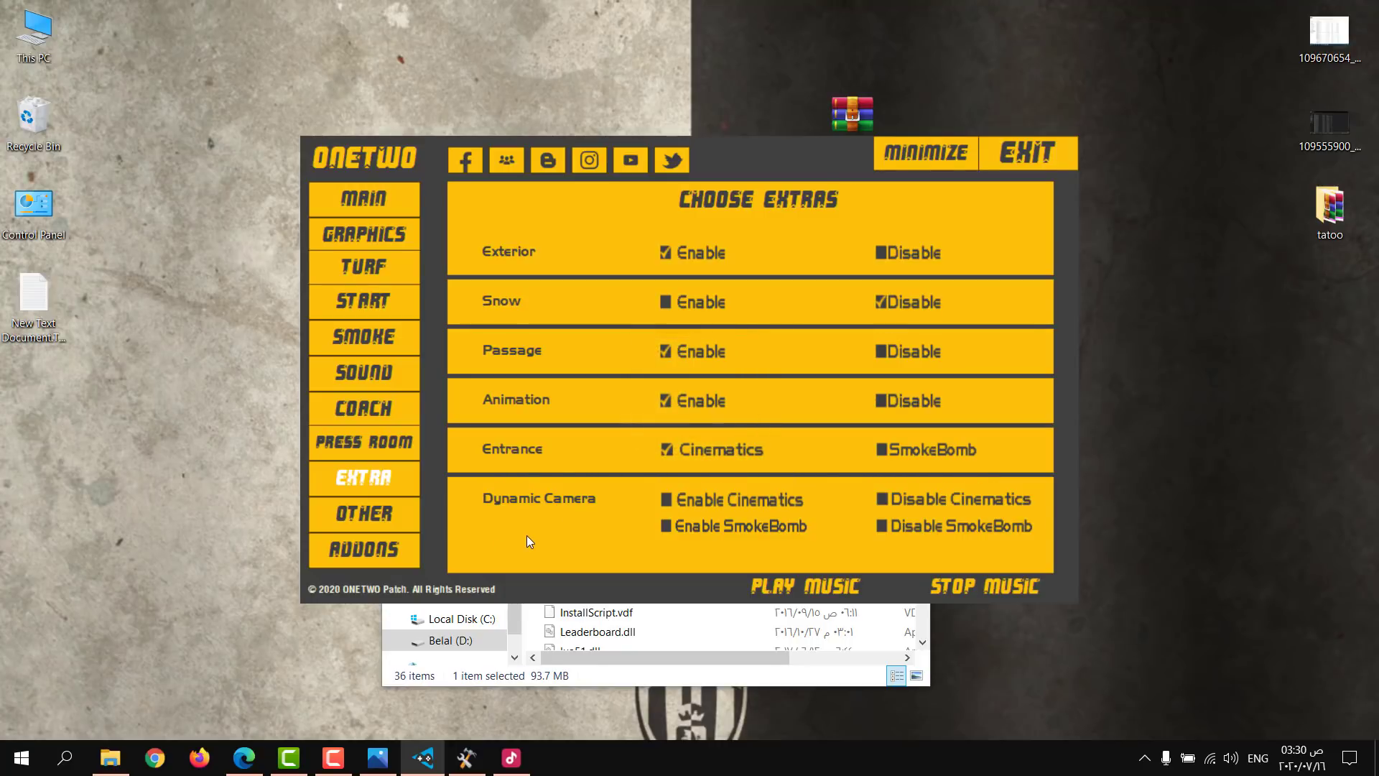
# Step: Set the Dynamic Camera extra to Disable Cinematics and acknowledge the messages
pyautogui.click(962, 499)
pyautogui.click(701, 432)
pyautogui.click(721, 433)
# Step: Open the Other category and enable Replay Logo and Crowd, acknowledging the messages for each
pyautogui.click(383, 518)
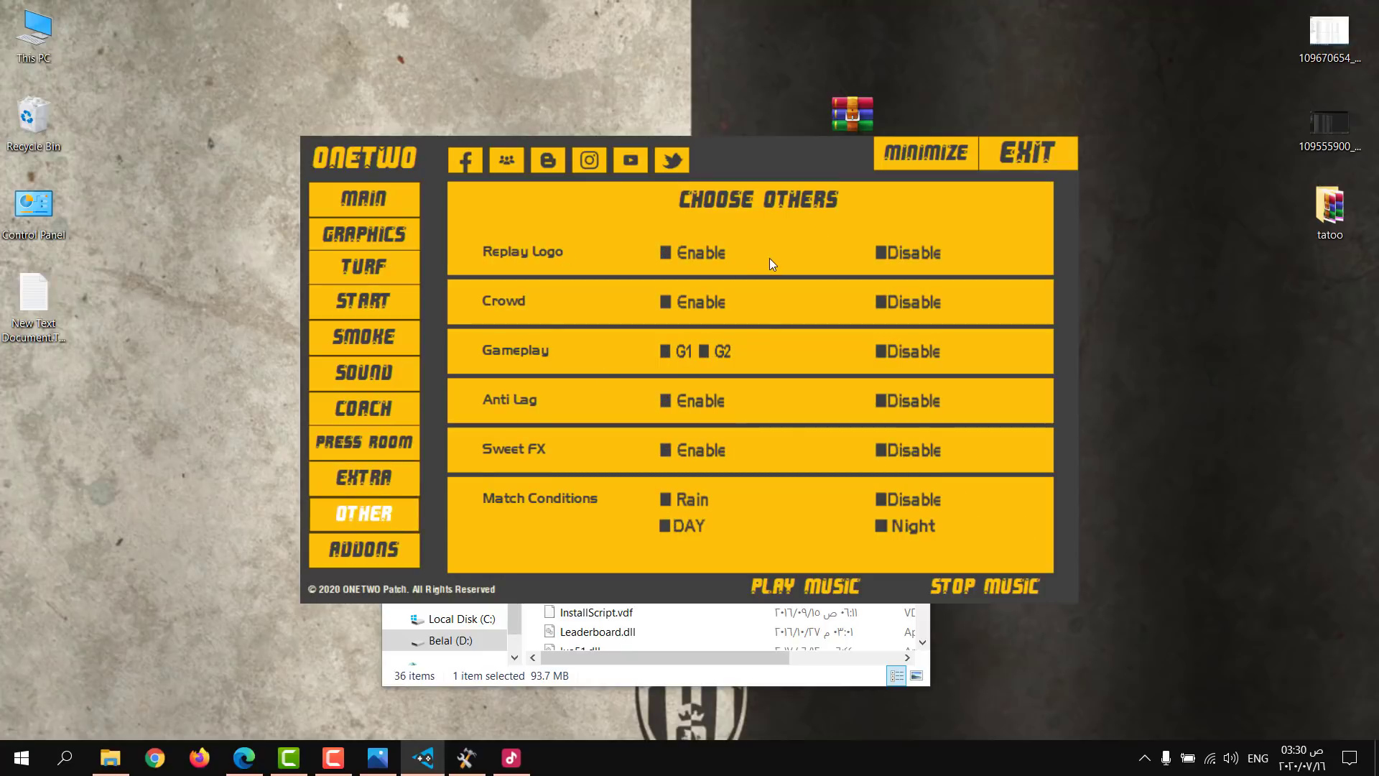
pyautogui.click(706, 256)
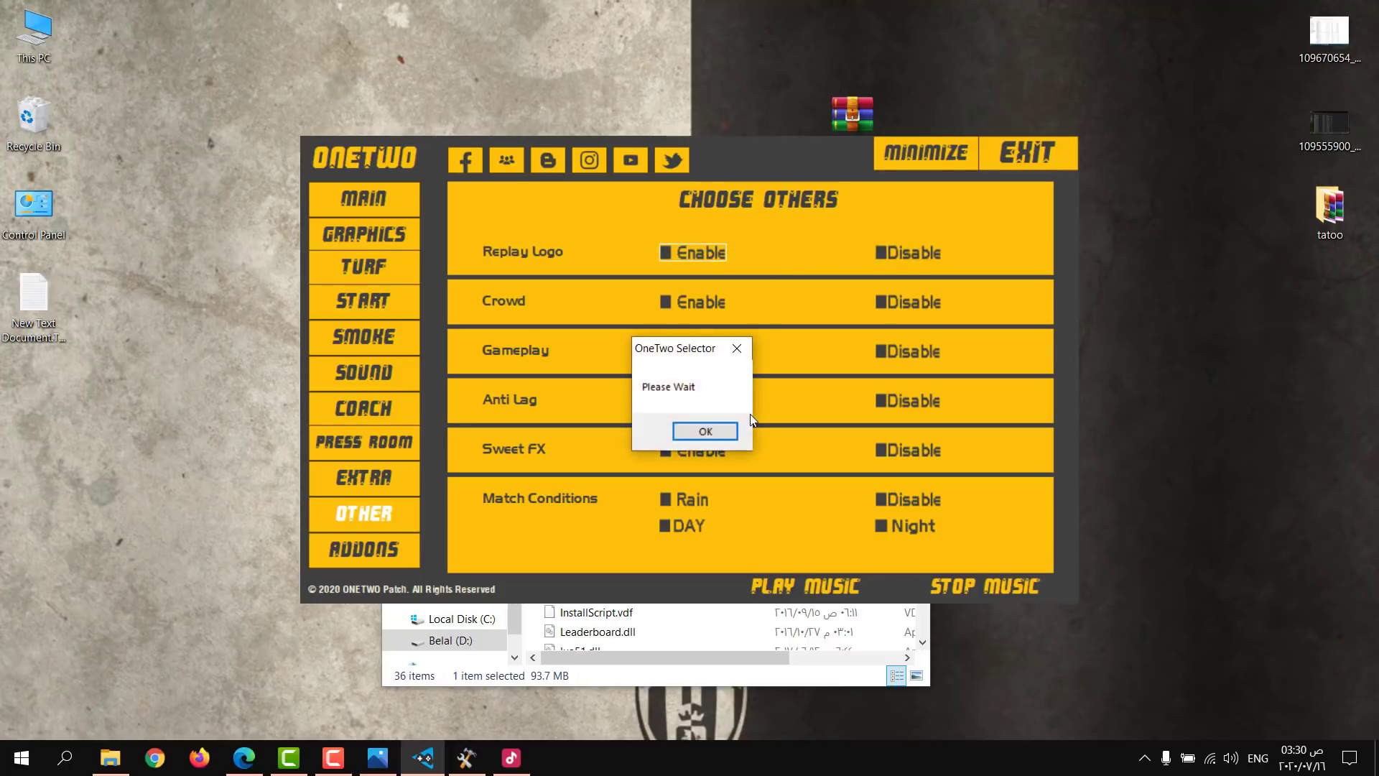
pyautogui.click(727, 430)
pyautogui.click(727, 428)
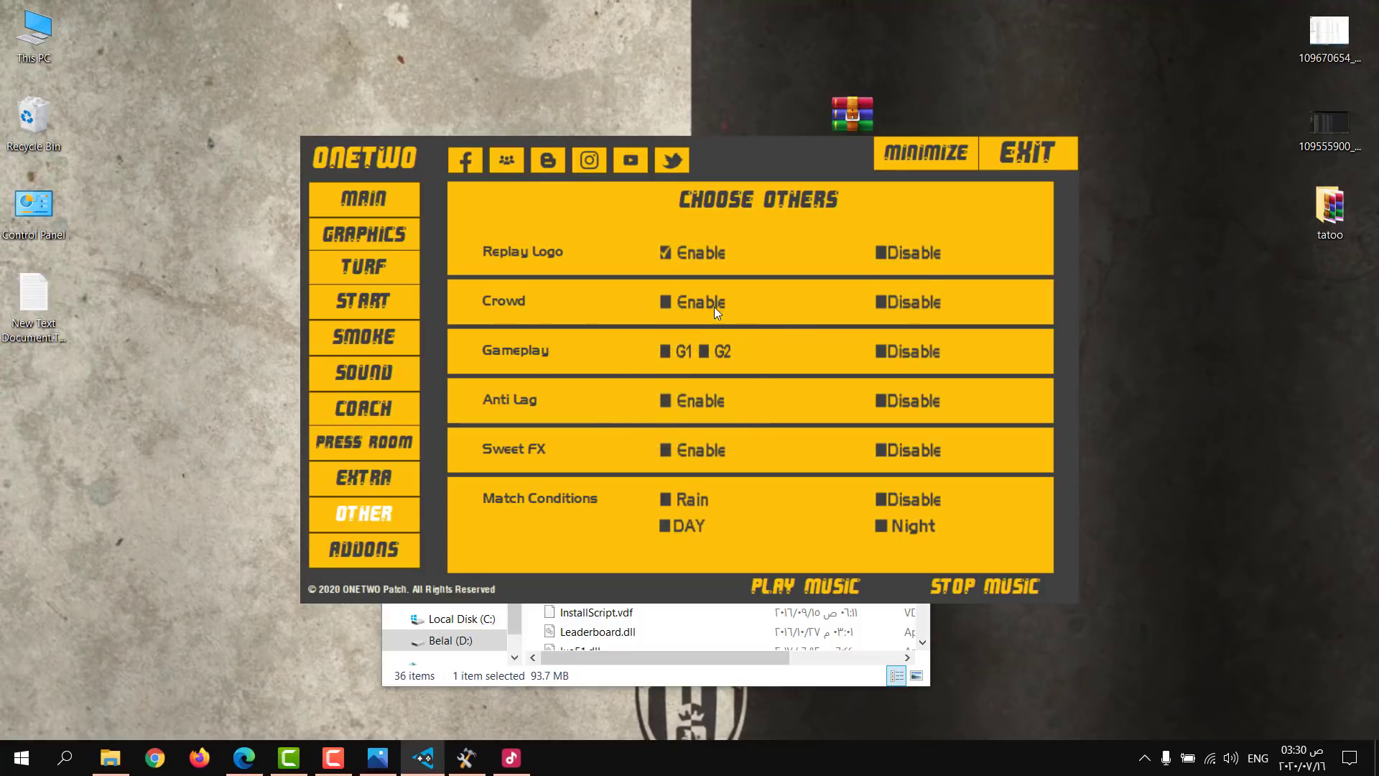
pyautogui.click(687, 304)
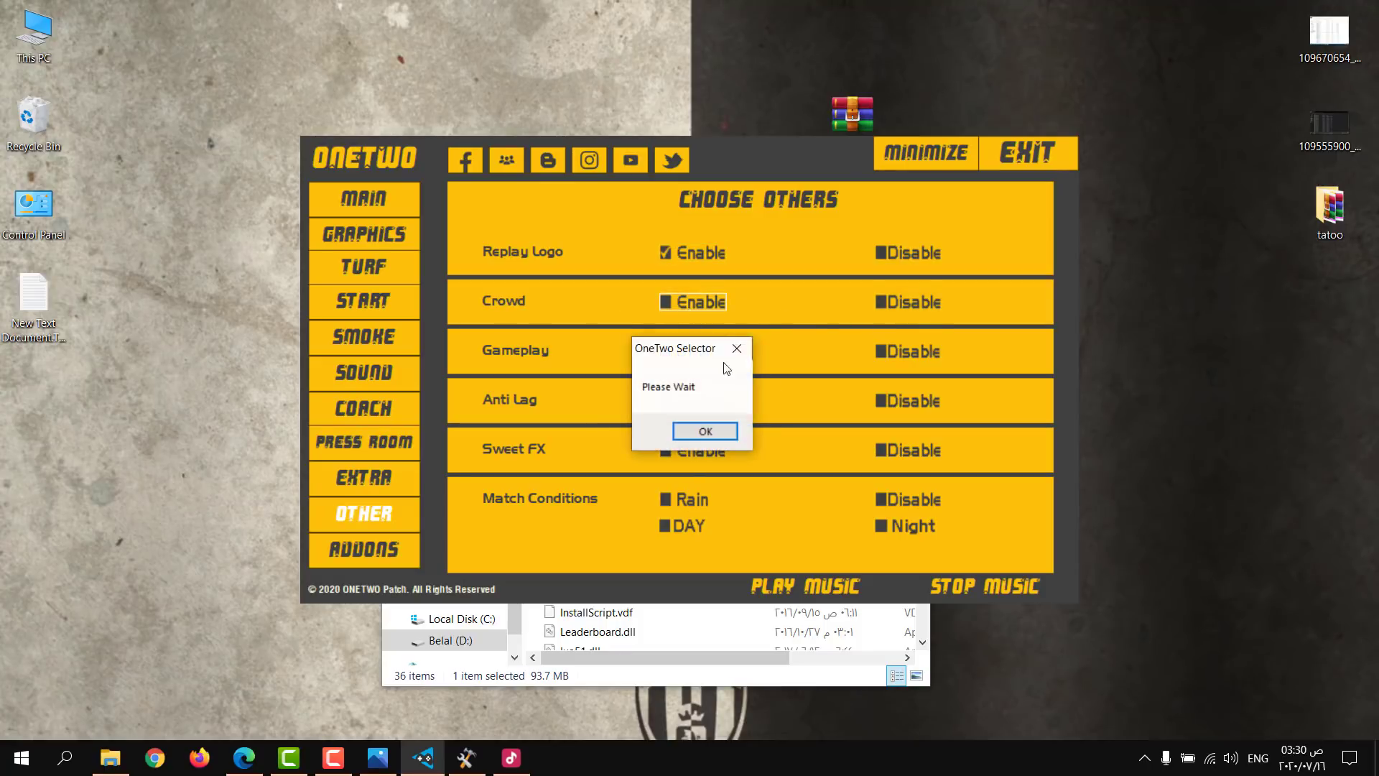
pyautogui.click(720, 427)
pyautogui.click(727, 429)
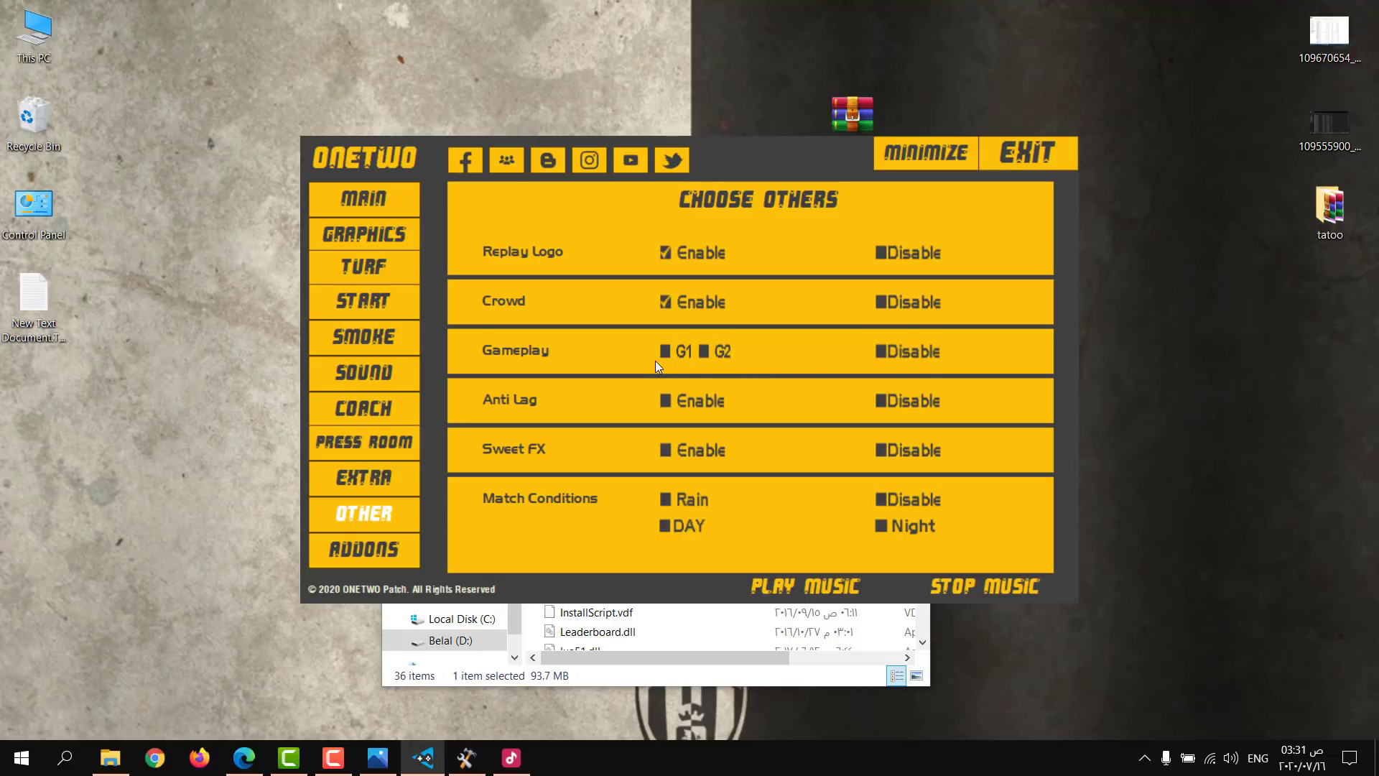
# Step: Set Gameplay to G1 and acknowledge the messages
pyautogui.click(678, 352)
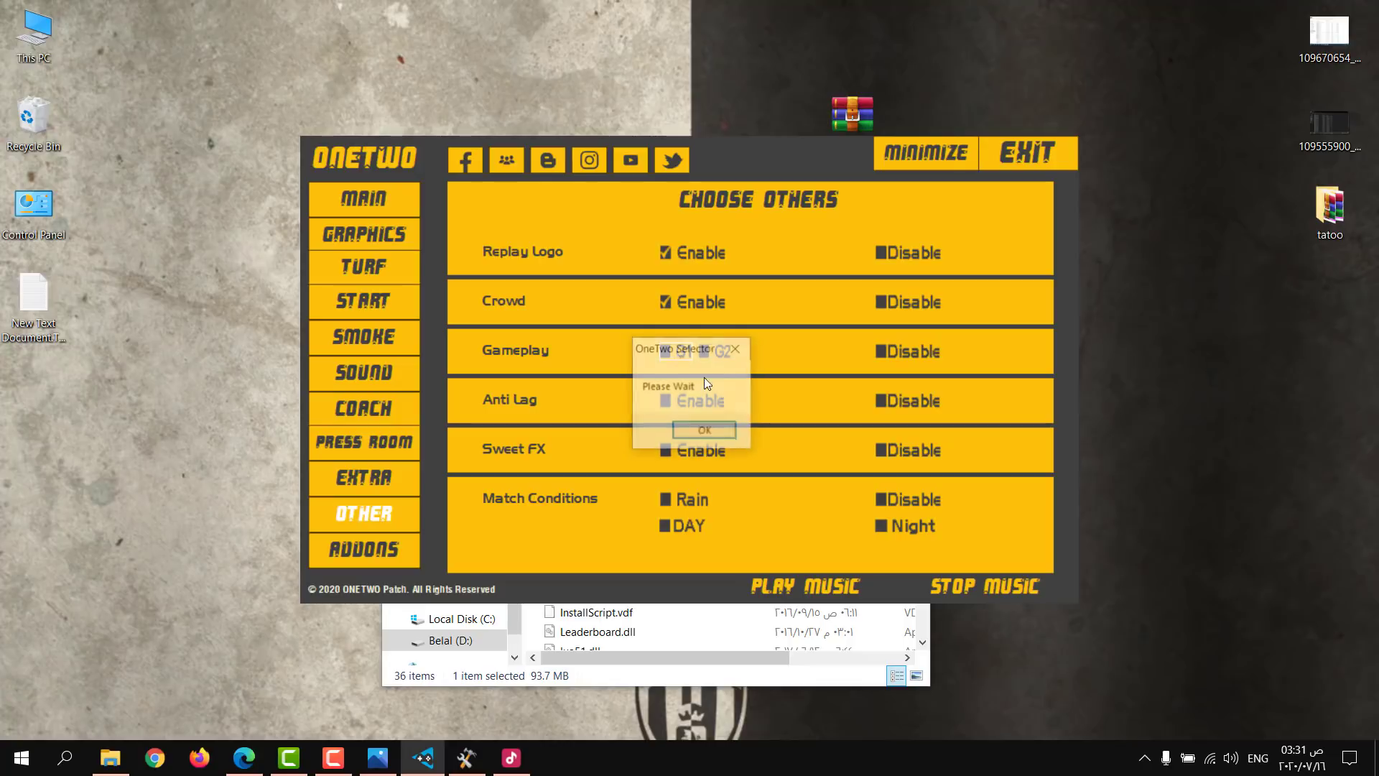
pyautogui.click(712, 427)
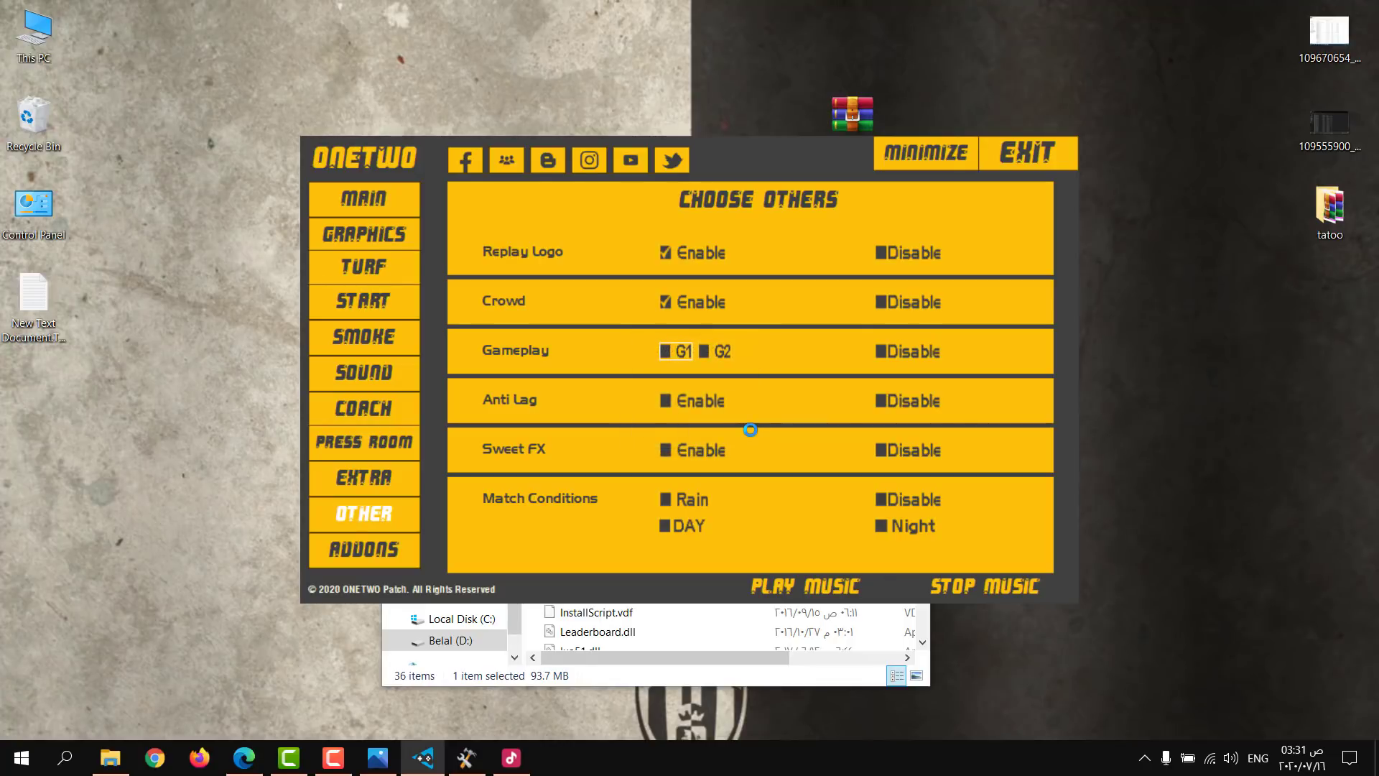
pyautogui.click(740, 431)
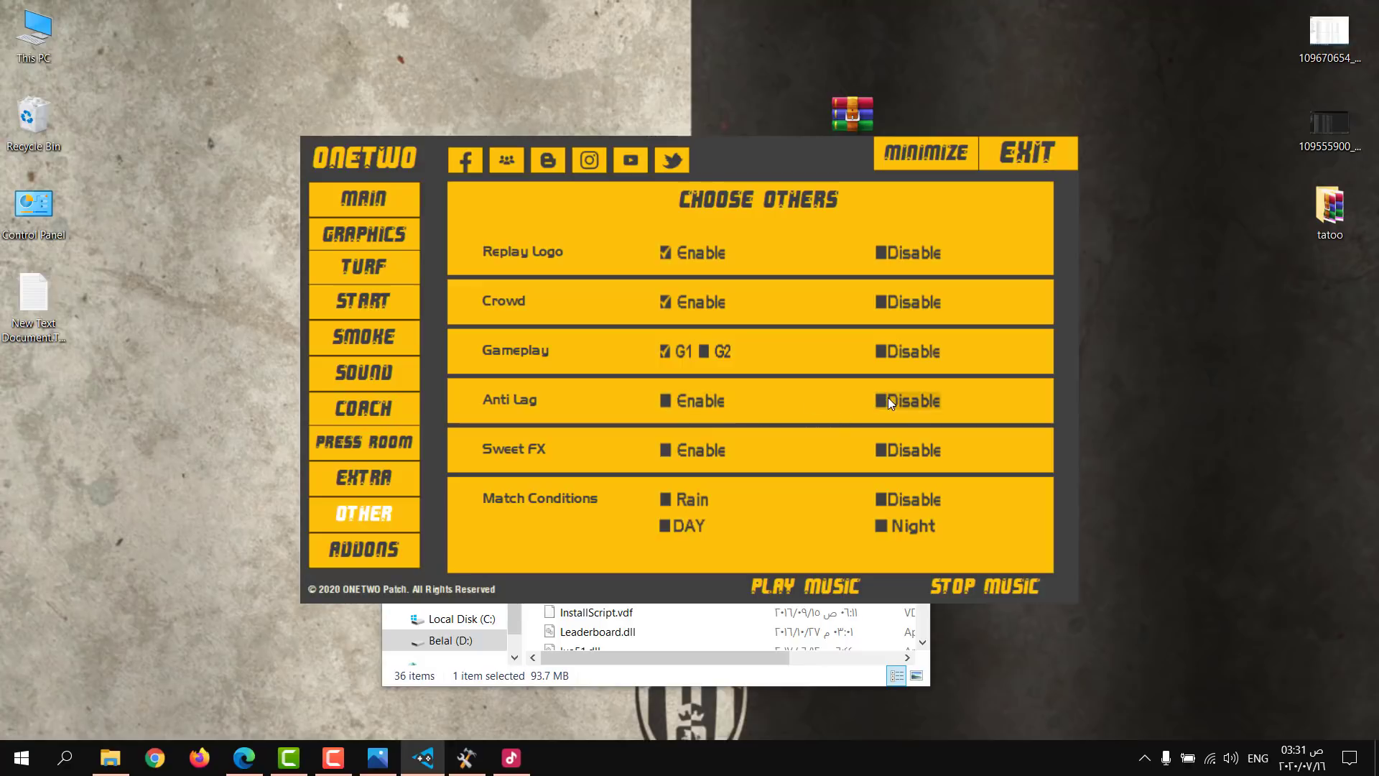
# Step: Try to disable Anti Lag, continuing past the application error
pyautogui.click(921, 403)
pyautogui.click(684, 431)
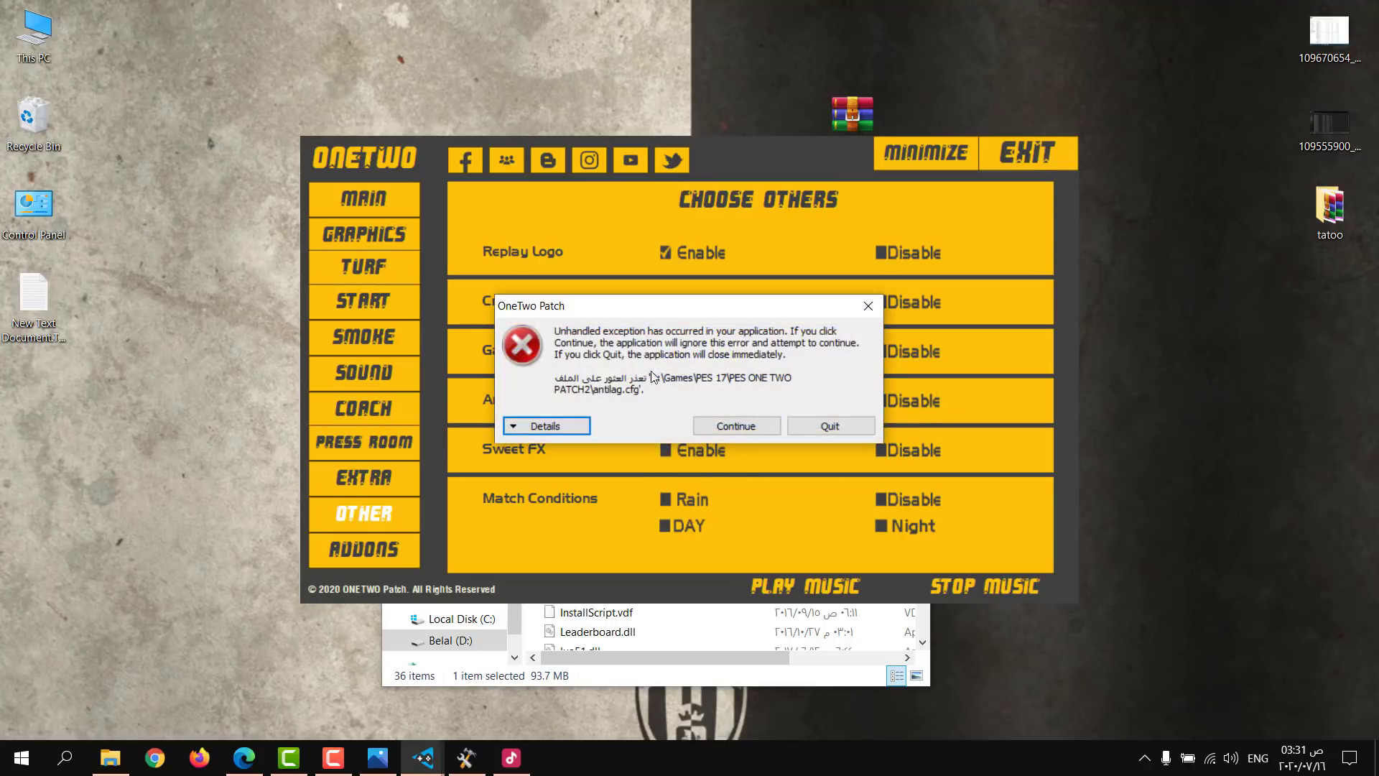
pyautogui.click(759, 429)
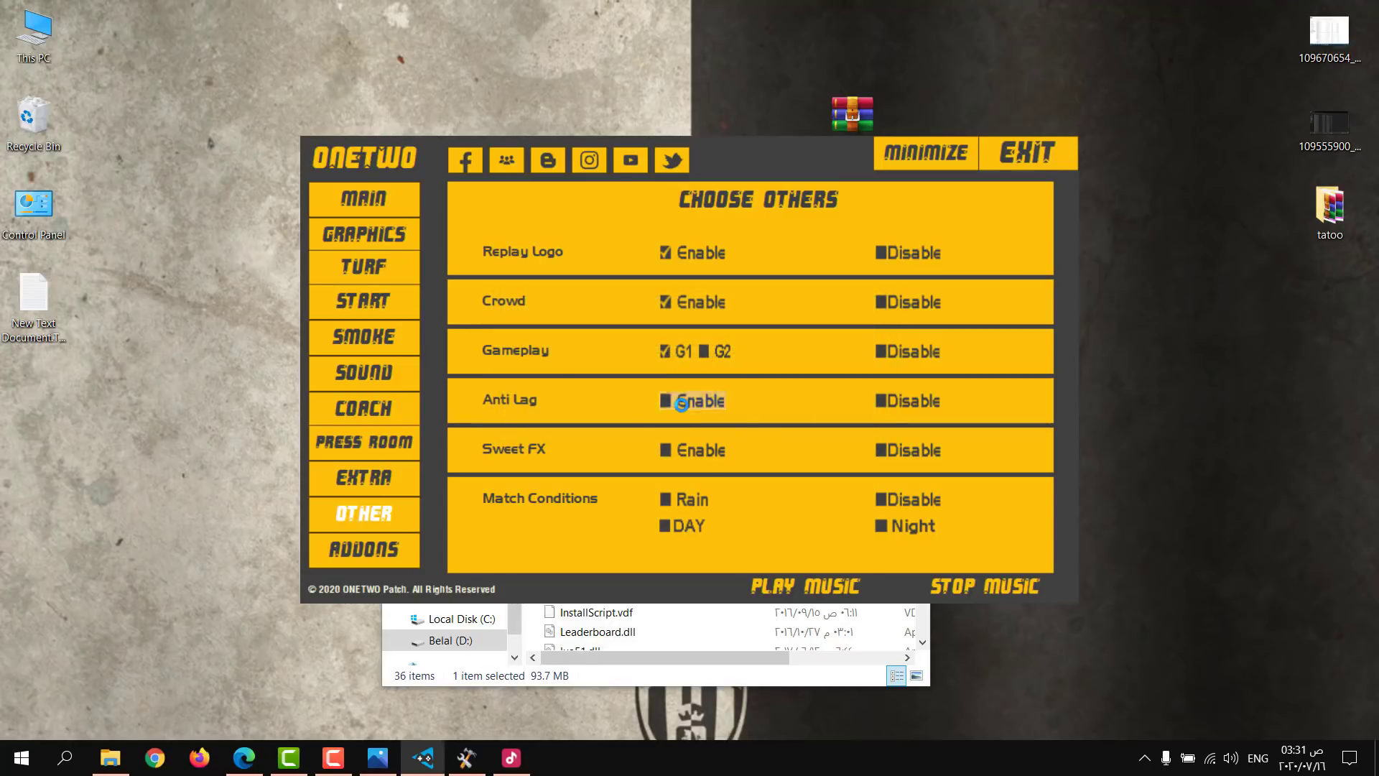
# Step: Enable Anti Lag and acknowledge the messages
pyautogui.click(688, 401)
pyautogui.click(704, 430)
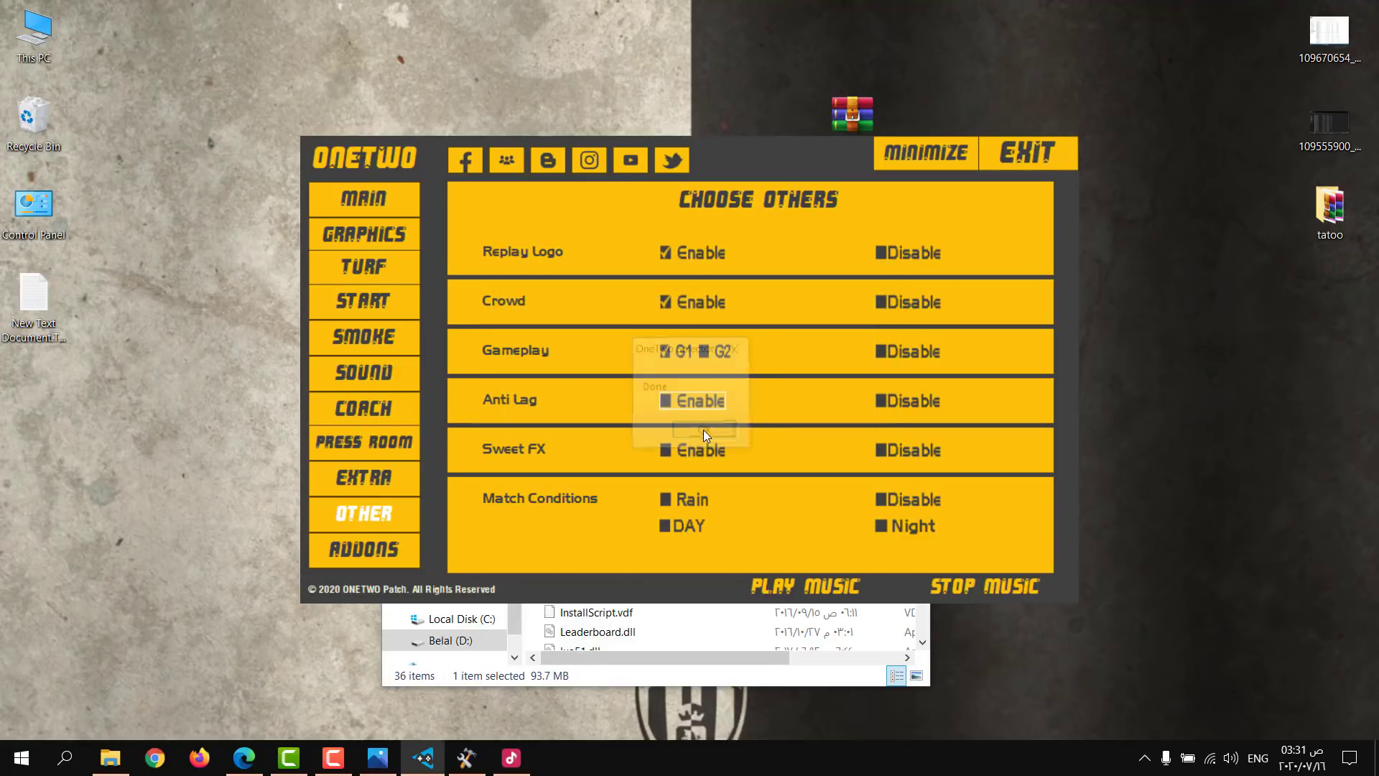
pyautogui.click(704, 430)
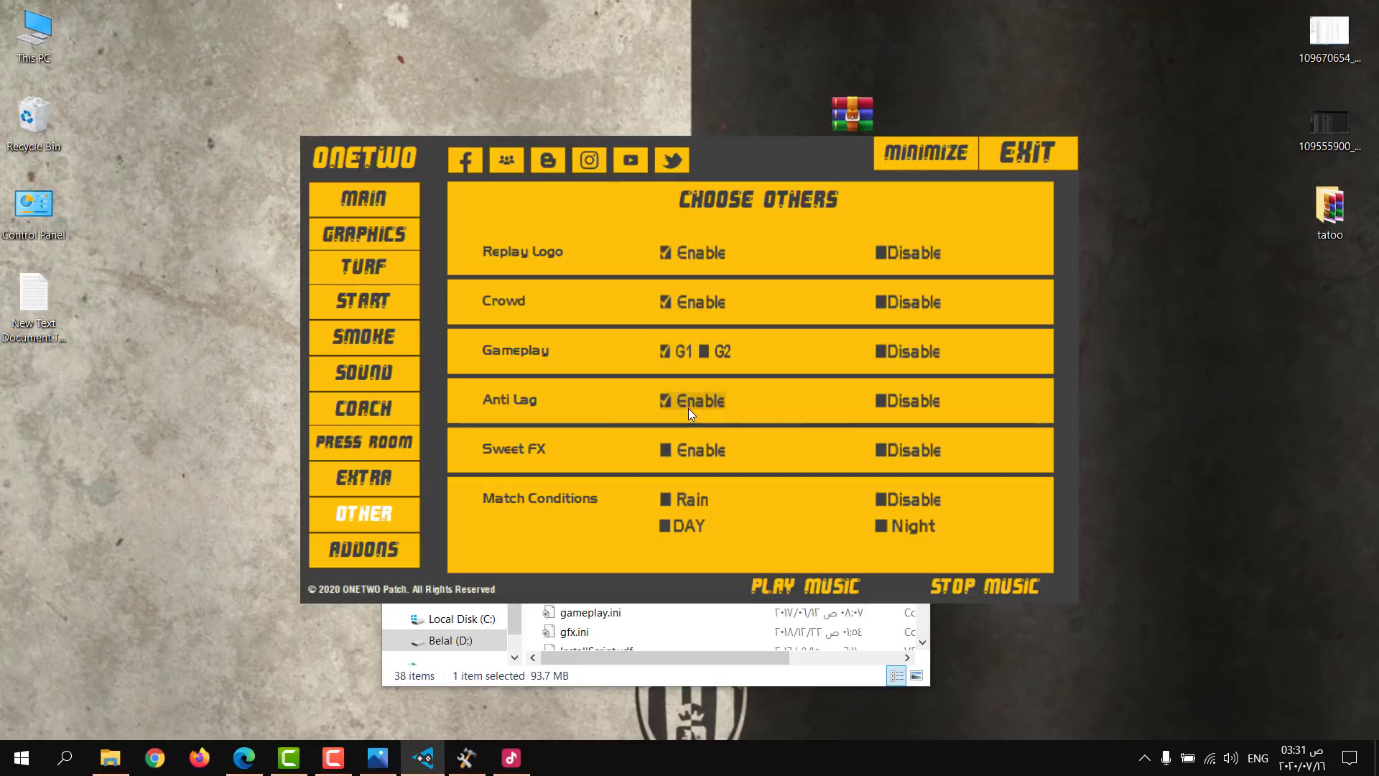
# Step: Switch Anti Lag to Disable and acknowledge the messages
pyautogui.click(925, 412)
pyautogui.click(702, 431)
pyautogui.click(726, 431)
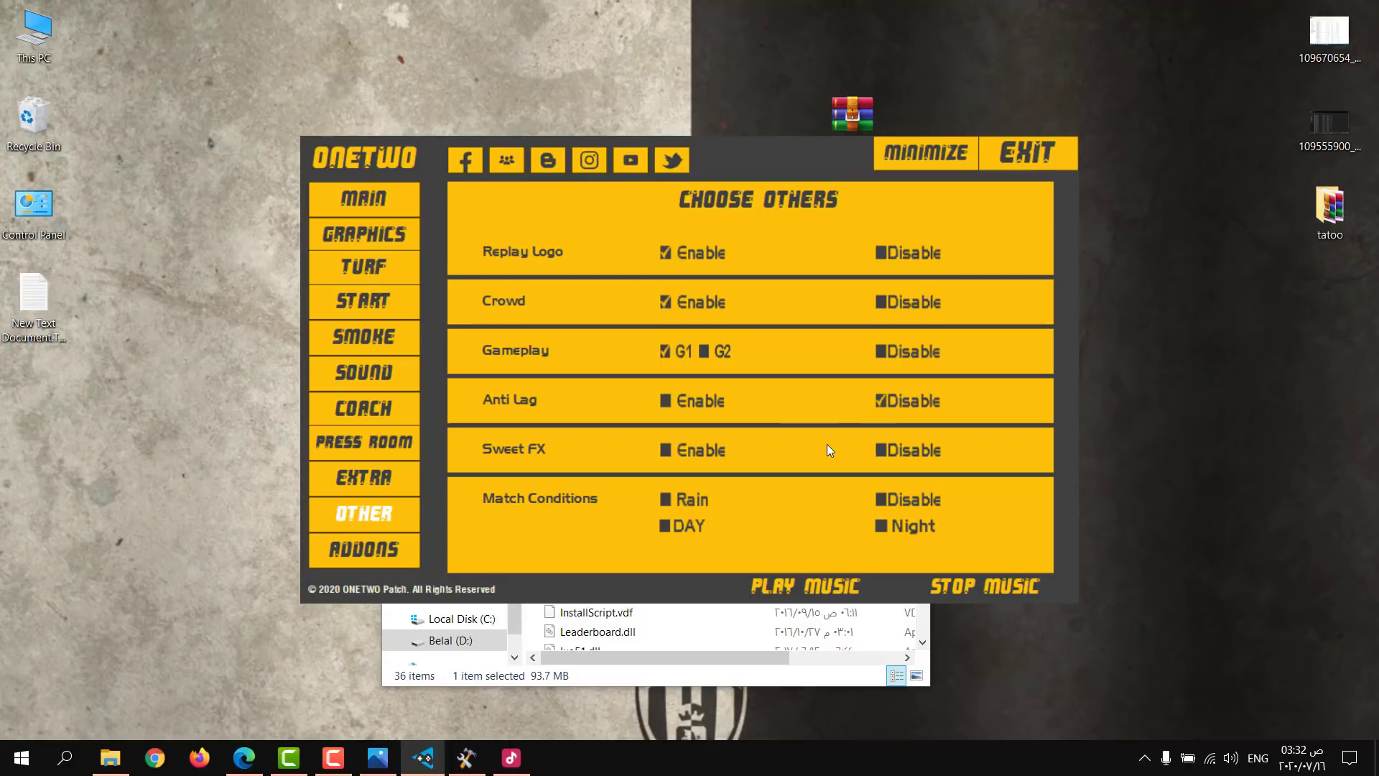
# Step: Enable Sweet FX, acknowledging the turf compatibility note and the other messages
pyautogui.click(722, 454)
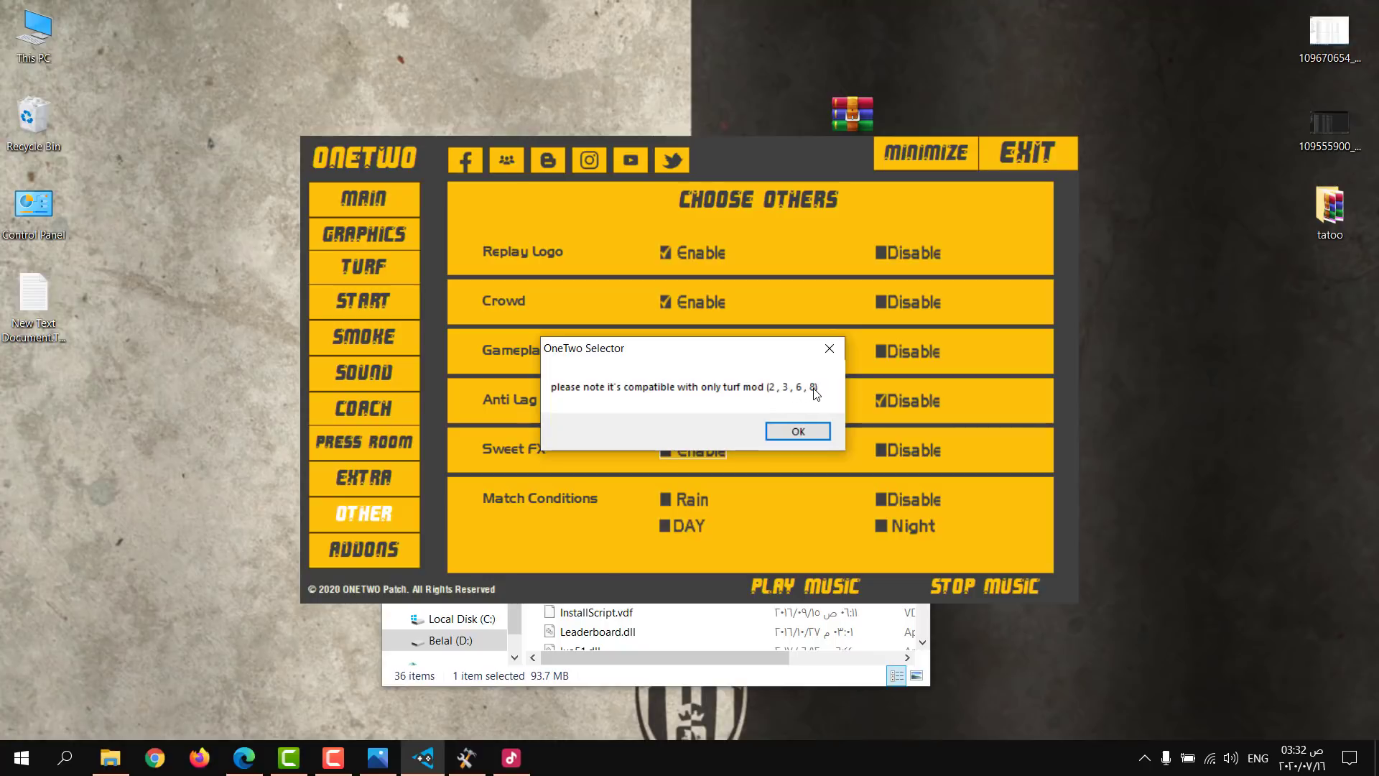
pyautogui.click(821, 431)
pyautogui.click(711, 431)
pyautogui.click(707, 429)
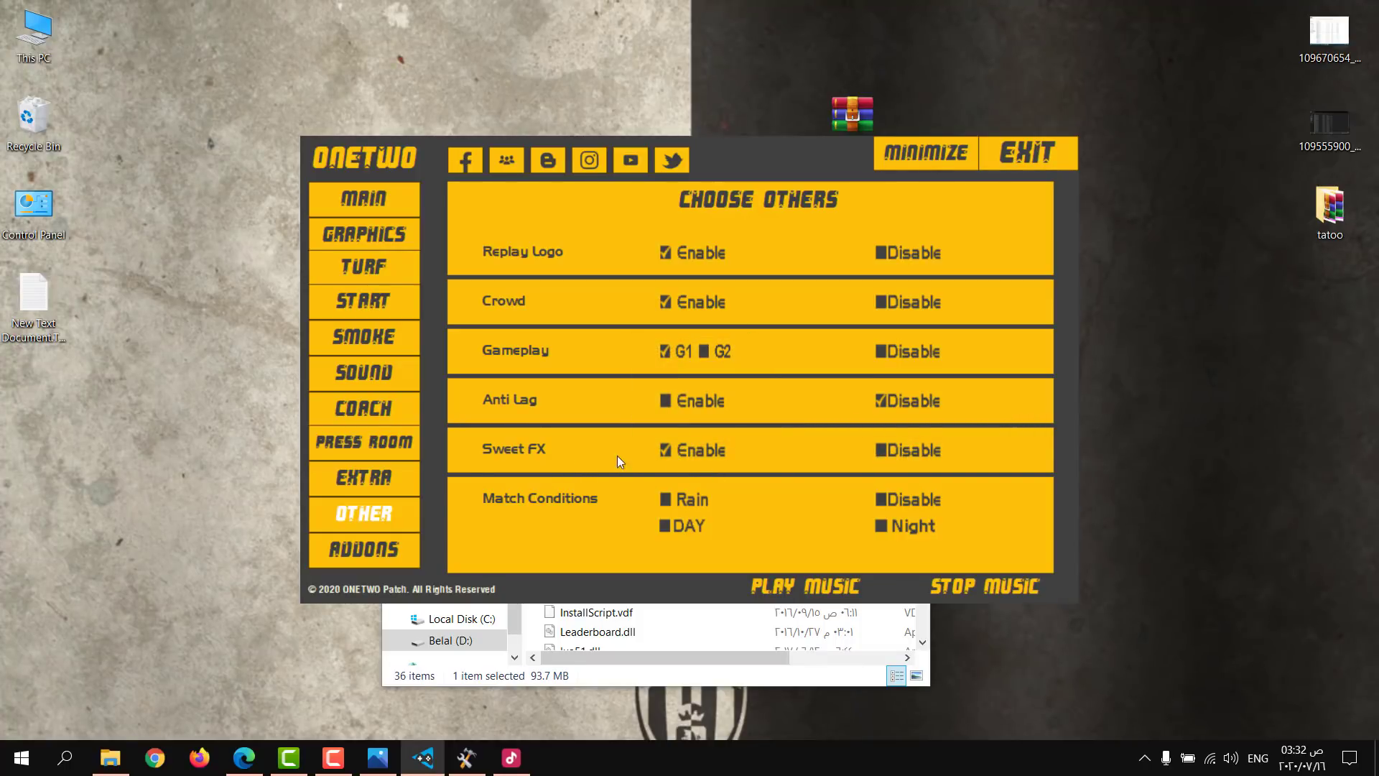
# Step: Set both Sweet FX and Match Conditions to Disable, acknowledging the messages
pyautogui.click(927, 451)
pyautogui.click(705, 432)
pyautogui.click(903, 502)
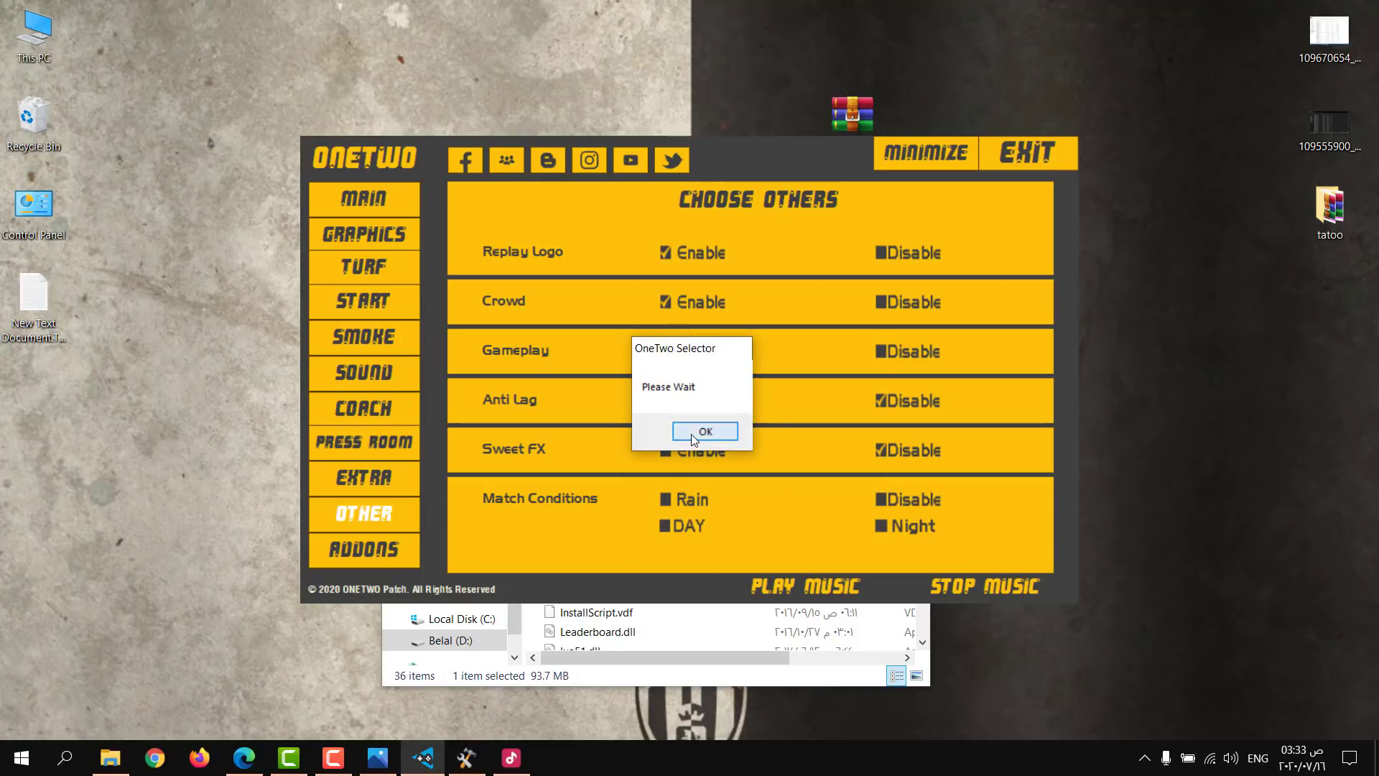
pyautogui.click(725, 431)
# Step: Open the Addons category and set GFX Mode to Disable, acknowledging the message
pyautogui.click(383, 559)
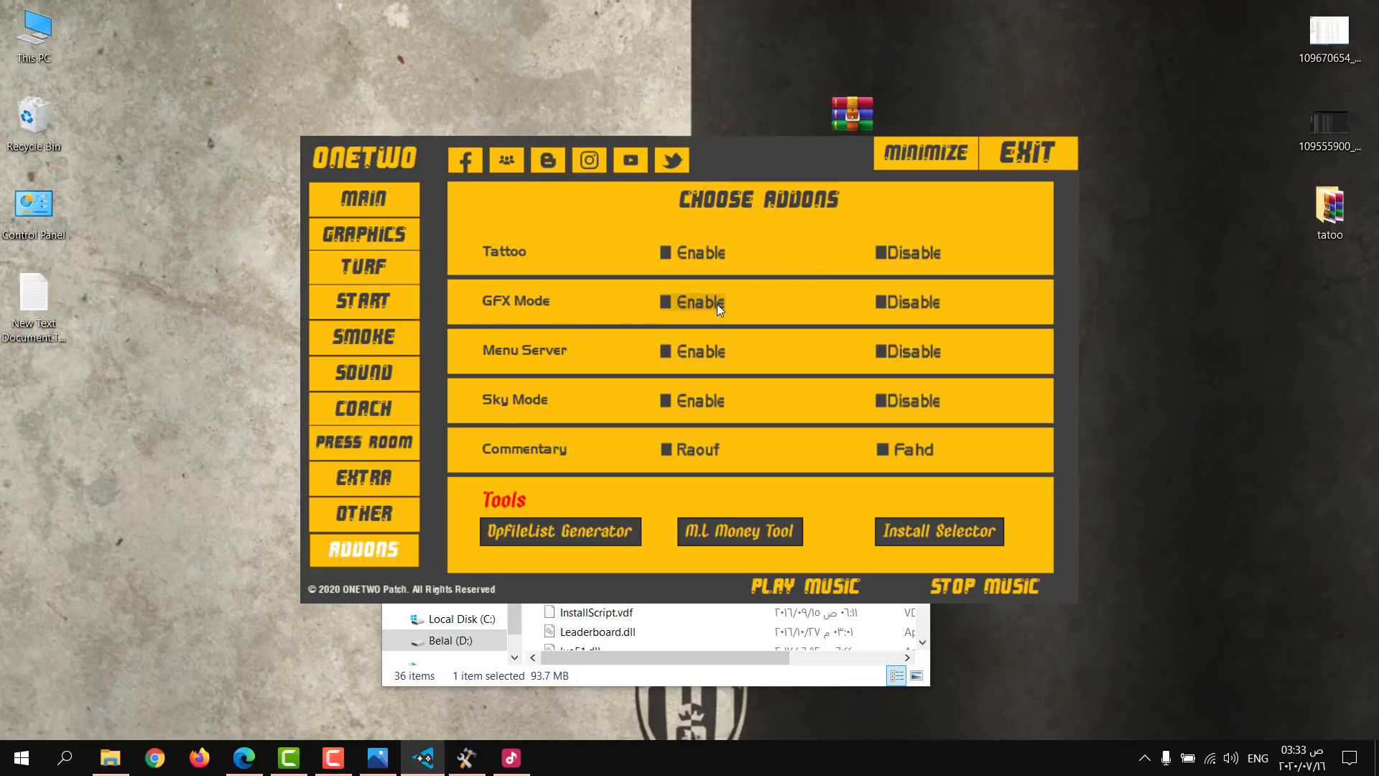
pyautogui.click(916, 296)
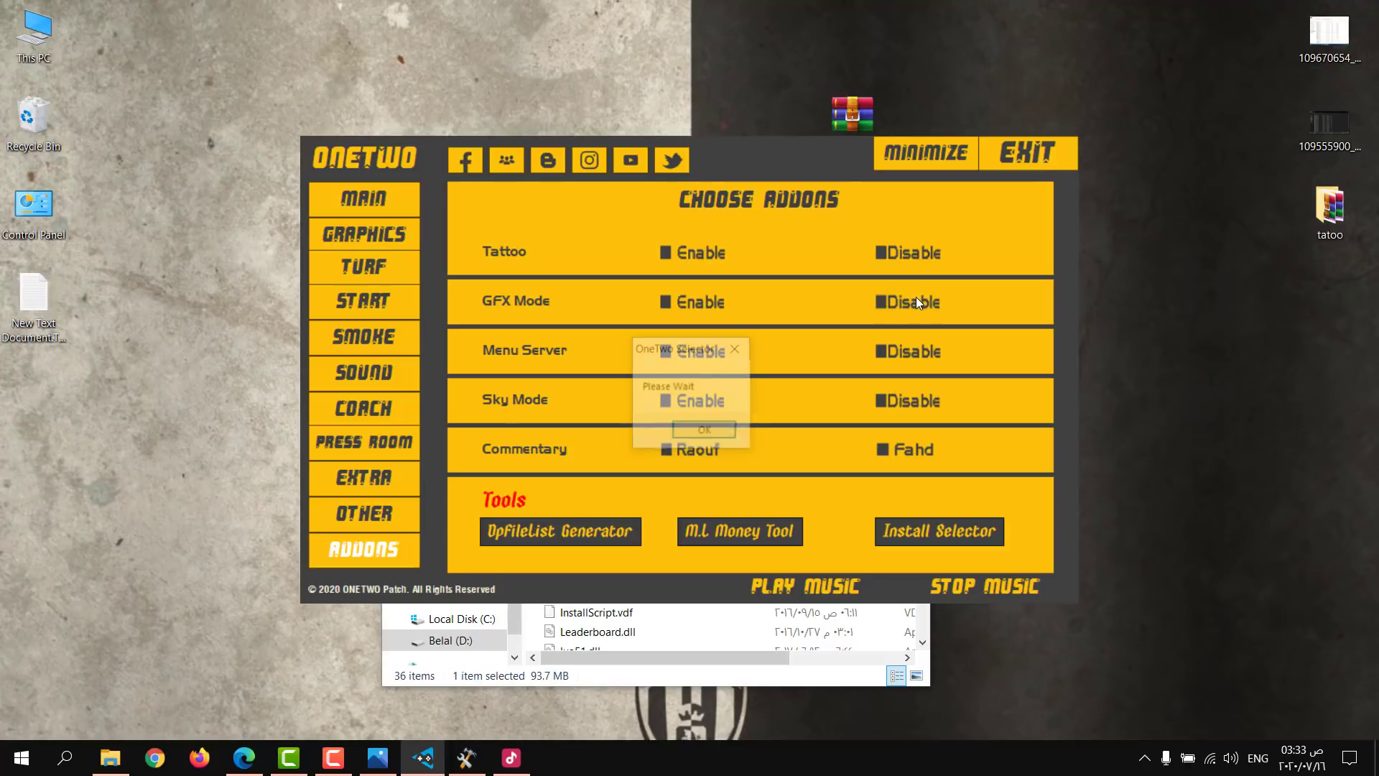
pyautogui.click(722, 433)
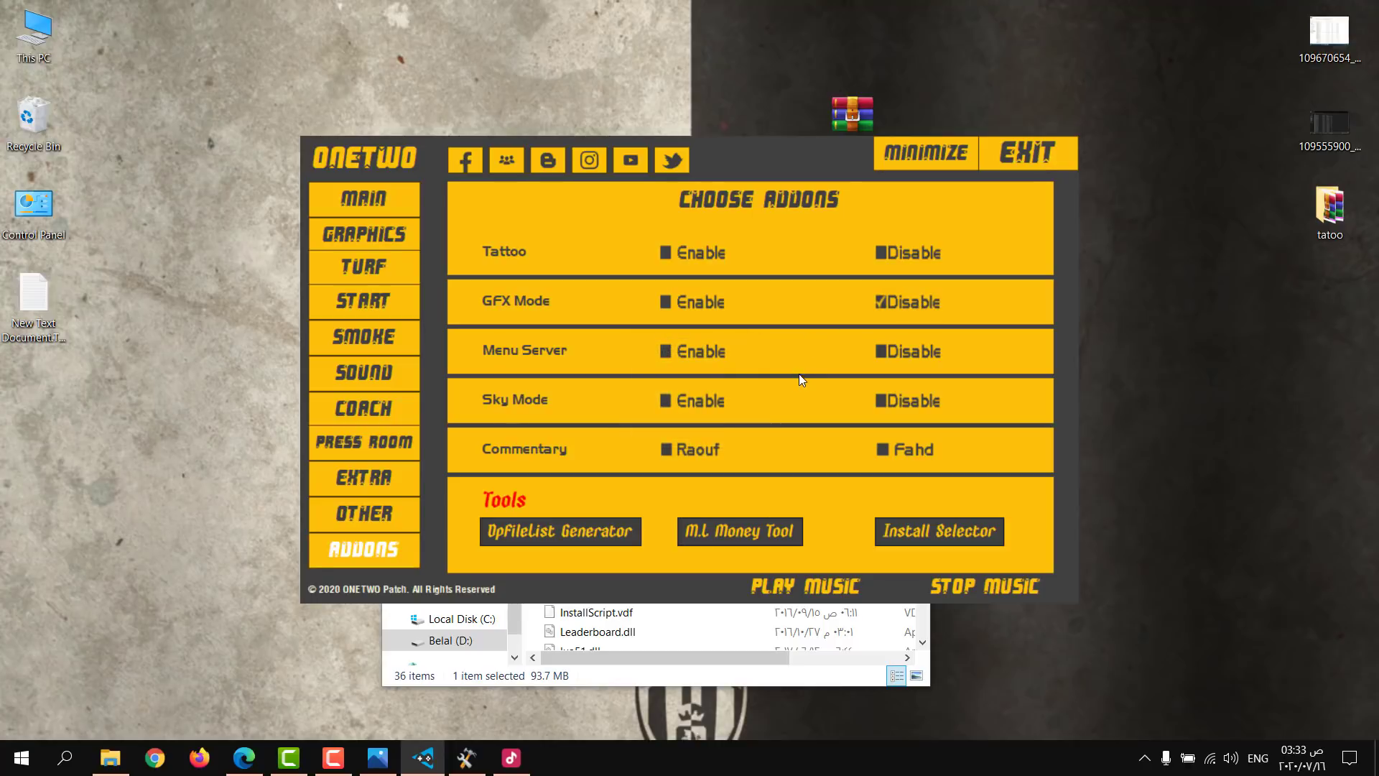
# Step: Enable the Menu Server and Sky Mode addons, acknowledging the messages
pyautogui.click(688, 352)
pyautogui.click(732, 428)
pyautogui.click(656, 397)
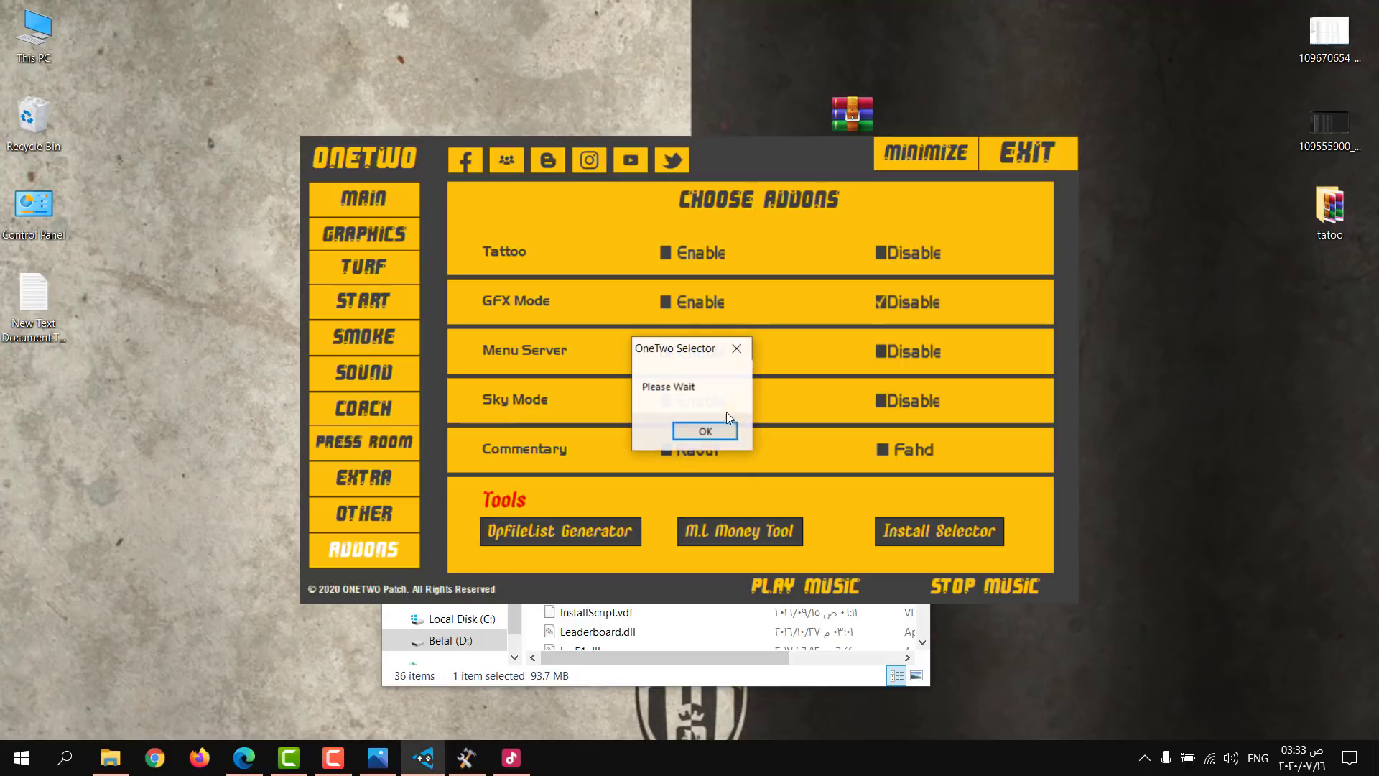
pyautogui.click(726, 430)
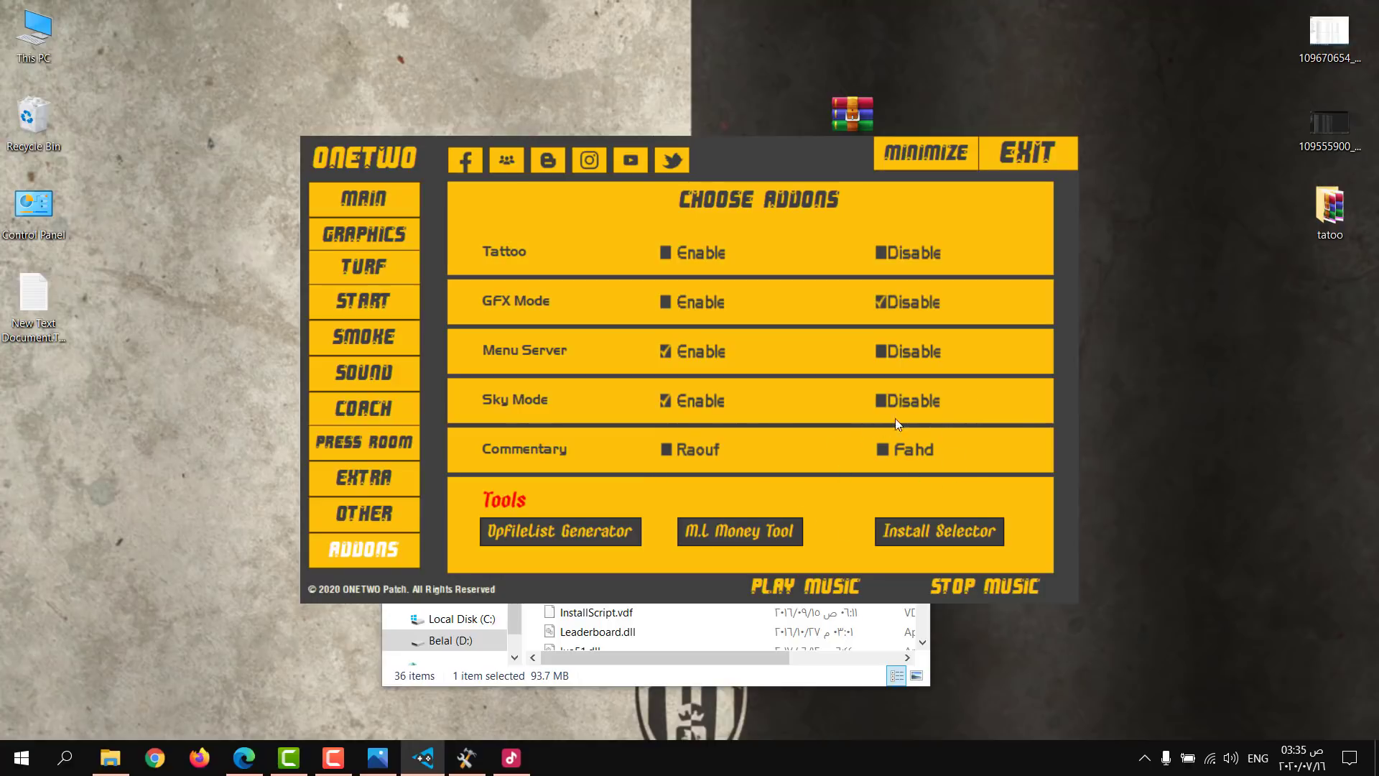
# Step: Choose the Fahd commentary and acknowledge the messages
pyautogui.click(921, 456)
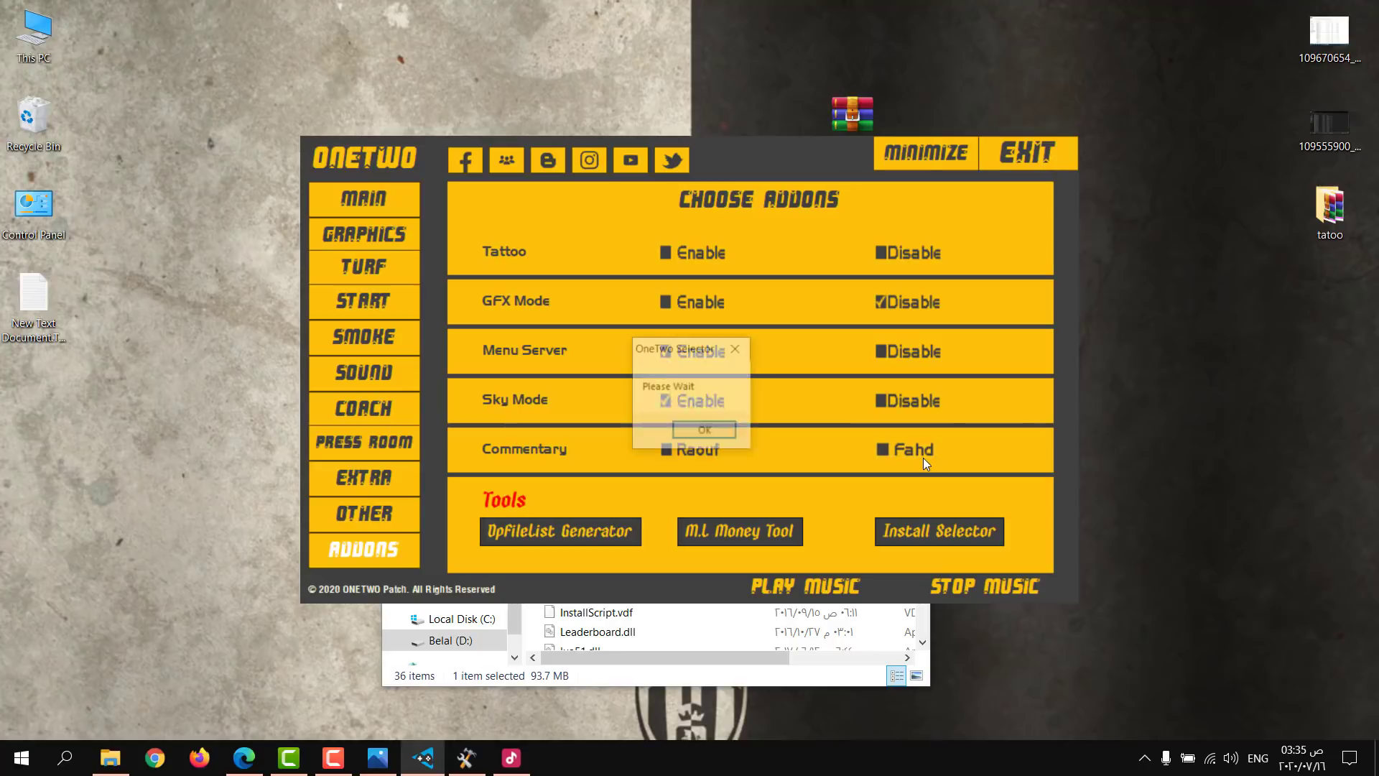
pyautogui.click(706, 433)
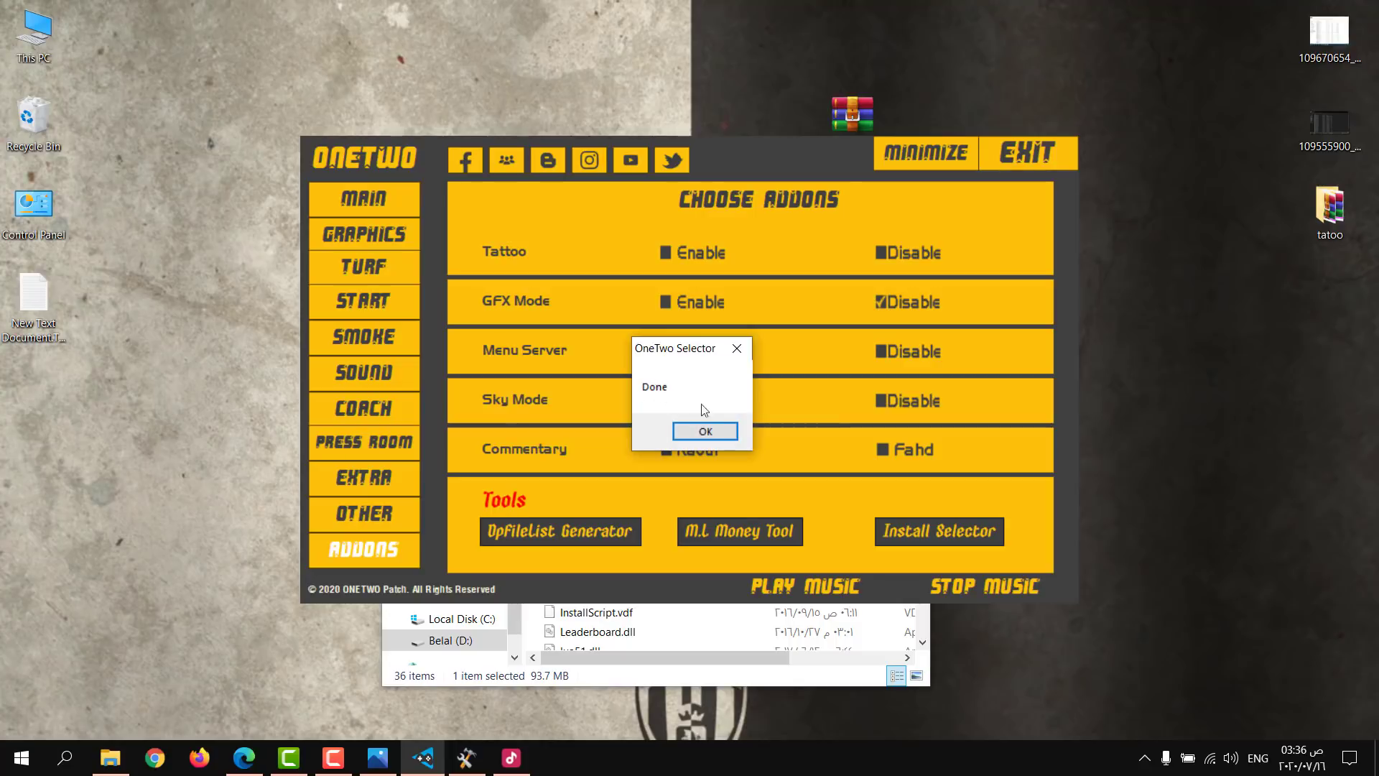
pyautogui.click(727, 431)
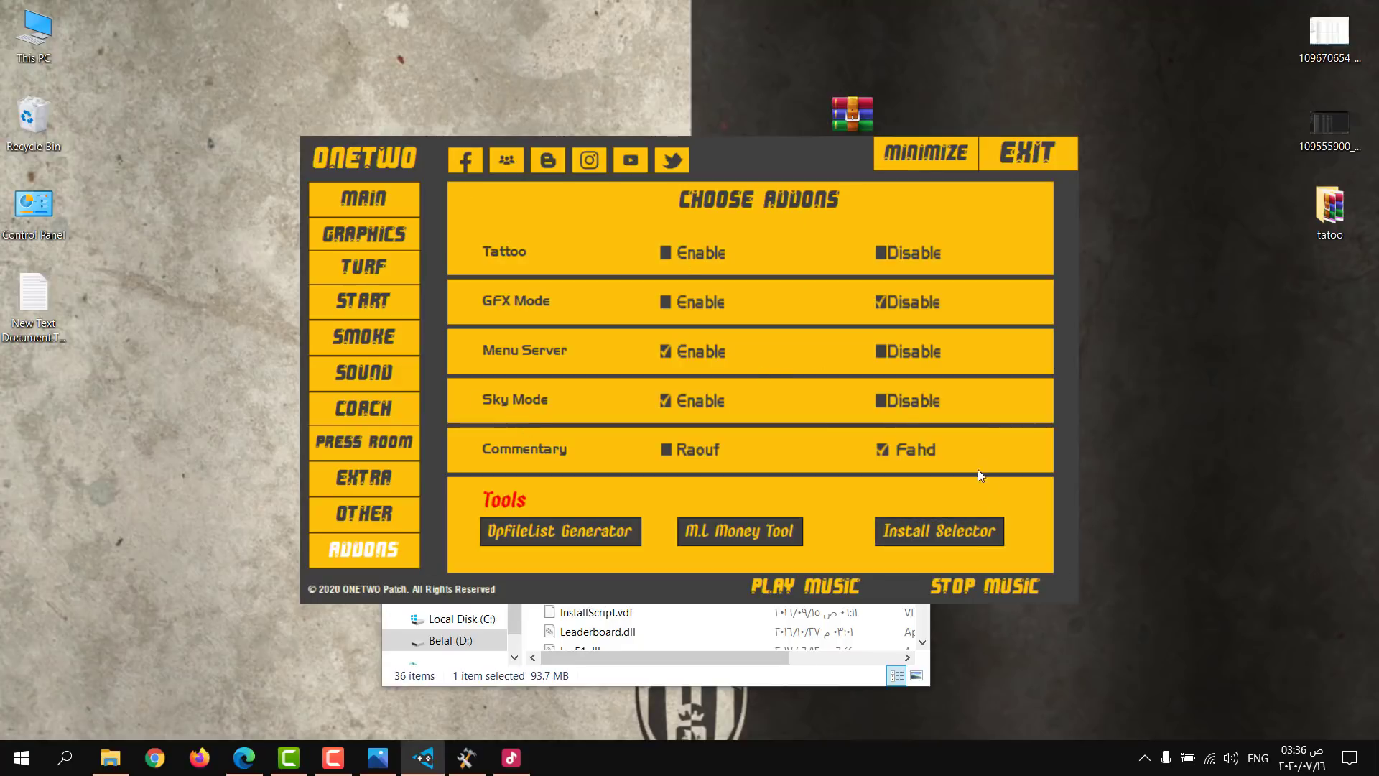
# Step: Run the Install Selector tool twice, acknowledging the message each time
pyautogui.click(967, 536)
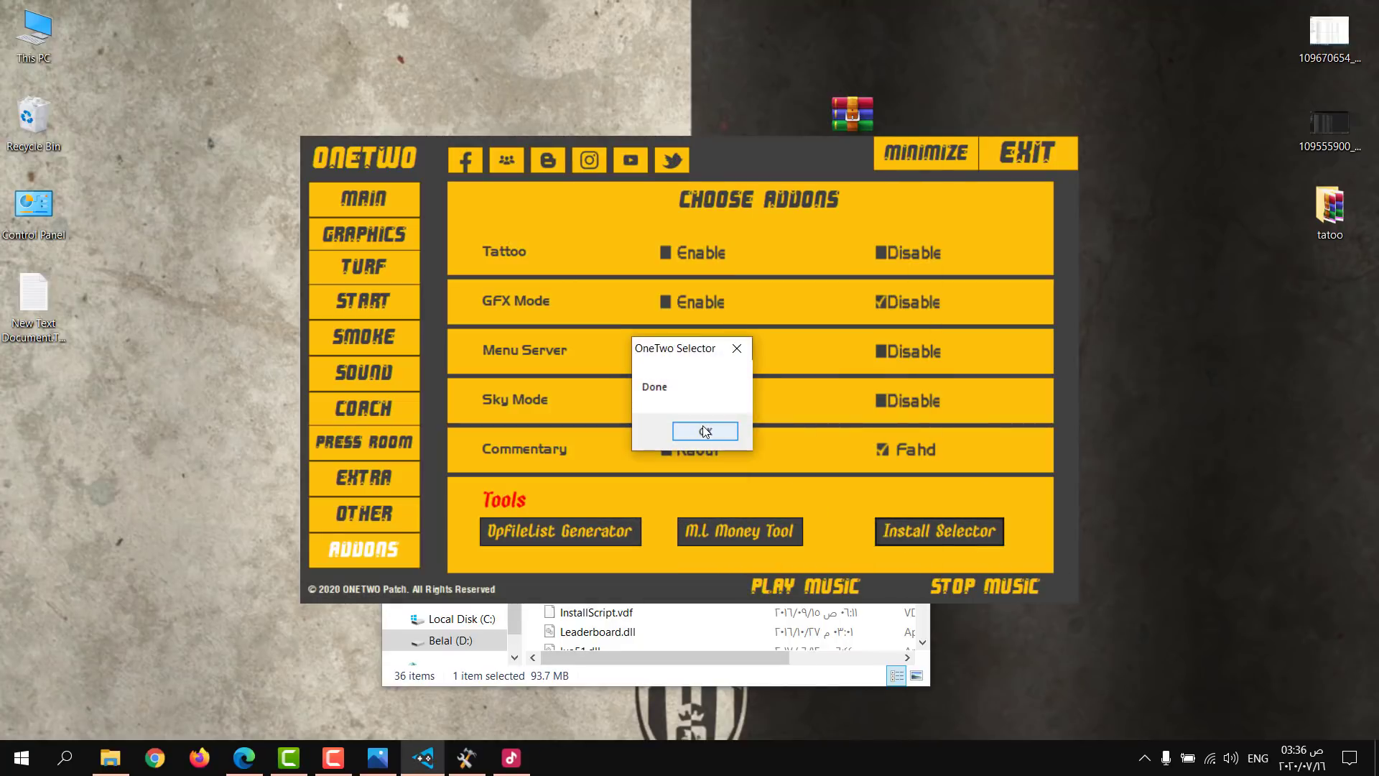
pyautogui.click(703, 426)
pyautogui.click(958, 537)
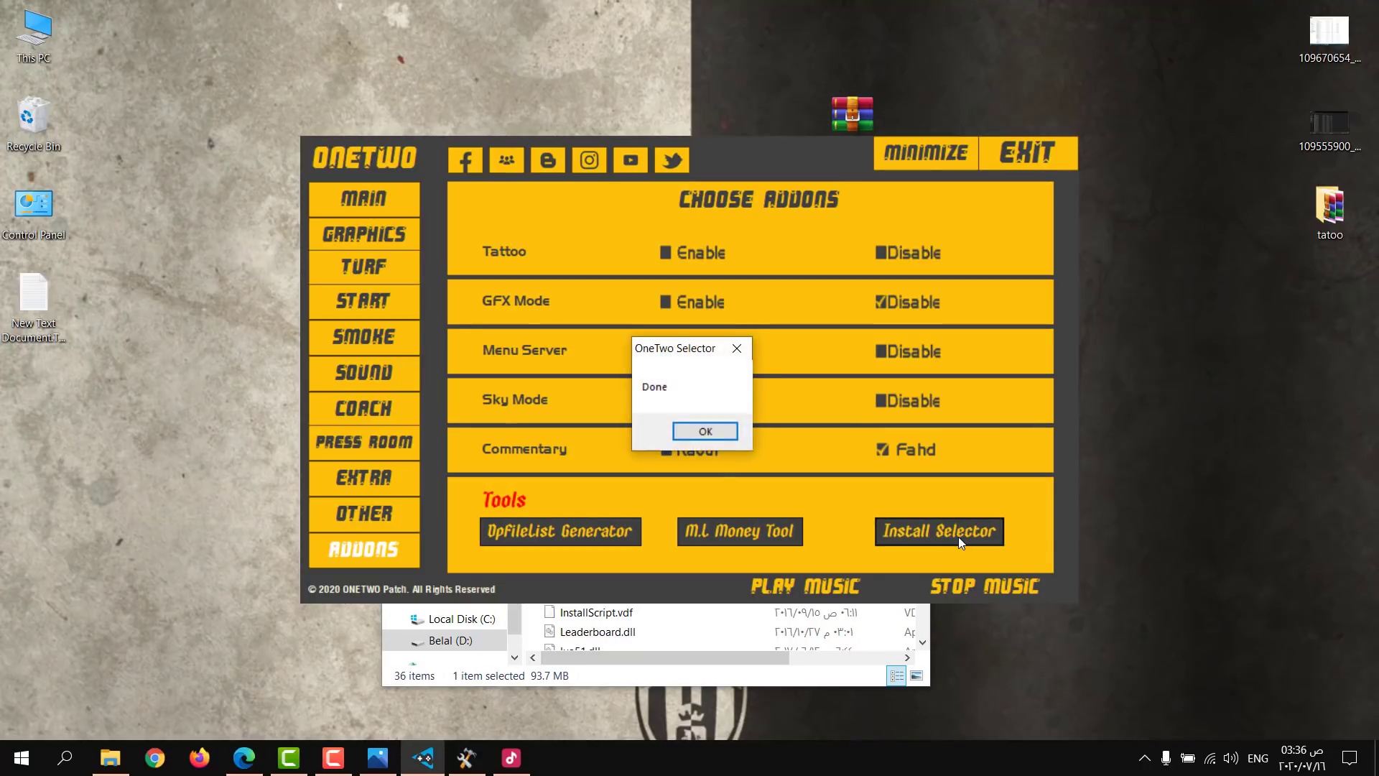
pyautogui.click(705, 434)
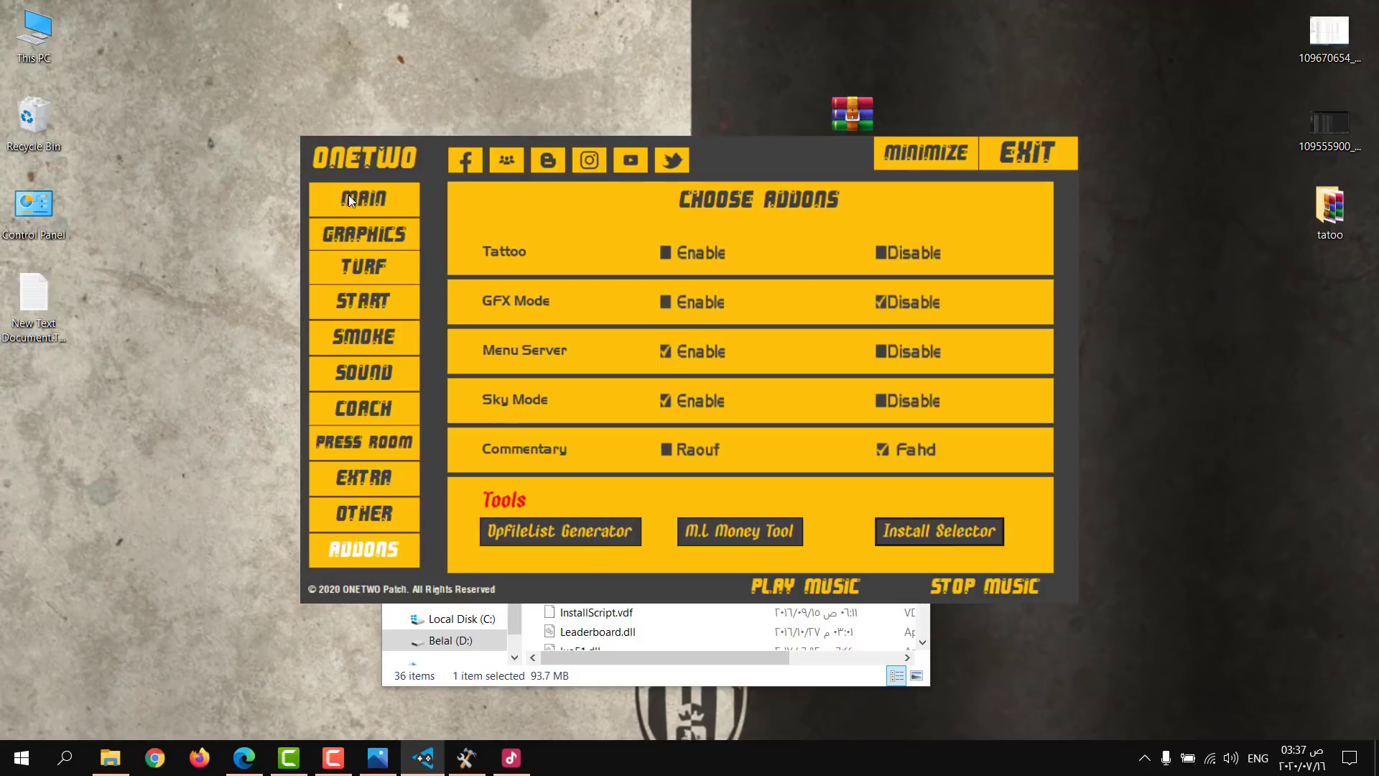
# Step: Examine the download folder inside PES ONE TWO PATCH2 in File Explorer and return to the OneTwo selector
pyautogui.click(696, 680)
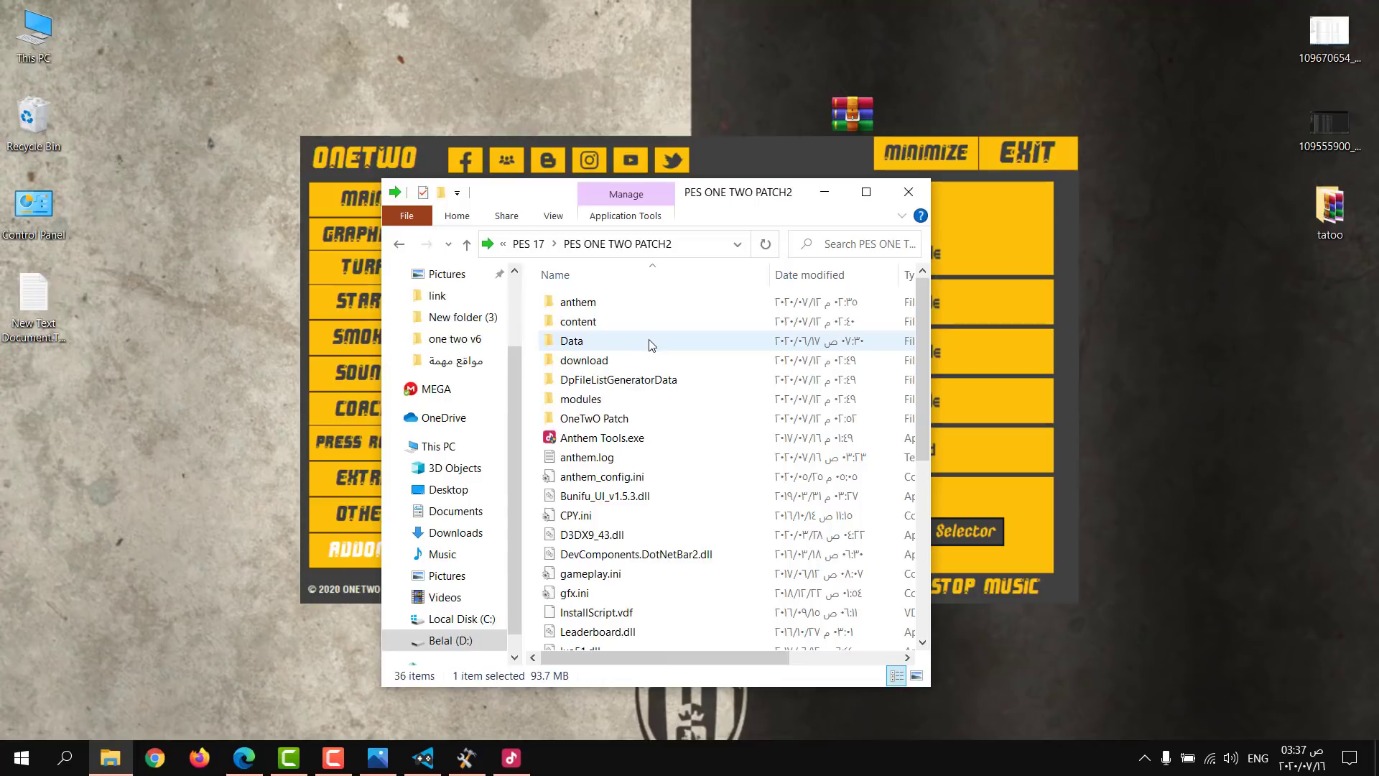
pyautogui.moveTo(650, 342)
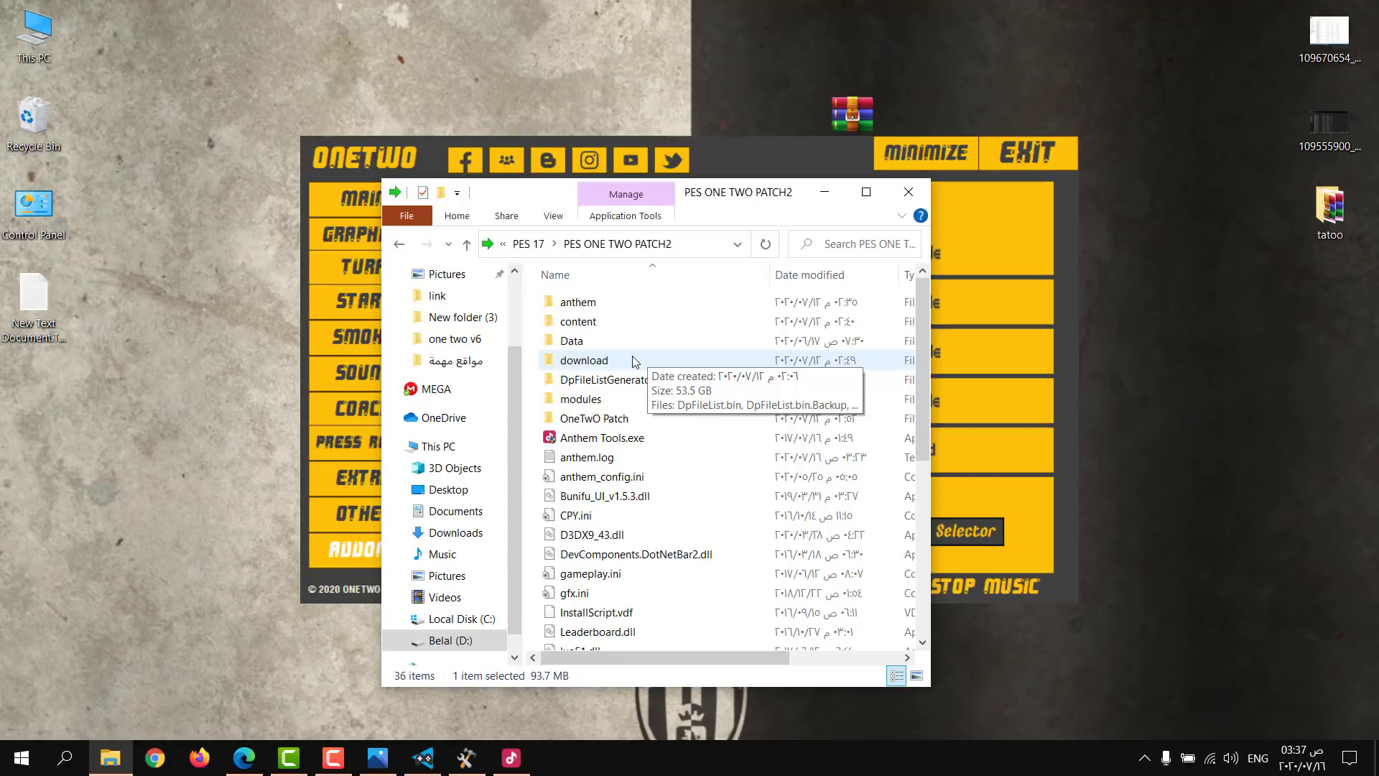
pyautogui.click(1045, 553)
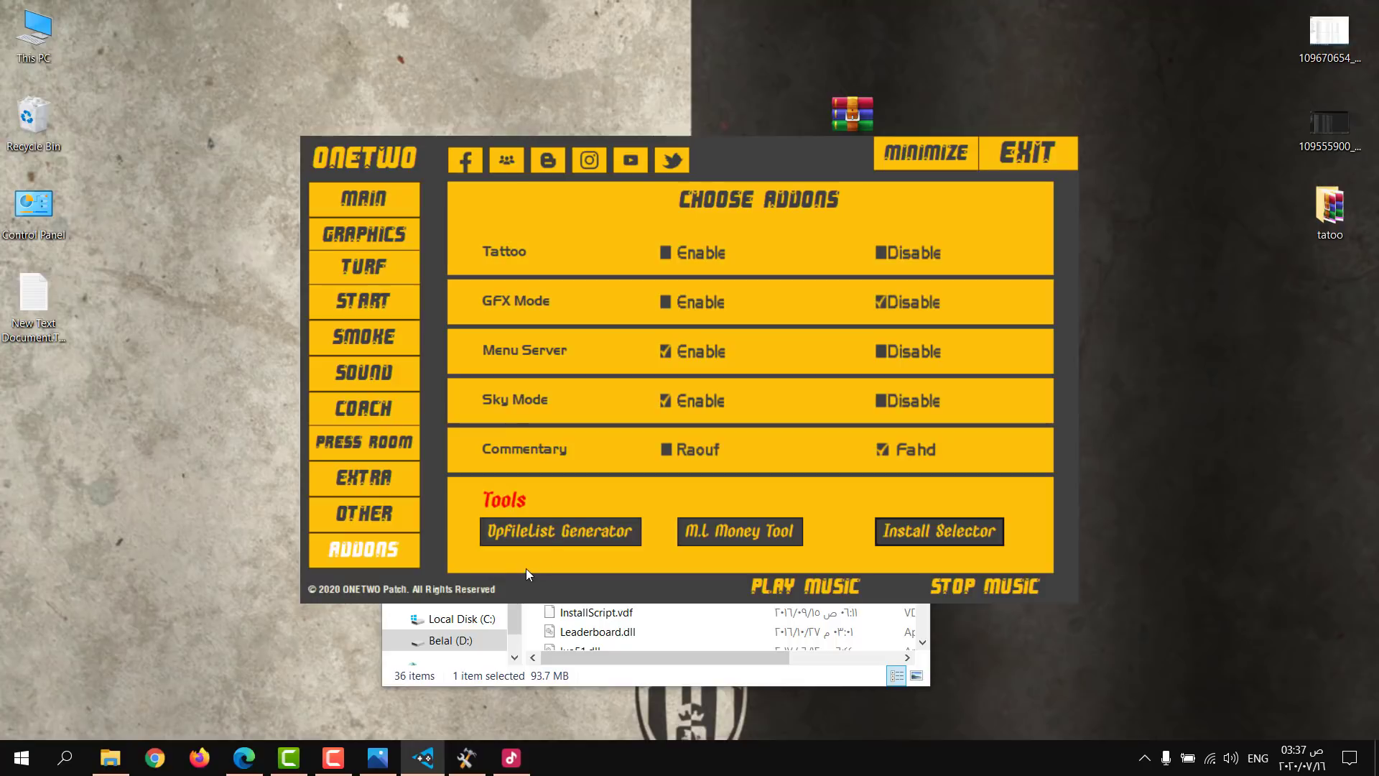
# Step: Open the DpFileList Generator and load DpFileList.bin from the patch's download folder
pyautogui.click(553, 530)
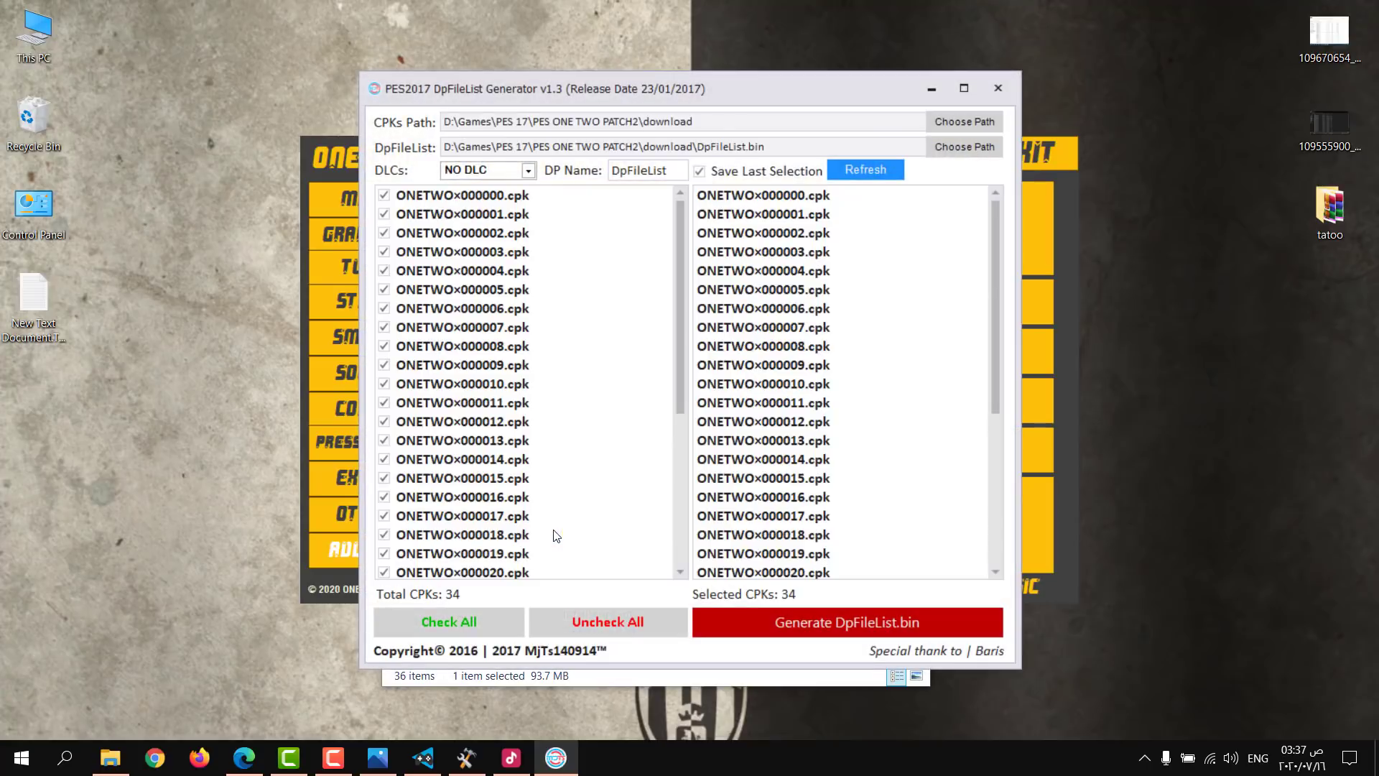
pyautogui.scroll(-5, 589, 400)
pyautogui.scroll(5, 553, 456)
pyautogui.click(974, 147)
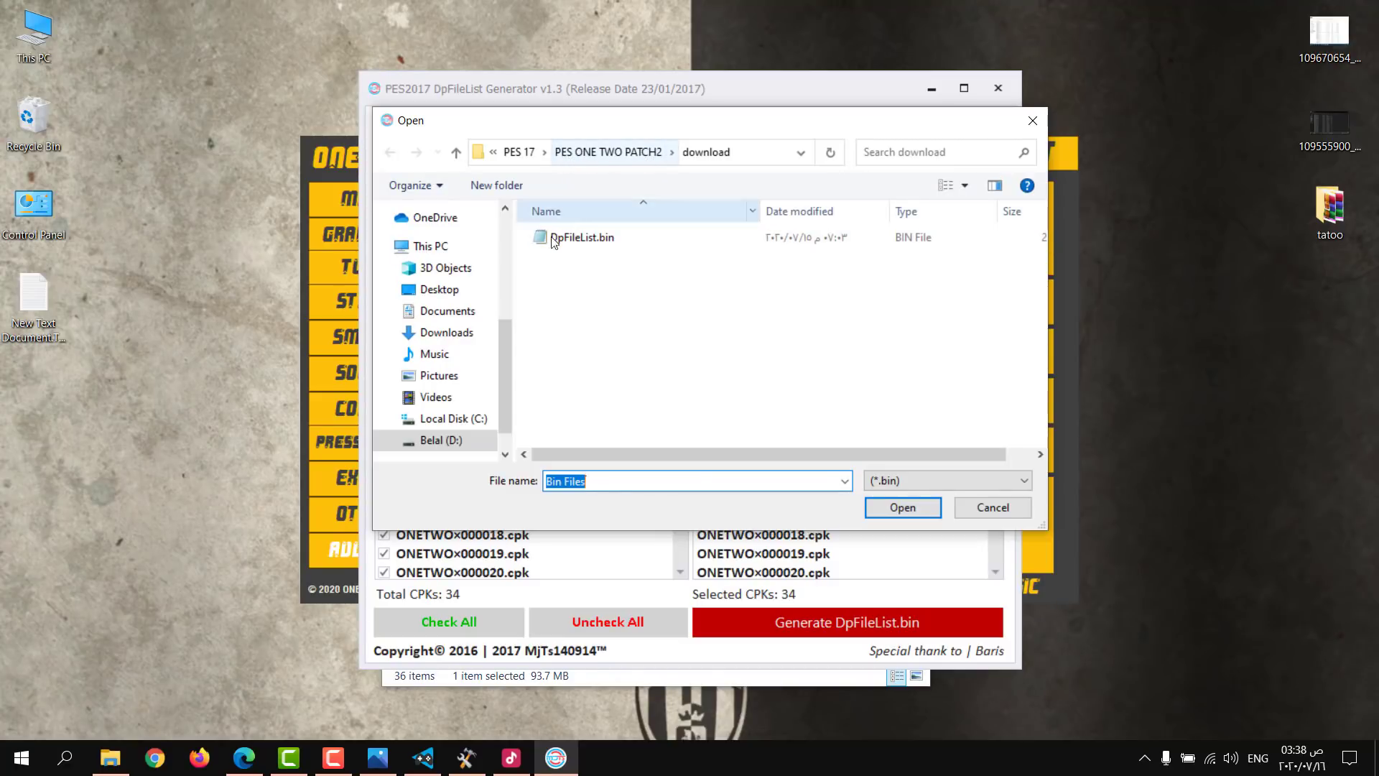
pyautogui.click(578, 239)
pyautogui.doubleClick(579, 239)
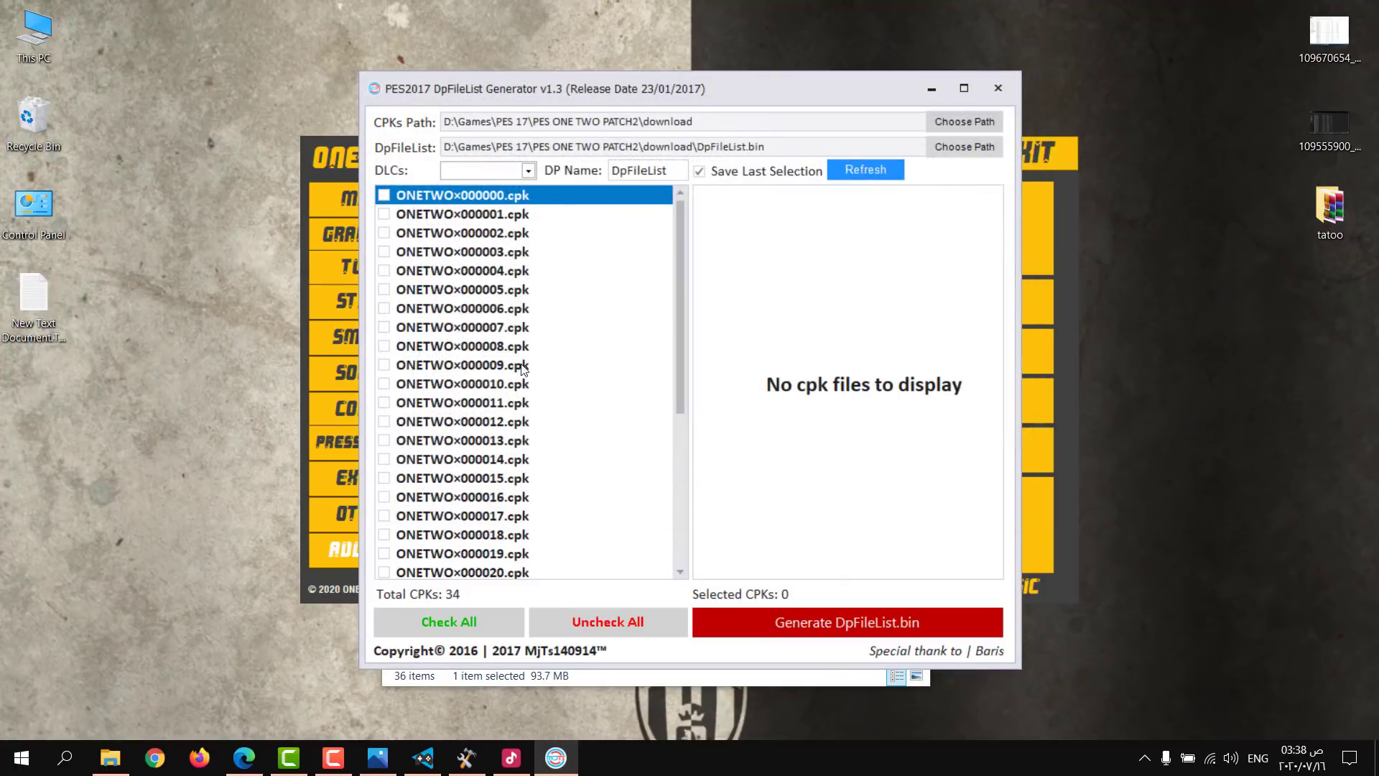
# Step: Extend the generator window to the full screen height and look through the list of ONETWO CPK files
pyautogui.scroll(-5, 503, 287)
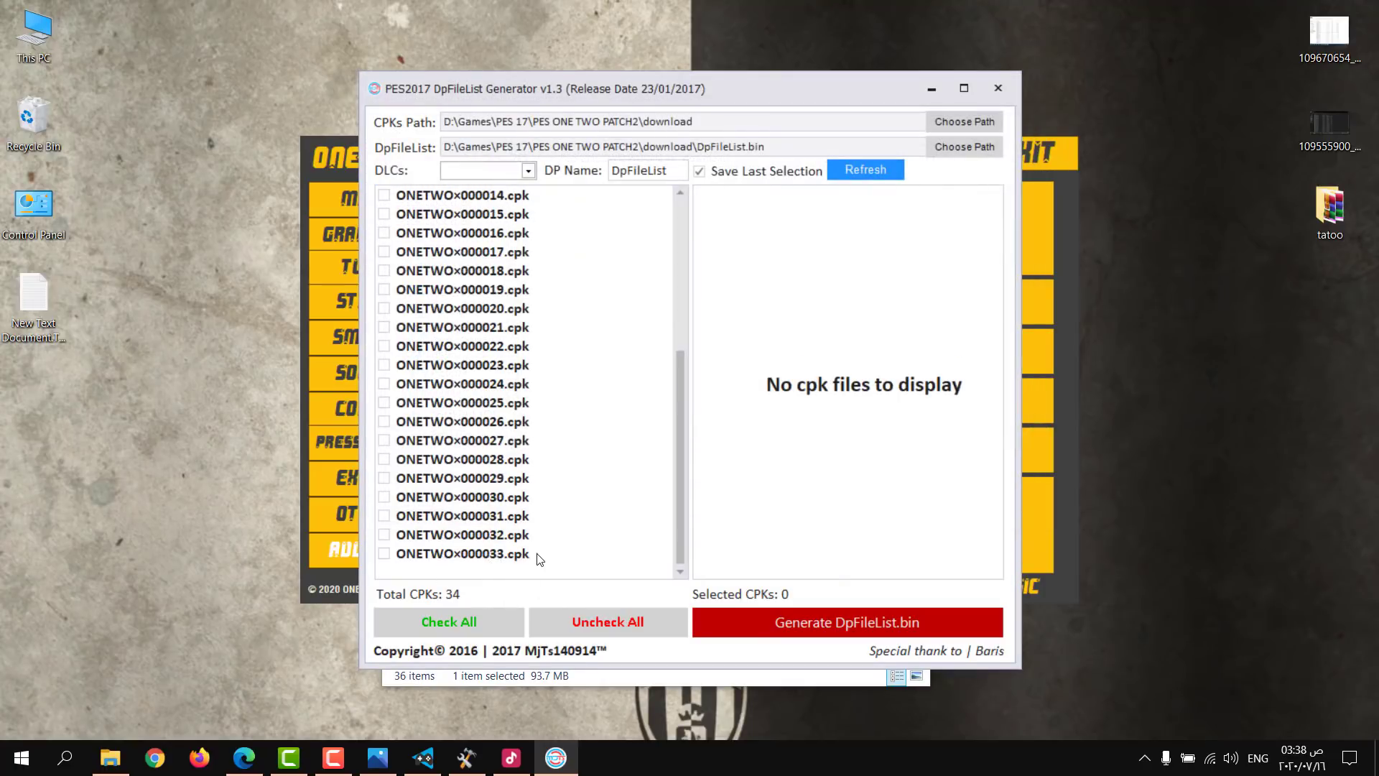
pyautogui.moveTo(684, 71); pyautogui.dragTo(684, 1)
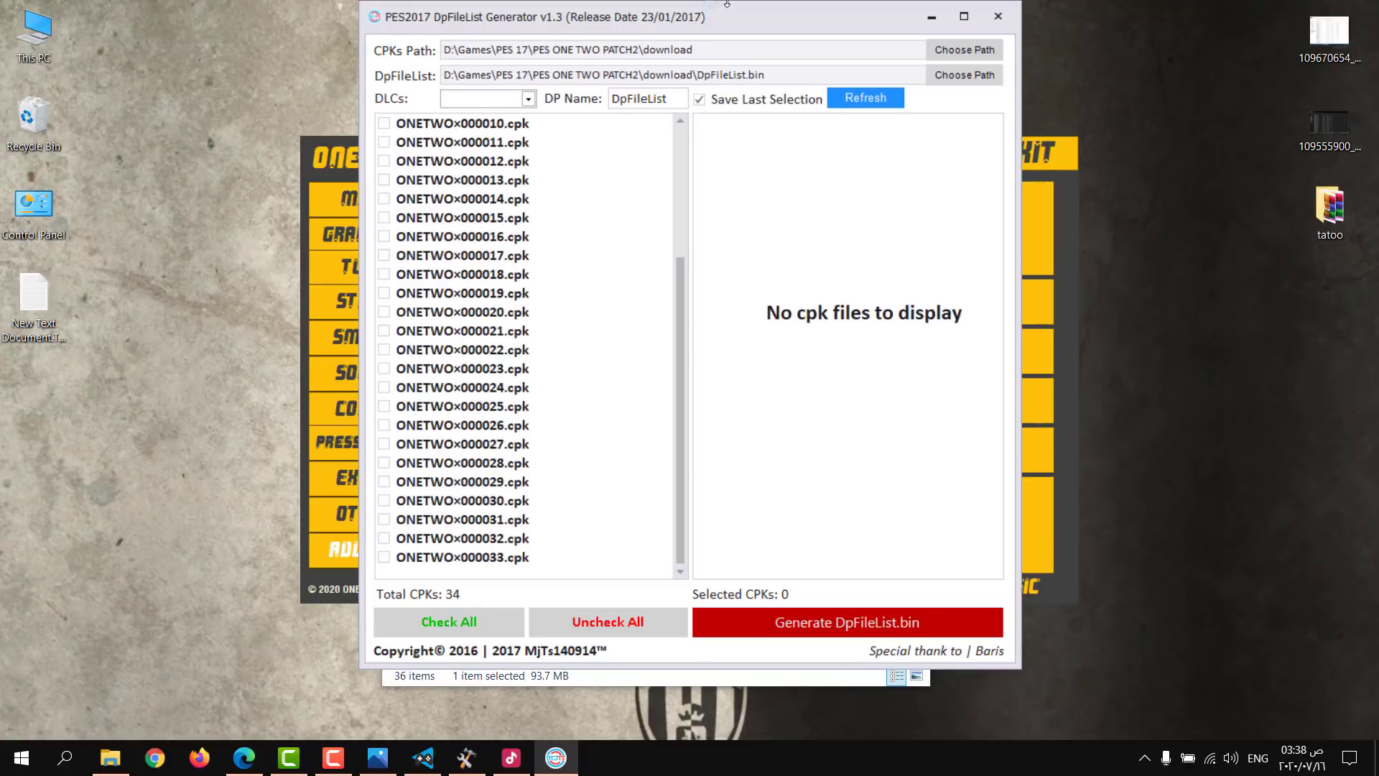
pyautogui.scroll(2, 577, 544)
pyautogui.scroll(-2, 577, 544)
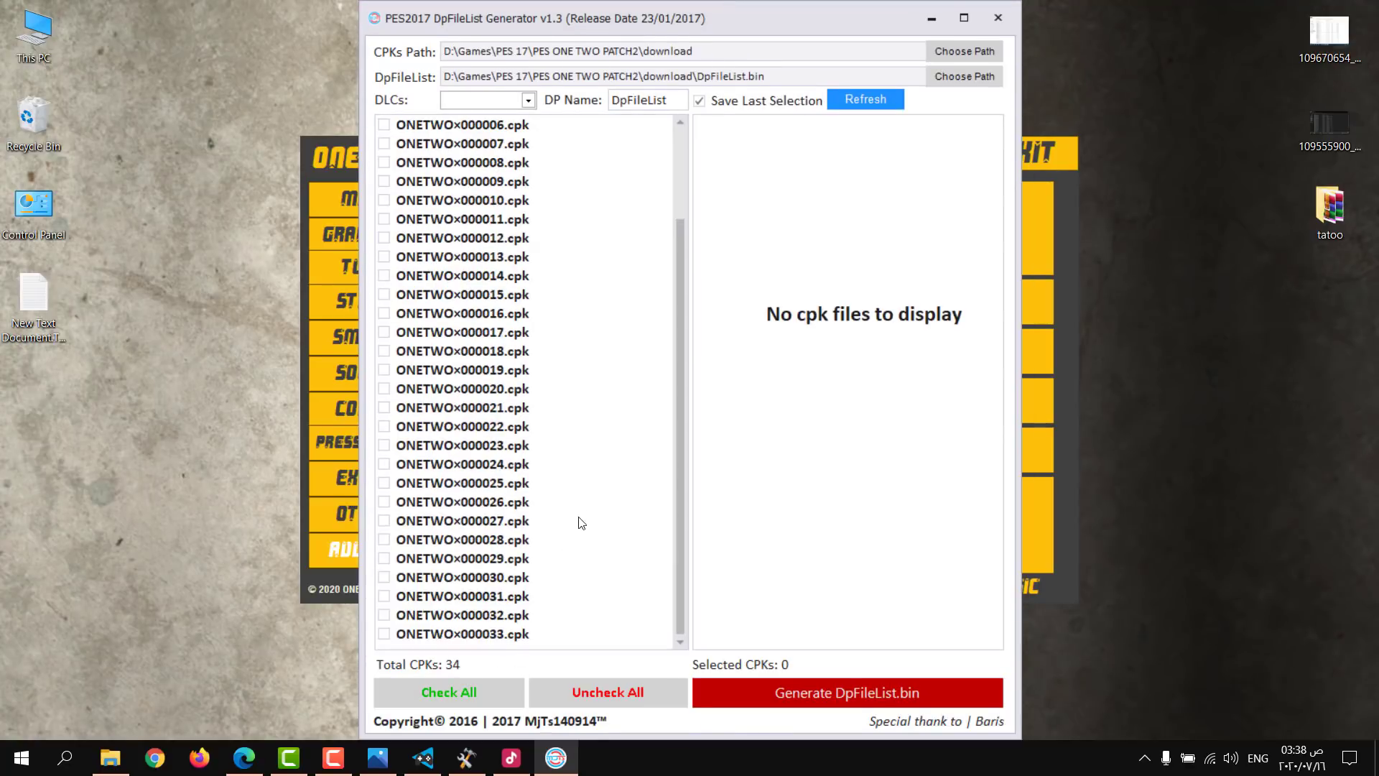
pyautogui.scroll(2, 582, 512)
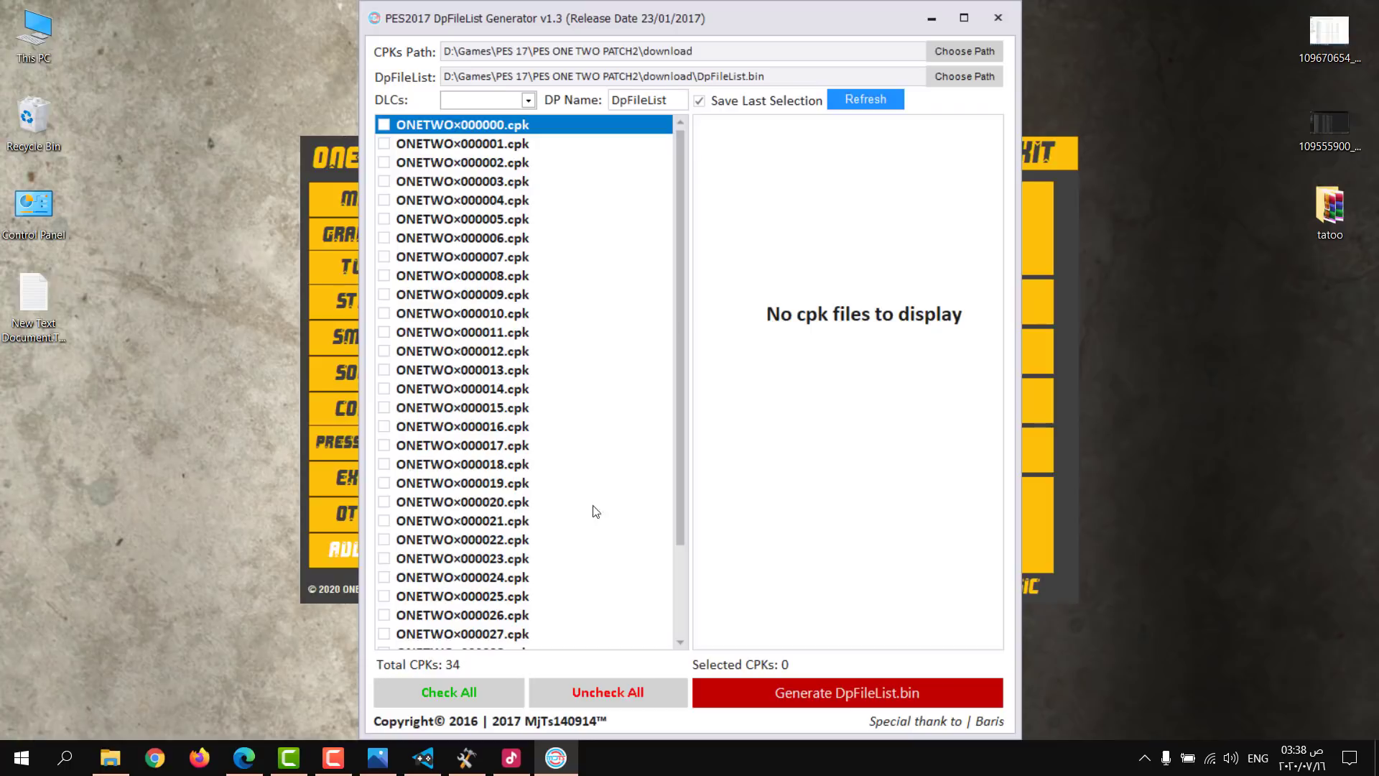
# Step: Switch back to the OneTwo selector and preview Turf 6 among the turf choices
pyautogui.click(1073, 570)
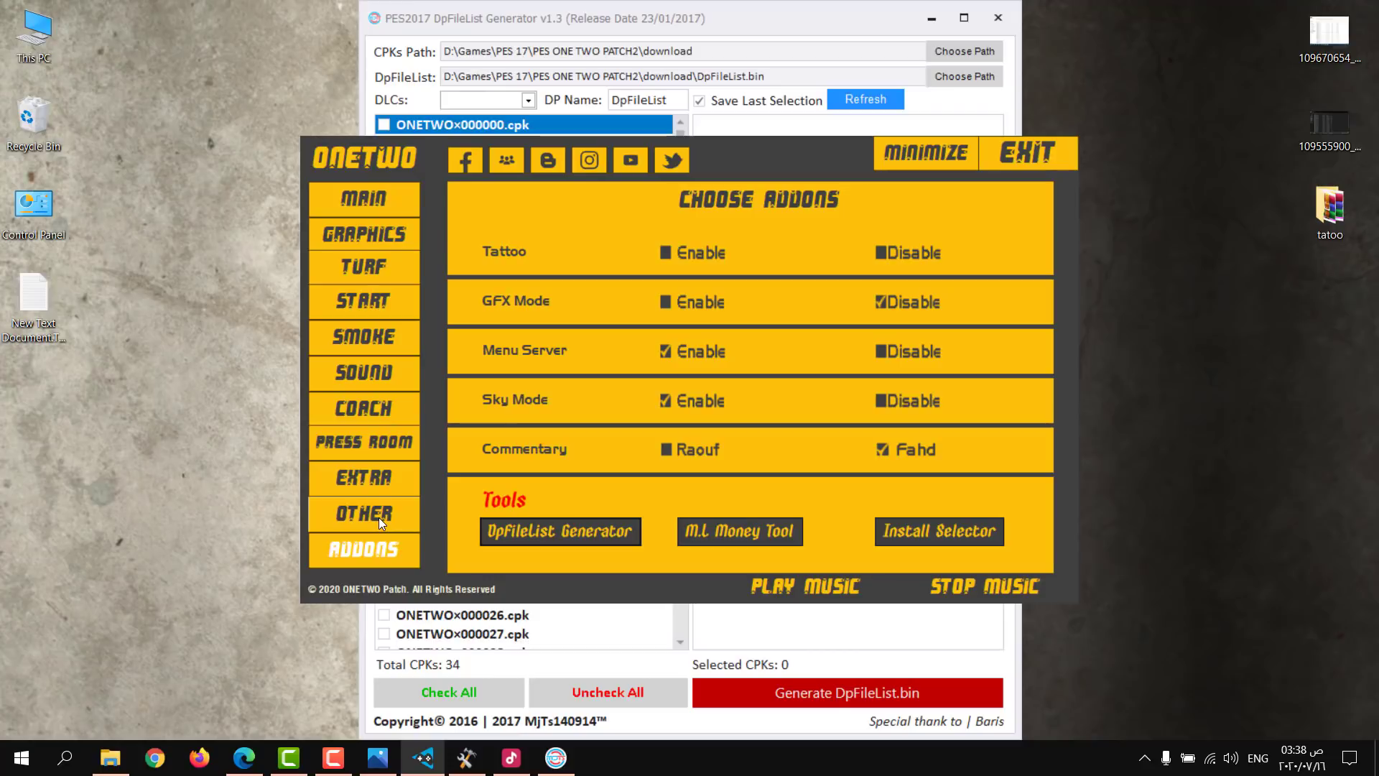
pyautogui.click(402, 236)
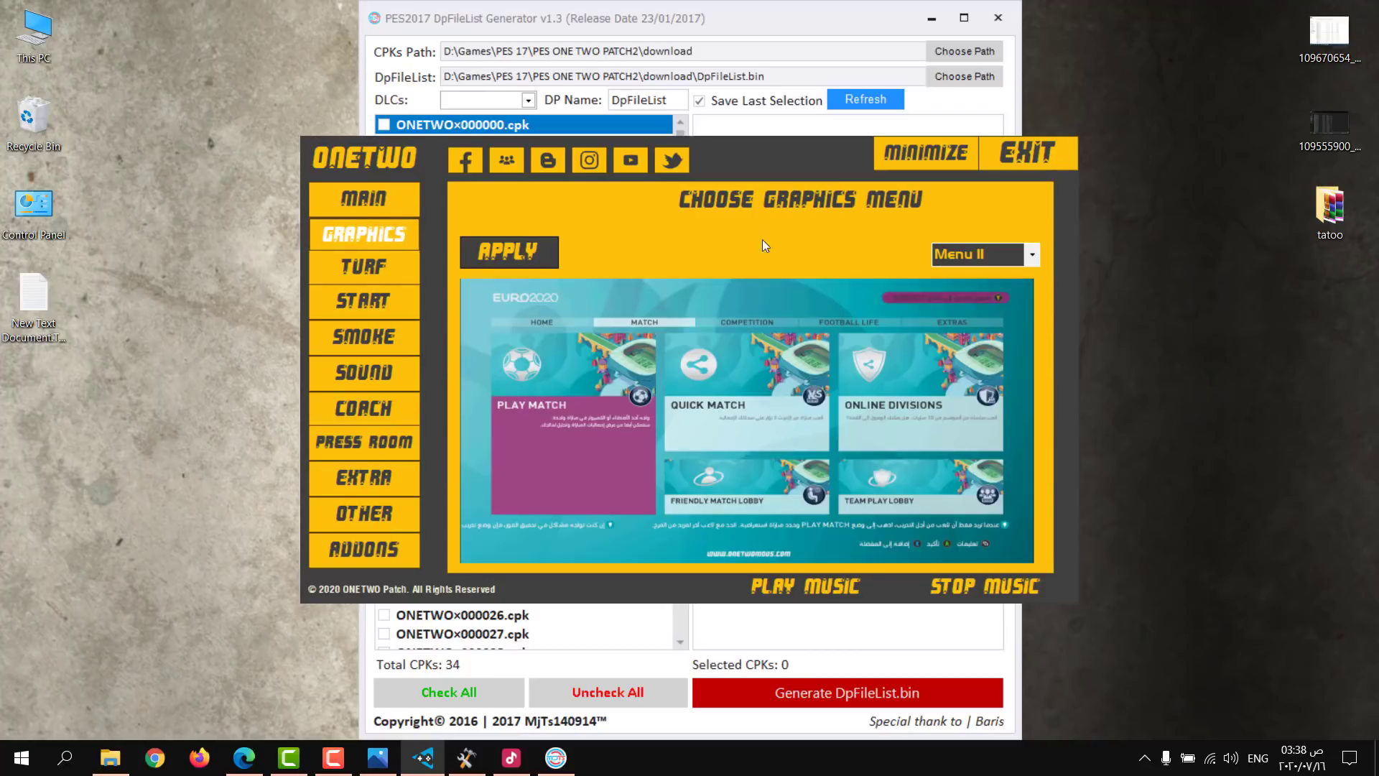
pyautogui.click(363, 265)
pyautogui.click(1032, 255)
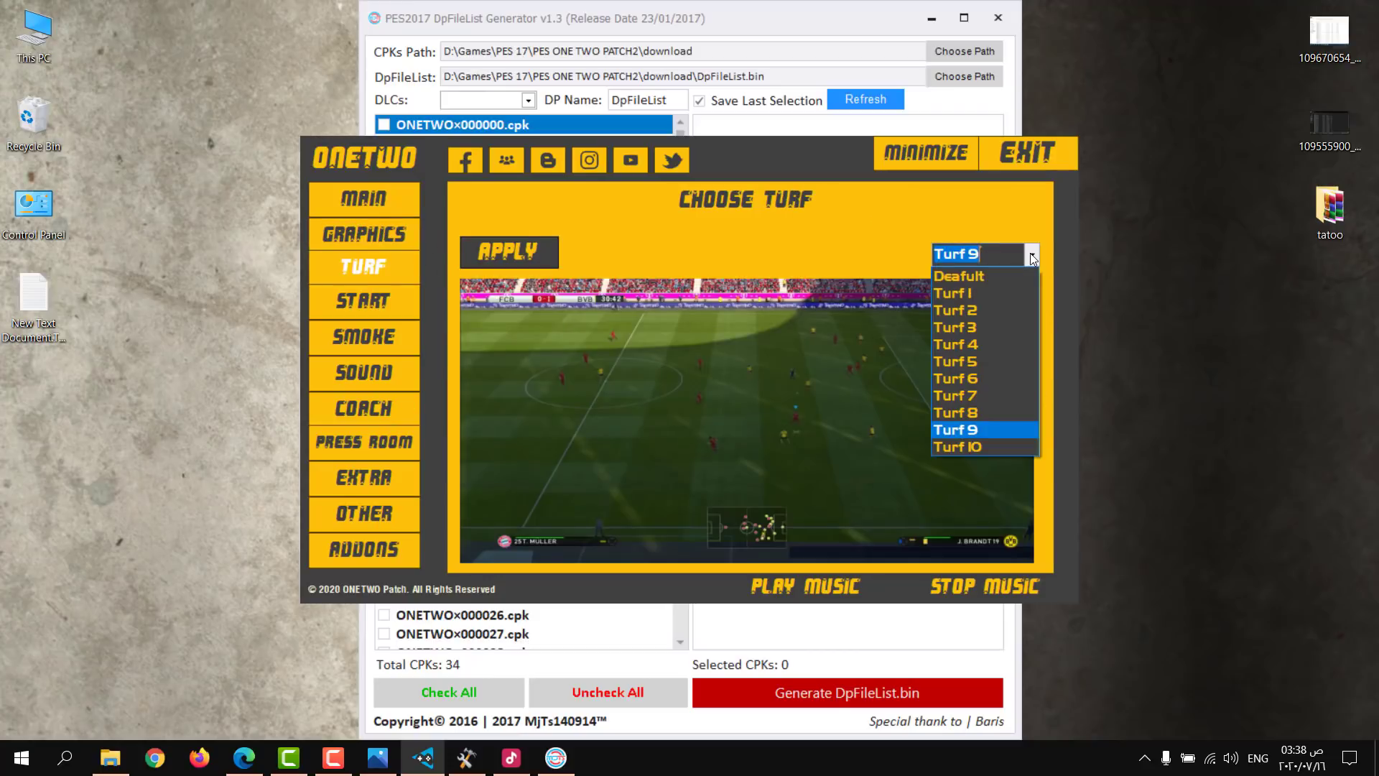
pyautogui.click(992, 378)
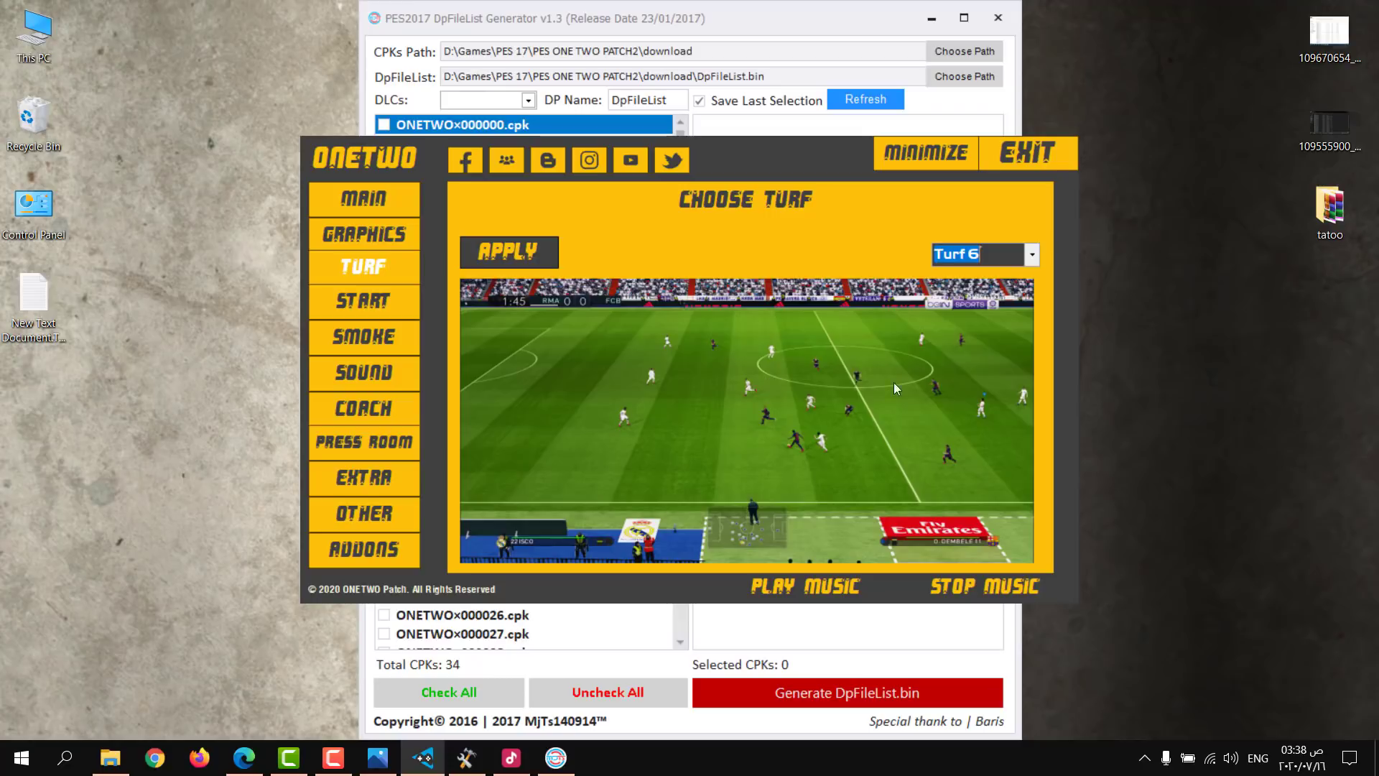
# Step: Review the option settings in the Other, Extra and Addons categories, ending on Other
pyautogui.click(377, 514)
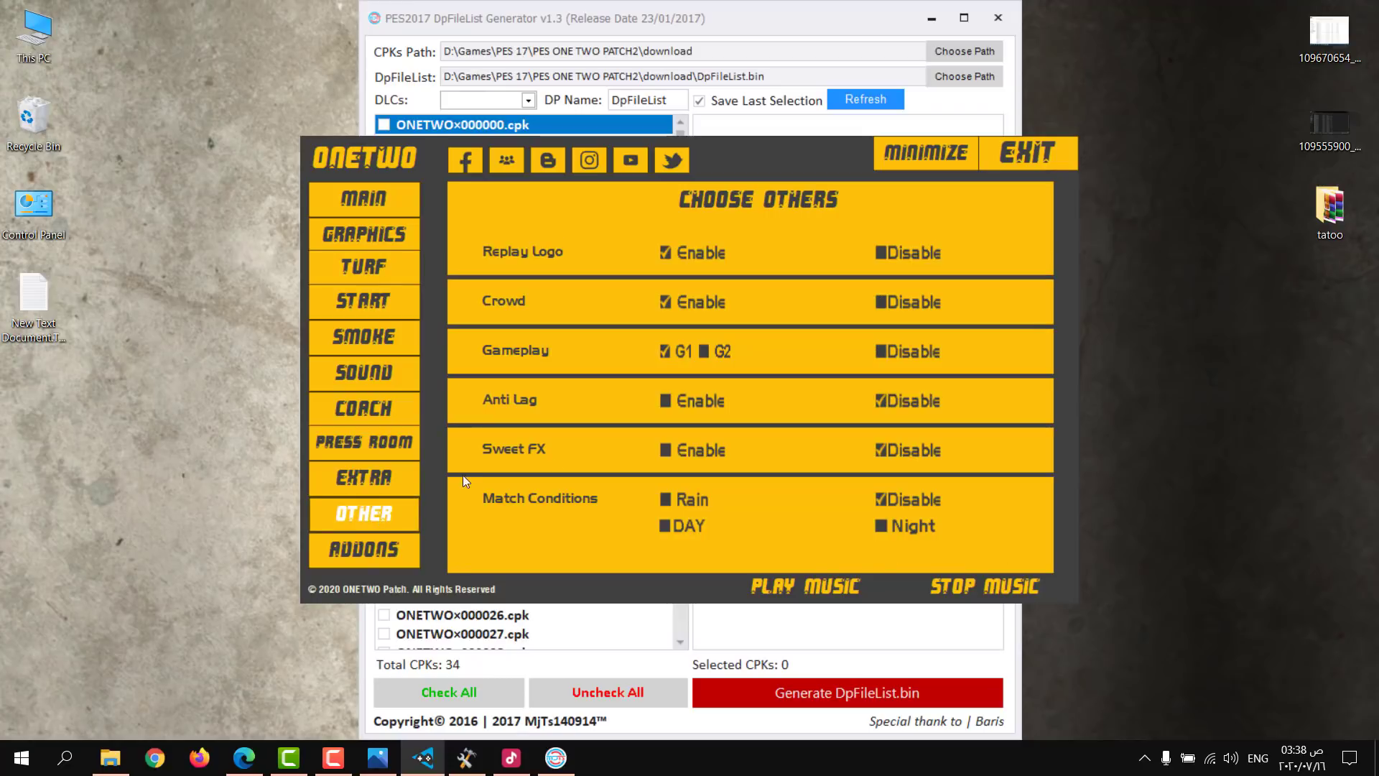
pyautogui.click(365, 479)
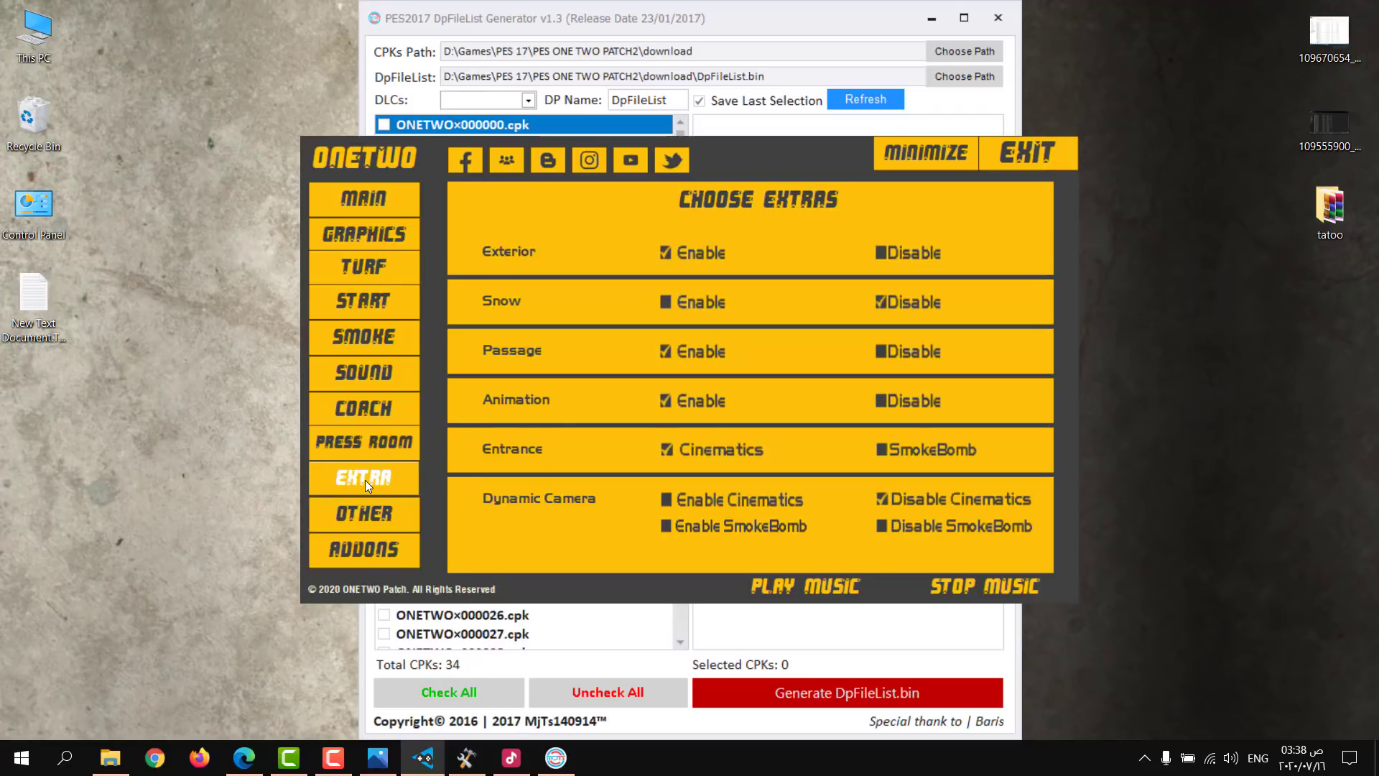
pyautogui.click(365, 550)
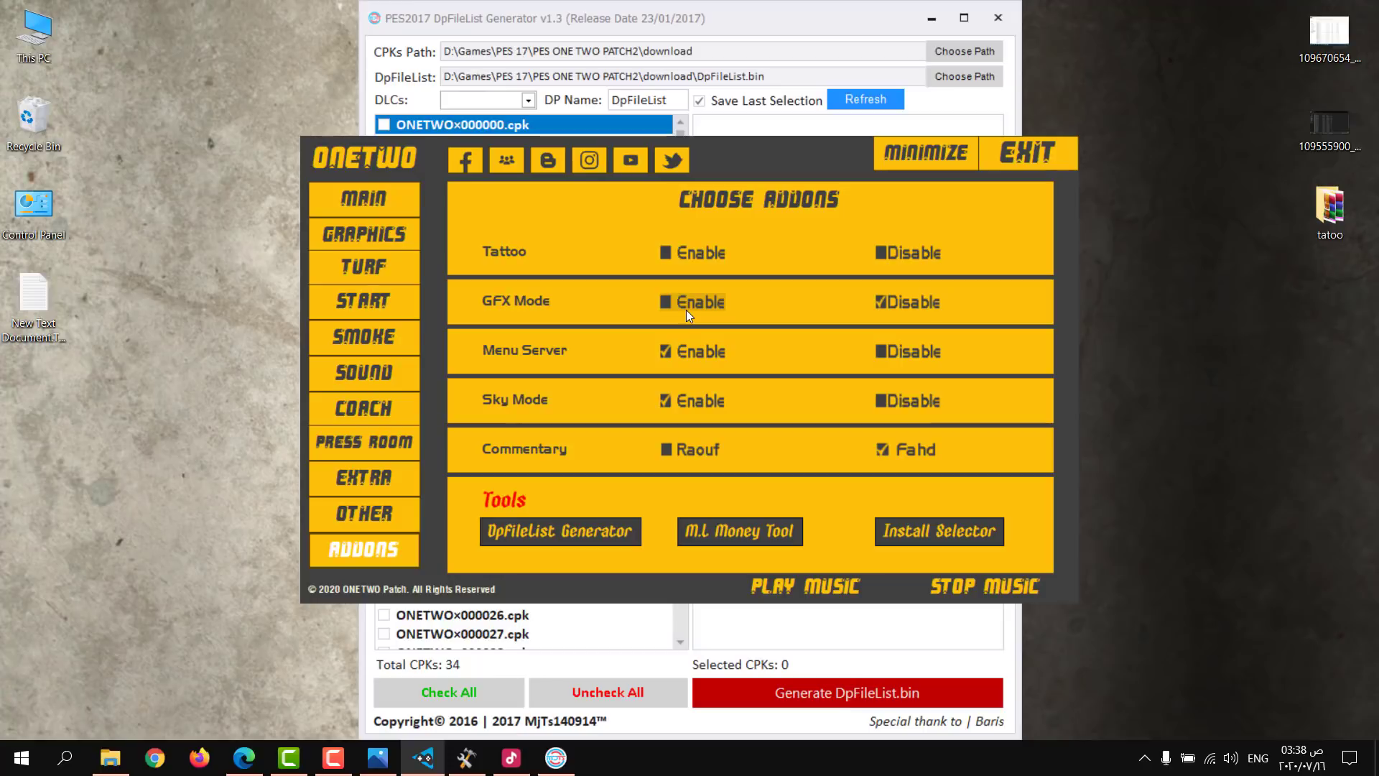
pyautogui.click(392, 521)
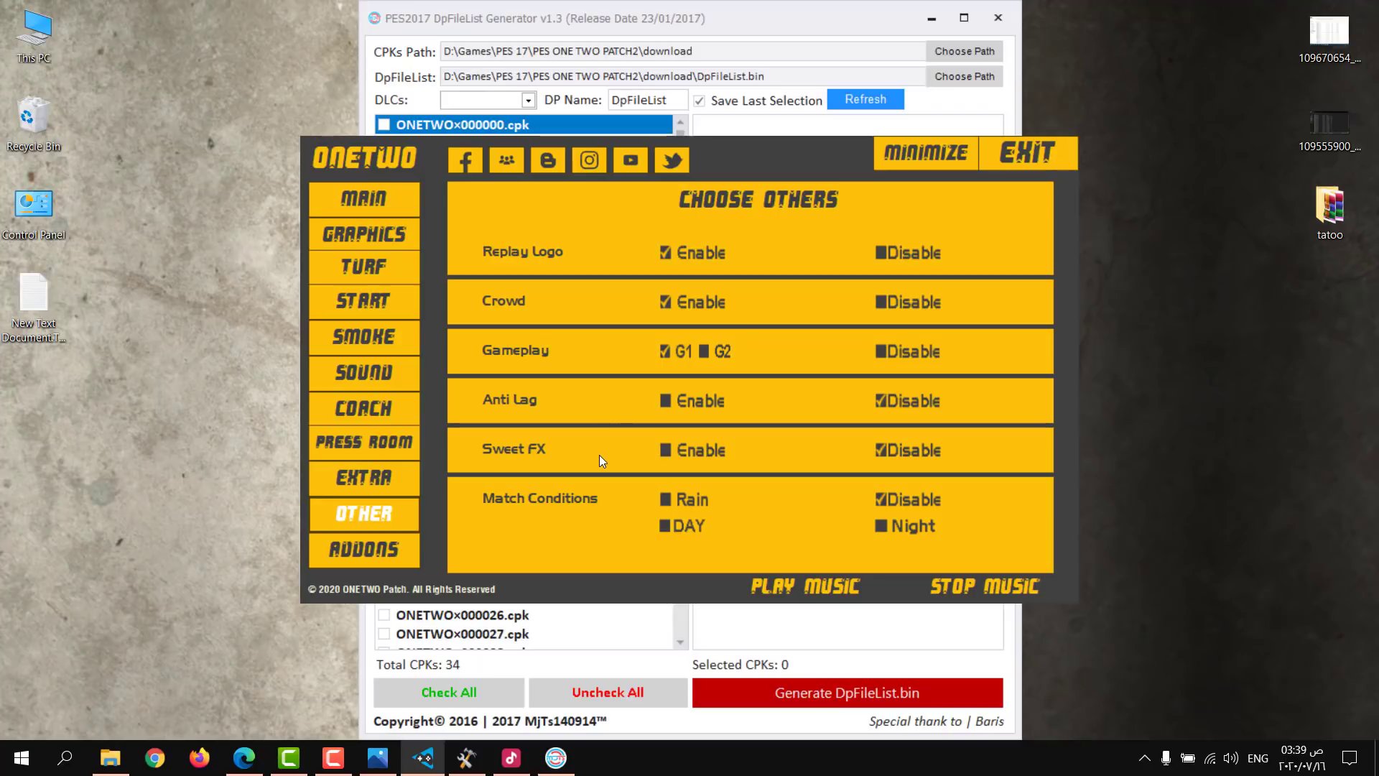
# Step: Revisit the graphics category, browse the turf previews up to Turf 9, and return to the Other options
pyautogui.click(416, 232)
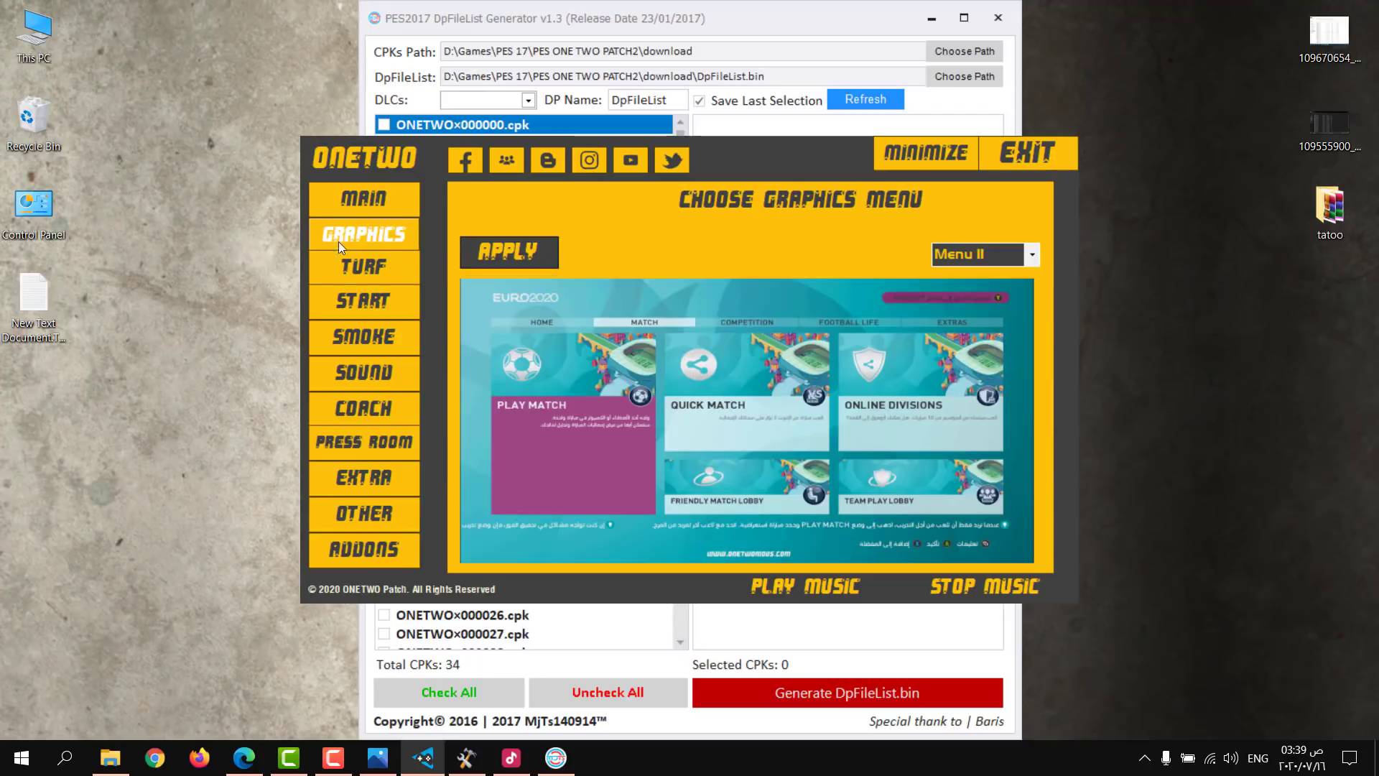
pyautogui.click(342, 273)
pyautogui.scroll(-2, 968, 252)
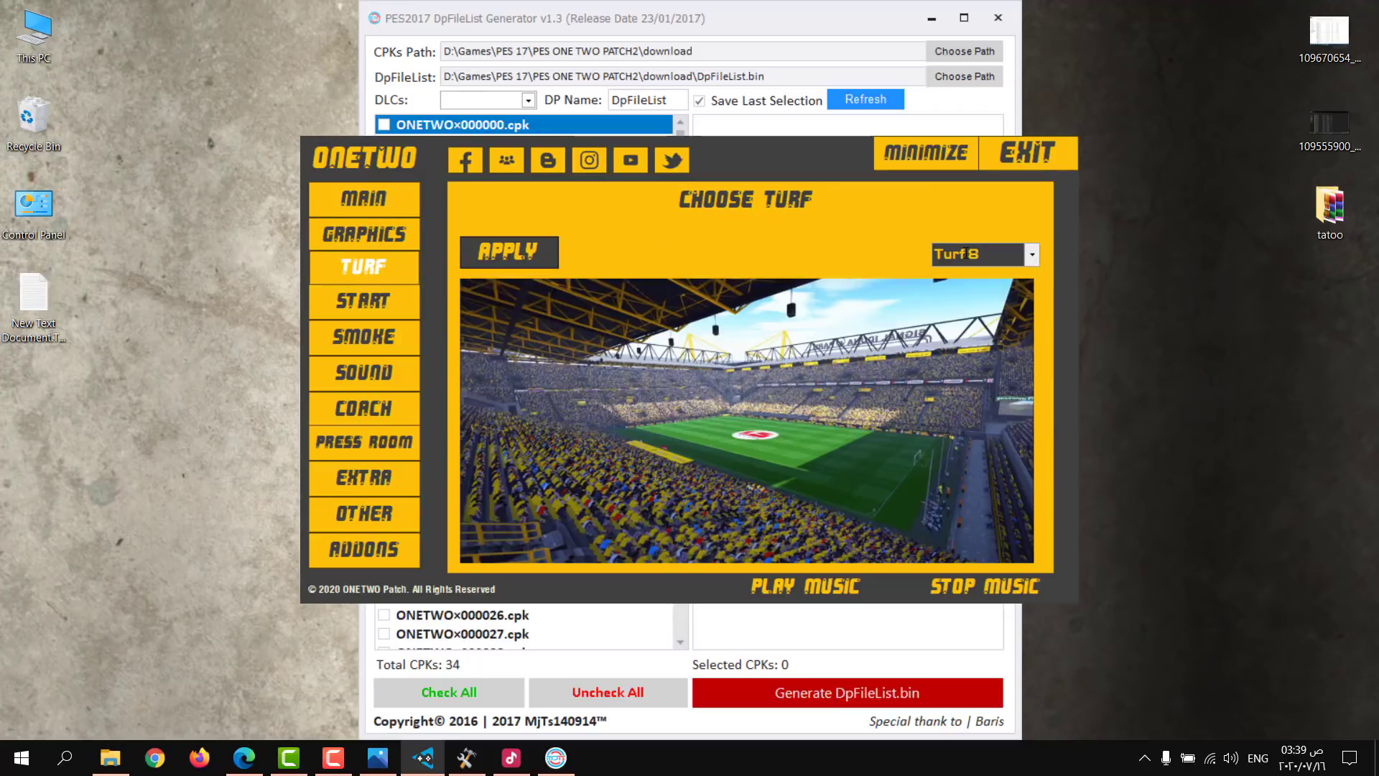
pyautogui.scroll(1, 968, 253)
pyautogui.scroll(1, 968, 253)
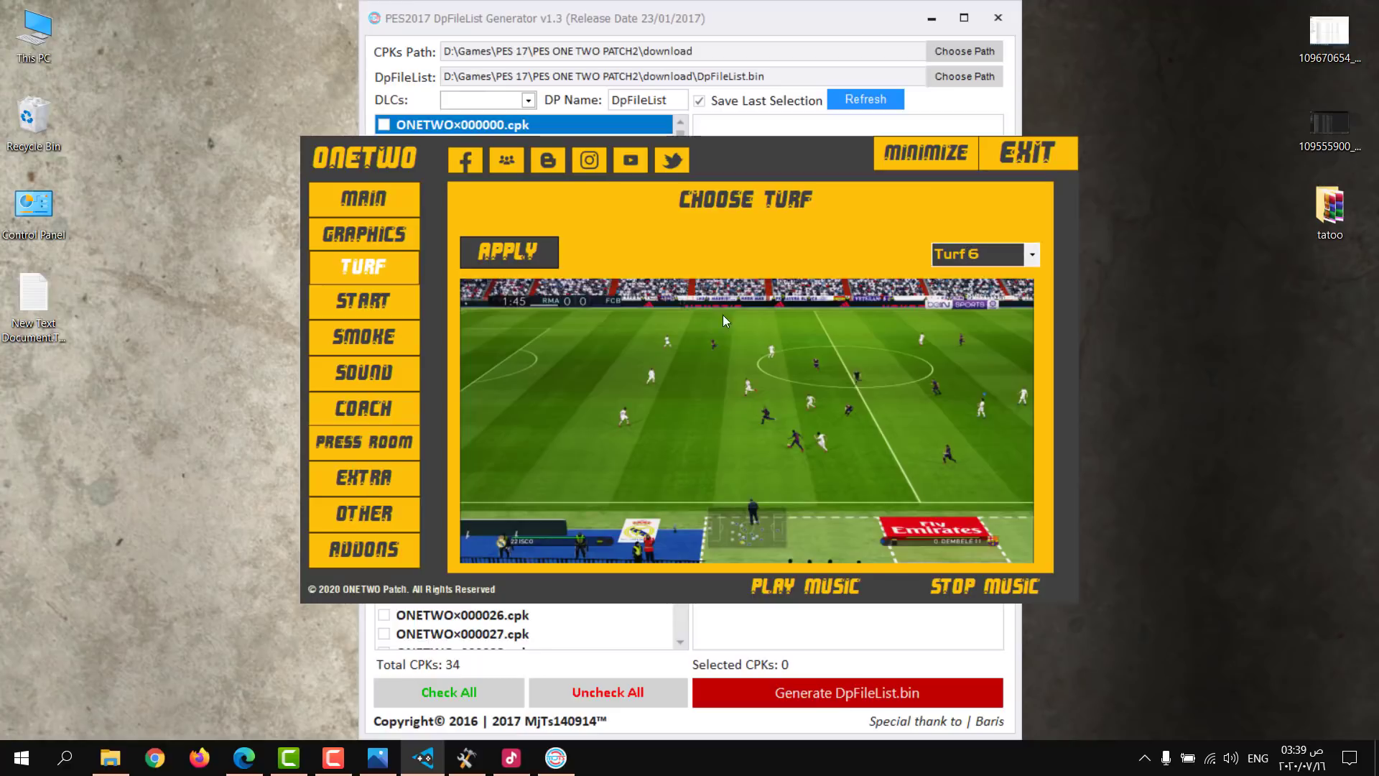
pyautogui.scroll(-3, 984, 256)
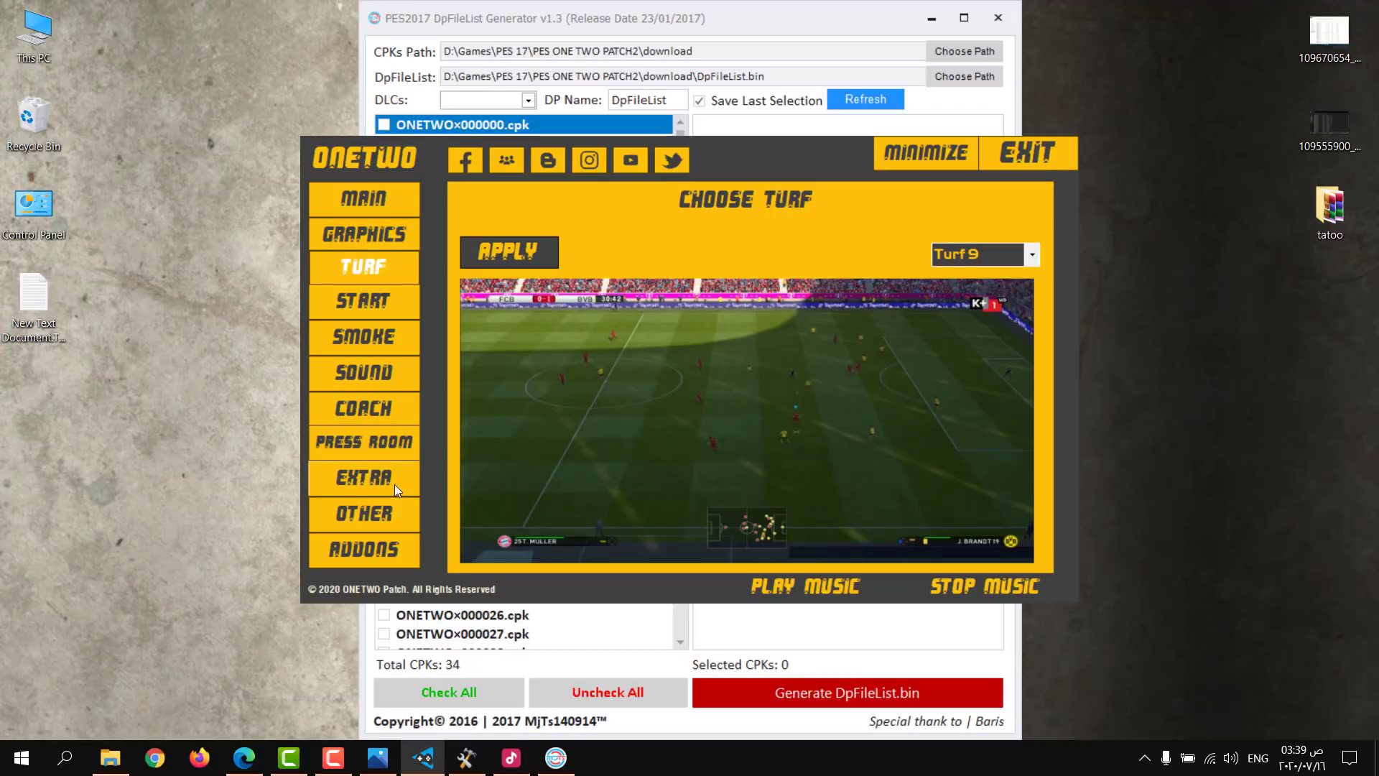
pyautogui.click(388, 515)
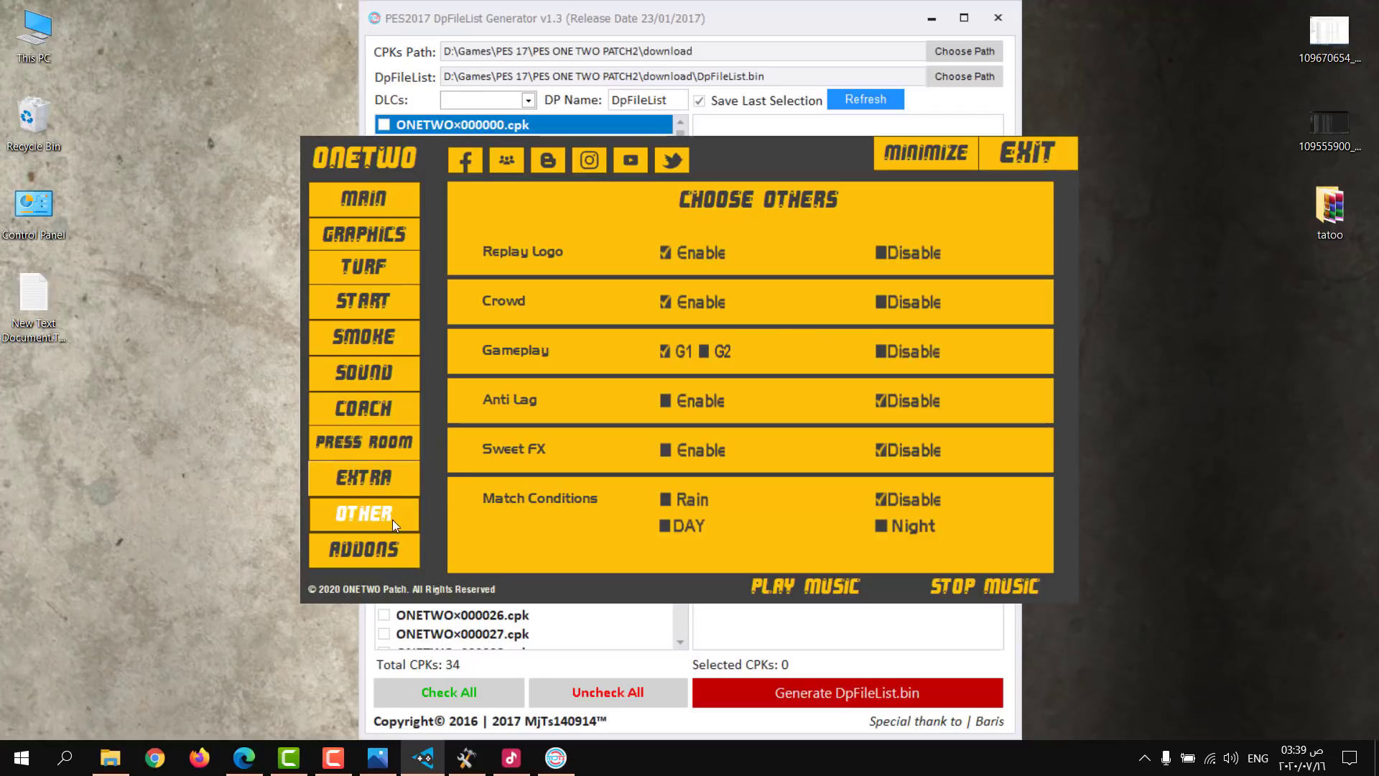
# Step: Check the Addons options, return to the Other options, and reposition the selector window
pyautogui.click(380, 549)
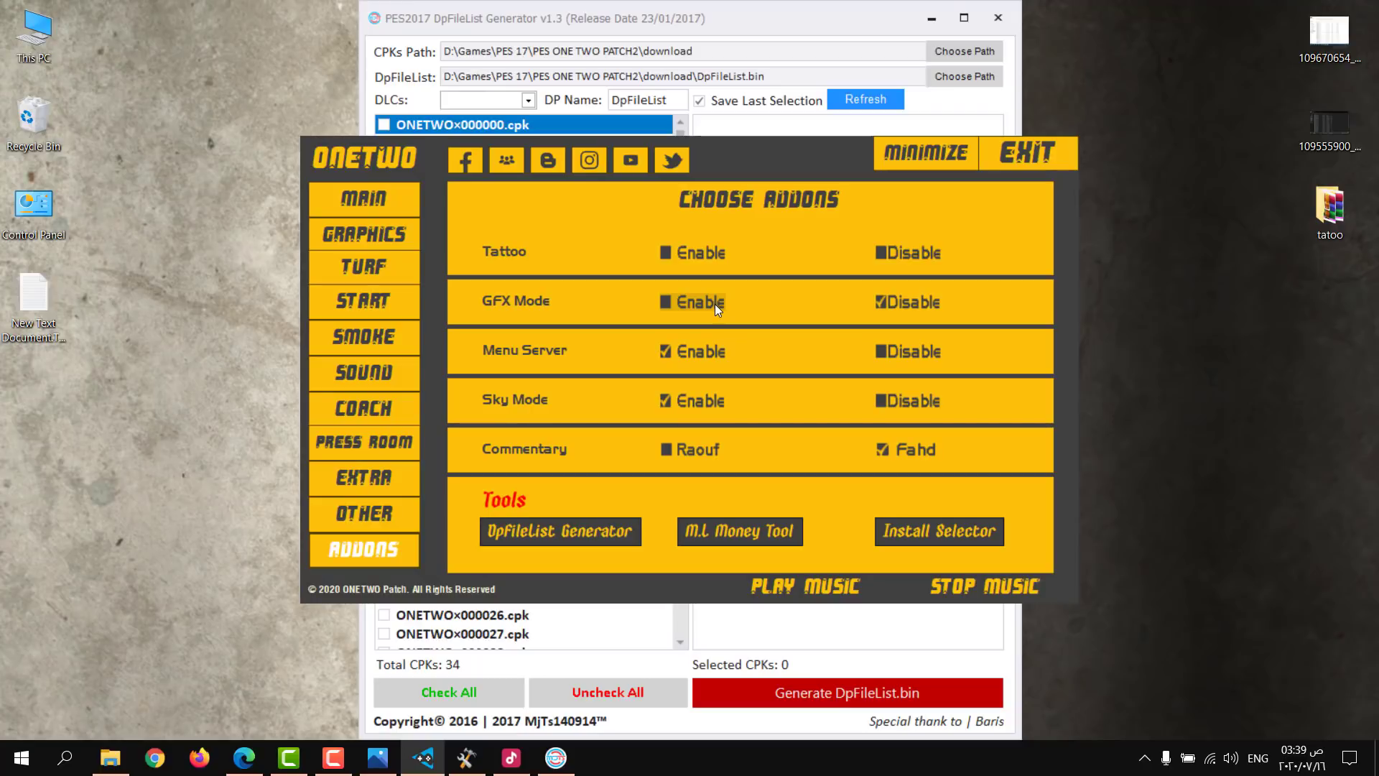
pyautogui.click(407, 515)
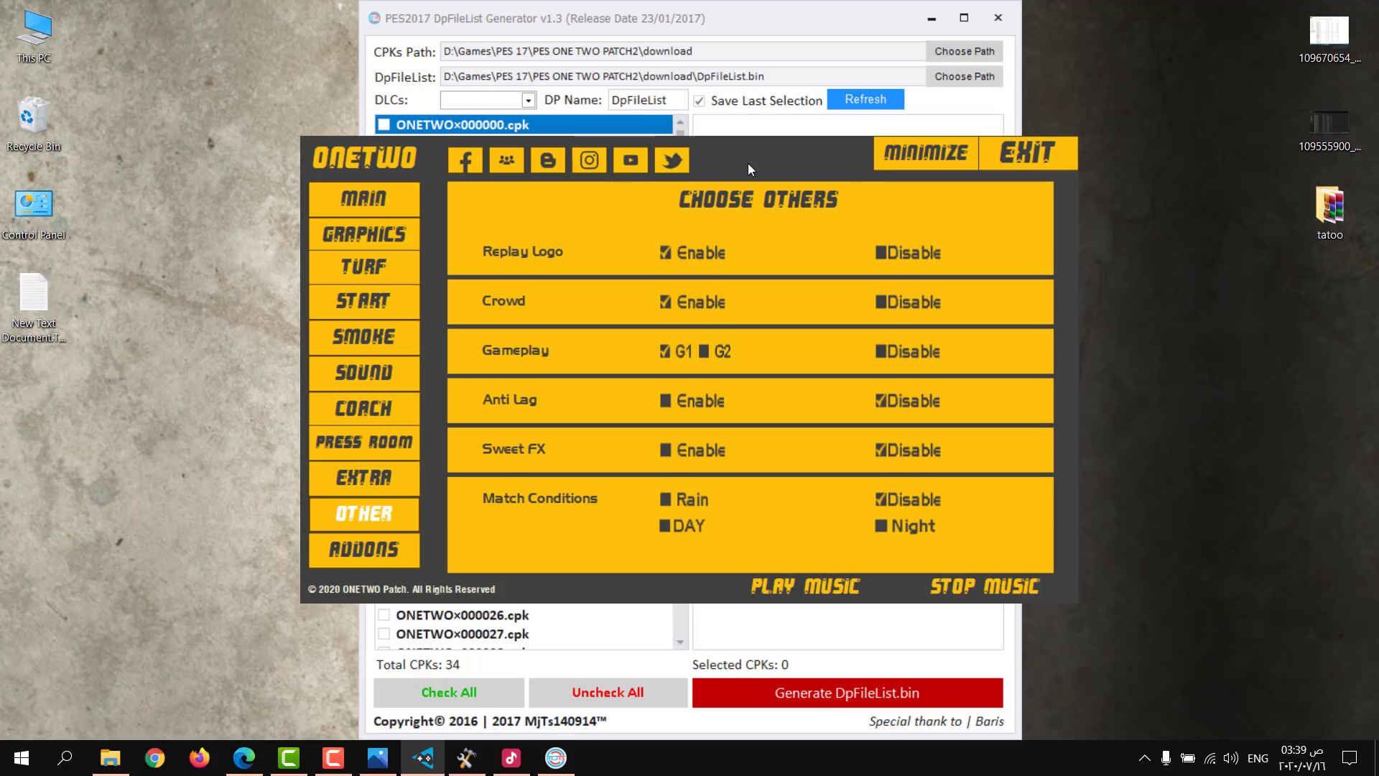
pyautogui.moveTo(679, 385); pyautogui.dragTo(1102, 313)
pyautogui.moveTo(1197, 264); pyautogui.dragTo(735, 206)
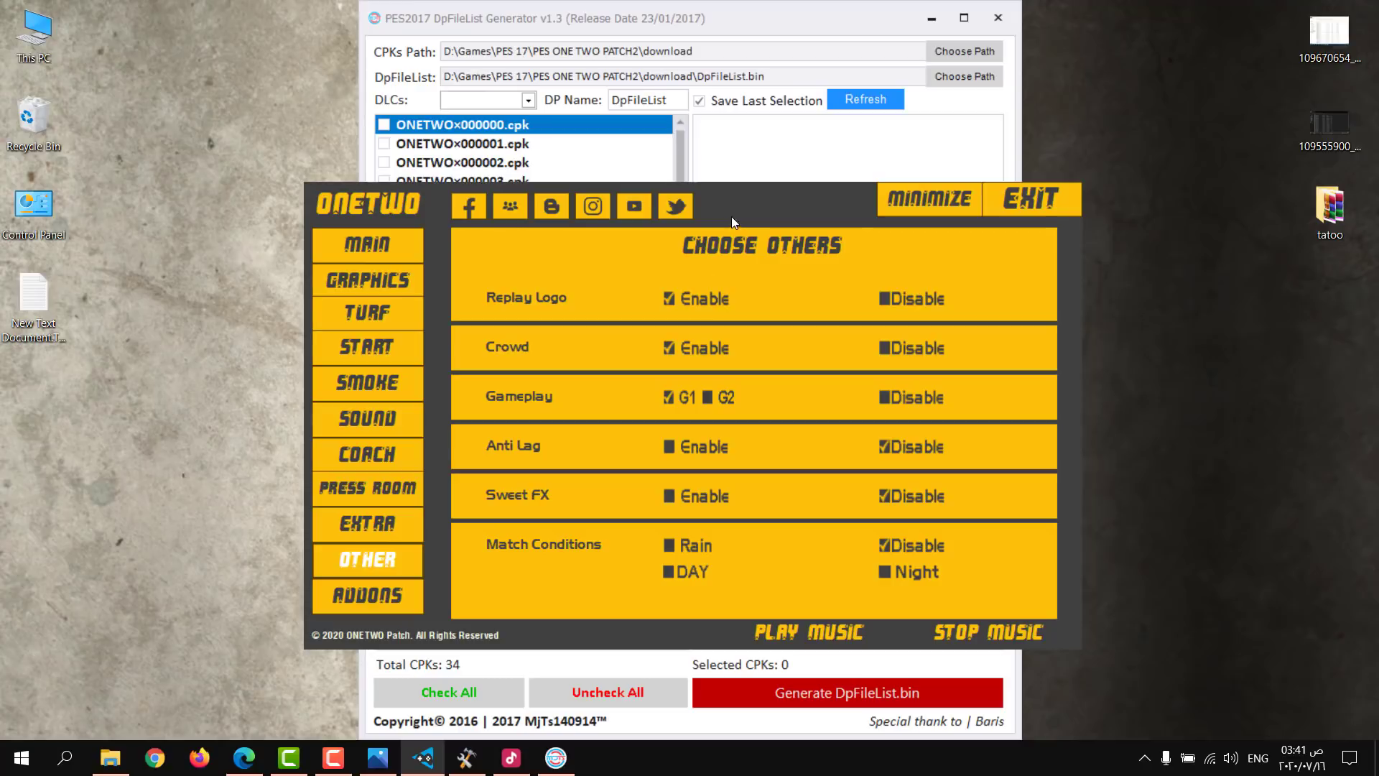
pyautogui.moveTo(747, 204); pyautogui.dragTo(719, 168)
# Step: Minimize the OneTwo selector and switch to the DpFileList Generator window
pyautogui.click(903, 172)
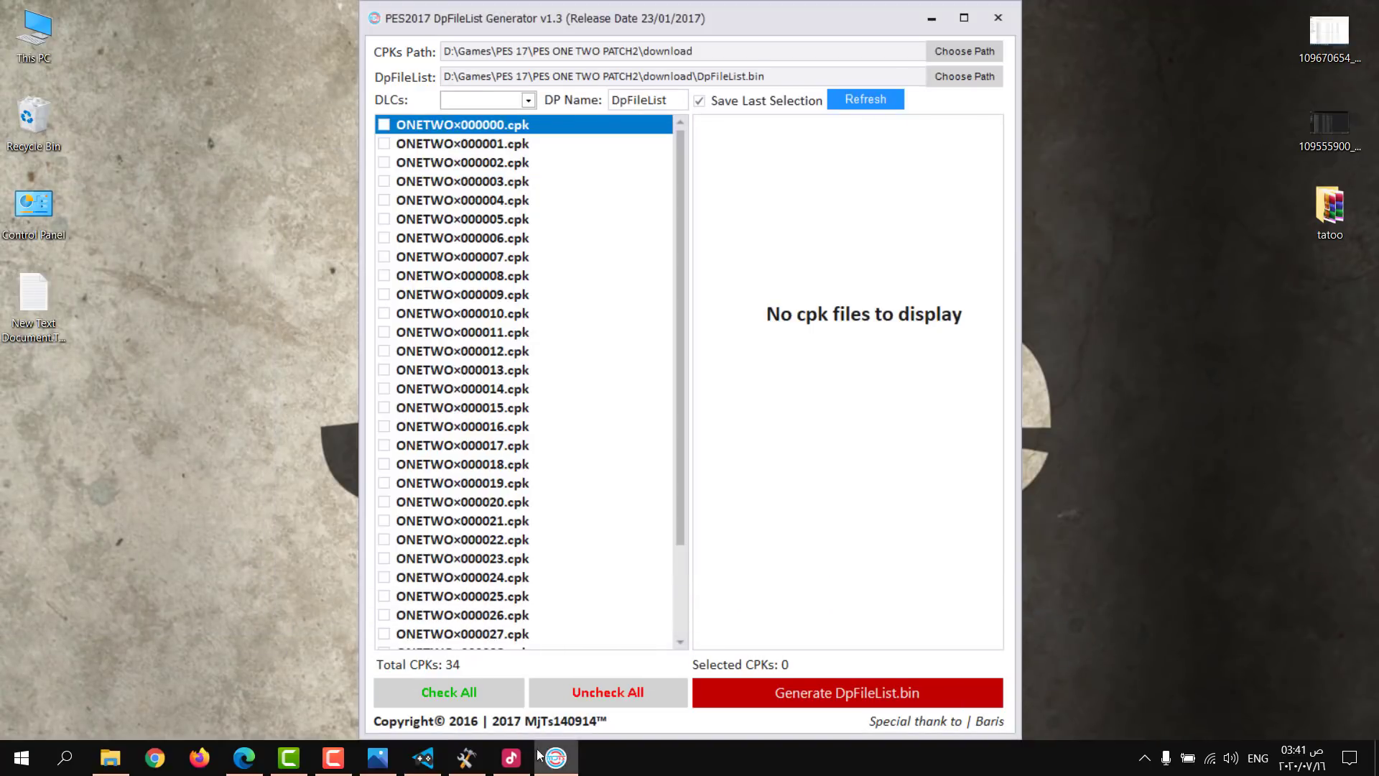
pyautogui.click(426, 760)
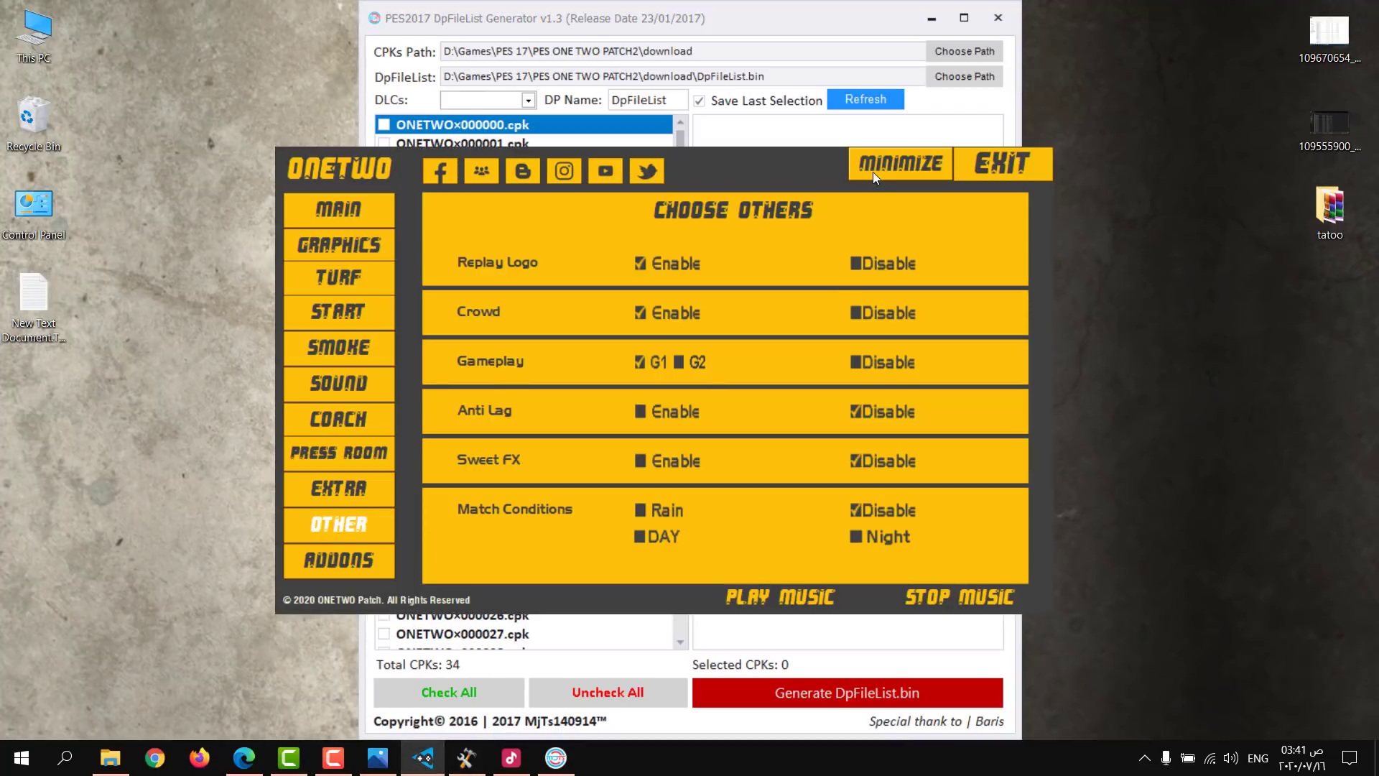
pyautogui.click(872, 171)
pyautogui.click(424, 759)
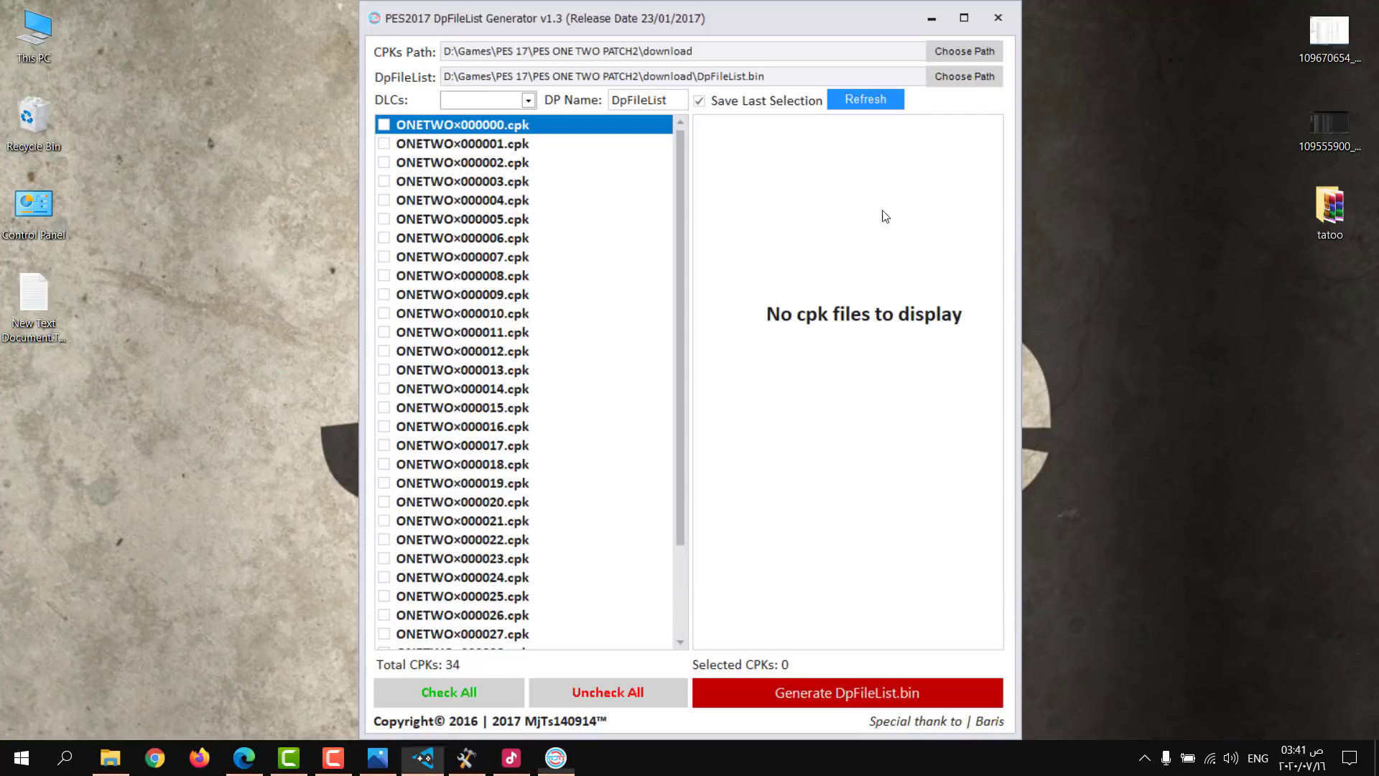
pyautogui.click(866, 164)
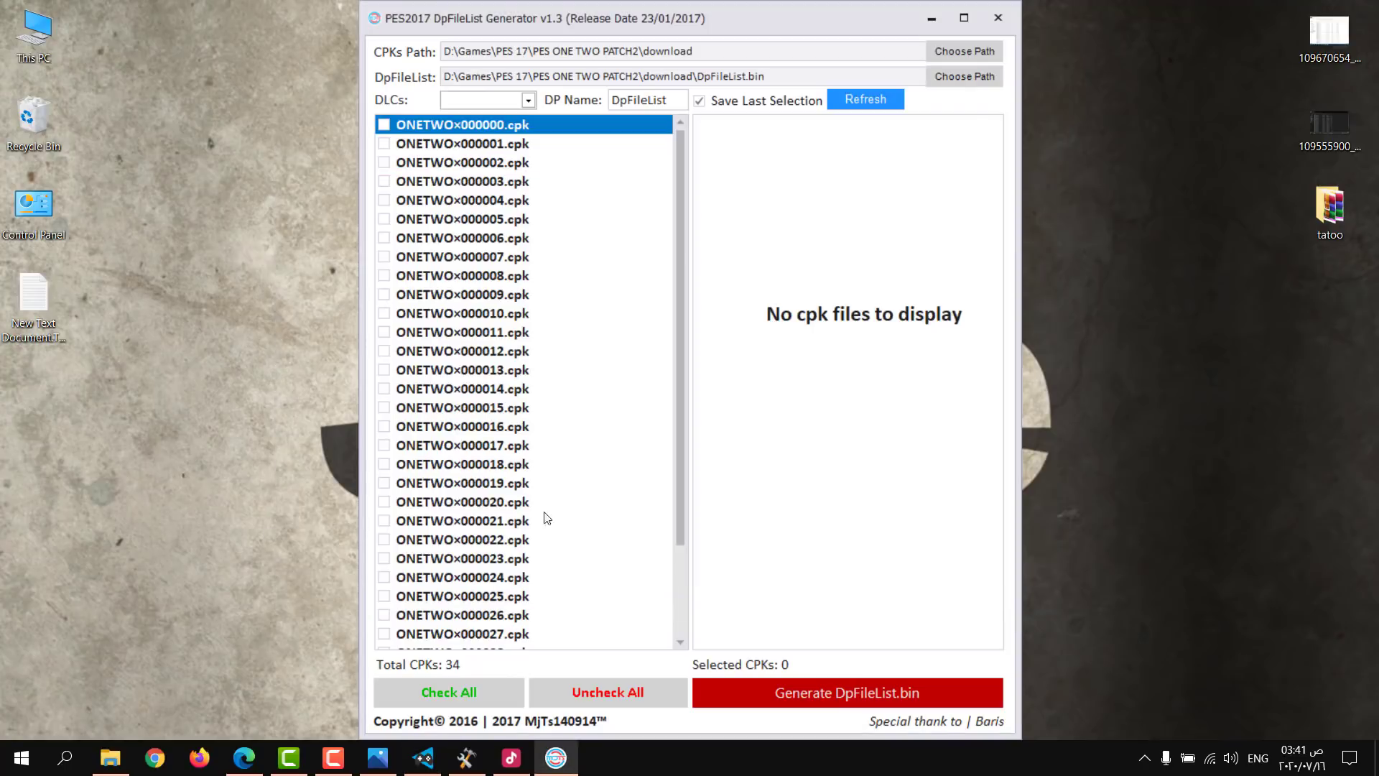
# Step: Check all CPK files in the list and try to generate DpFileList.bin without a DLC version
pyautogui.click(467, 694)
pyautogui.scroll(-2, 575, 467)
pyautogui.click(779, 691)
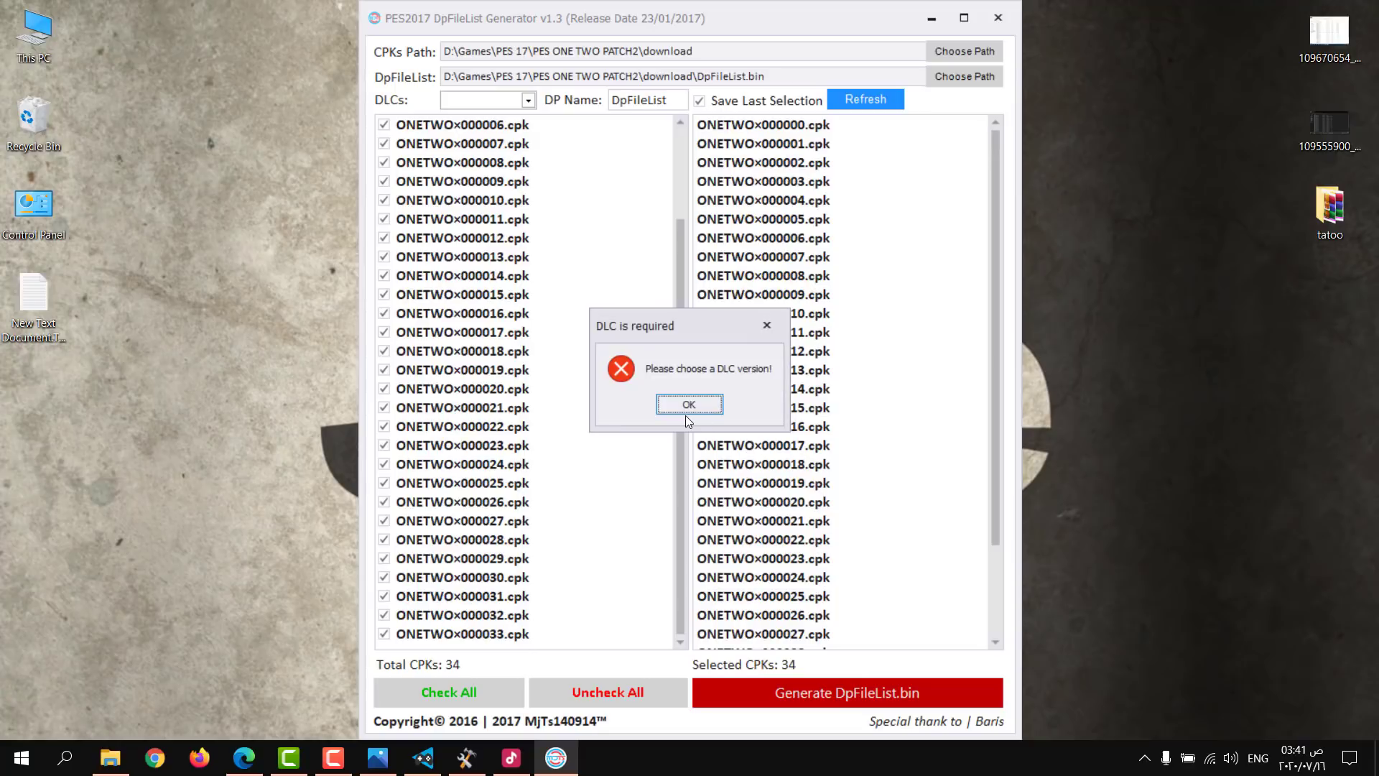
pyautogui.click(705, 397)
# Step: Set the DLC version to NO DLC and generate DpFileList.bin for all checked CPK files
pyautogui.click(528, 100)
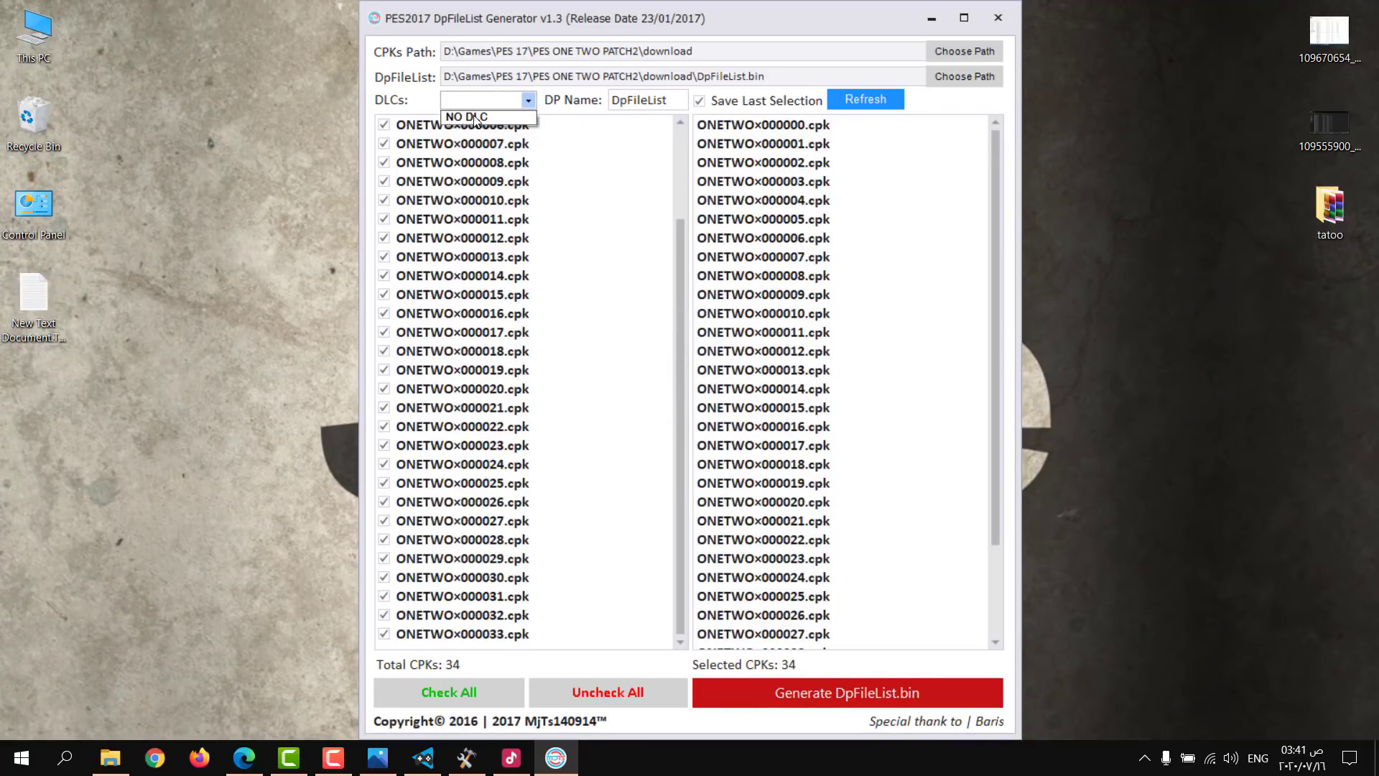
pyautogui.click(494, 116)
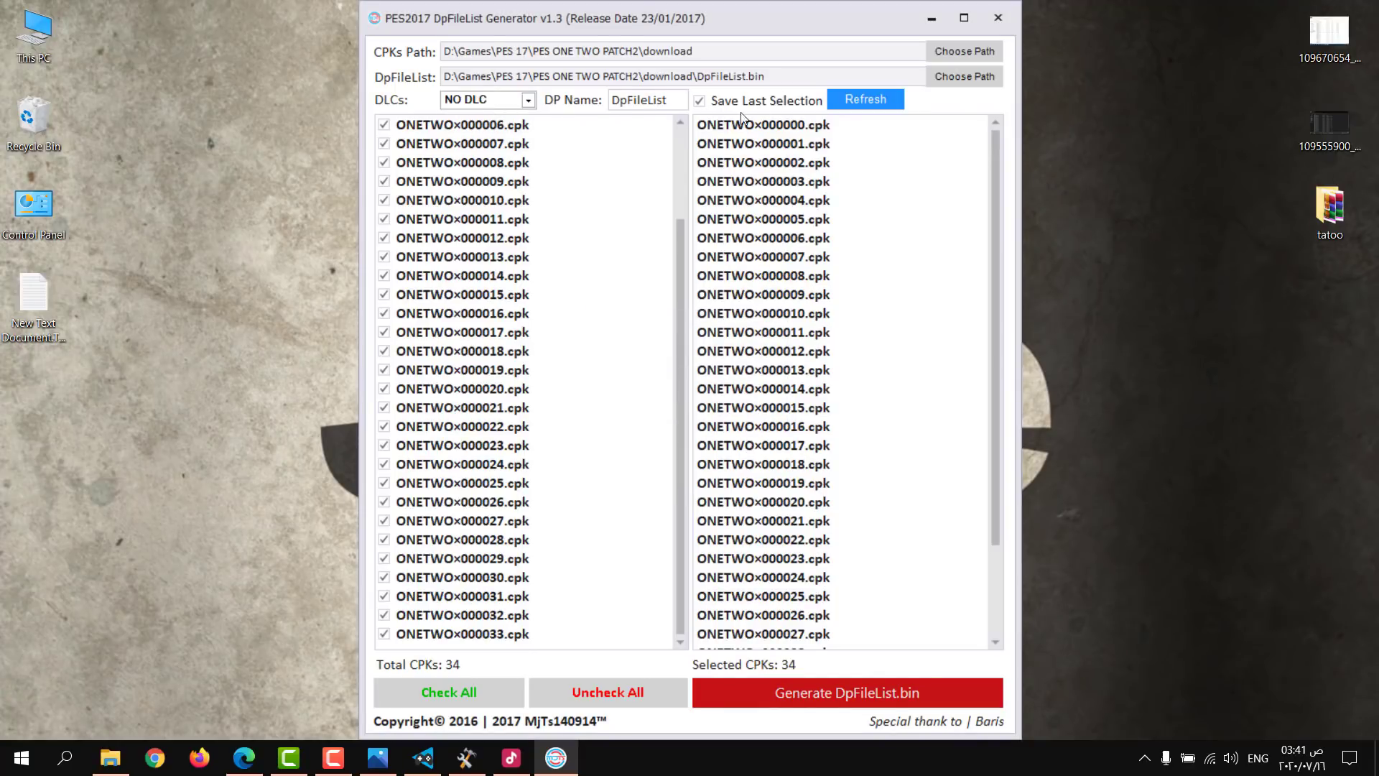
pyautogui.click(701, 689)
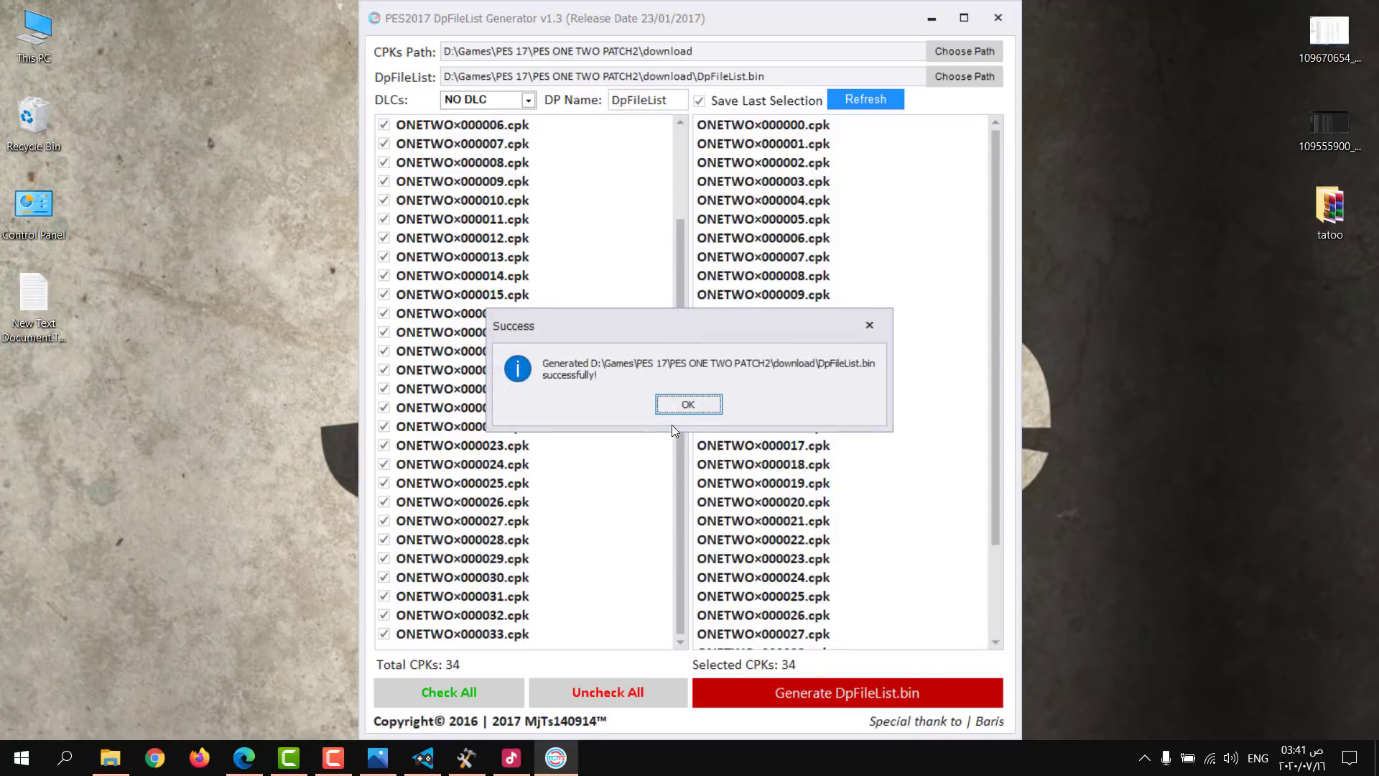
pyautogui.click(671, 403)
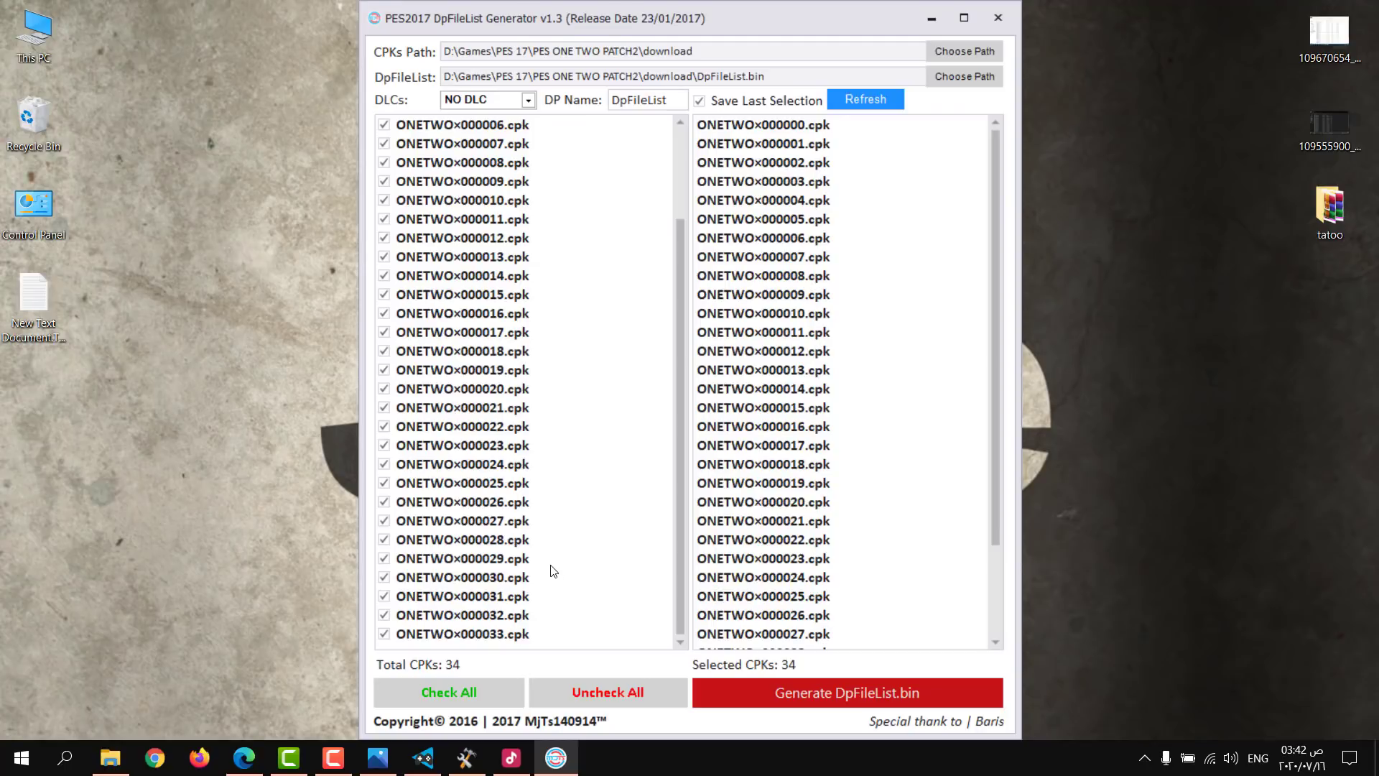
# Step: Exclude ONETWO×000033.cpk from the selected CPK files and regenerate DpFileList.bin
pyautogui.scroll(-2, 936, 517)
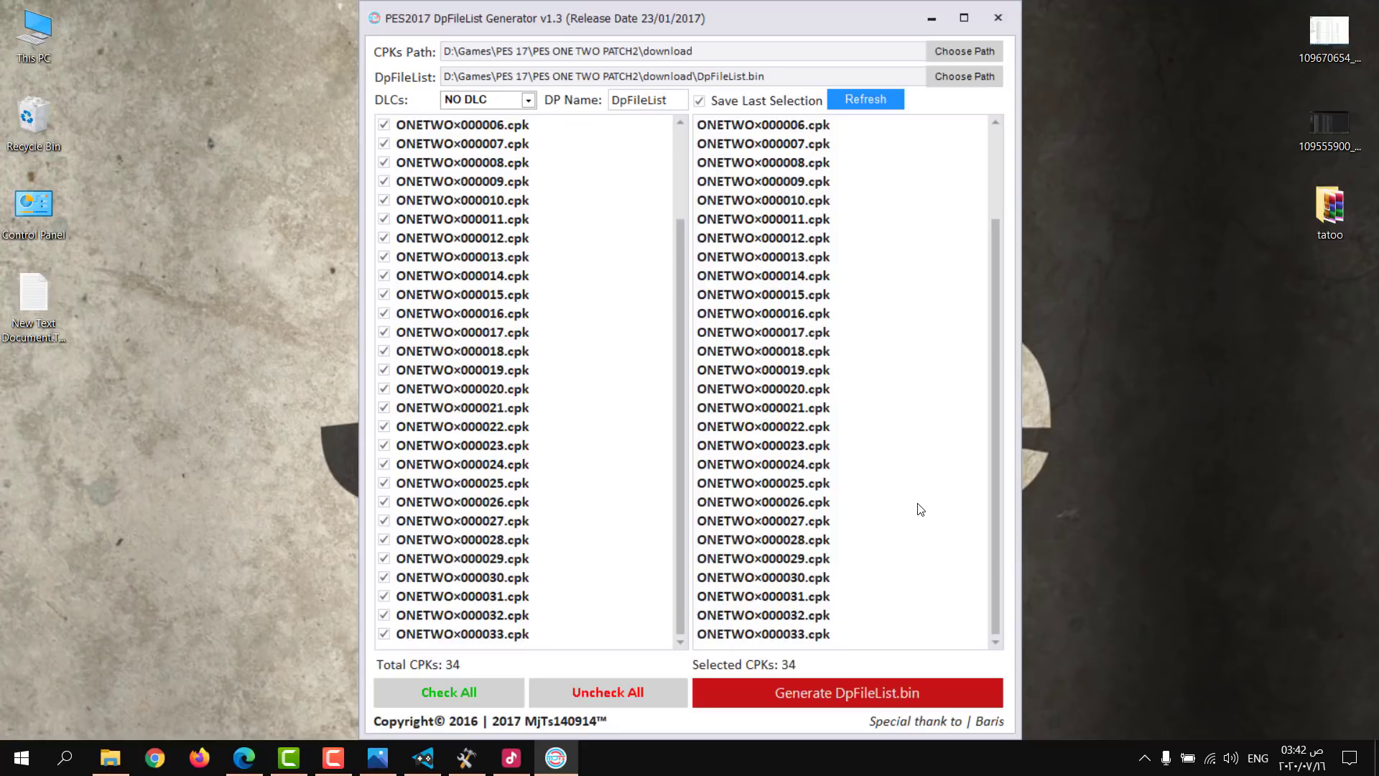
pyautogui.click(635, 639)
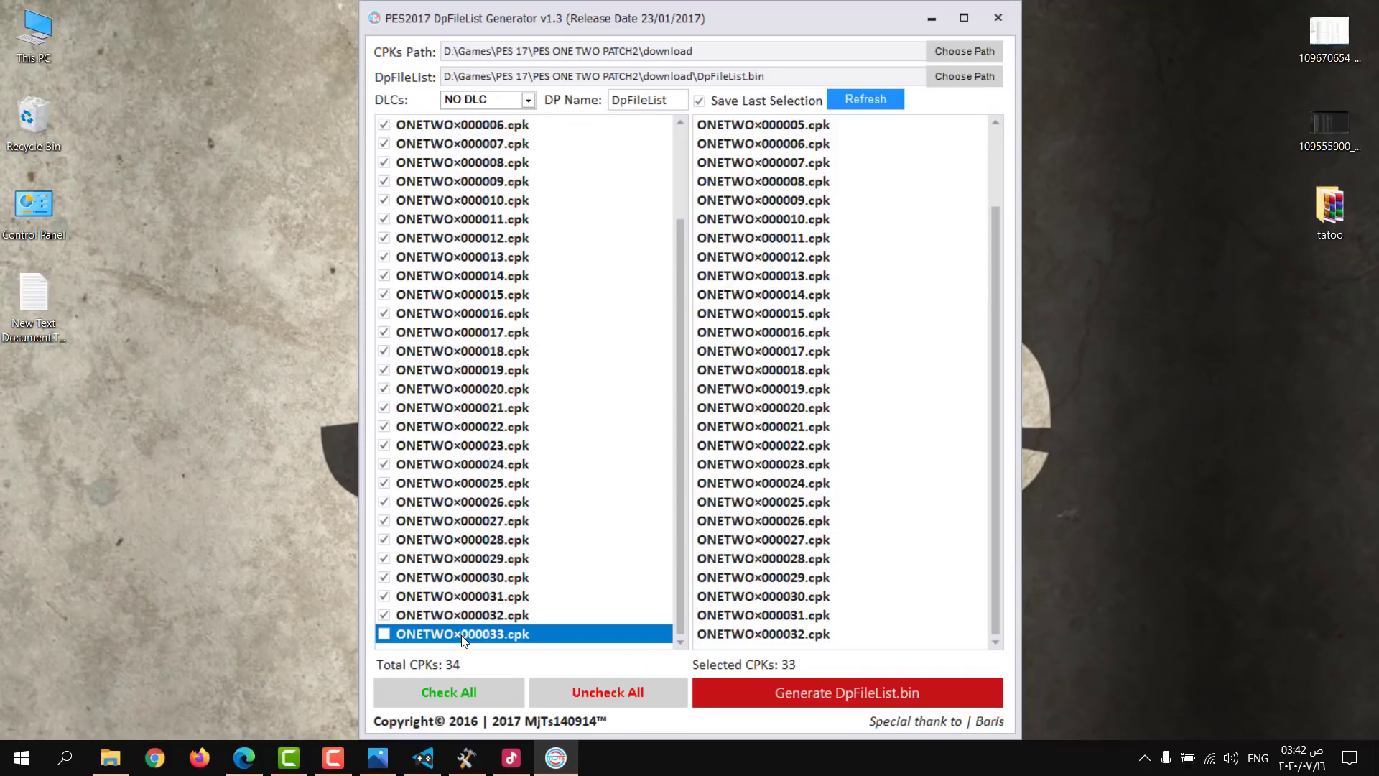
pyautogui.click(782, 687)
pyautogui.click(696, 400)
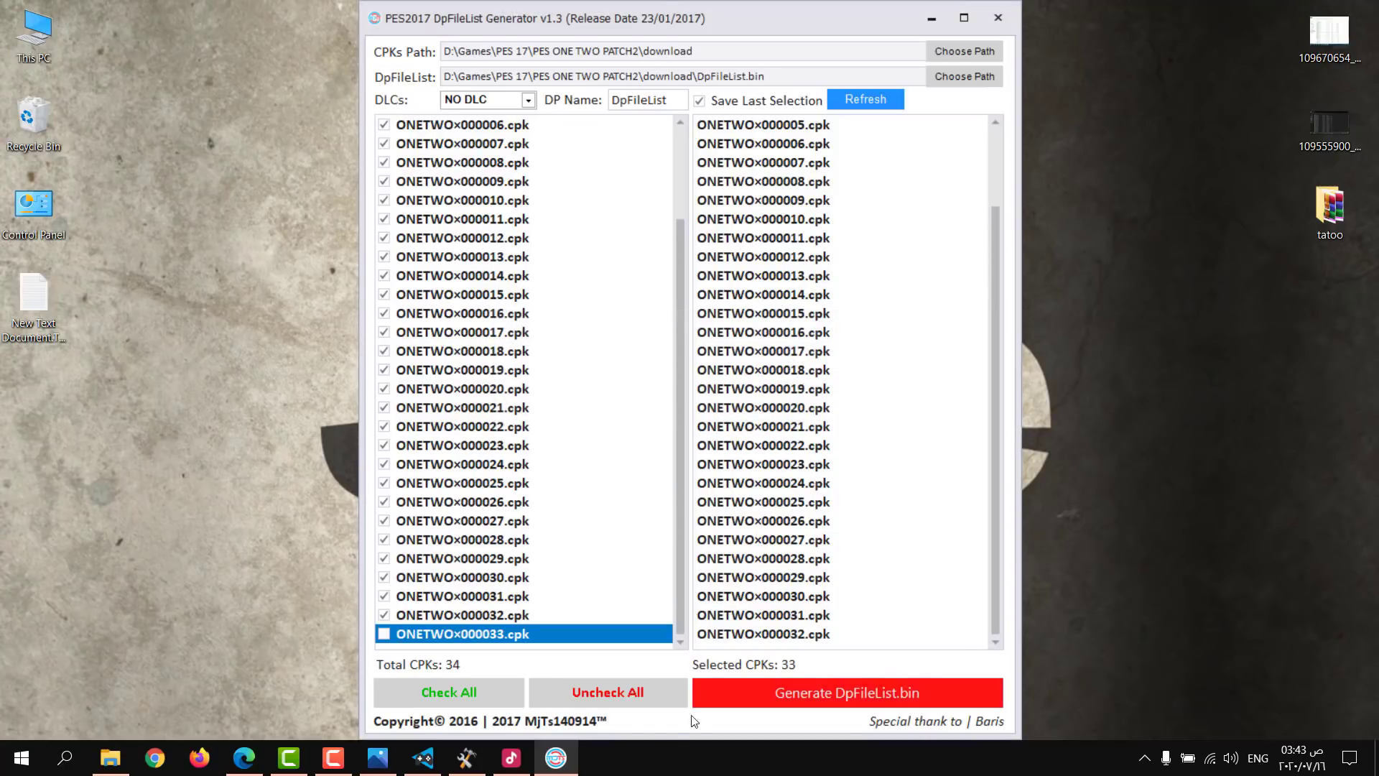
# Step: Include ONETWO×000033.cpk in the selection again and regenerate DpFileList.bin
pyautogui.click(510, 635)
pyautogui.click(726, 688)
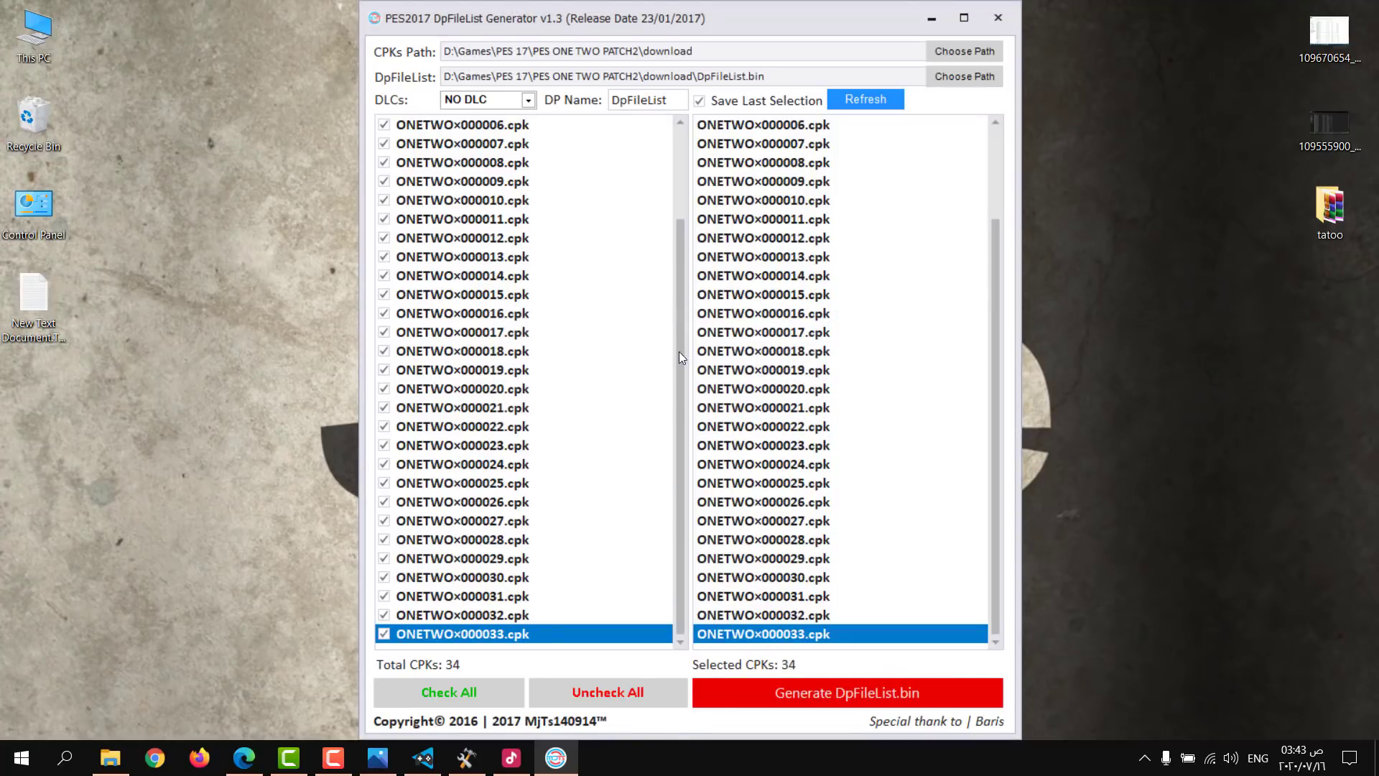
pyautogui.click(701, 403)
# Step: Try reordering the selected CPKs, moving ONETWO×000029.cpk after 000018 and ONETWO×000033.cpk after 000020
pyautogui.moveTo(817, 639); pyautogui.dragTo(822, 597)
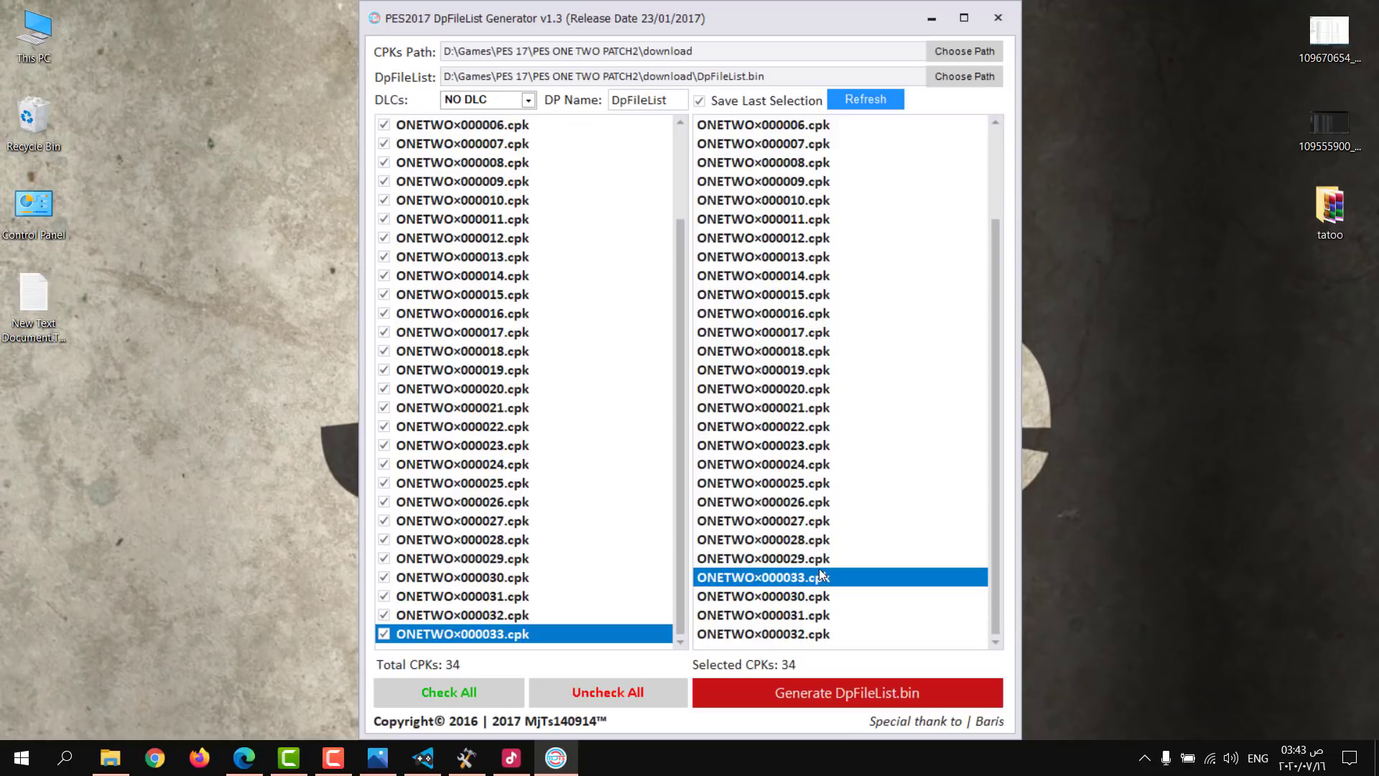
pyautogui.click(822, 558)
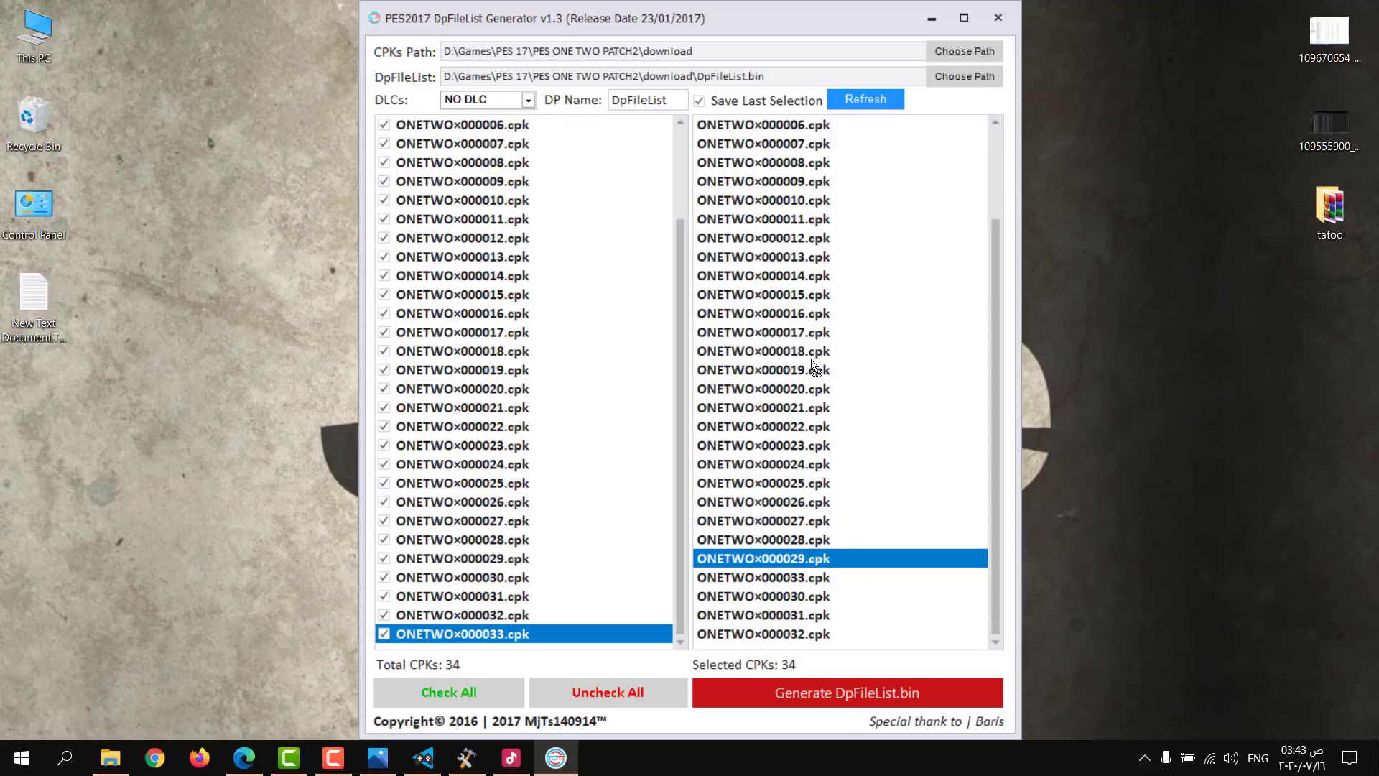
pyautogui.moveTo(804, 357); pyautogui.dragTo(807, 363)
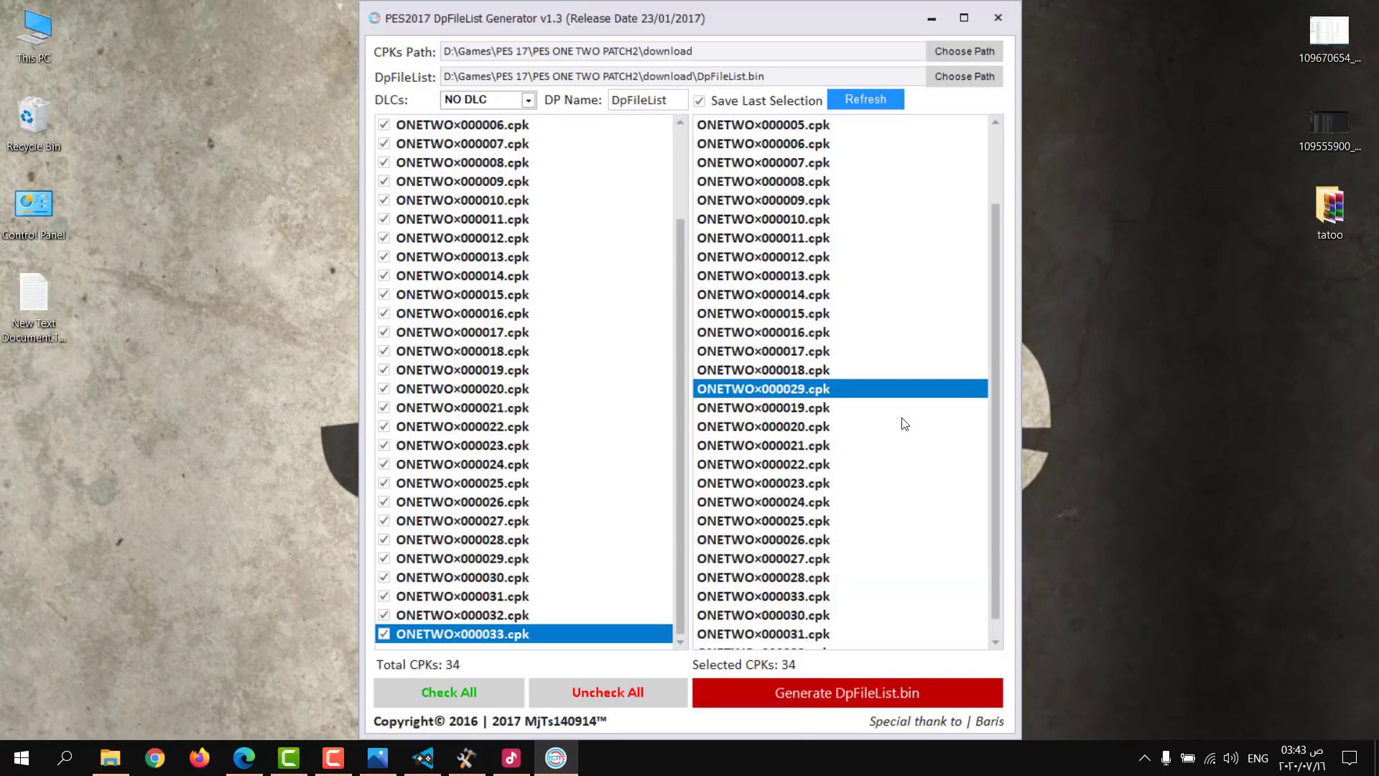
pyautogui.scroll(-1, 903, 423)
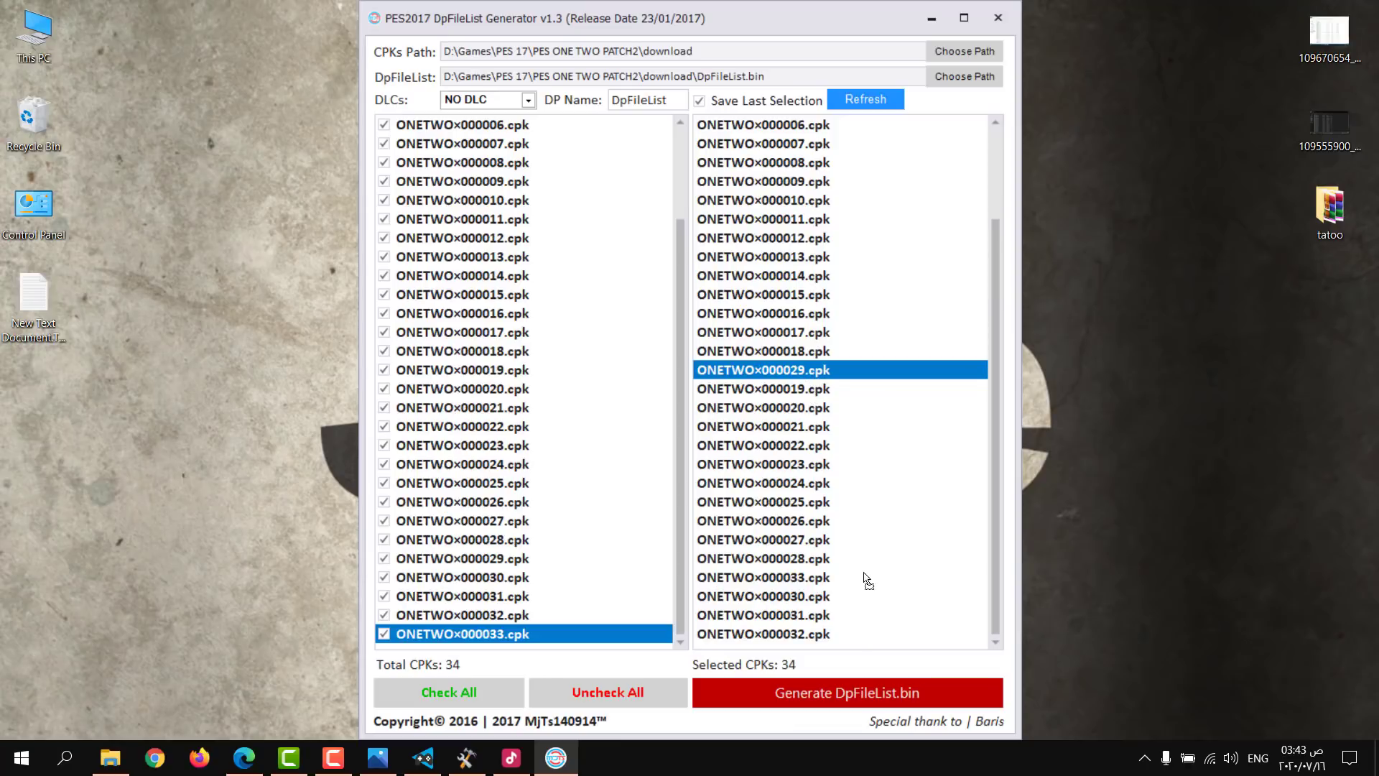
pyautogui.moveTo(832, 593); pyautogui.dragTo(817, 454)
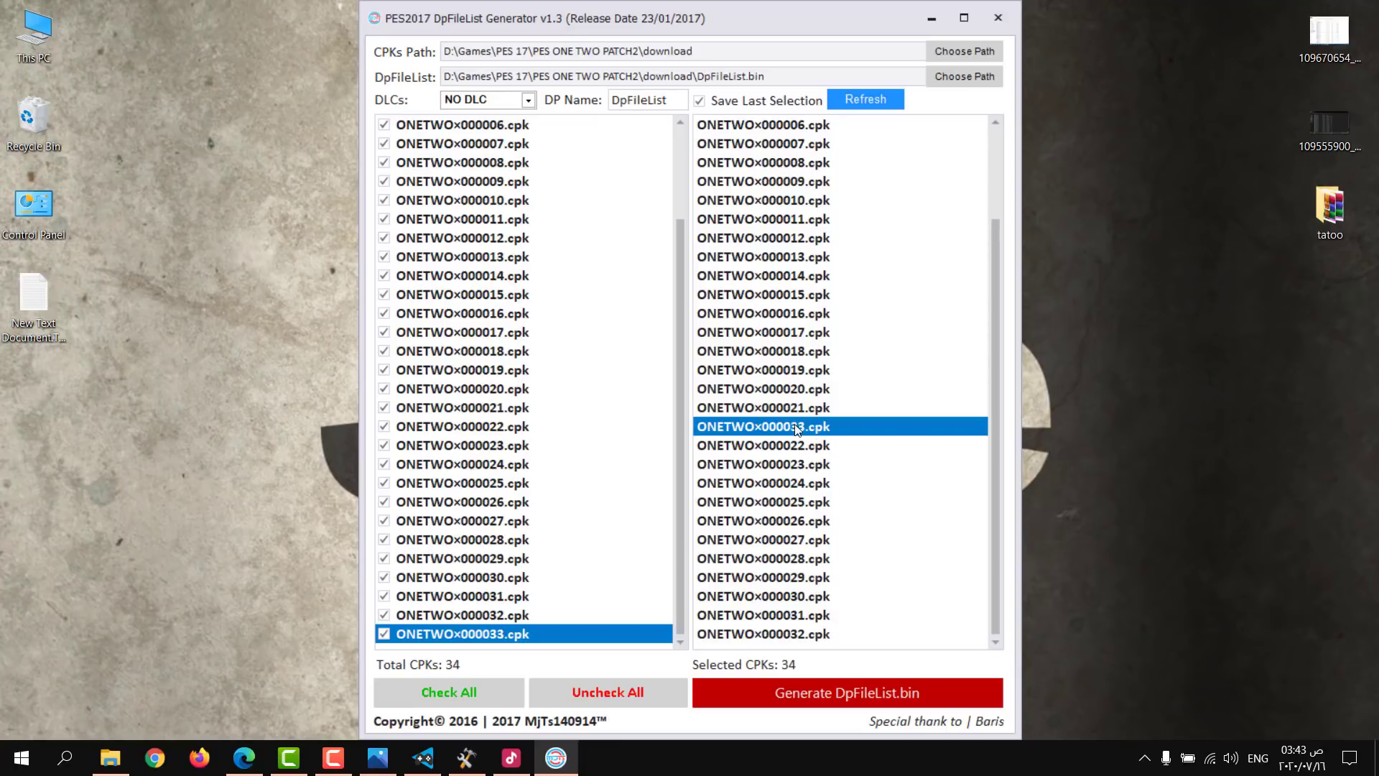
pyautogui.moveTo(809, 451); pyautogui.dragTo(795, 427)
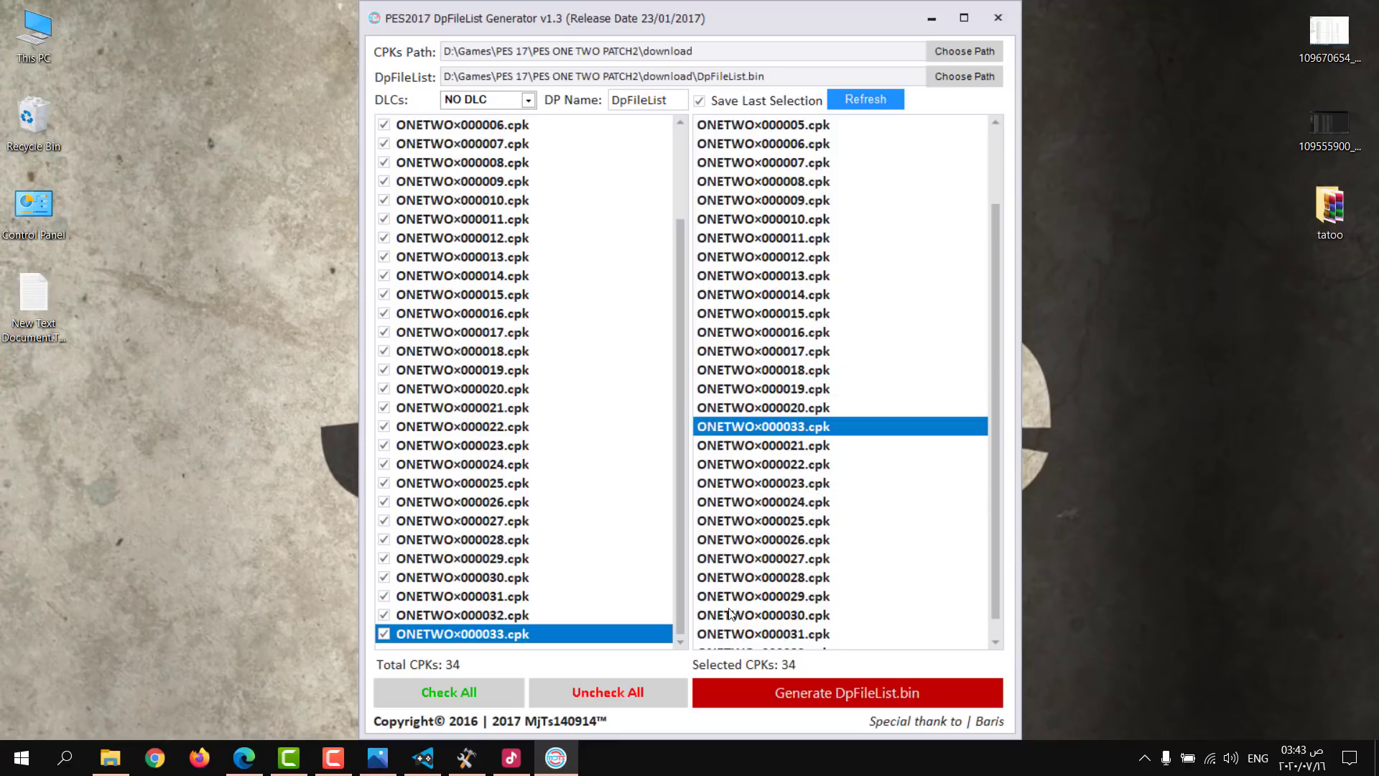
# Step: Clear the whole CPK selection, check all CPK files again, and generate DpFileList.bin
pyautogui.click(472, 642)
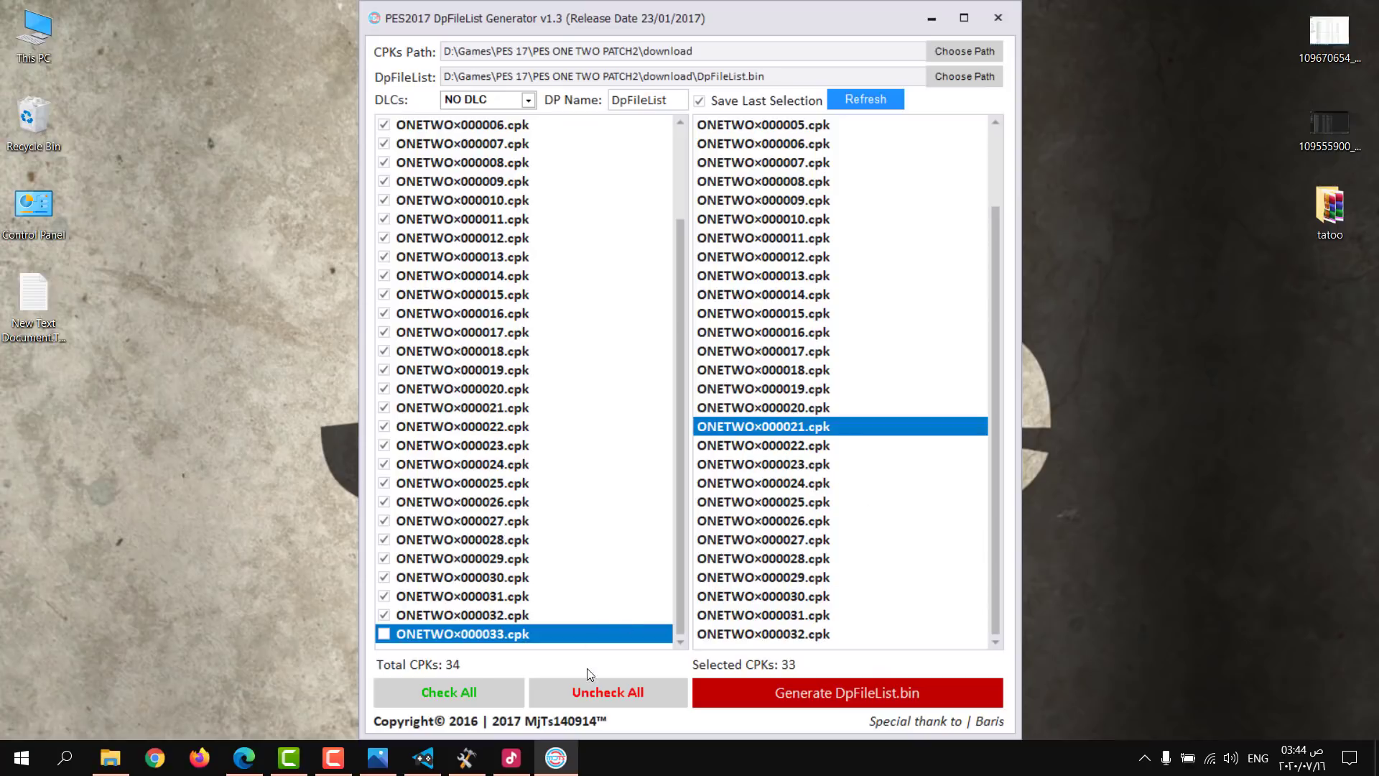
pyautogui.click(574, 692)
pyautogui.click(495, 692)
pyautogui.scroll(-2, 866, 495)
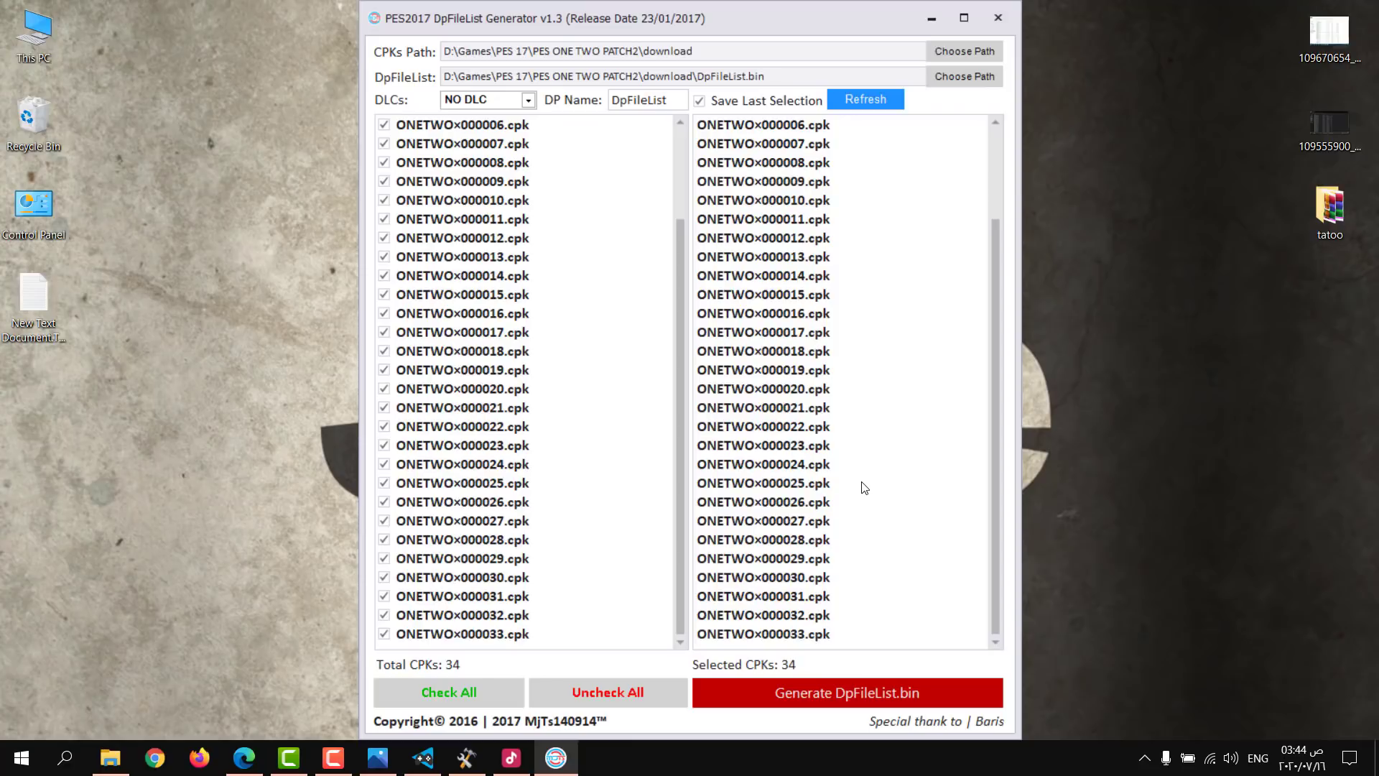
pyautogui.click(805, 694)
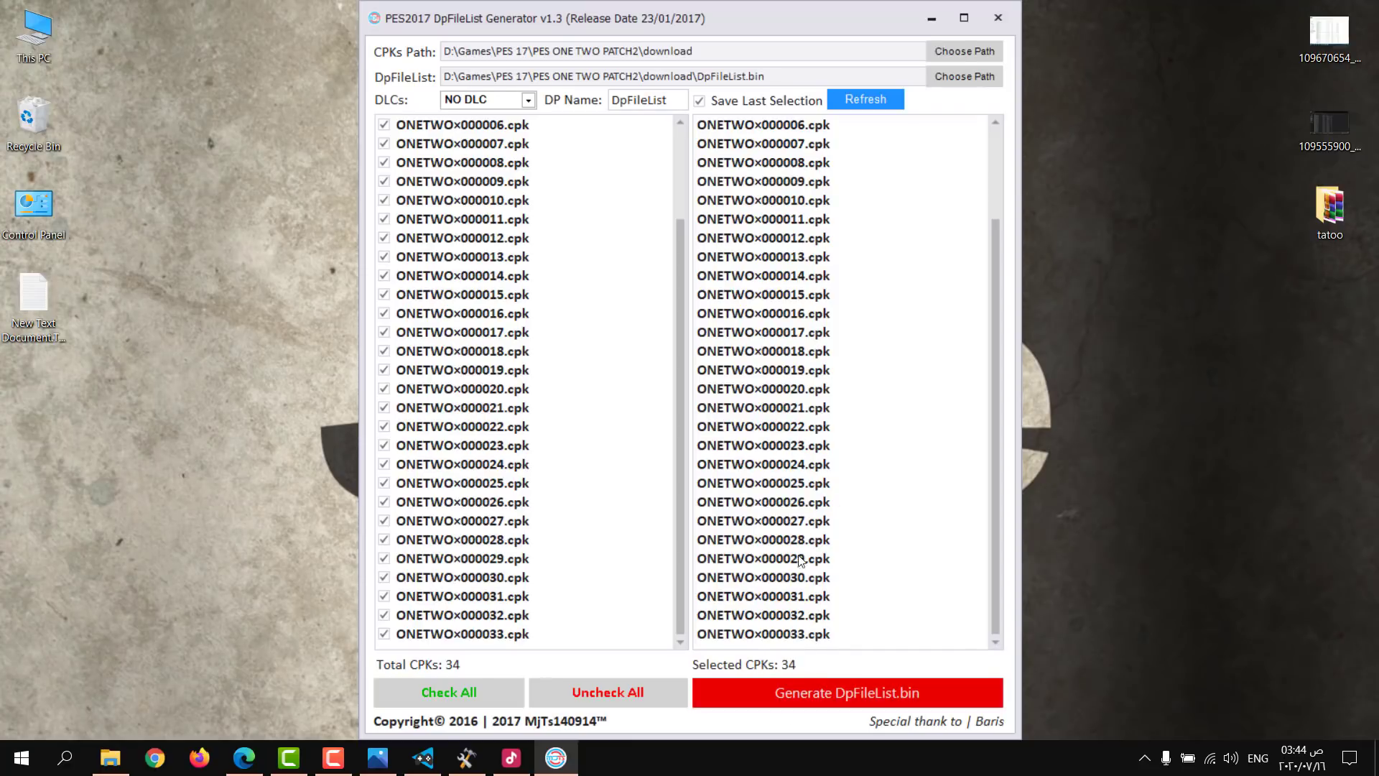
pyautogui.click(689, 404)
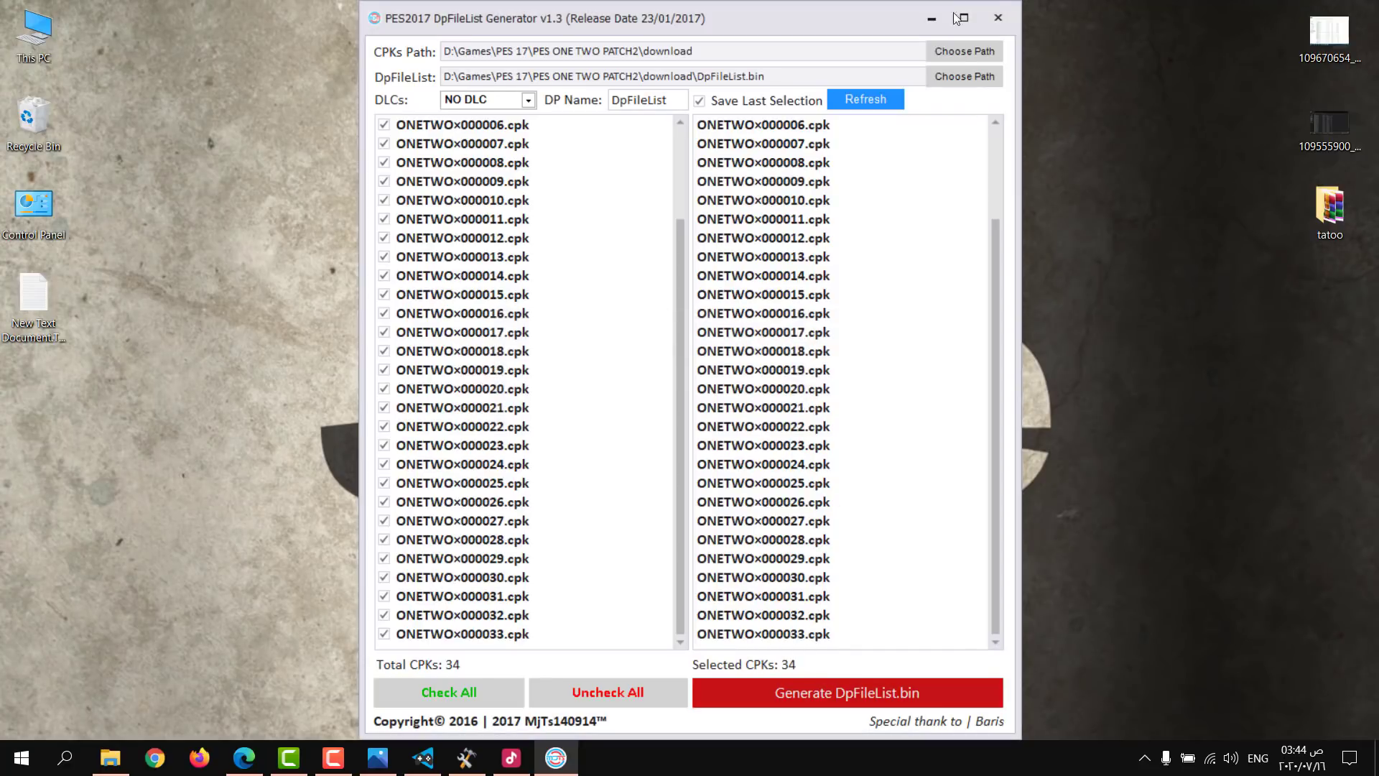
# Step: Close the DpFileList Generator and show the Main page of the OneTwo selector
pyautogui.click(1008, 23)
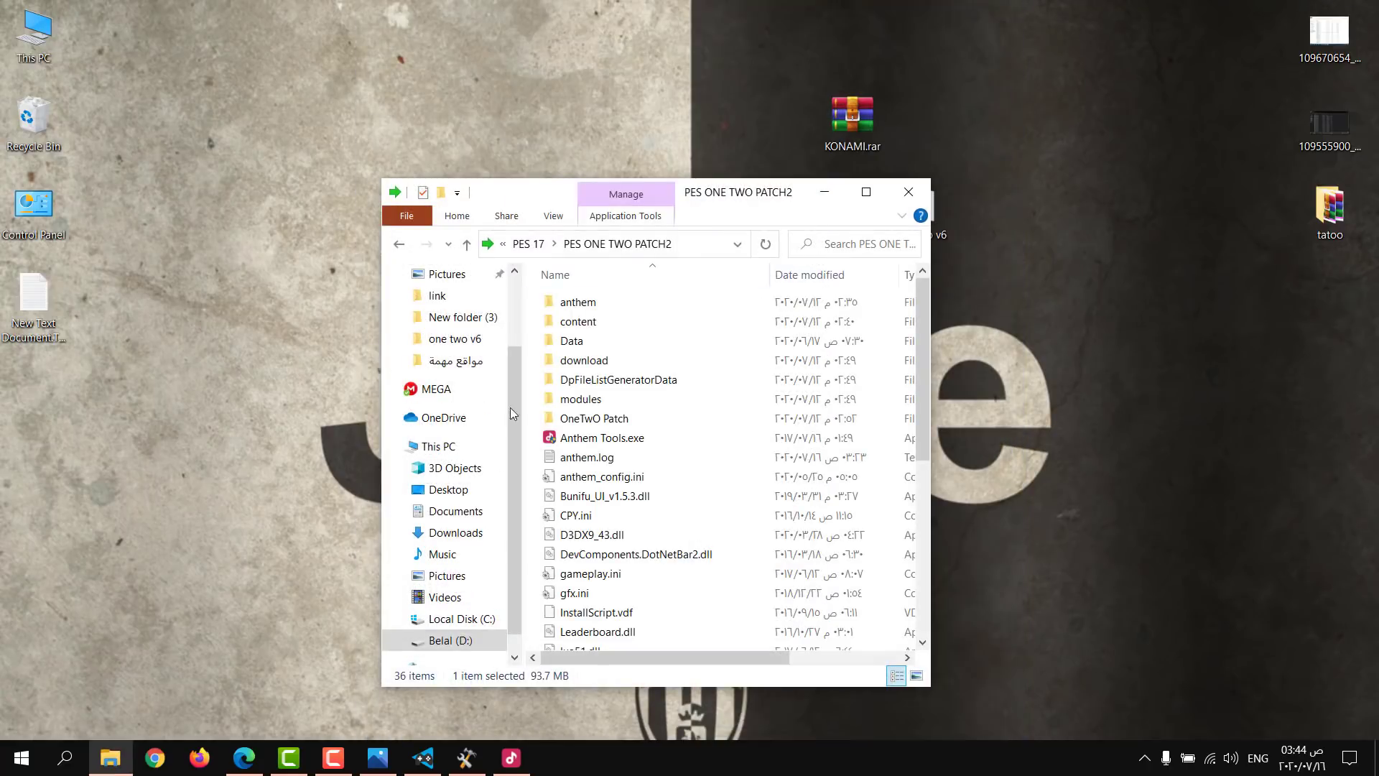
pyautogui.click(424, 758)
pyautogui.click(379, 213)
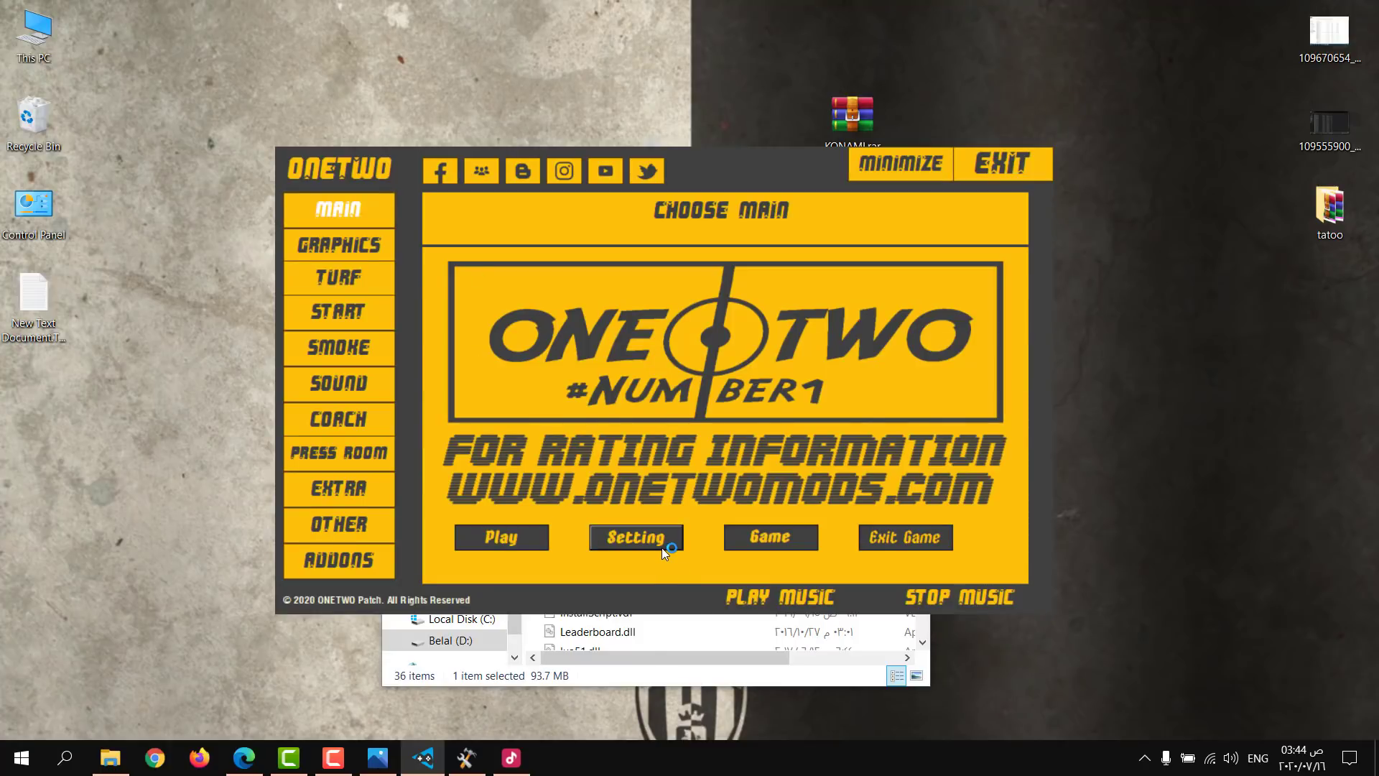
# Step: Open the Pro Evolution Soccer 2017 settings from the selector and view the controller options
pyautogui.click(662, 539)
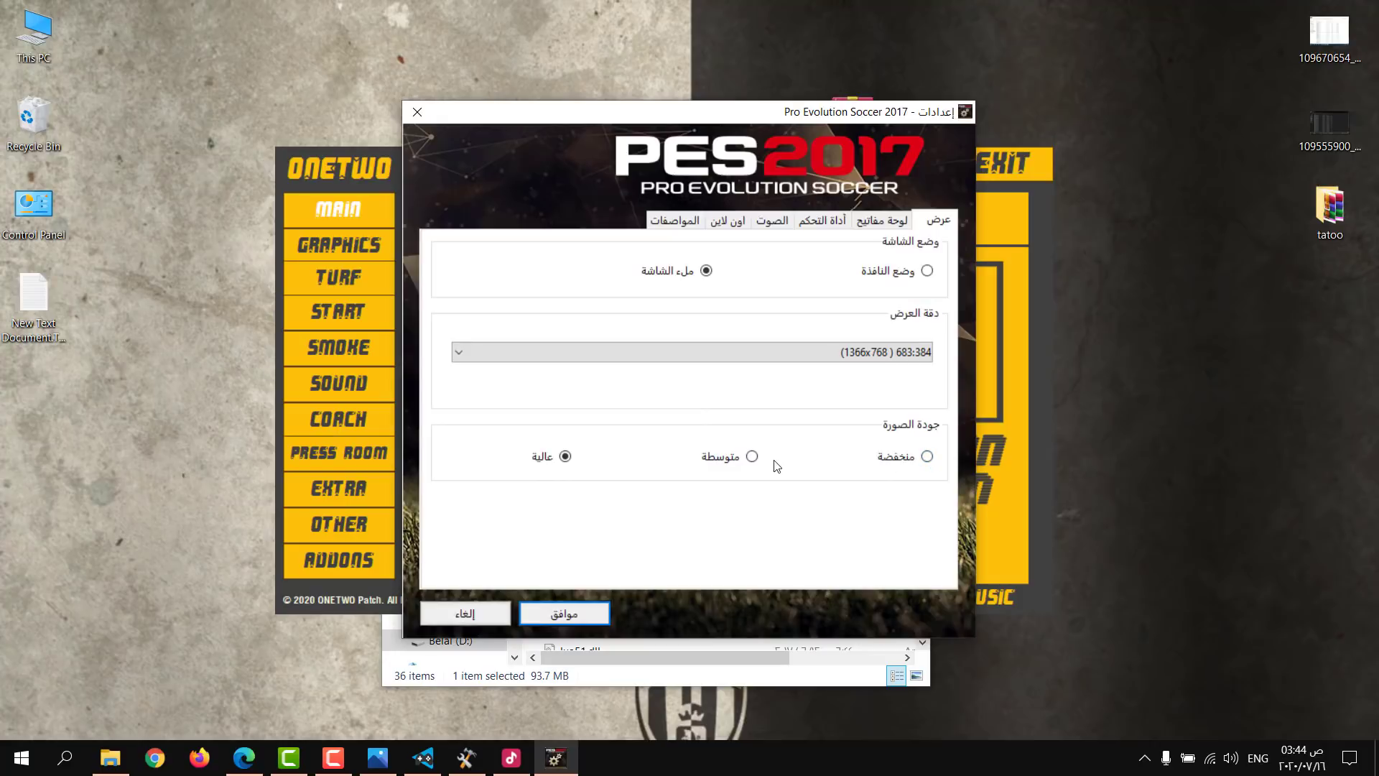
pyautogui.click(822, 220)
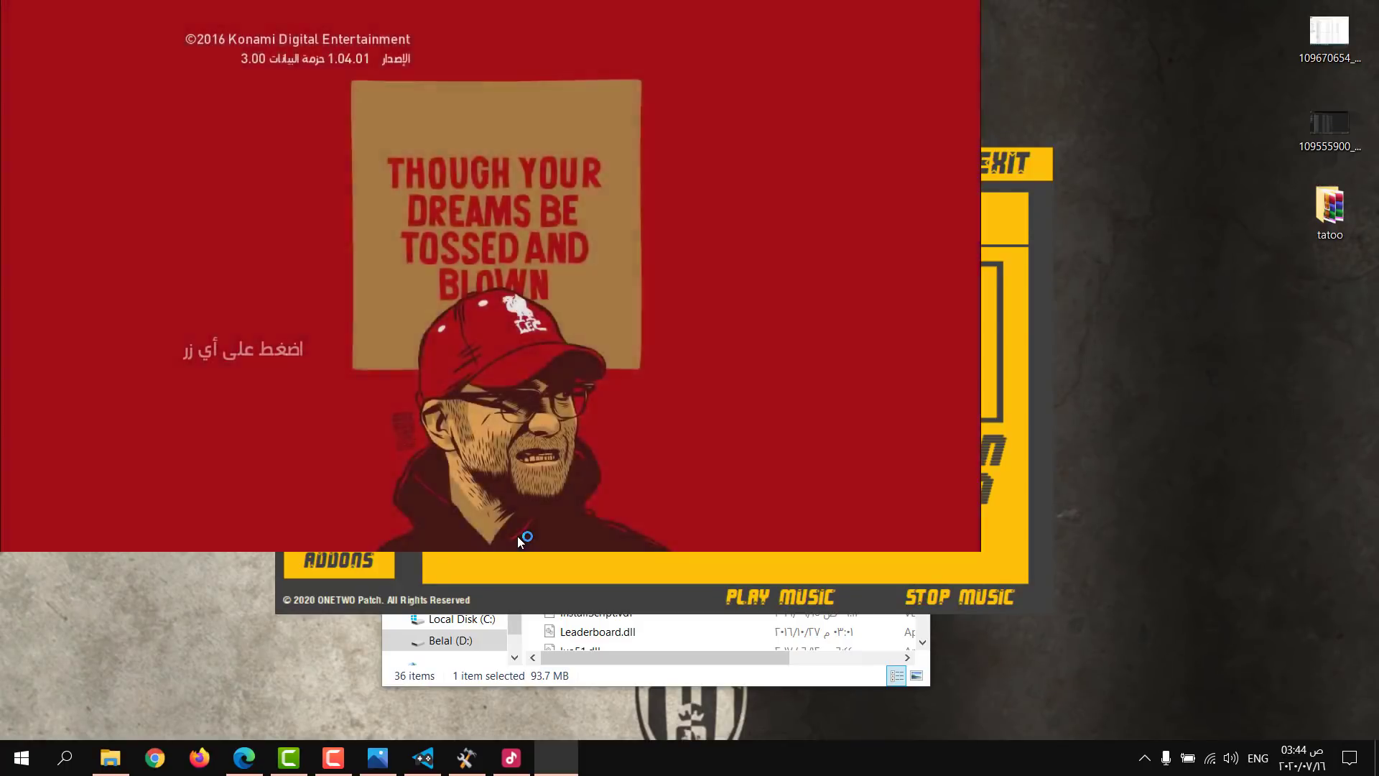
# Step: Continue past the PES 2017 title screen and dismiss the network settings notice
pyautogui.press('Return')
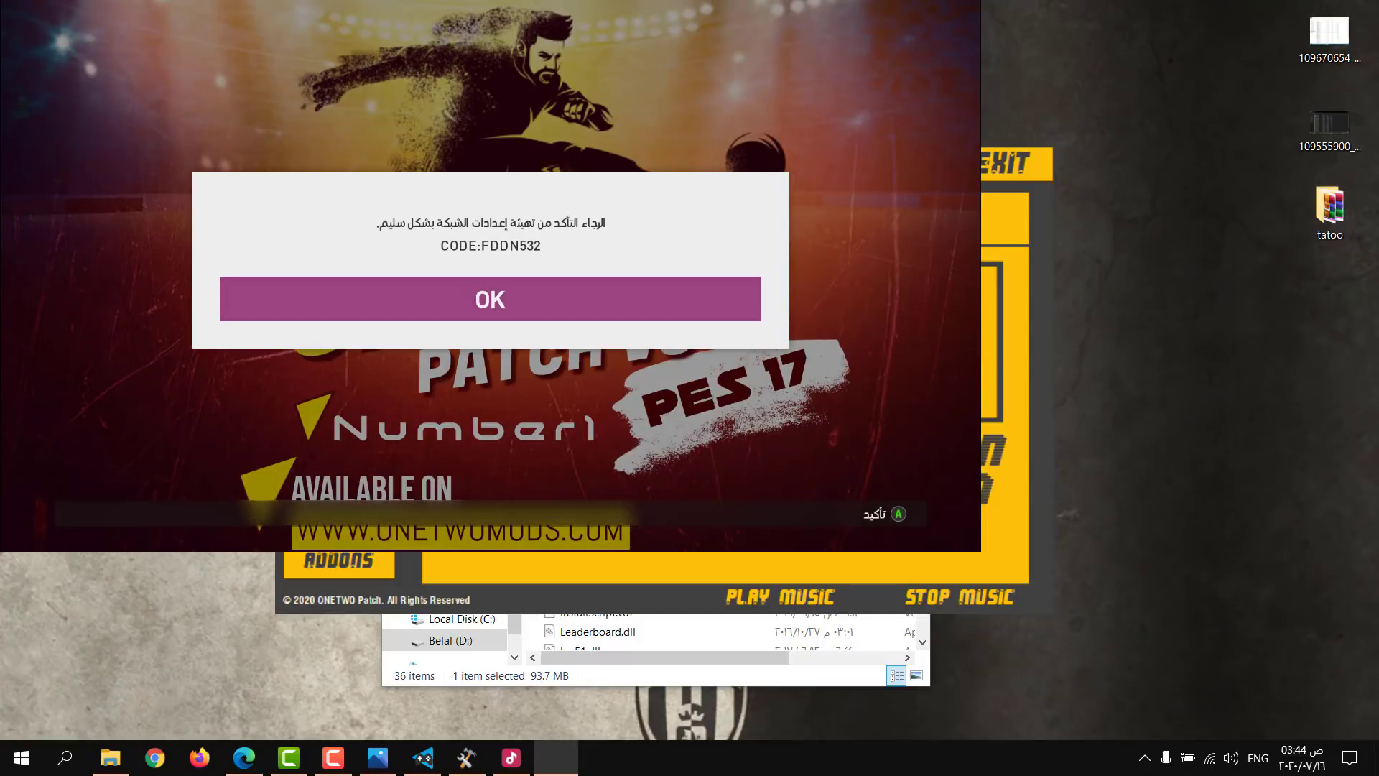
pyautogui.press('Return')
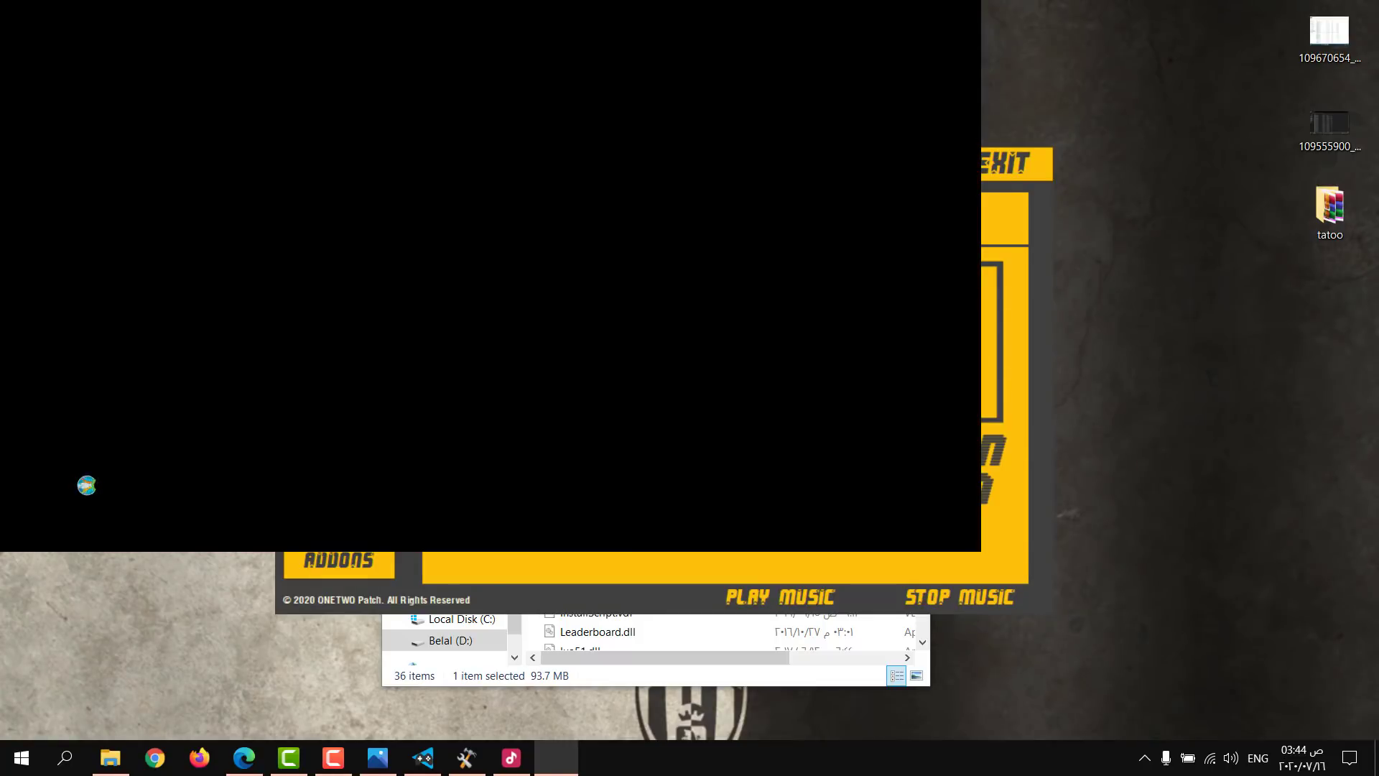
# Step: Browse the game's main menu sections, including Competition and Extras, and end on Match
pyautogui.press('Right')
pyautogui.press('e')
pyautogui.press('e')
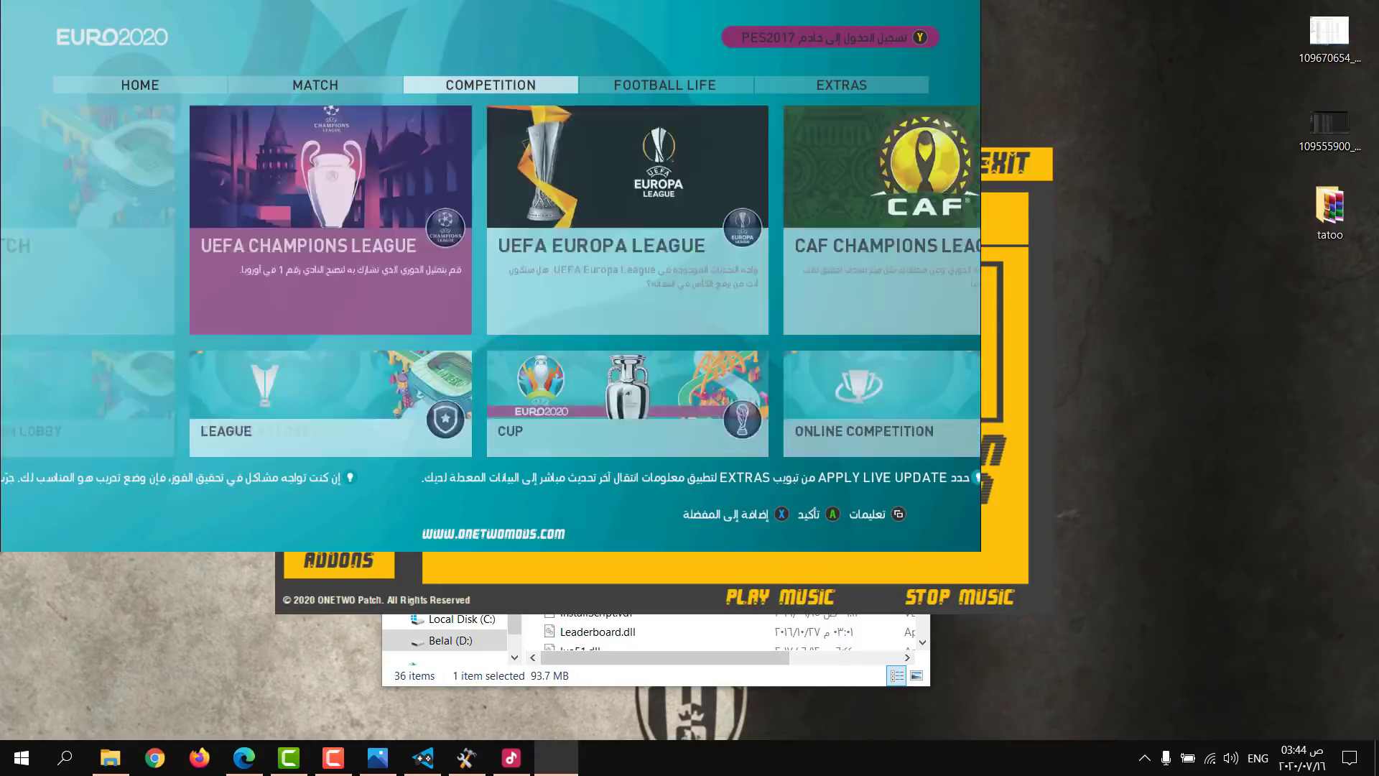
pyautogui.press('e')
pyautogui.press('e')
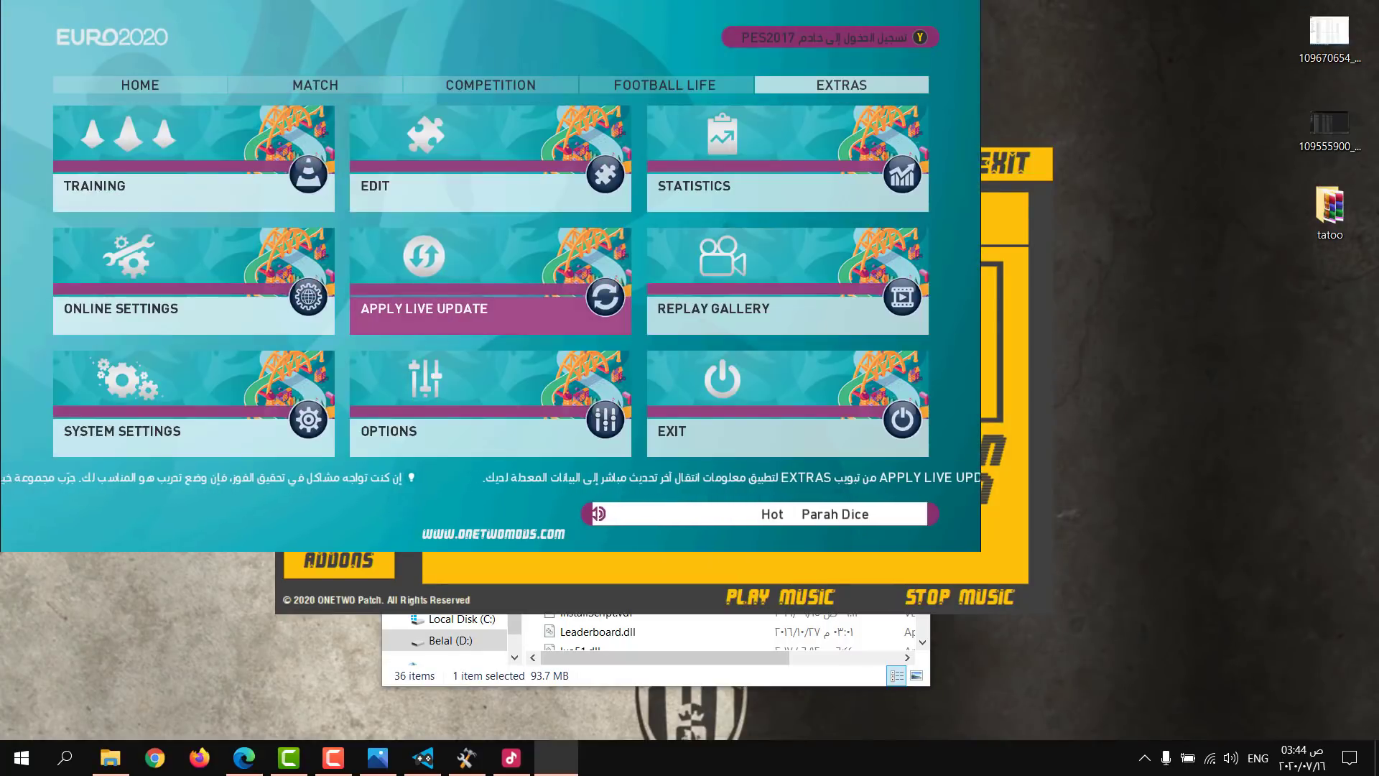
pyautogui.press('Right')
pyautogui.press('e')
pyautogui.press('e')
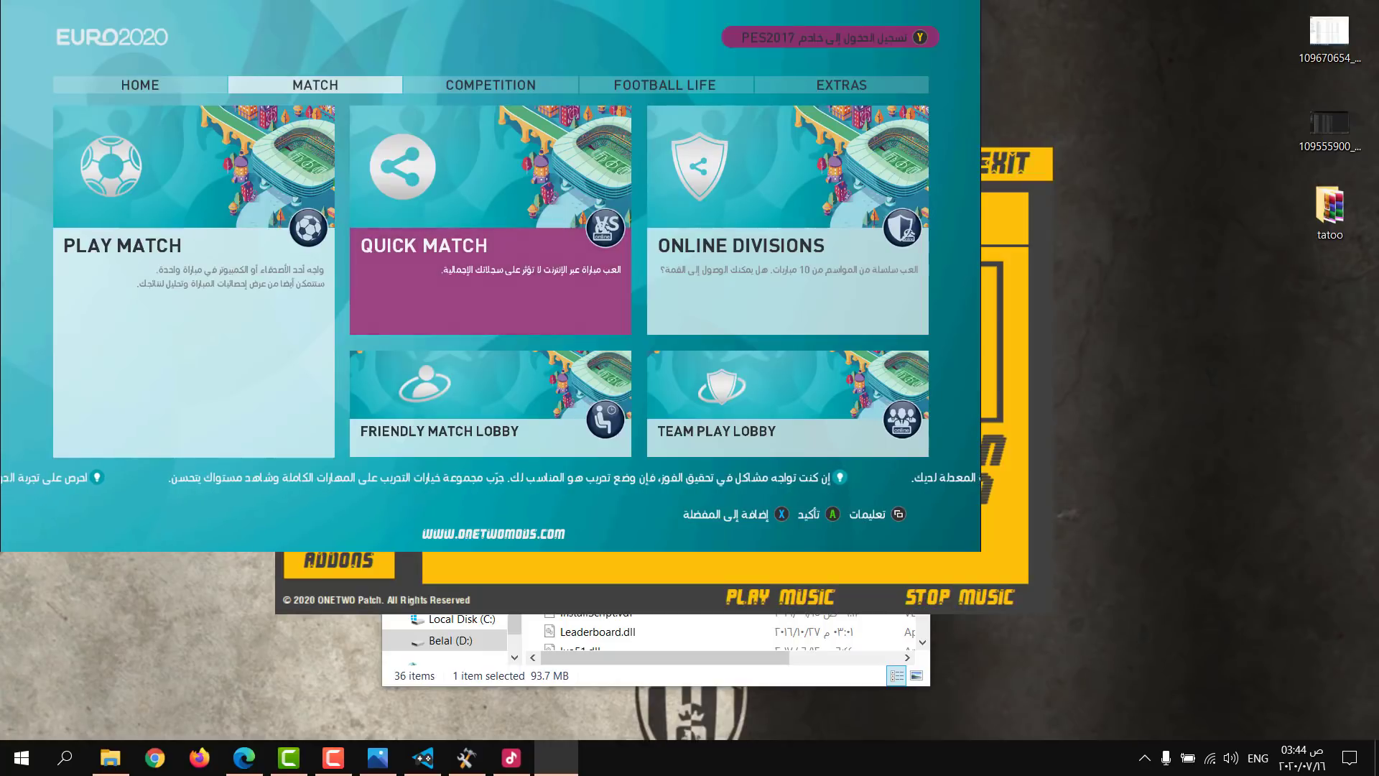
# Step: Exit PES 2017 from its Extras section, and close the OneTwo selector and the PES ONE TWO PATCH2 folder window
pyautogui.press('e')
pyautogui.press('e')
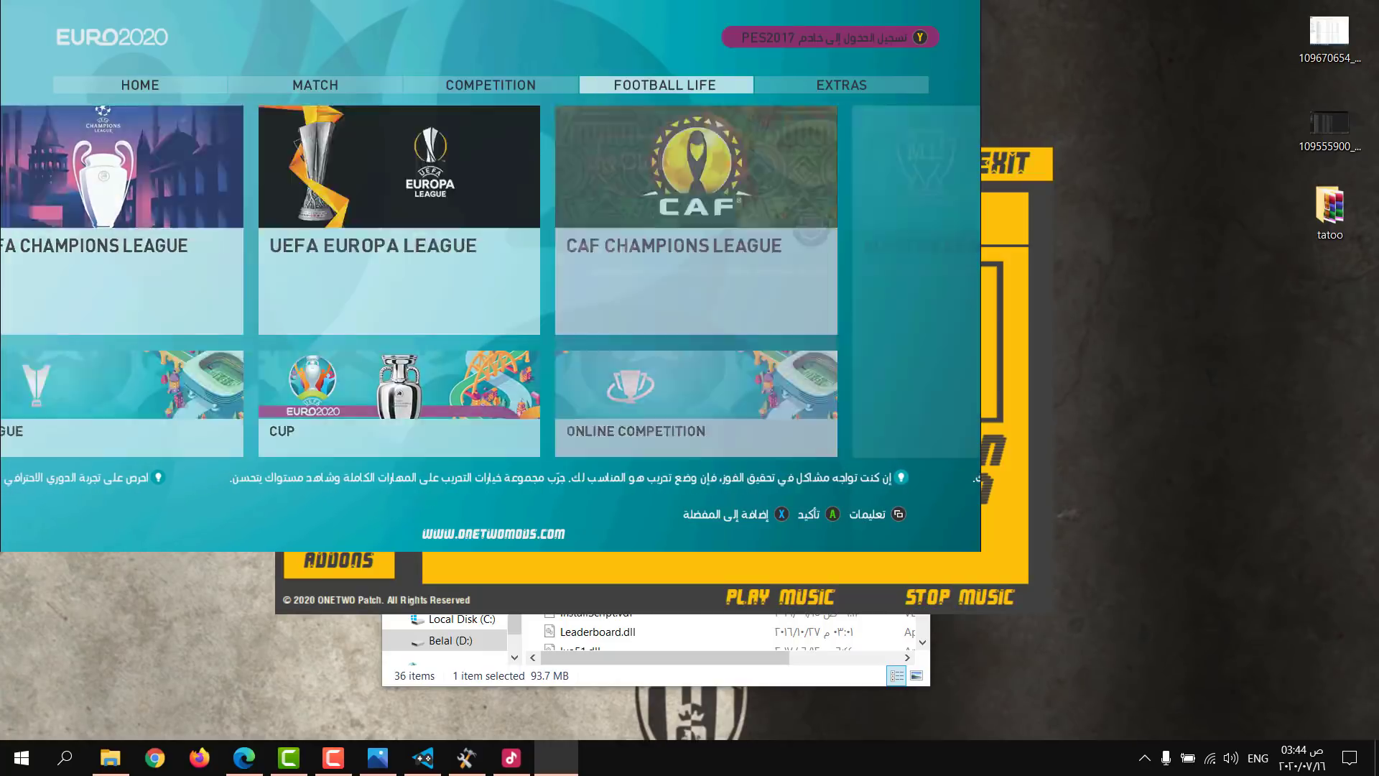
pyautogui.press('e')
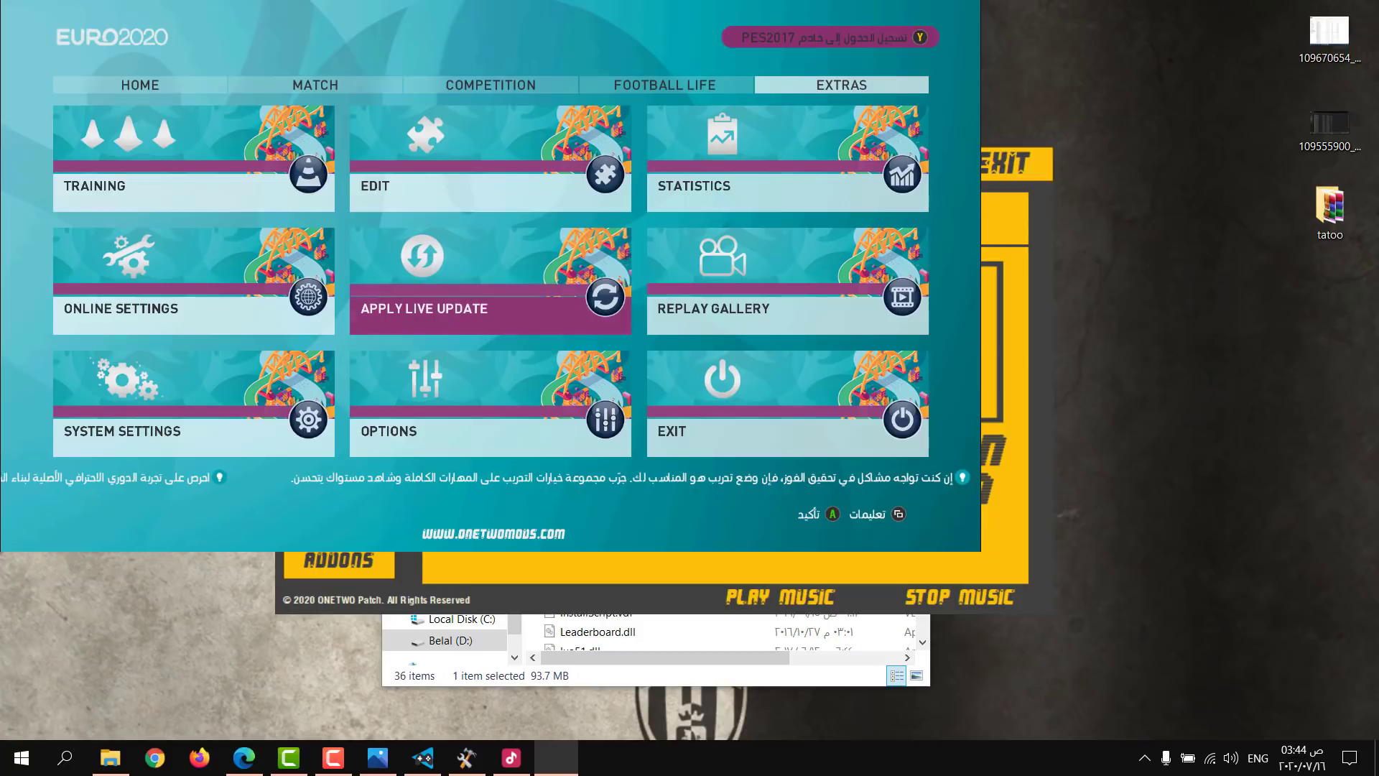
pyautogui.press('Down')
pyautogui.press('Right')
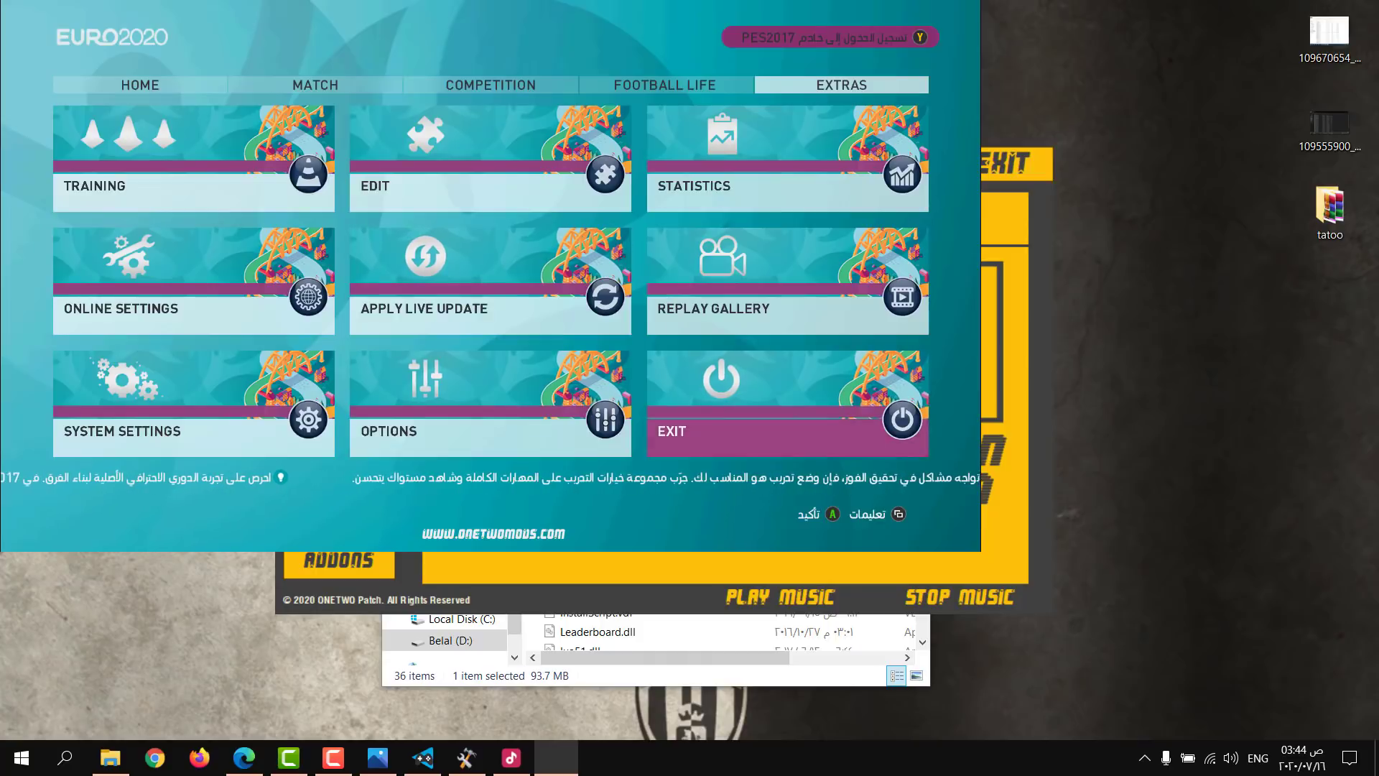
pyautogui.press('Return')
pyautogui.press('Return')
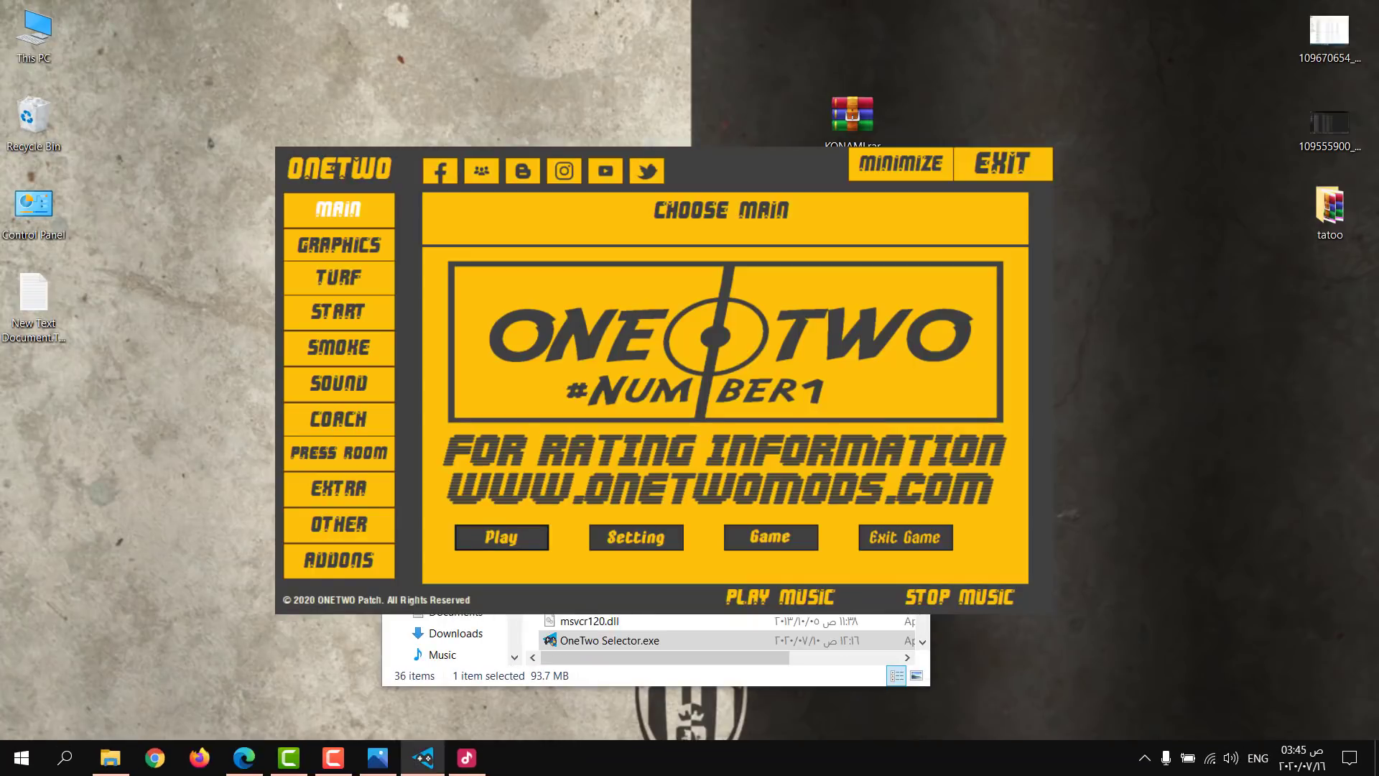
pyautogui.click(1056, 171)
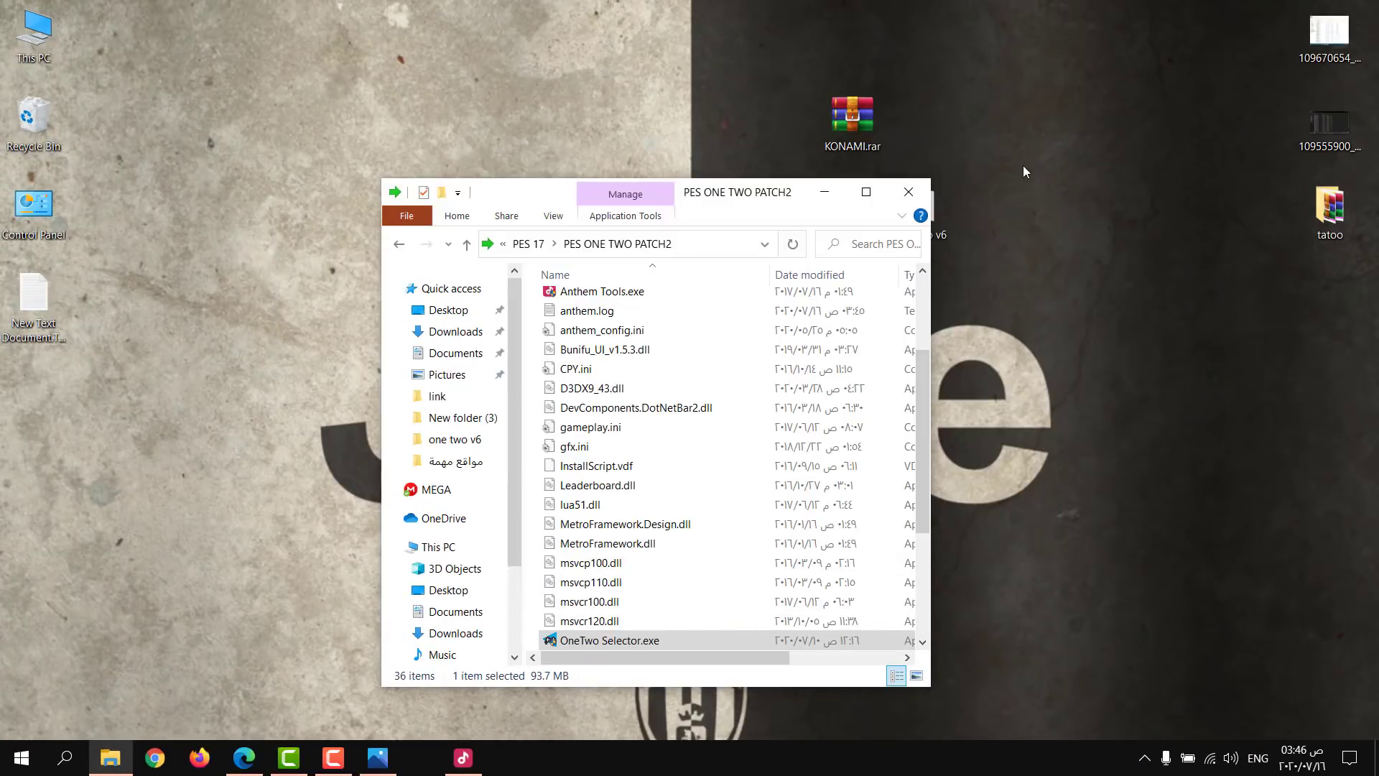
pyautogui.click(909, 192)
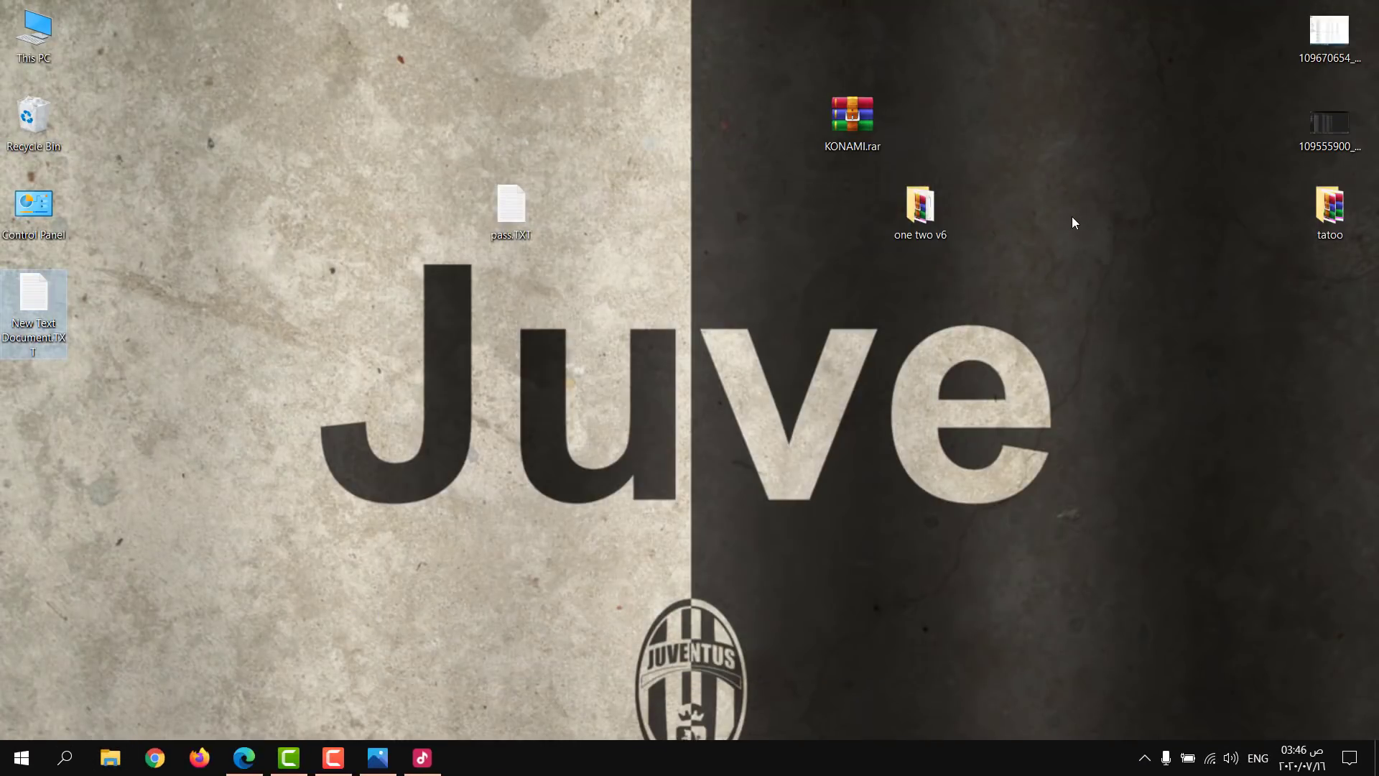
# Step: Move the one two v6 folder aside and extract KONAMI.rar onto the desktop
pyautogui.moveTo(903, 209); pyautogui.dragTo(1015, 191)
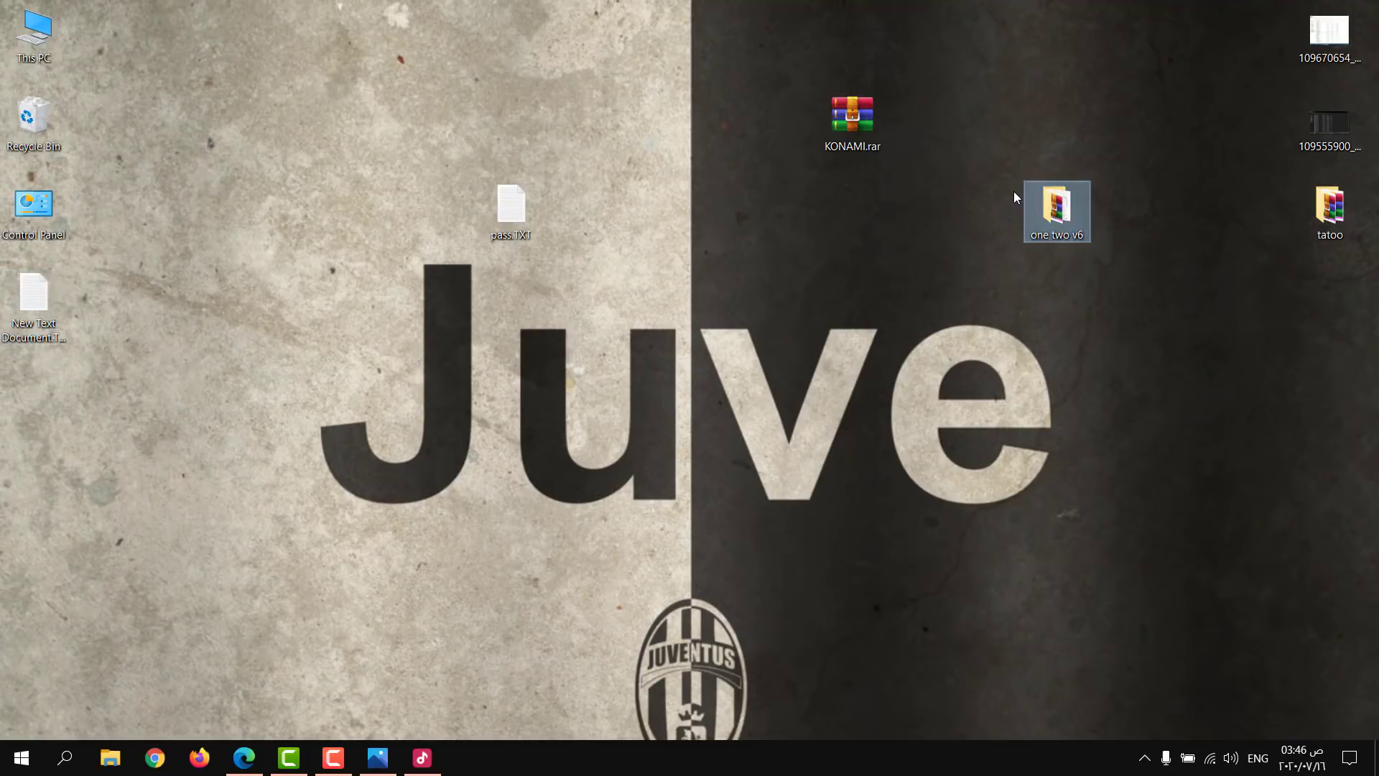
pyautogui.click(864, 101)
pyautogui.rightClick(863, 101)
pyautogui.click(911, 191)
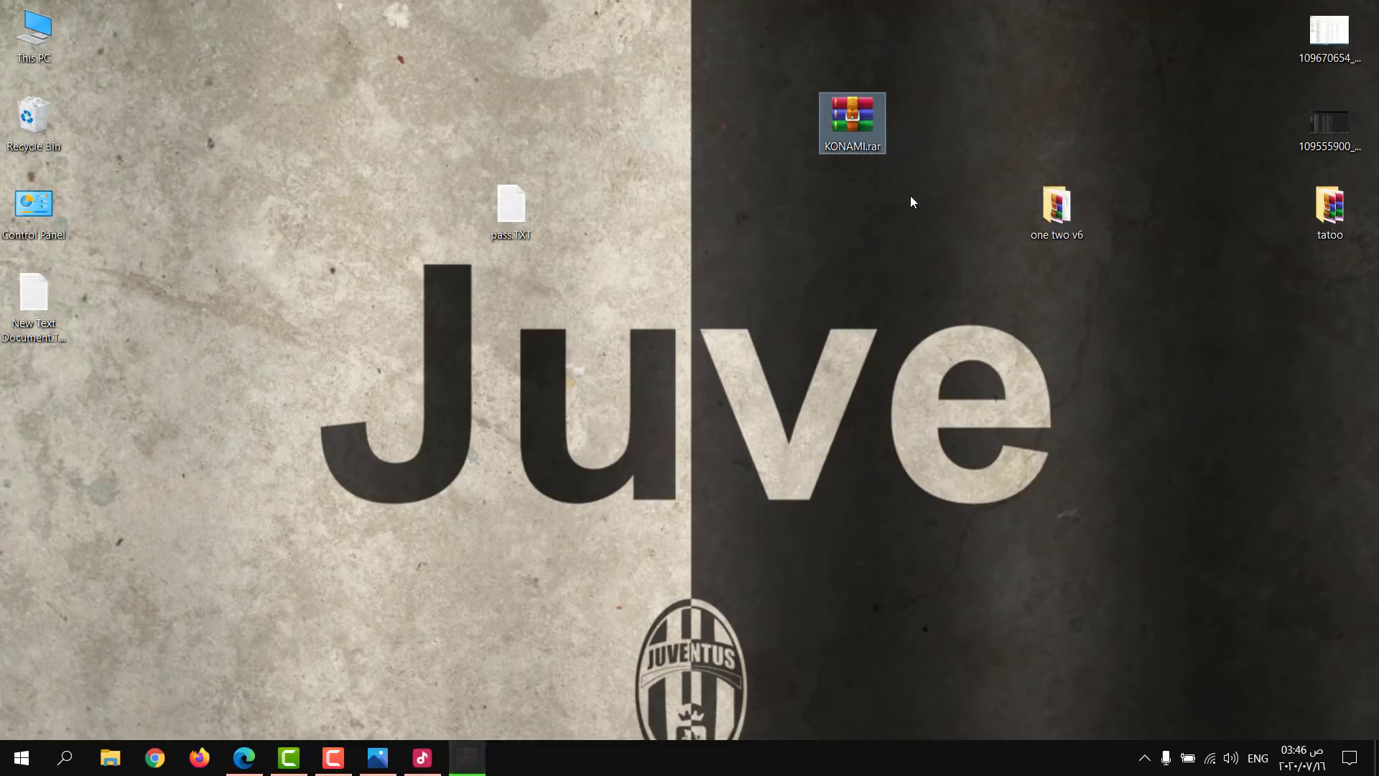
# Step: Replace the KONAMI folder in Documents with the extracted one, moving it from the desktop, and close the window
pyautogui.click(57, 396)
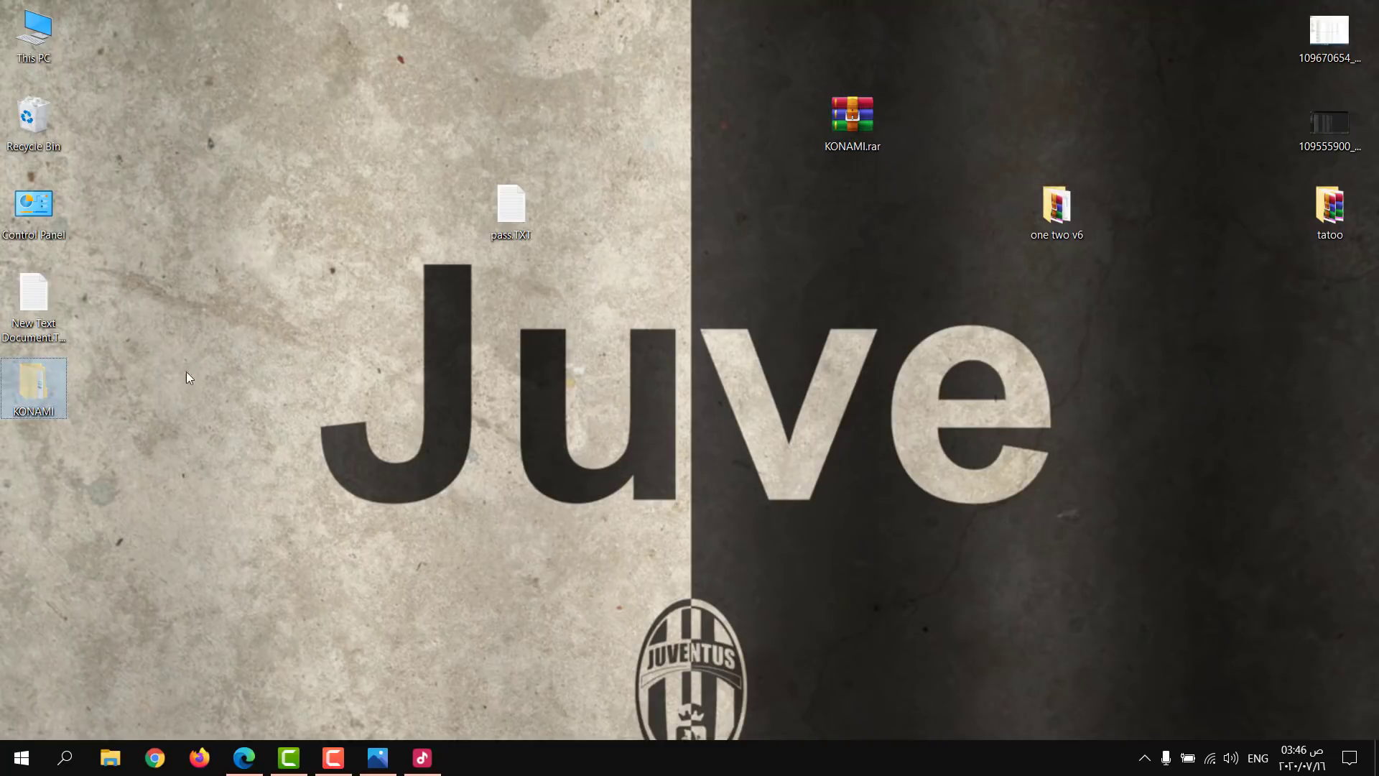
pyautogui.doubleClick(34, 32)
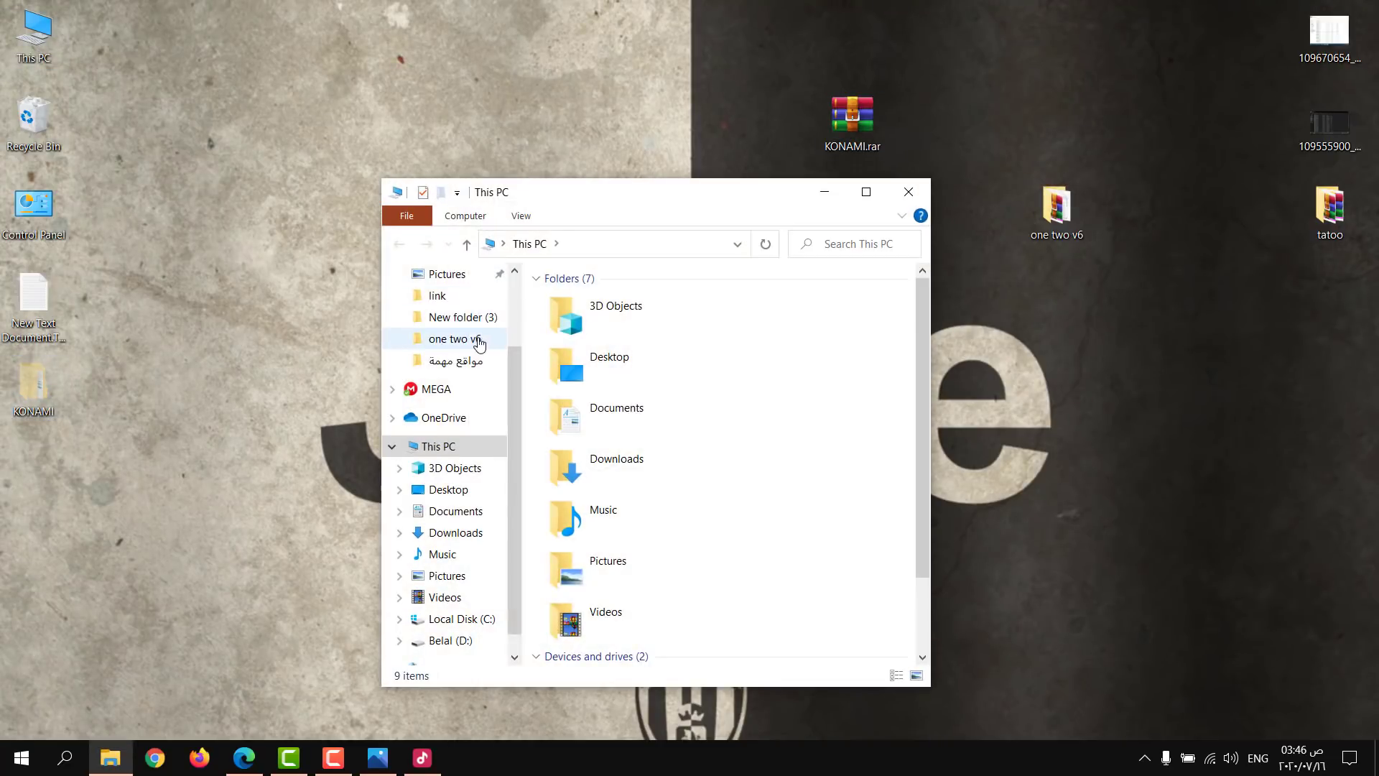
pyautogui.click(467, 348)
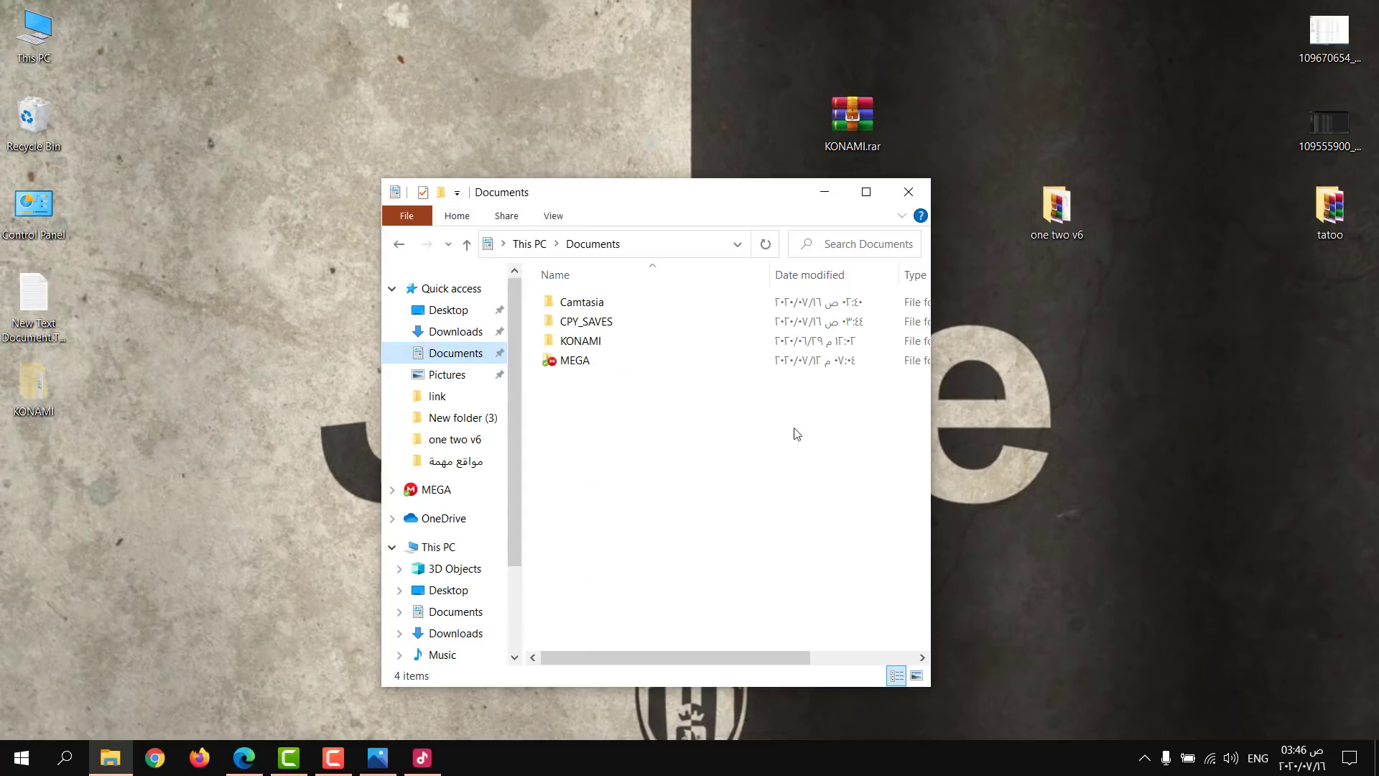
pyautogui.rightClick(584, 340)
pyautogui.click(718, 679)
pyautogui.rightClick(690, 458)
pyautogui.click(745, 582)
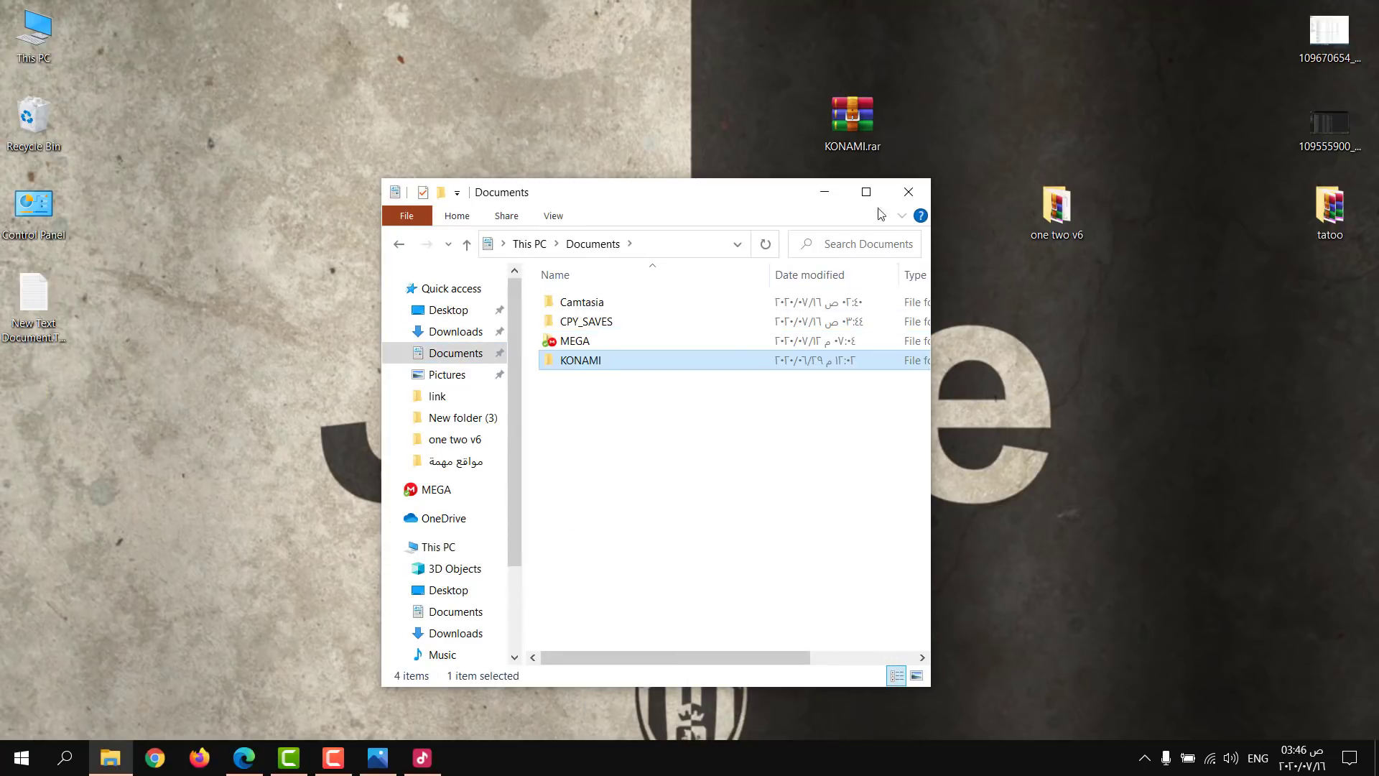
pyautogui.click(908, 192)
# Step: Arrange KONAMI.rar, the one two v6 folder and pass.TXT in one column beside the tatoo folder on the desktop
pyautogui.moveTo(847, 120); pyautogui.dragTo(1254, 36)
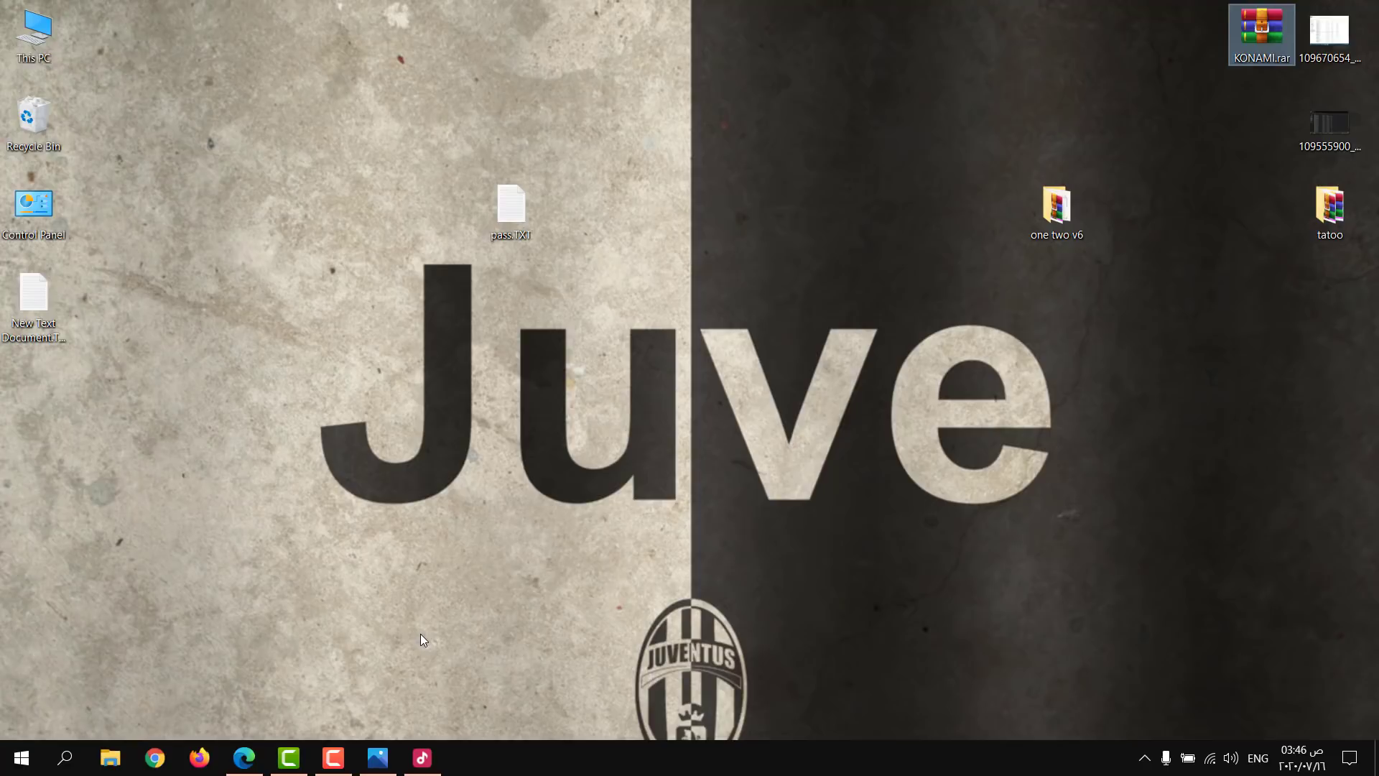
pyautogui.moveTo(1057, 206); pyautogui.dragTo(1270, 132)
pyautogui.click(1224, 228)
pyautogui.moveTo(491, 217); pyautogui.dragTo(1134, 213)
pyautogui.moveTo(1227, 204); pyautogui.dragTo(1229, 206)
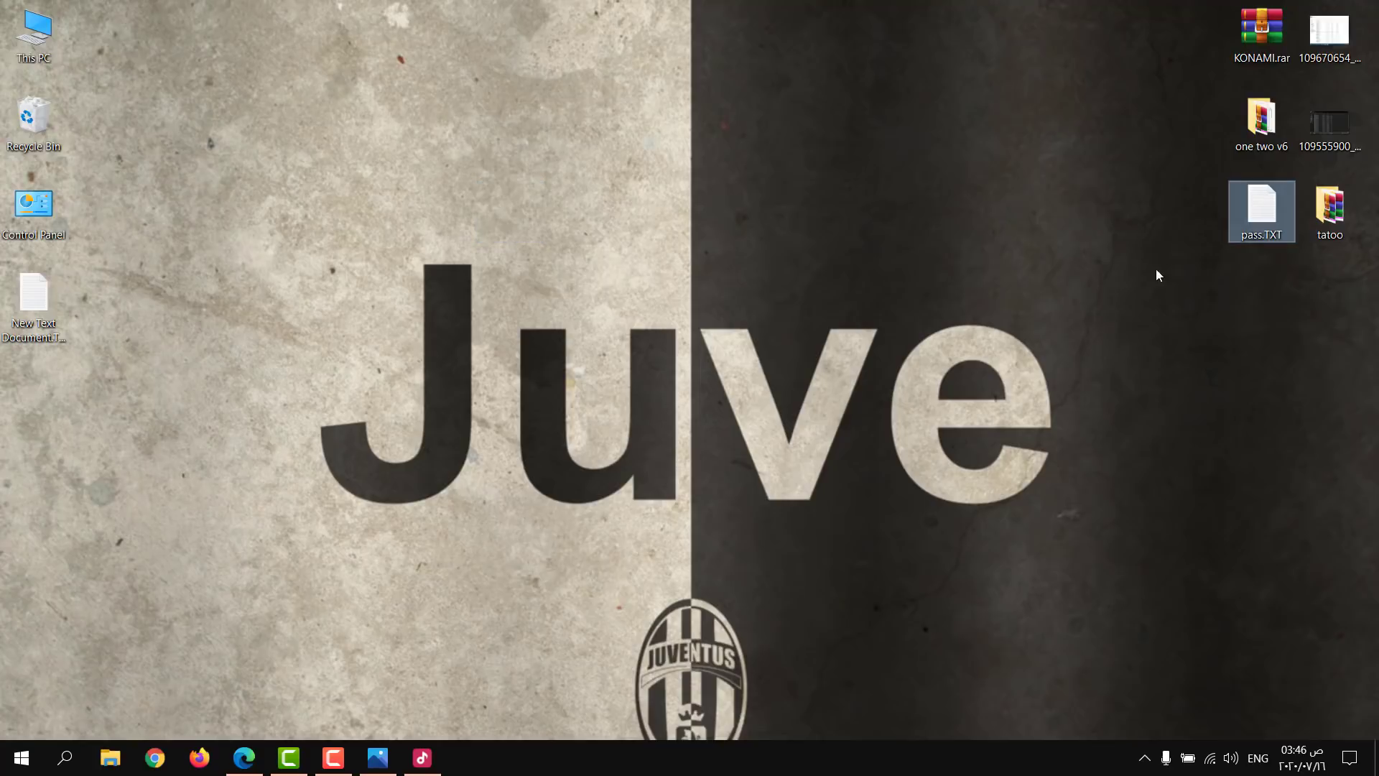
# Step: View the archives in the tatoo folder, then switch to Microsoft Edge and open the TATO MOD download page
pyautogui.click(1338, 209)
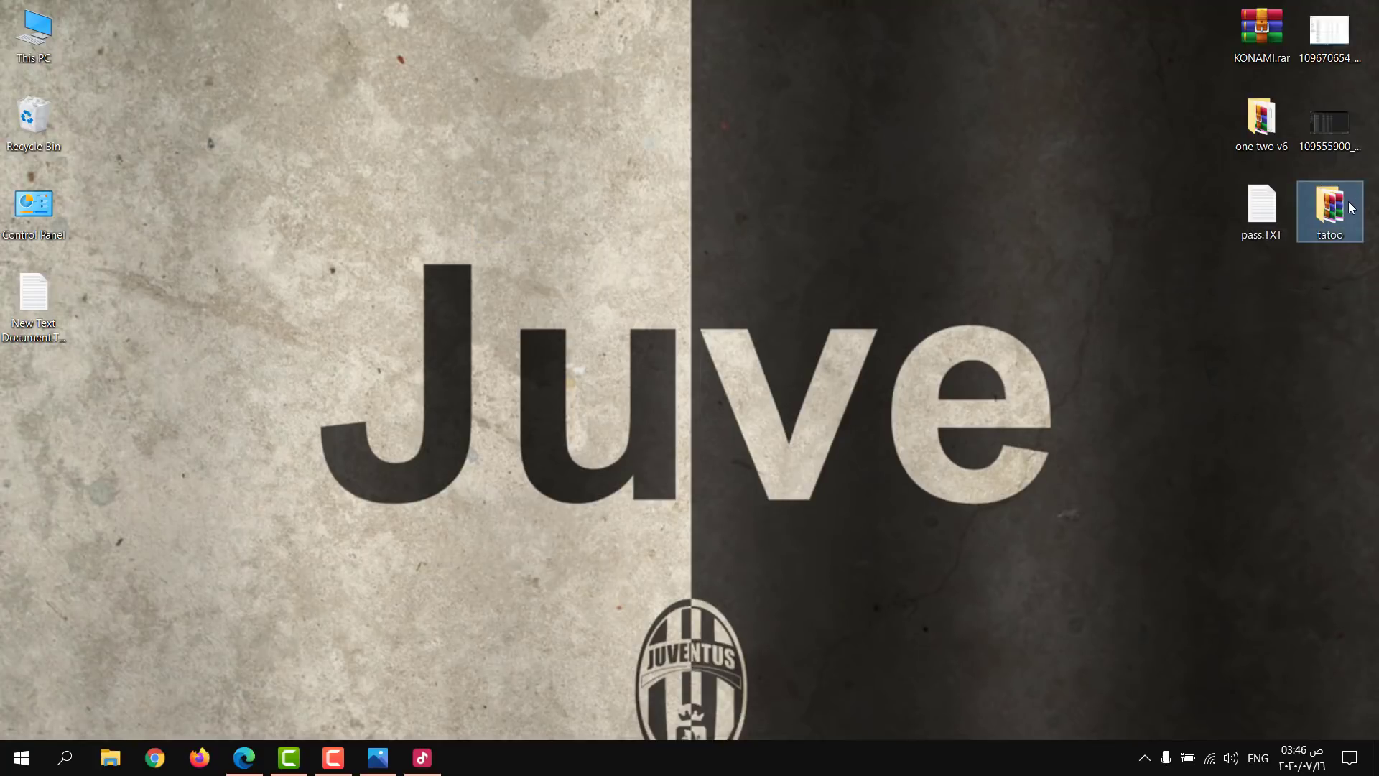
pyautogui.doubleClick(1349, 207)
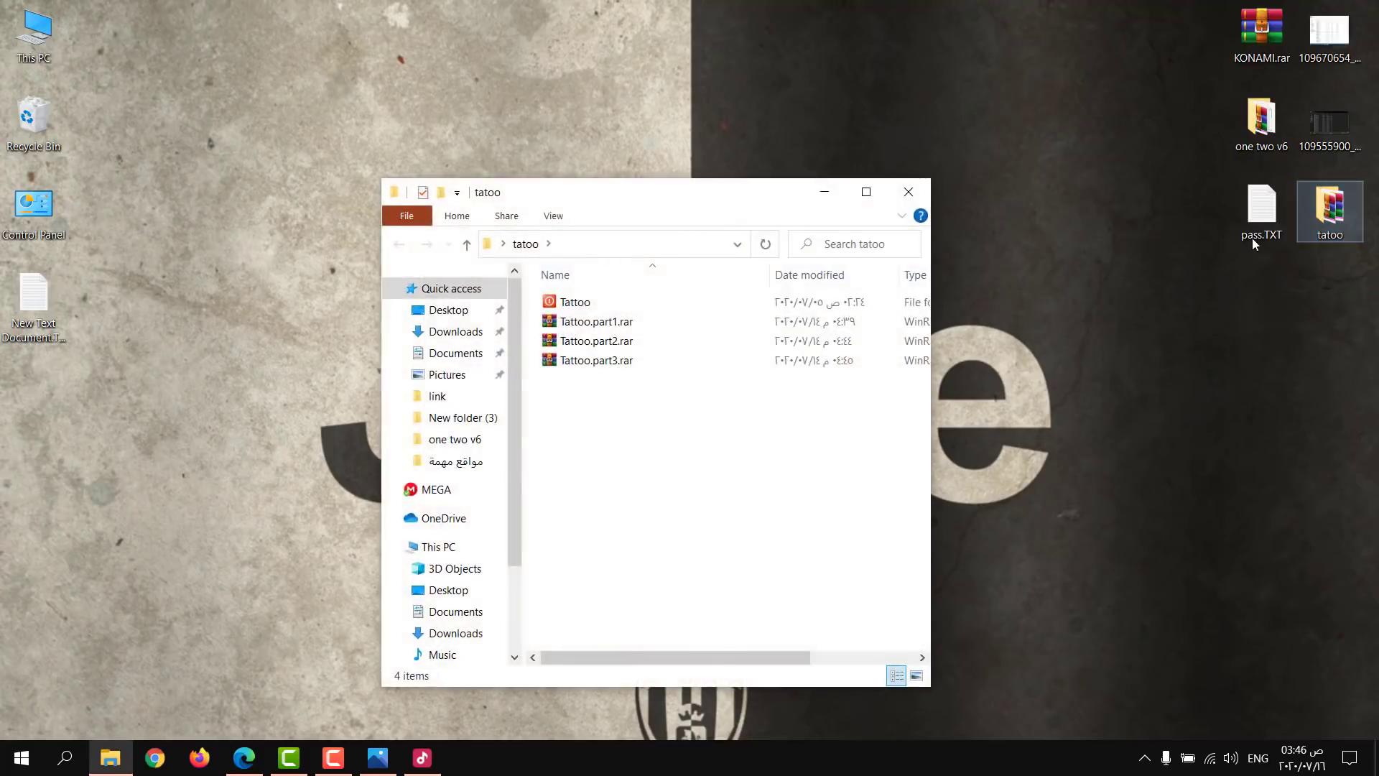
pyautogui.click(248, 762)
pyautogui.scroll(2, 1064, 333)
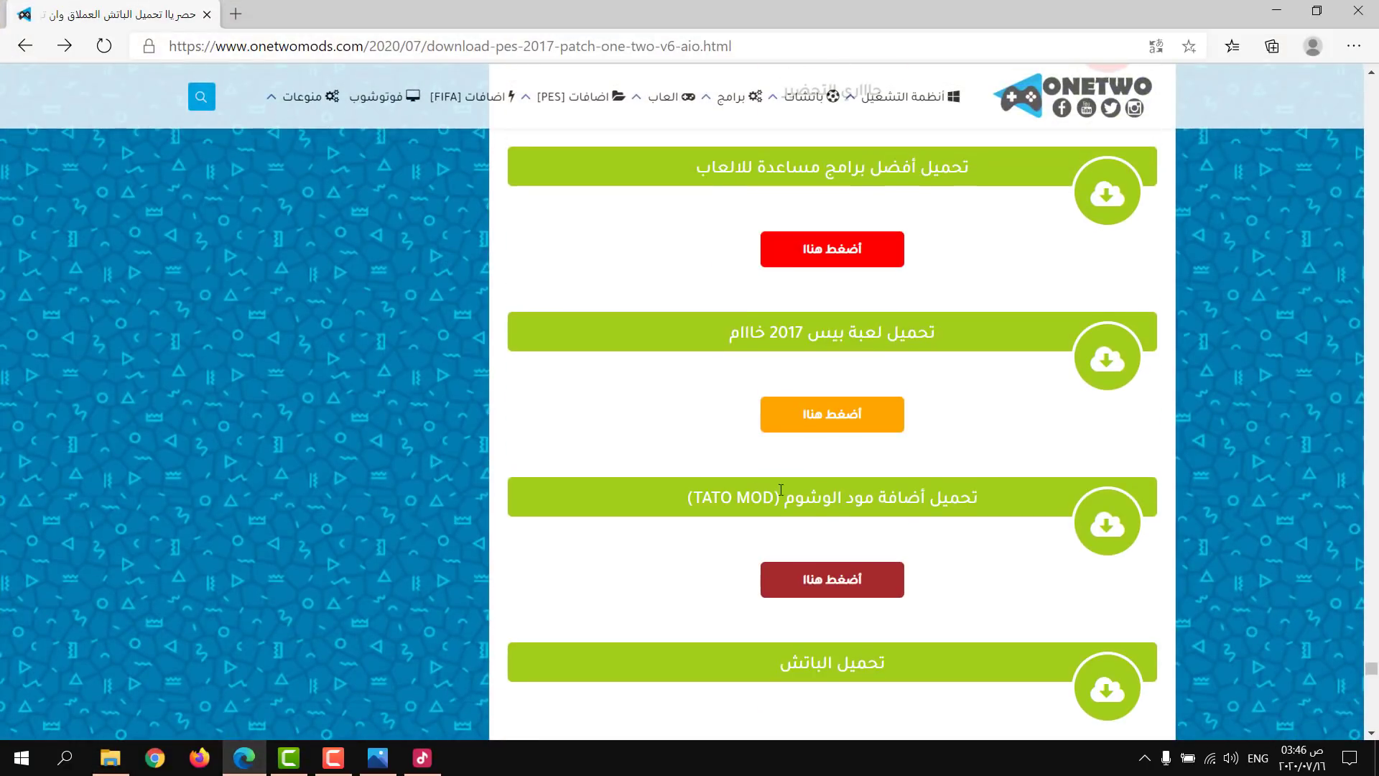
pyautogui.click(825, 575)
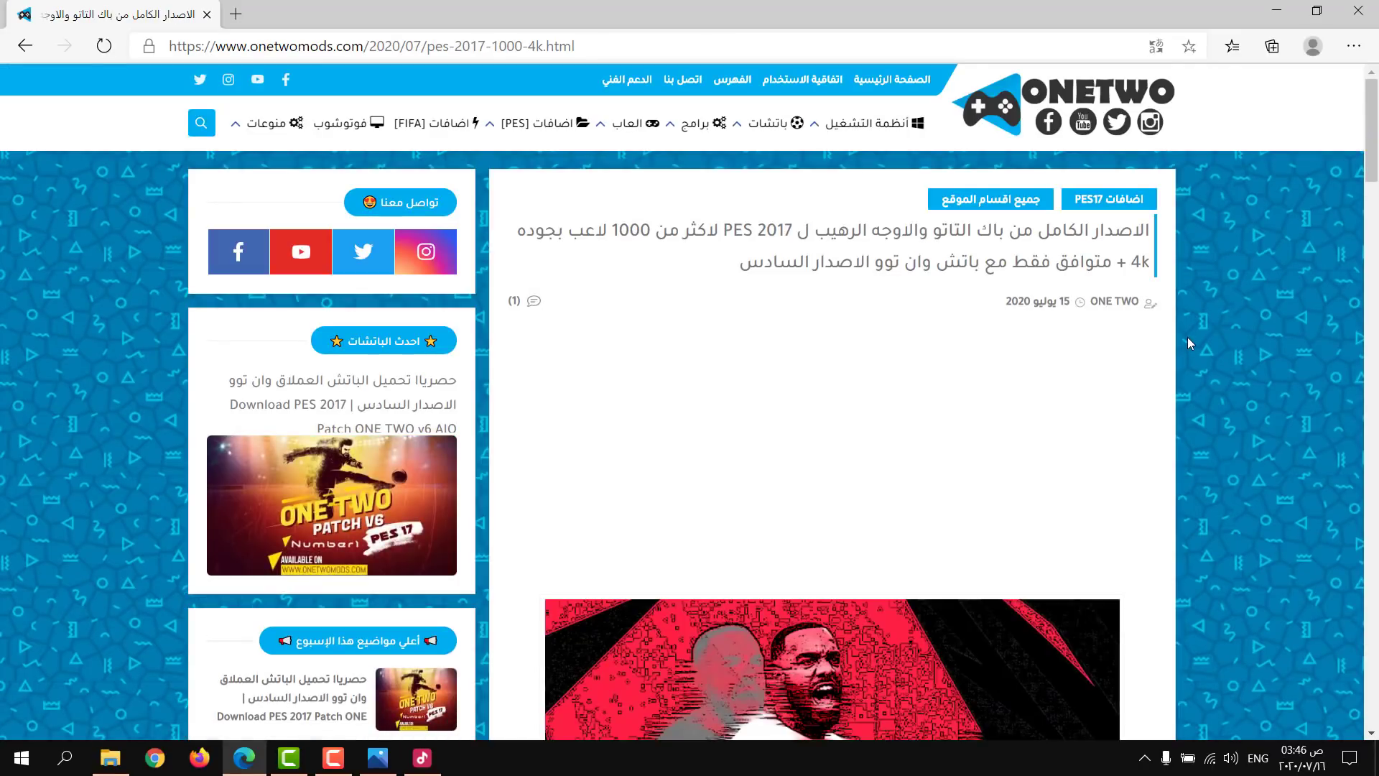
# Step: Read the tattoo mod post's password, description and recommended requirements down to the PES 2017 settings picture
pyautogui.scroll(-8, 1194, 339)
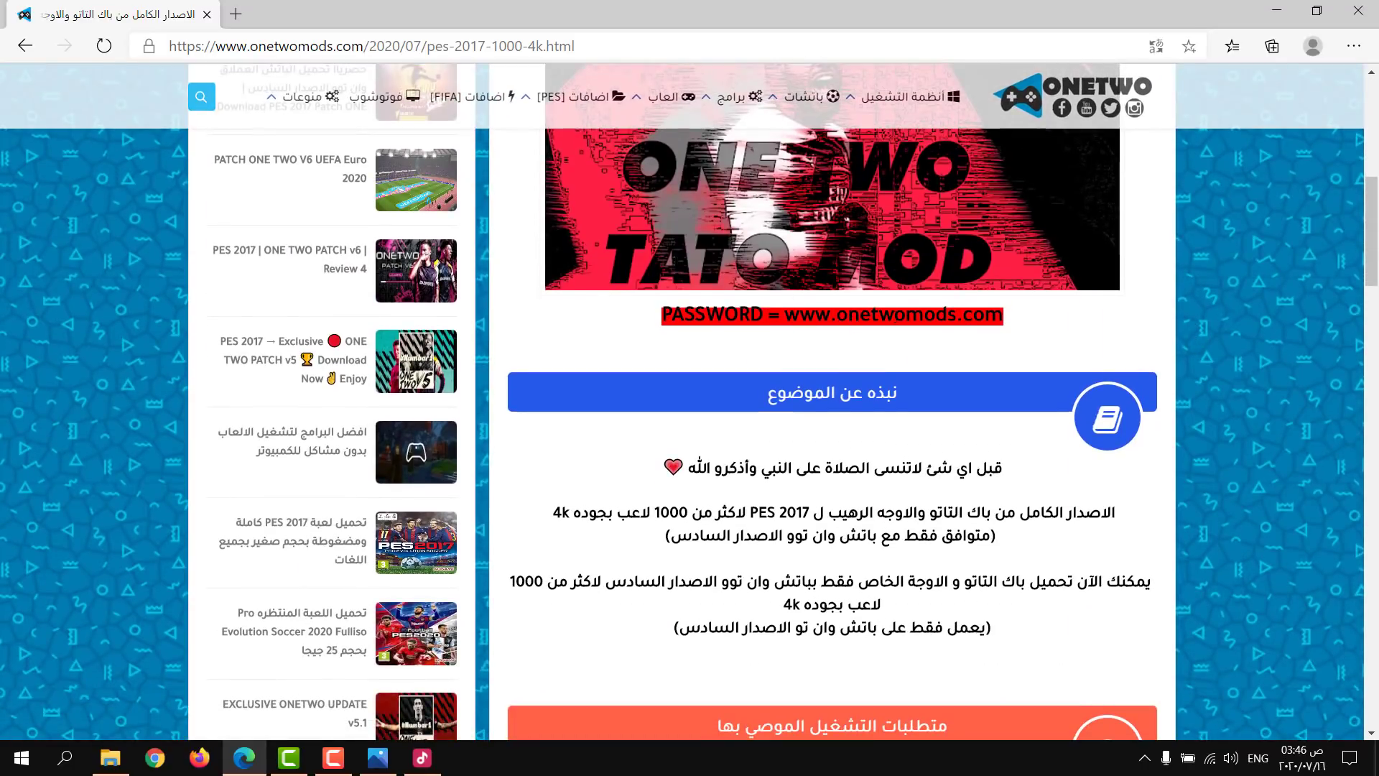
pyautogui.scroll(-7, 995, 328)
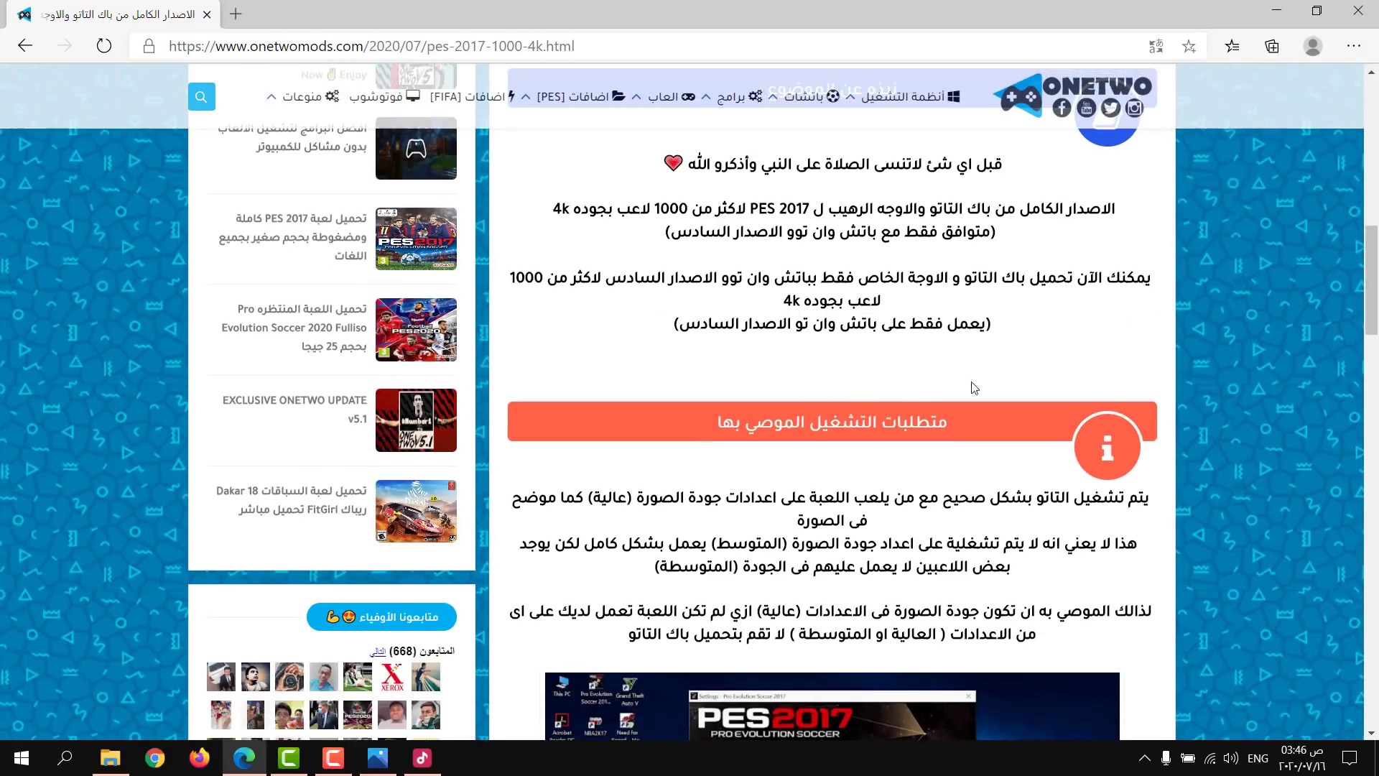
pyautogui.scroll(-3, 932, 330)
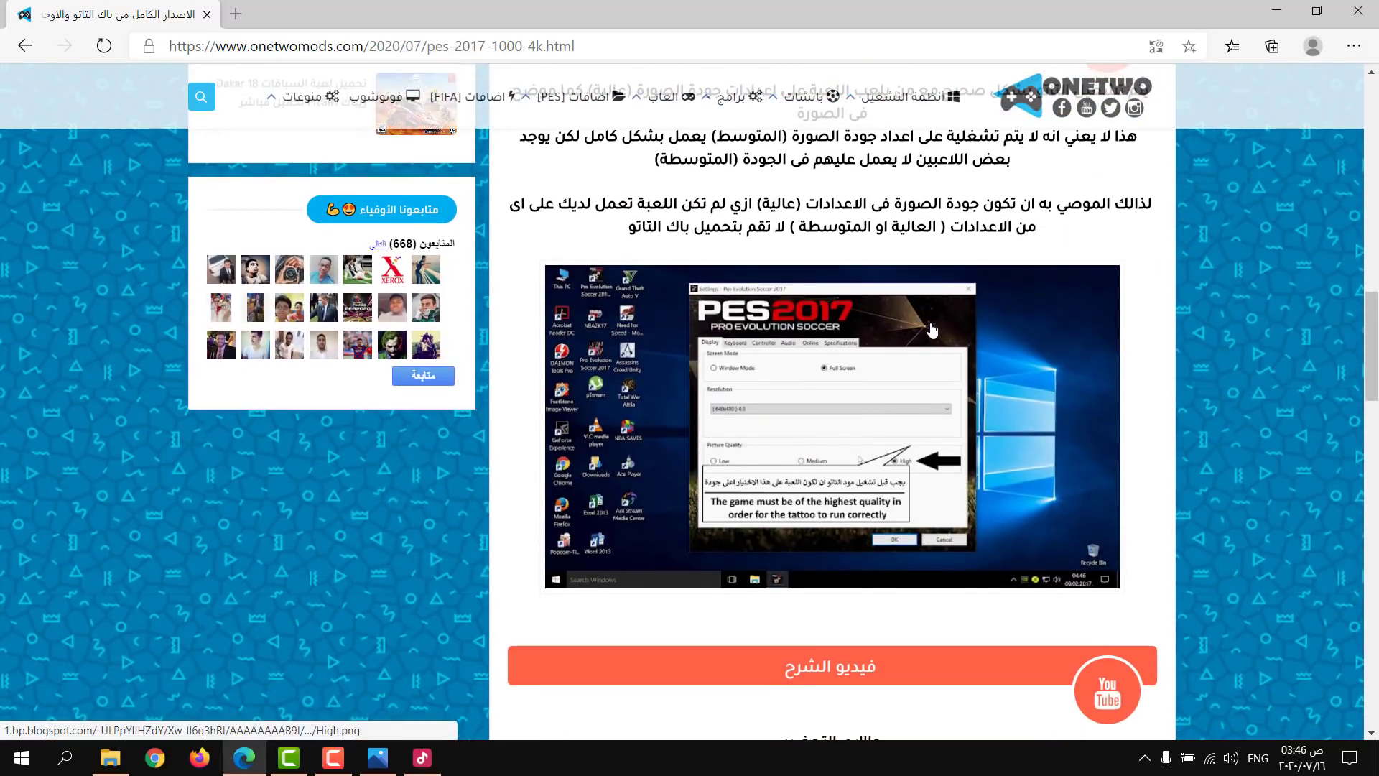
pyautogui.scroll(2, 933, 332)
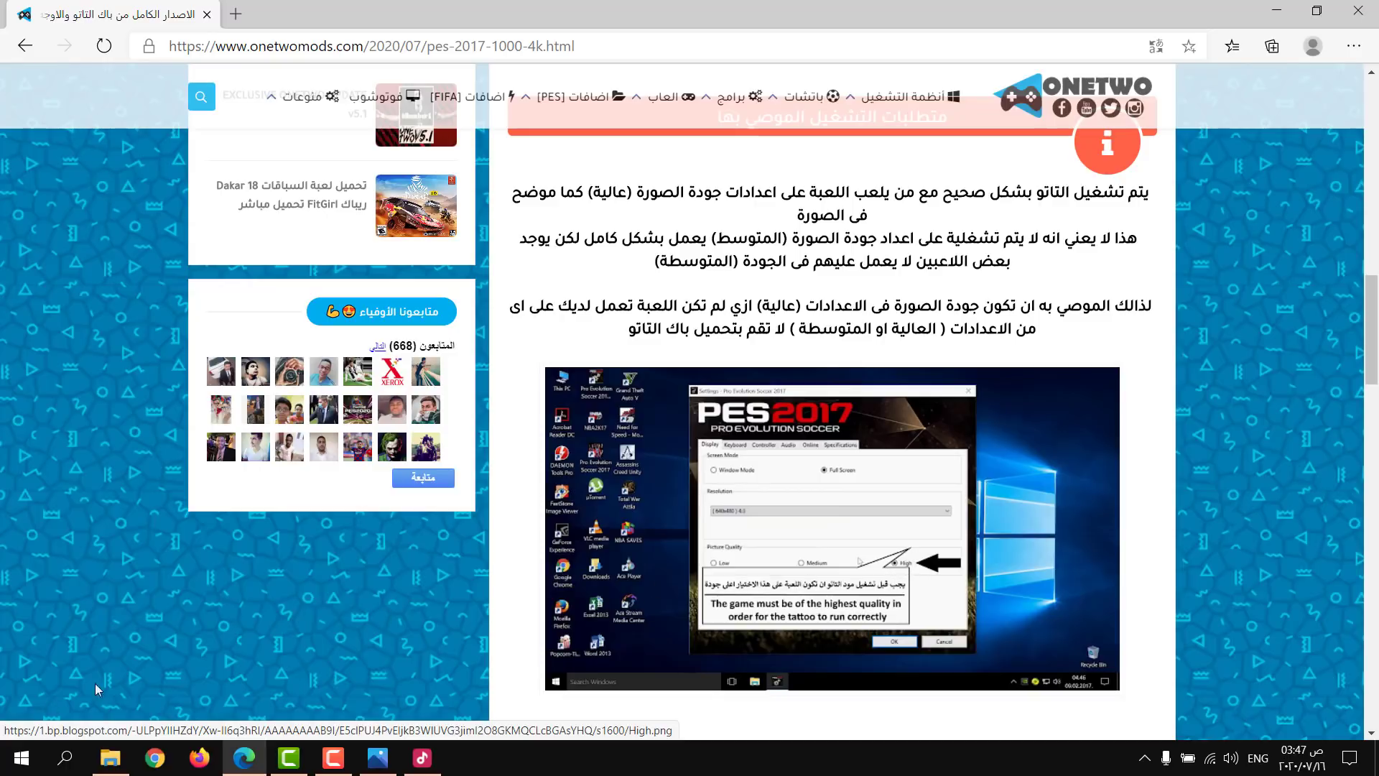
pyautogui.click(113, 763)
pyautogui.click(113, 761)
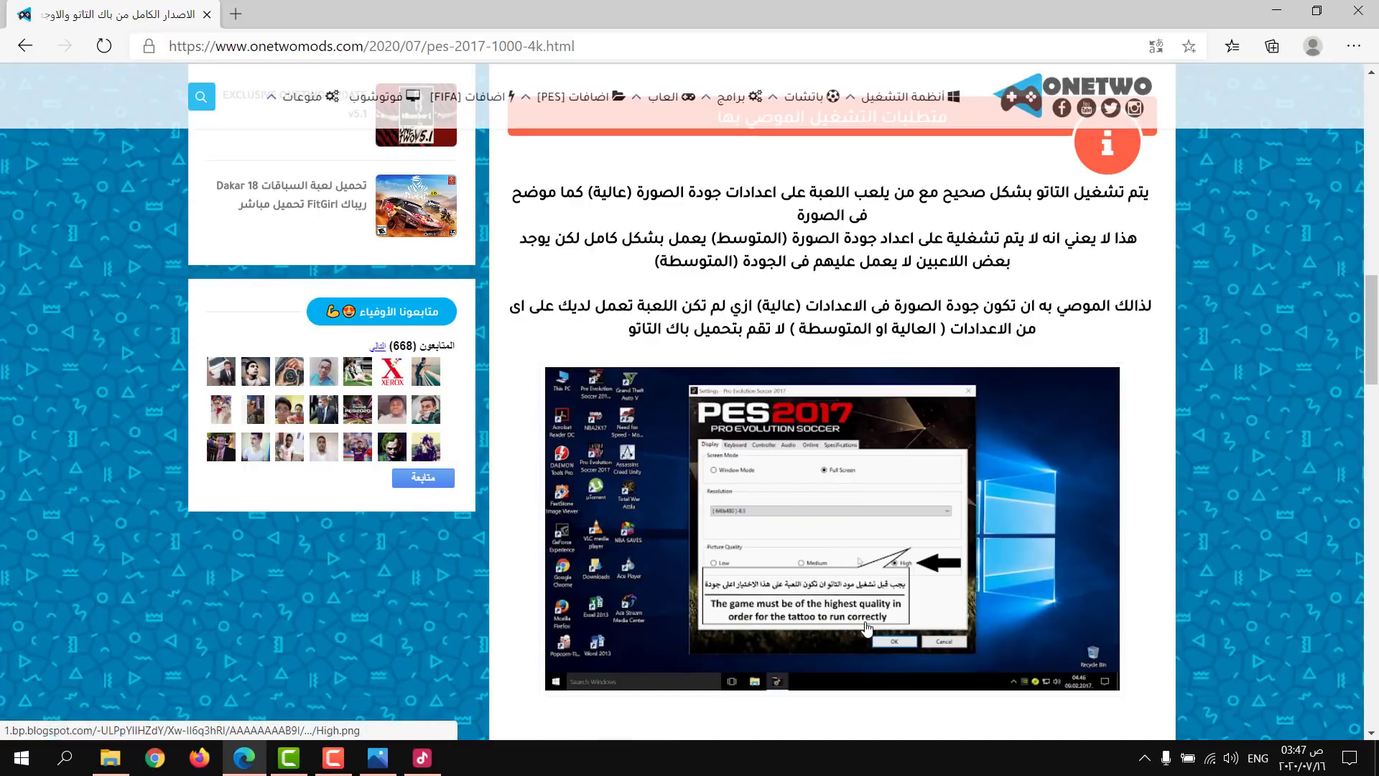
# Step: View the High.png settings picture at full size, return to the tattoo mod post, and minimize the browser
pyautogui.click(917, 575)
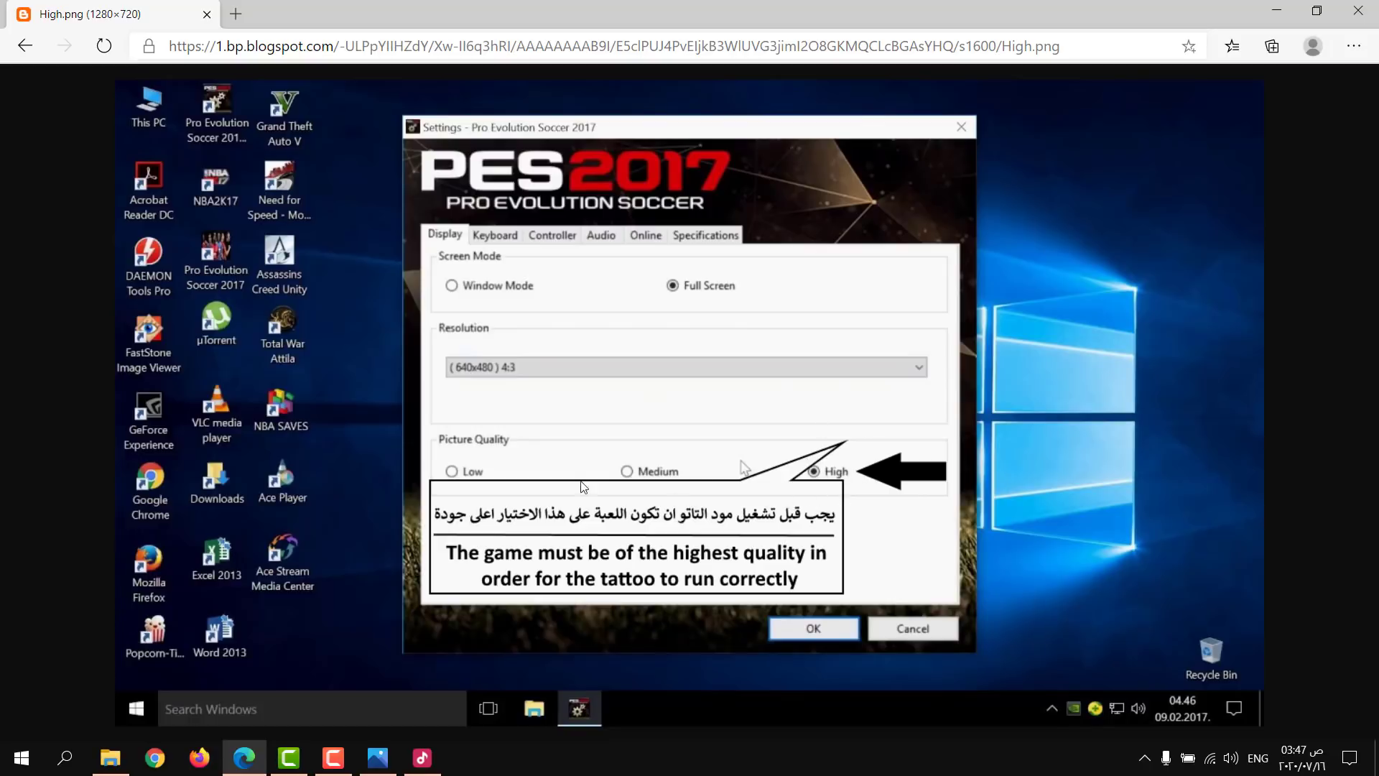
pyautogui.click(25, 45)
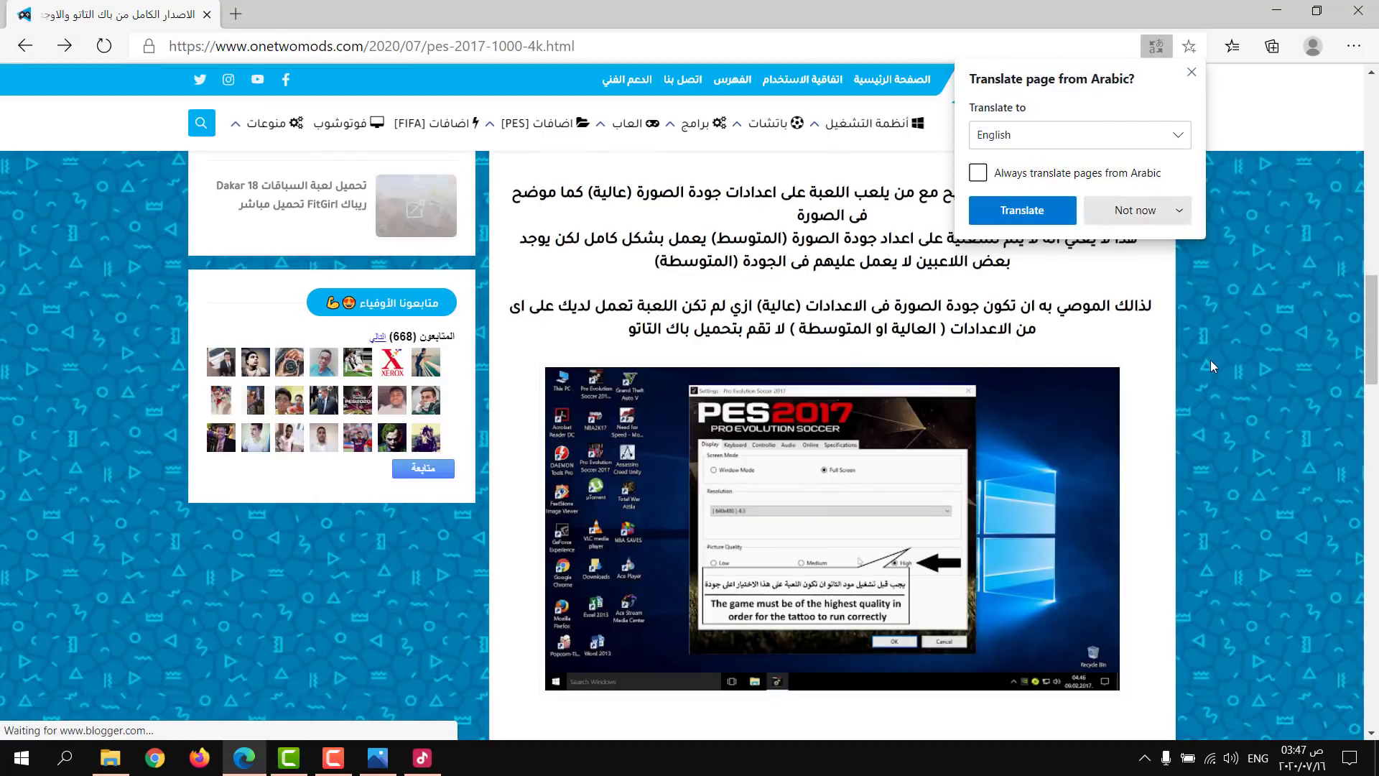
pyautogui.click(1210, 360)
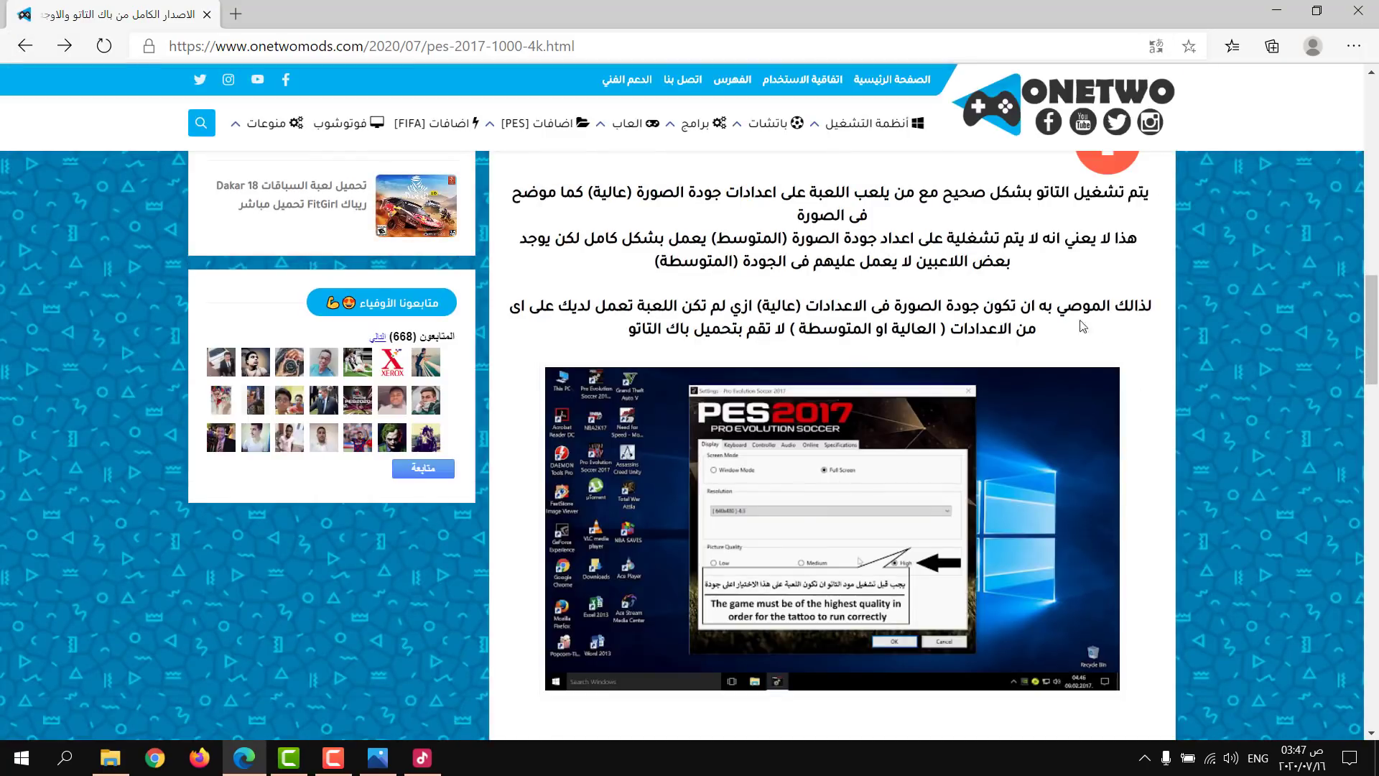
pyautogui.scroll(1, 1041, 352)
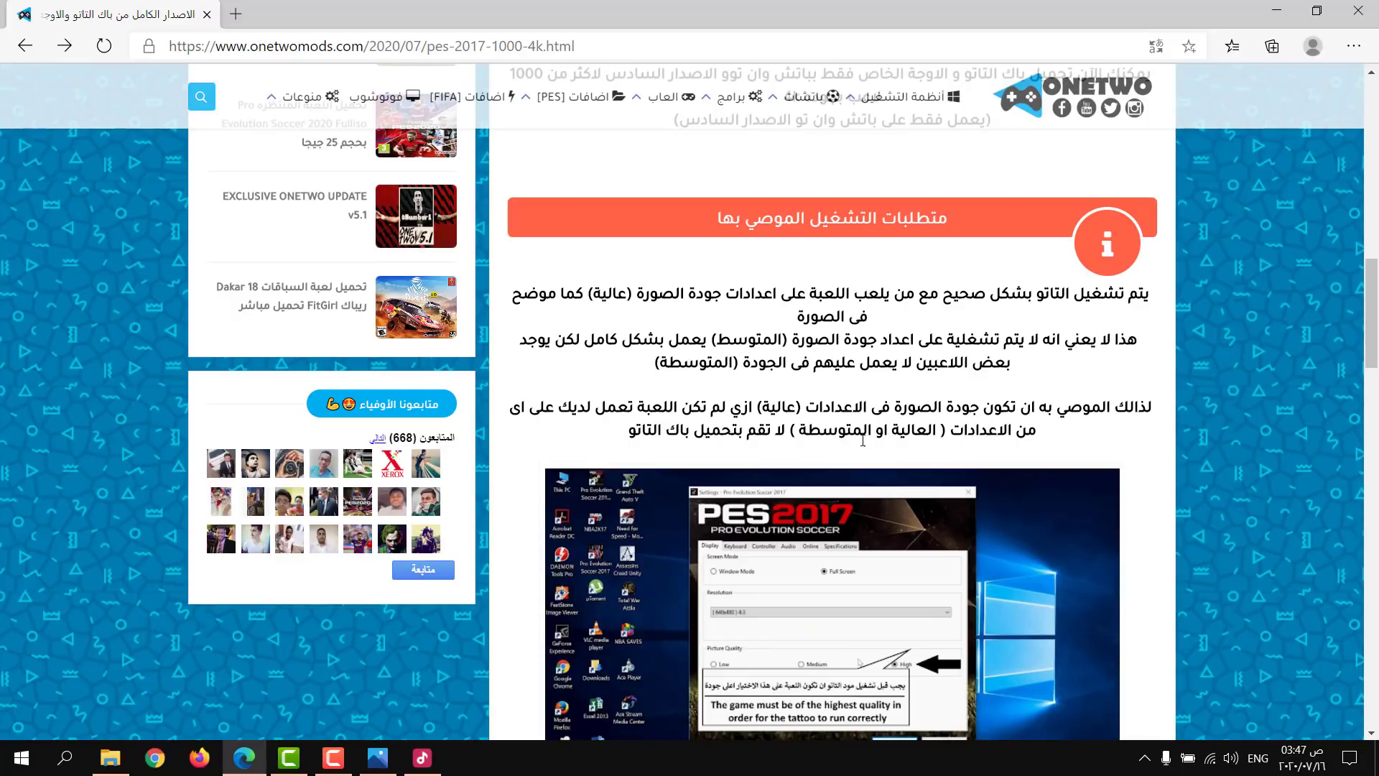
pyautogui.scroll(-3, 871, 433)
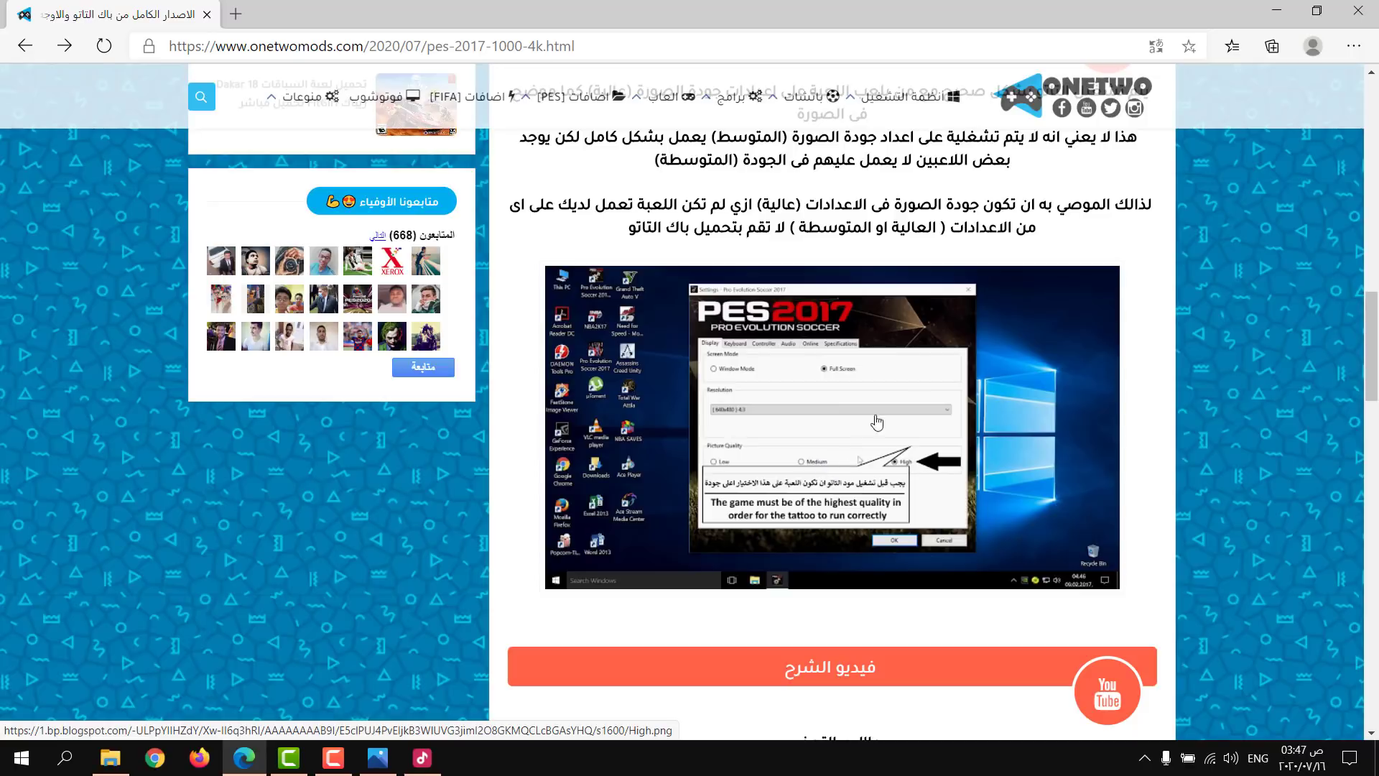
pyautogui.click(1286, 10)
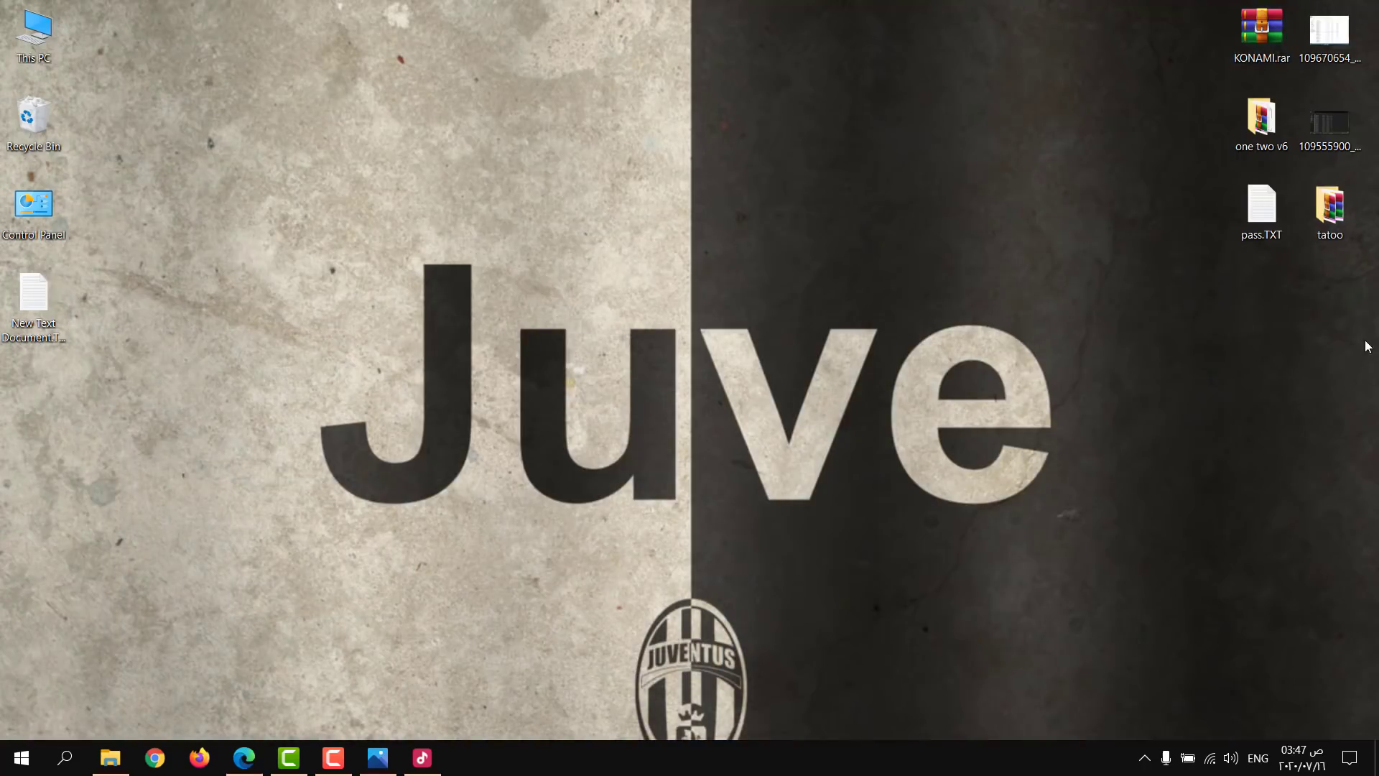
# Step: Open the tatoo folder and bring up the available actions for Tattoo.part1.rar
pyautogui.doubleClick(1354, 234)
pyautogui.moveTo(693, 462); pyautogui.dragTo(632, 321)
pyautogui.click(616, 321)
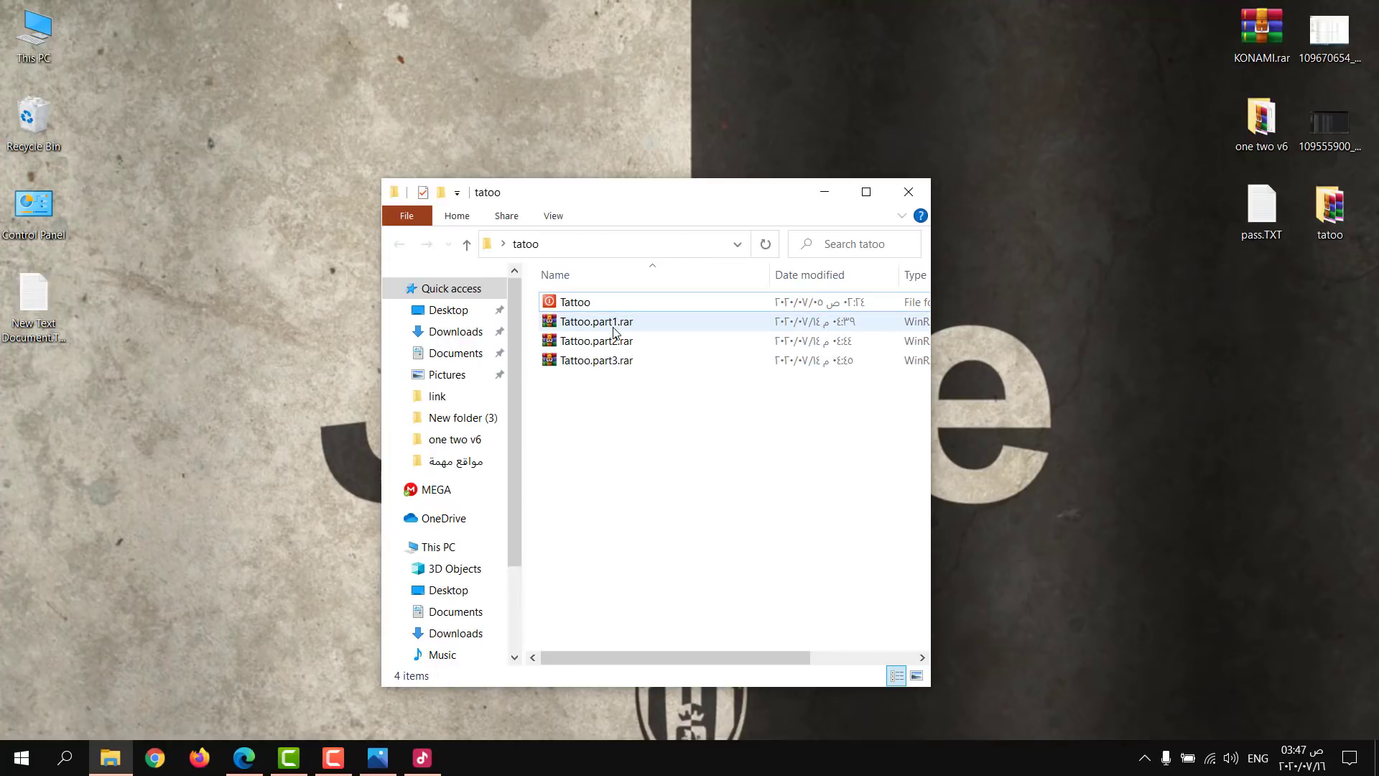
pyautogui.rightClick(613, 313)
pyautogui.click(588, 513)
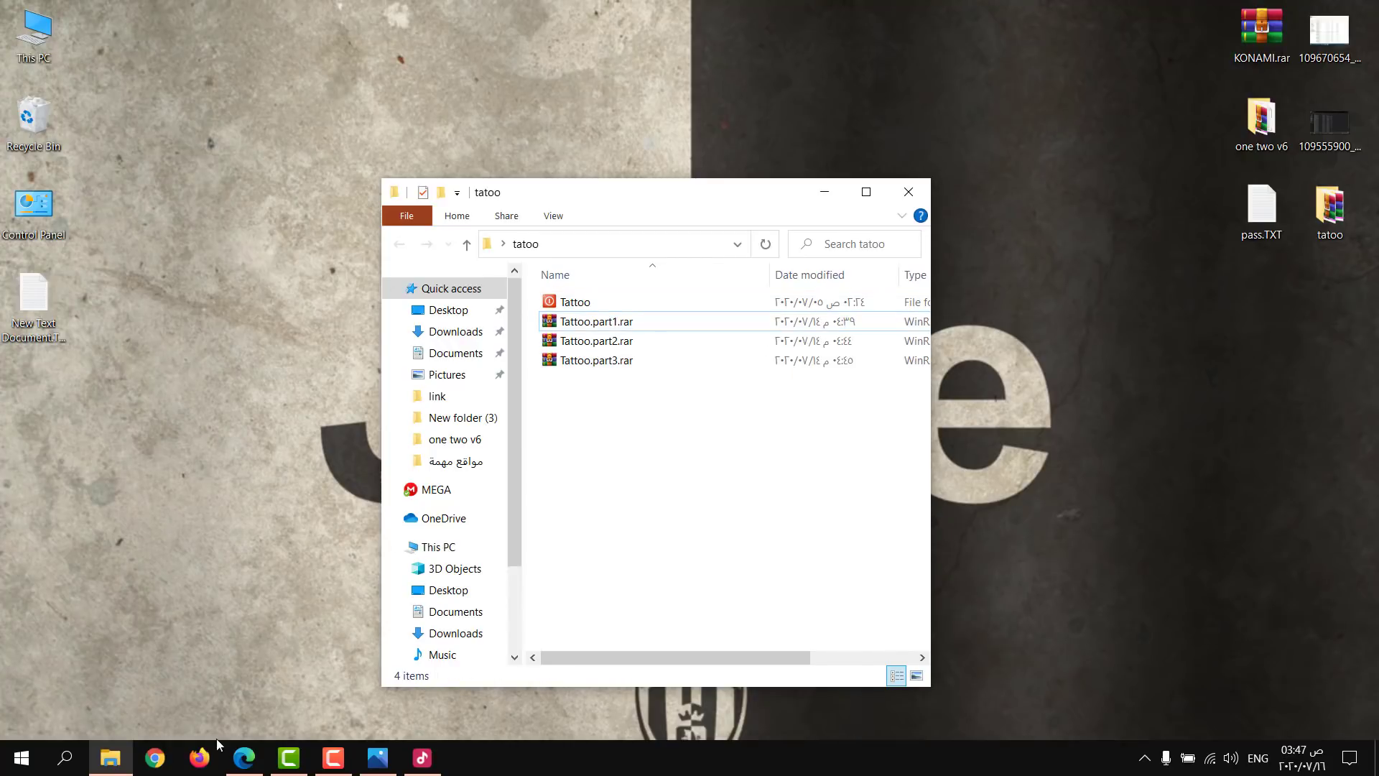
# Step: Open the extracted Tattoo folder and copy the OneTwO Patch folder inside it
pyautogui.moveTo(640, 310)
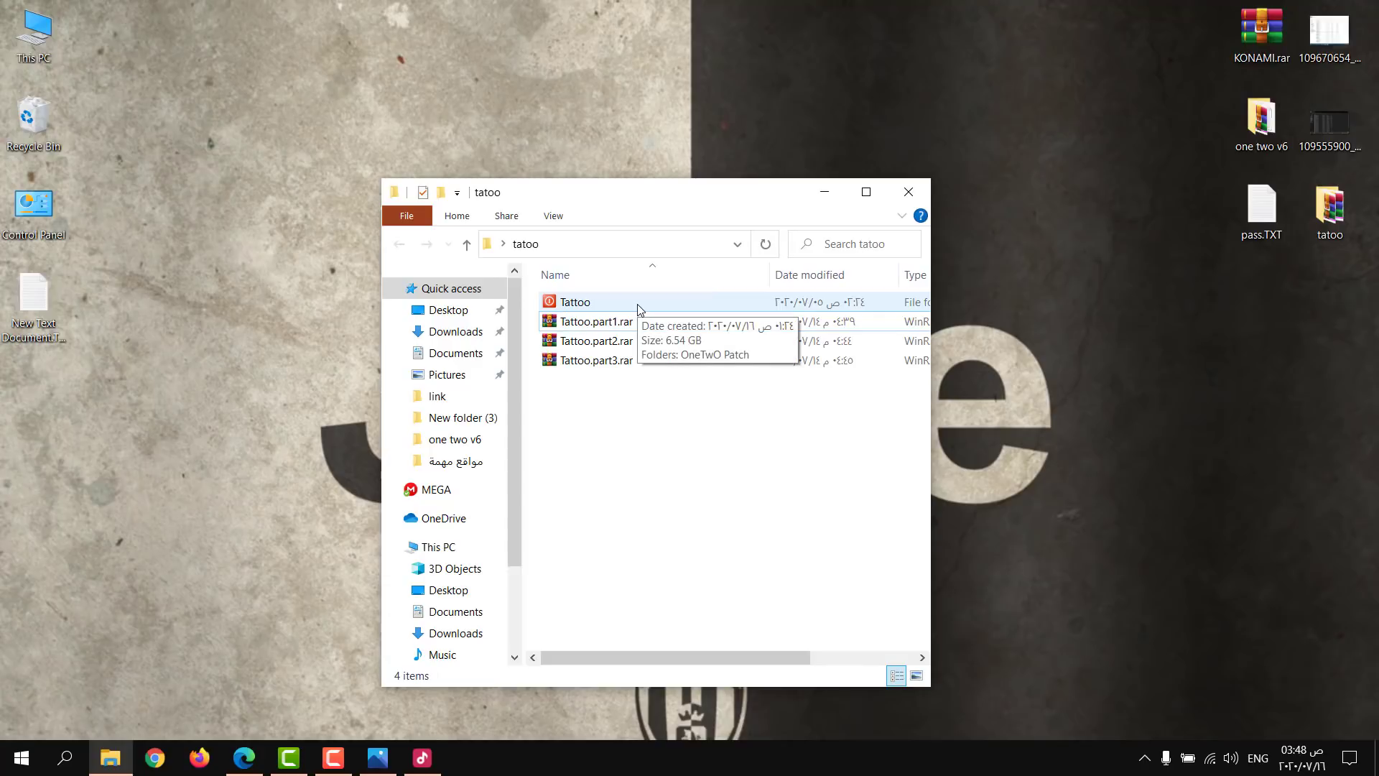
pyautogui.doubleClick(640, 307)
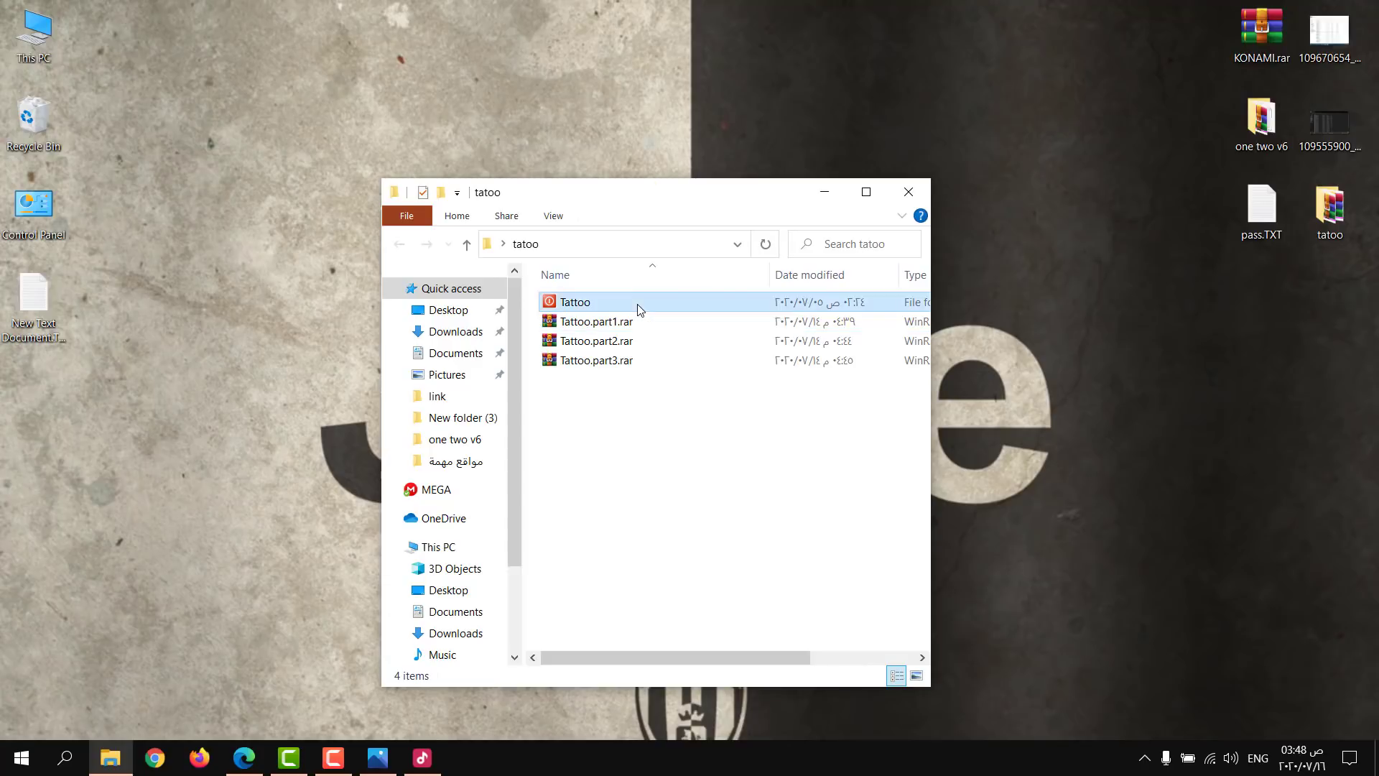
pyautogui.click(608, 313)
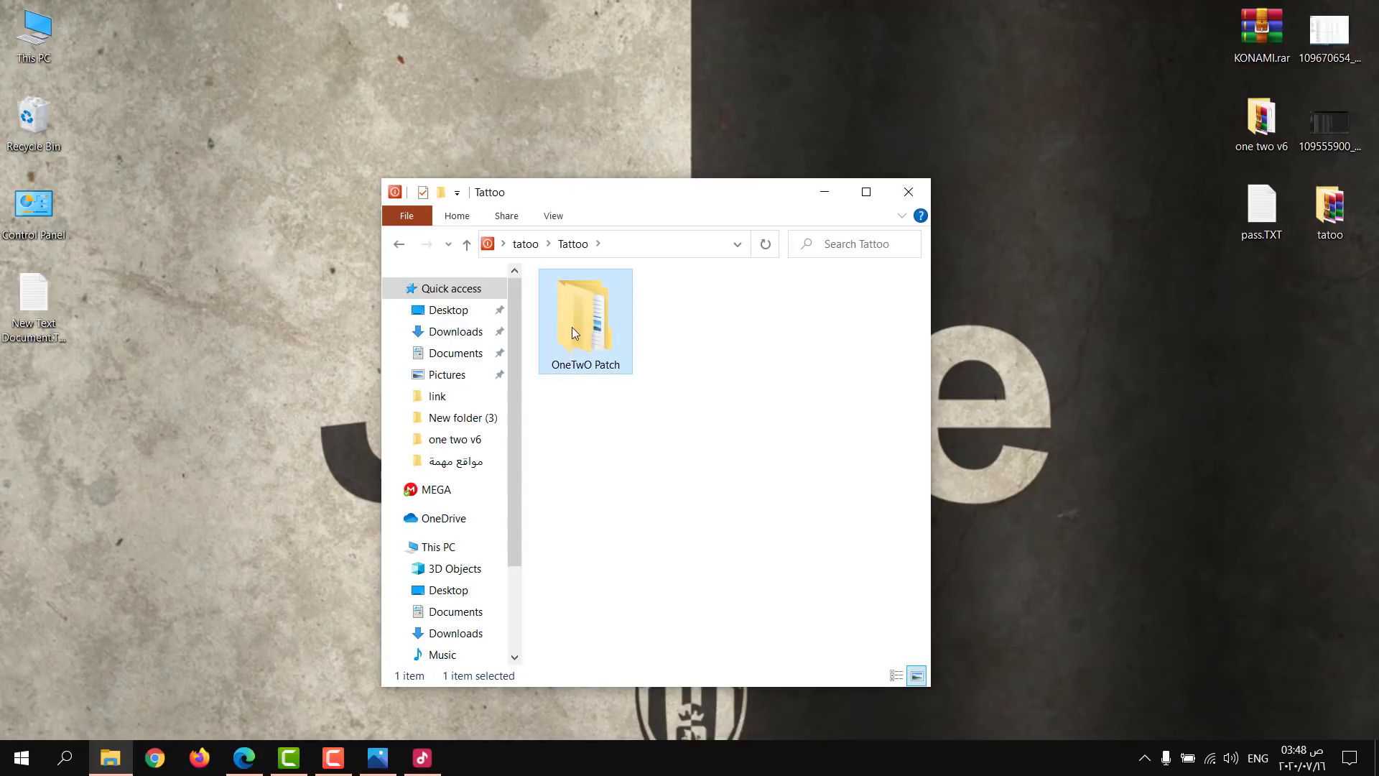
pyautogui.rightClick(580, 299)
pyautogui.click(679, 615)
pyautogui.rightClick(579, 343)
pyautogui.click(675, 619)
pyautogui.rightClick(586, 323)
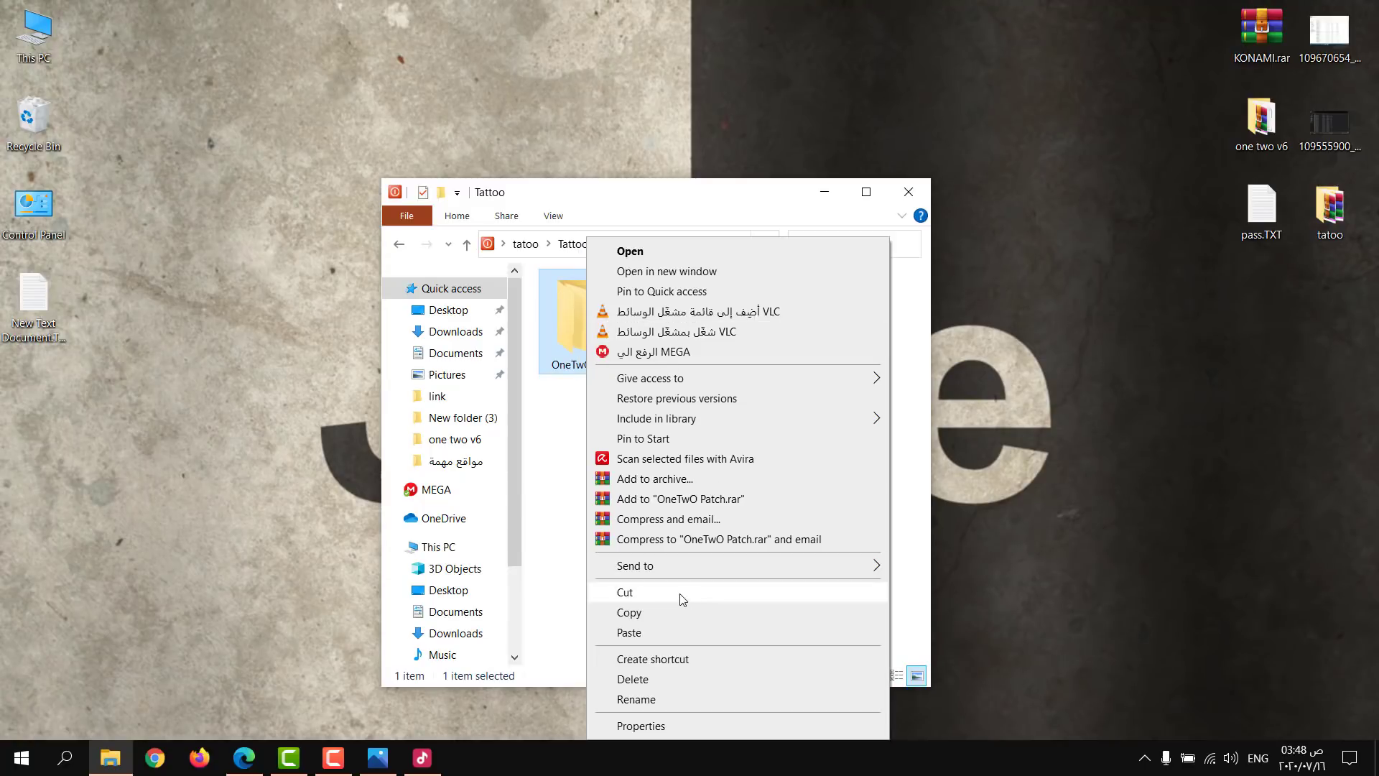
pyautogui.click(683, 593)
pyautogui.rightClick(591, 323)
pyautogui.click(686, 613)
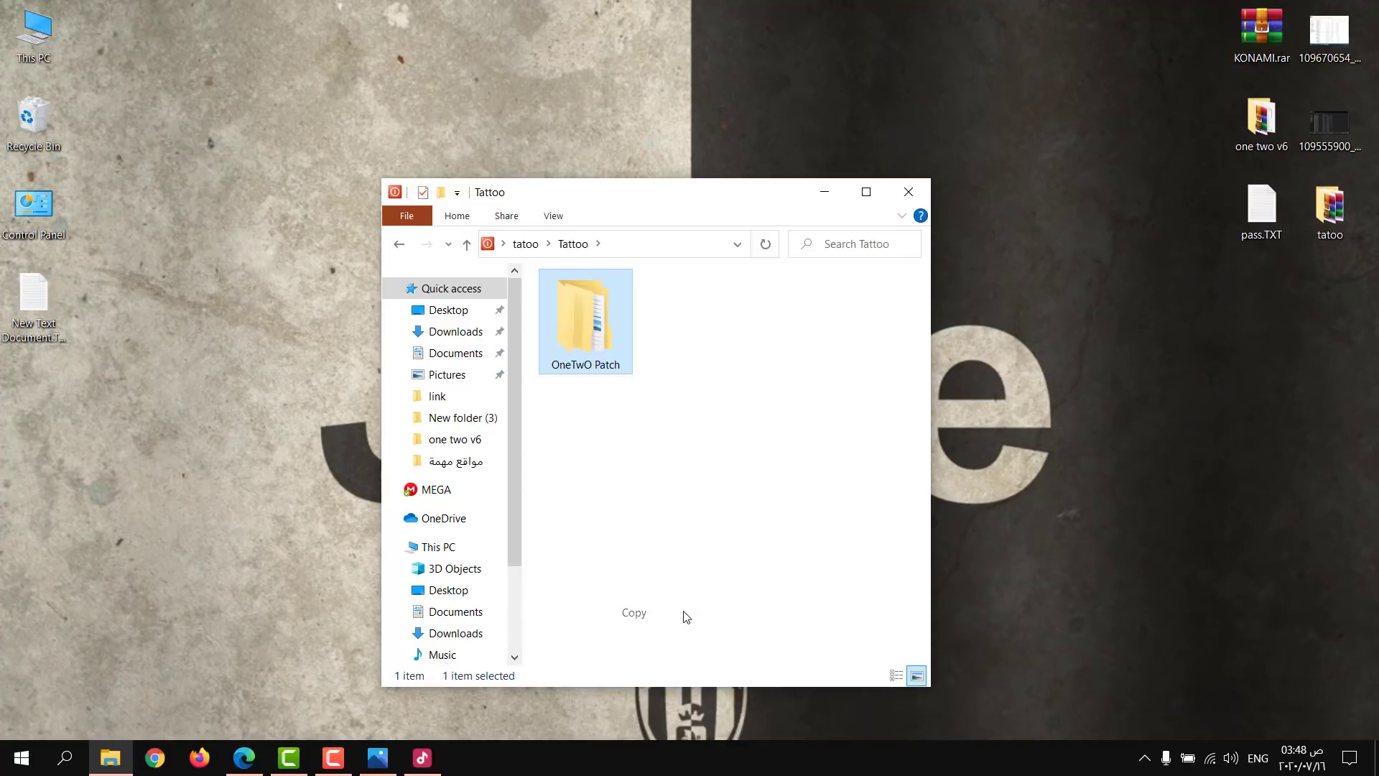
# Step: Open the PES ONE TWO PATCH2 game folder under Games > PES 17 on drive D
pyautogui.doubleClick(34, 32)
pyautogui.scroll(-2, 676, 660)
pyautogui.doubleClick(675, 660)
pyautogui.doubleClick(674, 385)
pyautogui.doubleClick(682, 411)
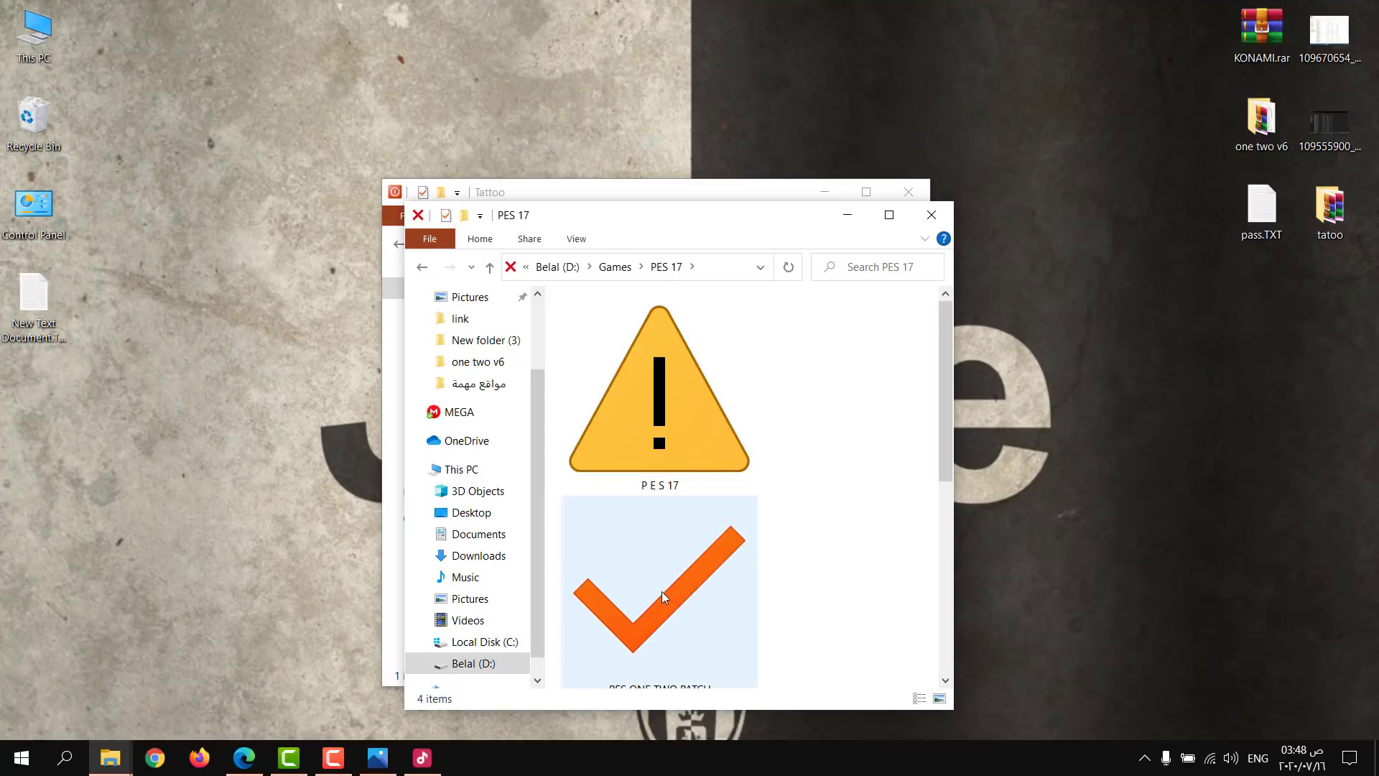
pyautogui.scroll(-3, 662, 583)
pyautogui.doubleClick(671, 455)
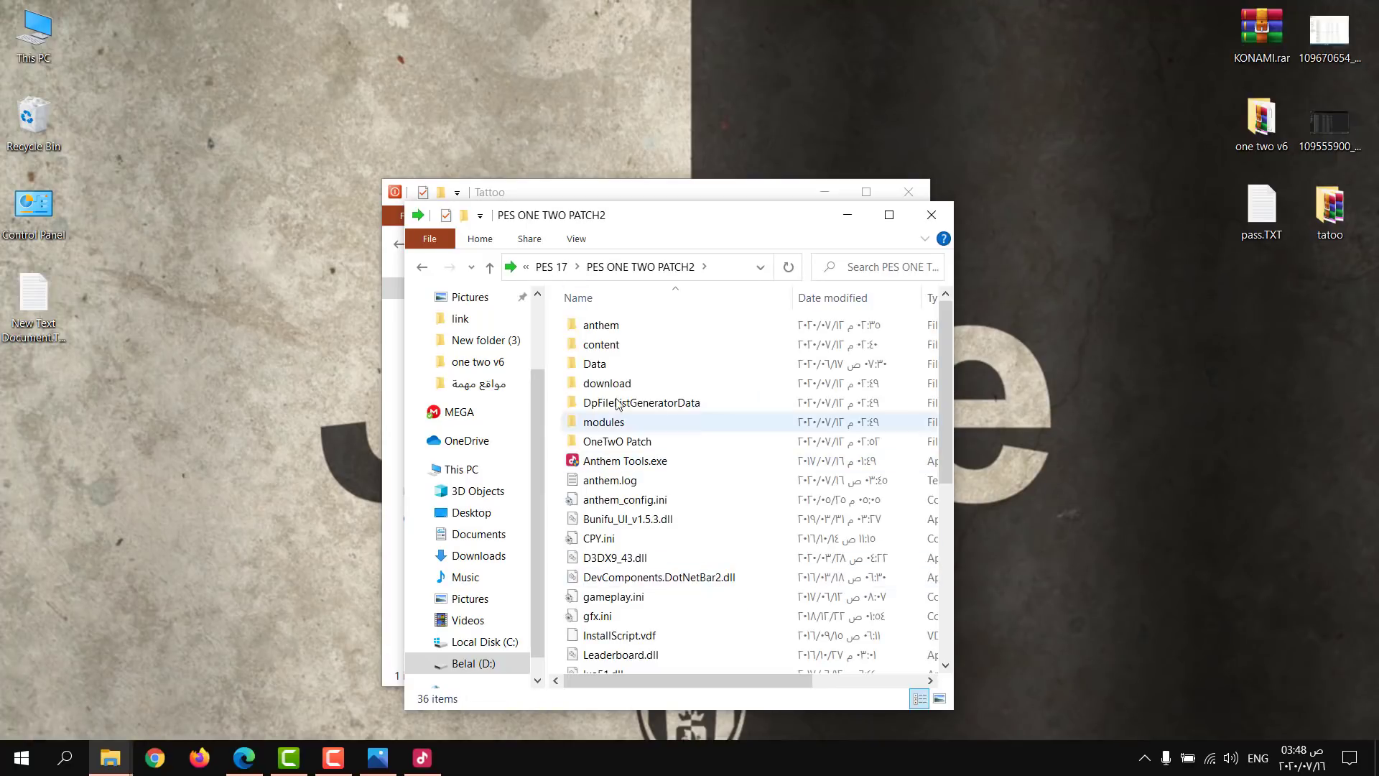
# Step: Paste the copied OneTwO Patch folder into PES ONE TWO PATCH2, replacing the files with the same names
pyautogui.rightClick(552, 378)
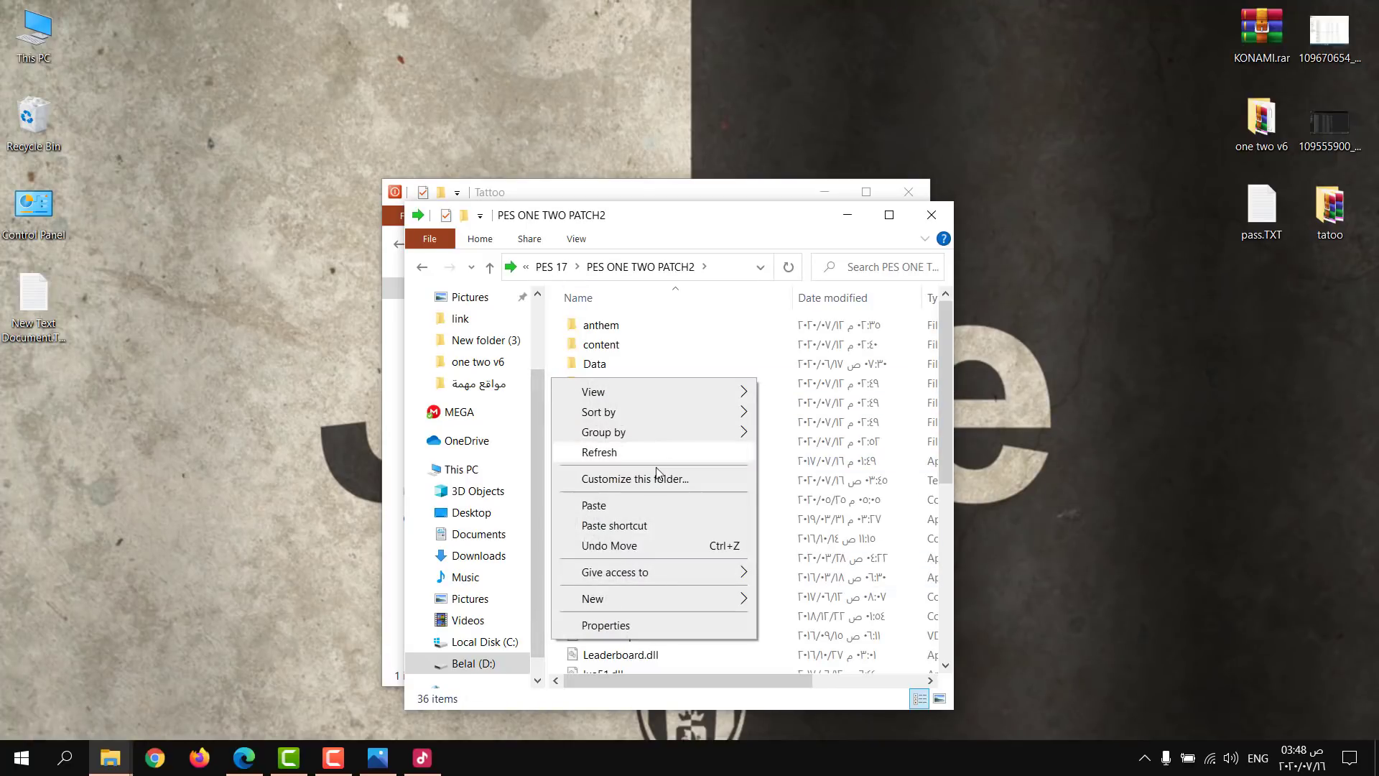
pyautogui.click(629, 506)
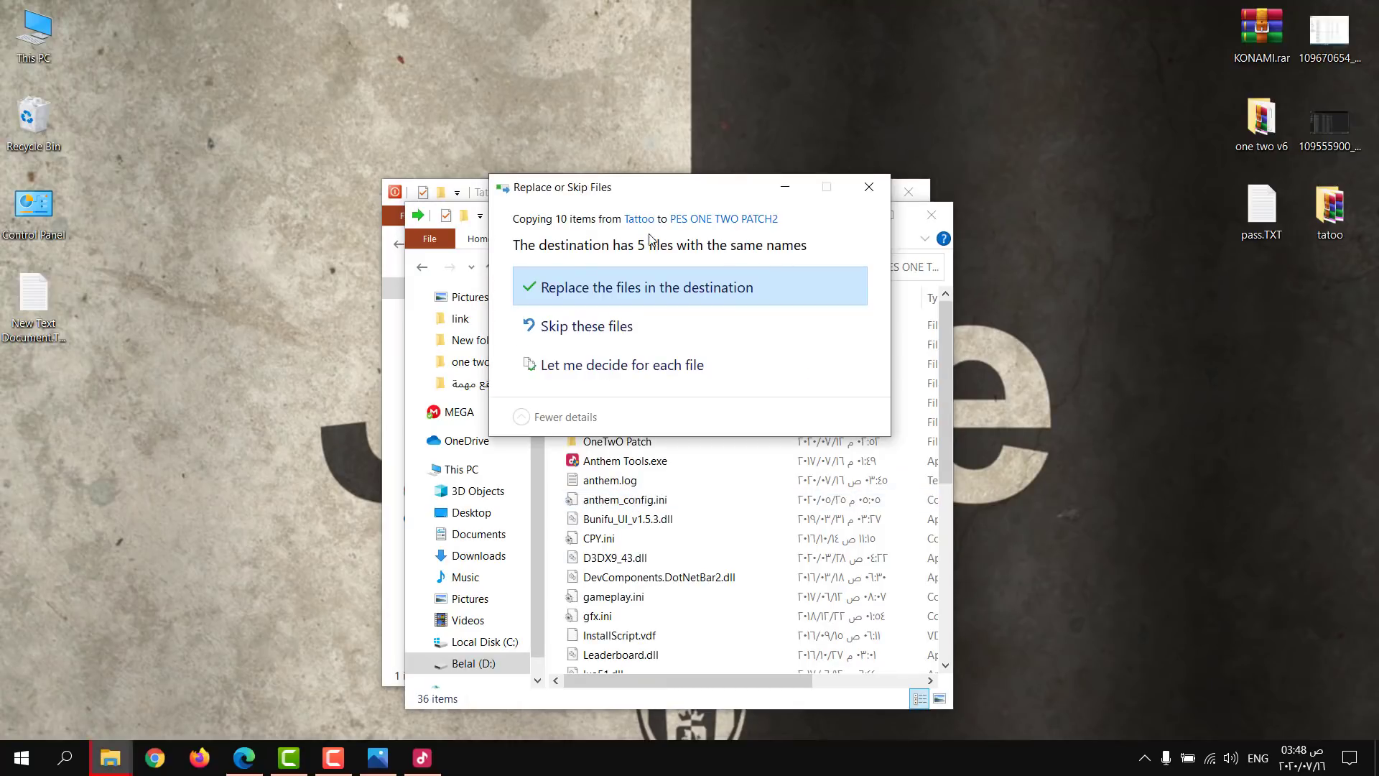
pyautogui.click(584, 295)
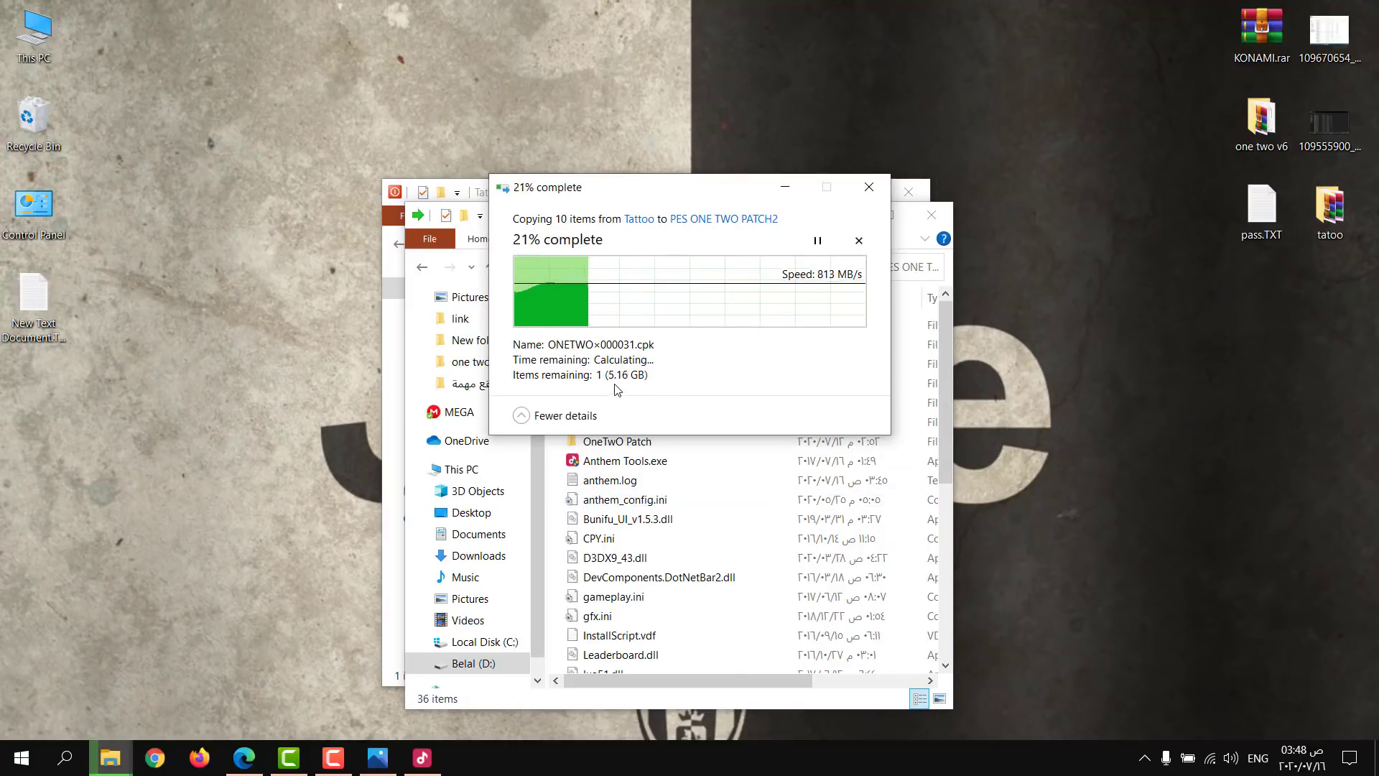
pyautogui.moveTo(600, 217); pyautogui.dragTo(256, 295)
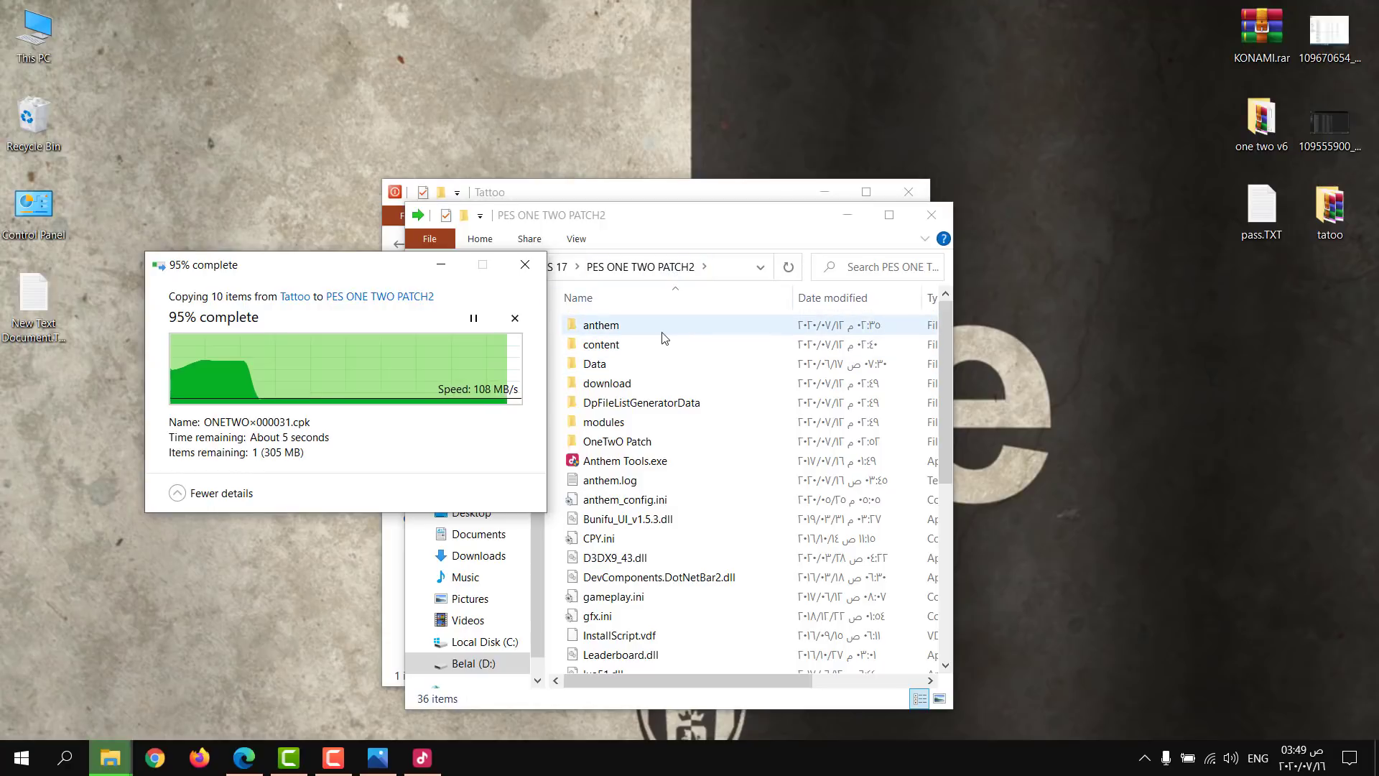
# Step: Close the running anthem tool, launch OneTwo Selector.exe from the game folder, and clear away the extra browser and anthem windows
pyautogui.scroll(-6, 666, 574)
pyautogui.click(674, 508)
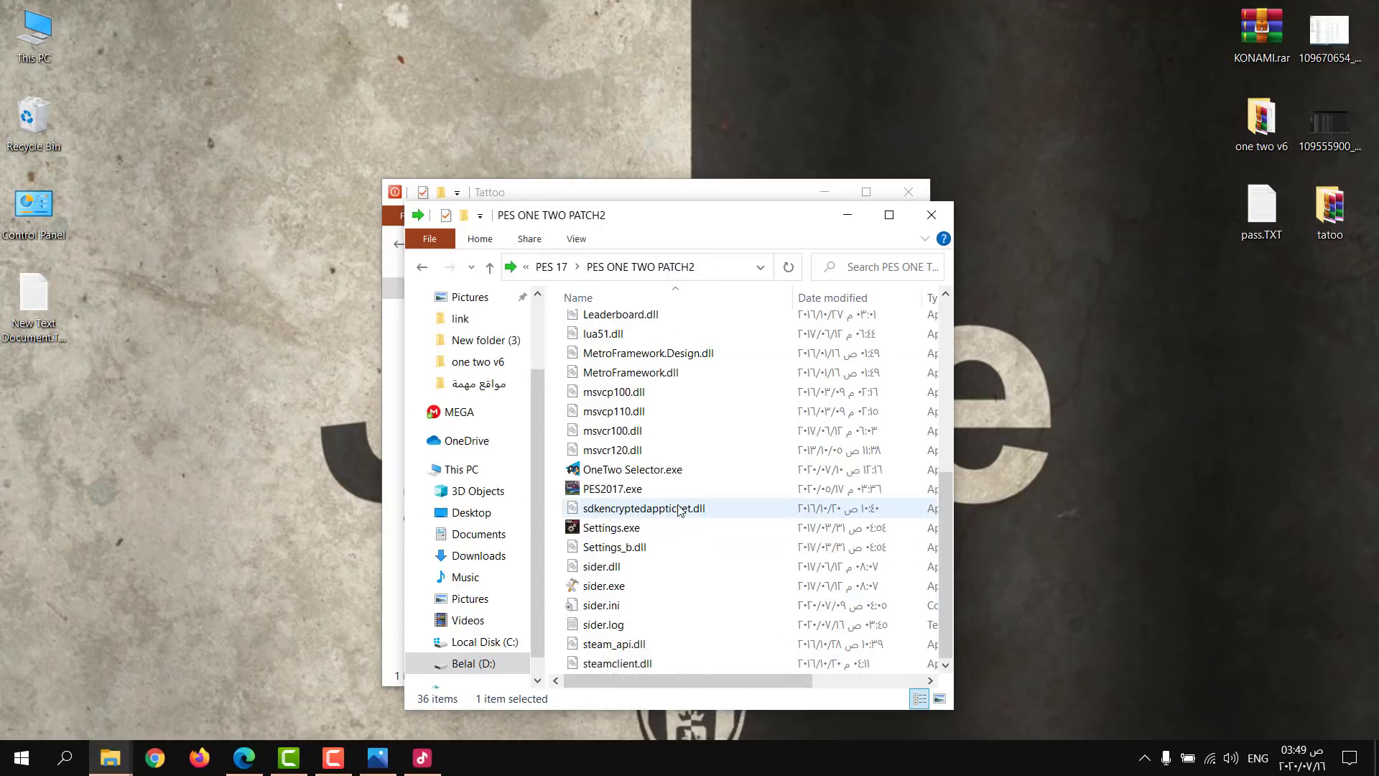
pyautogui.click(422, 758)
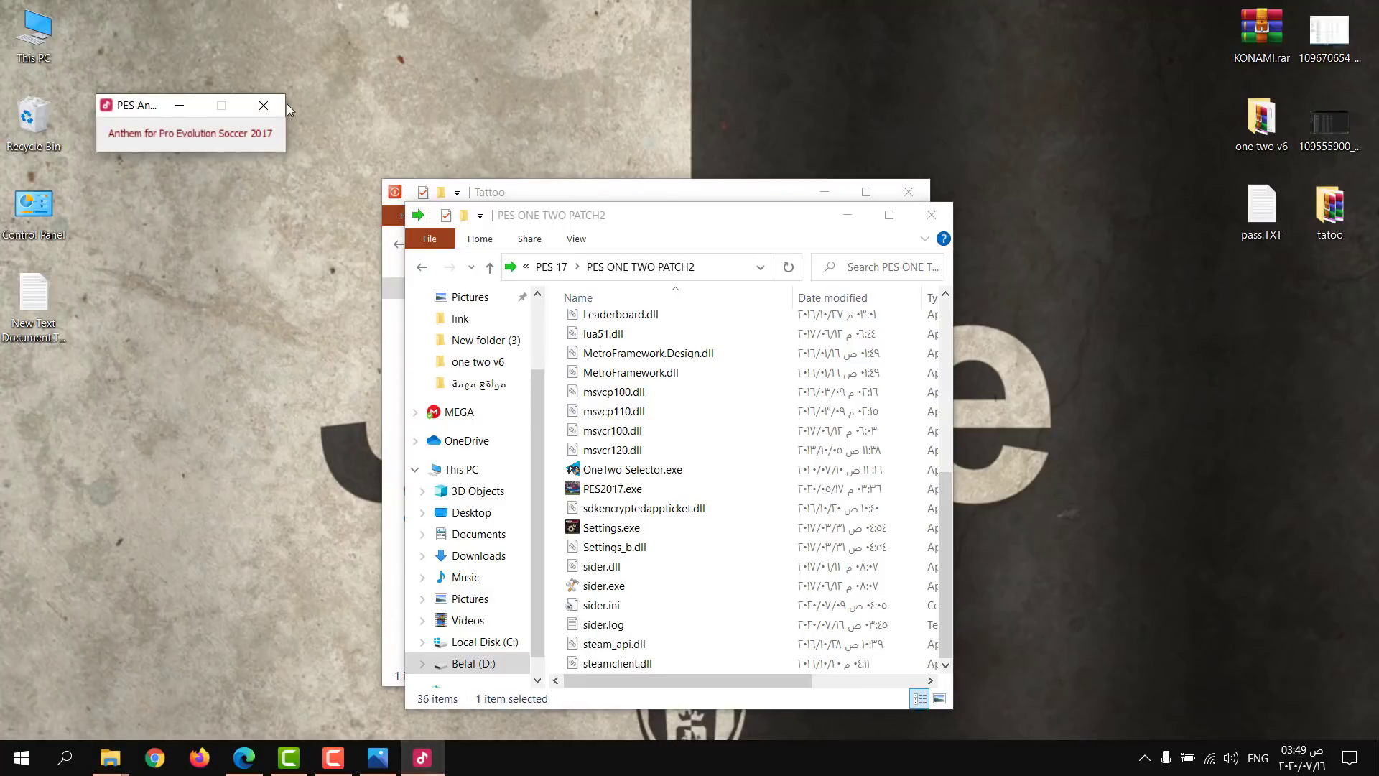
pyautogui.click(264, 106)
pyautogui.doubleClick(675, 470)
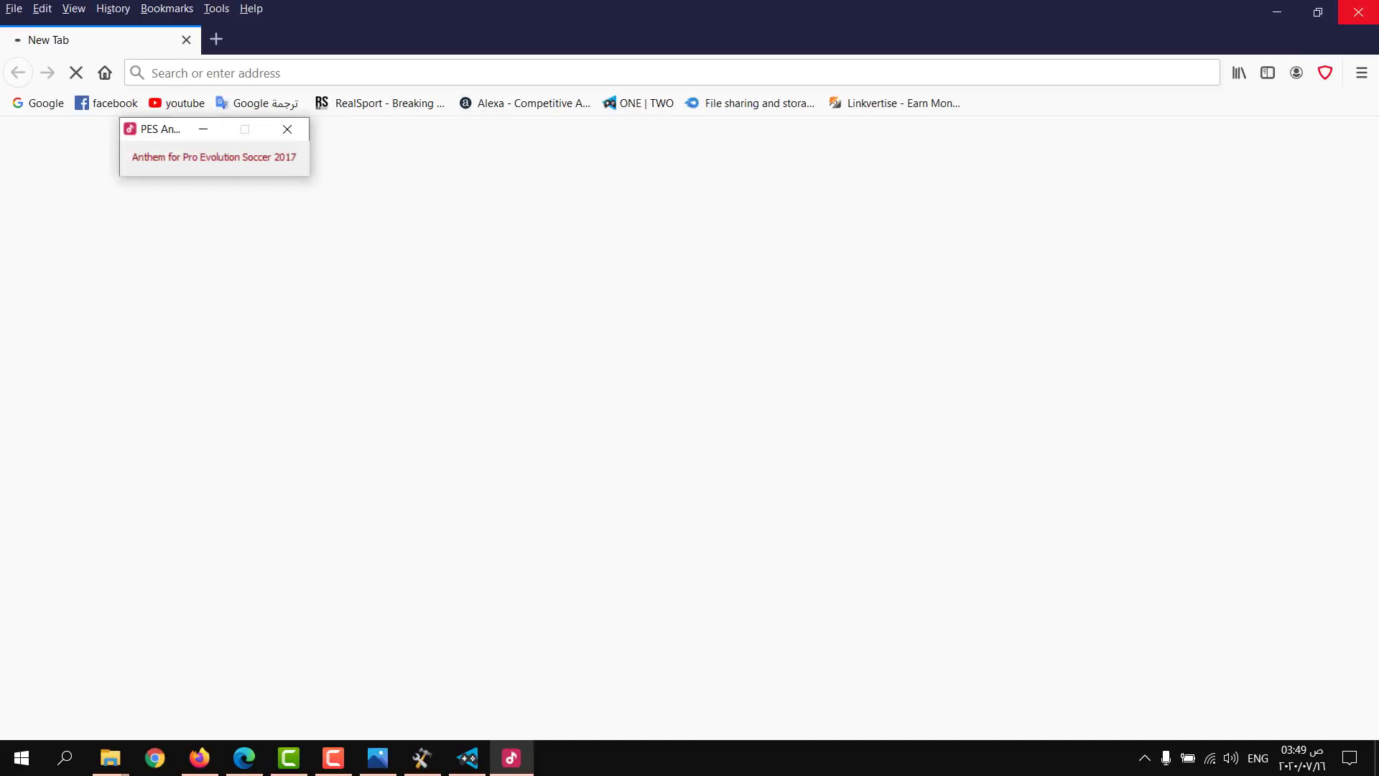
pyautogui.click(1358, 12)
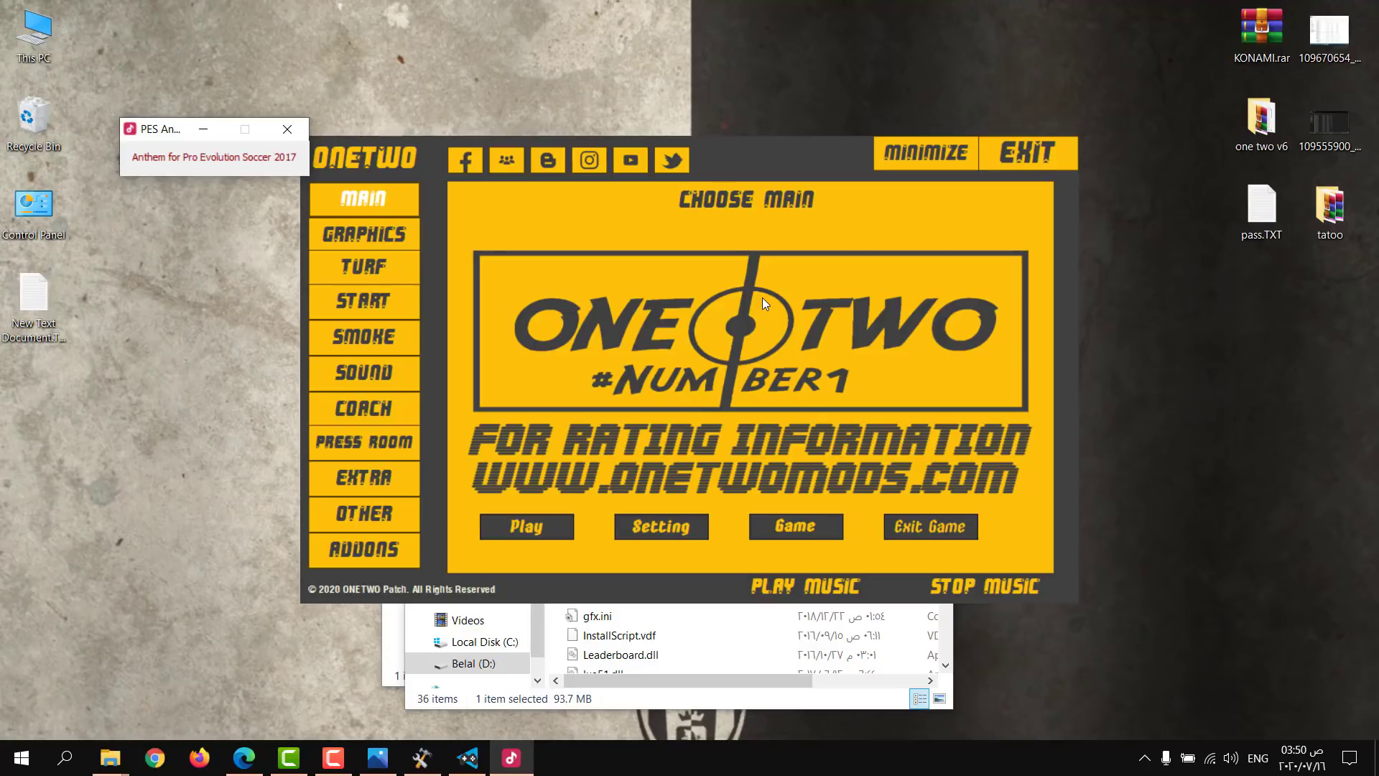
pyautogui.click(203, 129)
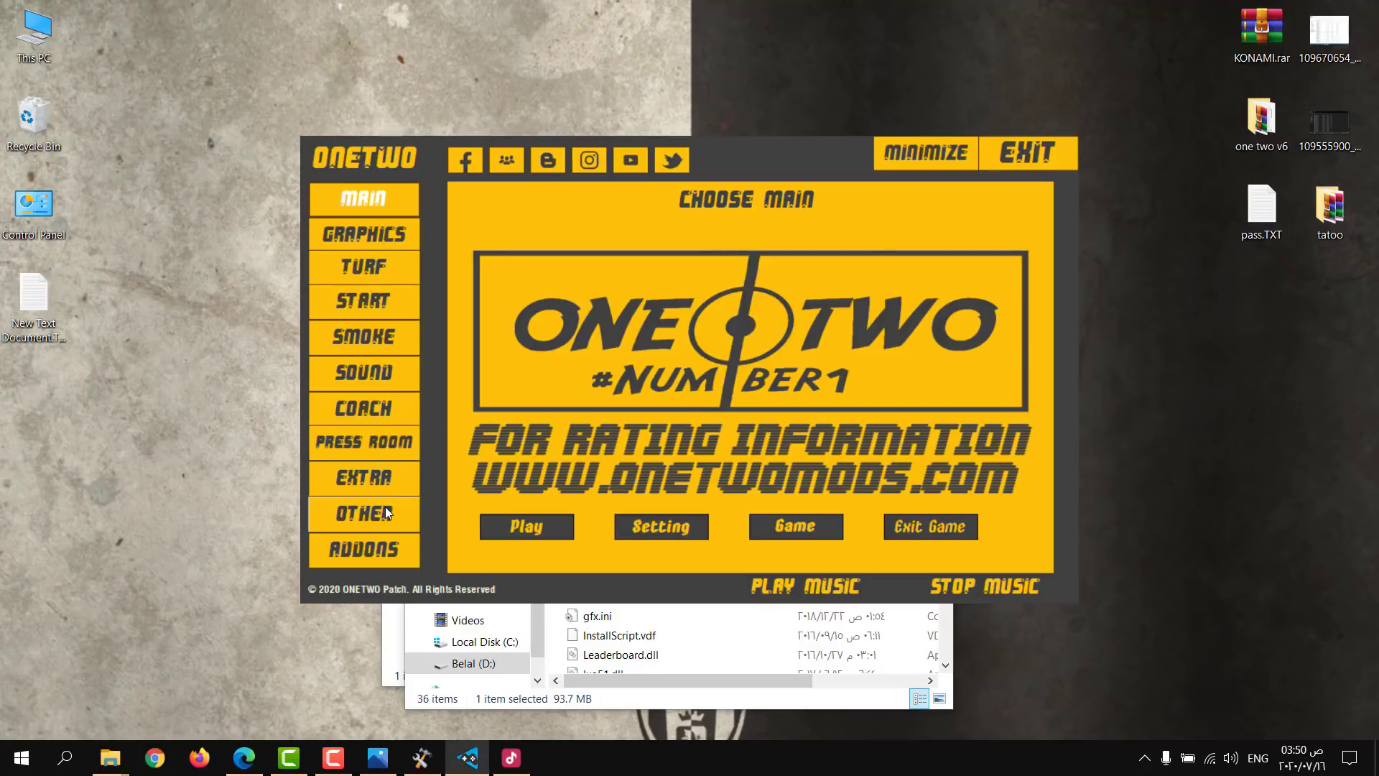
# Step: Open the selector's Addons page, minimize the game folder window, and set Tattoo to Disable
pyautogui.click(385, 507)
pyautogui.click(366, 547)
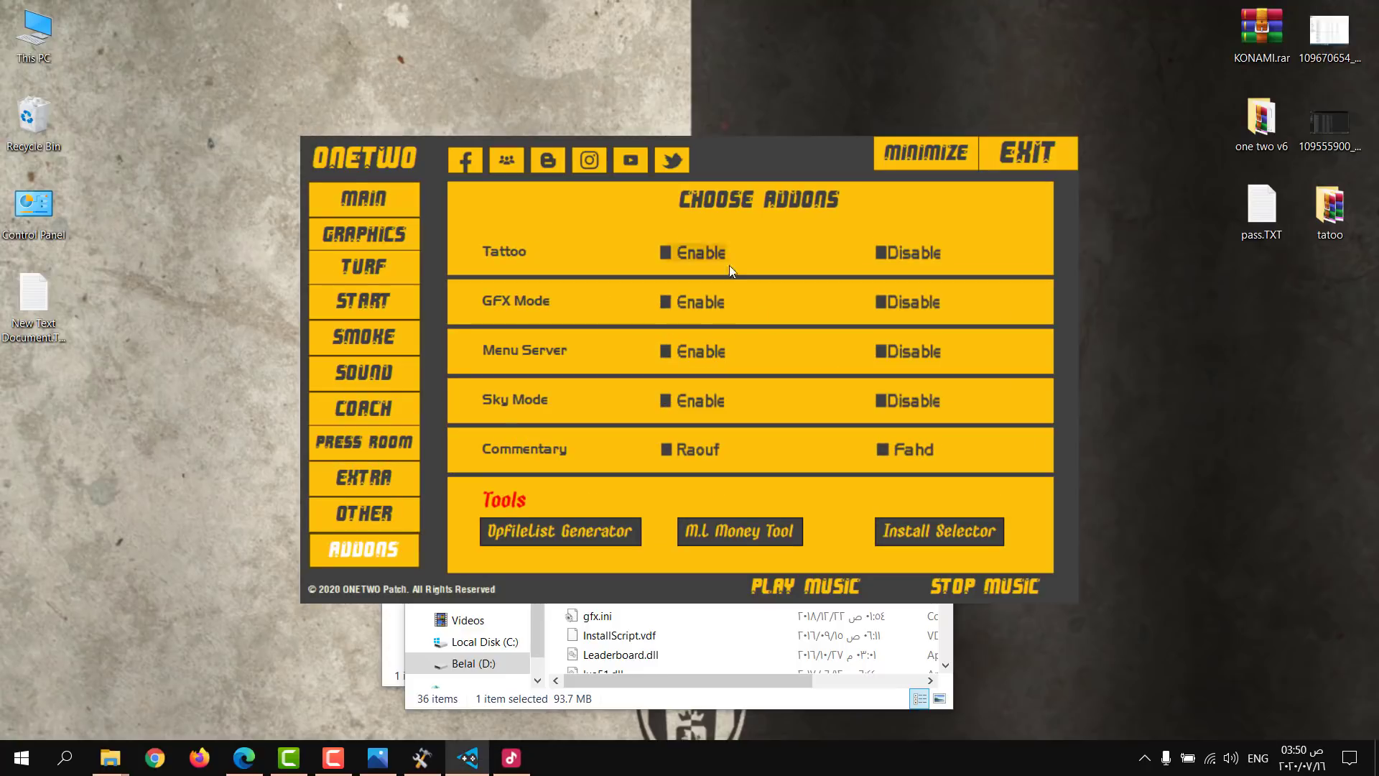
pyautogui.click(539, 650)
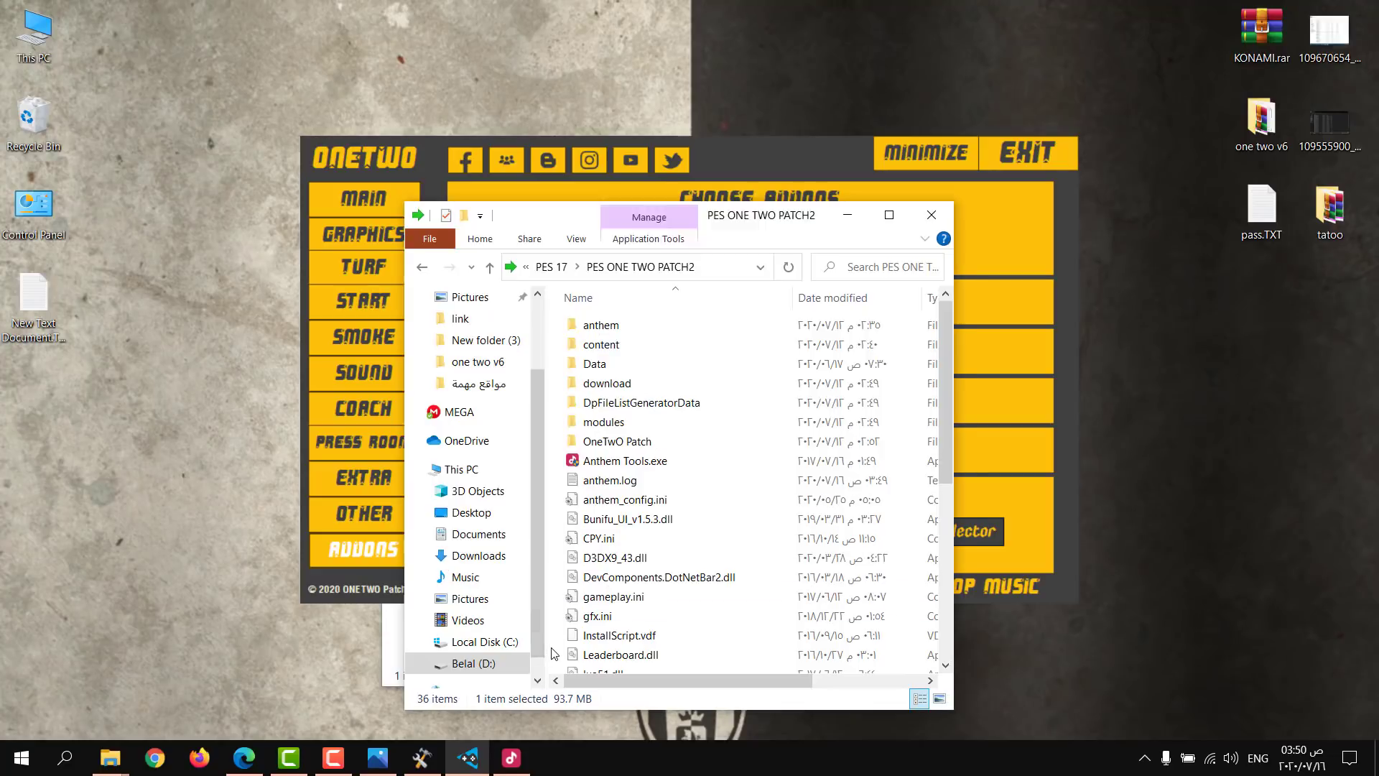
pyautogui.click(847, 214)
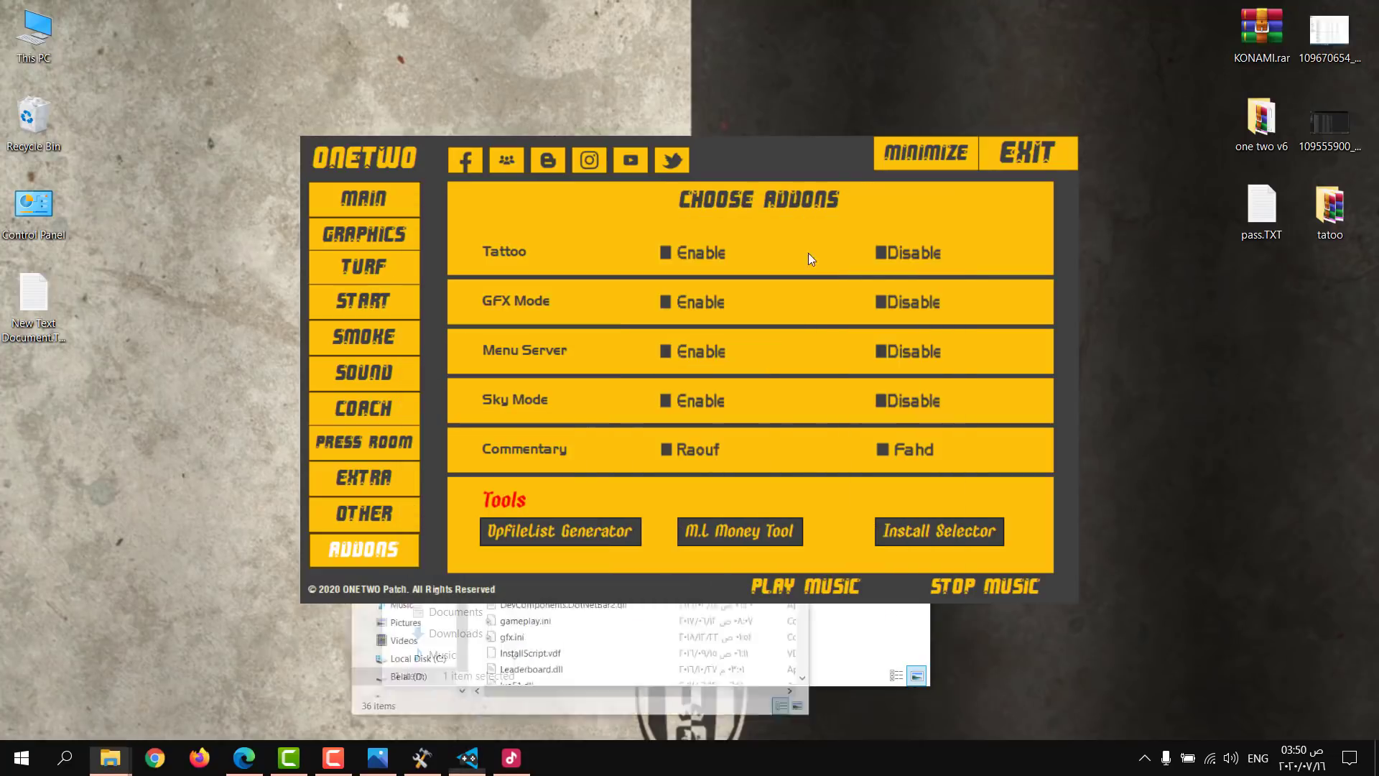
pyautogui.click(911, 260)
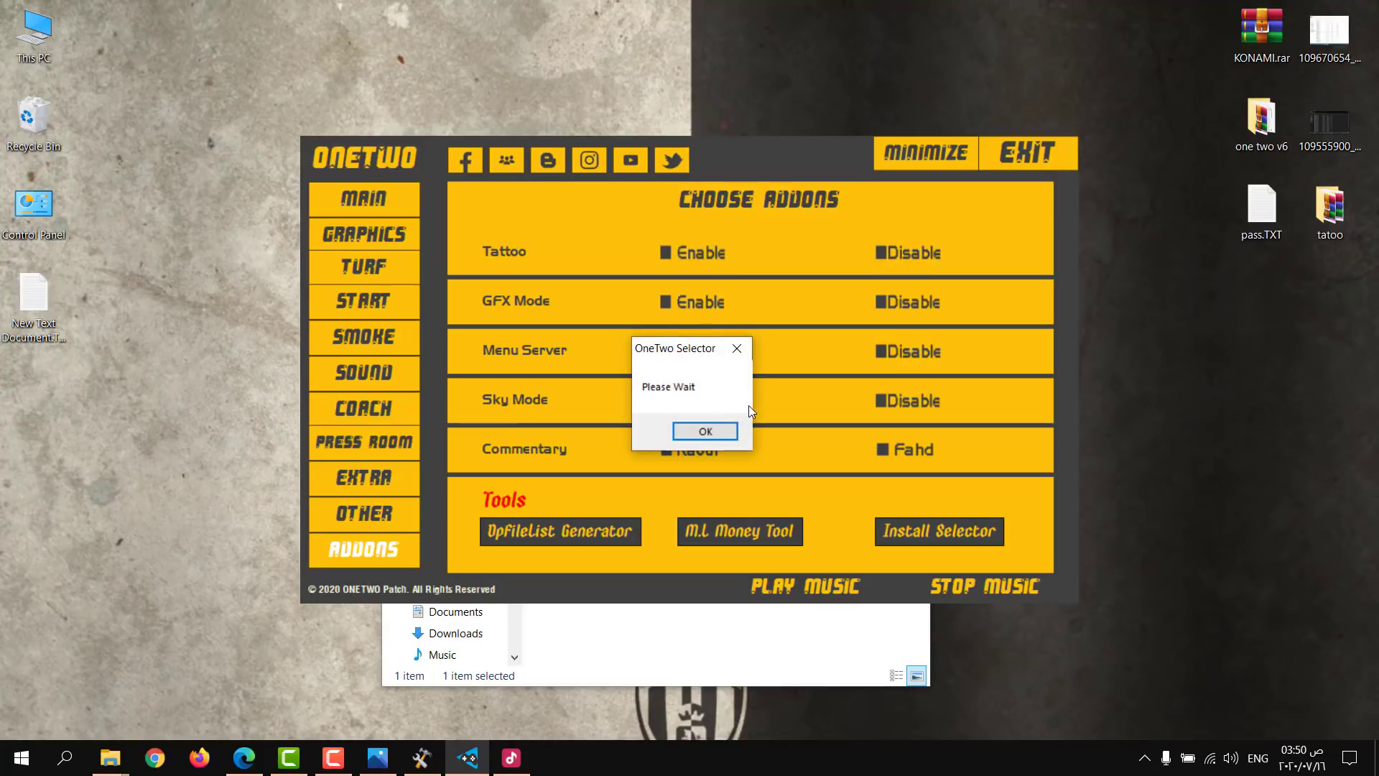
pyautogui.click(734, 430)
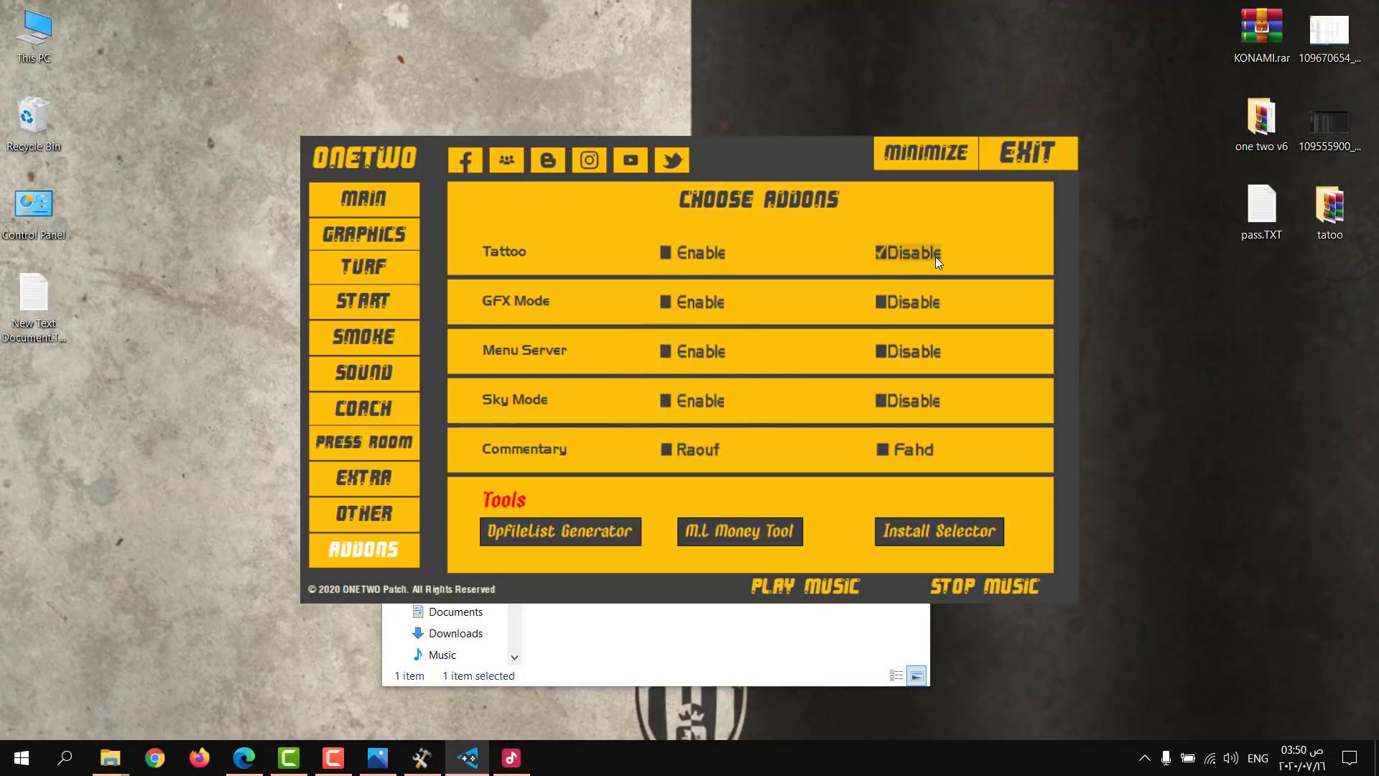
# Step: Set Tattoo to Enable, view the High.png picture quality notice, and dismiss both the picture and the wait message
pyautogui.click(691, 256)
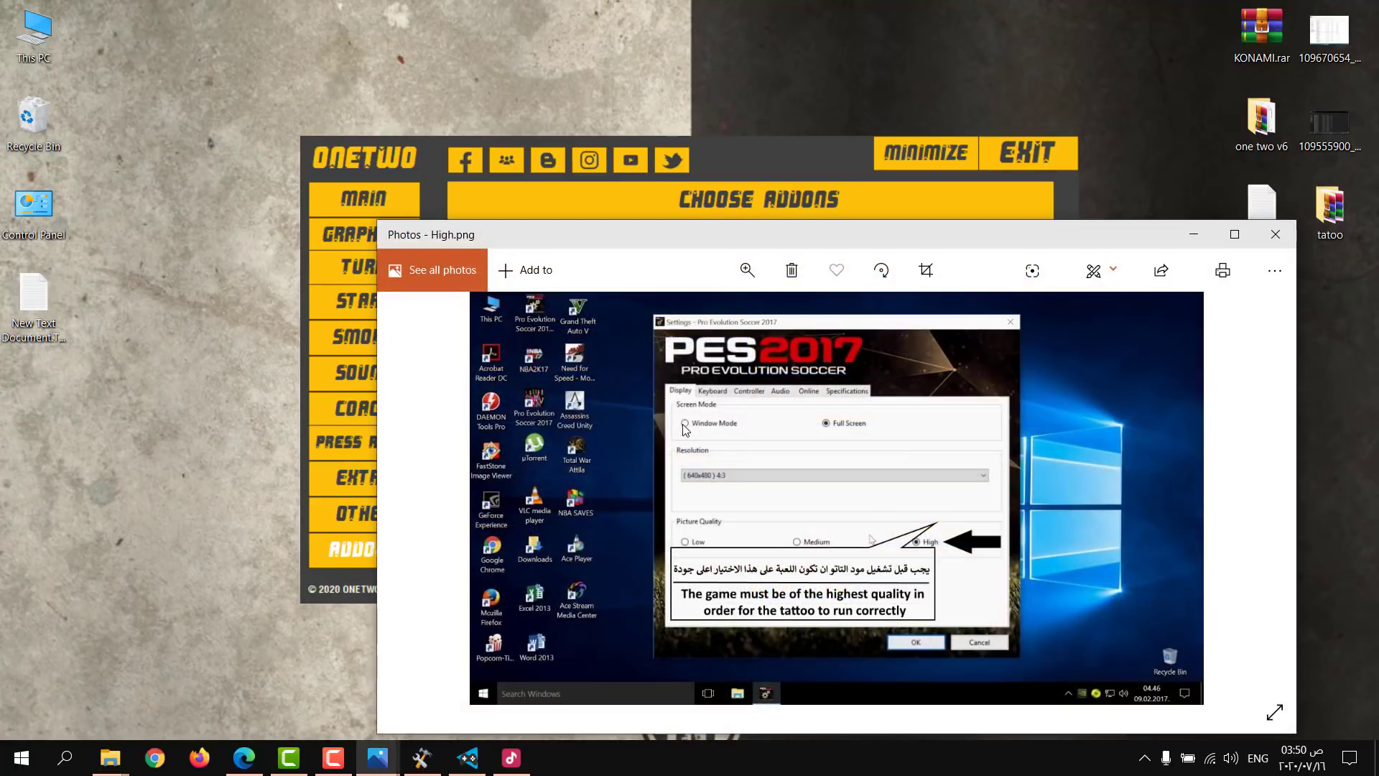
pyautogui.moveTo(1001, 236); pyautogui.dragTo(850, 85)
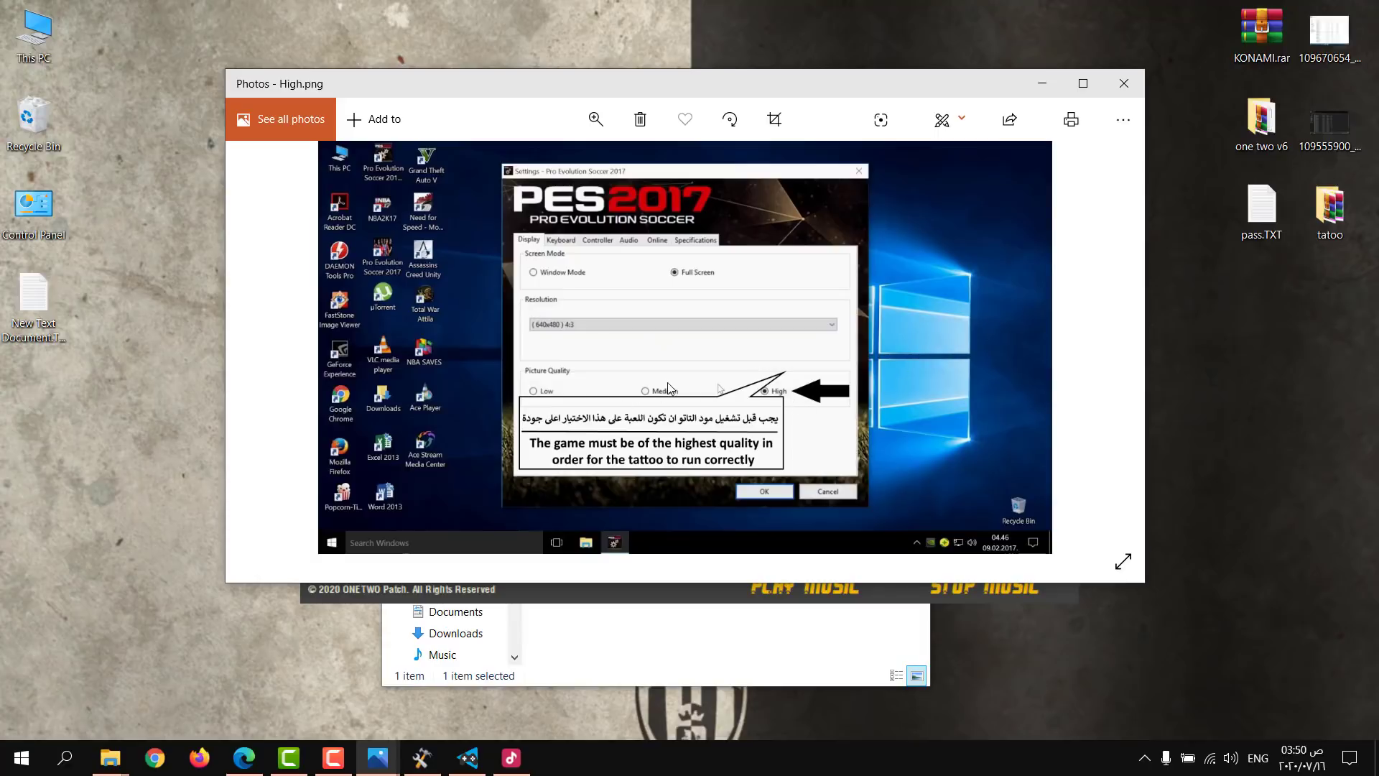
pyautogui.click(1125, 83)
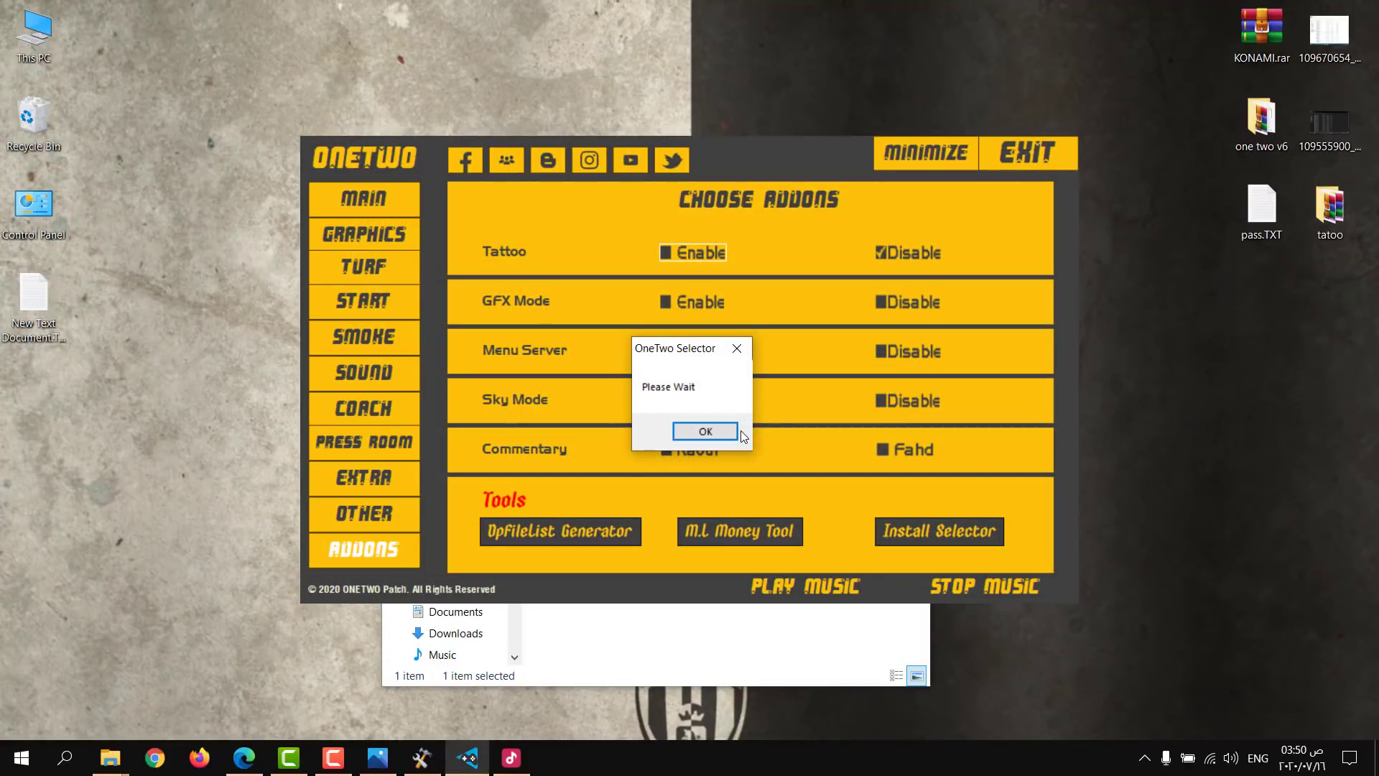
pyautogui.click(747, 349)
pyautogui.click(881, 253)
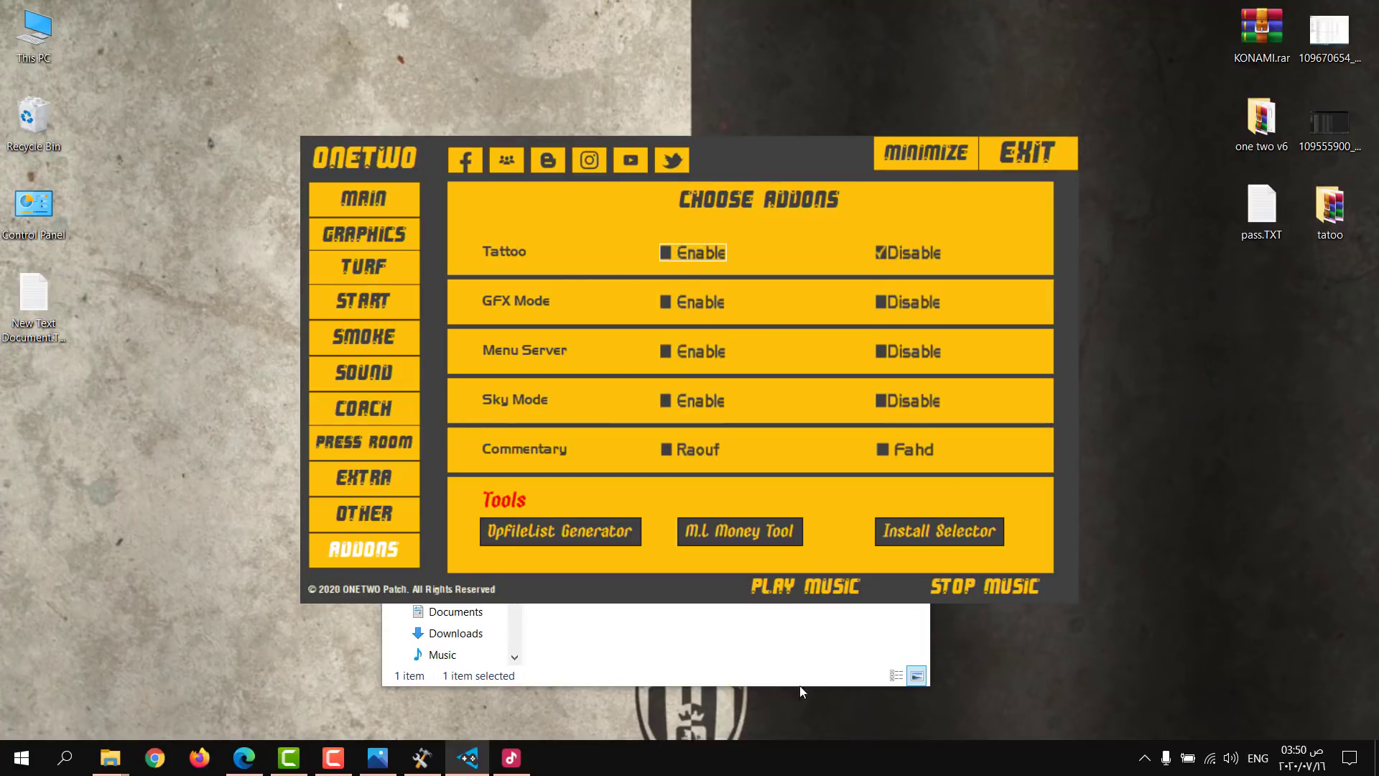
# Step: End the OneTwo Patch Selector task in Task Manager and close the Tattoo folder window
pyautogui.rightClick(724, 758)
pyautogui.click(790, 691)
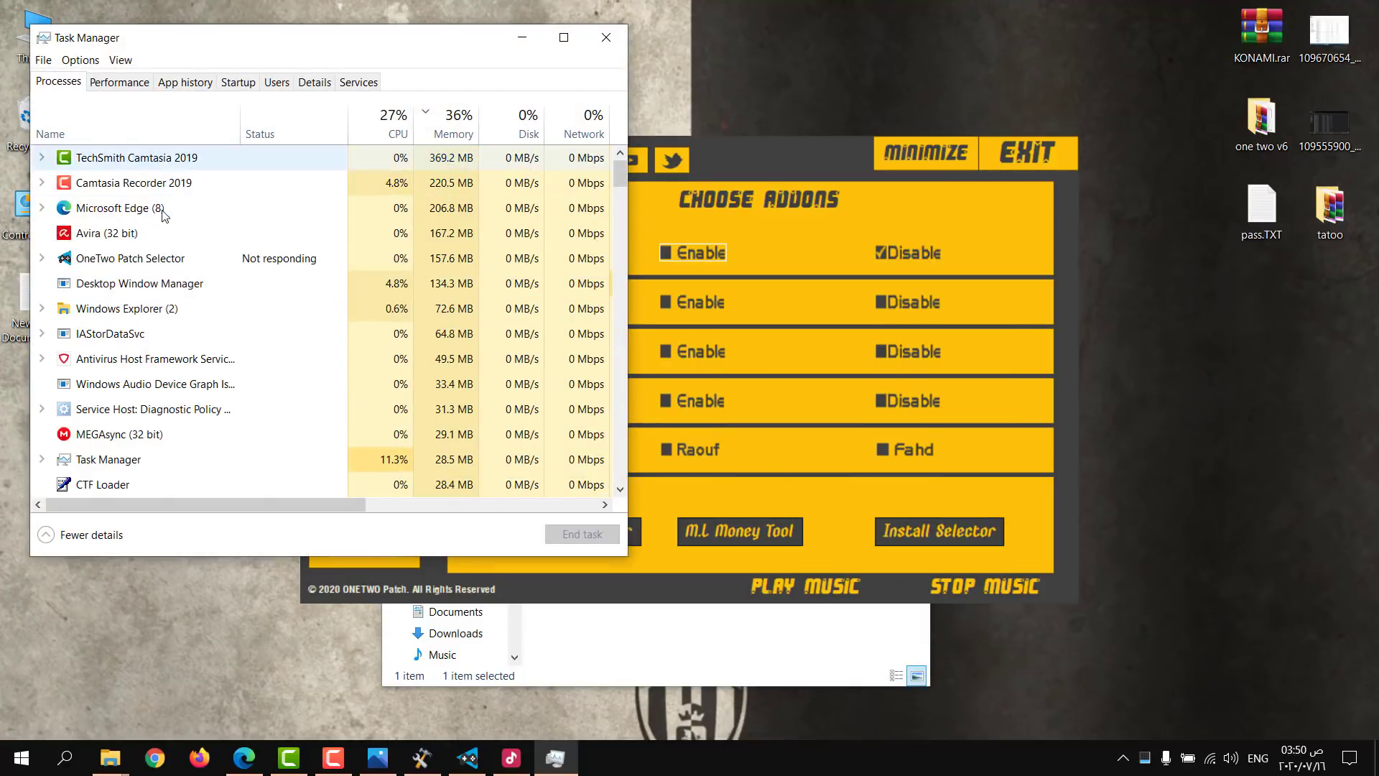
pyautogui.rightClick(200, 260)
pyautogui.click(201, 286)
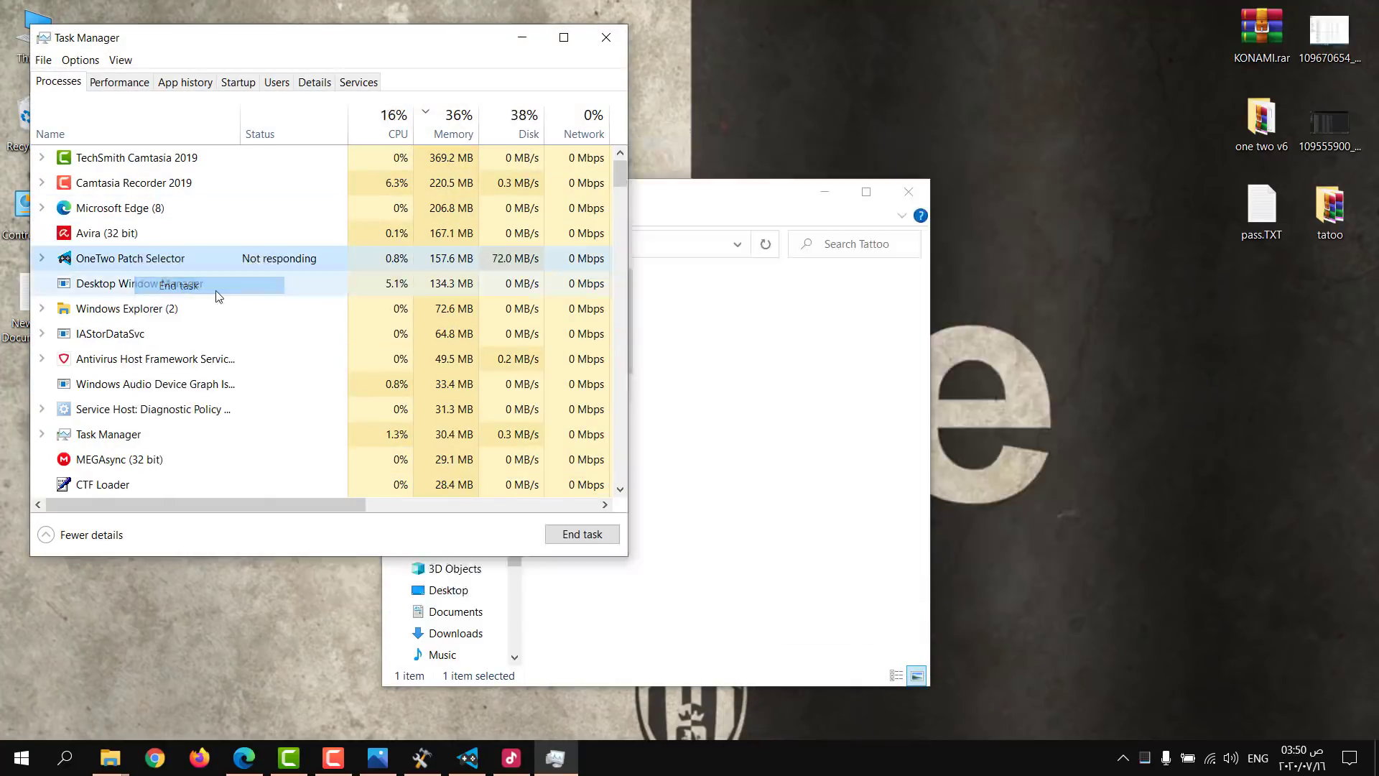
pyautogui.click(607, 37)
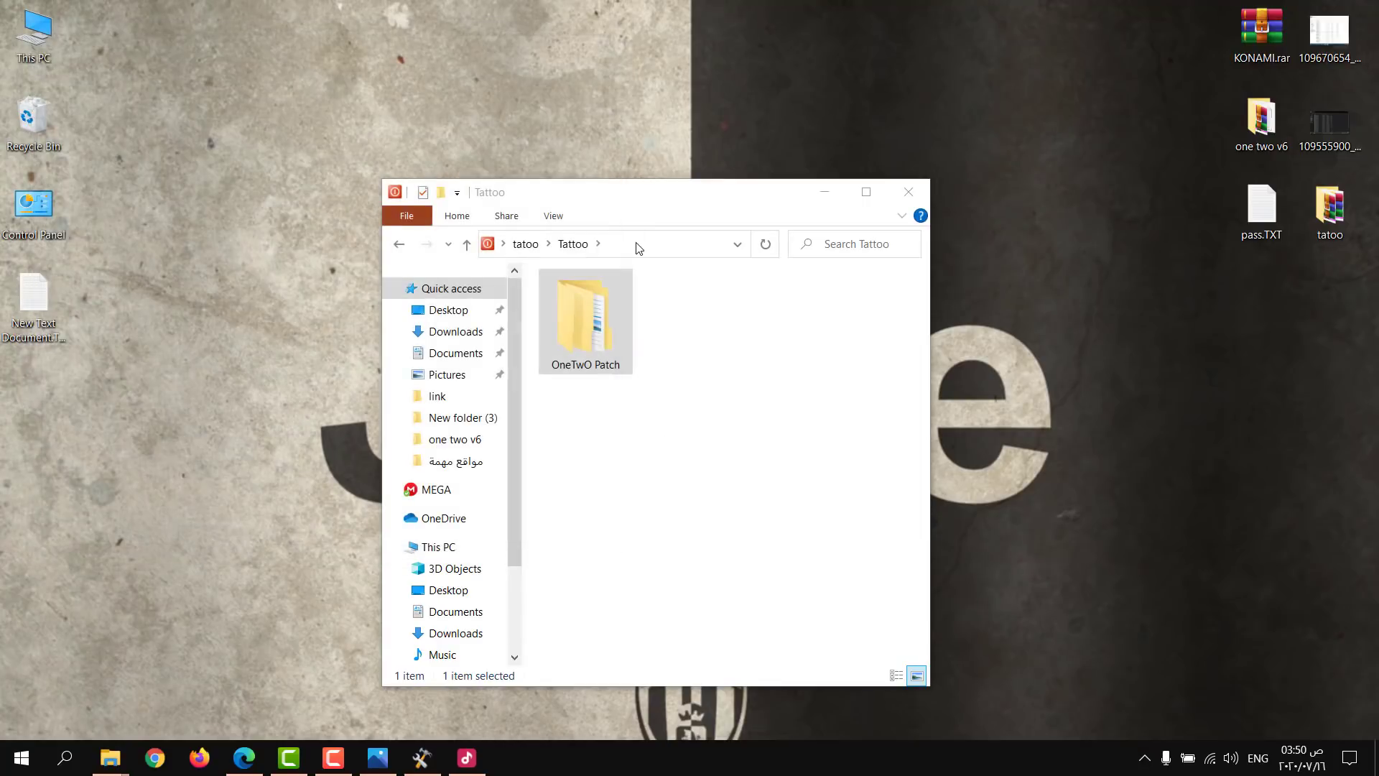
pyautogui.click(916, 190)
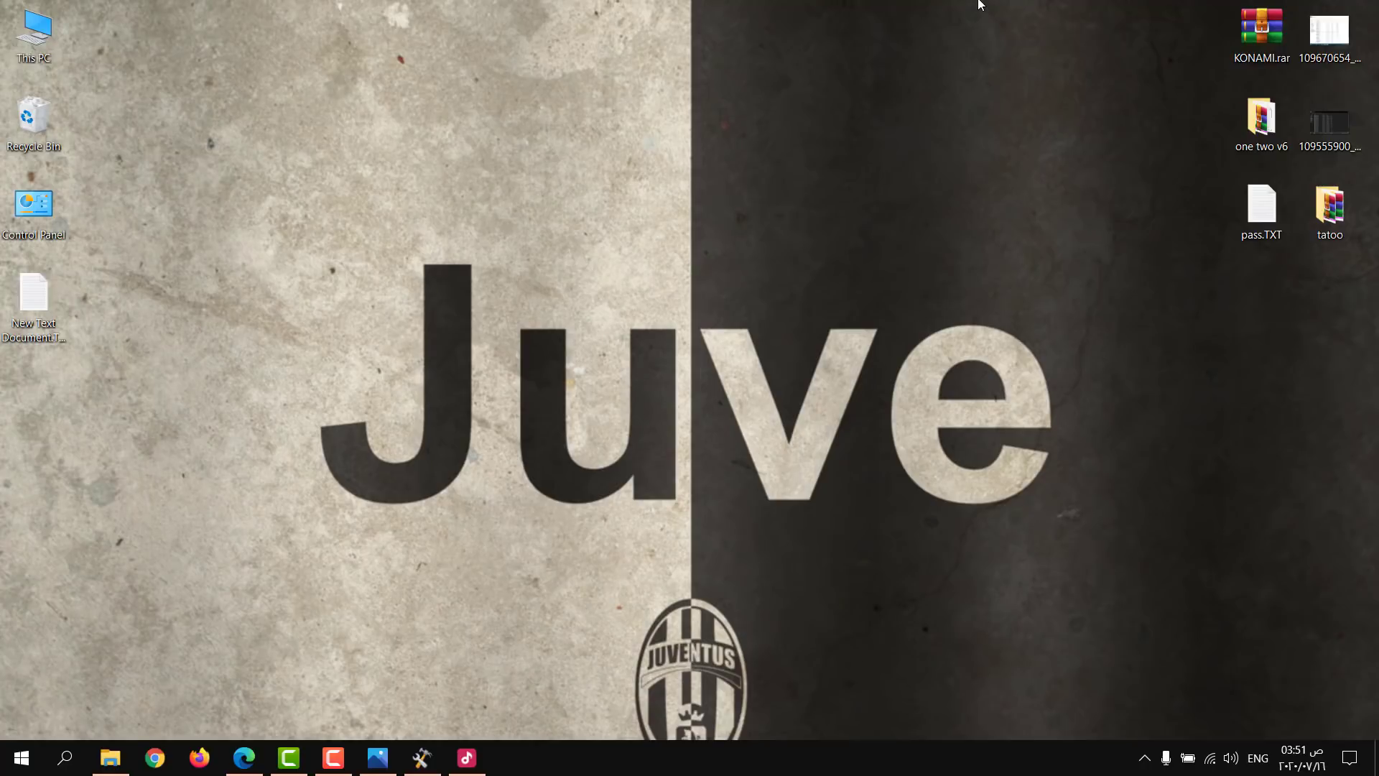
# Step: Switch to Microsoft Edge, review the top of the tattoo mod post, and return to the OneTwo Patch v6 download post to look through its credits
pyautogui.click(244, 757)
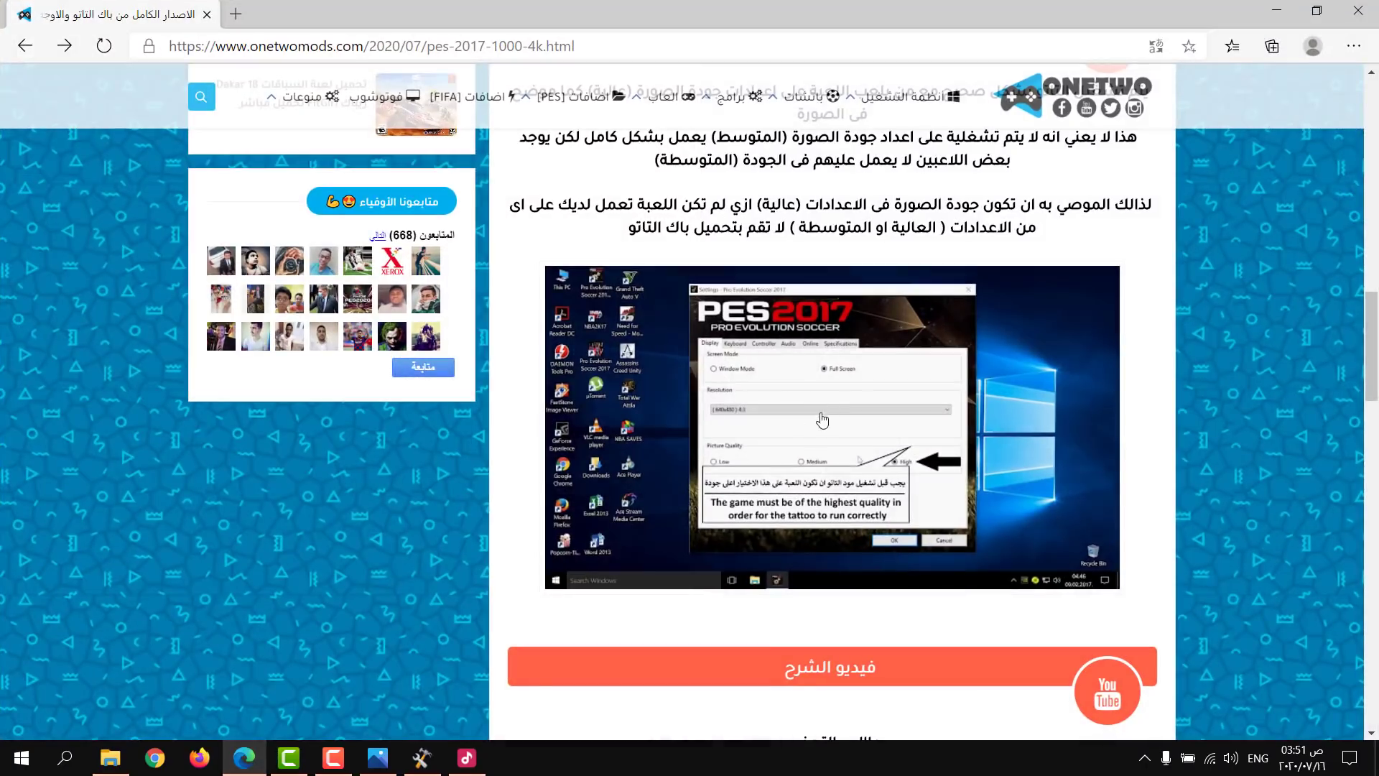
pyautogui.scroll(10, 1112, 435)
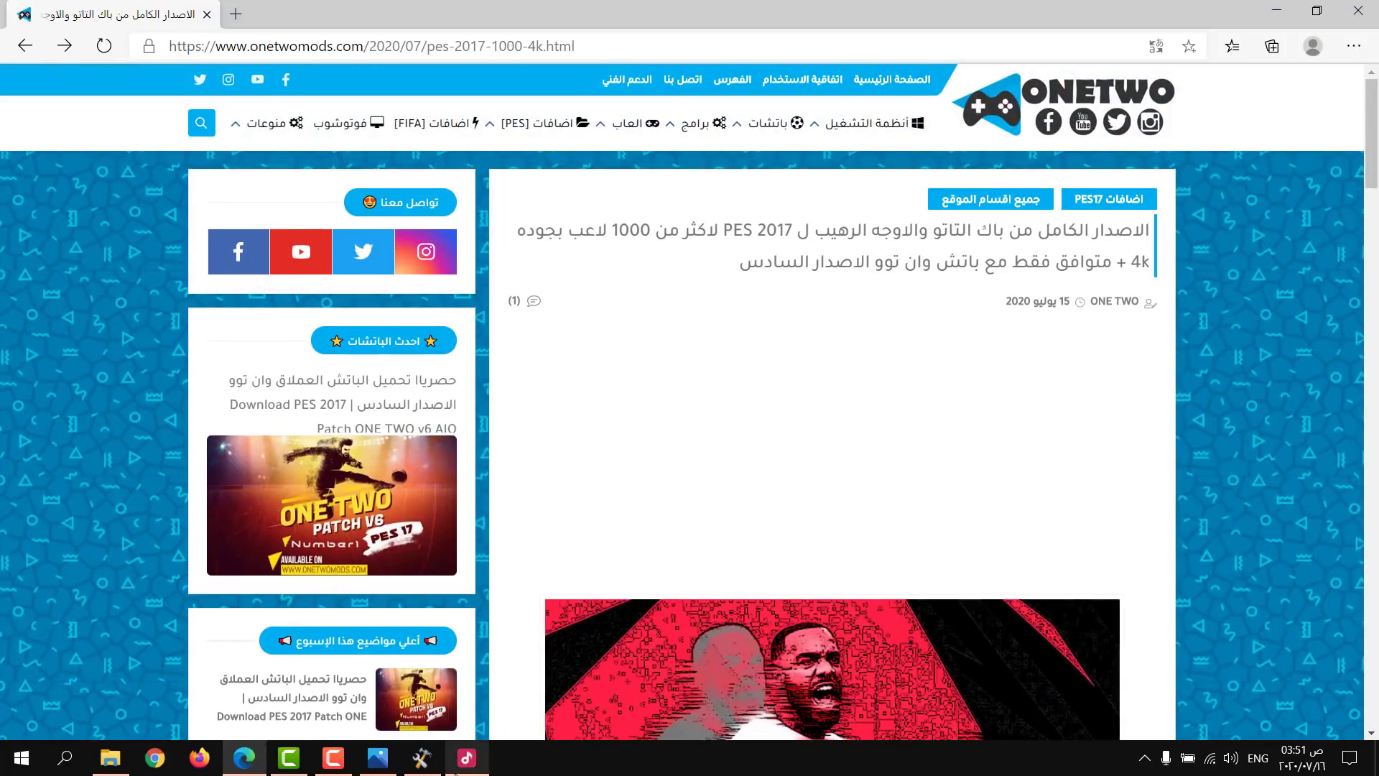
pyautogui.moveTo(454, 771)
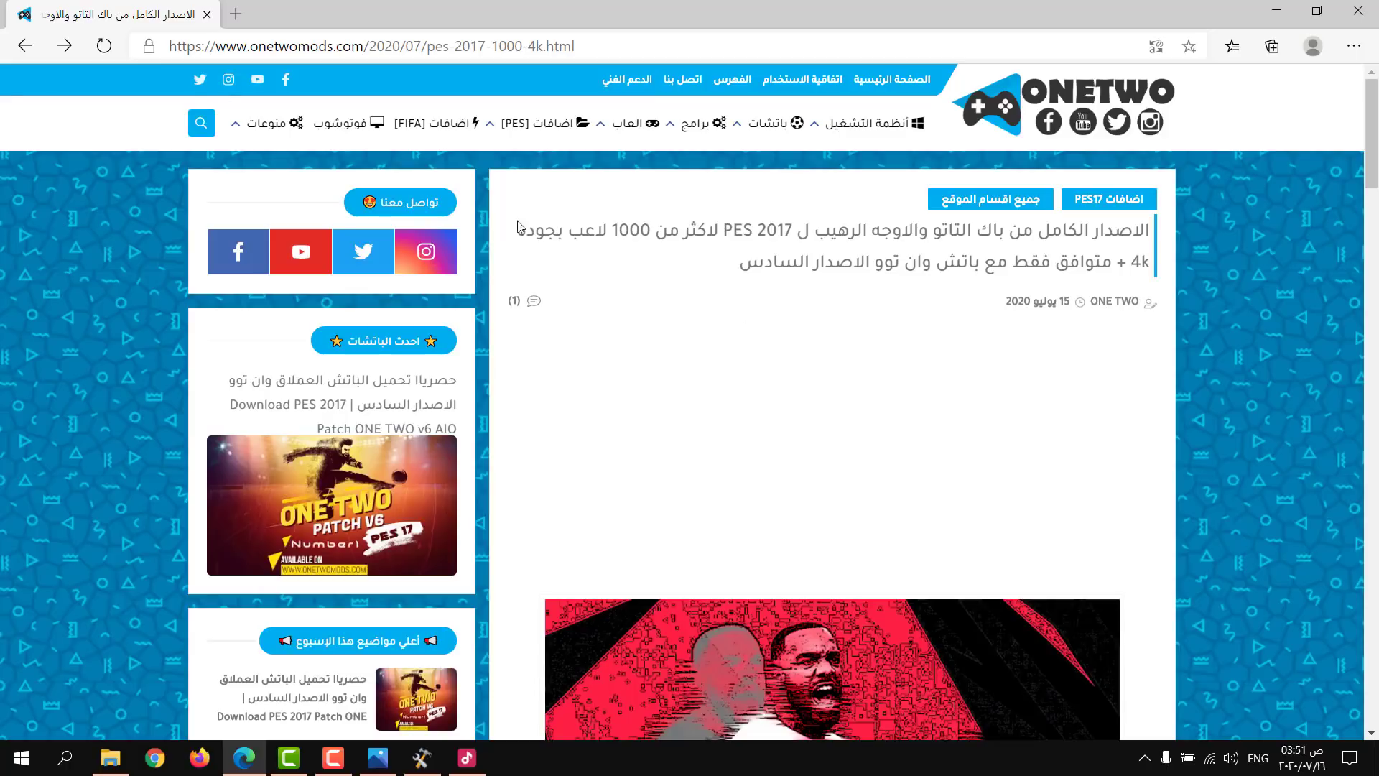
pyautogui.click(25, 46)
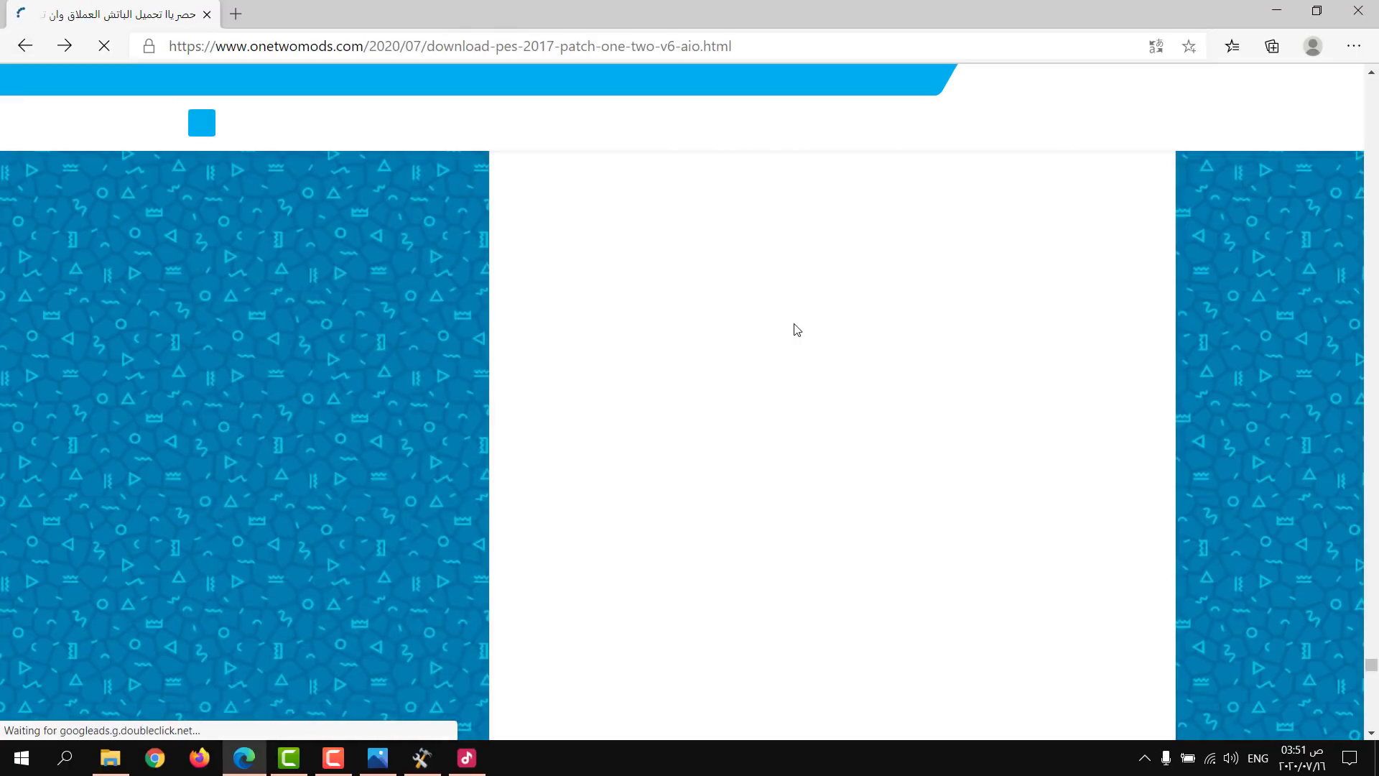
pyautogui.scroll(5, 1243, 417)
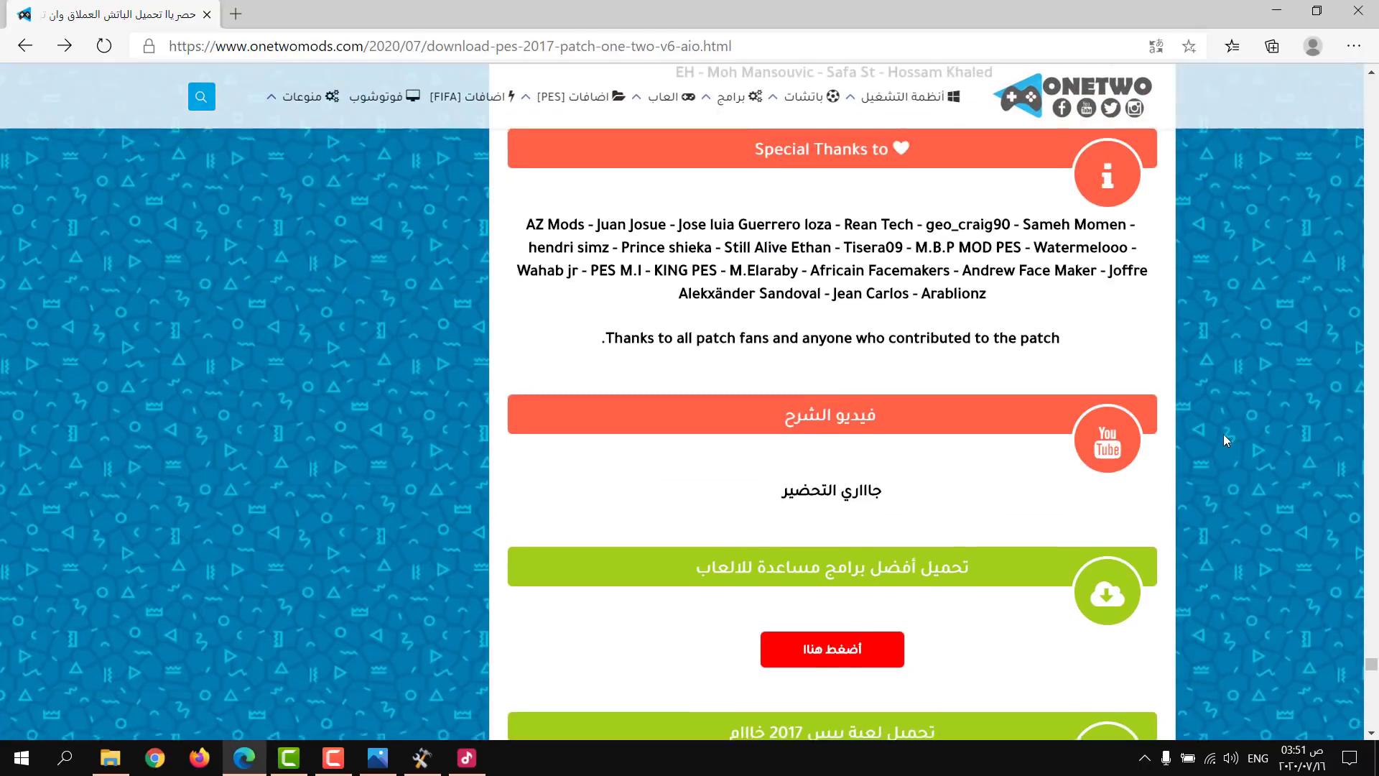
pyautogui.scroll(6, 1224, 434)
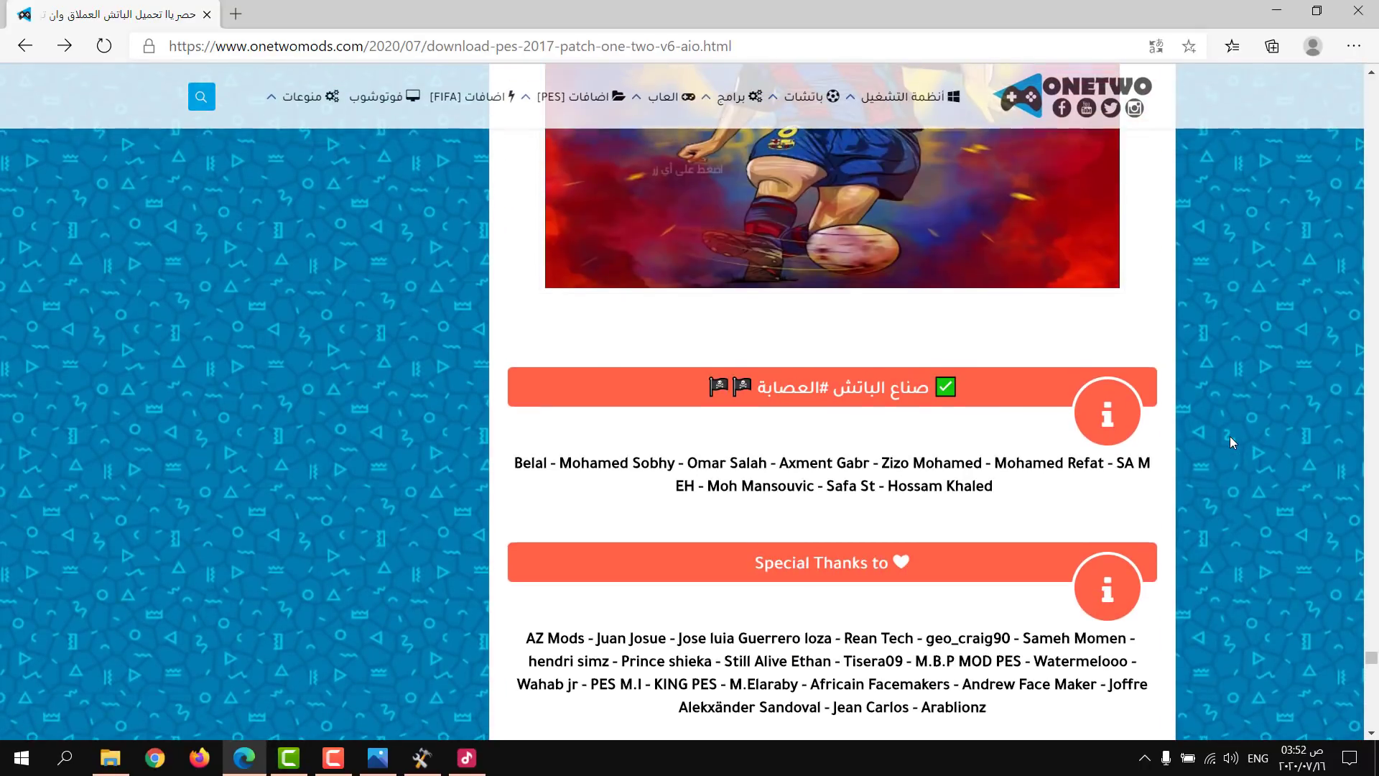